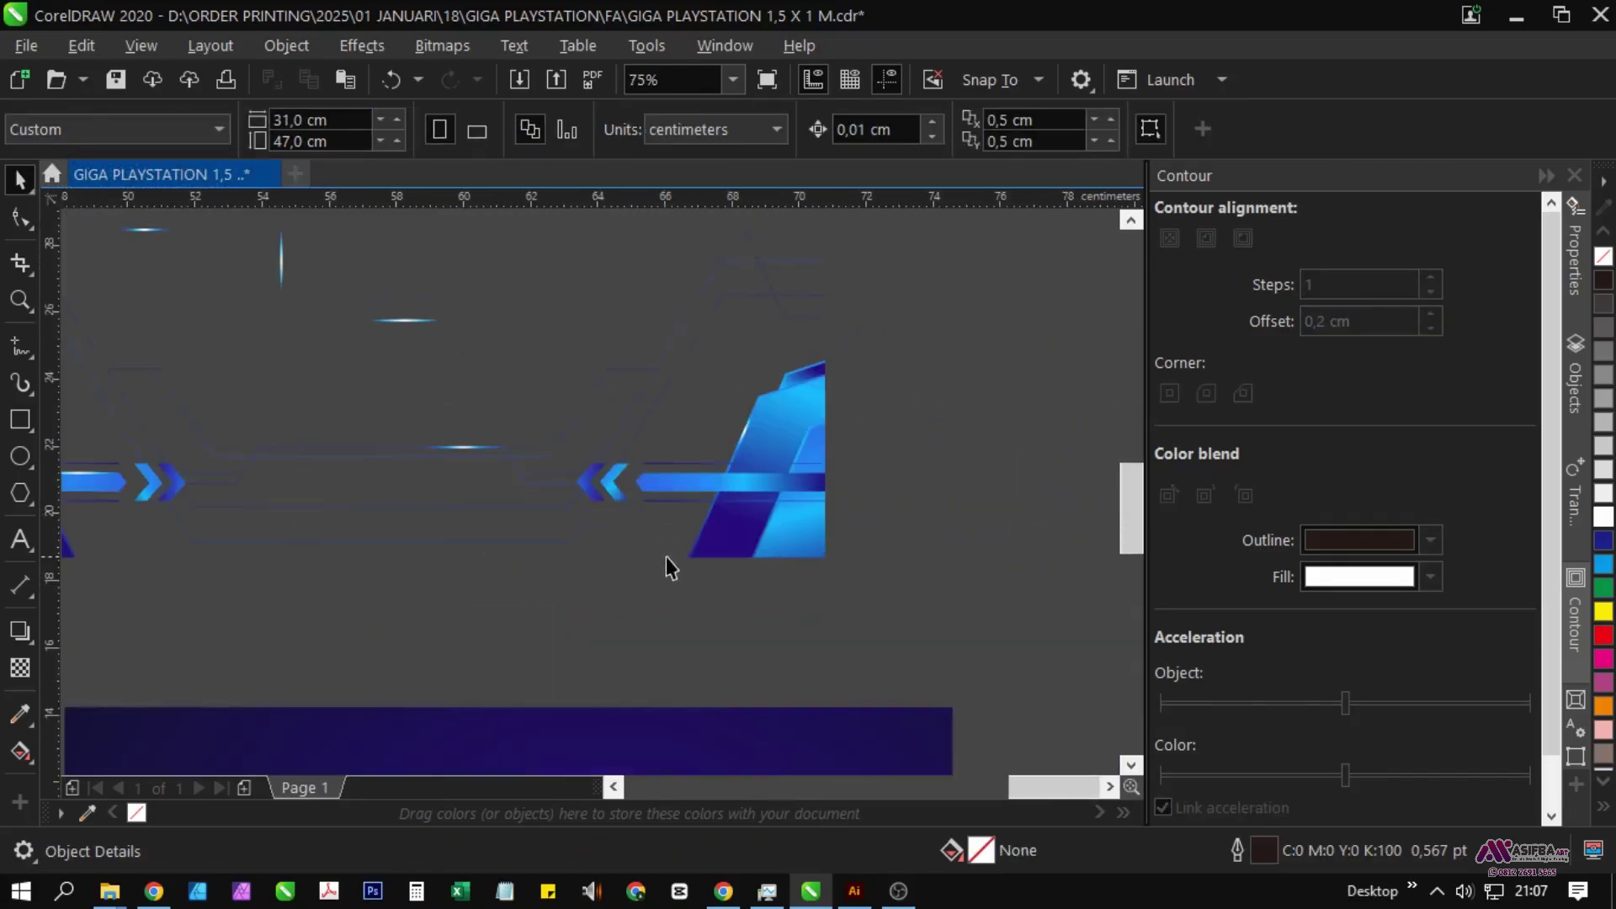
Step: Group the pieces of the arrow corner decoration and move the group onto the blue banner's lower-right corner
scroll(665, 557, up, 3)
click(722, 572)
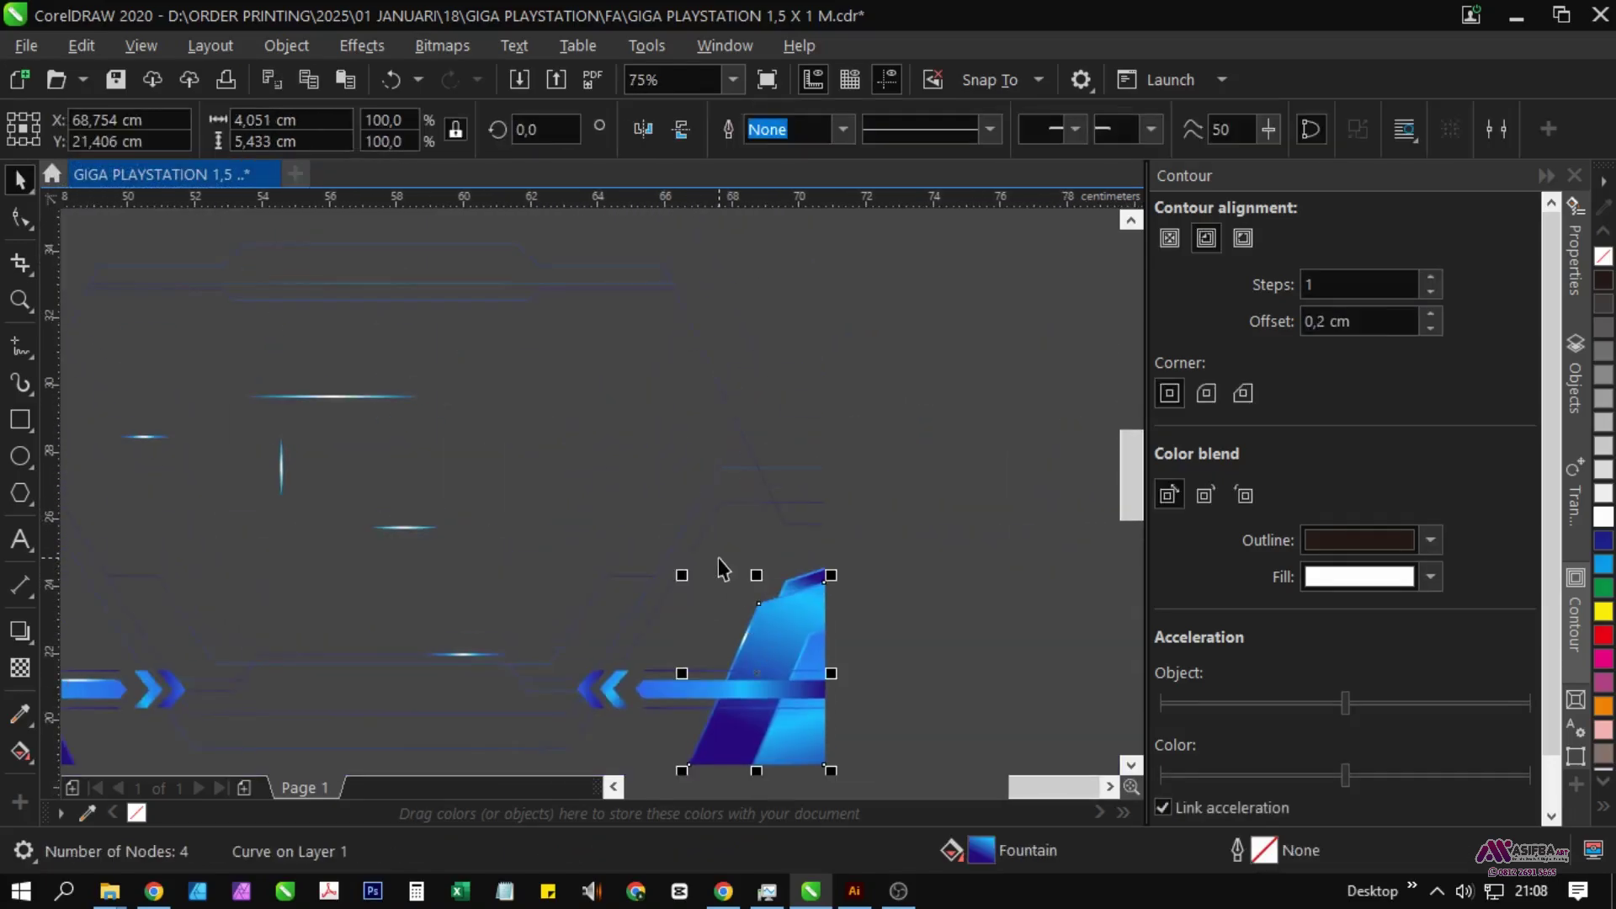
scroll(548, 494, down, 1)
drag(421, 405, 597, 552)
drag(551, 493, 345, 569)
key(ctrl+g)
scroll(932, 538, down, 1)
scroll(305, 524, up, 2)
drag(433, 653, 463, 513)
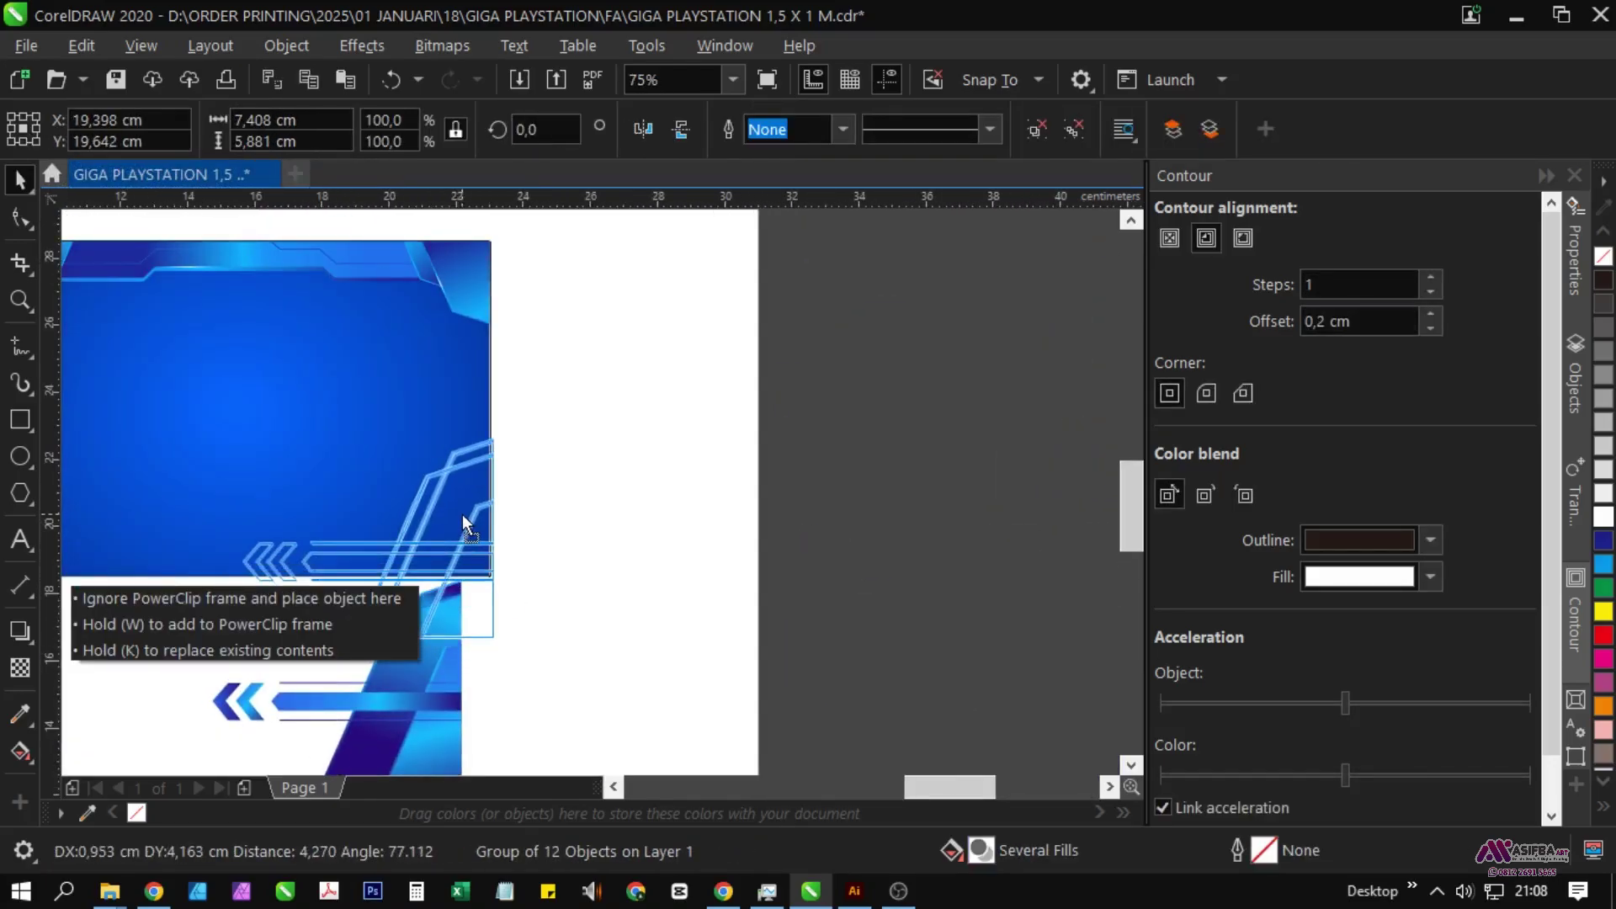
Step: Align the corner decoration group with the banner's right edge and scale it down to about 6.2 by 4.9 cm
drag(275, 477, 304, 500)
shift+click(320, 534)
key(b)
click(439, 589)
scroll(439, 588, up, 1)
drag(466, 542, 467, 636)
scroll(748, 653, down, 1)
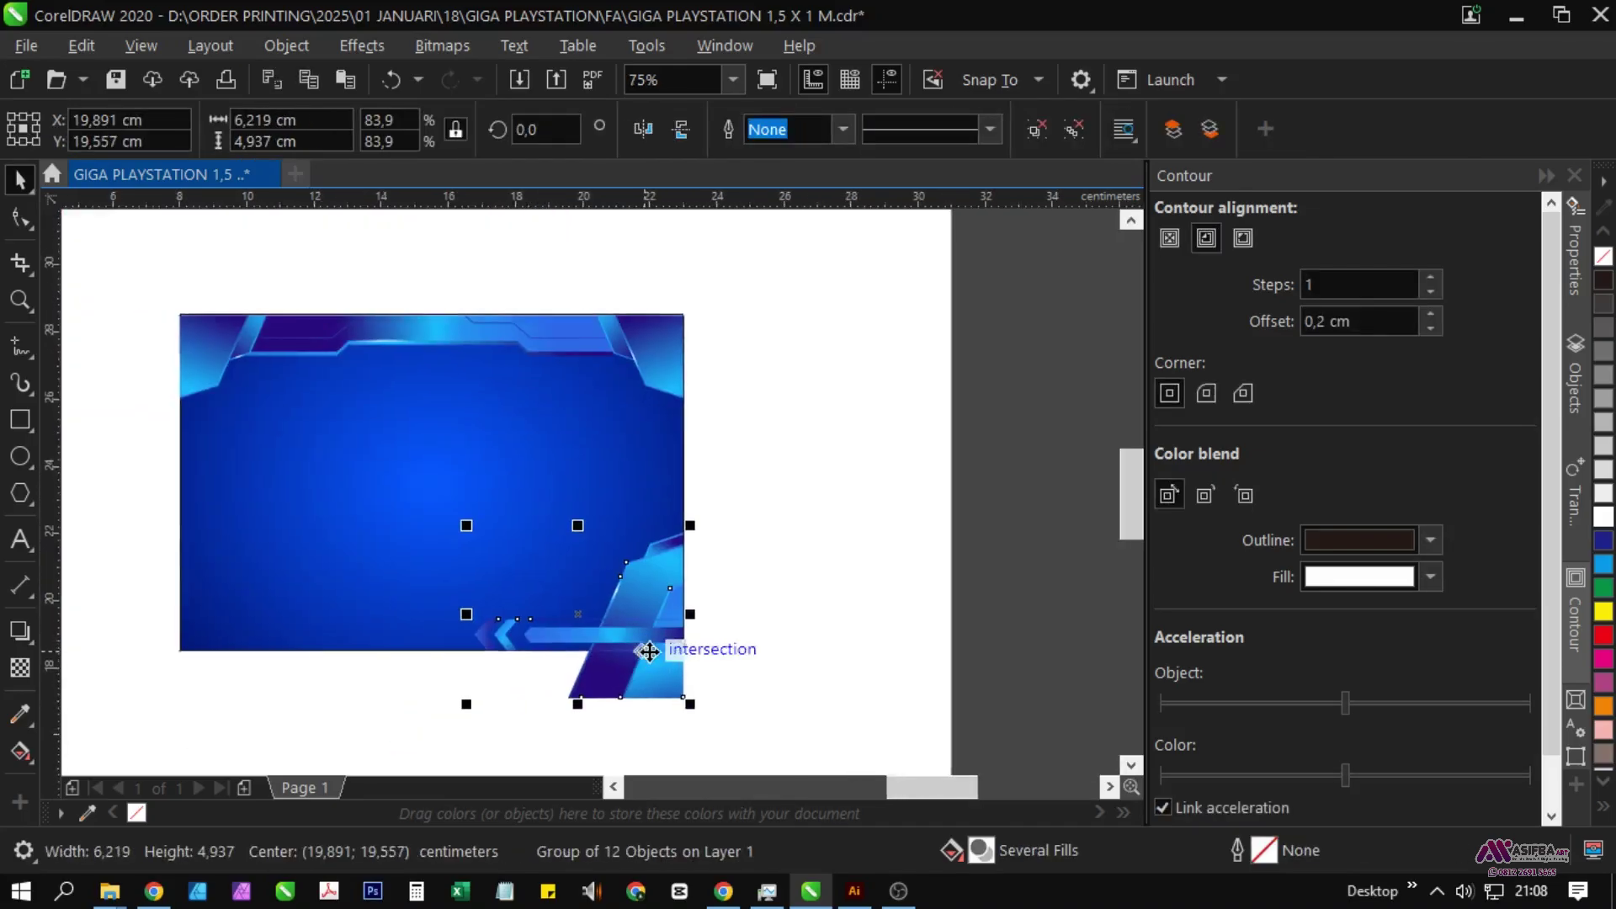
Step: Inside the banner's PowerClip, add a horizontally mirrored copy of the corner decoration at the lower-left corner, aligned with the background's left edge
right_click(633, 644)
click(579, 629)
drag(638, 581, 232, 628)
click(644, 129)
scroll(179, 648, up, 2)
scroll(234, 627, down, 2)
shift+click(390, 477)
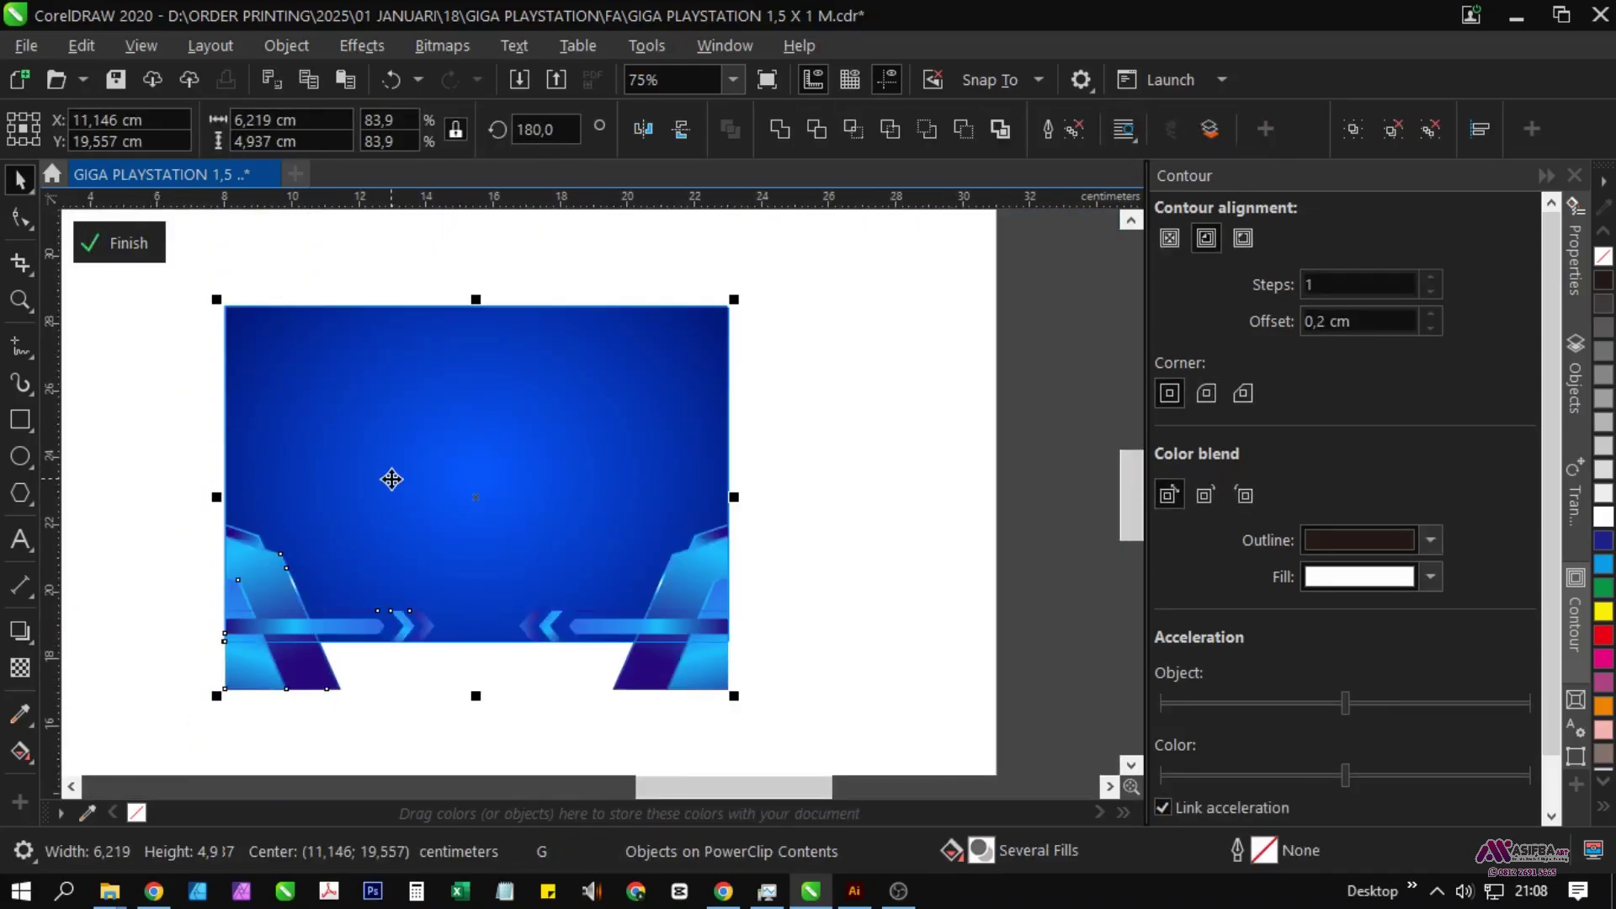
click(473, 657)
scroll(473, 657, up, 2)
scroll(278, 531, down, 2)
Step: Finish editing the PowerClip contents and mirror the whole banner vertically so the arrow decorations sit at its upper edge
ctrl+click(870, 513)
click(633, 597)
click(728, 438)
scroll(808, 291, up, 1)
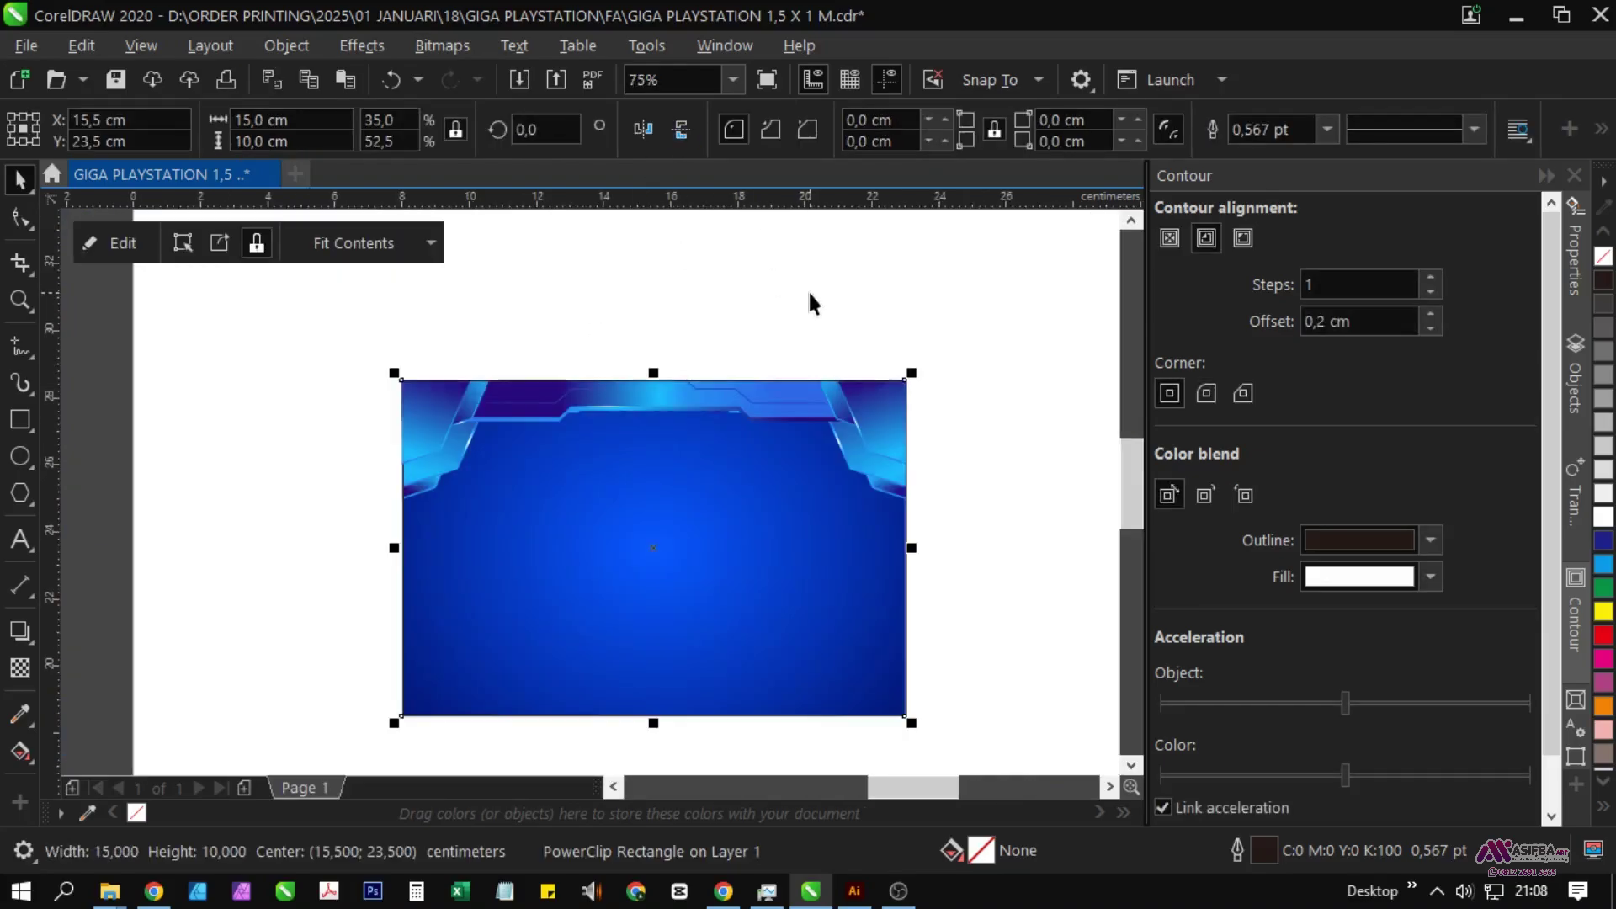
click(810, 295)
click(887, 430)
right_click(888, 431)
click(936, 433)
click(832, 482)
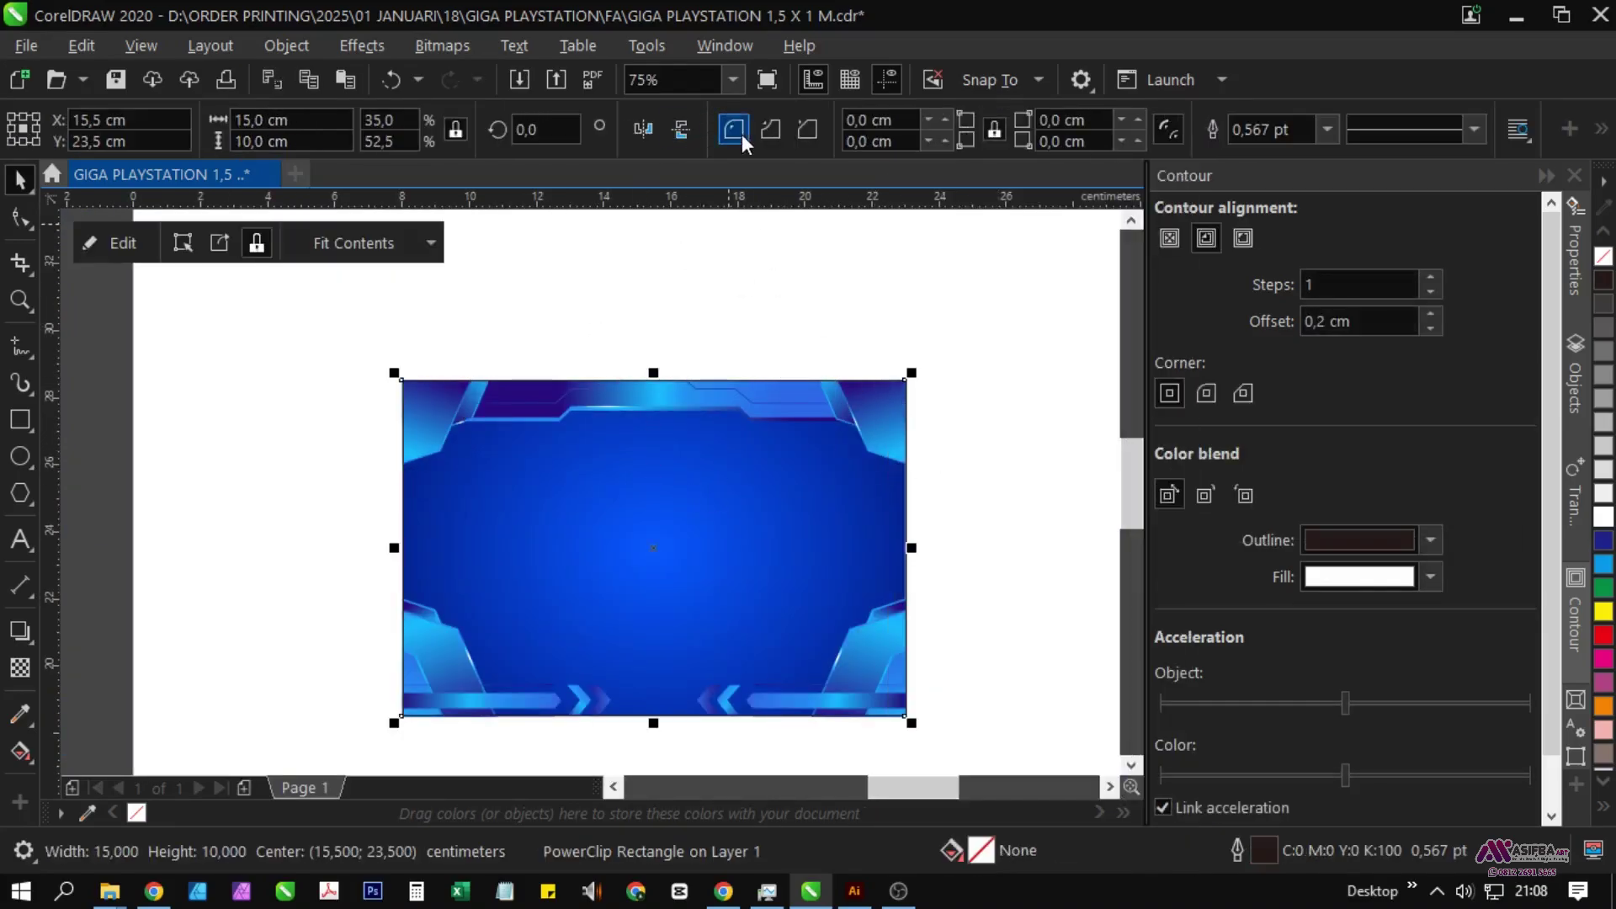
click(683, 129)
click(945, 497)
drag(945, 497, 838, 461)
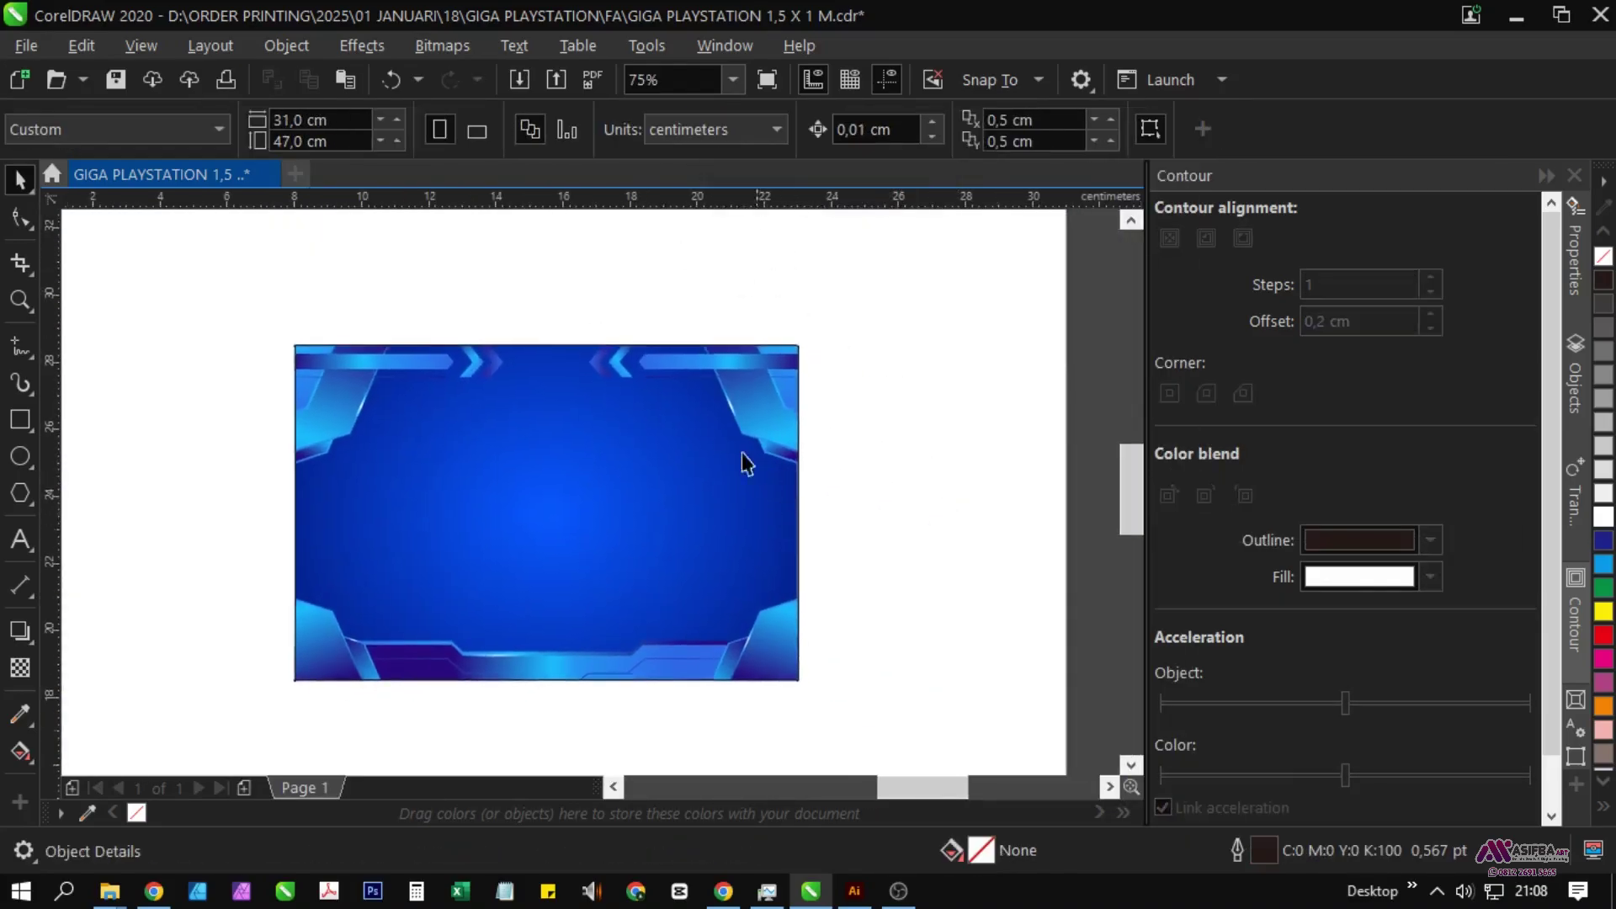
Step: Draw a rectangle about 9.3 by 2.7 cm in the banner's upper half and centre it horizontally on the banner
scroll(744, 491, down, 2)
drag(653, 537, 393, 570)
scroll(445, 540, up, 2)
click(20, 419)
scroll(295, 433, up, 2)
scroll(166, 371, down, 2)
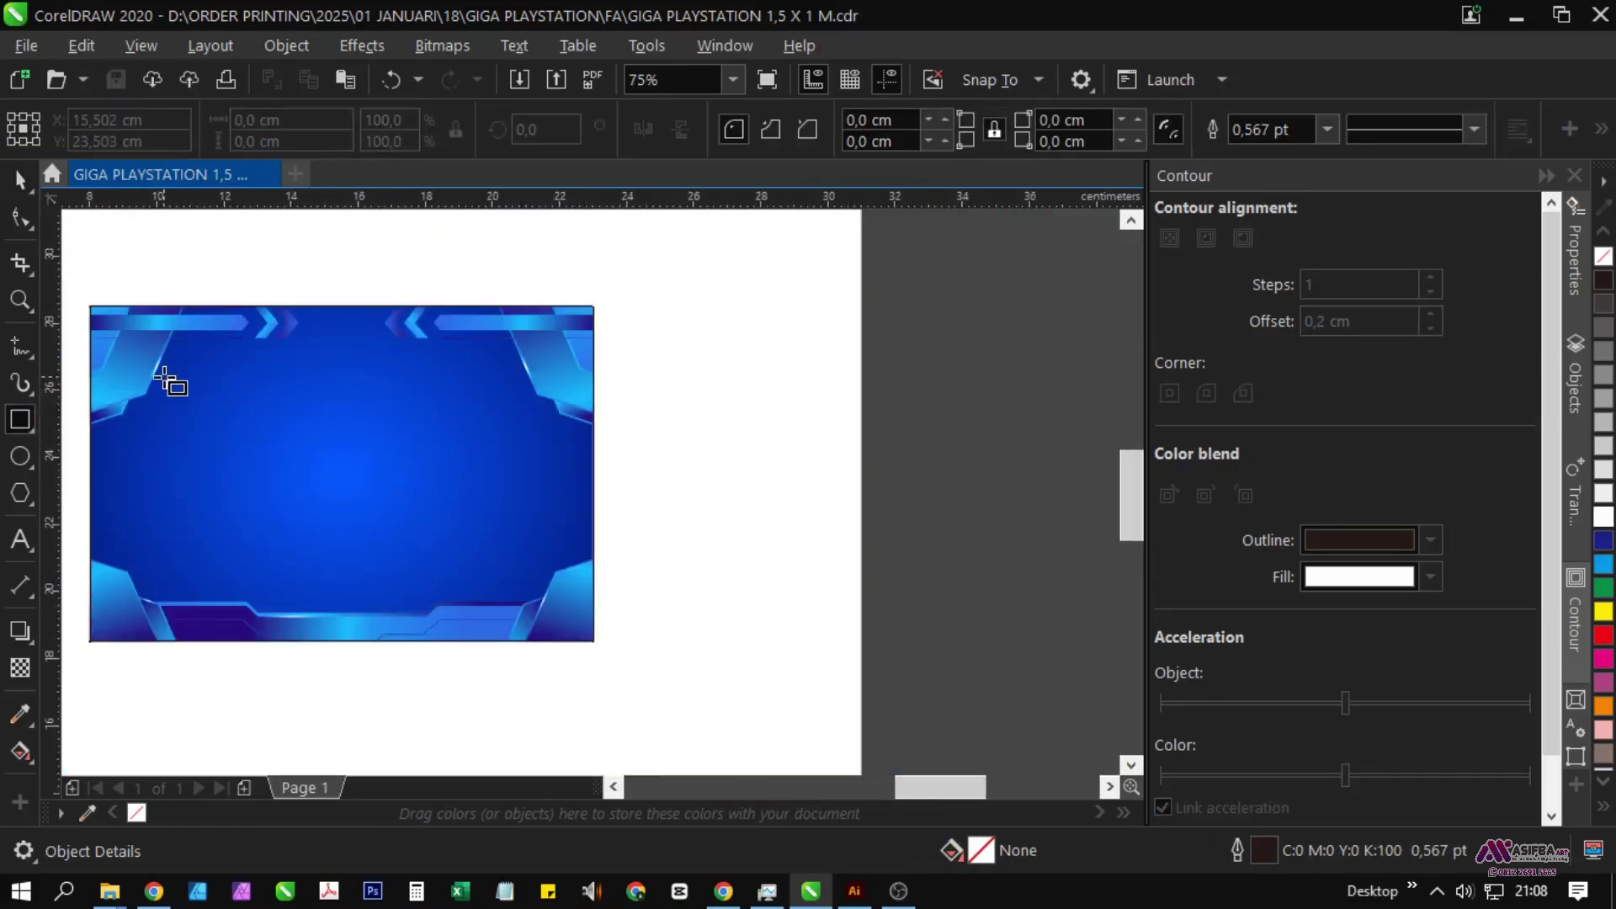
mouse_move(164, 376)
mouse_down()
mouse_move(548, 463)
mouse_move(517, 466)
mouse_move(505, 421)
mouse_up()
key(space)
shift+click(409, 534)
click(726, 581)
click(351, 458)
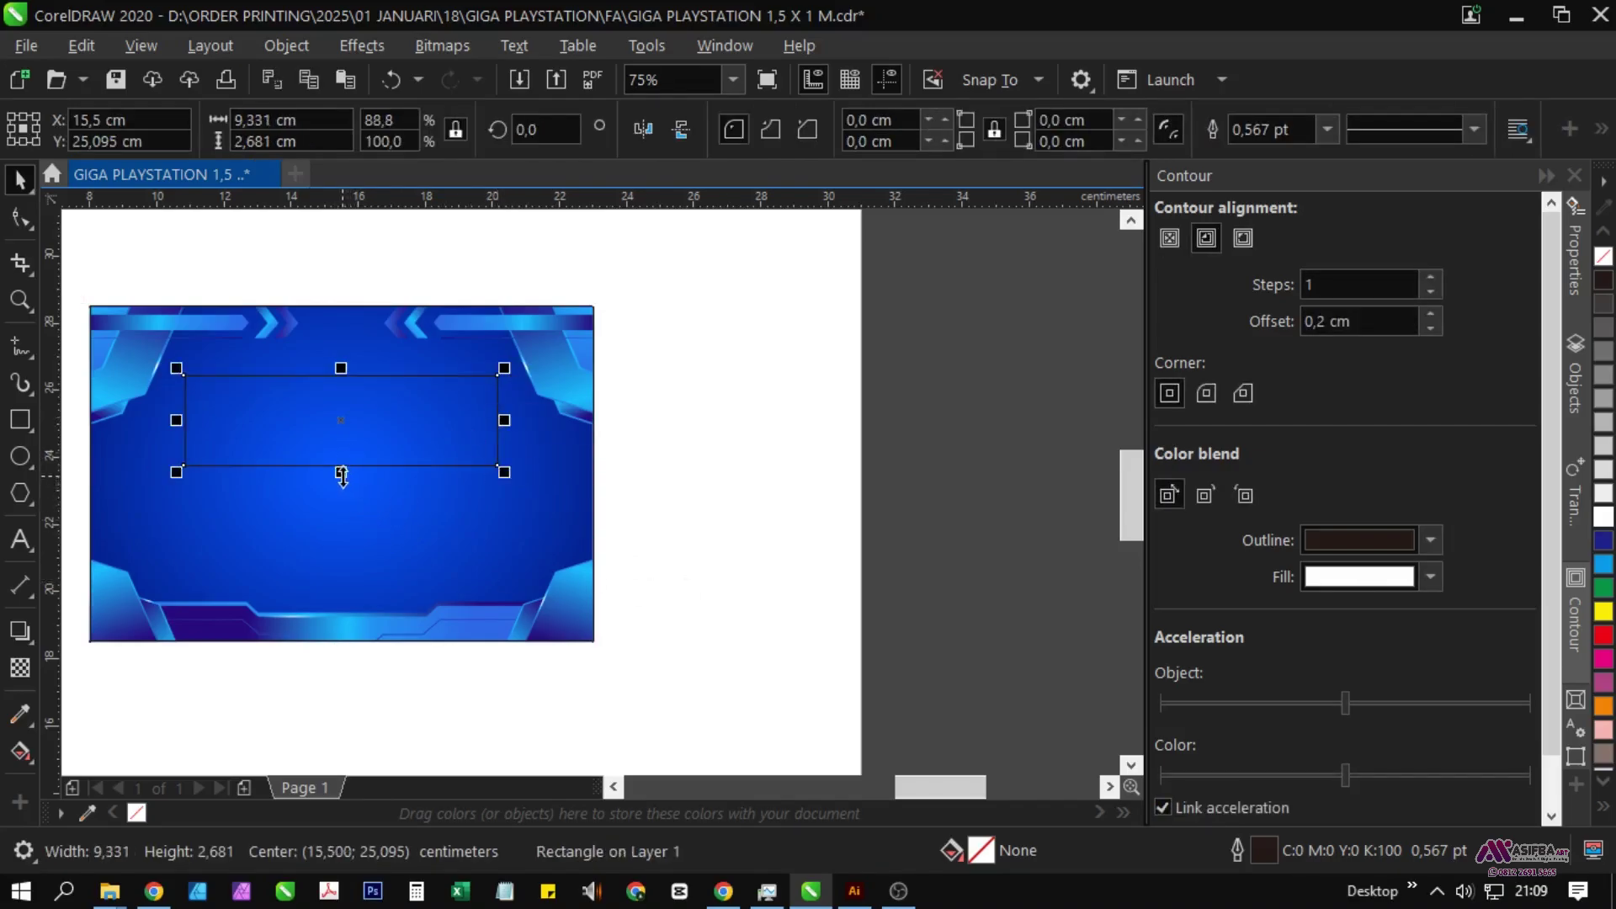
Step: Convert the rectangle to curves and bend its lower edge upward into an arch
mouse_move(341, 474)
mouse_down()
mouse_move(346, 459)
mouse_move(339, 471)
mouse_up()
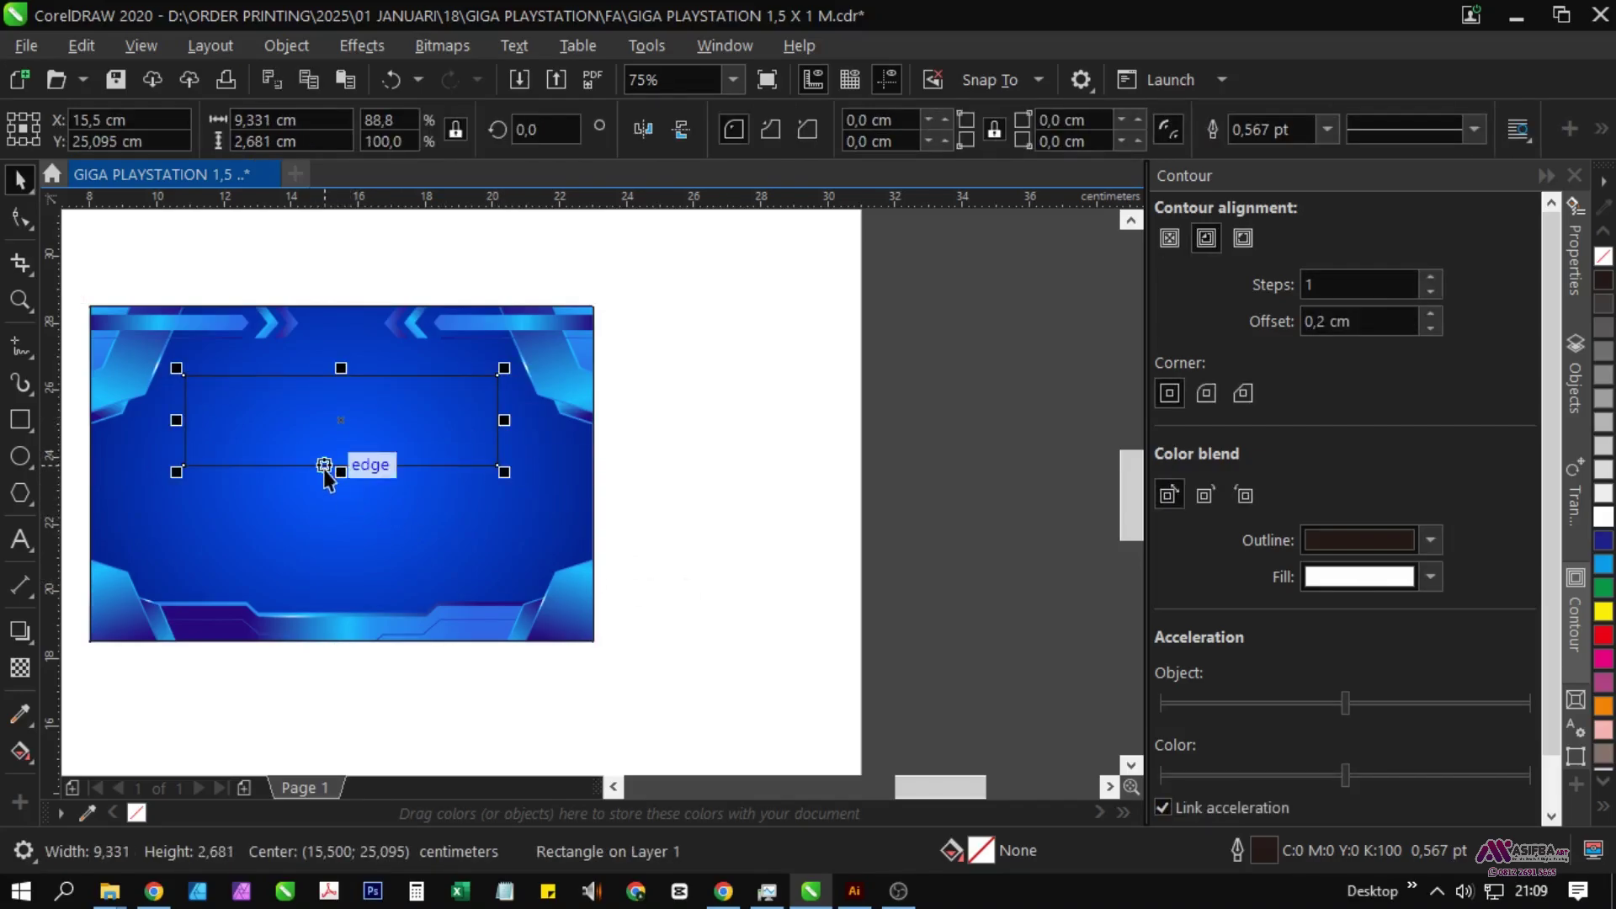
click(32, 226)
key(space)
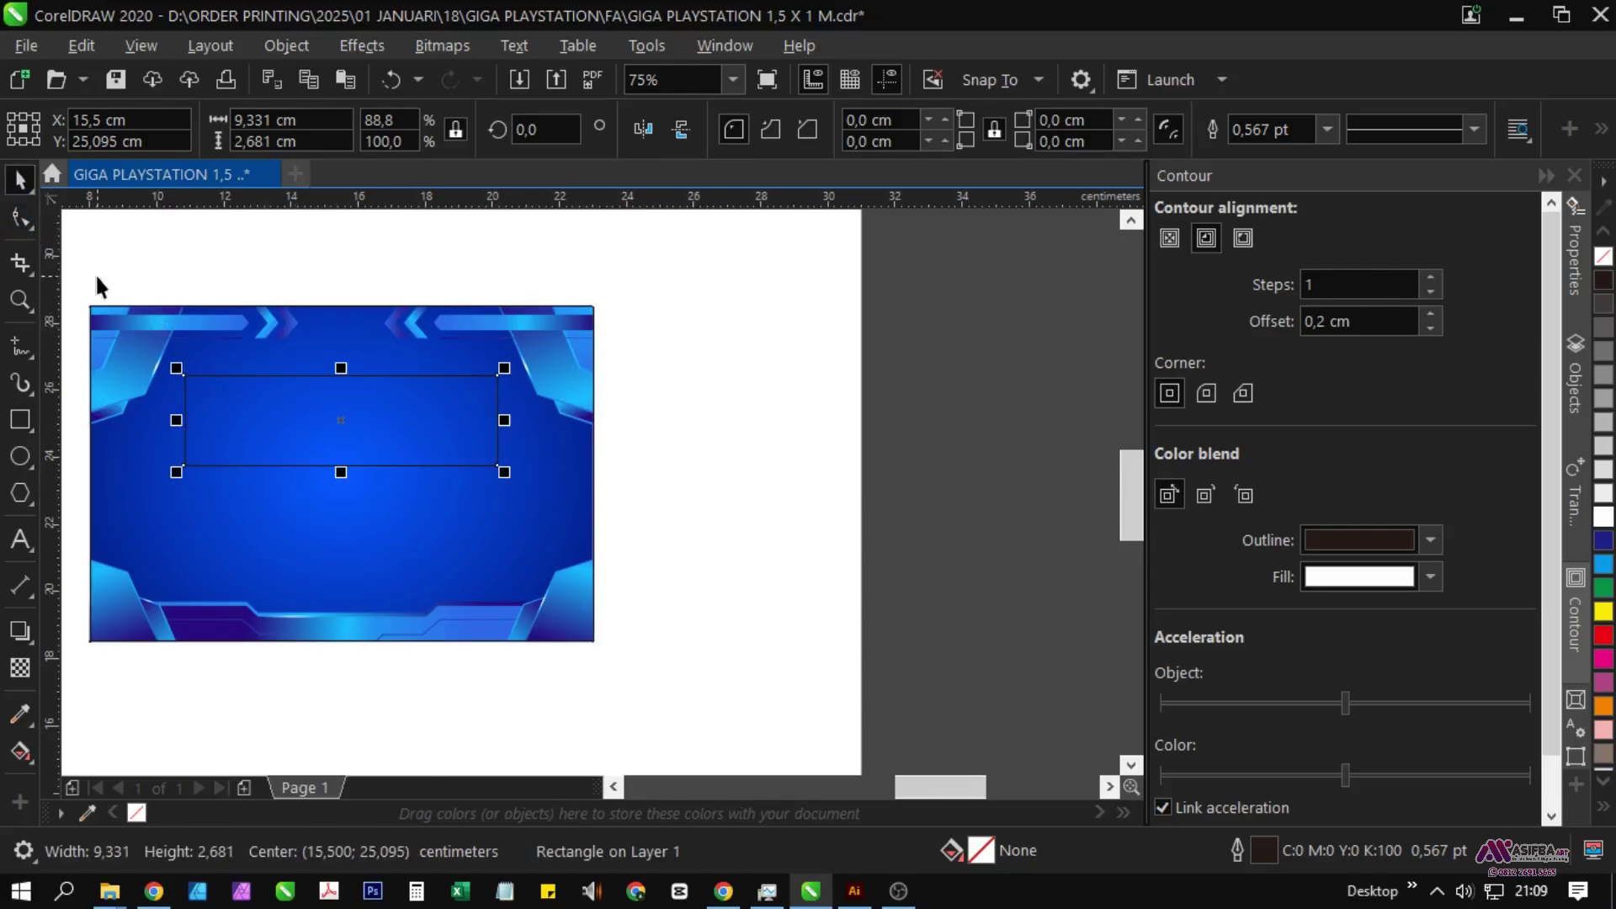
key(ctrl+q)
scroll(335, 472, up, 2)
key(space)
scroll(358, 489, down, 2)
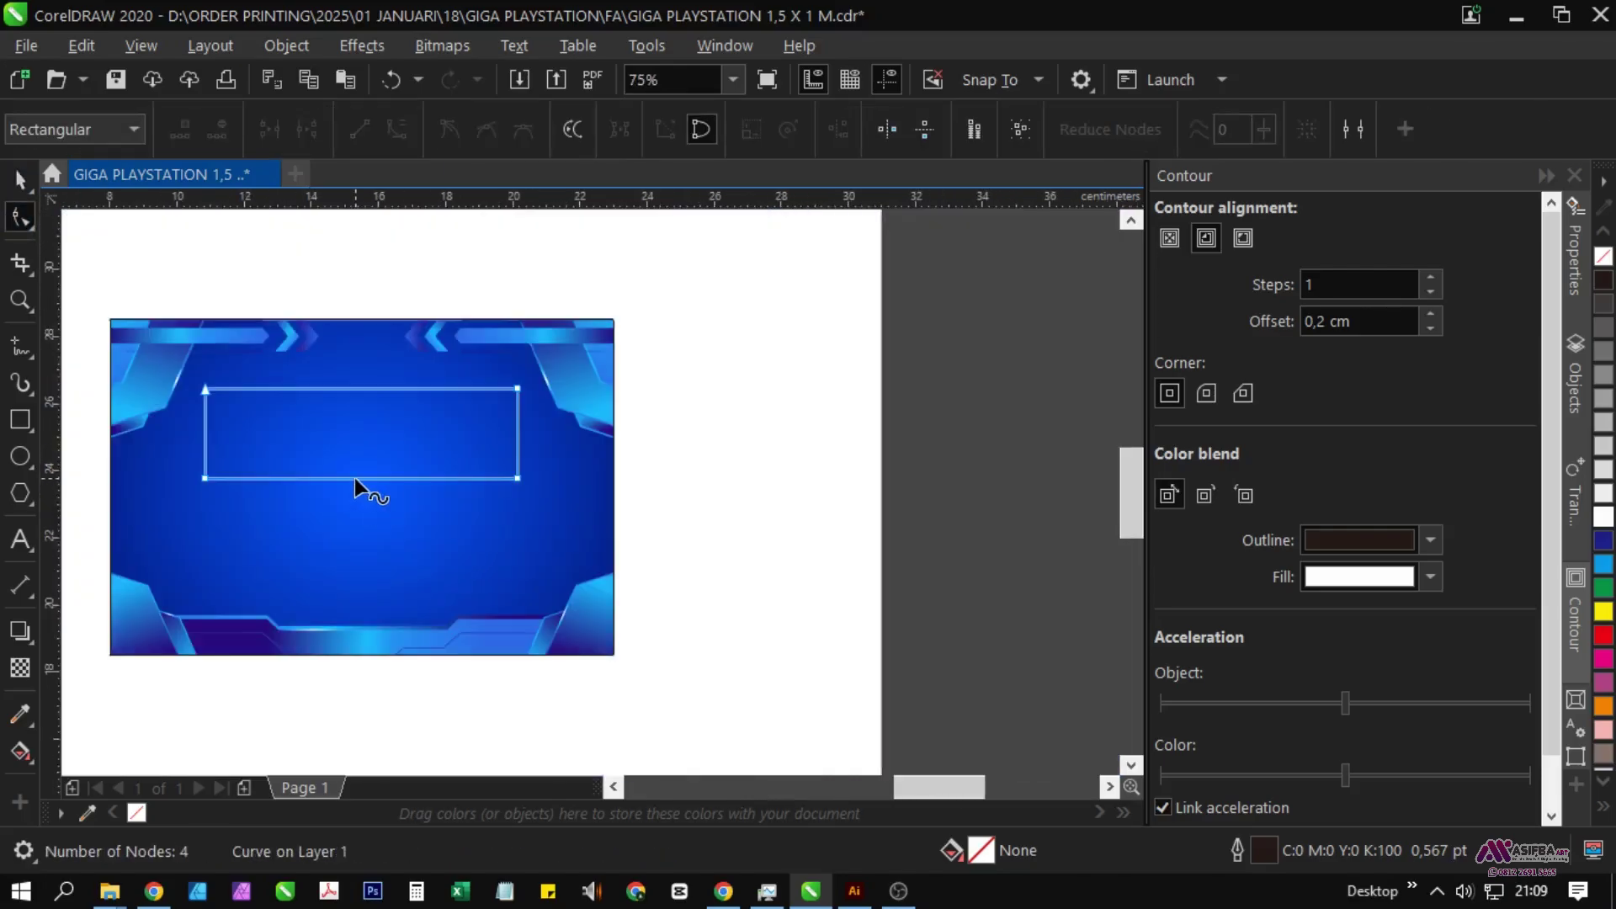
click(356, 479)
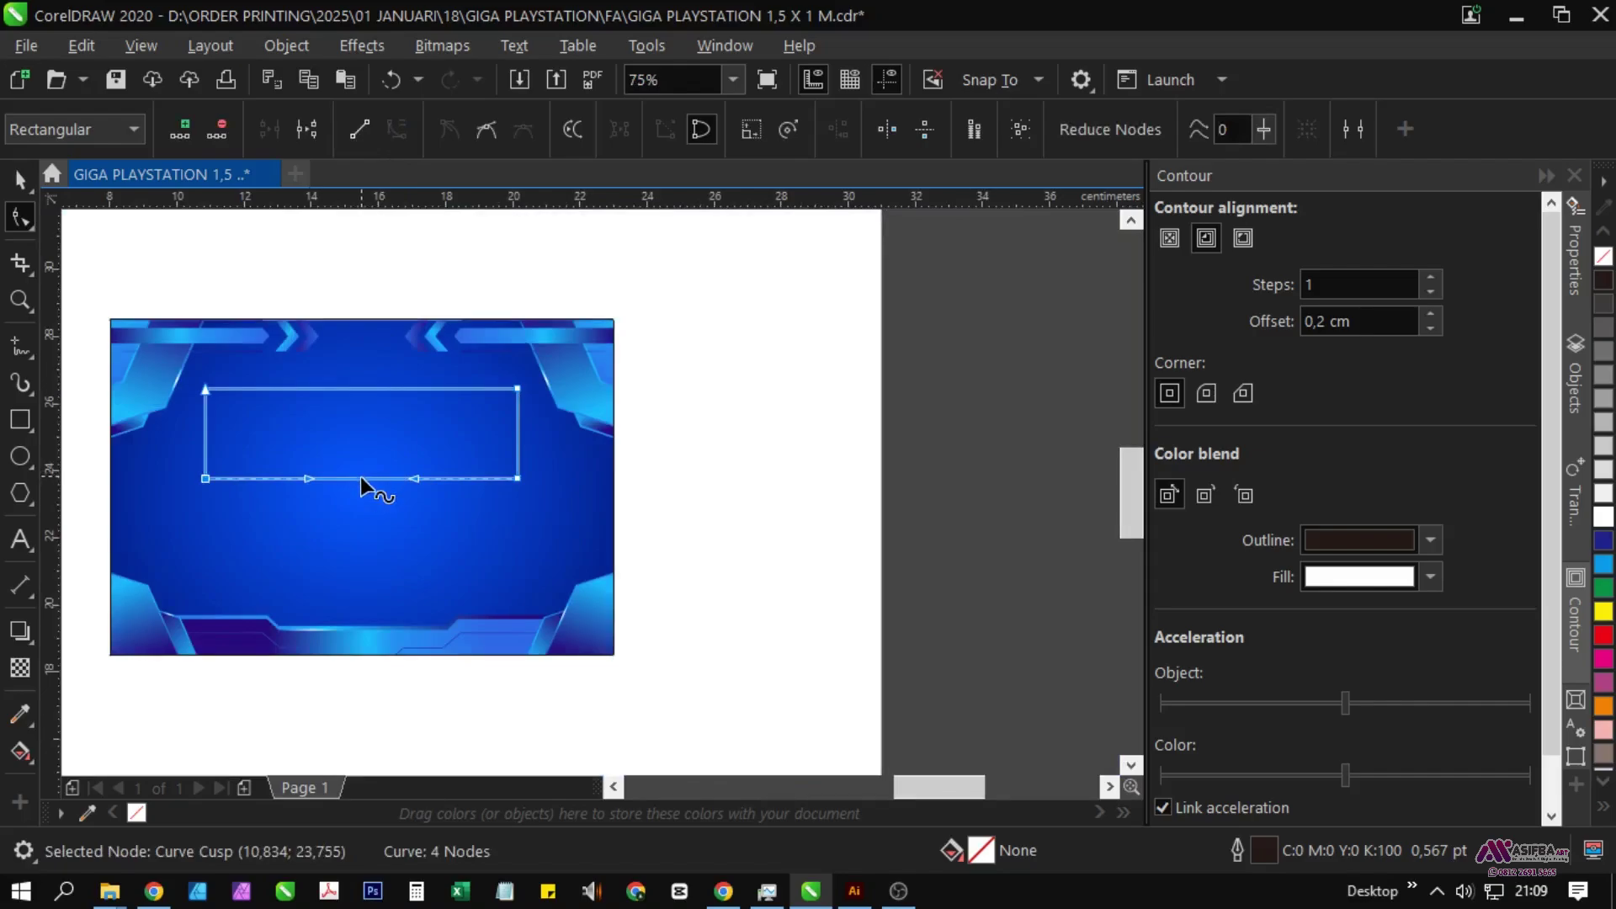
drag(361, 477, 360, 459)
Step: Bend the shape's upper edge slightly upward and align the arched shape centrally with the banner
scroll(352, 413, up, 1)
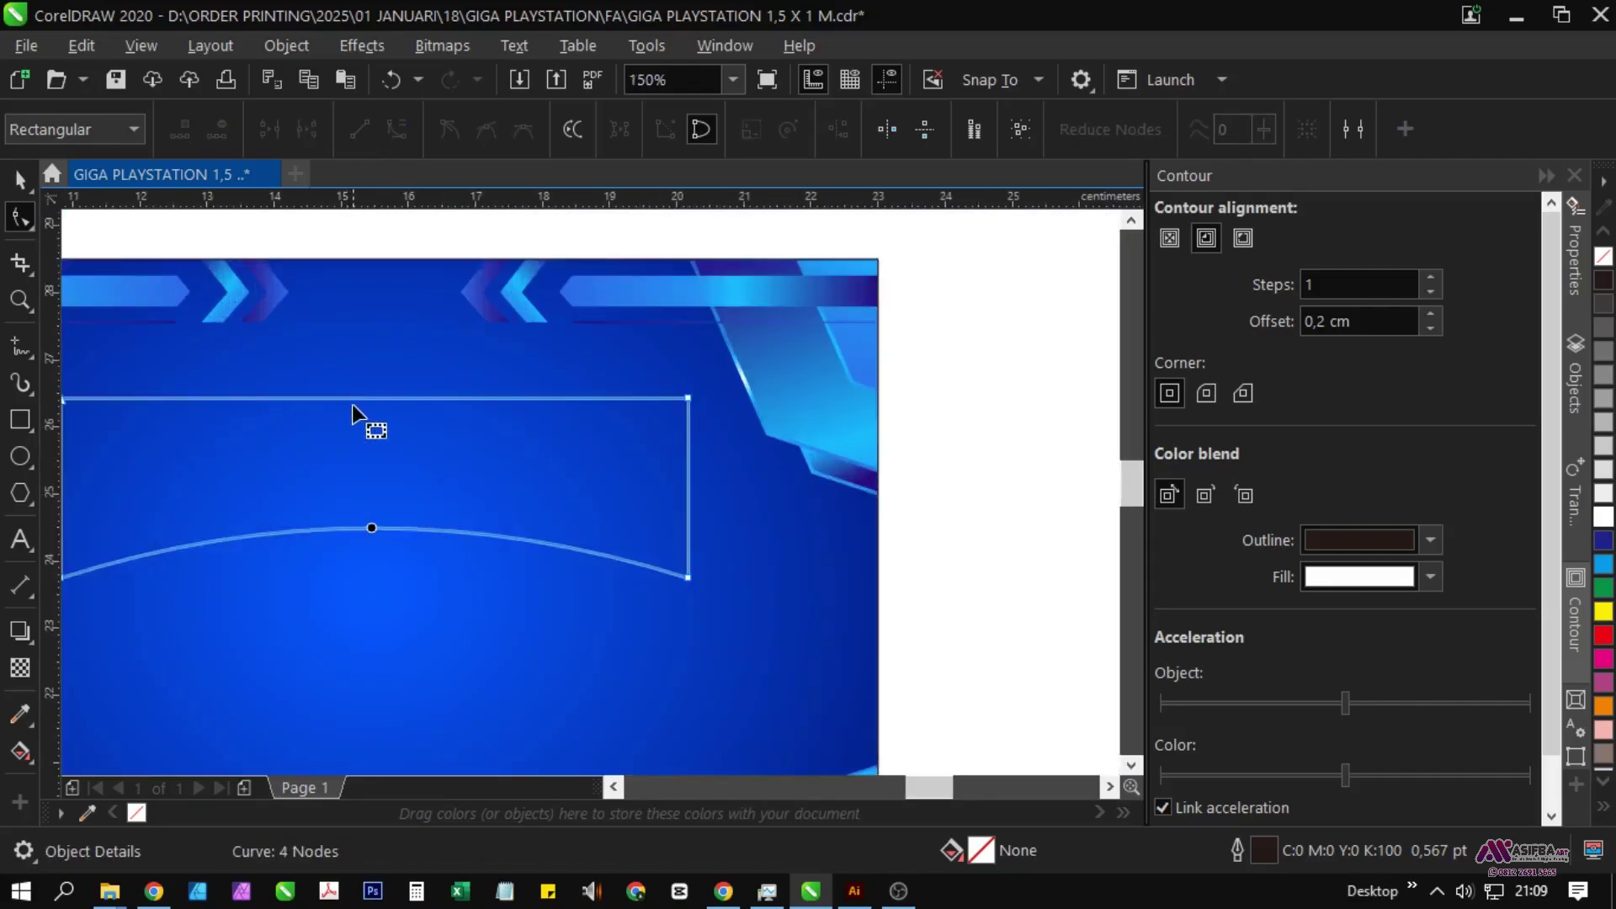
drag(372, 398, 378, 378)
click(372, 404)
scroll(378, 378, down, 1)
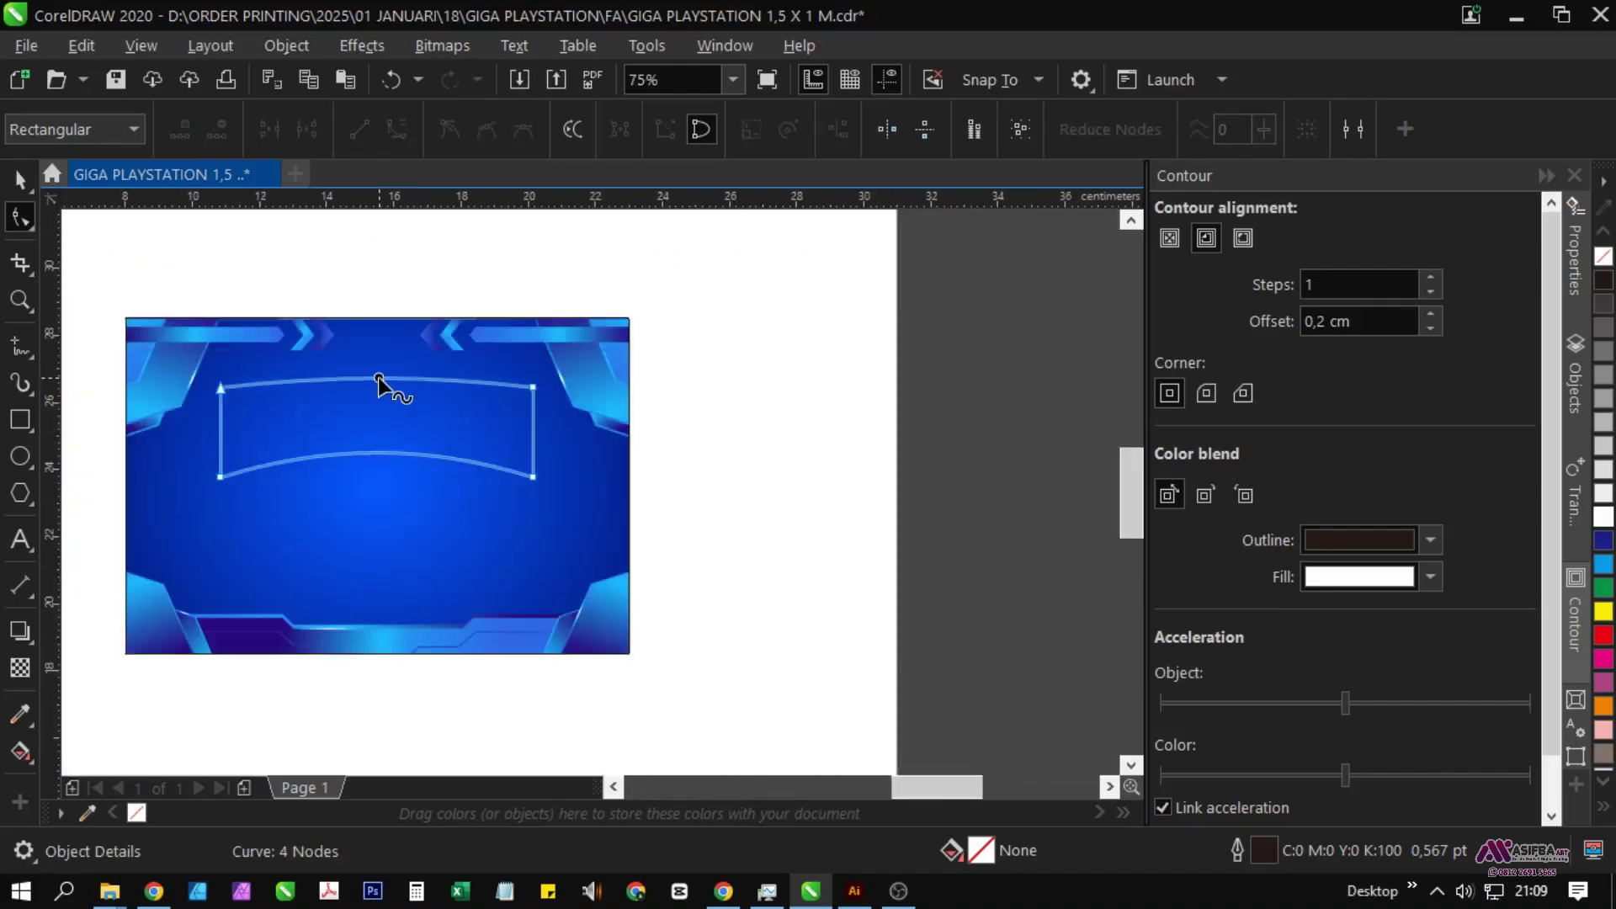
key(space)
shift+click(406, 556)
click(585, 571)
Step: Group the banner with the arched shape and ungroup them again
scroll(585, 571, down, 1)
drag(707, 678, 234, 391)
key(ctrl+g)
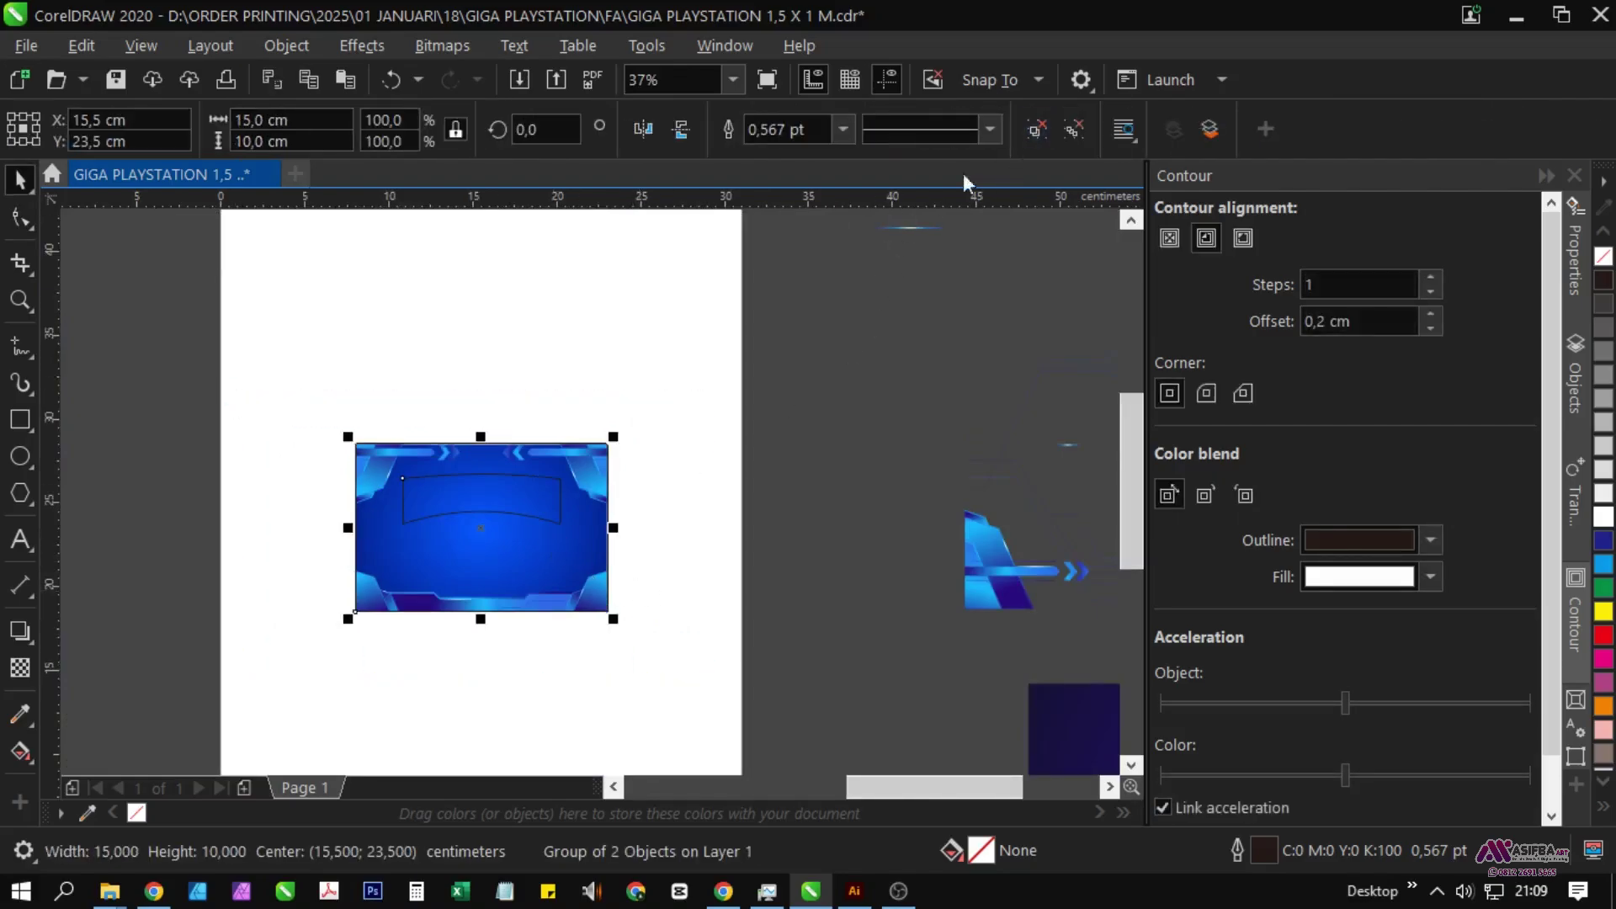
click(1037, 129)
click(791, 337)
Step: Place a vertical guideline through the centre of the arched shape at 15.5 cm
click(536, 519)
scroll(536, 519, up, 1)
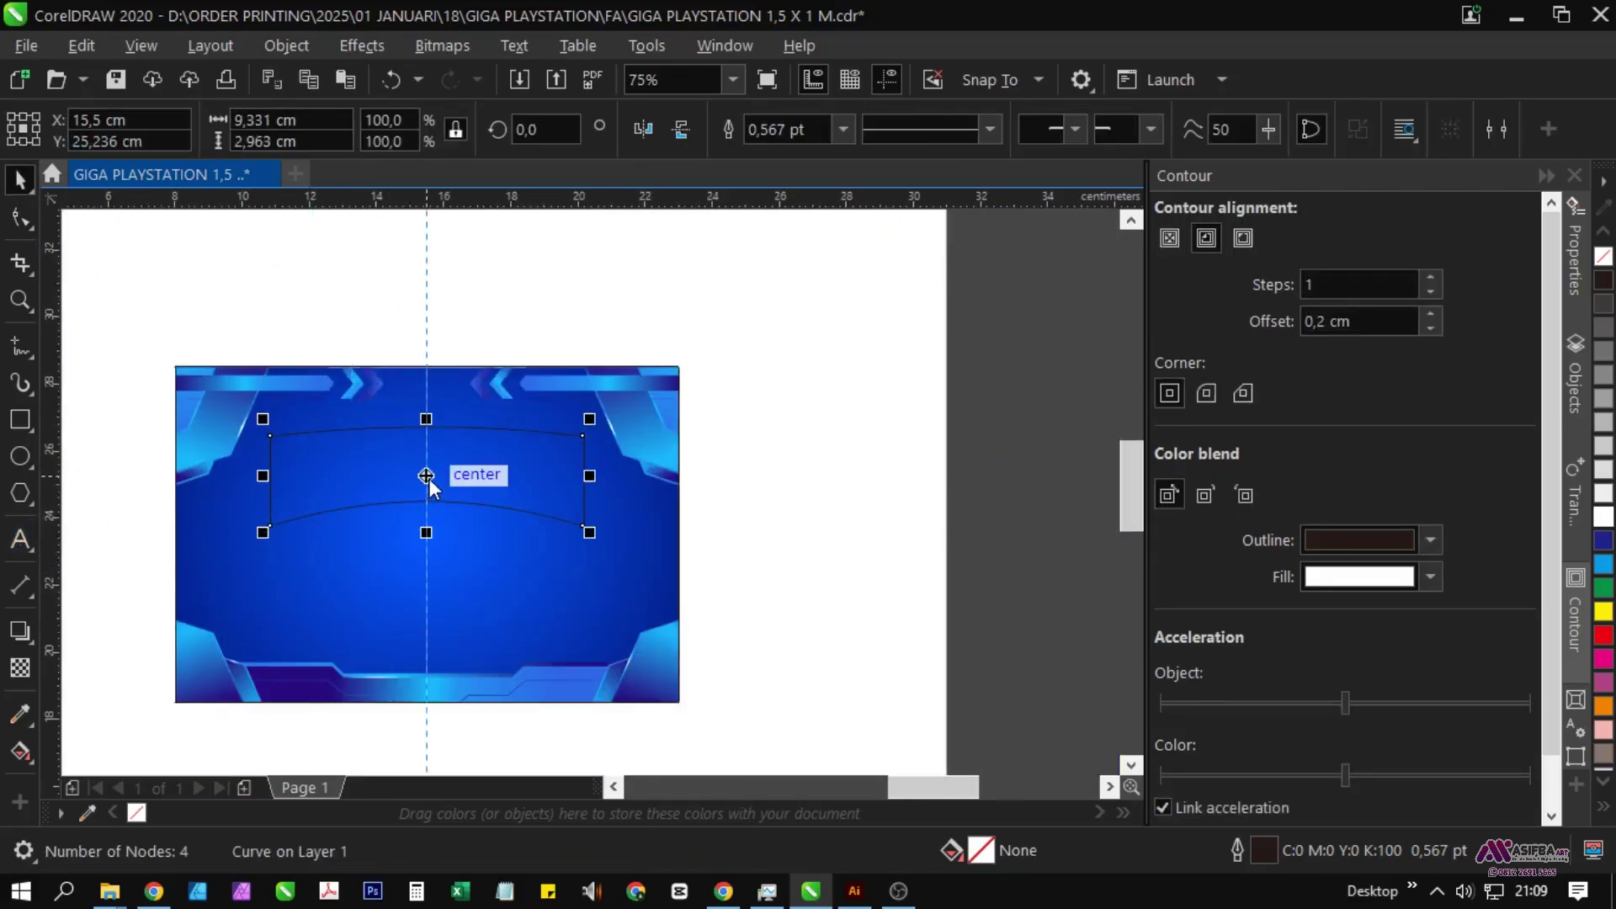
scroll(459, 505, up, 2)
ctrl+click(453, 507)
click(20, 217)
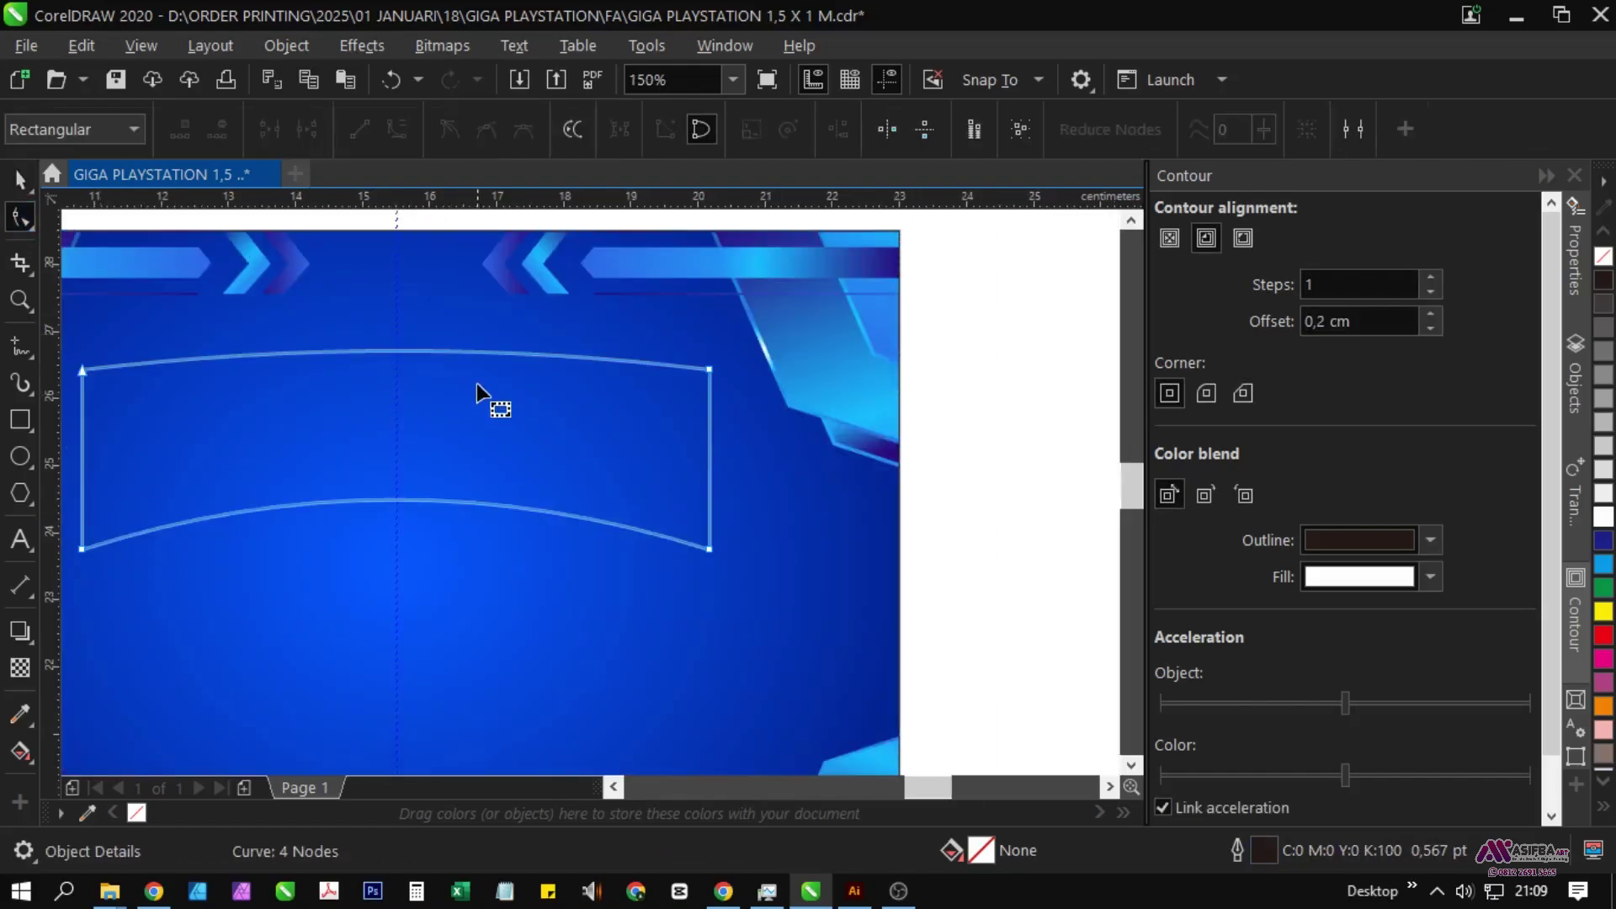
scroll(575, 501, down, 2)
scroll(408, 443, up, 1)
key(space)
scroll(489, 456, down, 2)
click(597, 518)
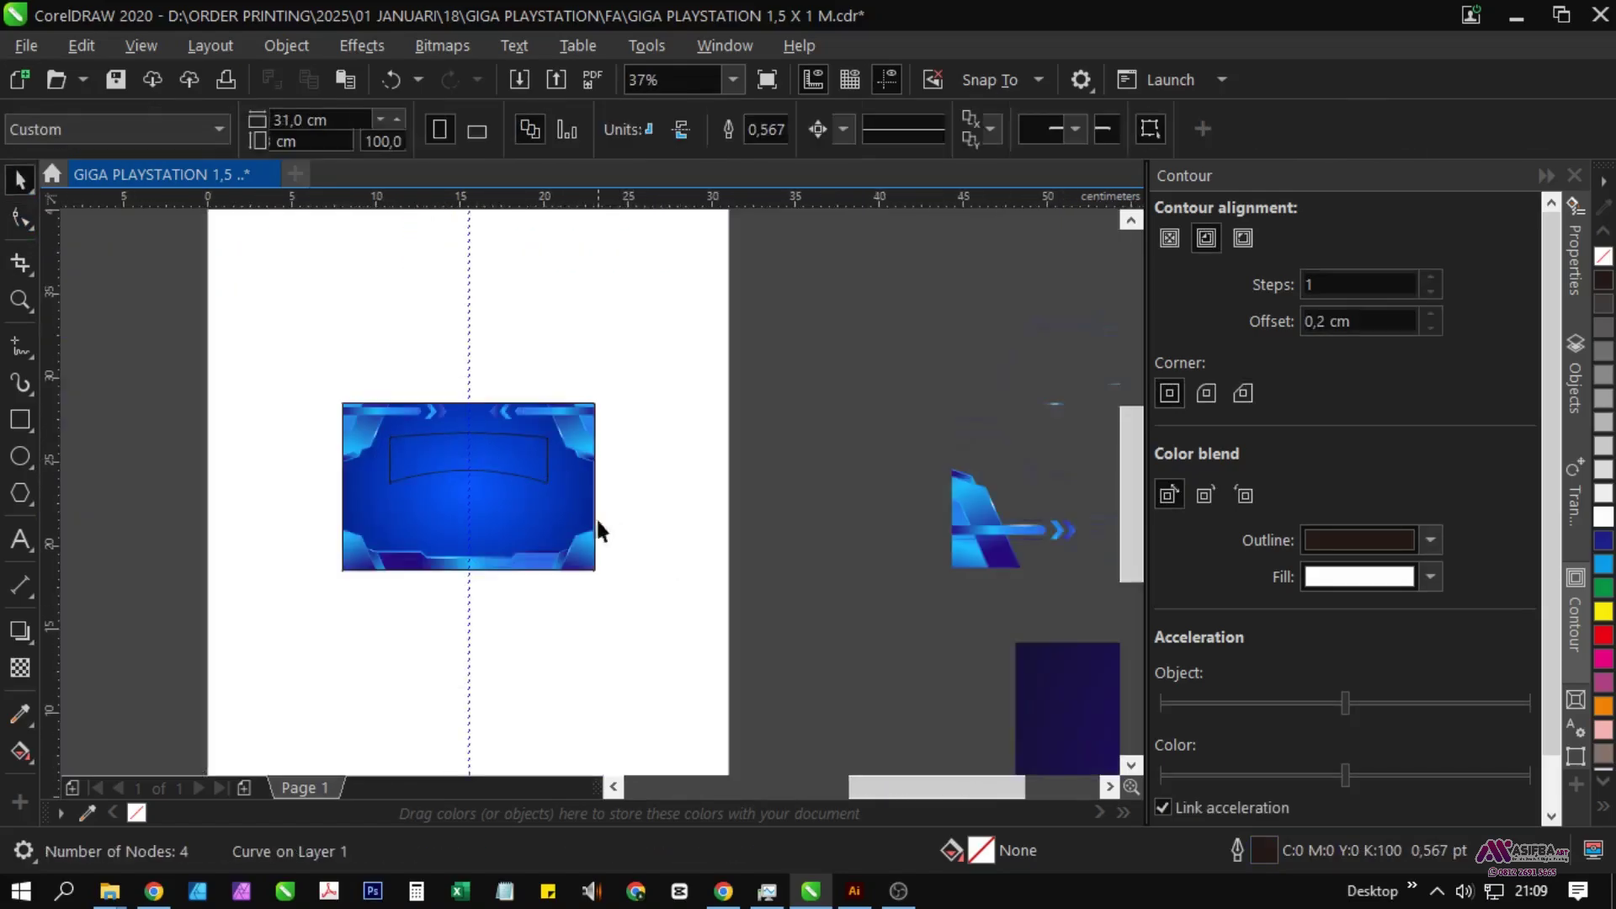
Step: Flatten the arched shape, enlarge it to about 10.6 by 3 cm around its centre, and shift it slightly down
click(449, 465)
scroll(449, 465, up, 2)
drag(529, 551, 529, 527)
scroll(528, 527, down, 2)
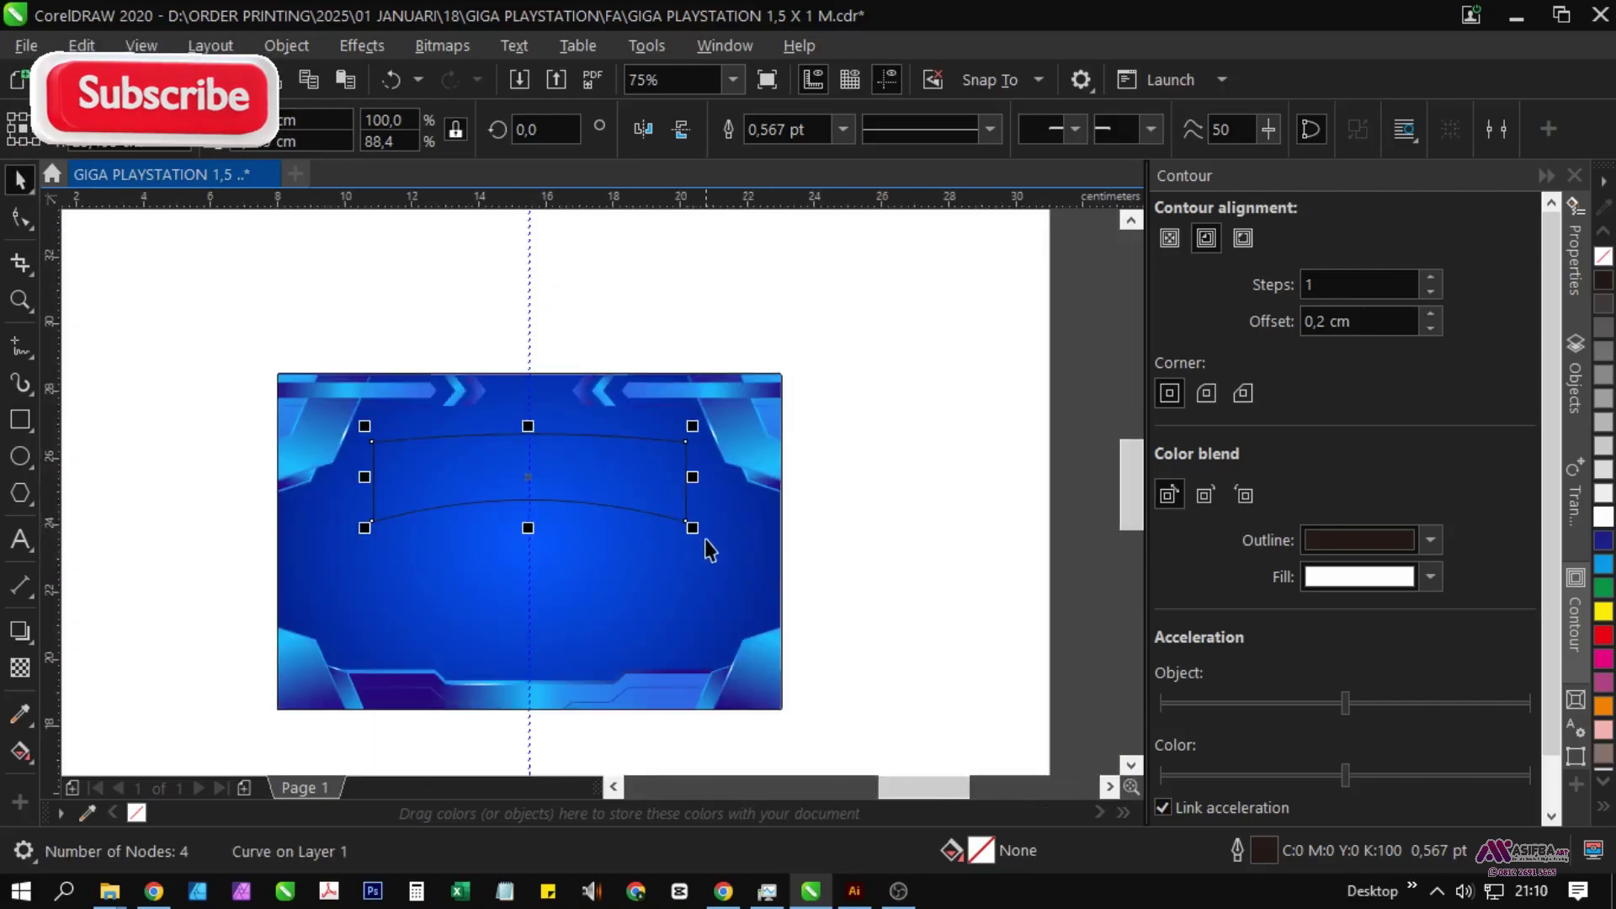
drag(696, 529, 721, 544)
scroll(528, 491, up, 2)
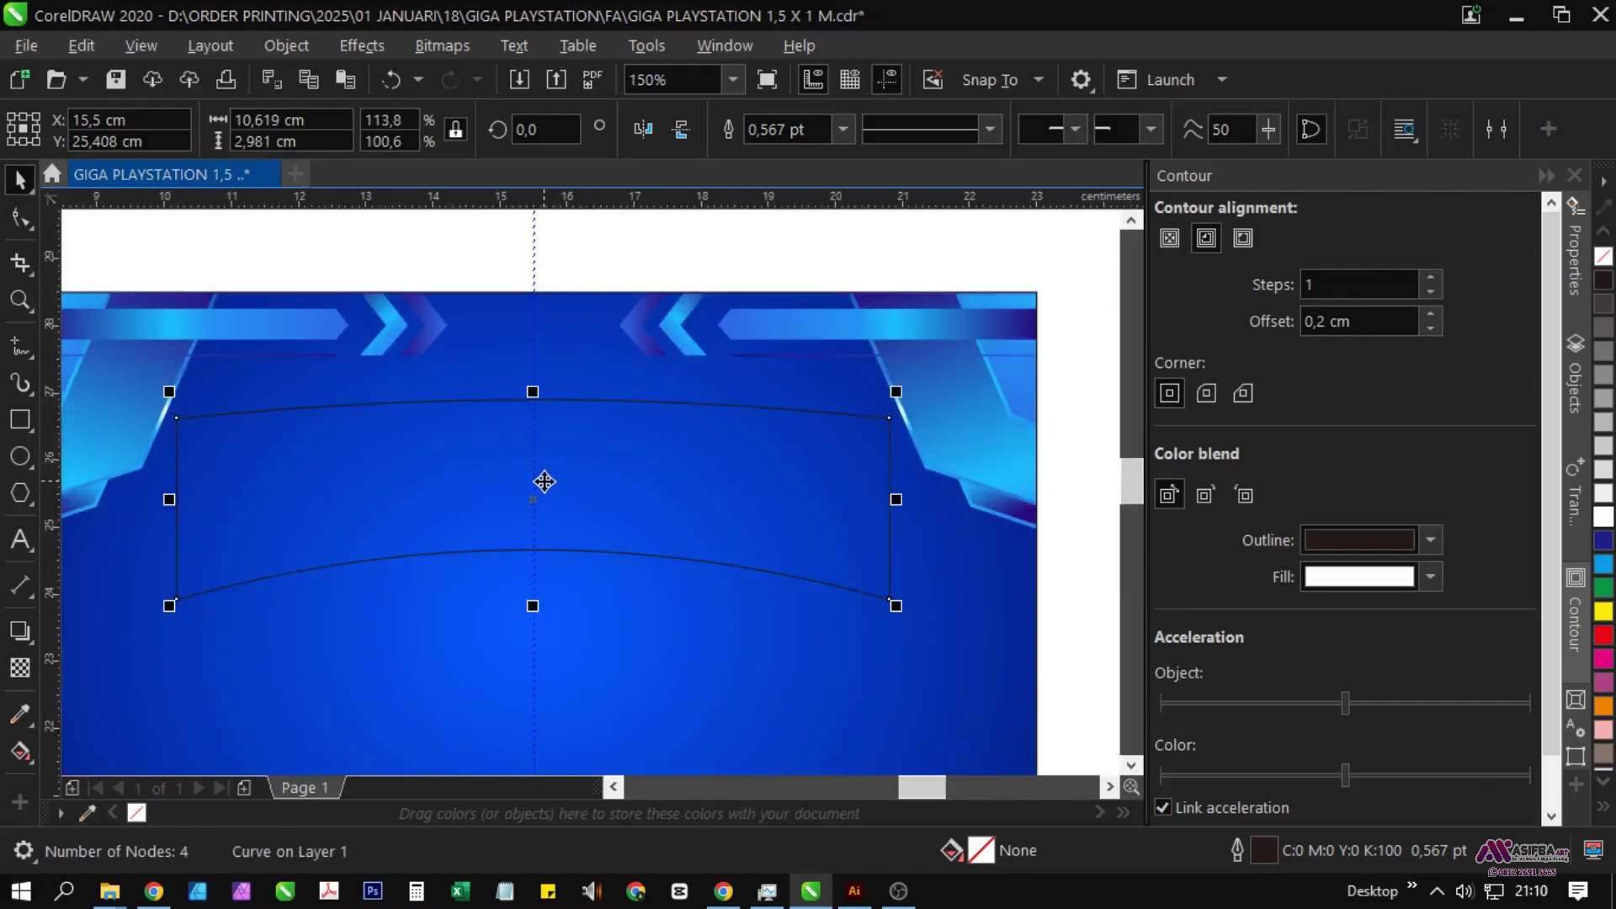
drag(545, 481, 544, 504)
scroll(544, 505, down, 1)
click(881, 564)
double_click(755, 468)
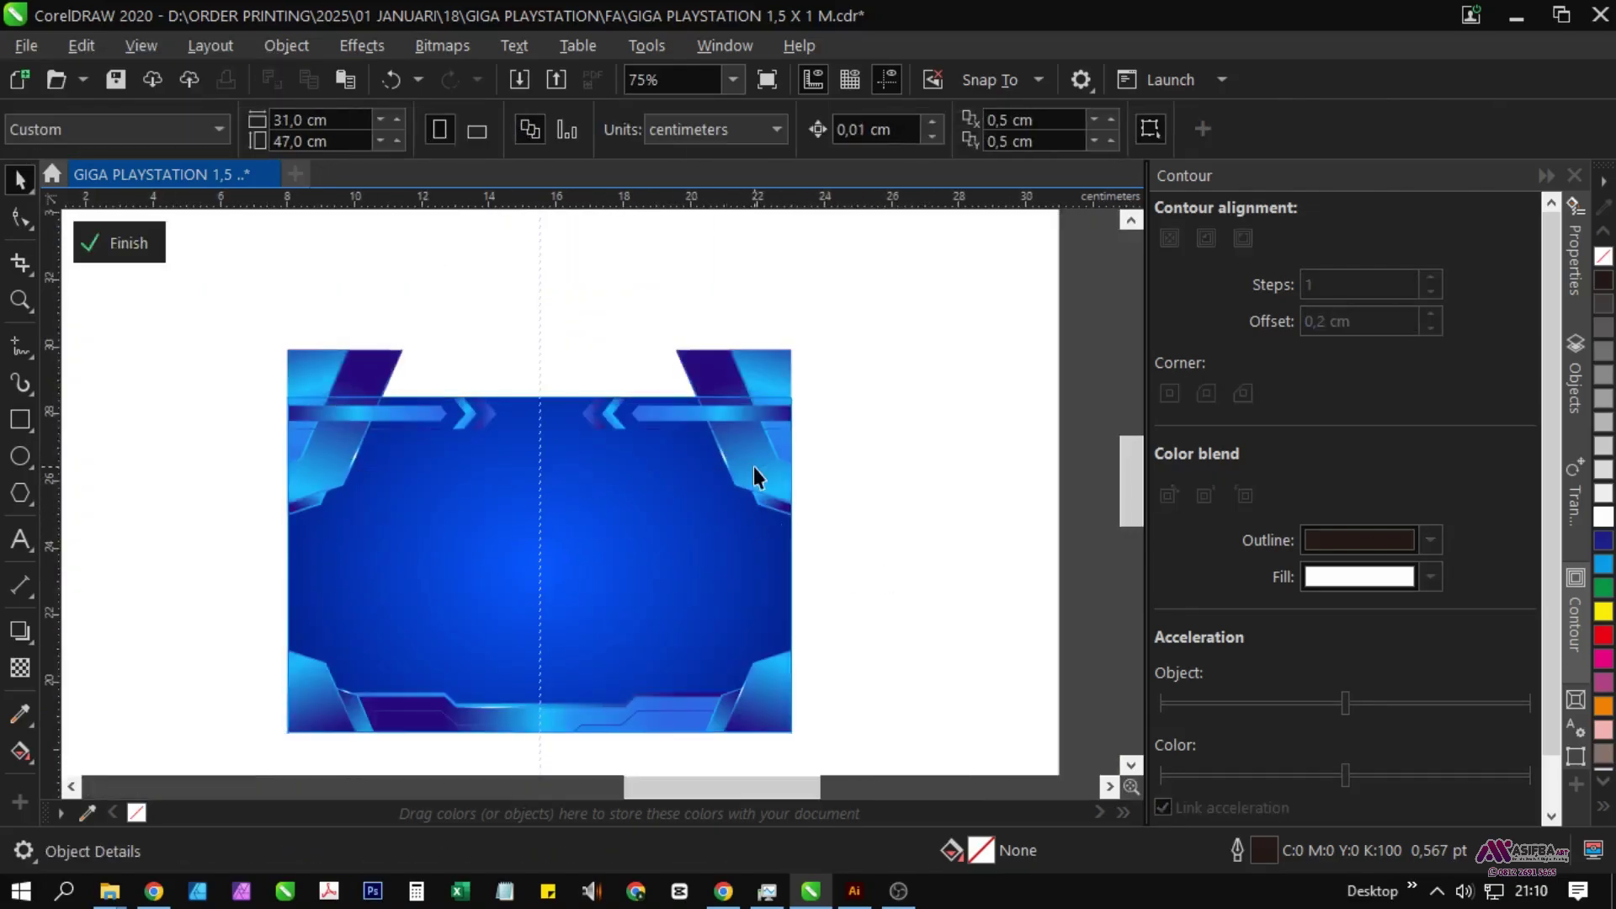
click(127, 245)
Step: Enlarge the arched shape a little more around its centre and save the document
click(726, 557)
drag(736, 571, 751, 582)
click(892, 593)
drag(544, 590, 584, 357)
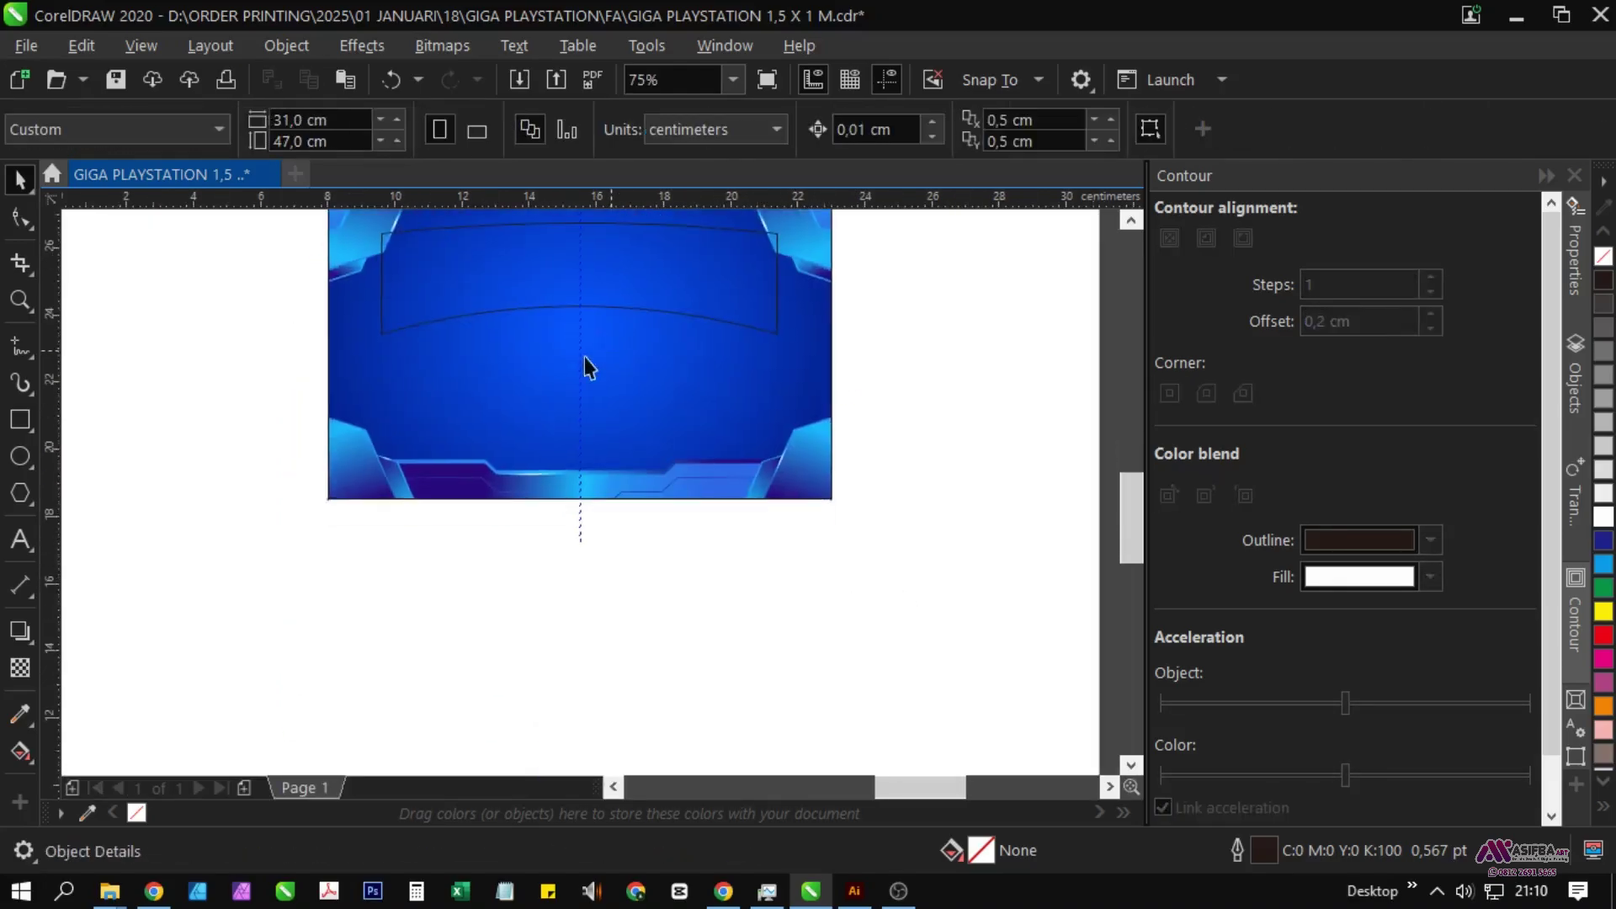
key(ctrl+s)
Step: Check the requested name in the WhatsApp chat and add the artistic text "Giga PlayStation" below the banner in CorelDRAW
click(18, 538)
click(375, 616)
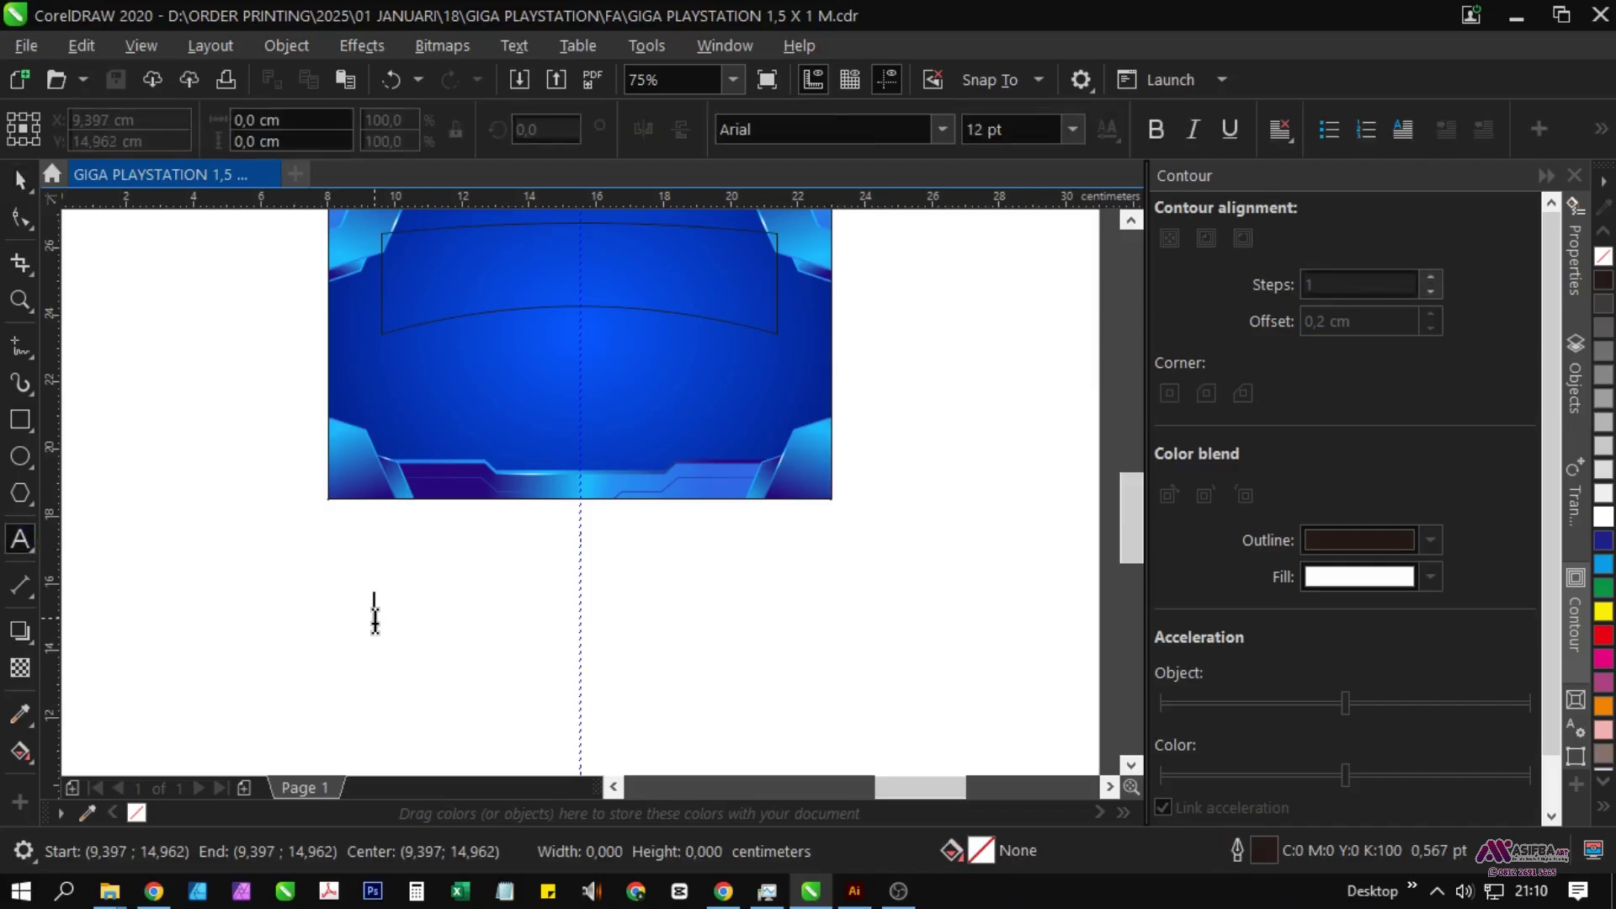
click(153, 891)
key(Escape)
scroll(873, 638, down, 3)
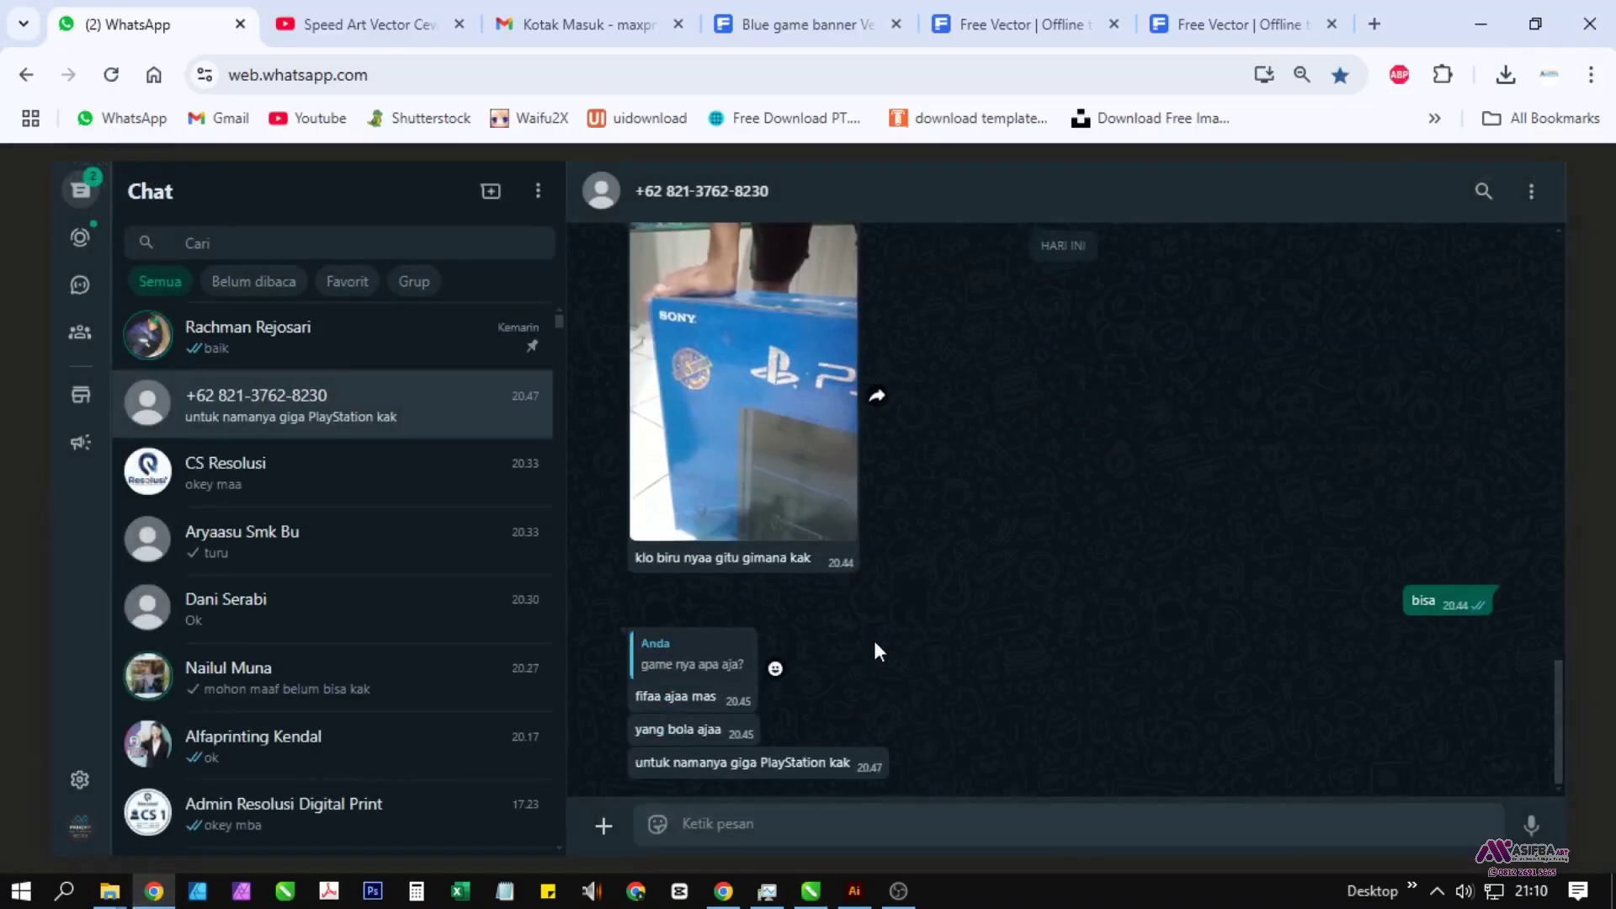
key(alt+Tab)
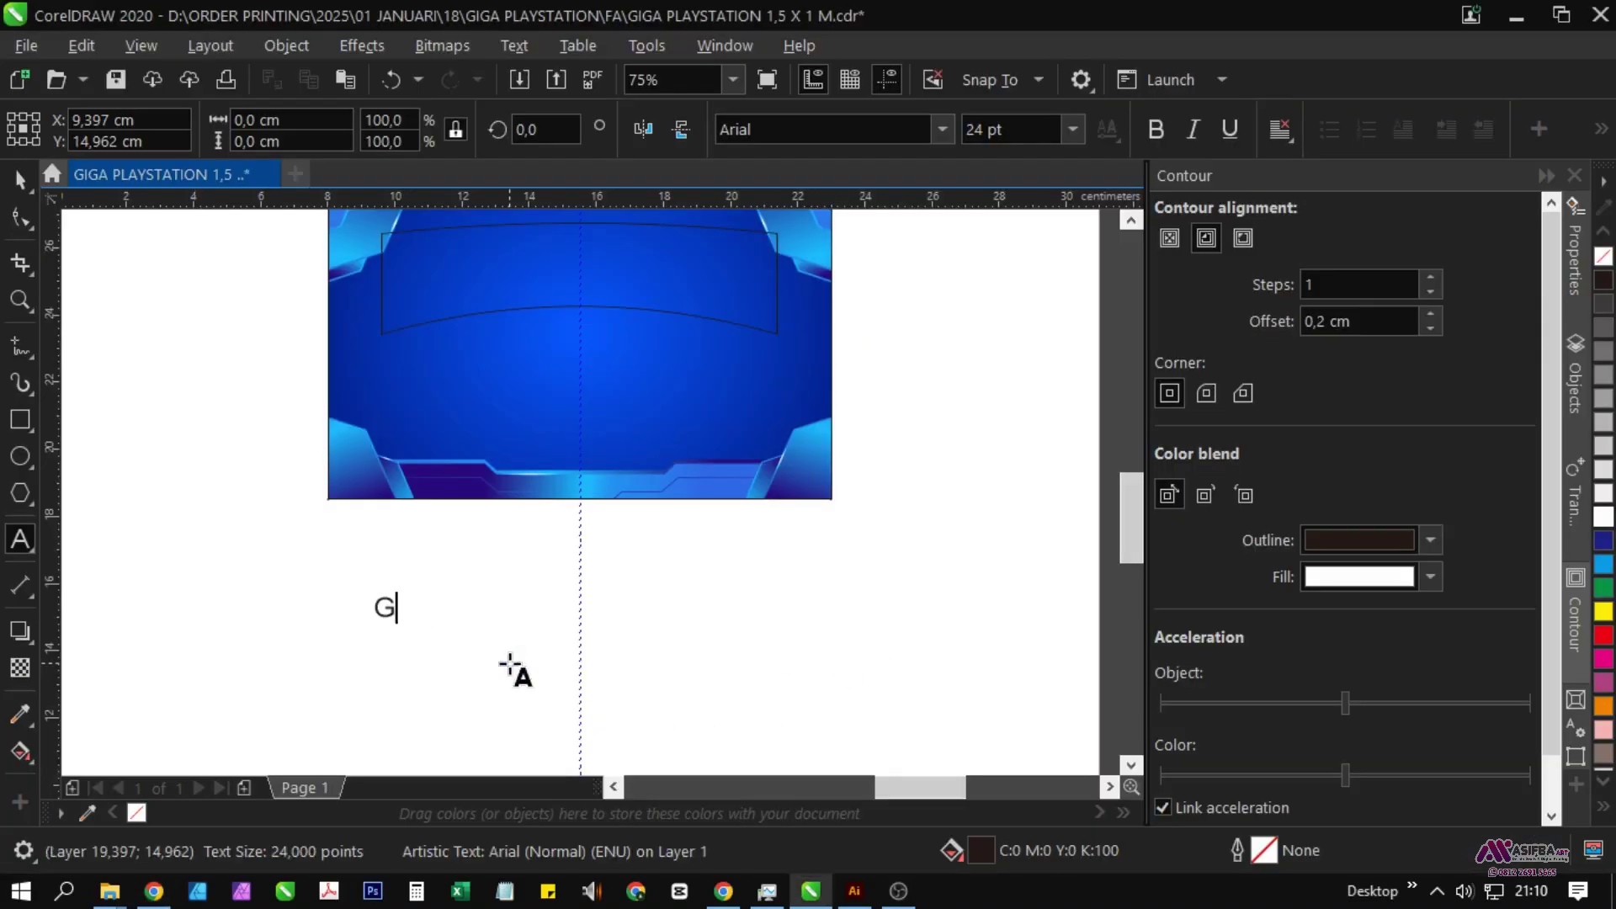
key(alt+Tab)
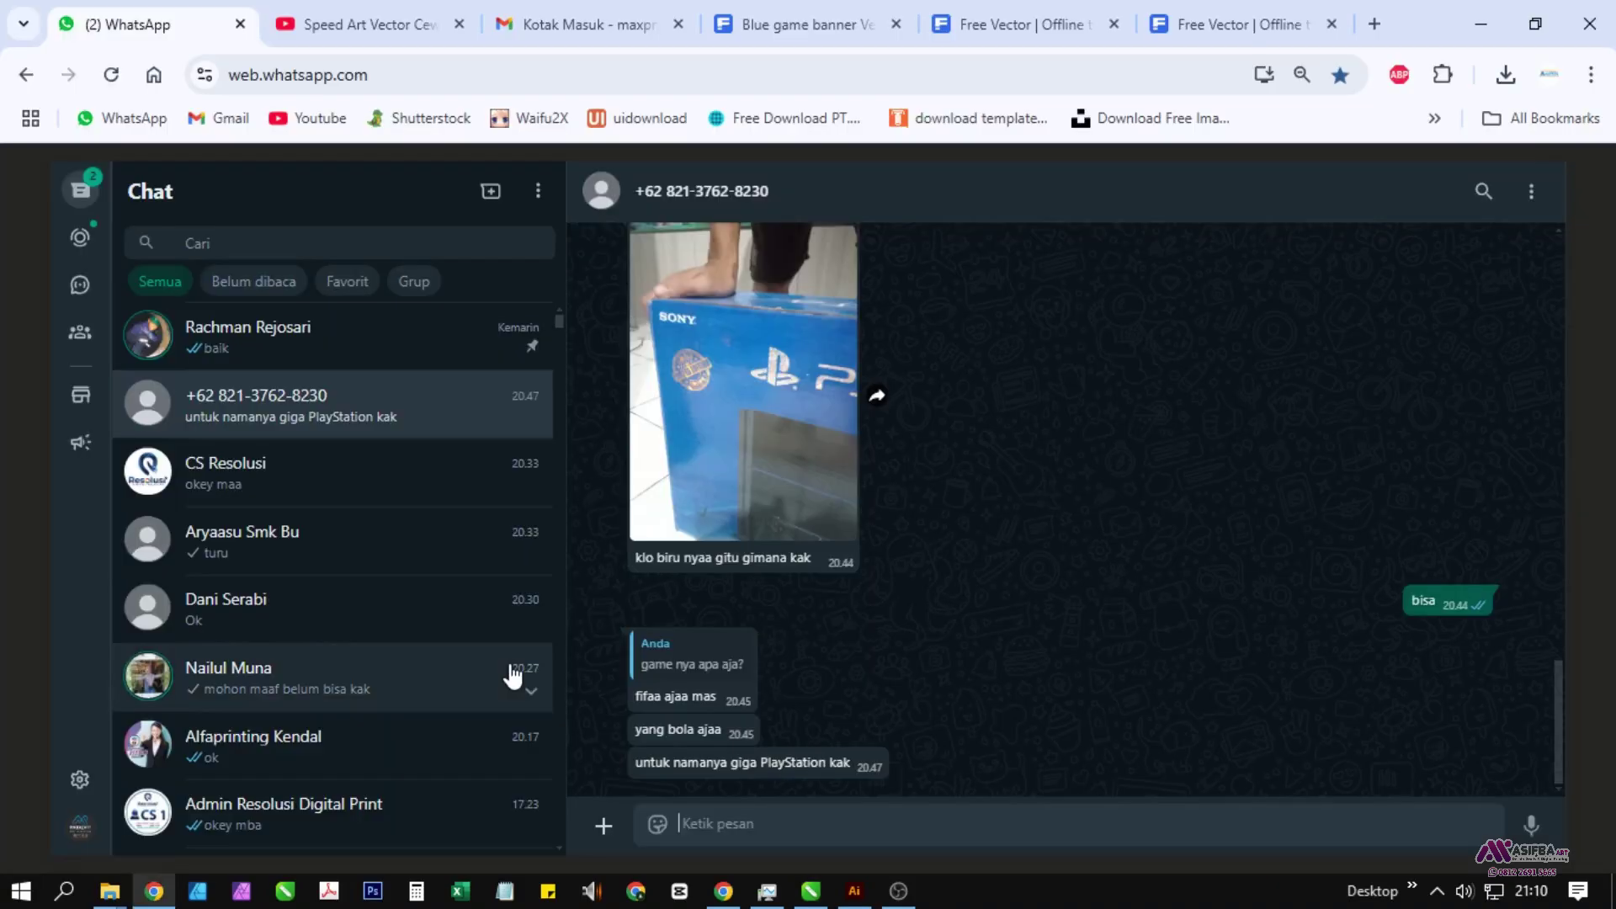
key(alt+Tab)
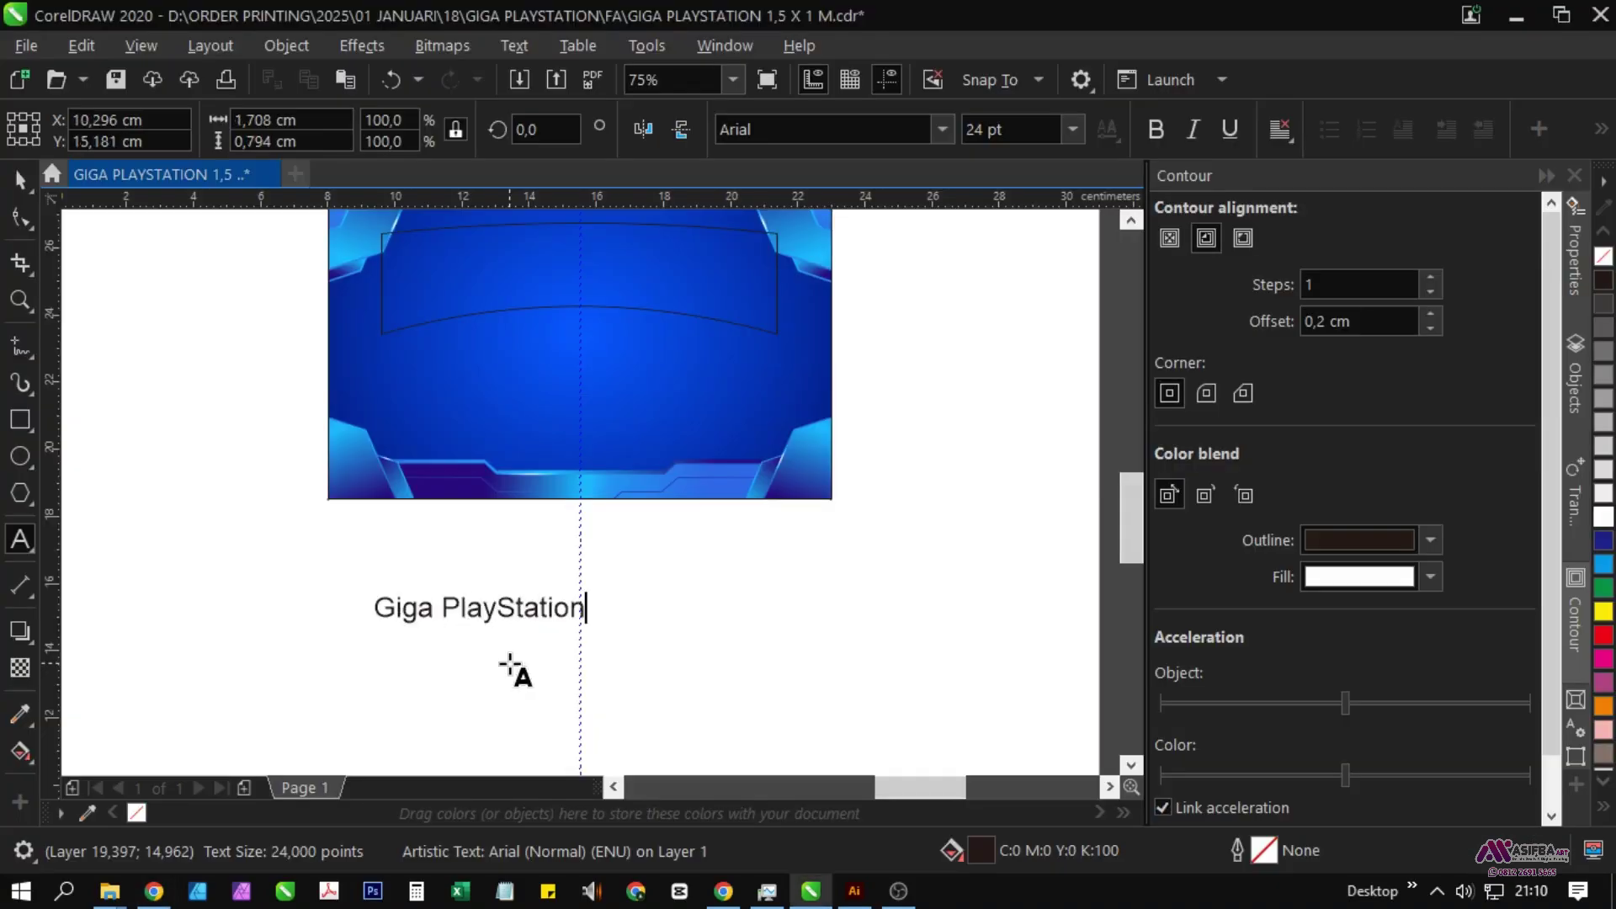
Step: Set the Giga PlayStation text to the Poppins Black font and enlarge it to about 36.4 pt
key(ctrl+a)
click(942, 129)
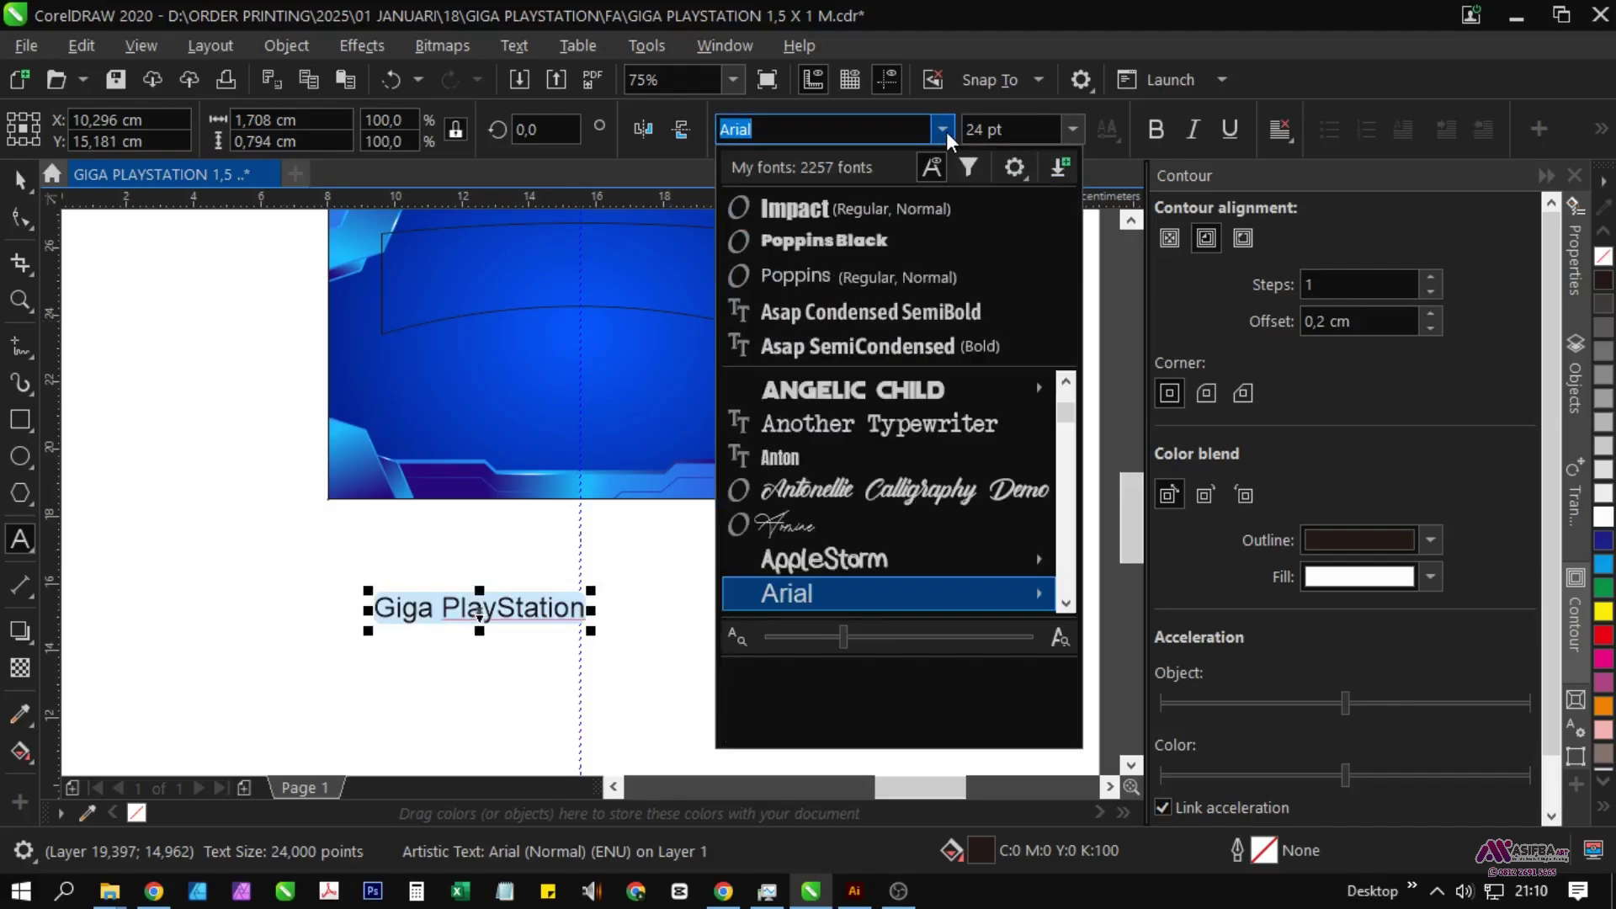
click(929, 245)
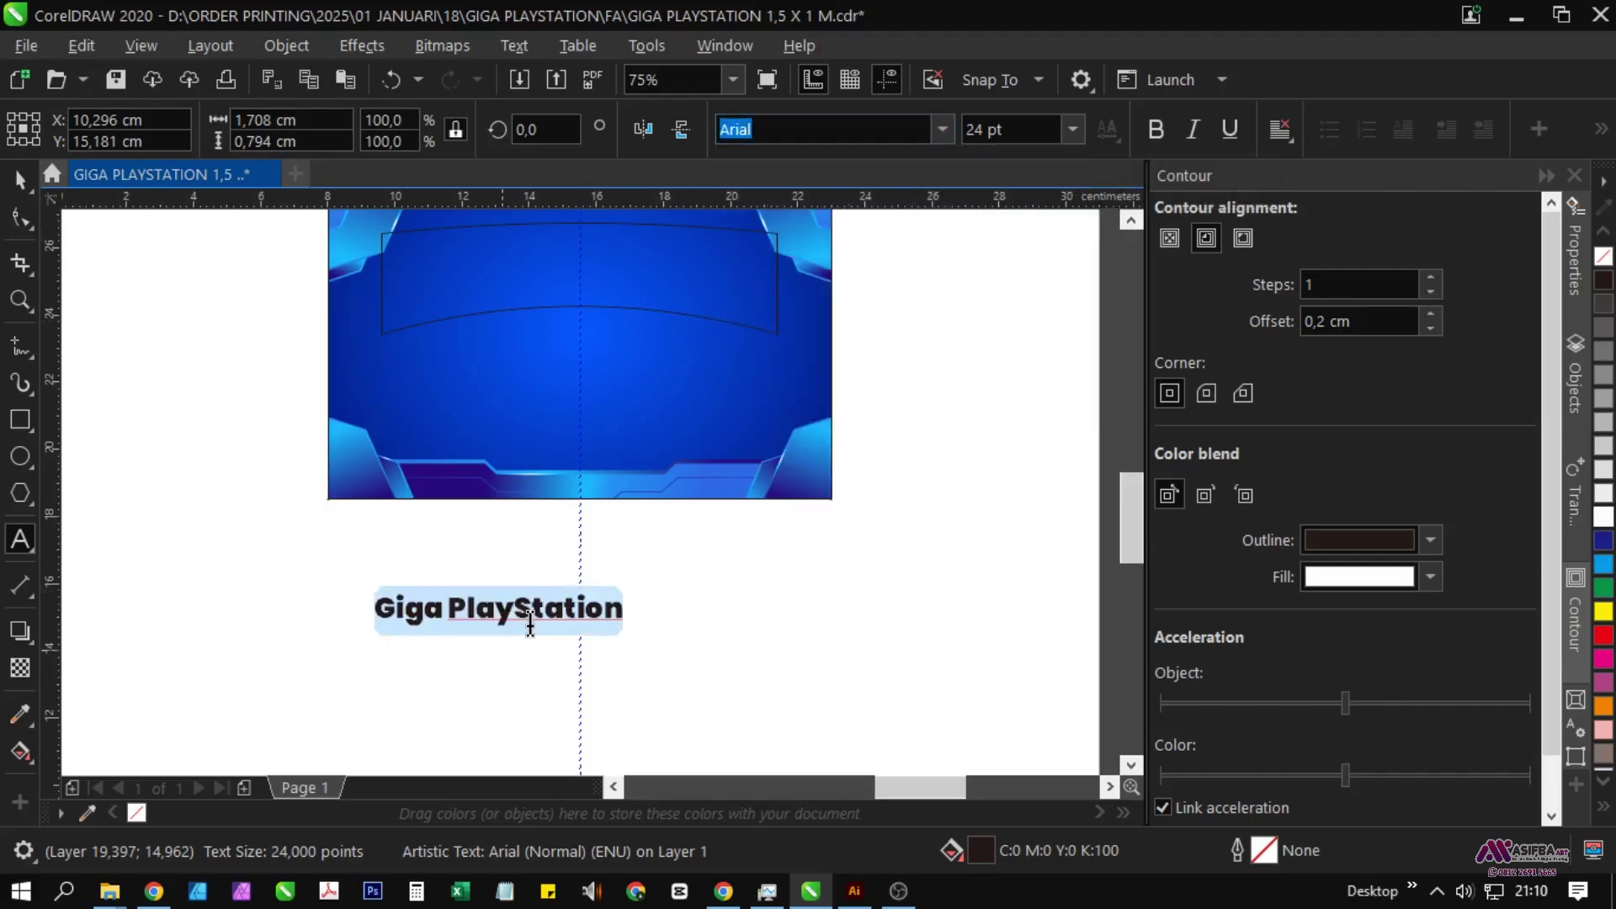
click(27, 181)
drag(566, 550, 393, 519)
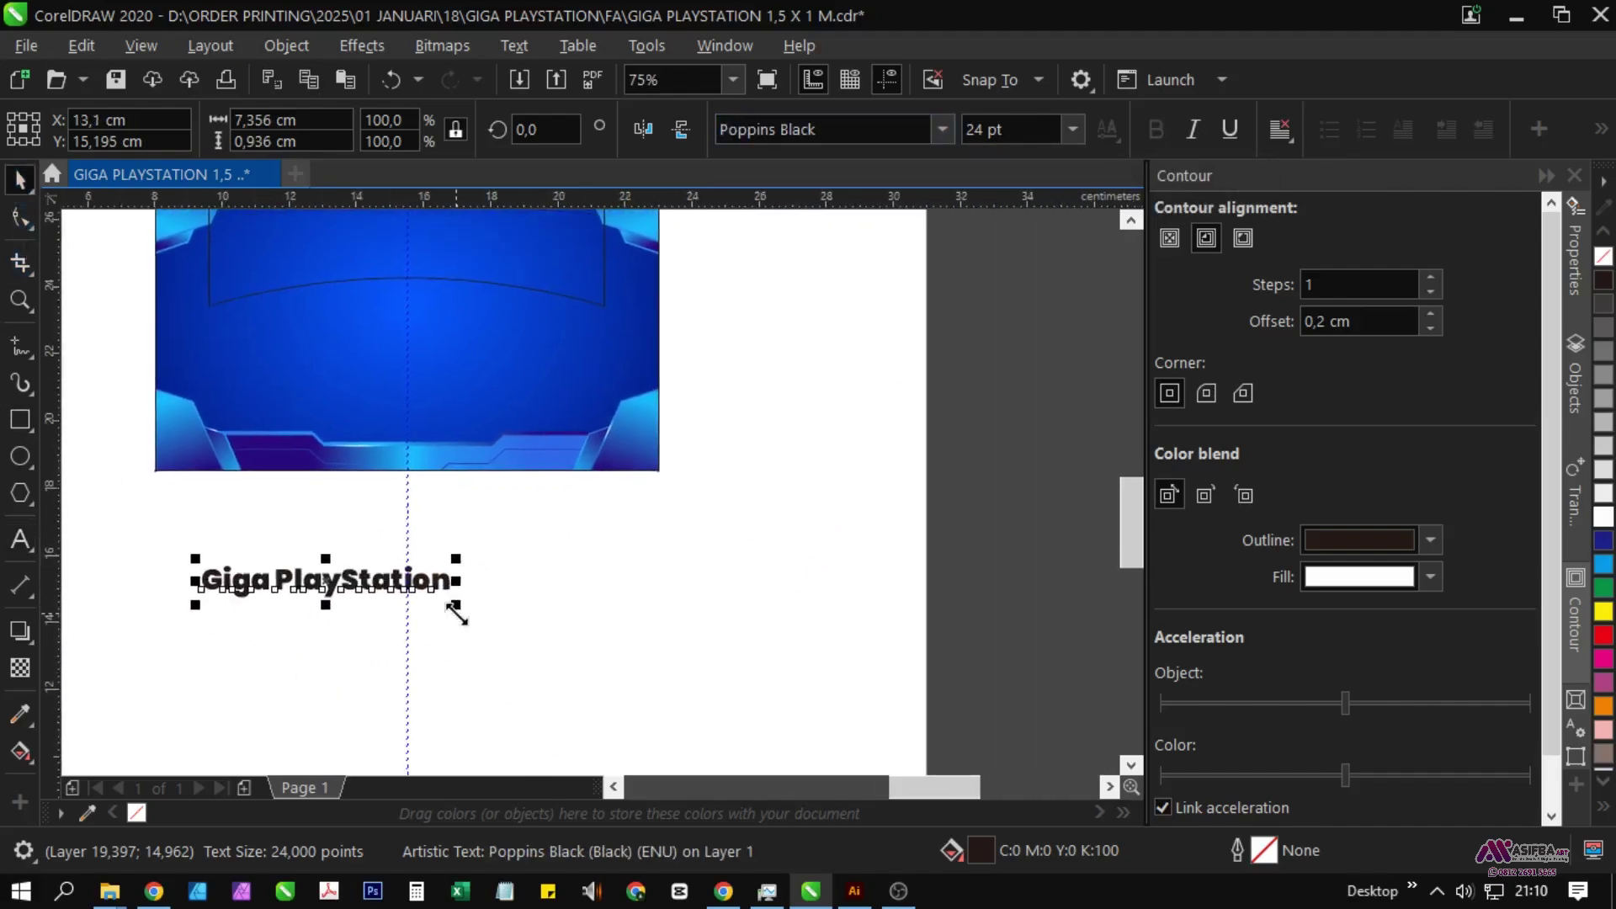
drag(457, 605, 589, 671)
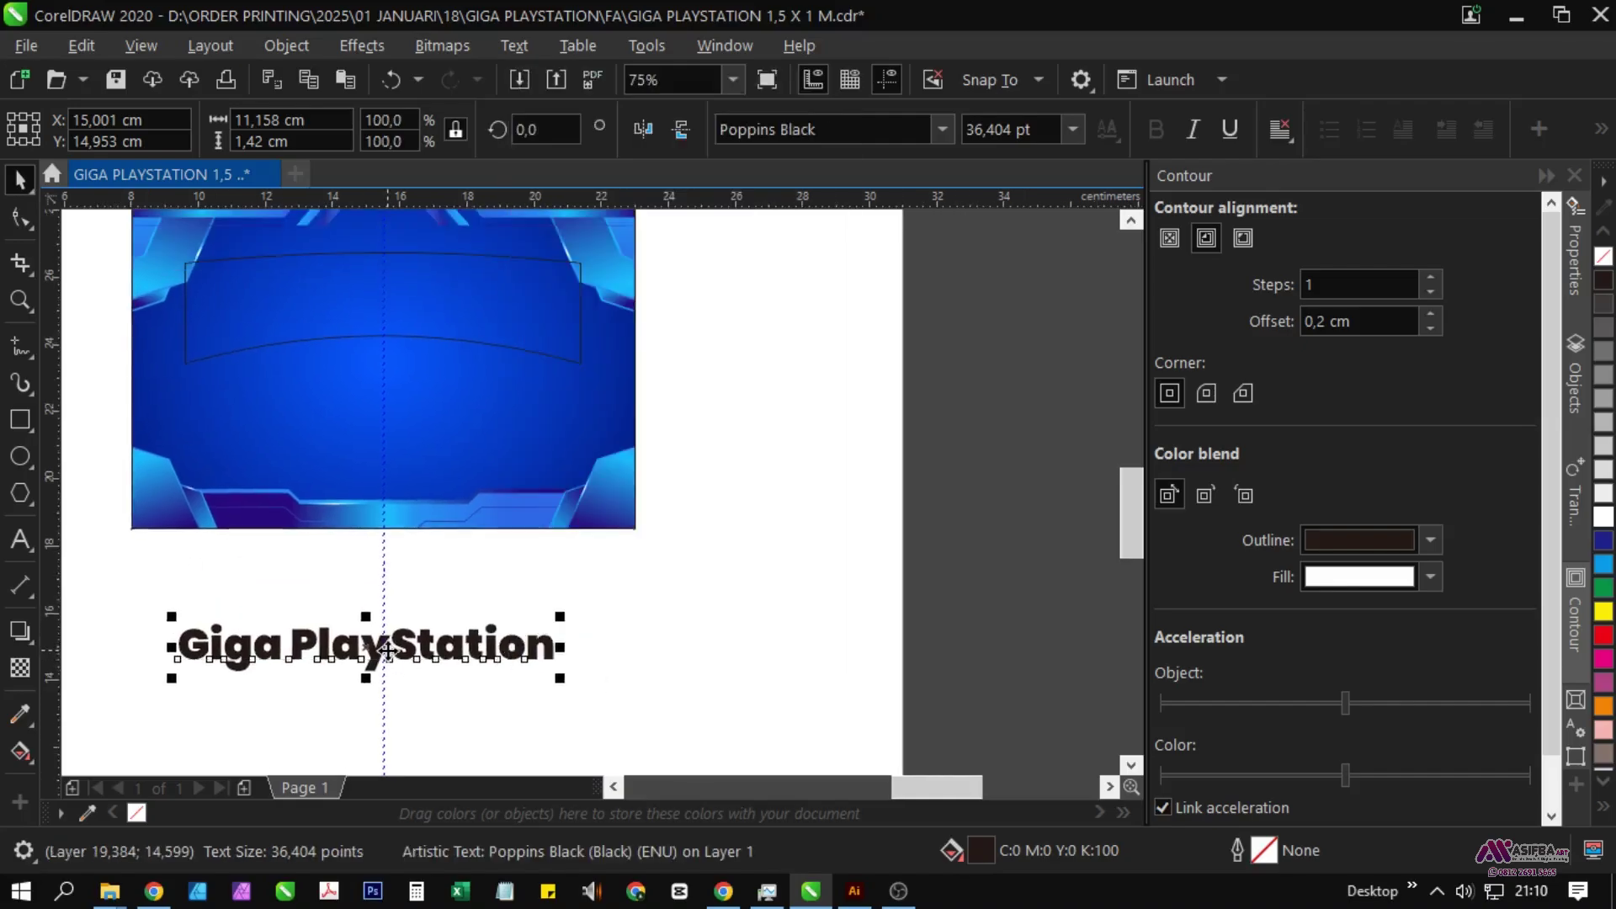
Step: Bend the Giga PlayStation text with an envelope created from the arched outline on the banner
click(362, 45)
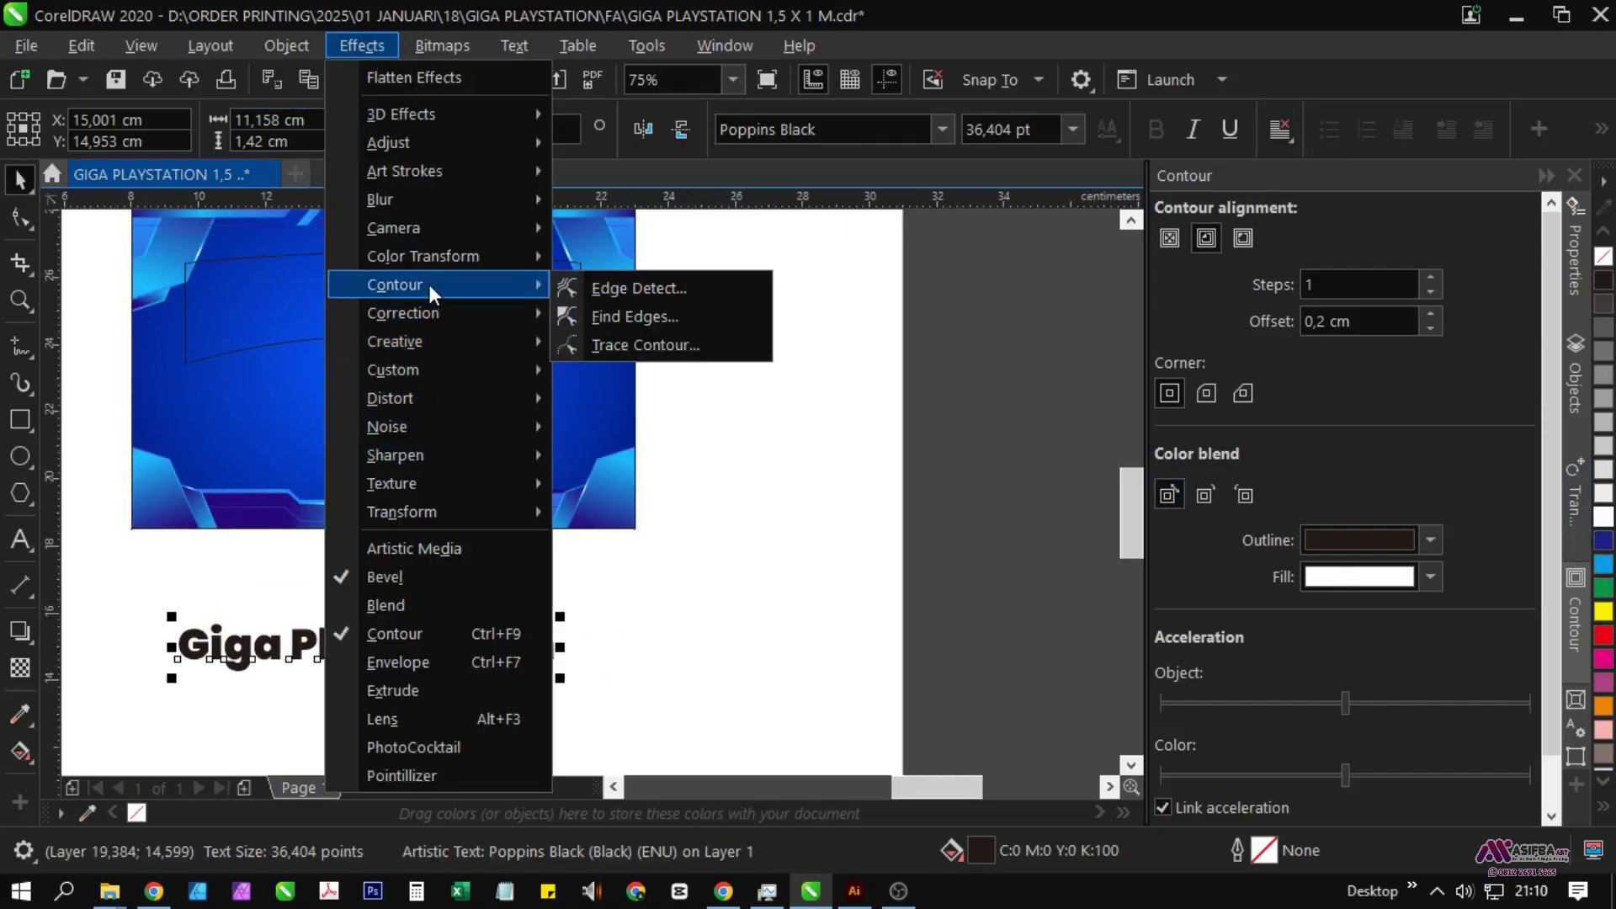
click(417, 661)
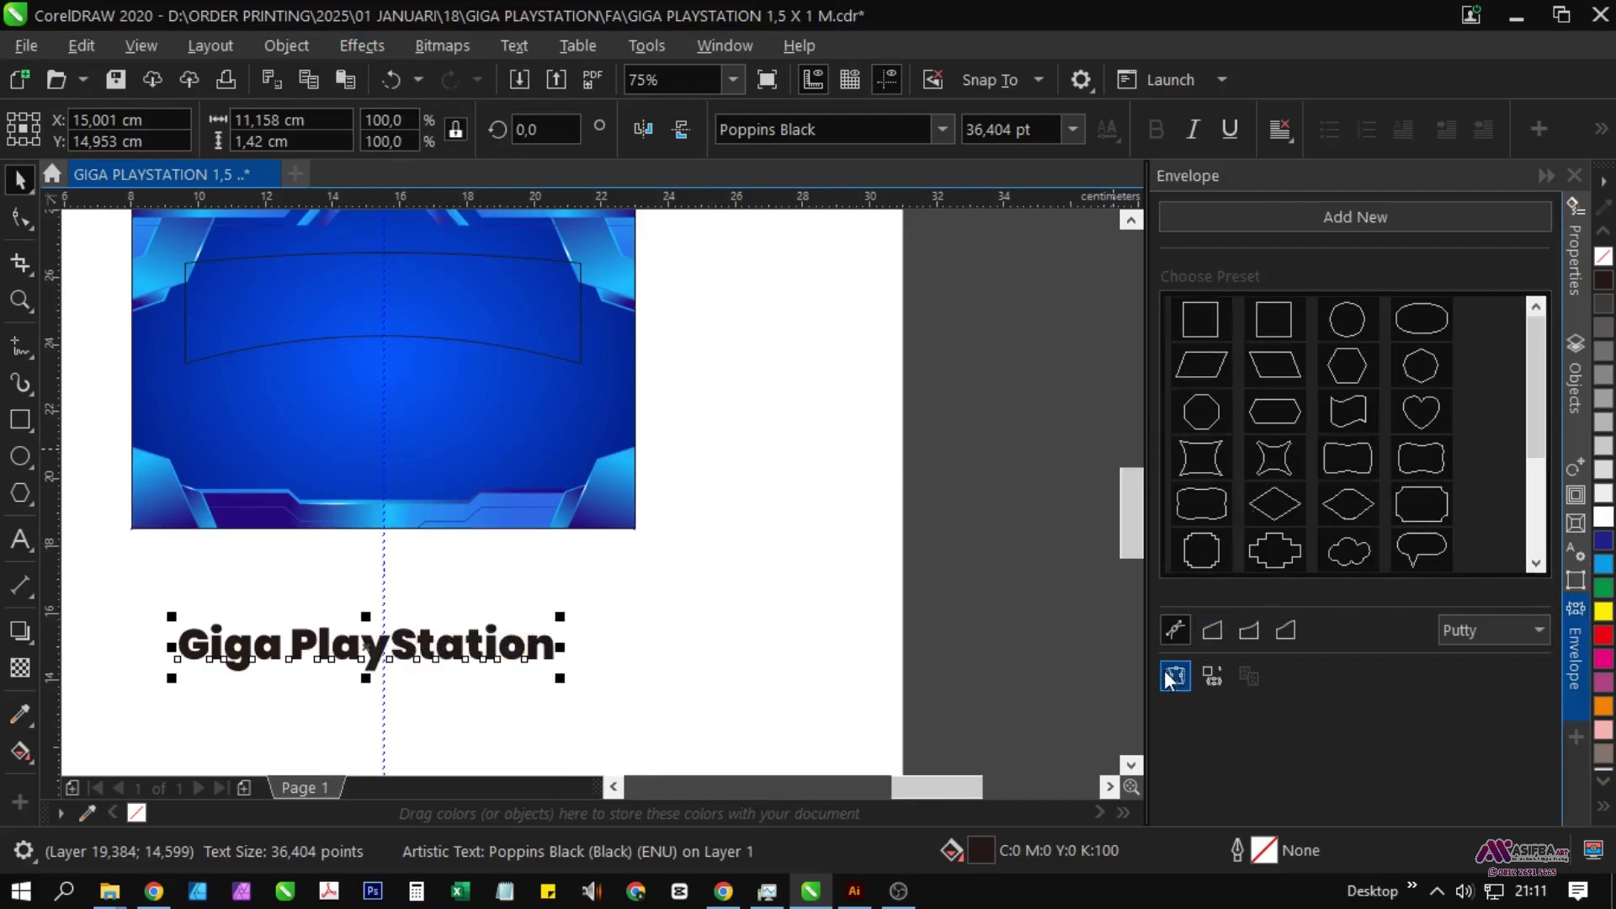
click(370, 333)
click(487, 633)
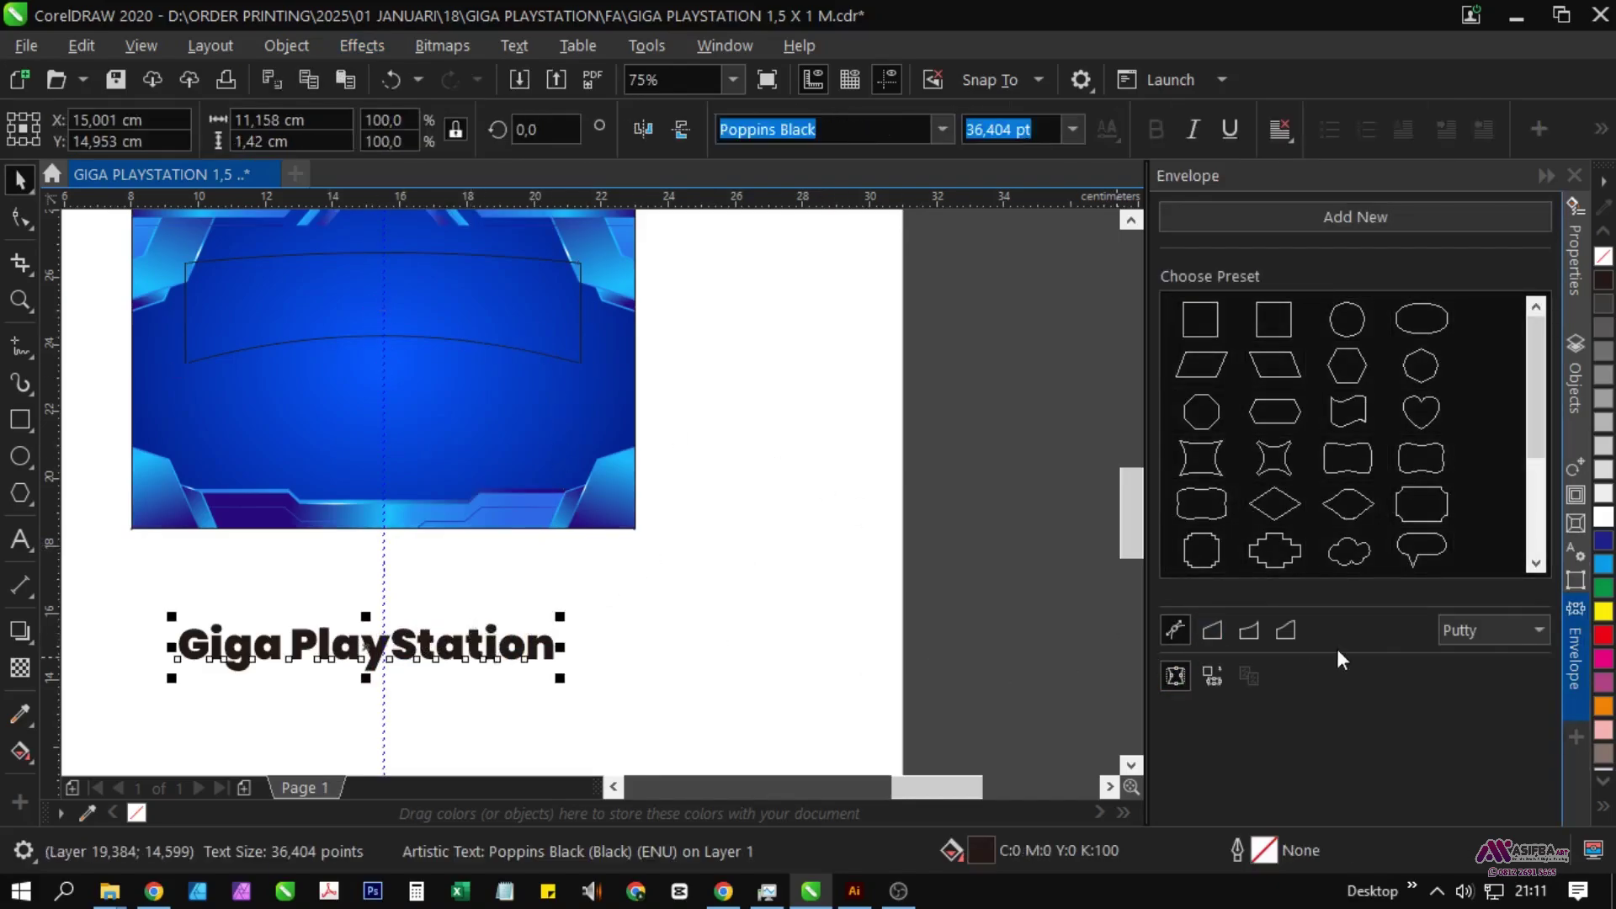
click(462, 341)
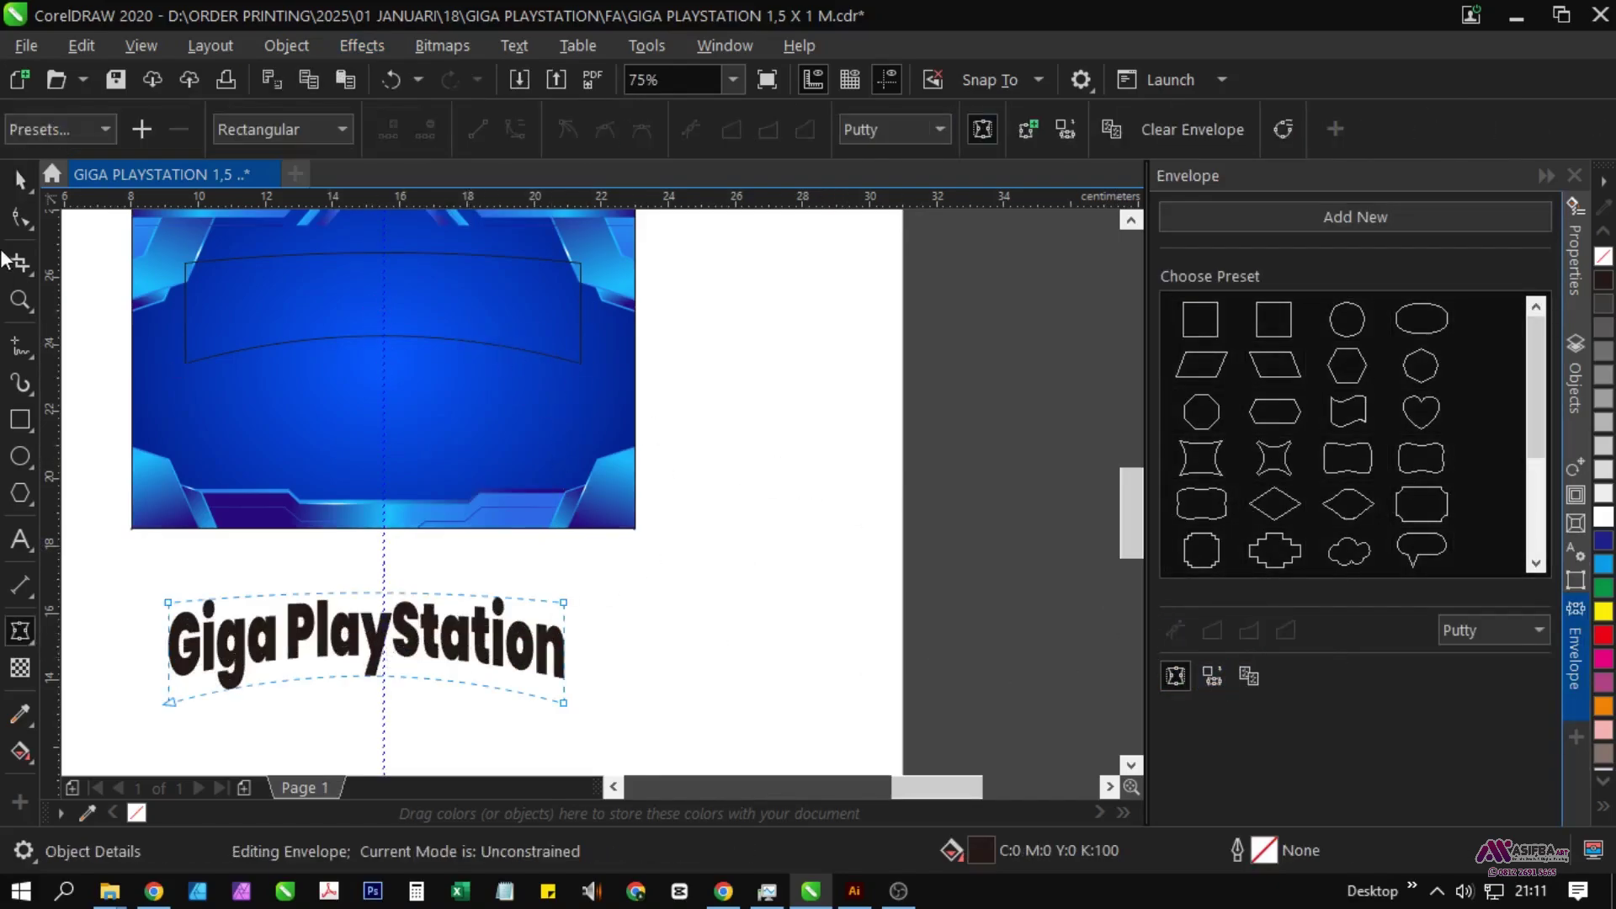
Step: Flatten the arched text to about 2.4 cm high while keeping its width
click(20, 179)
click(699, 458)
drag(506, 544, 581, 419)
click(447, 527)
scroll(469, 614, down, 1)
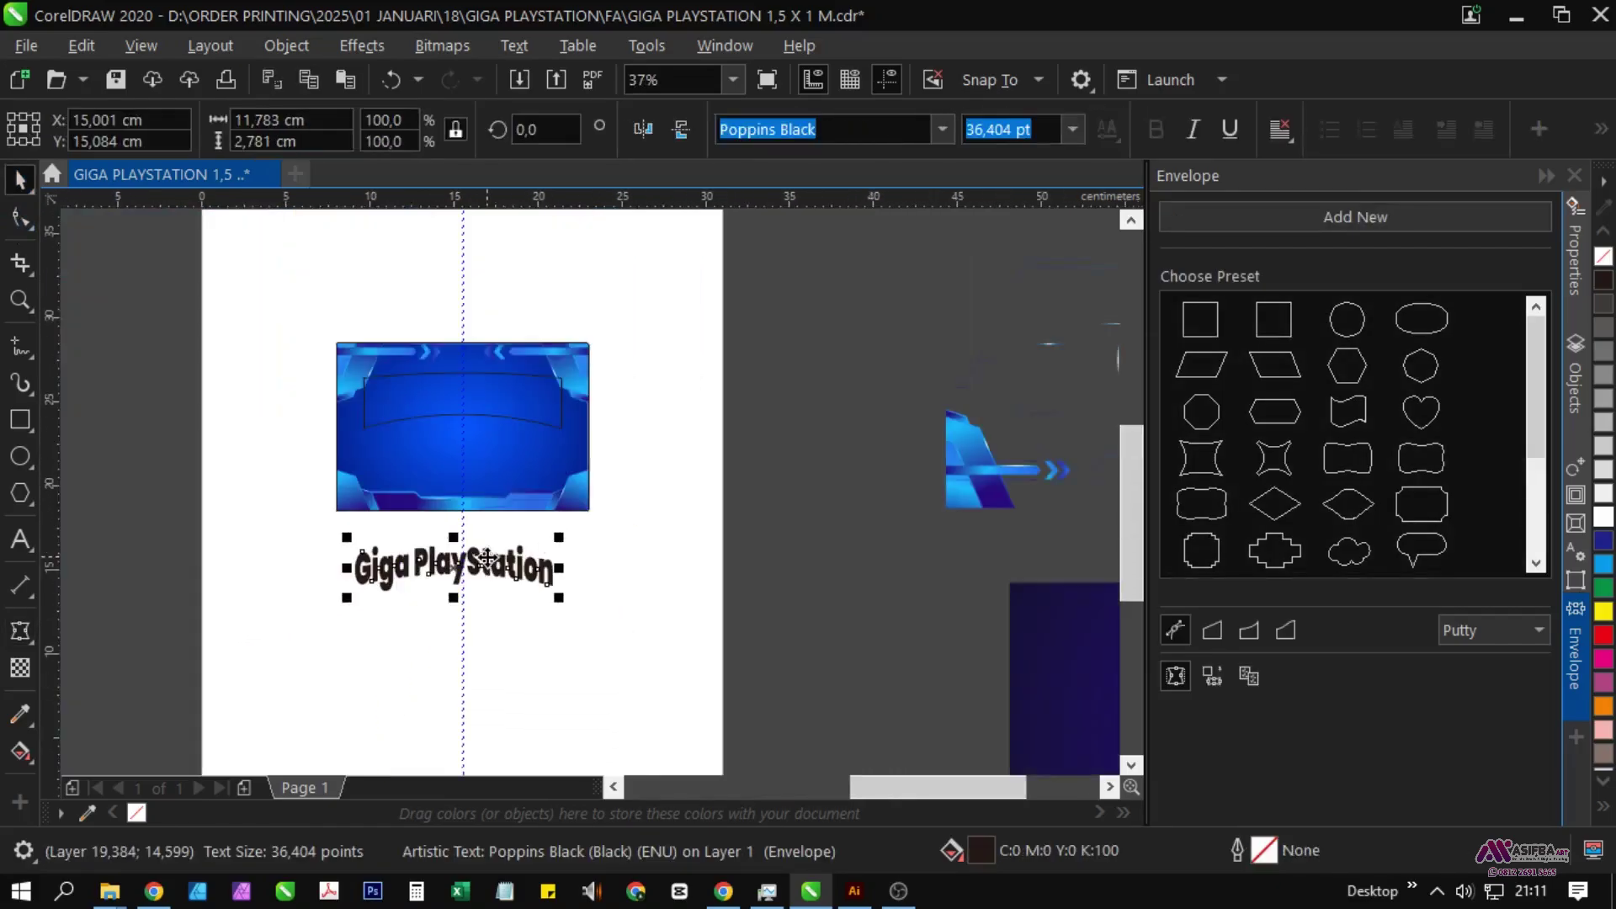
scroll(446, 596, up, 2)
drag(481, 567, 481, 540)
scroll(454, 586, down, 2)
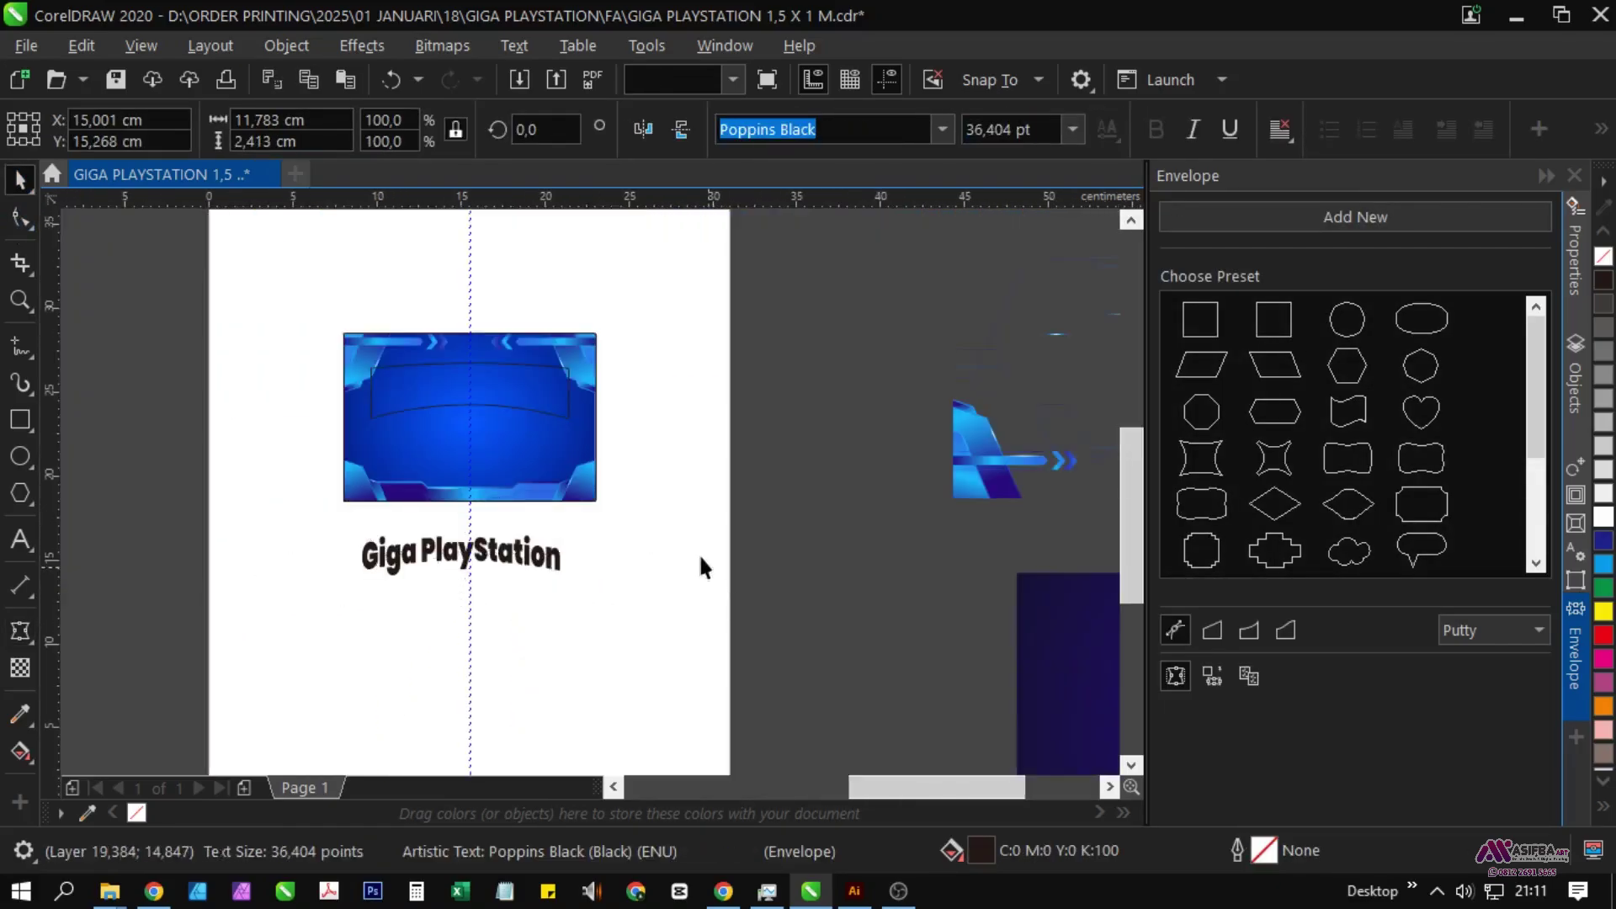
Step: Move the arched guide shape below the banner and place the arched text on the banner, centred horizontally
click(701, 556)
drag(495, 434, 496, 698)
click(498, 592)
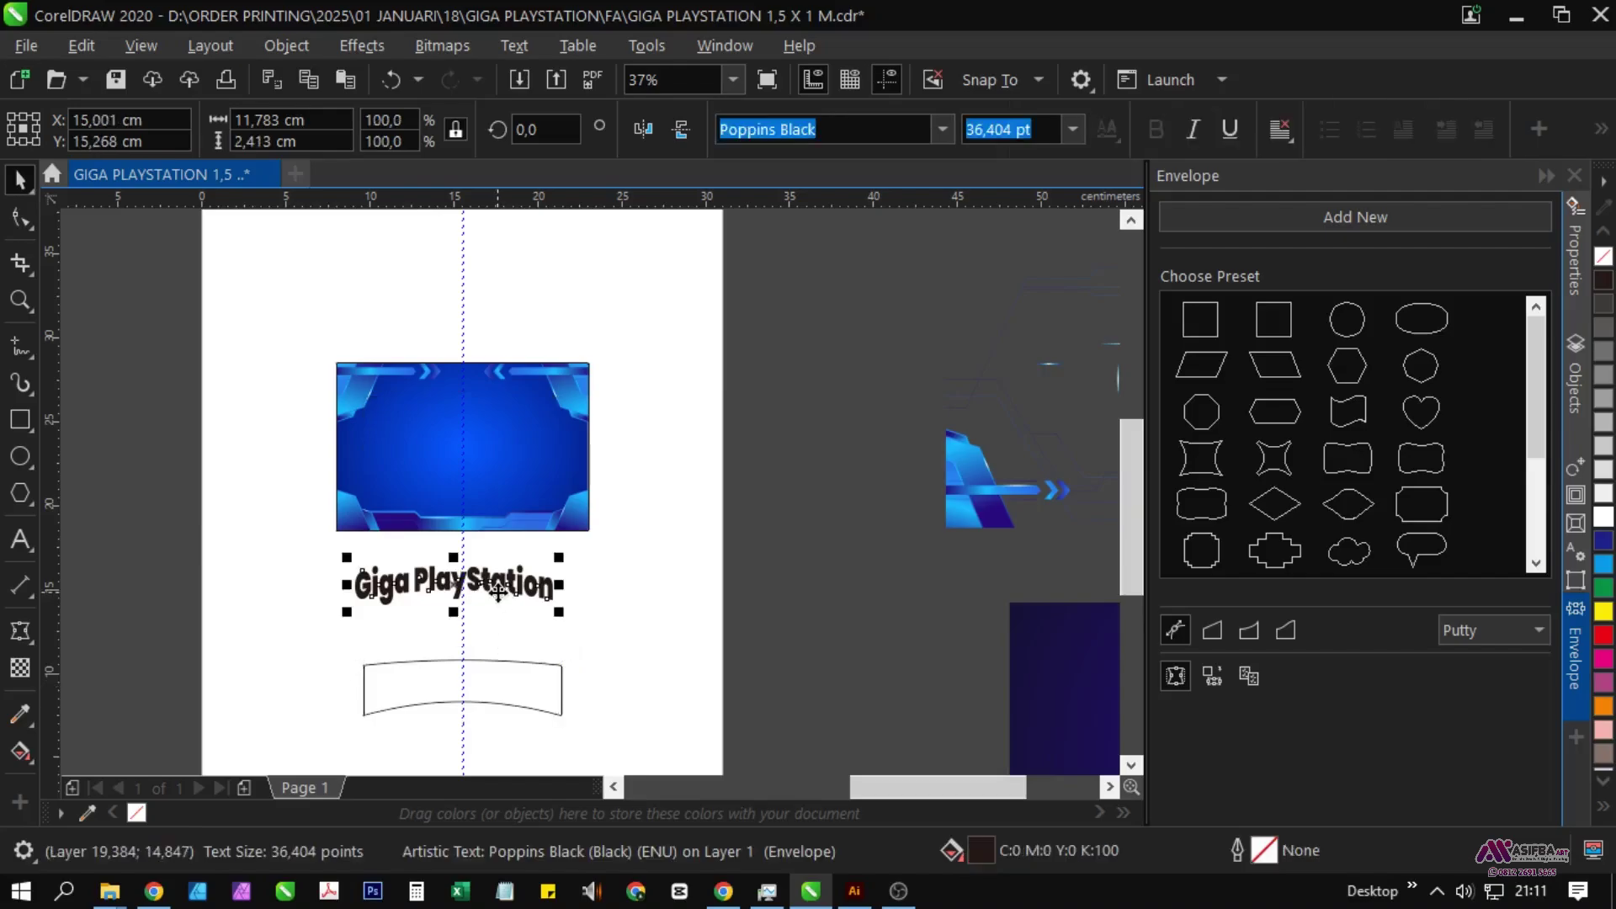
drag(498, 592, 491, 426)
shift+click(491, 469)
key(c)
click(604, 483)
drag(603, 483, 605, 554)
Step: Shift the arched text slightly up on the banner and save the document
scroll(482, 482, up, 2)
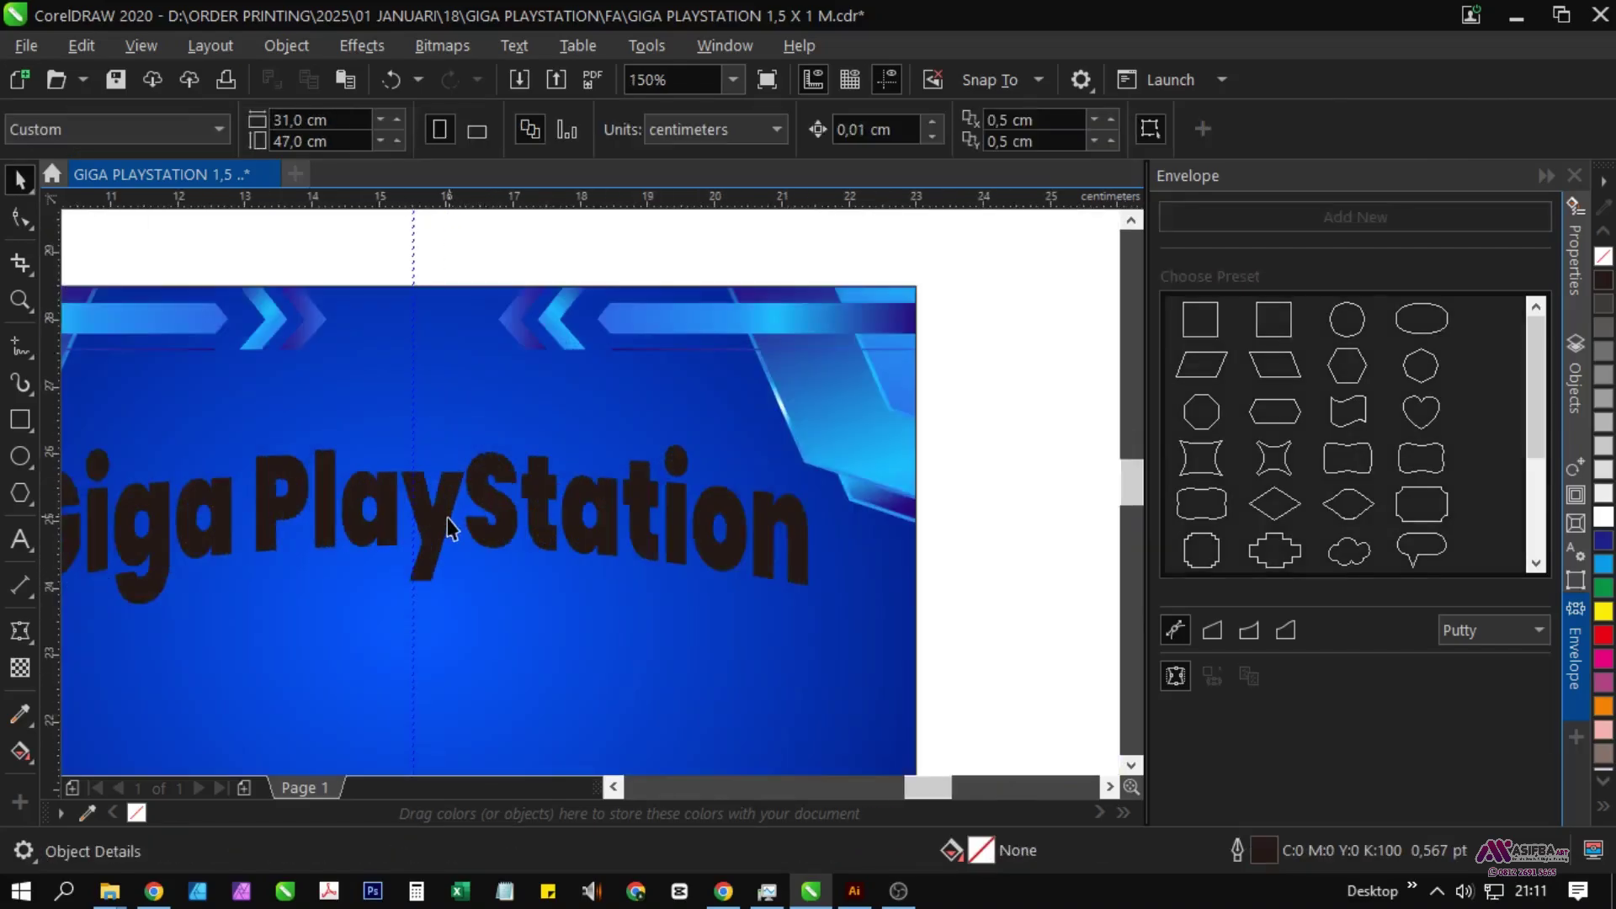
drag(393, 540, 404, 513)
scroll(404, 512, down, 1)
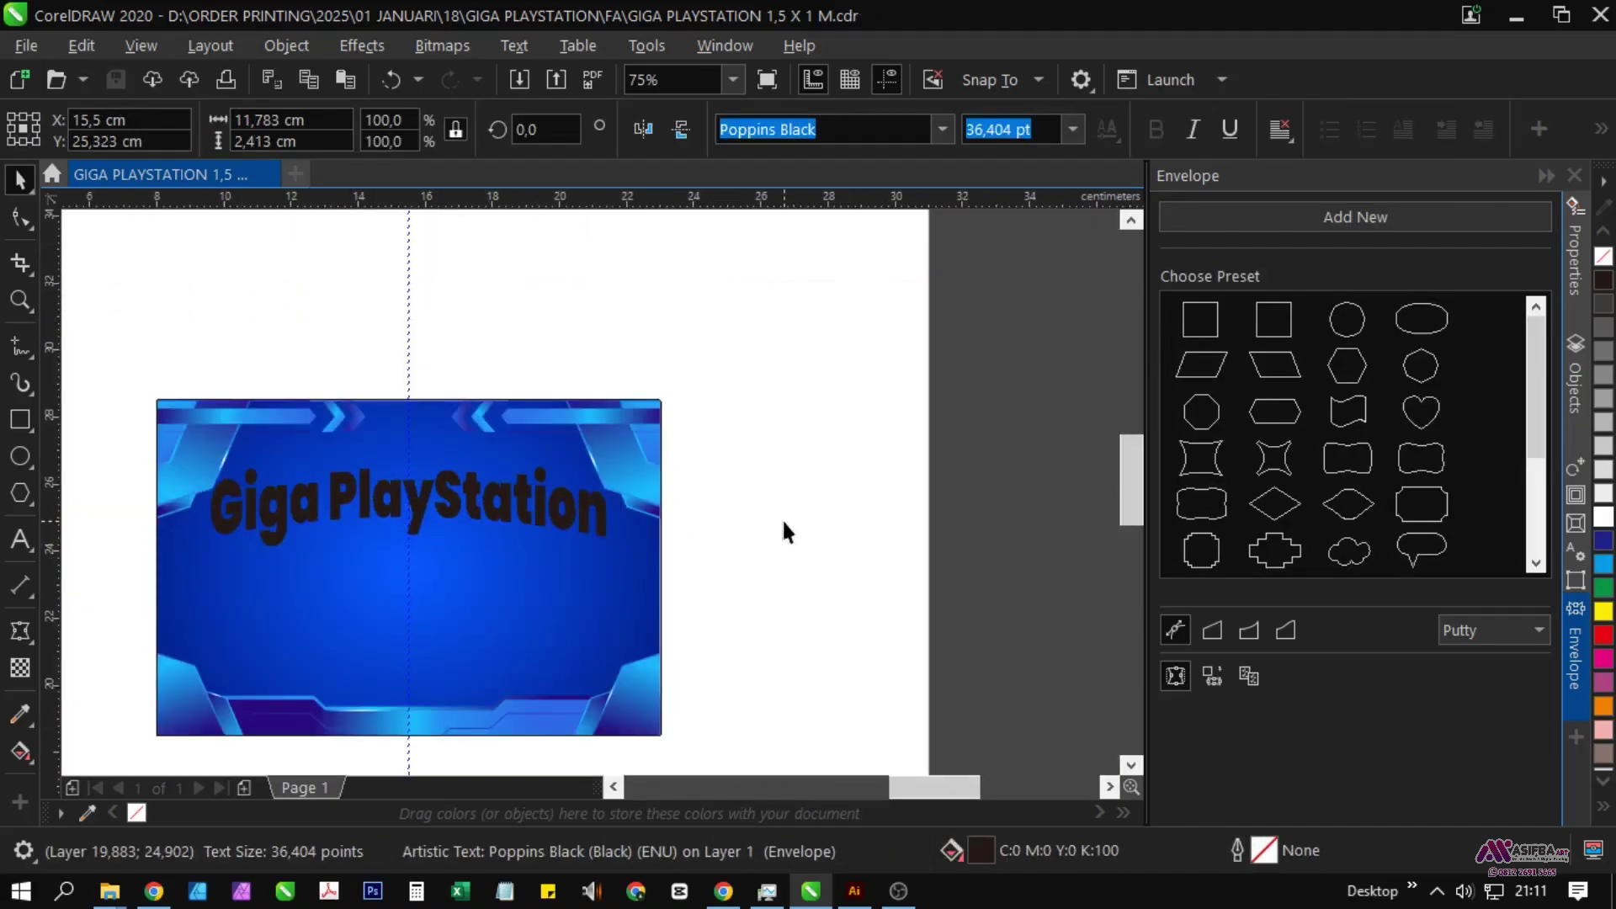
click(783, 531)
Step: Fill the arched title text with white
click(423, 512)
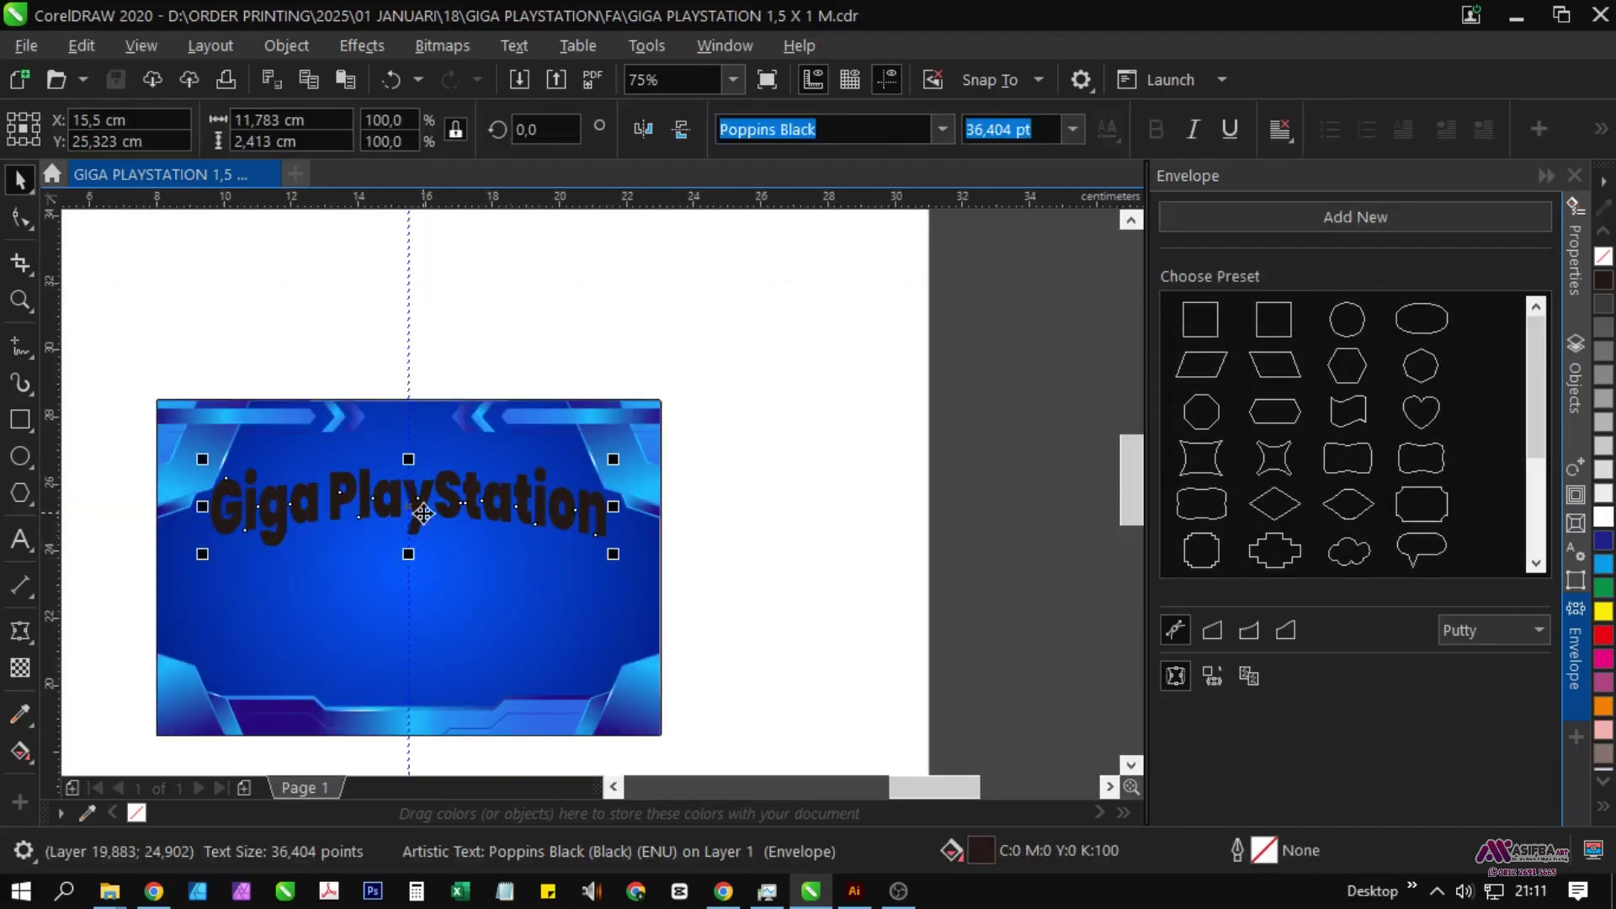
click(1603, 520)
scroll(397, 499, up, 1)
scroll(398, 499, down, 1)
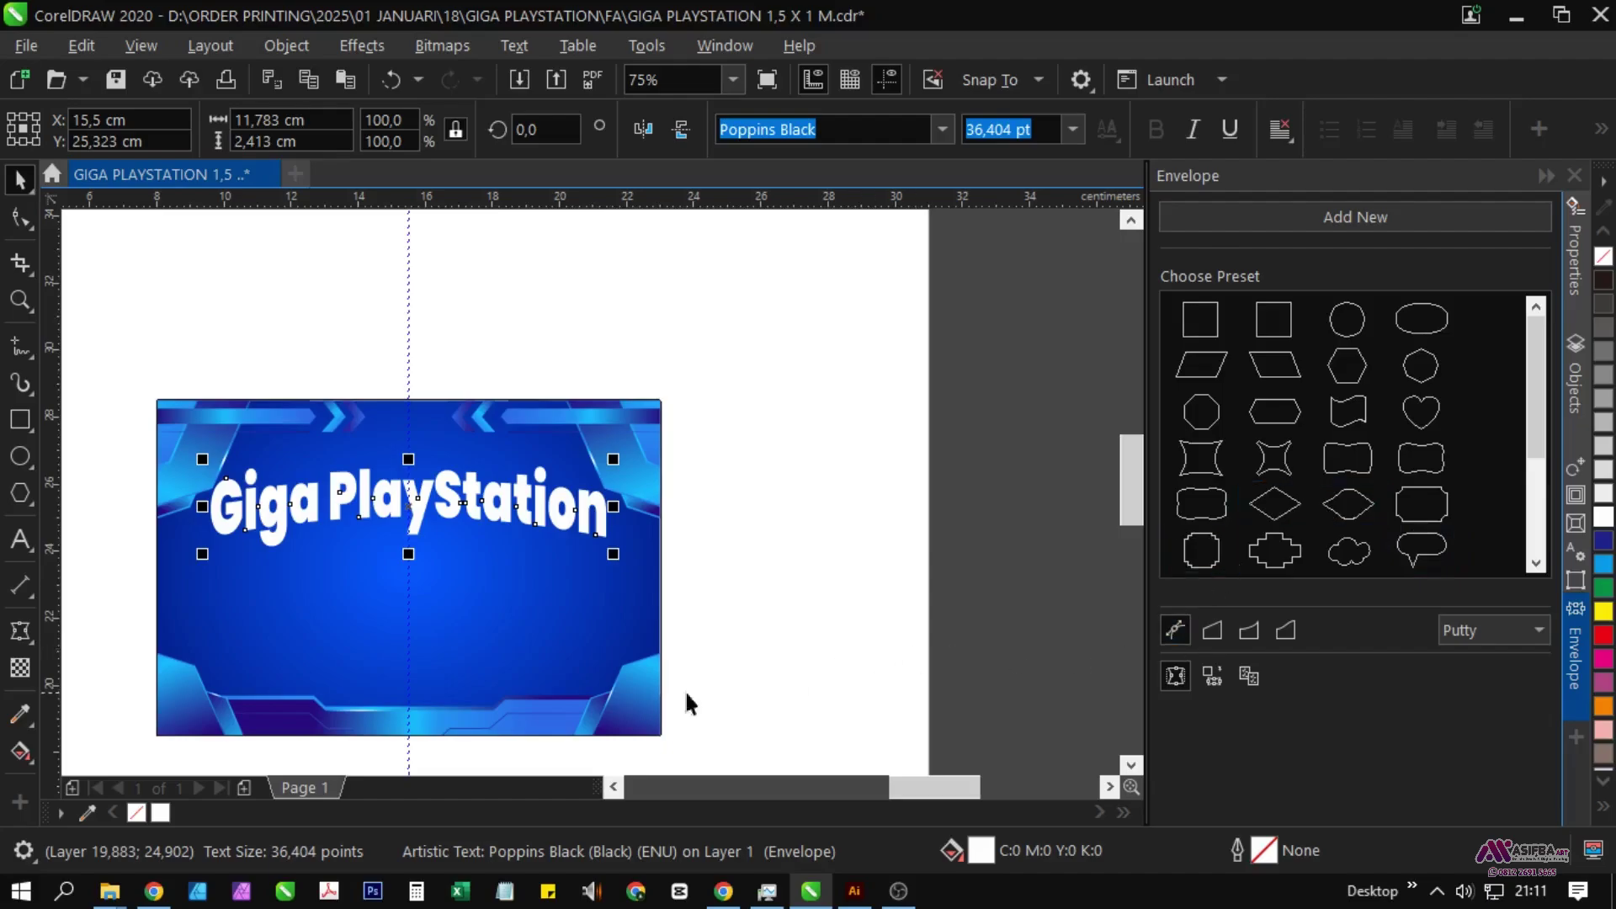
Step: Give the title an 8 pt dark blue outline (C100 M100) with rounded corners, placed behind the fill and scaling with the object
right_click(1603, 543)
scroll(494, 505, up, 1)
key(F12)
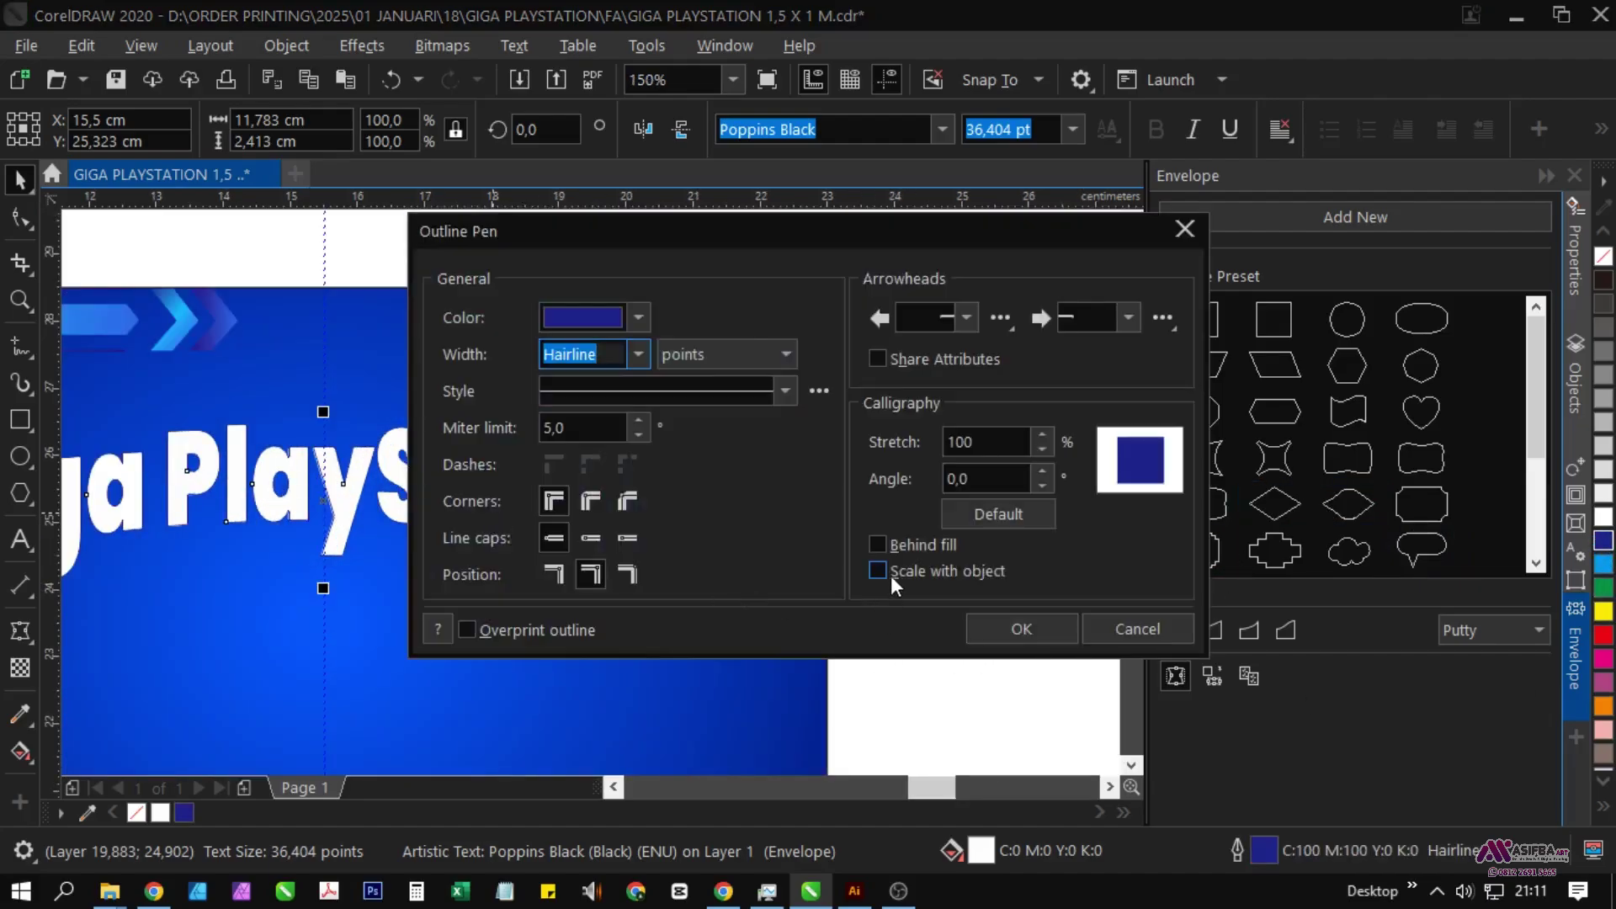
click(553, 660)
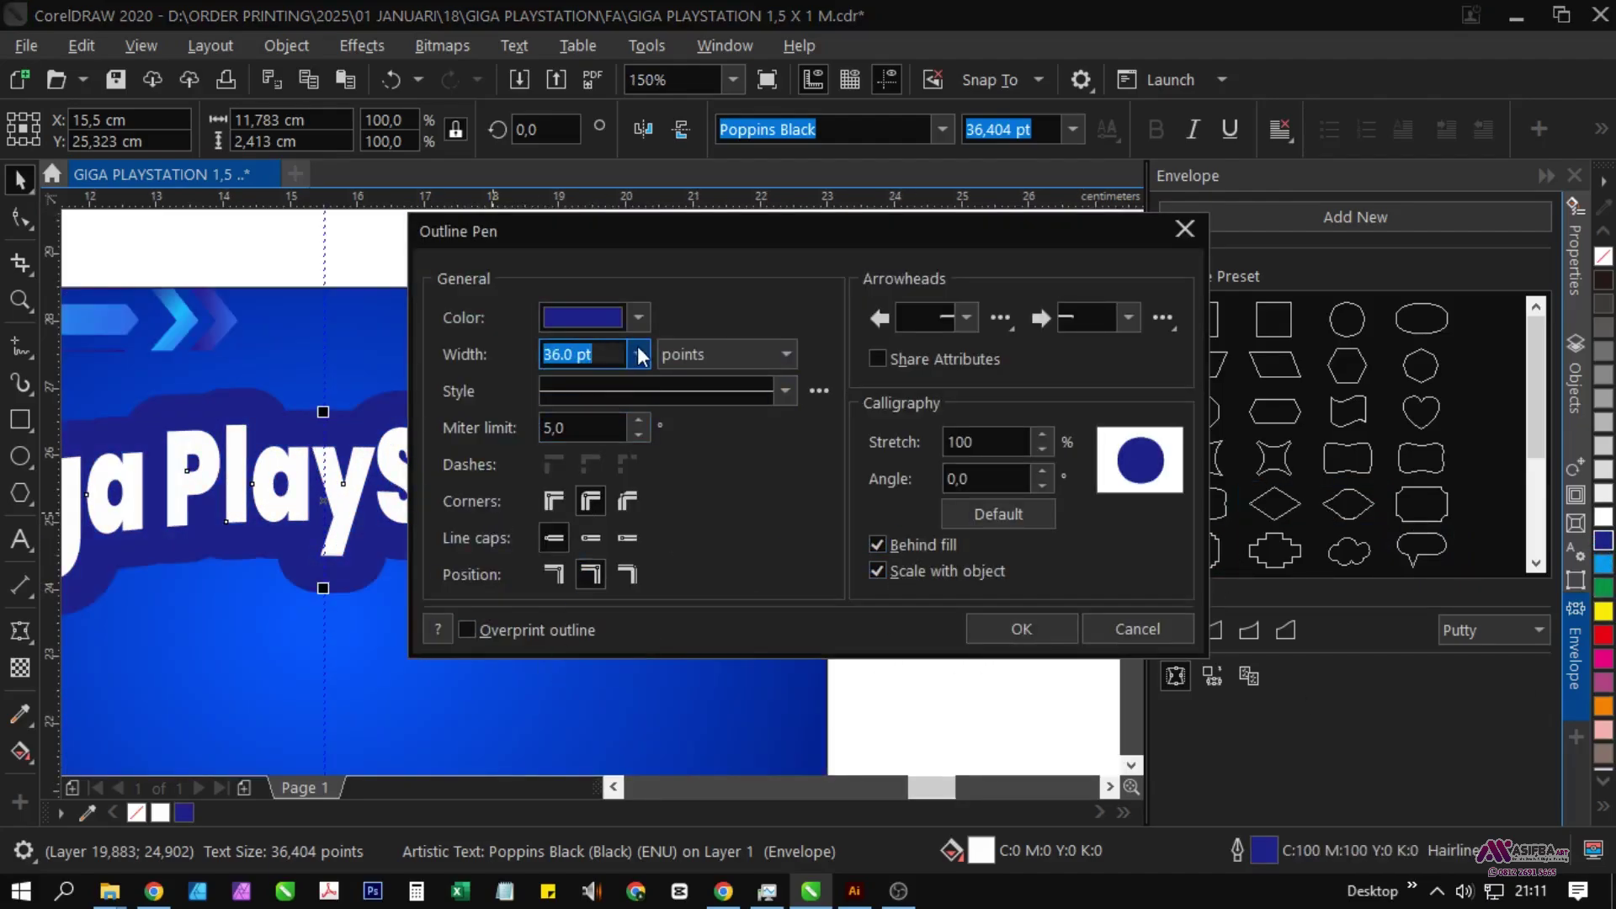
click(638, 354)
click(572, 543)
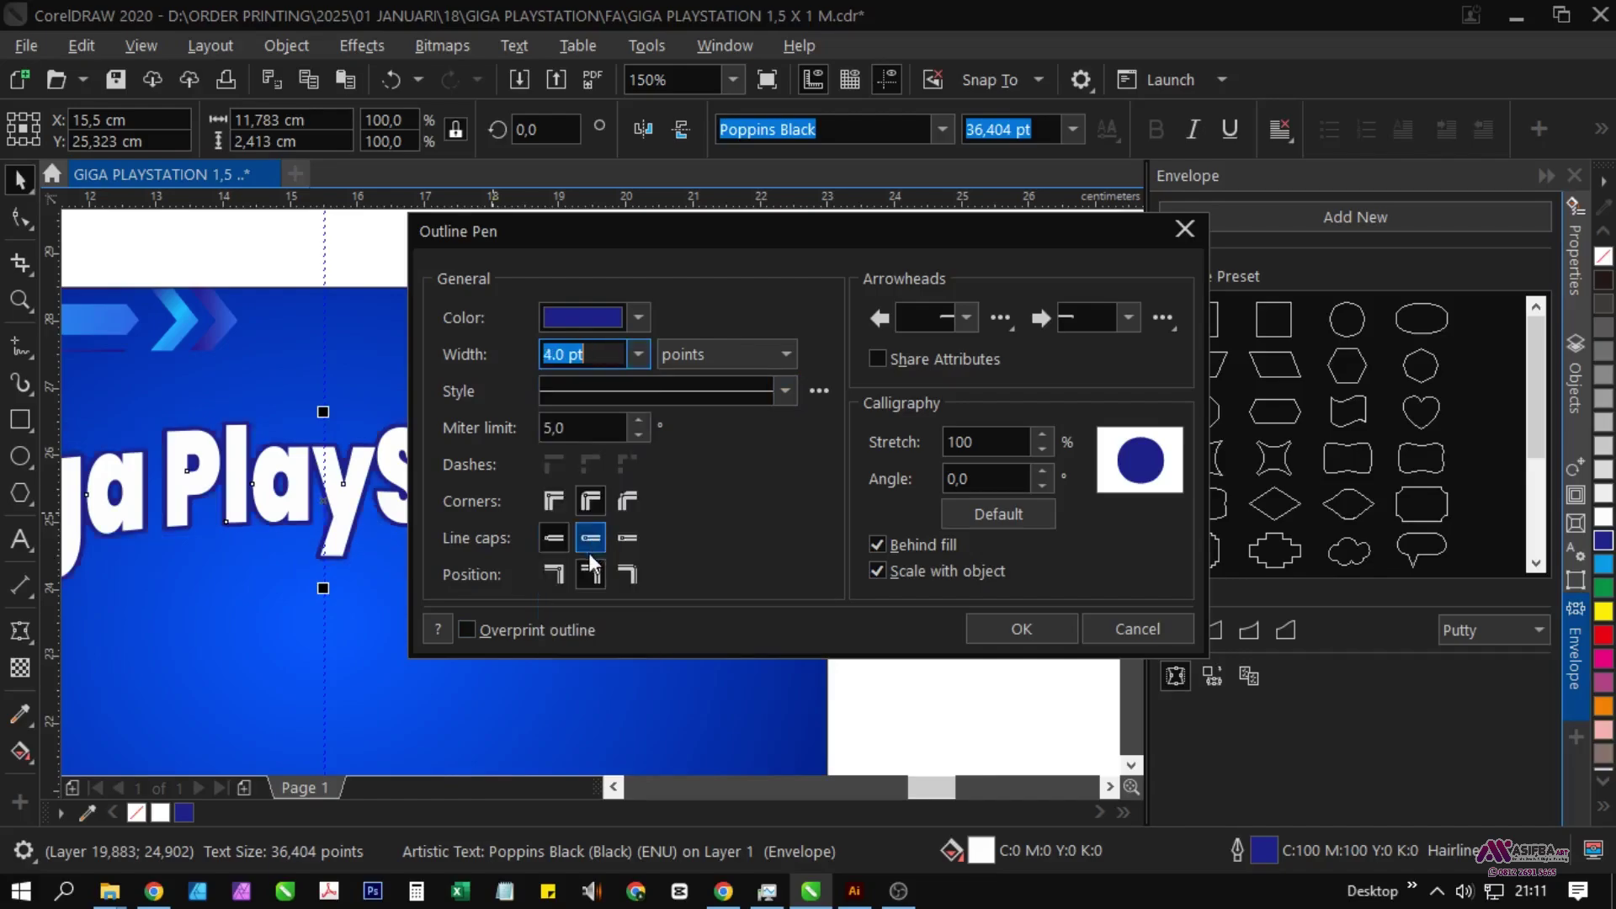
click(638, 354)
click(587, 564)
click(1021, 629)
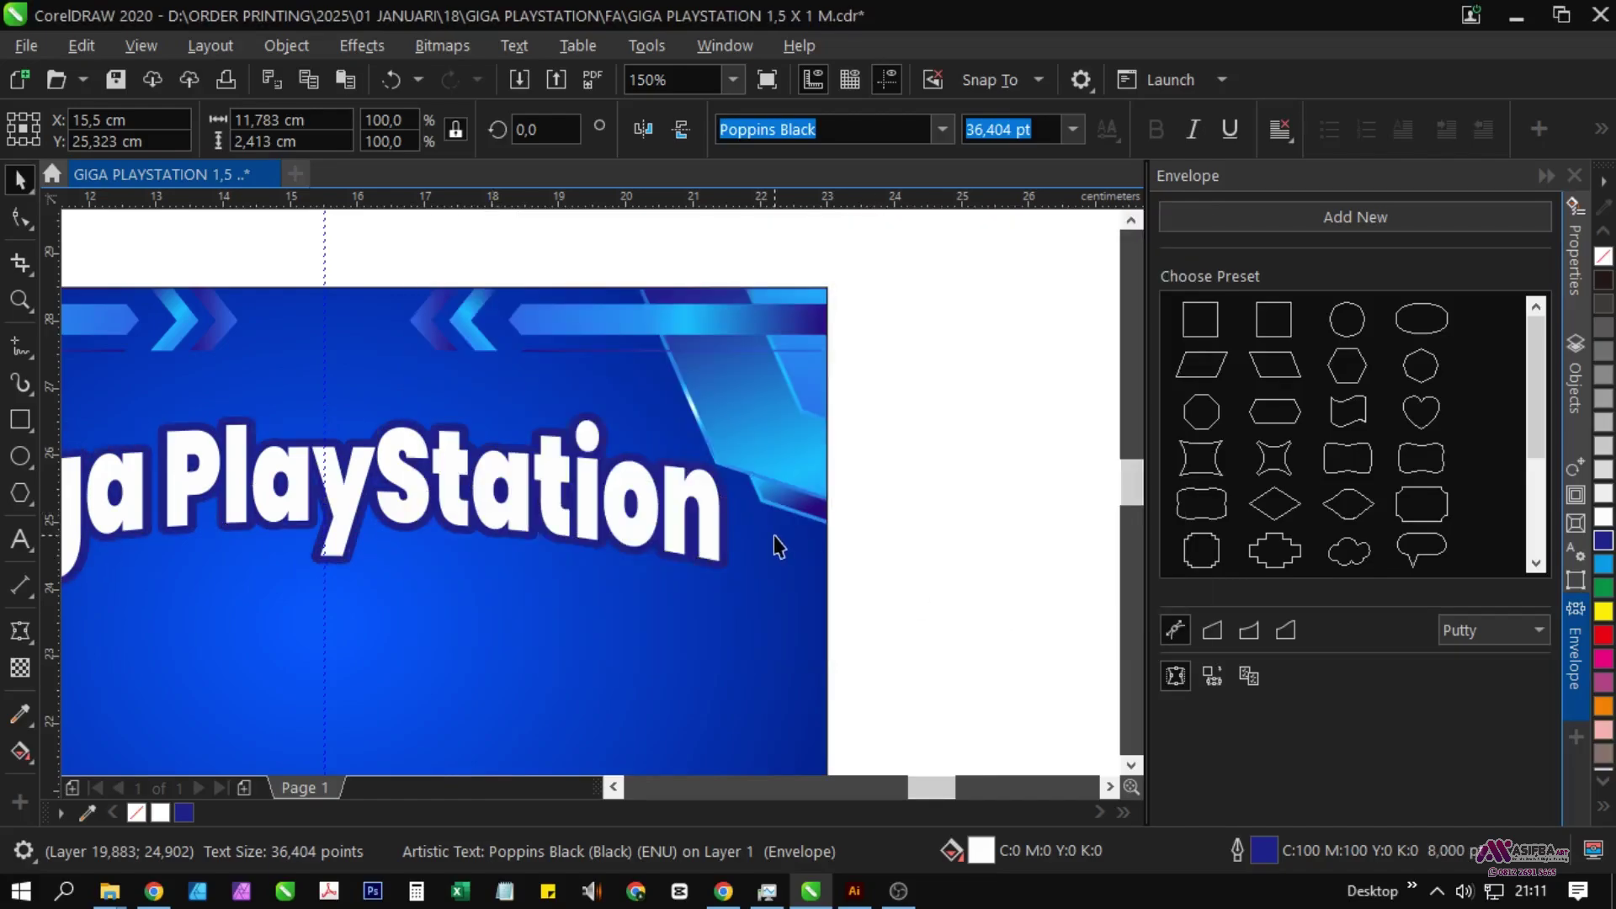
scroll(775, 535, down, 1)
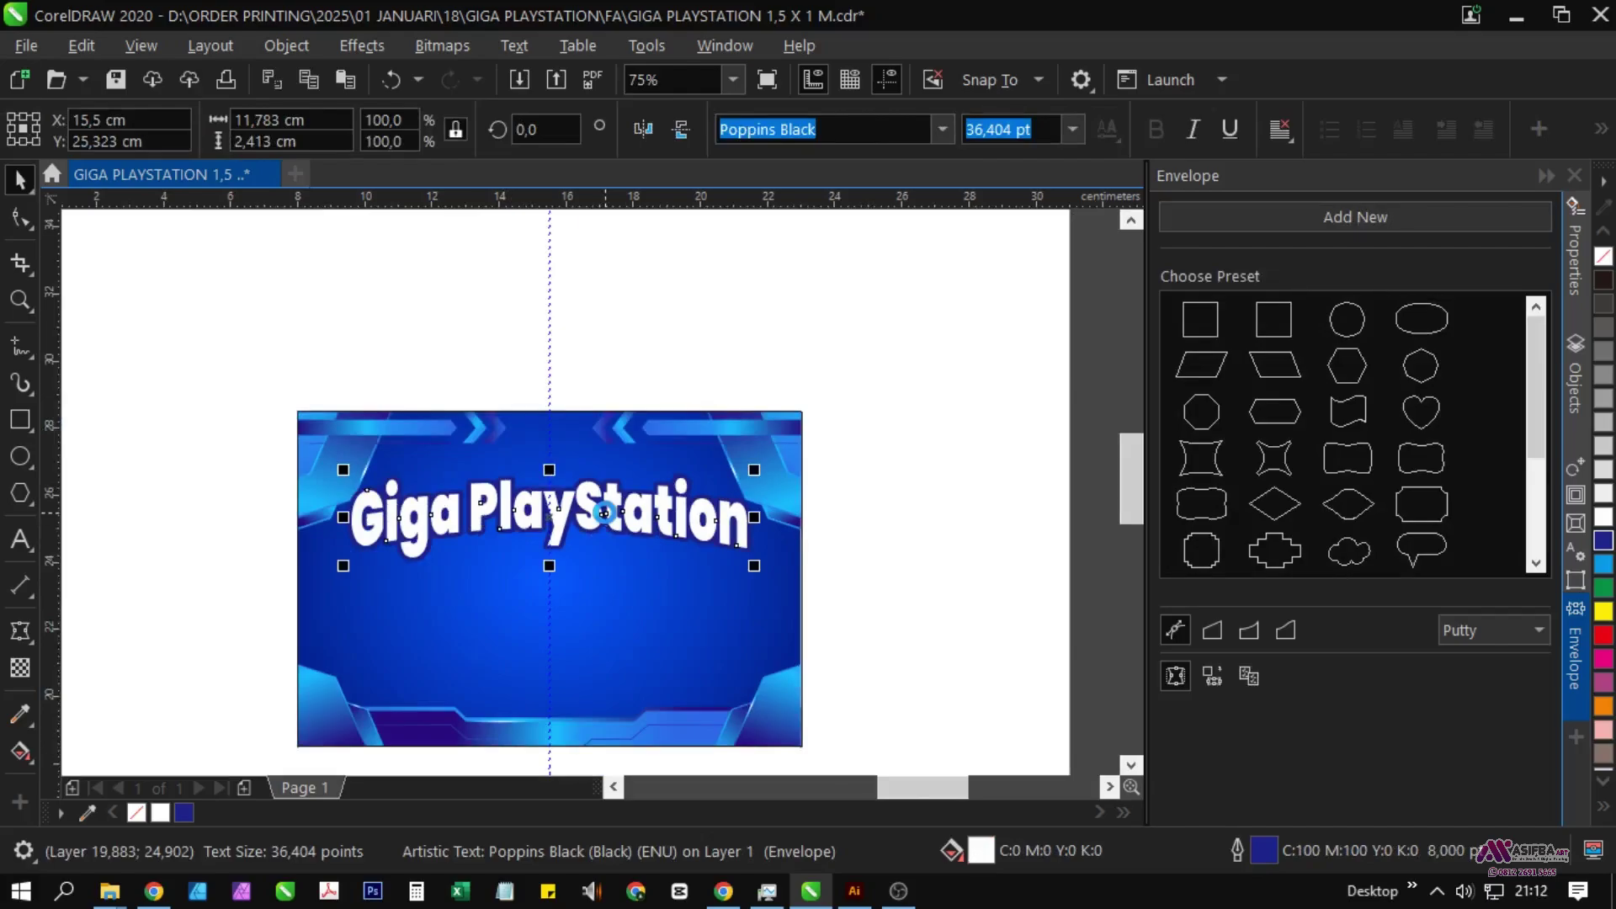
Step: Add a duplicate of the title behind it with a 16 pt yellow outline and save the document
click(1576, 397)
scroll(722, 510, up, 1)
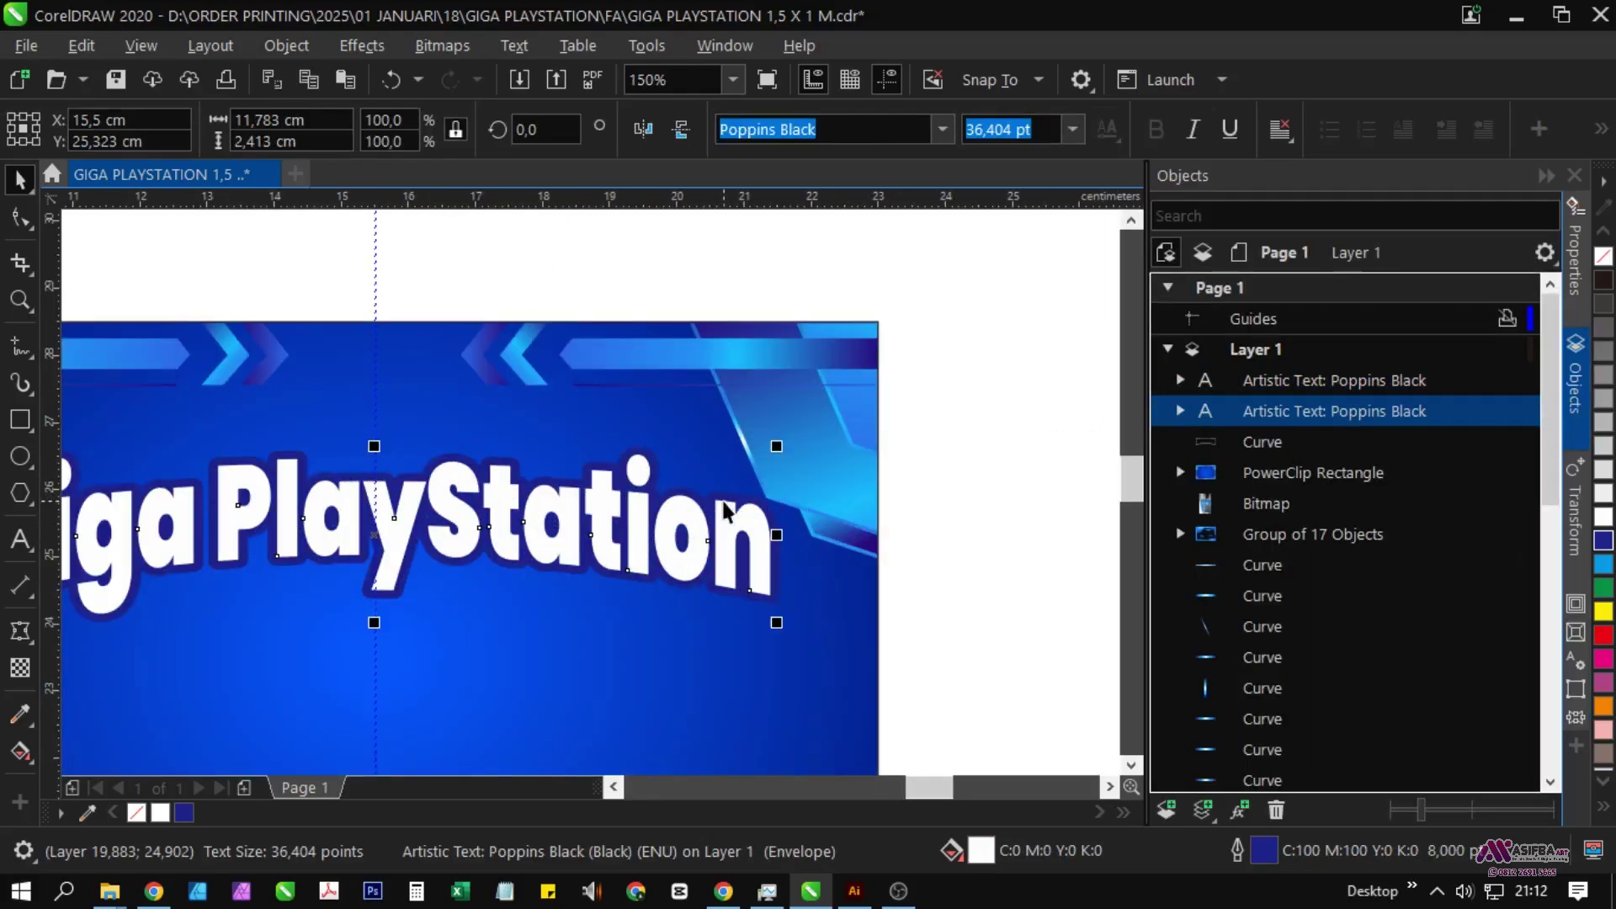
right_click(1604, 612)
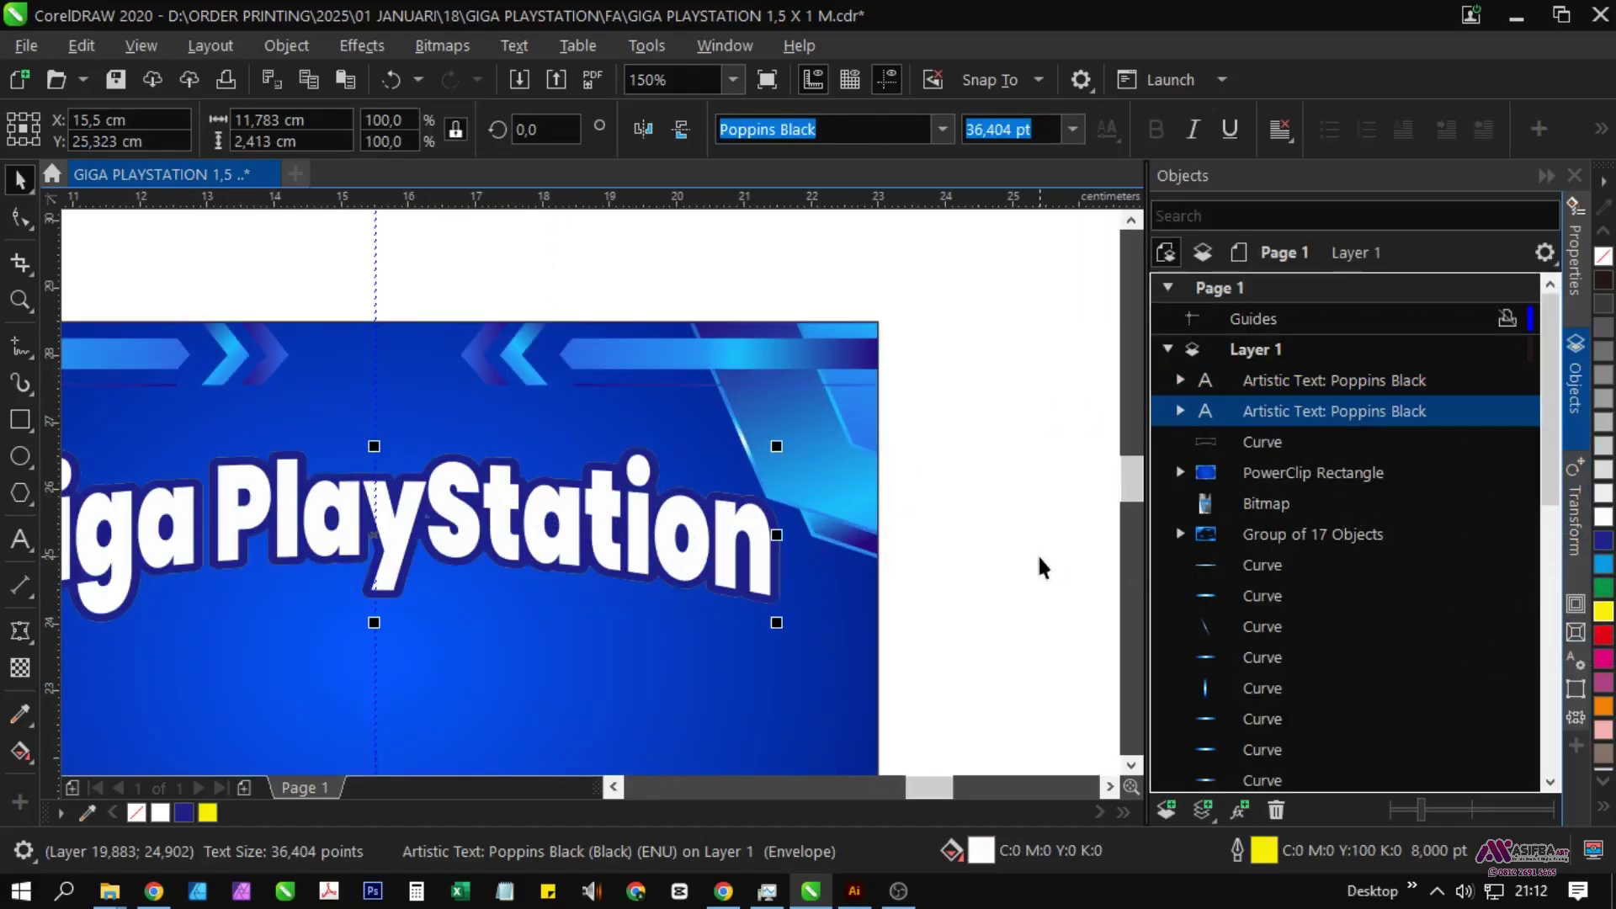
key(F12)
text(16)
key(Return)
scroll(474, 418, down, 1)
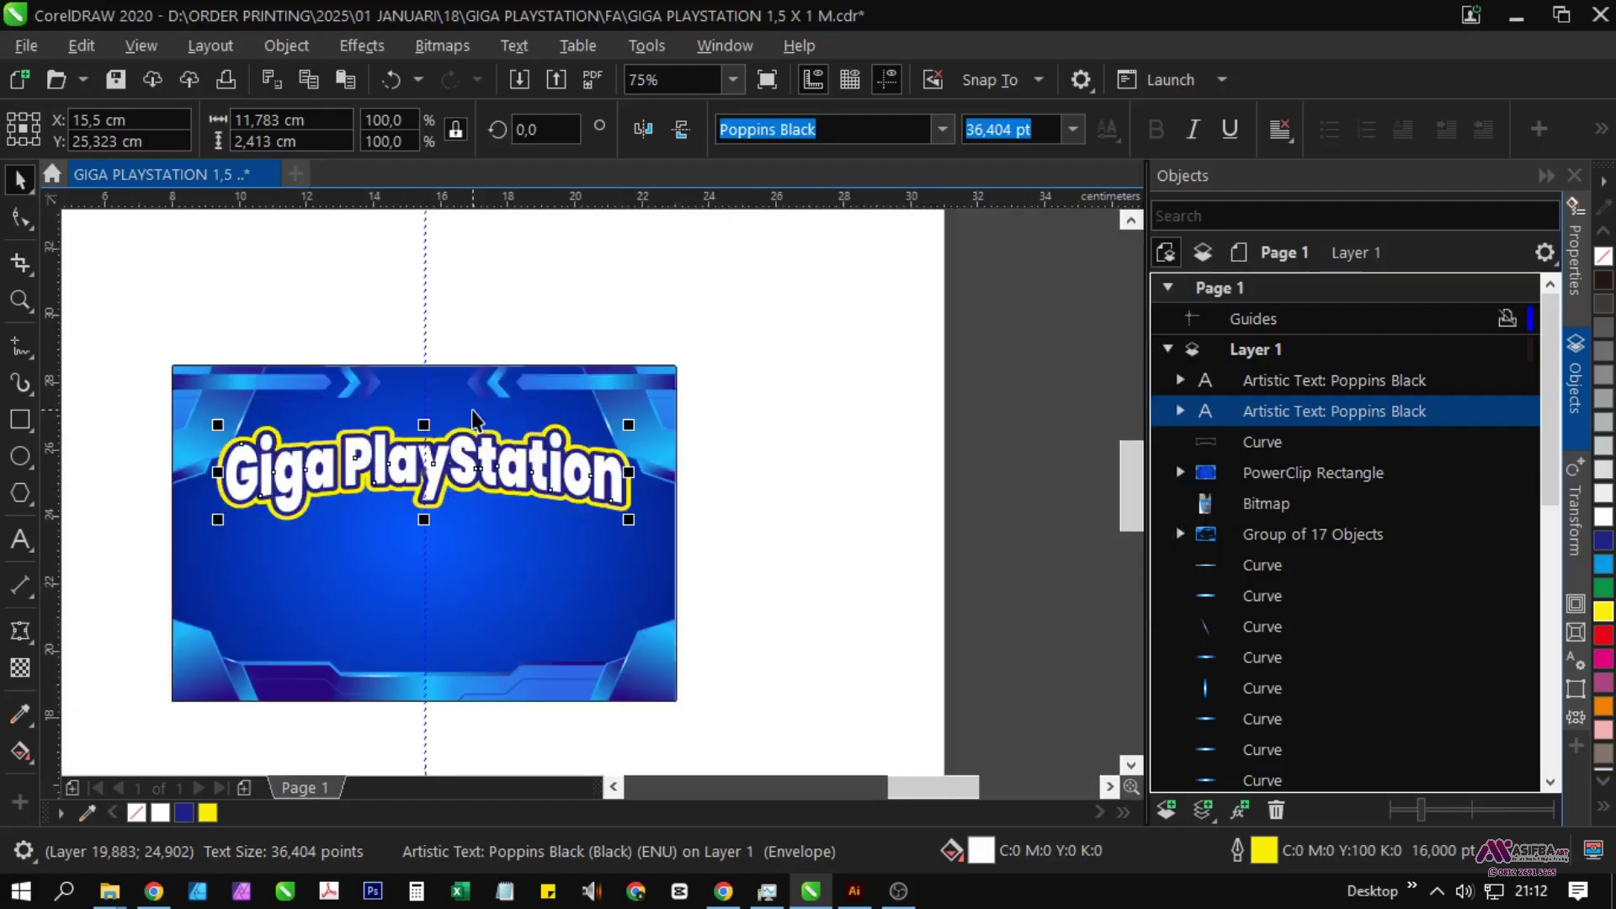
key(ctrl+s)
click(826, 573)
Step: Apply a soft-edge bevel to the front title, to centre with intensity 80, direction 70 and altitude 54, and break it apart
scroll(470, 477, up, 1)
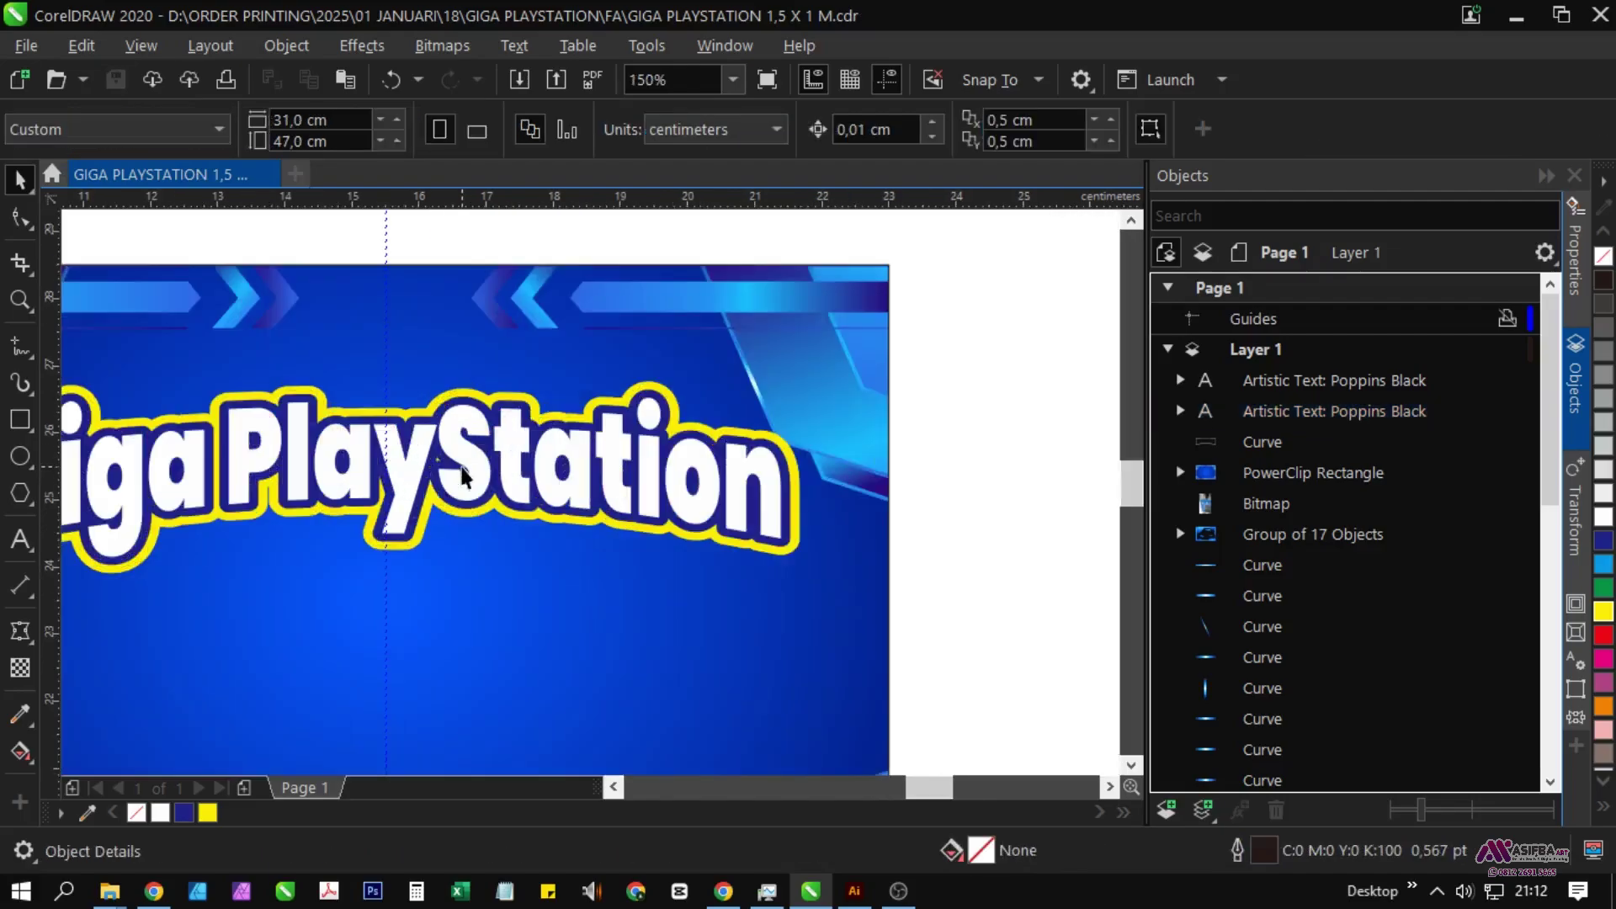
click(470, 477)
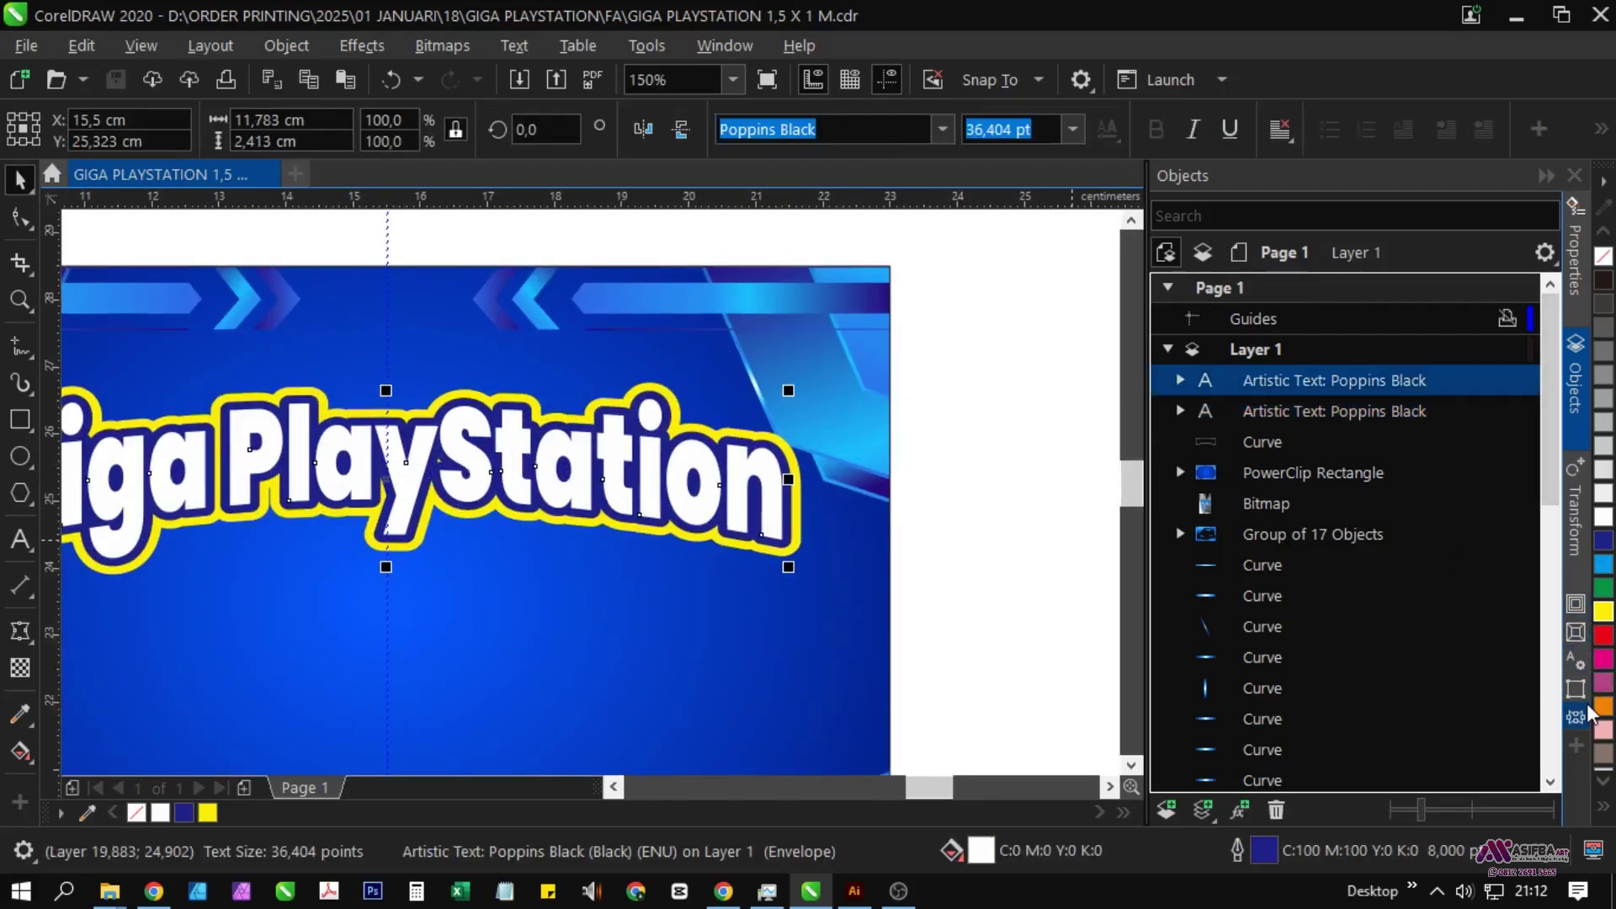
click(1576, 562)
click(1576, 635)
scroll(1305, 605, down, 1)
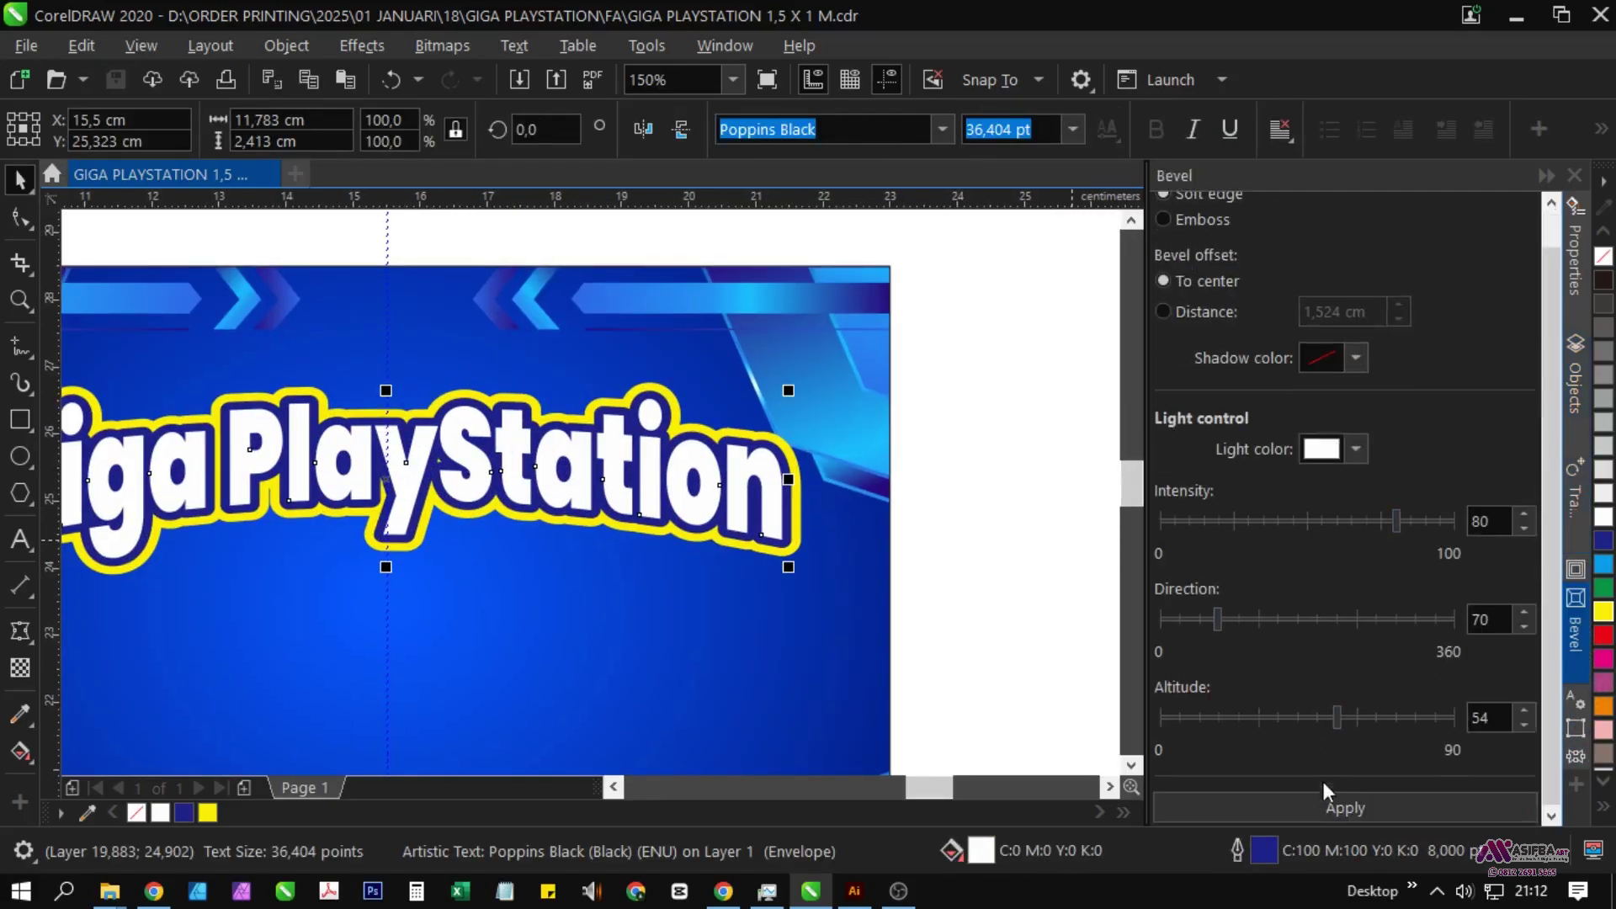
click(1326, 802)
scroll(586, 526, down, 1)
scroll(589, 532, up, 1)
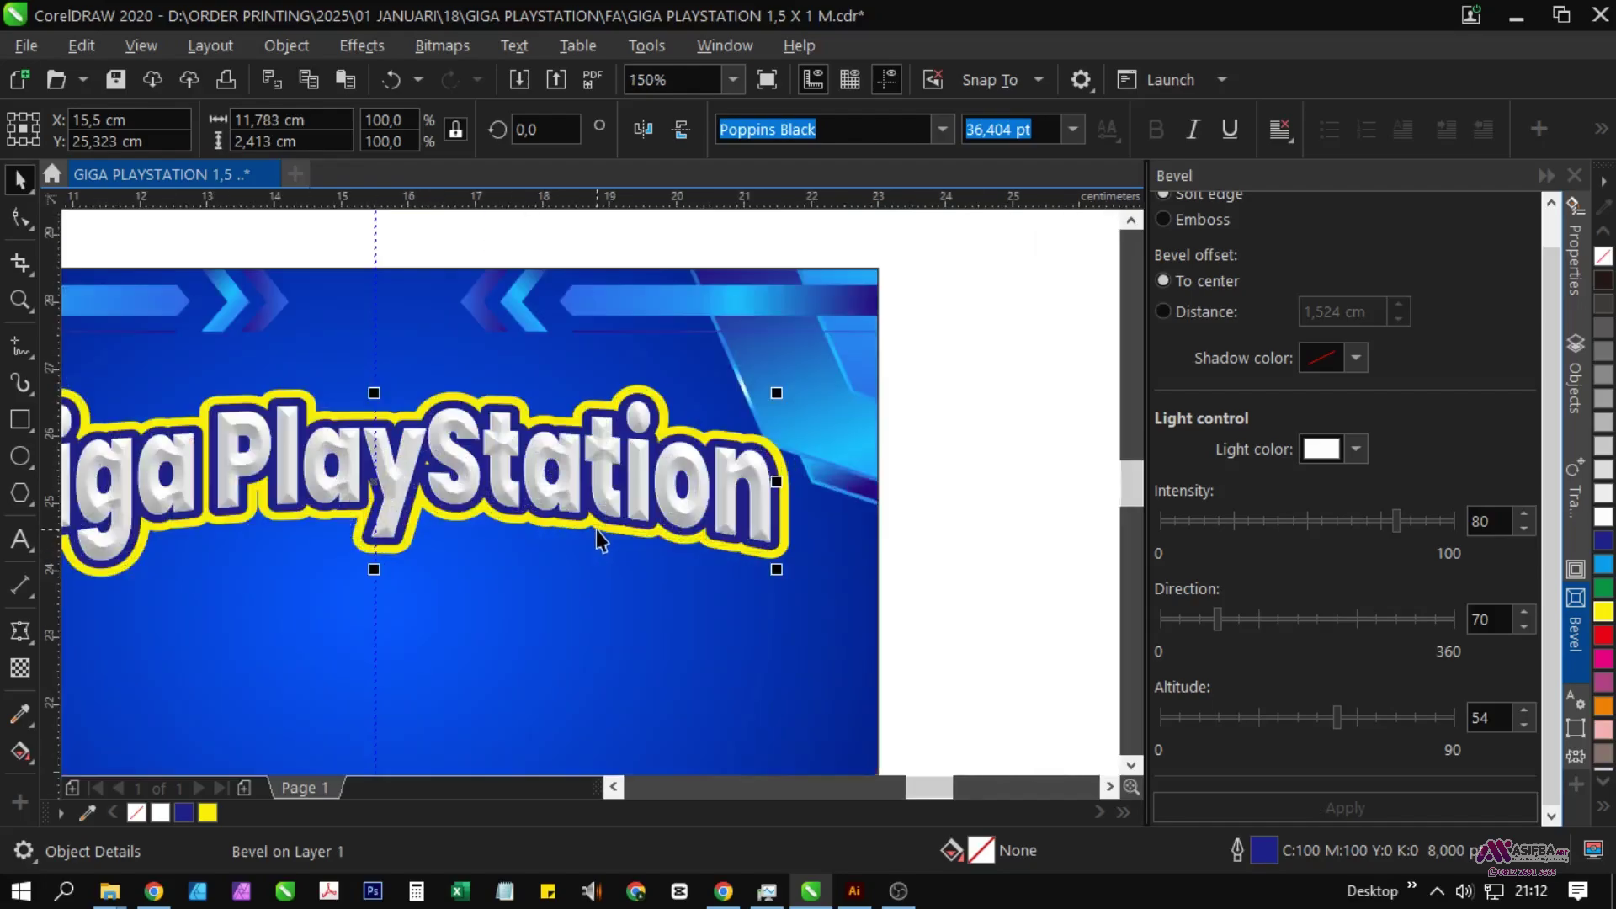
scroll(596, 529, down, 1)
key(ctrl+k)
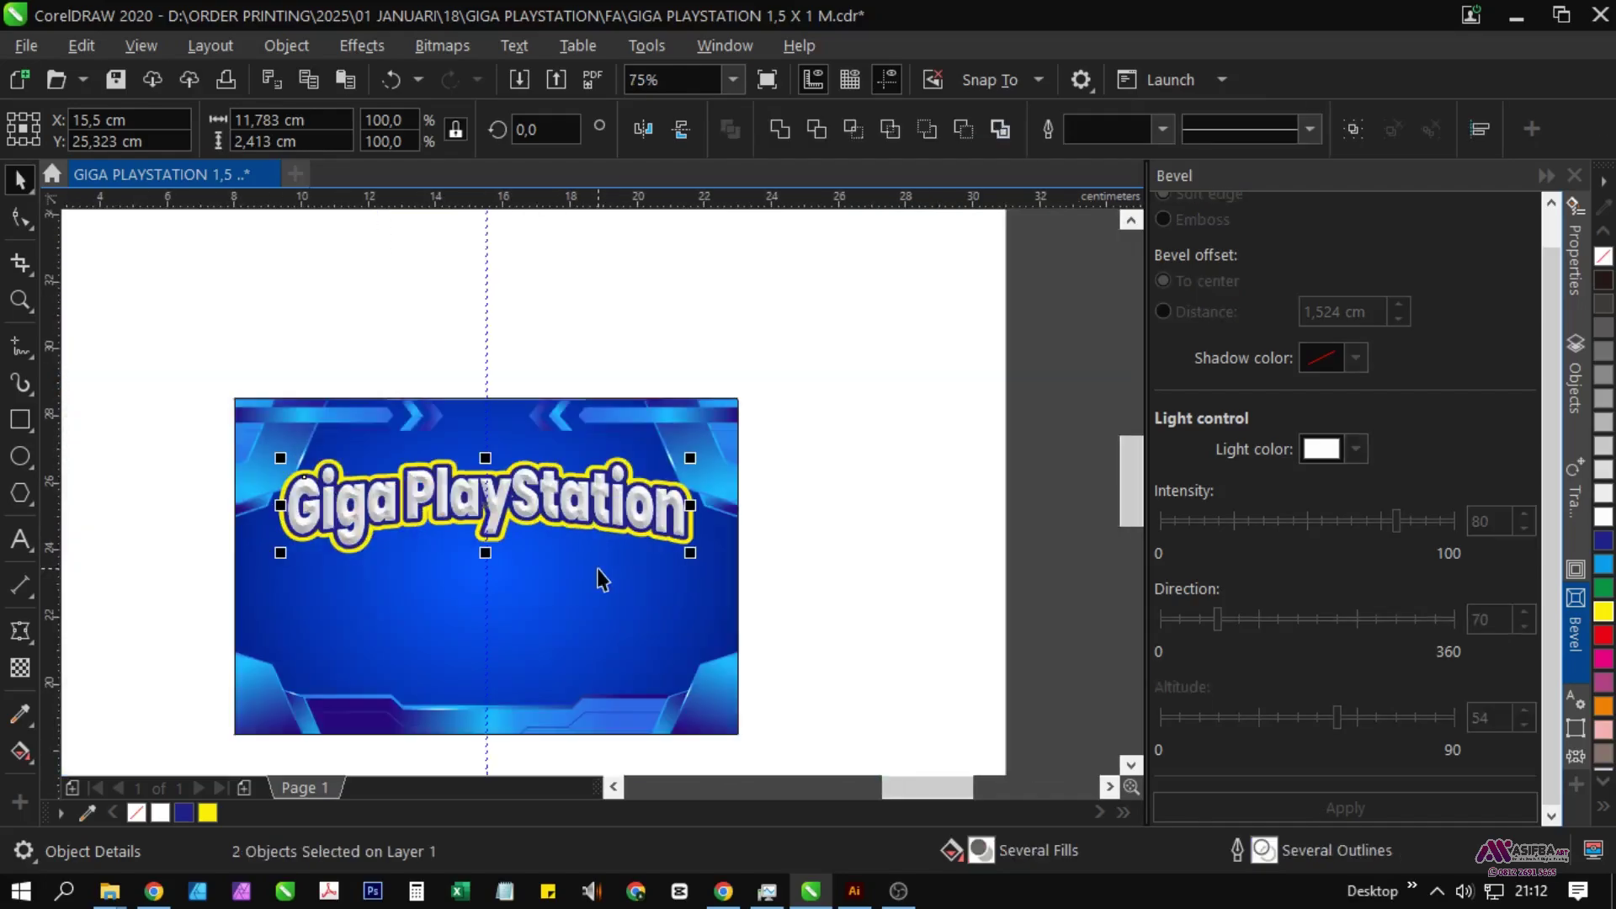
click(861, 518)
Step: Change the outline of the rear title copy from yellow to white
click(1574, 259)
click(1575, 389)
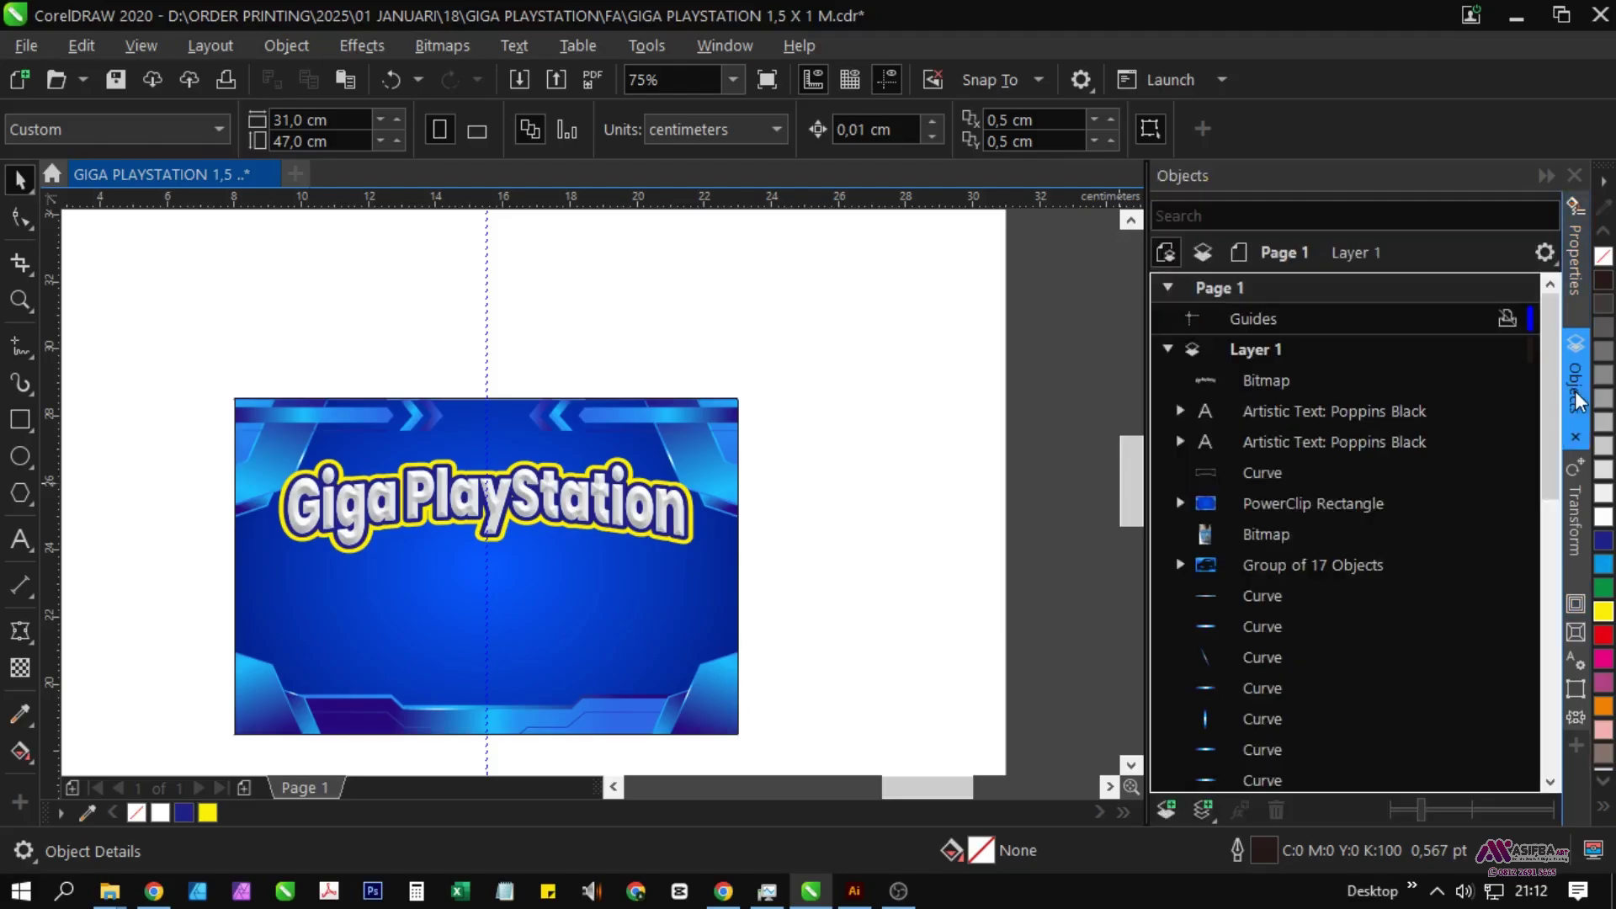
click(1334, 442)
scroll(606, 505, up, 2)
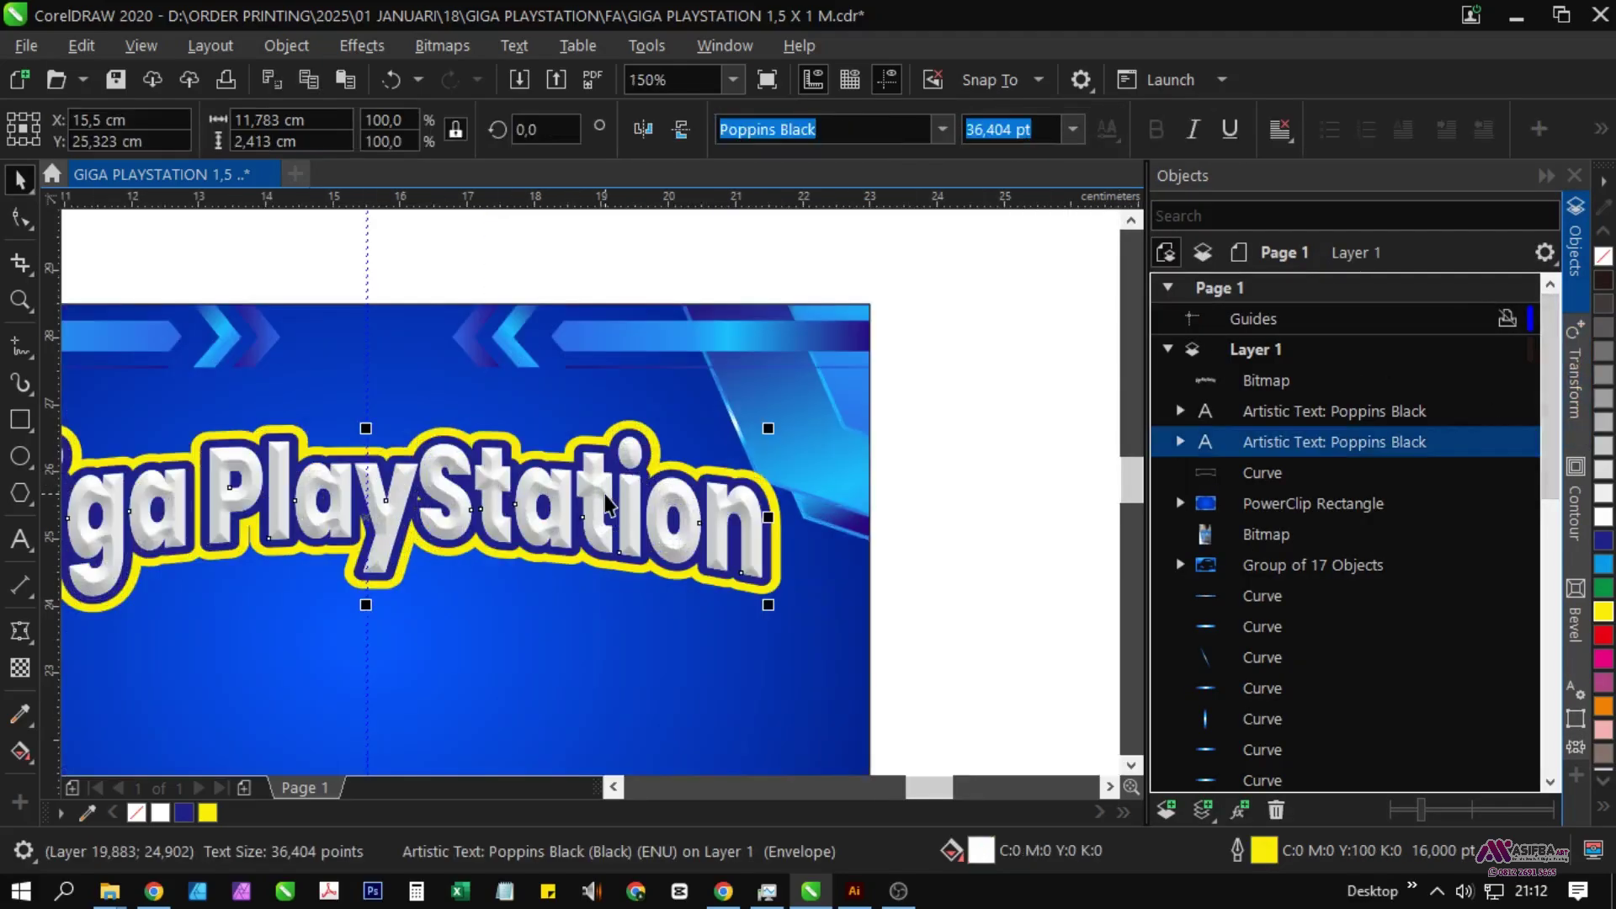
right_click(1603, 517)
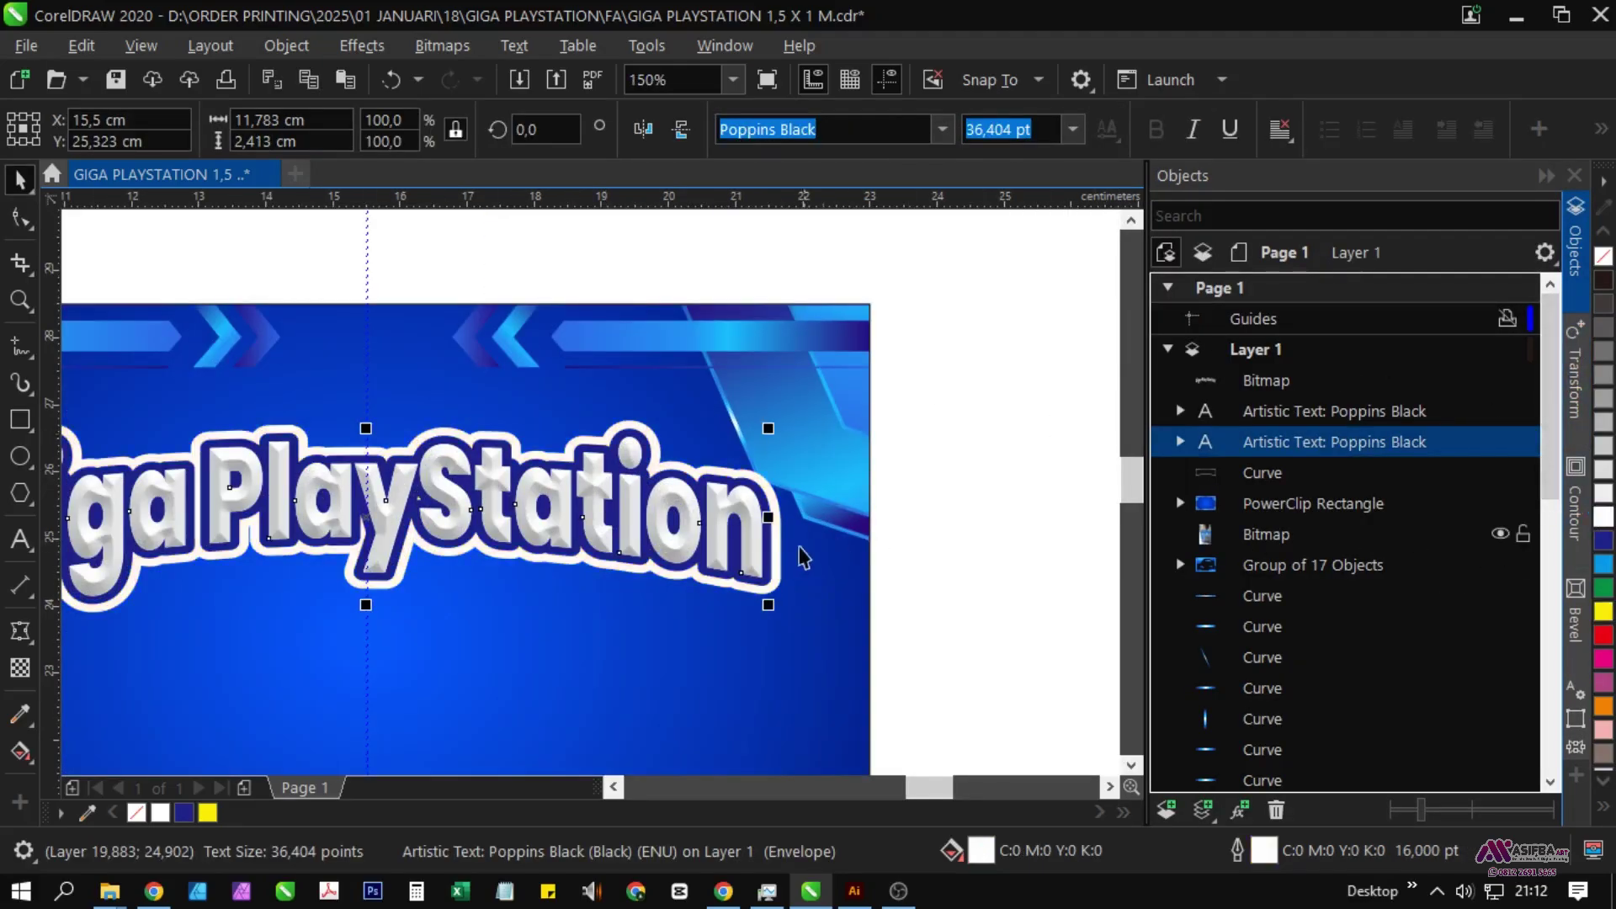
Step: Duplicate the white-outlined title copy and move the duplicate behind the other title layers
key(ctrl+c)
key(ctrl+v)
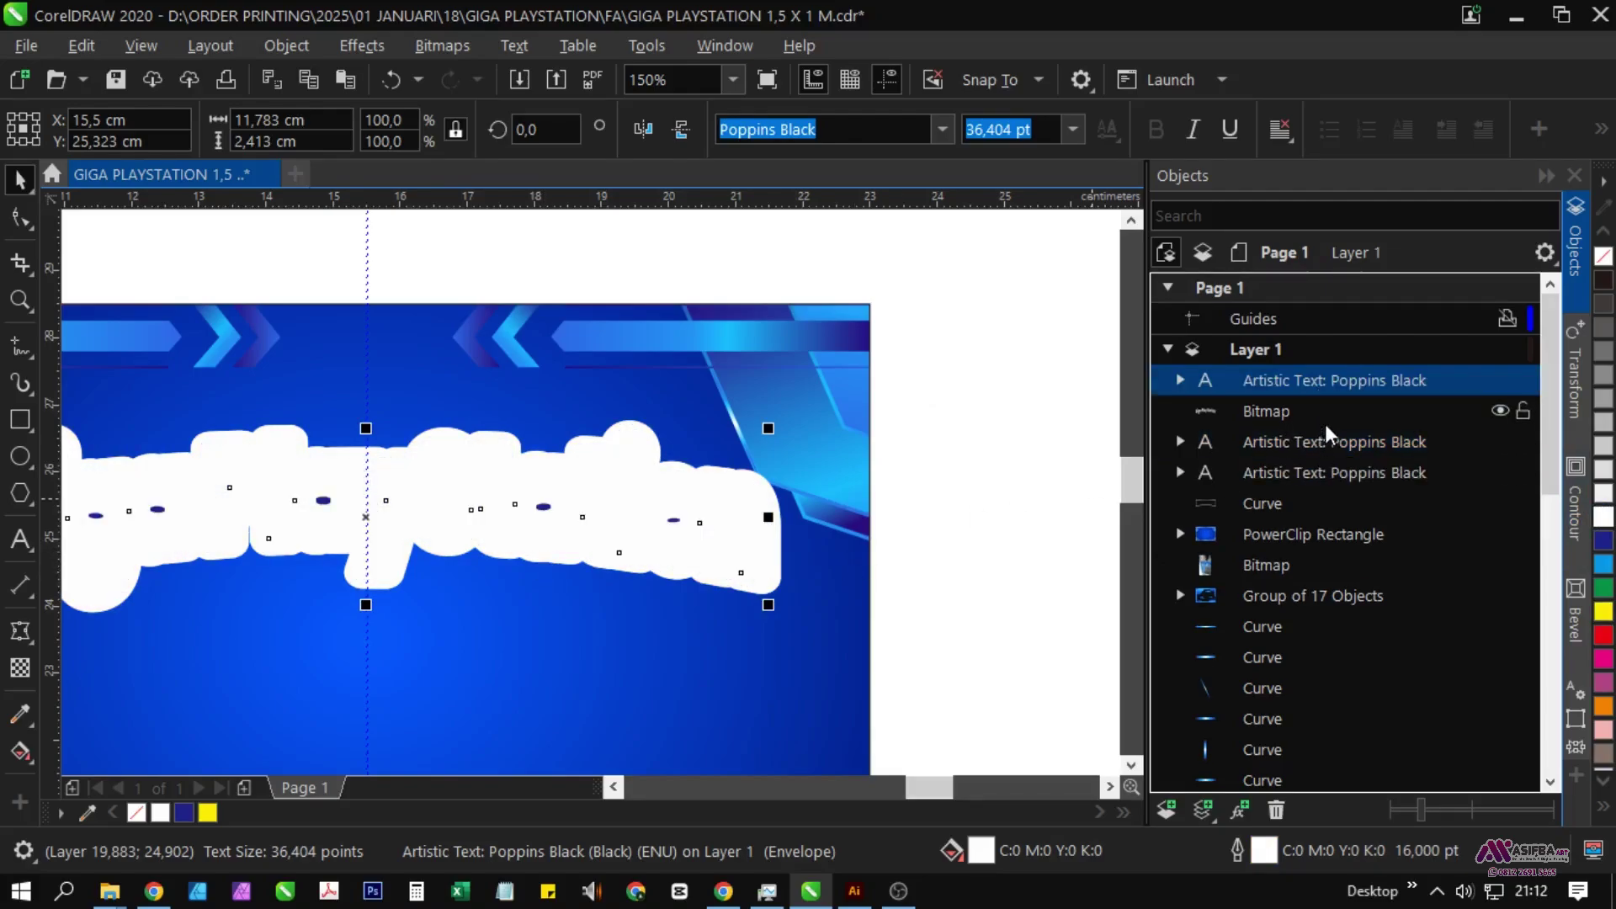
key(ctrl+Page_Down)
key(ctrl+Page_Down)
key(ctrl+Page_Down)
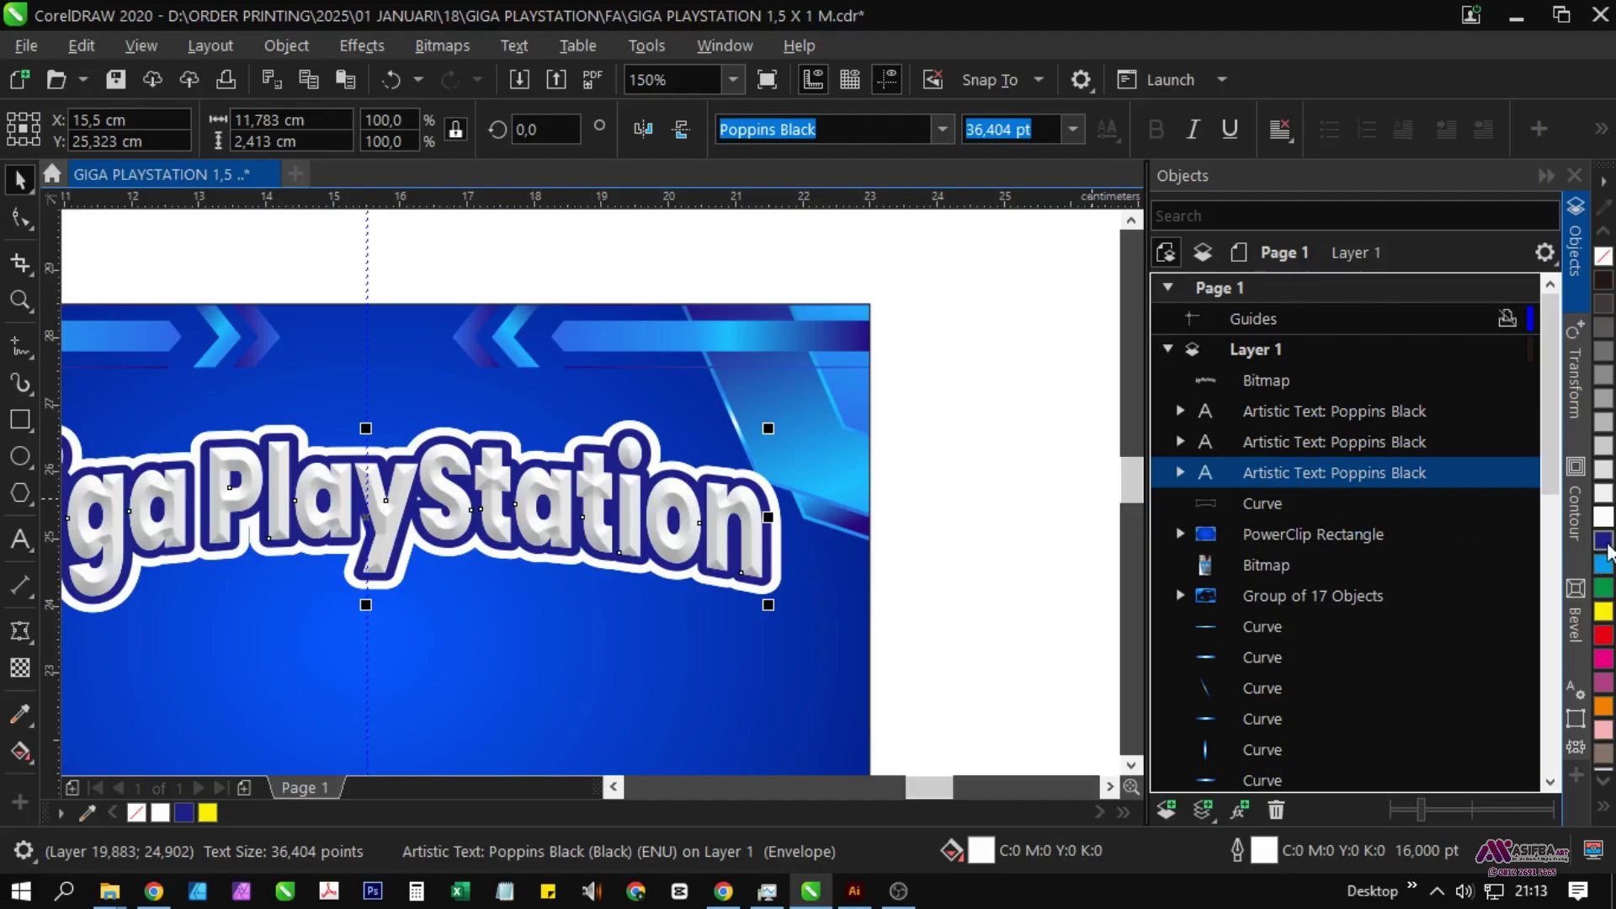
Step: Give the rearmost title copy a dark blue outline and set its width to 25 pt
right_click(1604, 542)
key(F12)
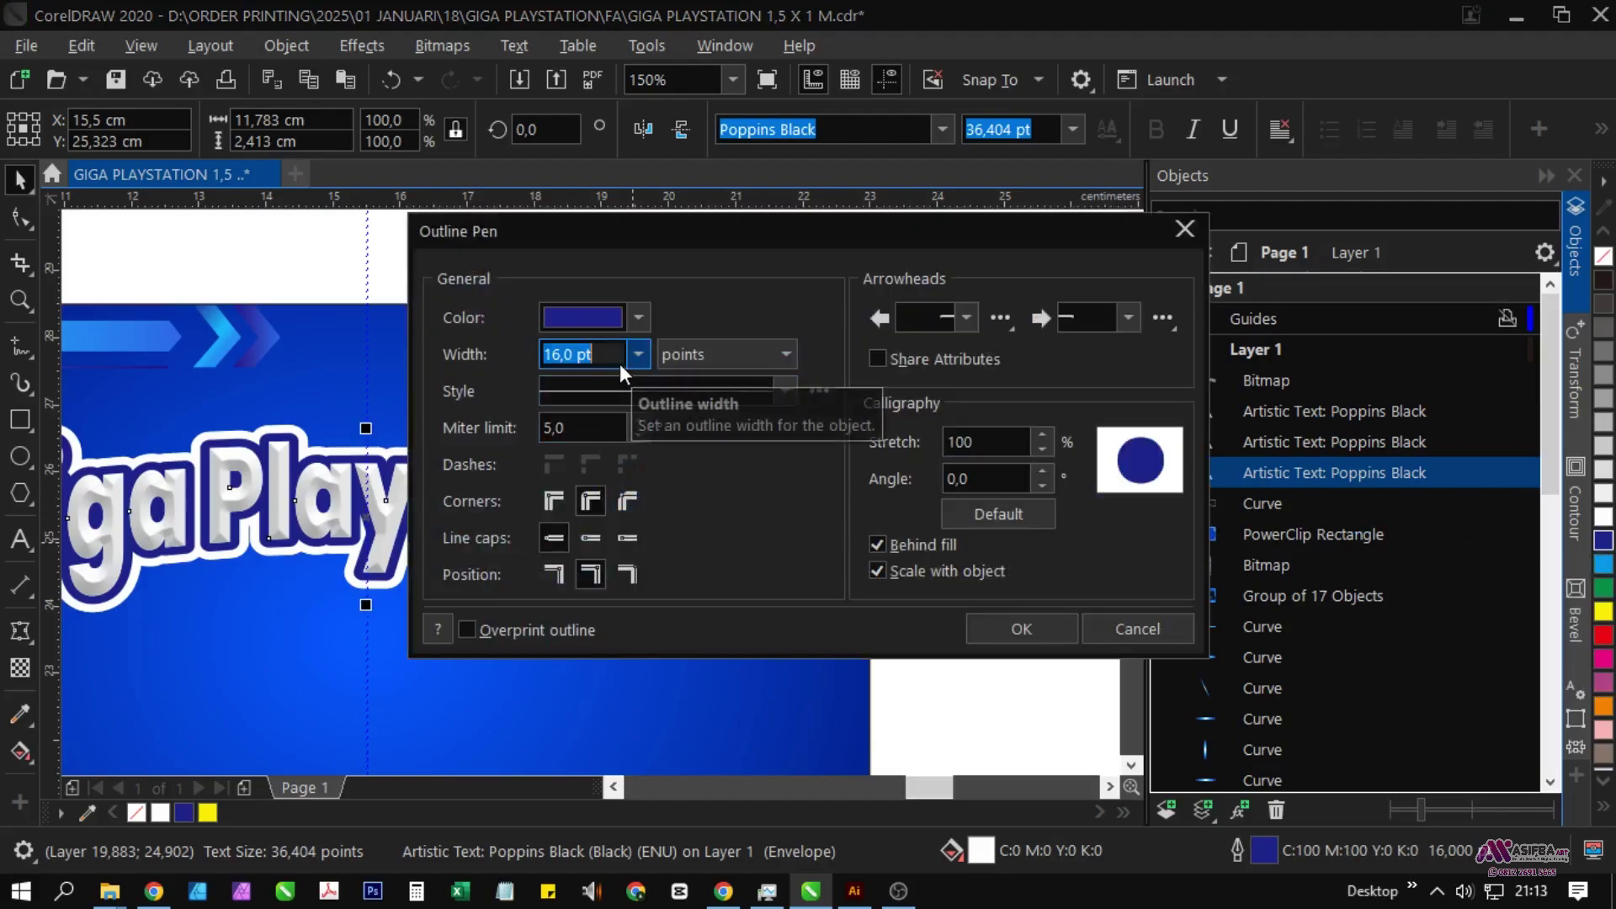
text(32)
key(Return)
key(F12)
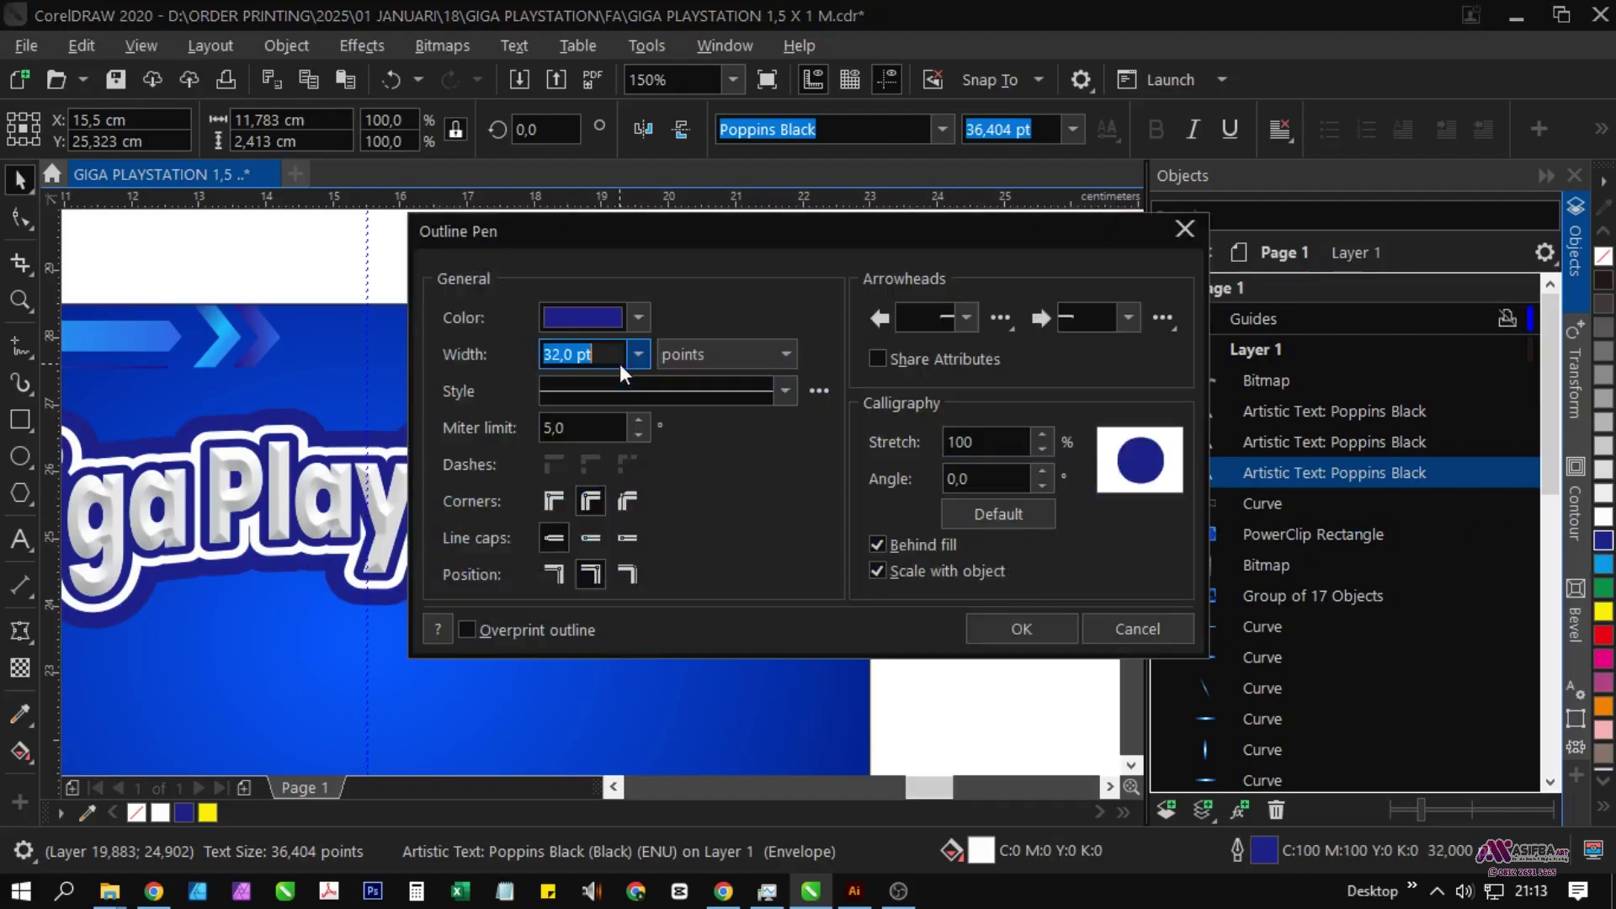
text(25)
key(Return)
scroll(524, 502, up, 1)
scroll(524, 502, down, 3)
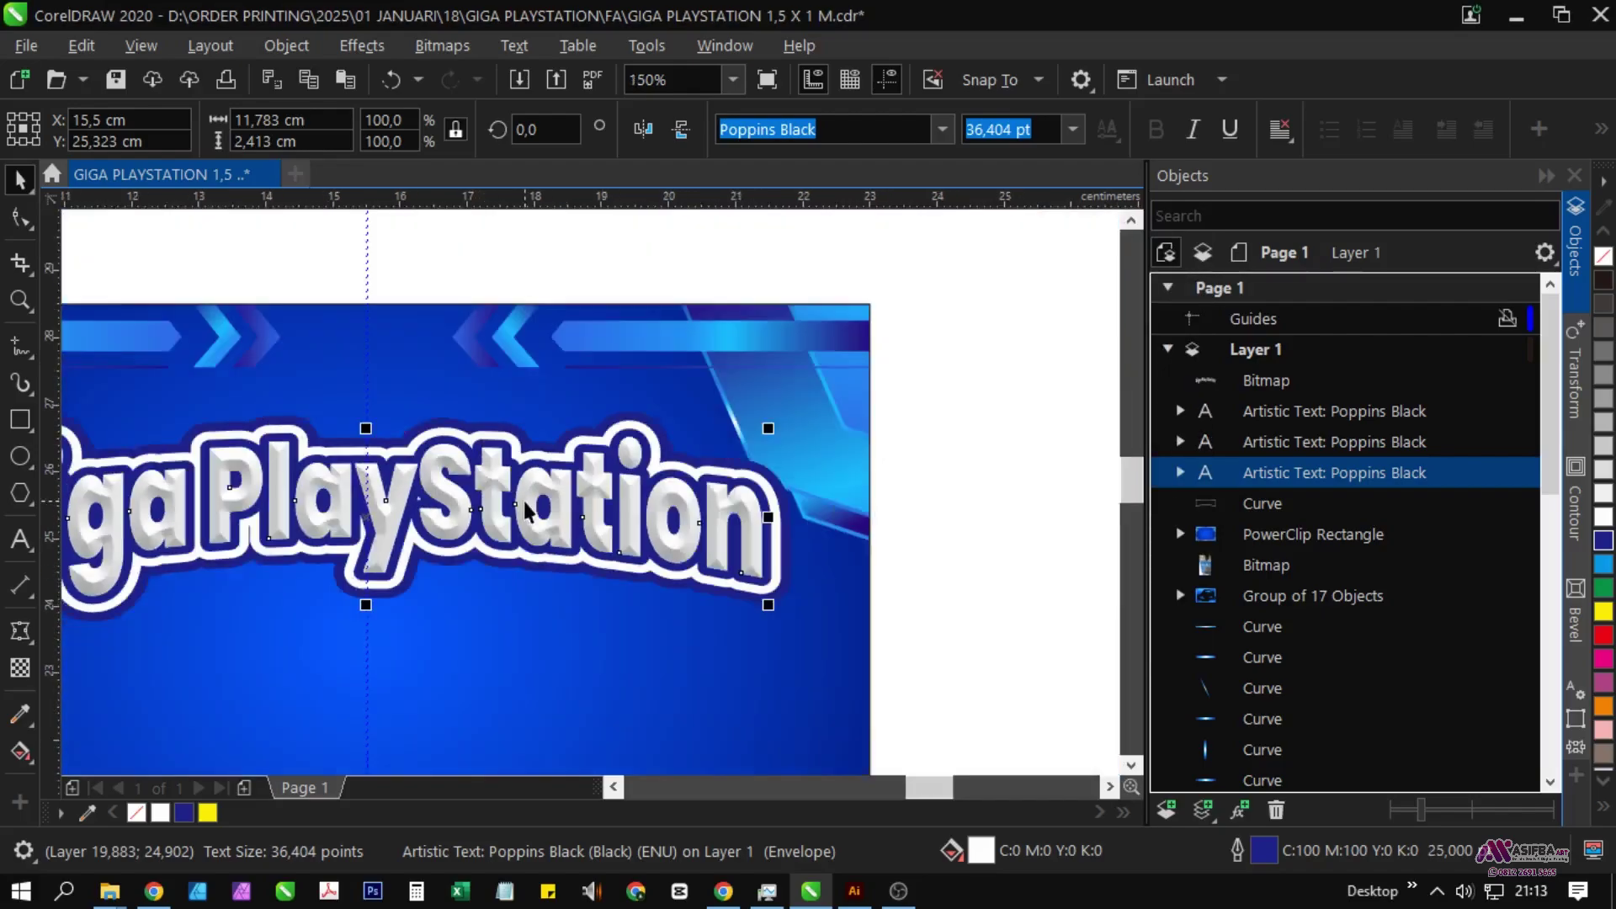
Step: Change the rearmost title copy's outline to a custom CMYK black with C 50, M 50 and K 100
scroll(478, 526, up, 2)
drag(782, 567, 583, 512)
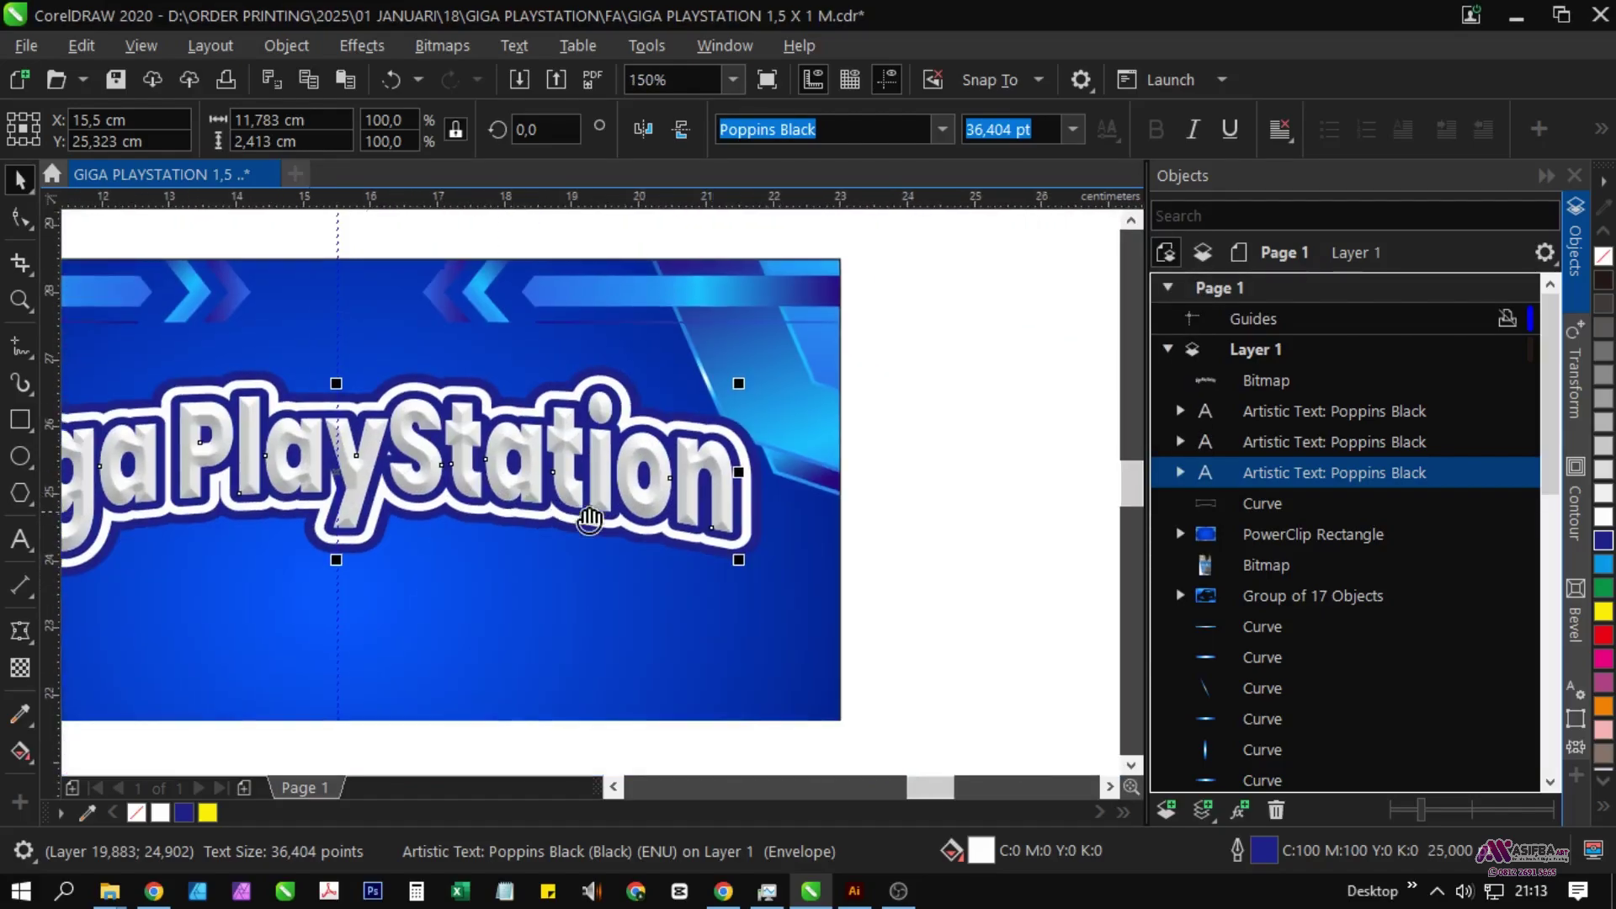
double_click(1265, 852)
click(639, 318)
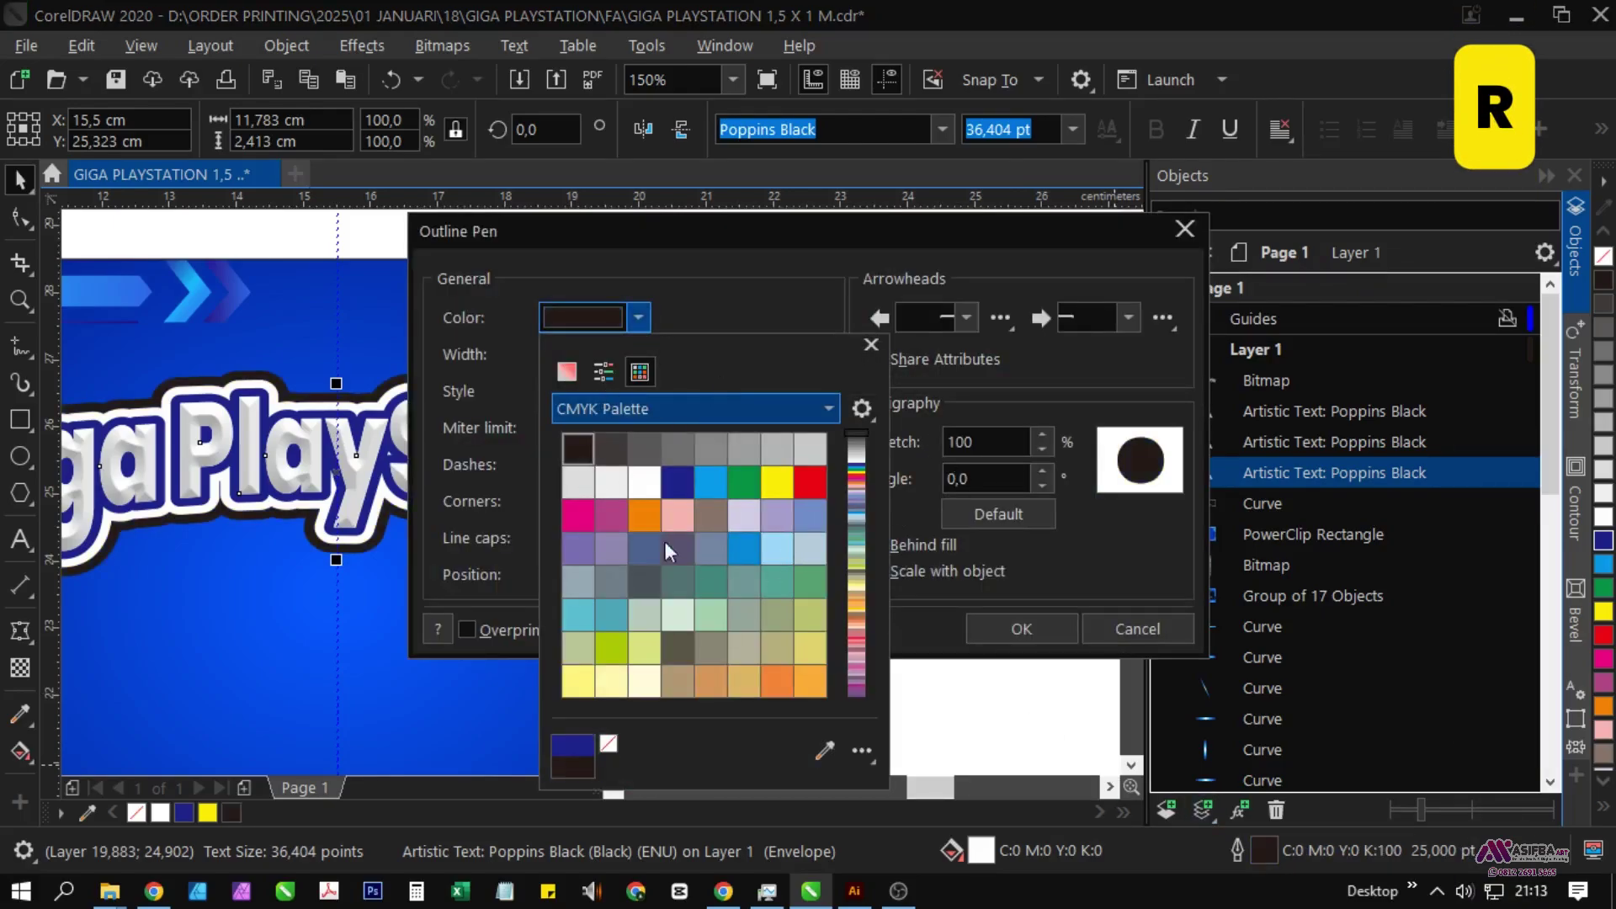
click(567, 372)
double_click(822, 457)
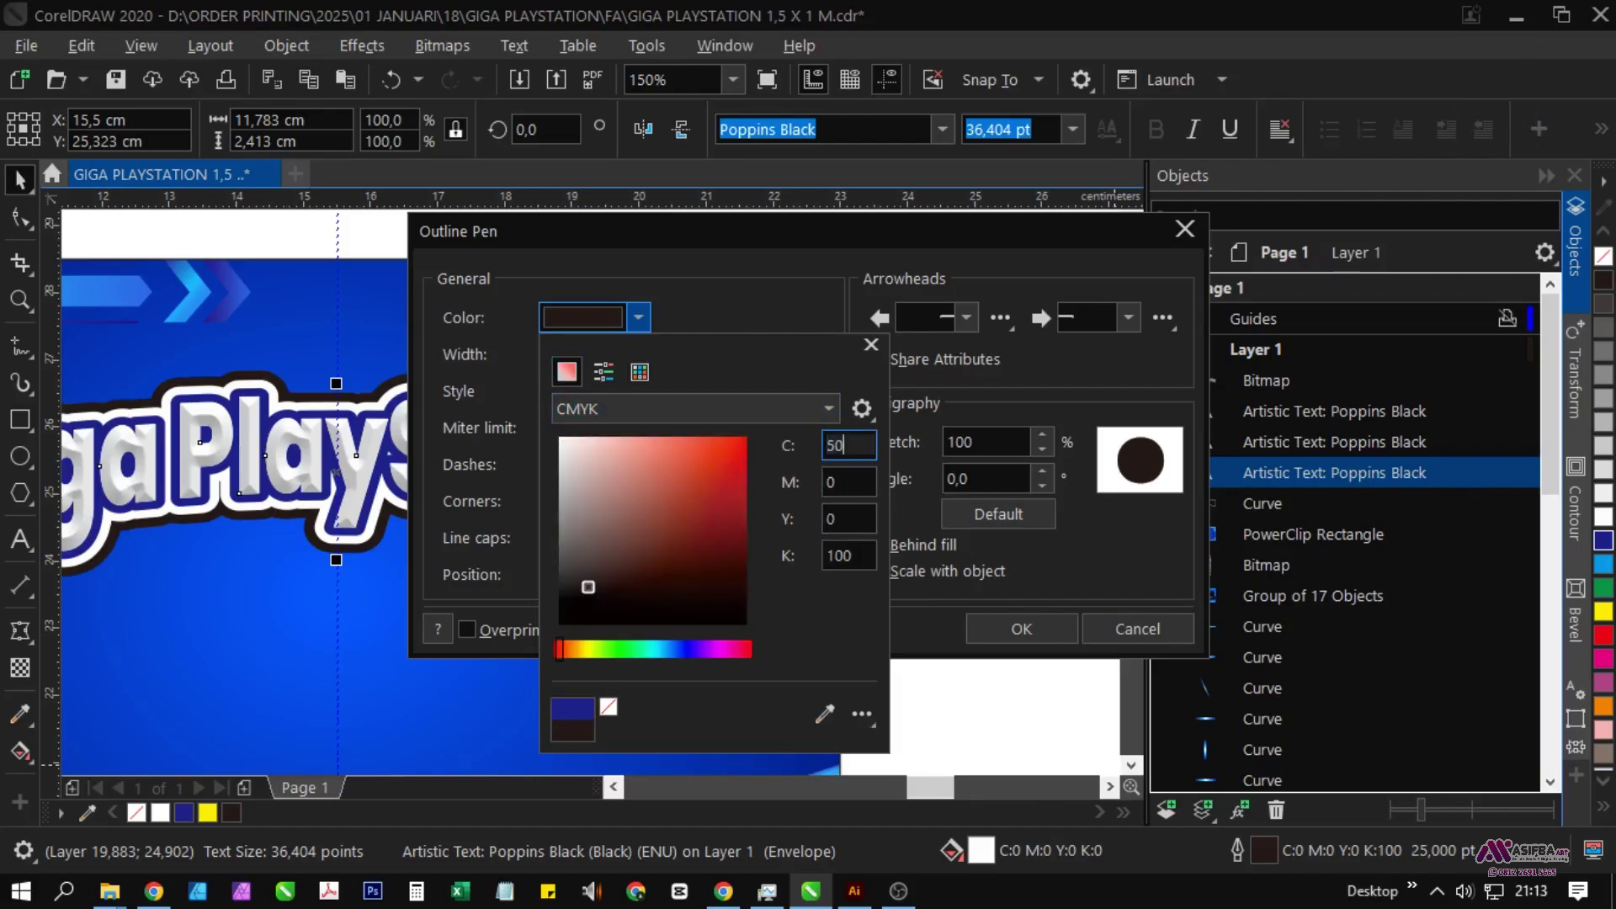
click(851, 483)
double_click(830, 519)
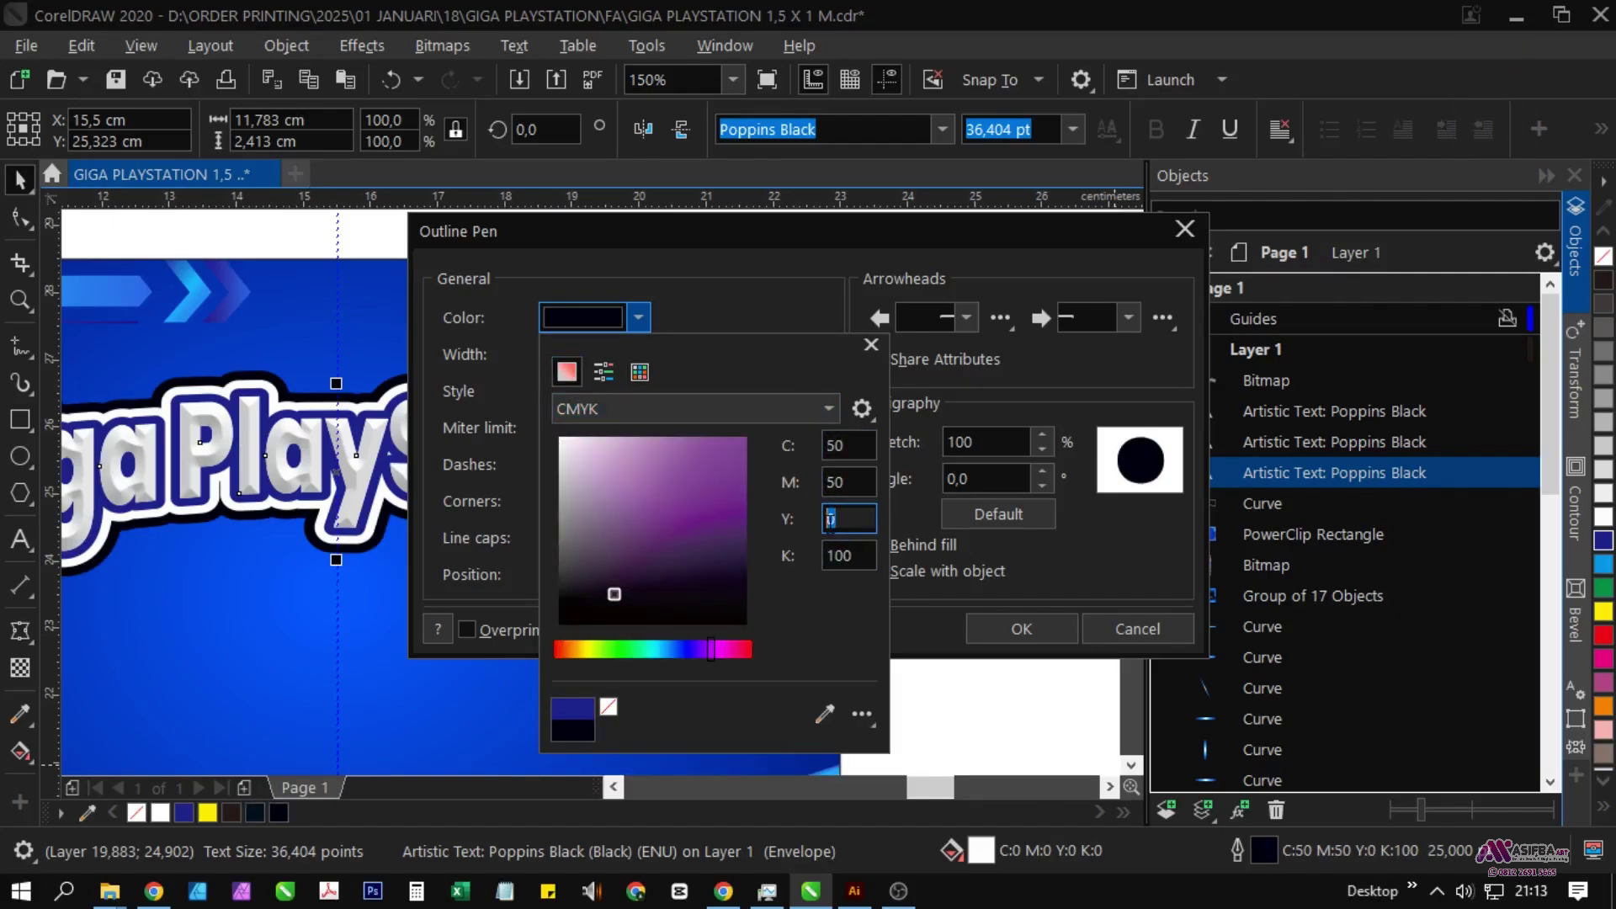
click(1022, 627)
click(994, 631)
scroll(993, 631, down, 1)
scroll(778, 581, up, 1)
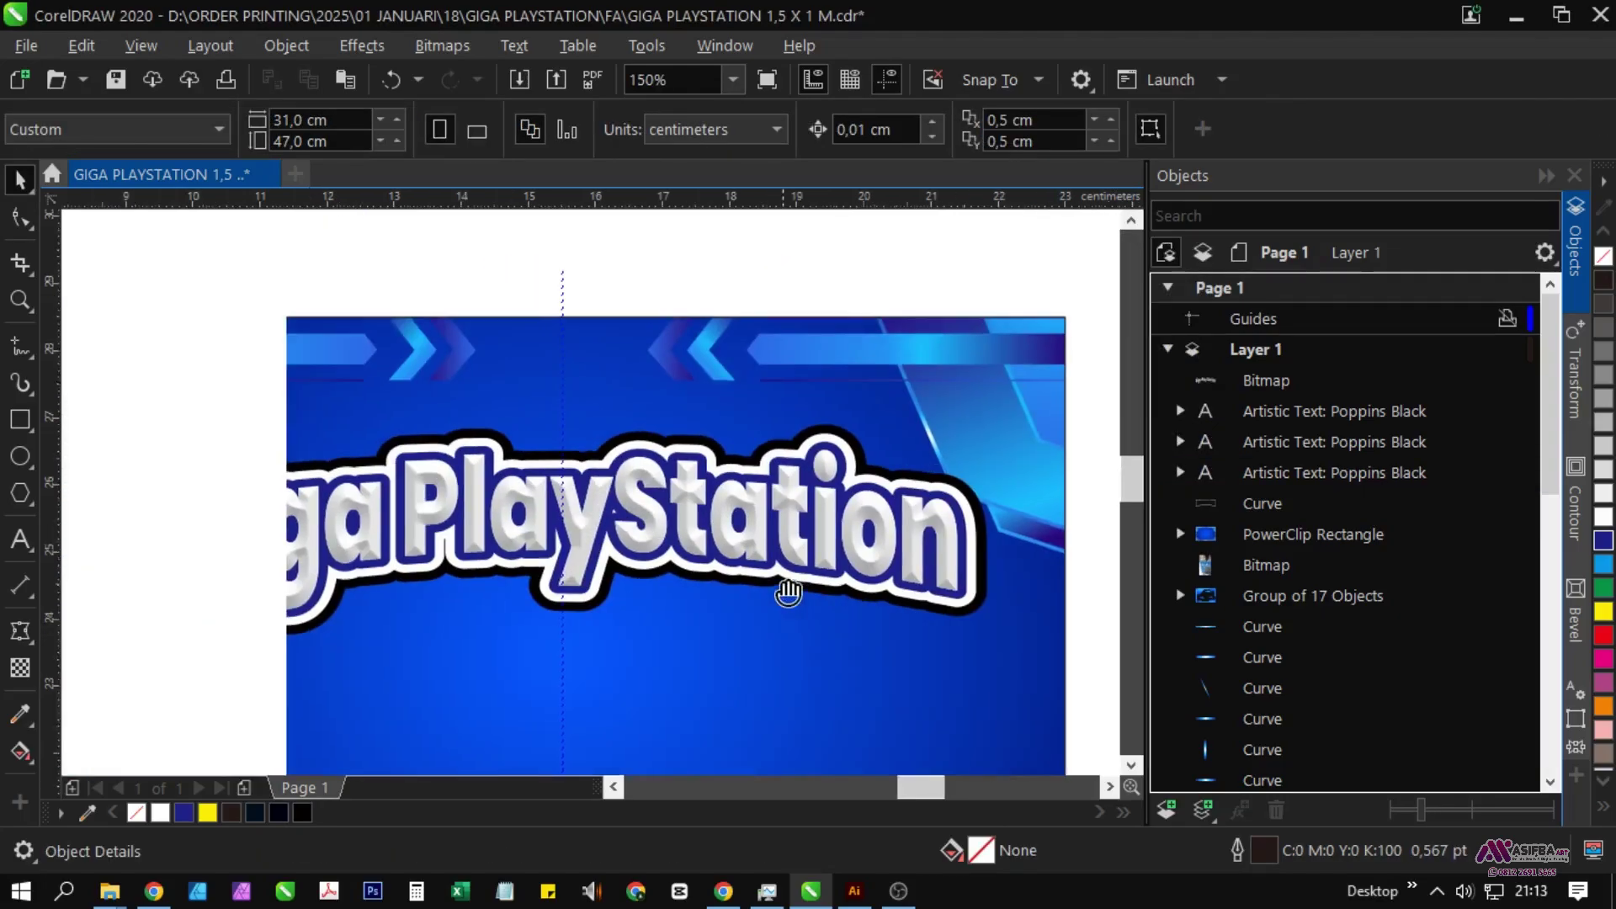
scroll(674, 511, up, 1)
scroll(674, 520, down, 3)
scroll(436, 474, up, 2)
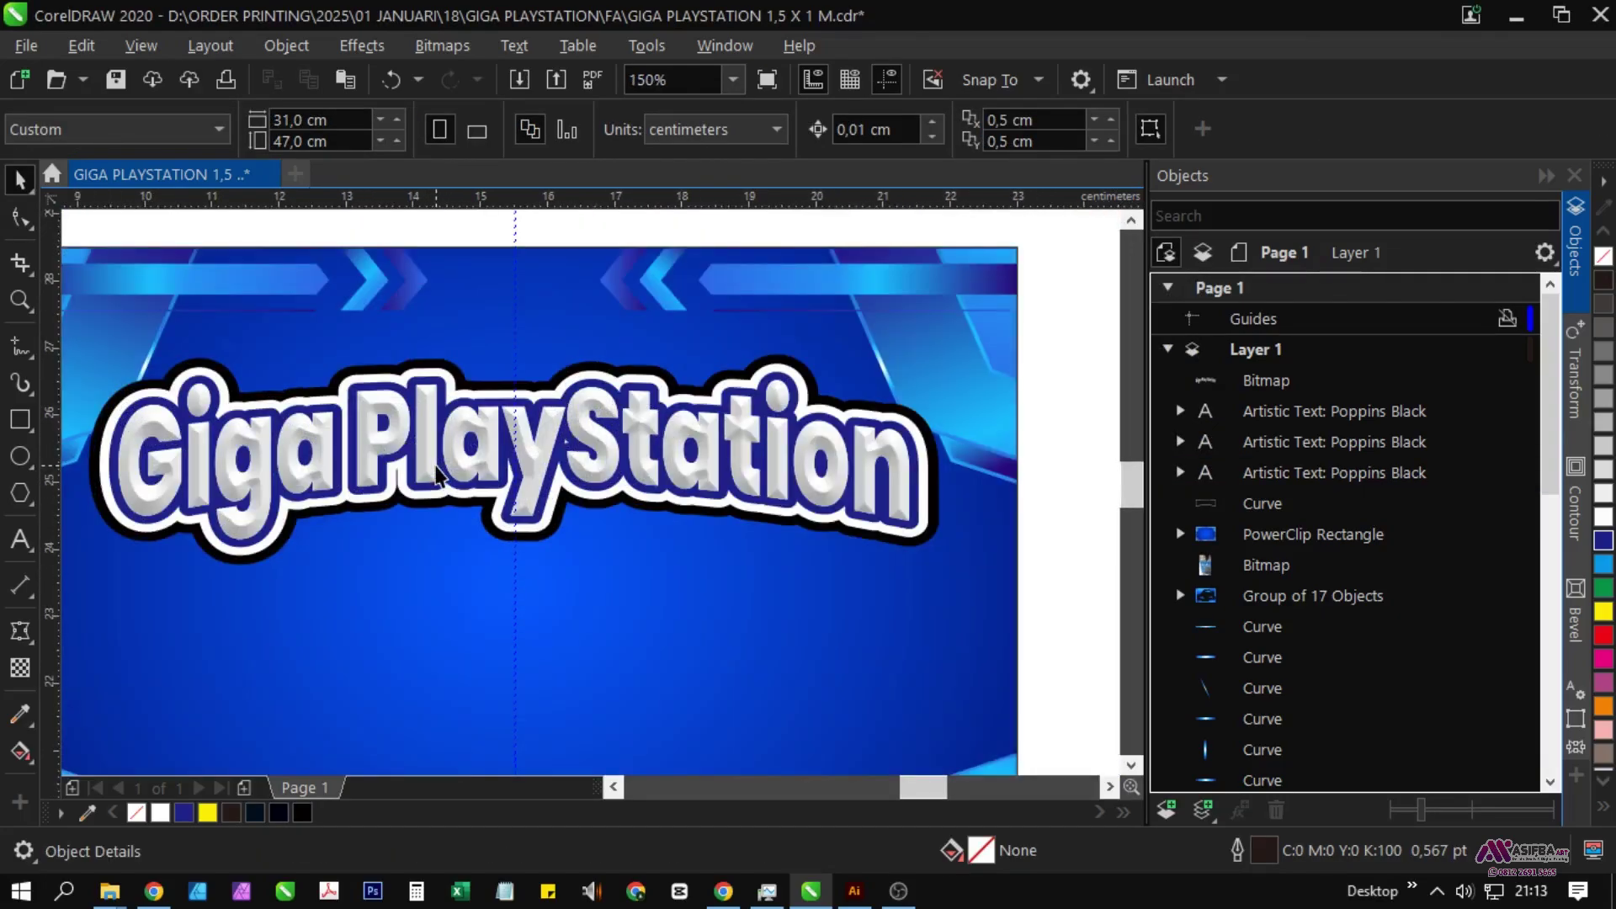
scroll(452, 562, up, 1)
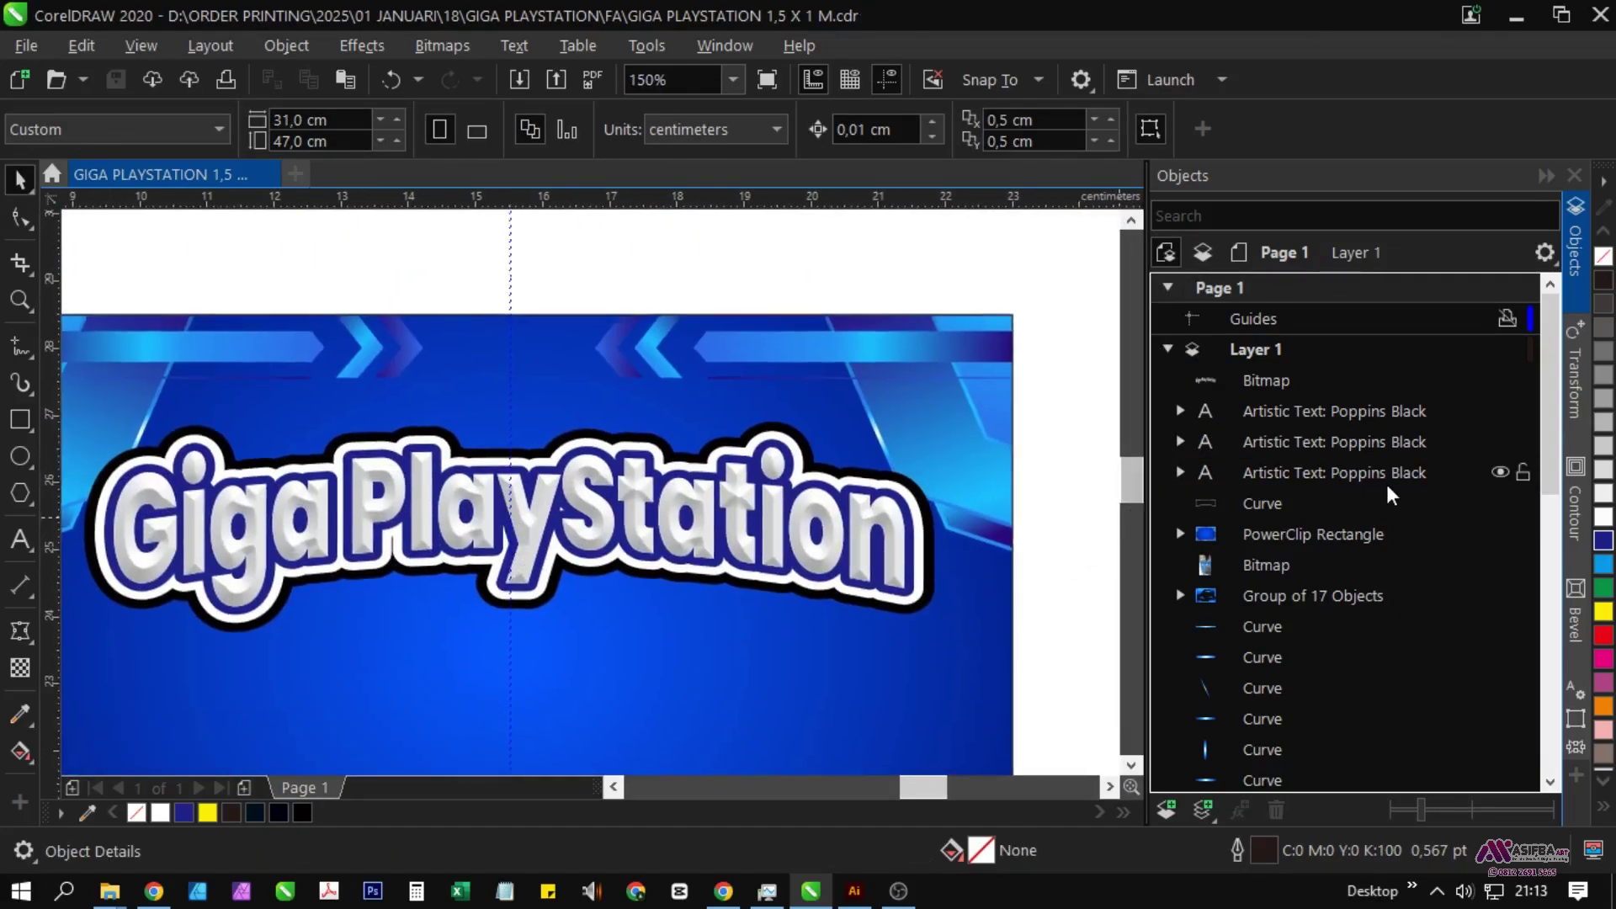
Step: Add a Multiply drop shadow with opacity 50 and feathering 15 to the dark-blue-outlined title copy directly behind the bevelled front
click(821, 565)
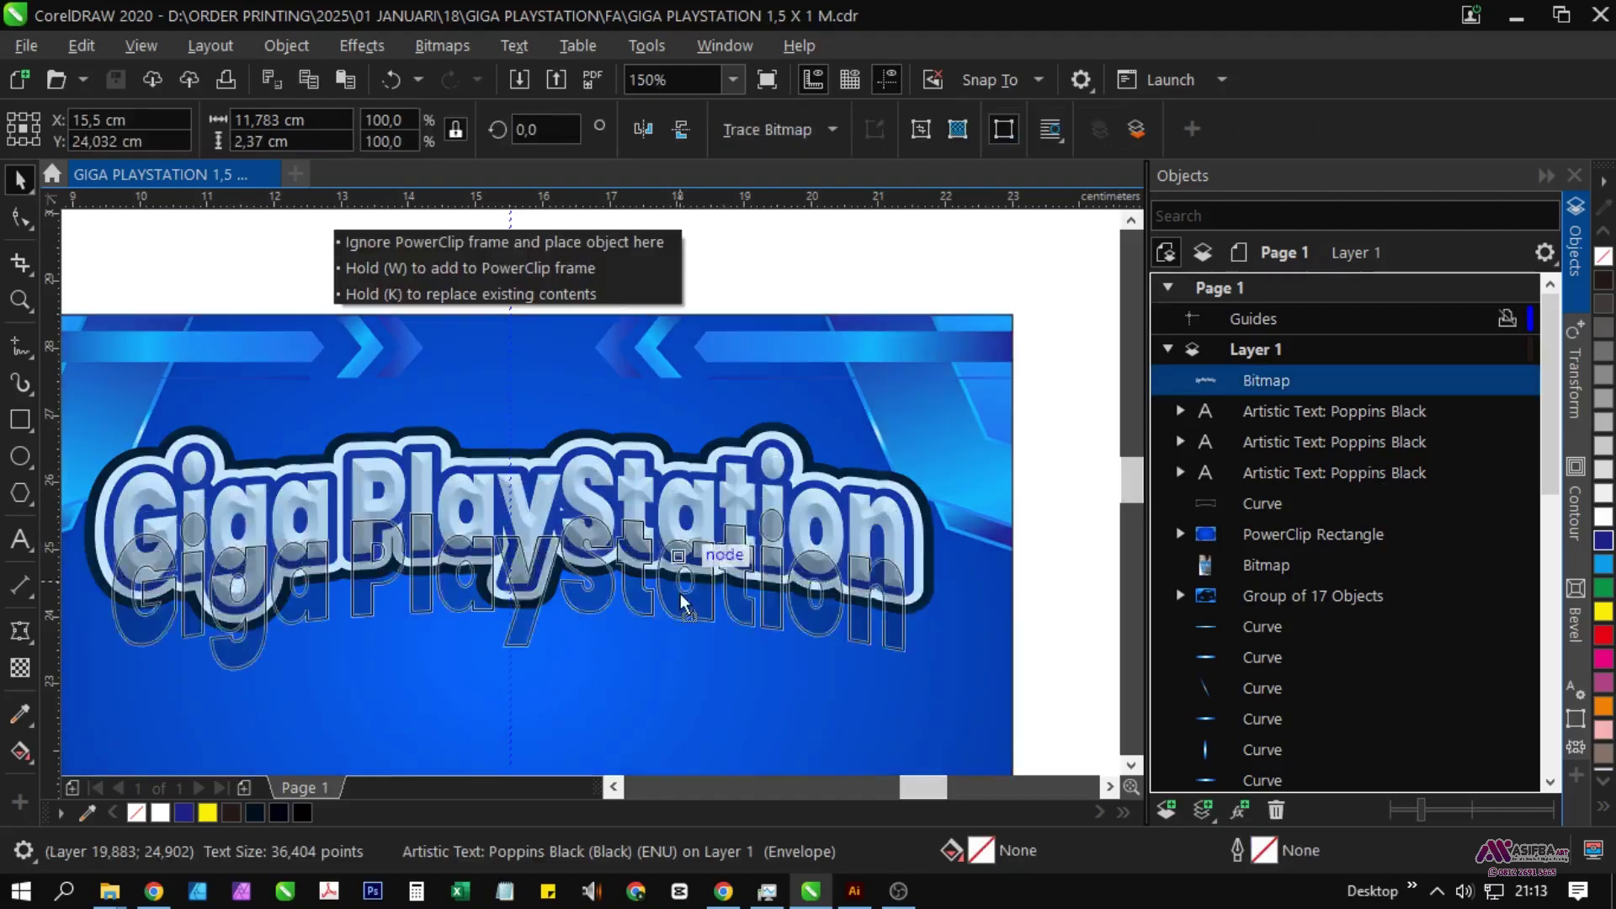
click(1361, 421)
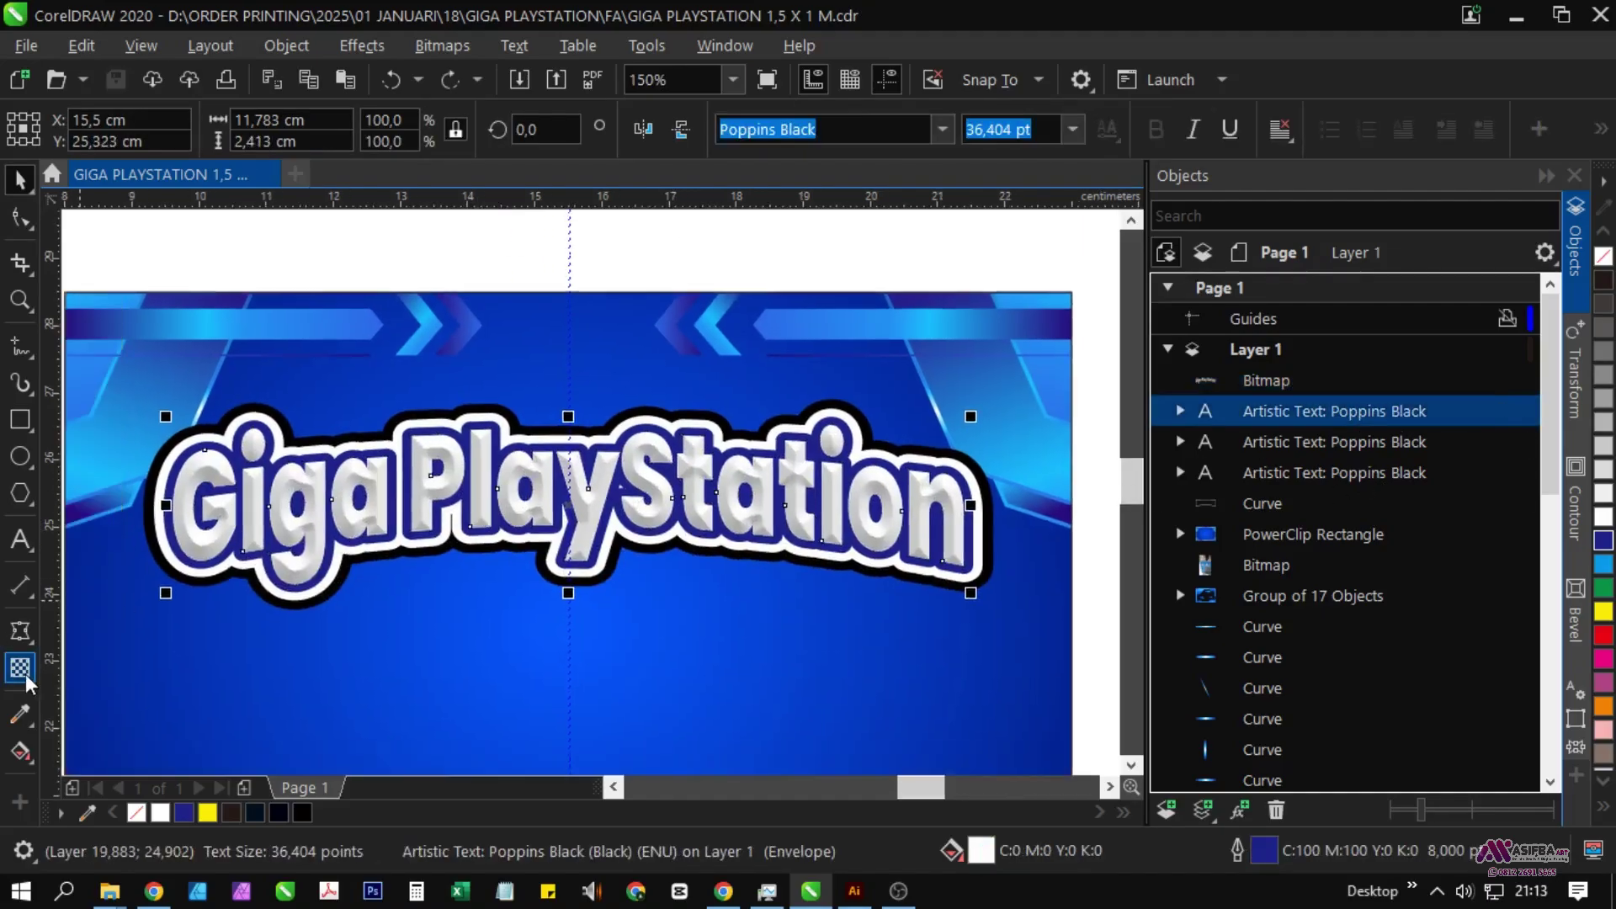
click(25, 635)
click(79, 632)
scroll(541, 486, up, 3)
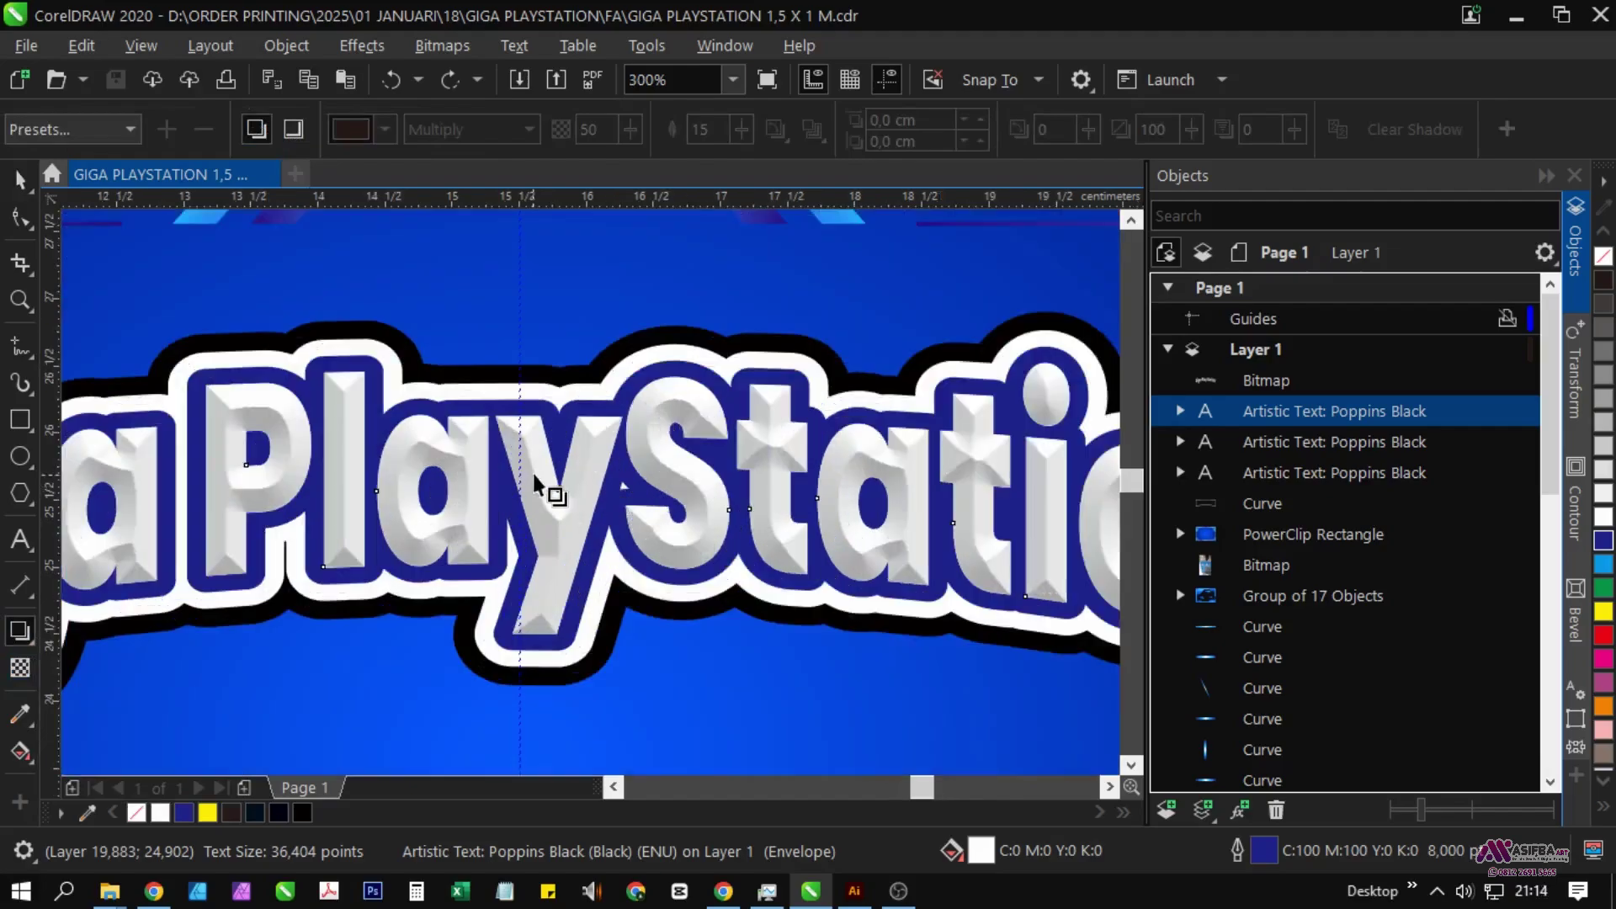
drag(520, 523, 519, 635)
scroll(427, 574, down, 1)
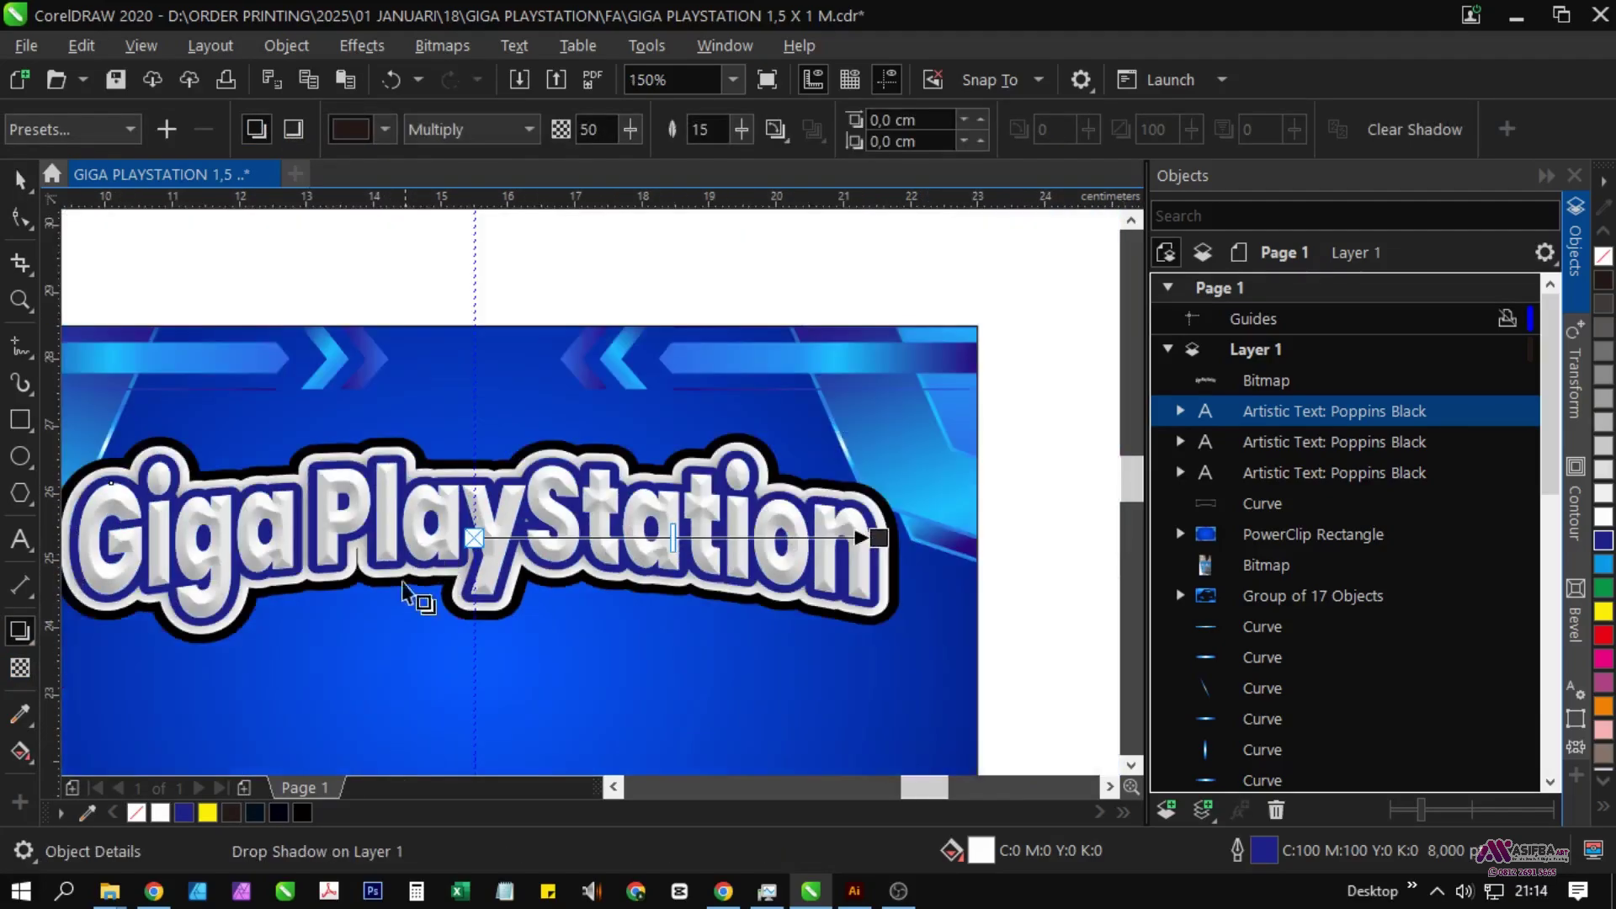
key(space)
scroll(453, 437, down, 1)
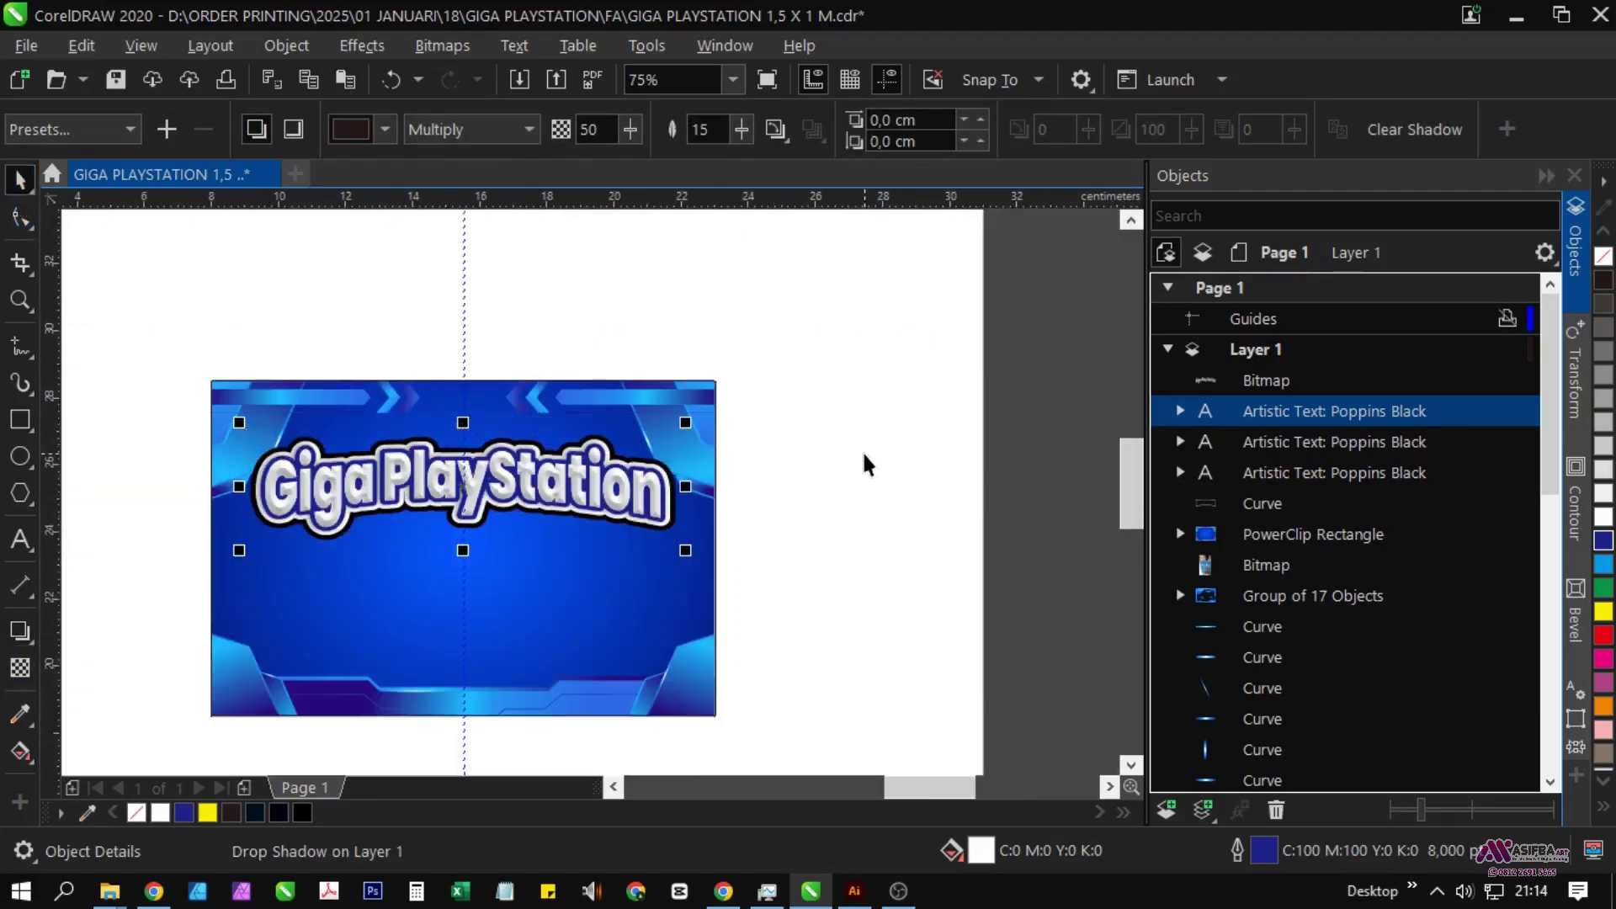
Step: Convert the white-outlined middle title copy to curves and turn its outline into a separate object
click(1338, 444)
drag(466, 487, 475, 371)
key(ctrl+z)
scroll(500, 463, up, 1)
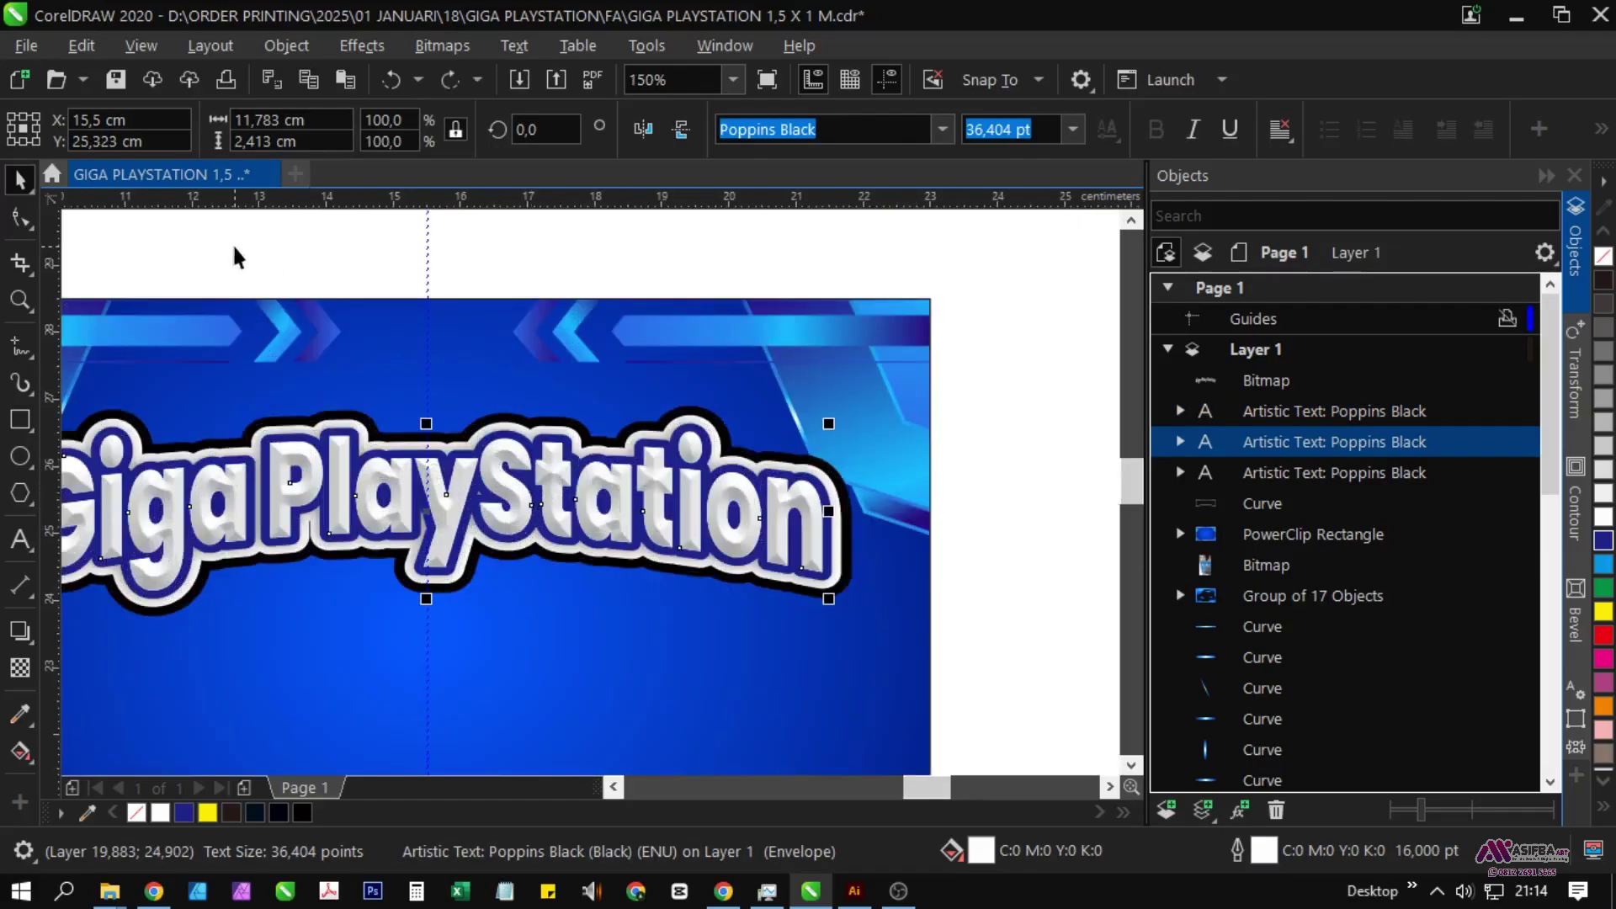
key(ctrl+q)
click(285, 45)
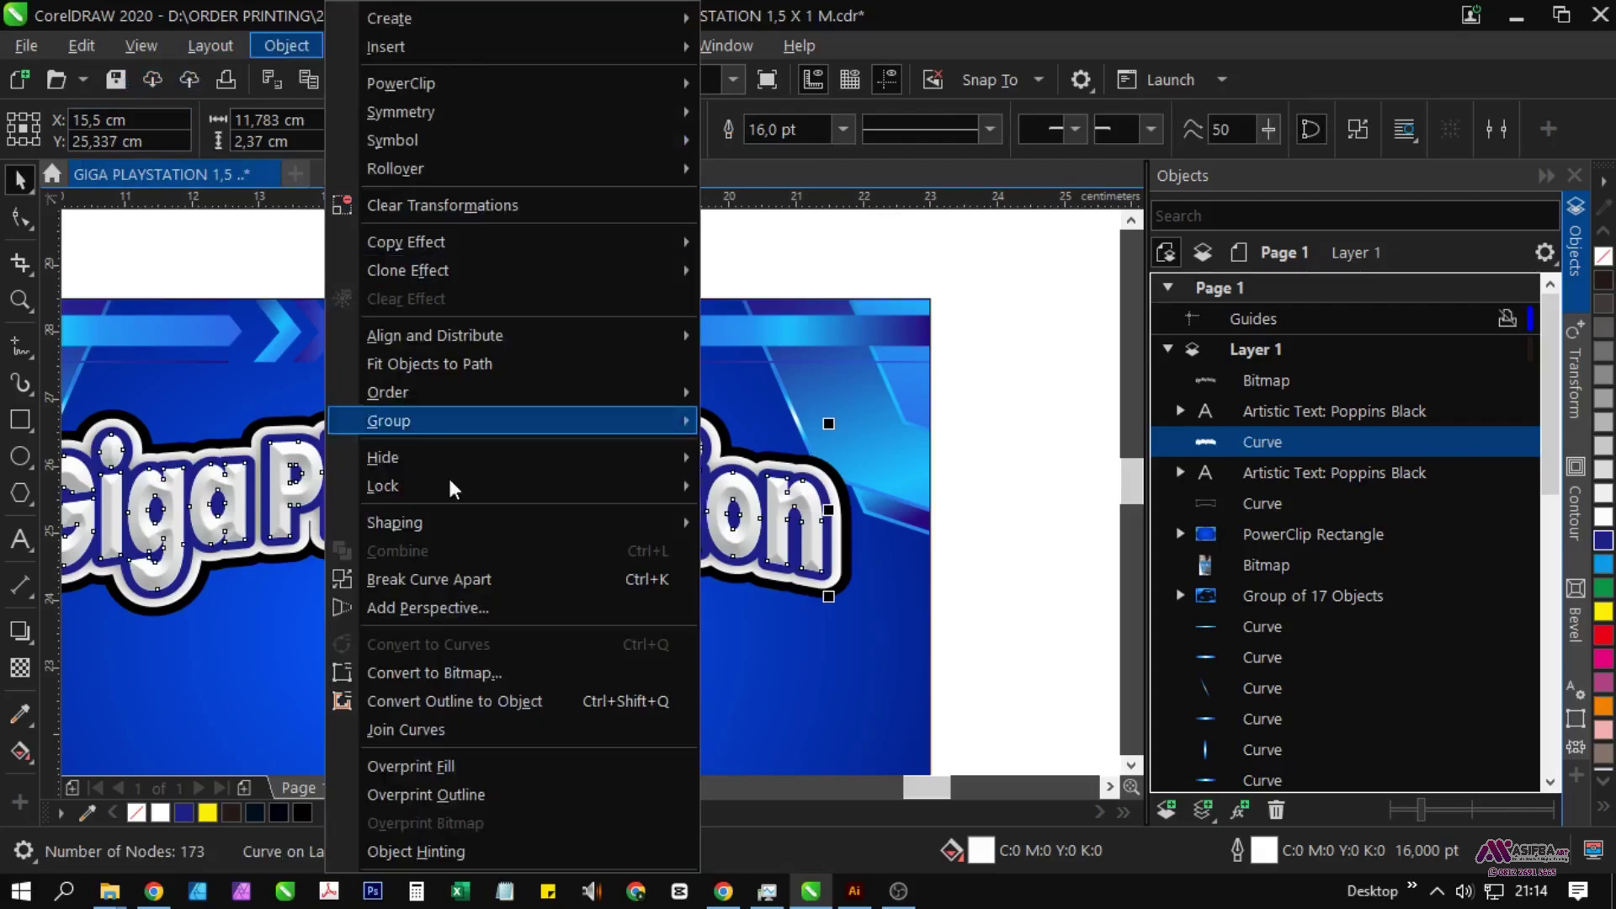
click(487, 703)
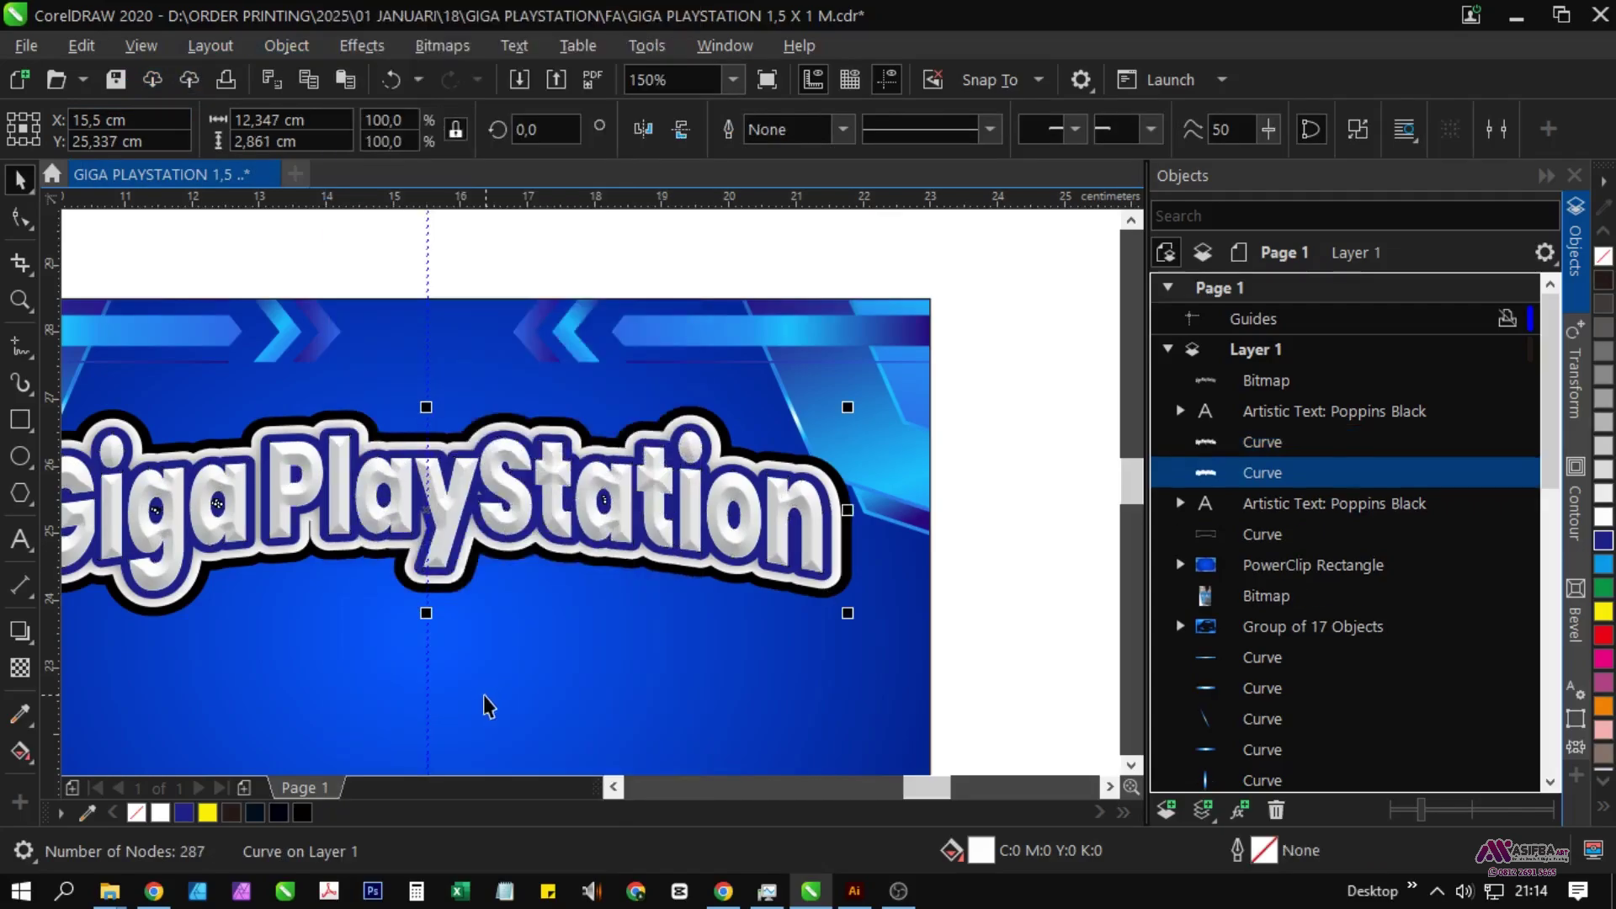
Step: Weld the middle title curve with its converted outline and fill the welded shape yellow
scroll(584, 466, down, 2)
ctrl+click(1298, 443)
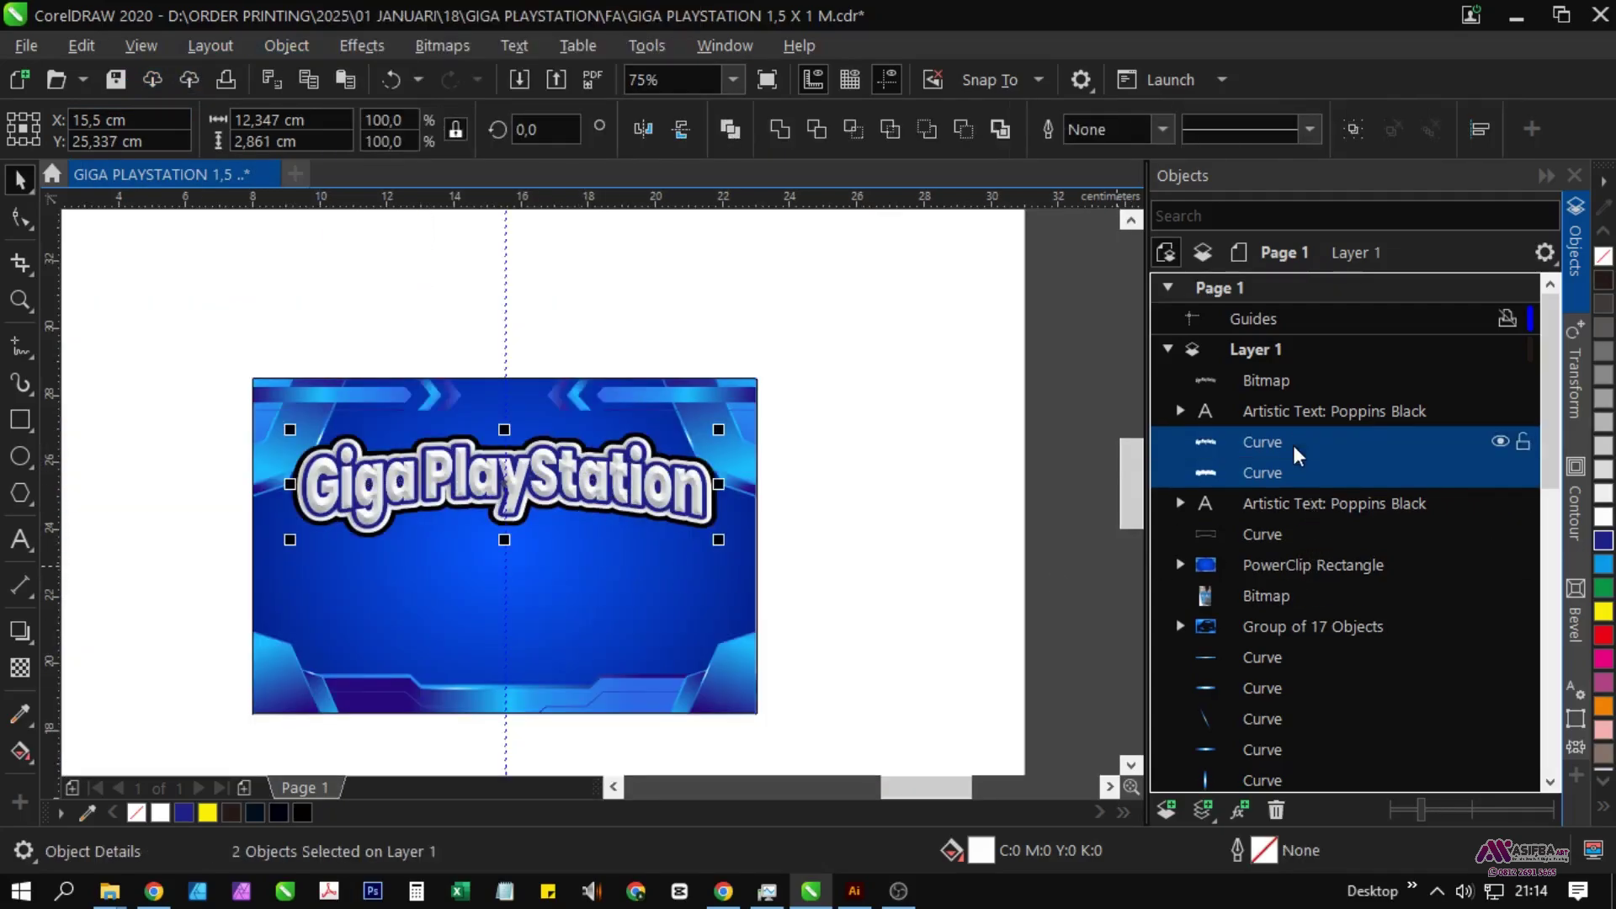
click(779, 129)
scroll(522, 548, up, 5)
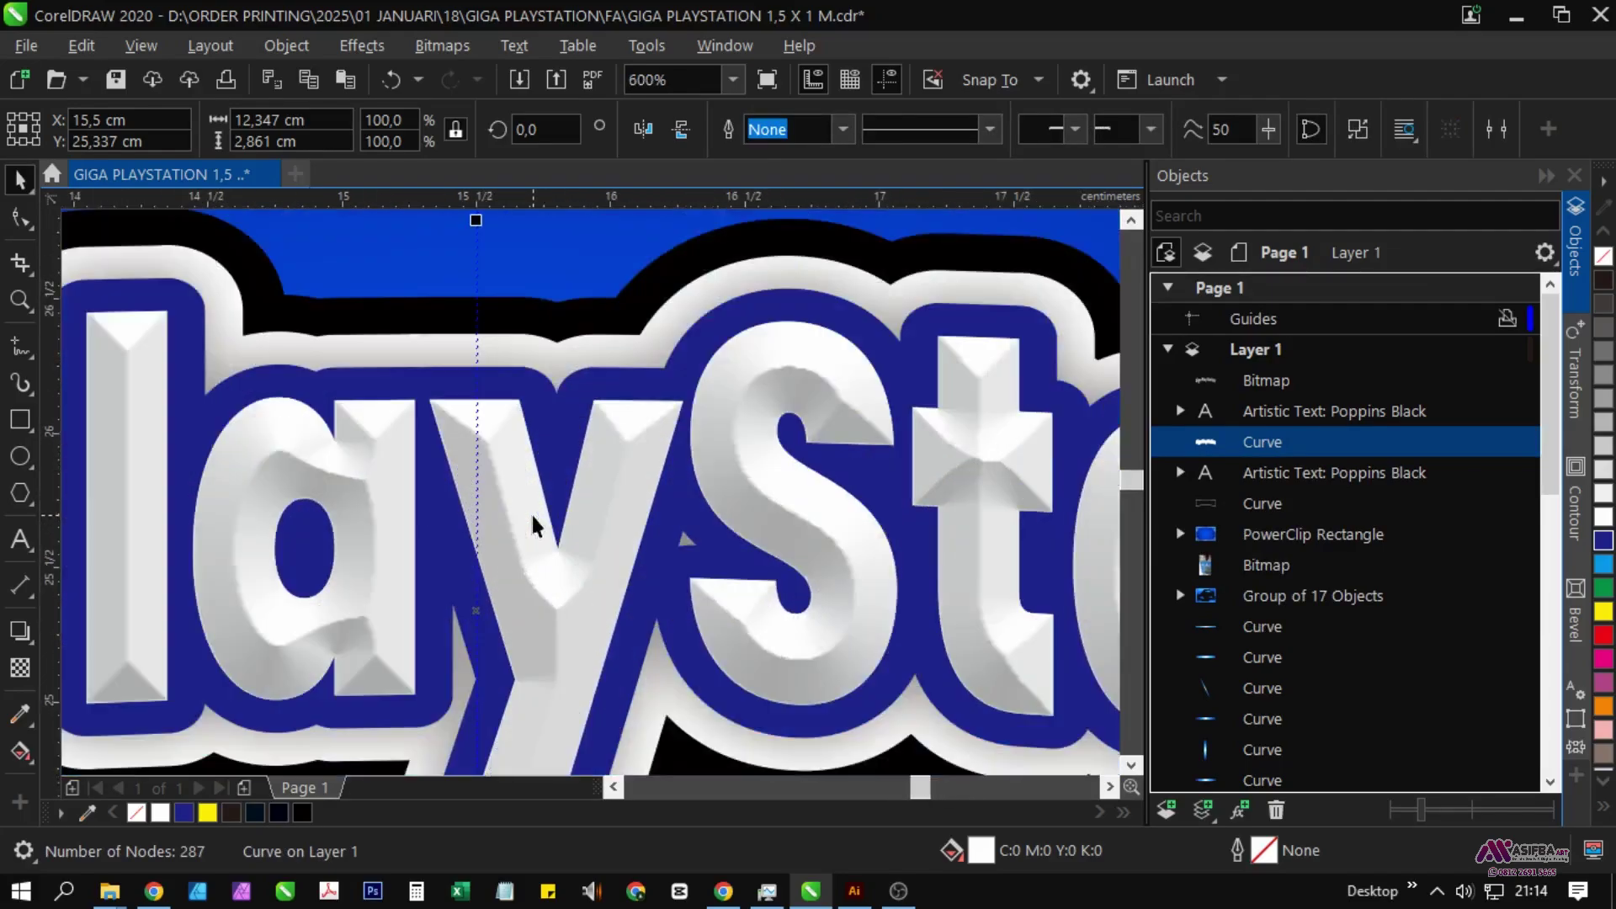
scroll(533, 527, down, 1)
click(1603, 613)
scroll(636, 396, down, 2)
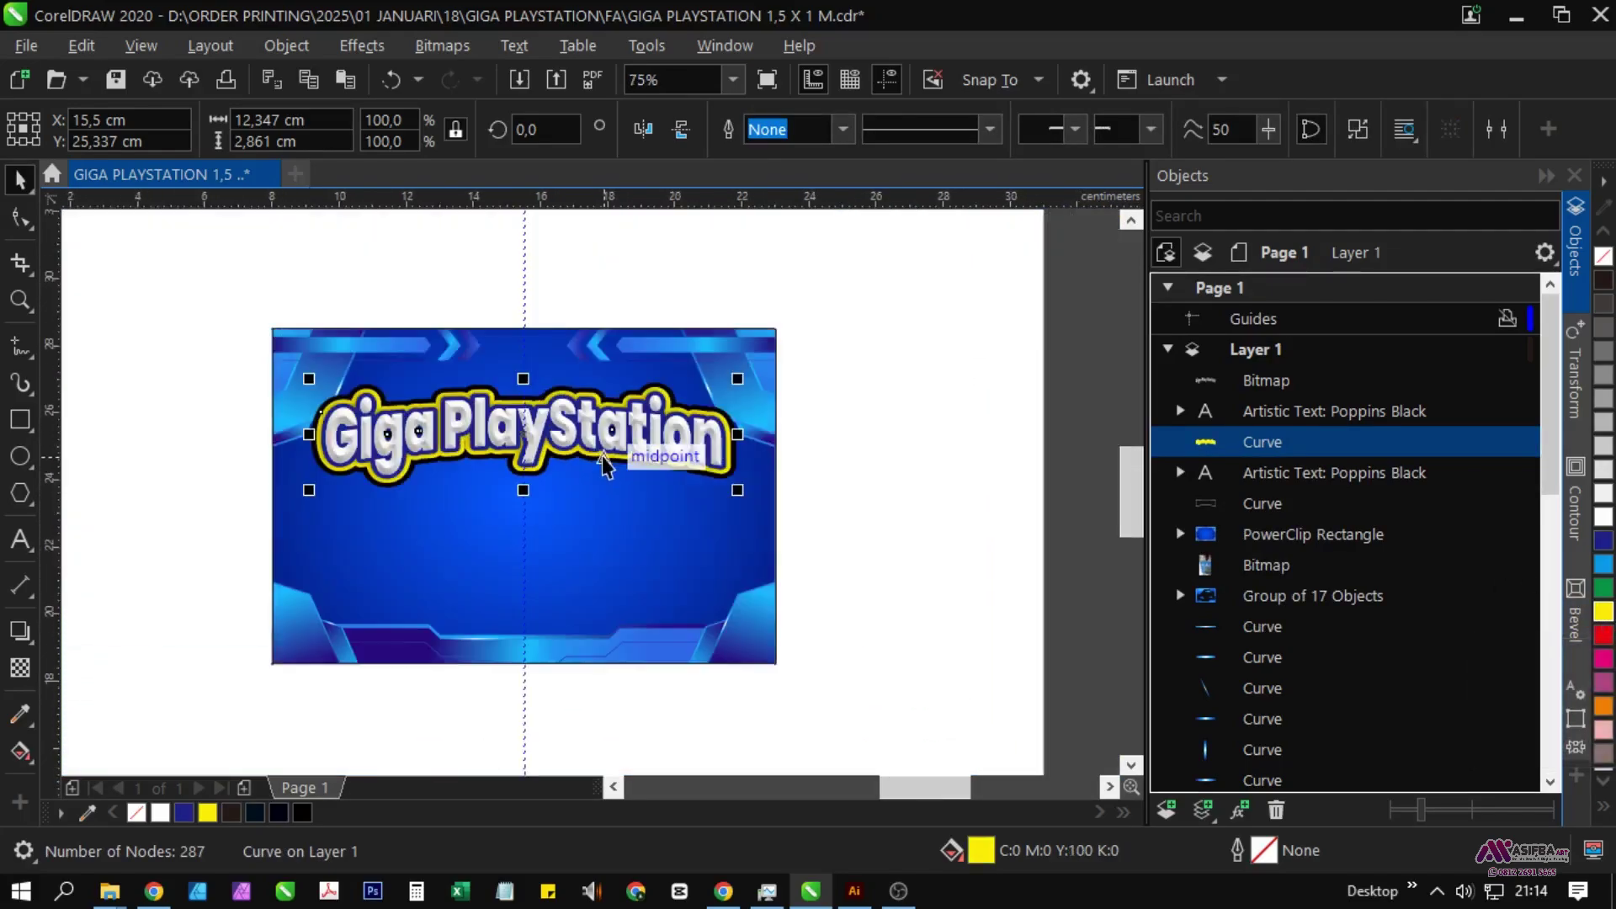
scroll(655, 457, up, 1)
scroll(655, 457, up, 1)
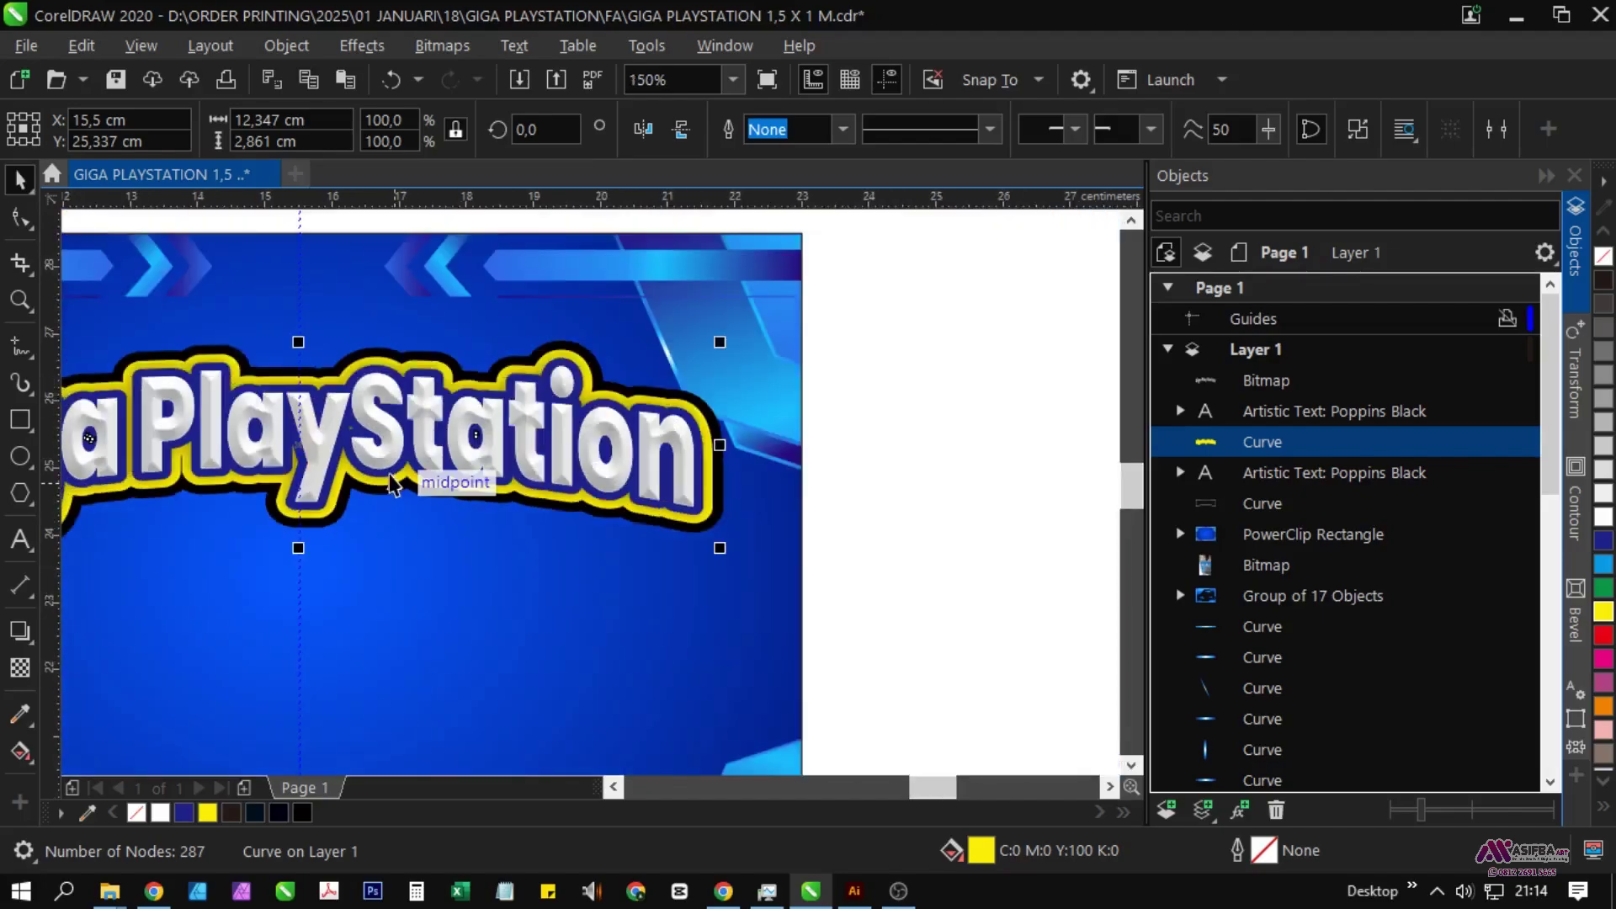
scroll(682, 522, down, 1)
scroll(706, 608, up, 1)
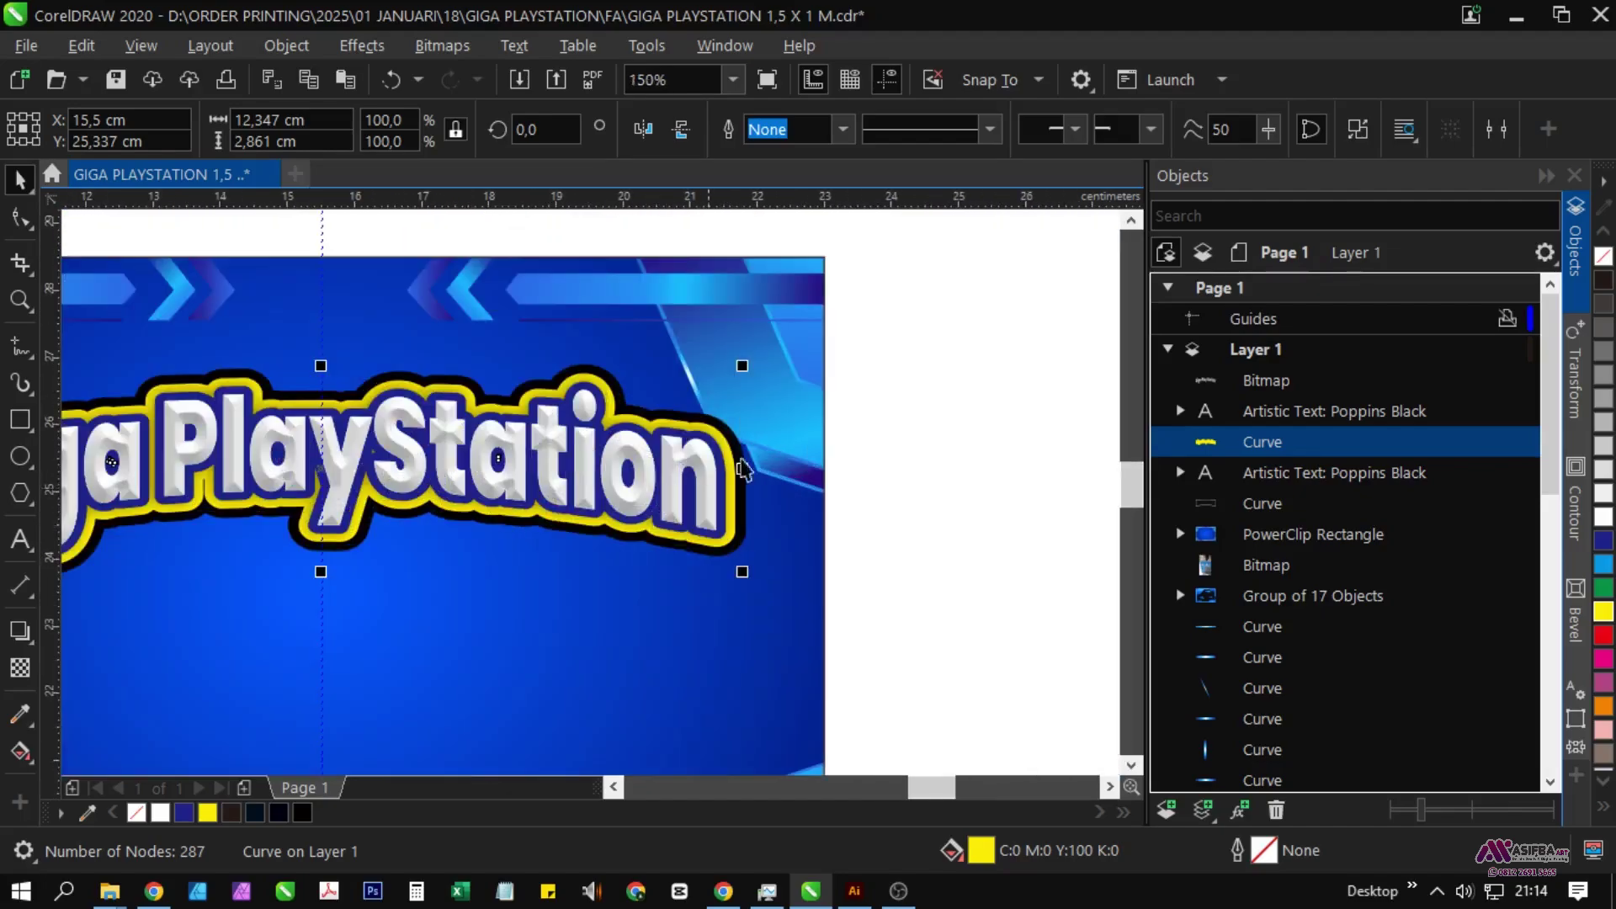
Step: Change the rearmost title copy's outline to dark blue and set its width to 22 pt after trying 20 pt
click(1318, 472)
right_click(1604, 543)
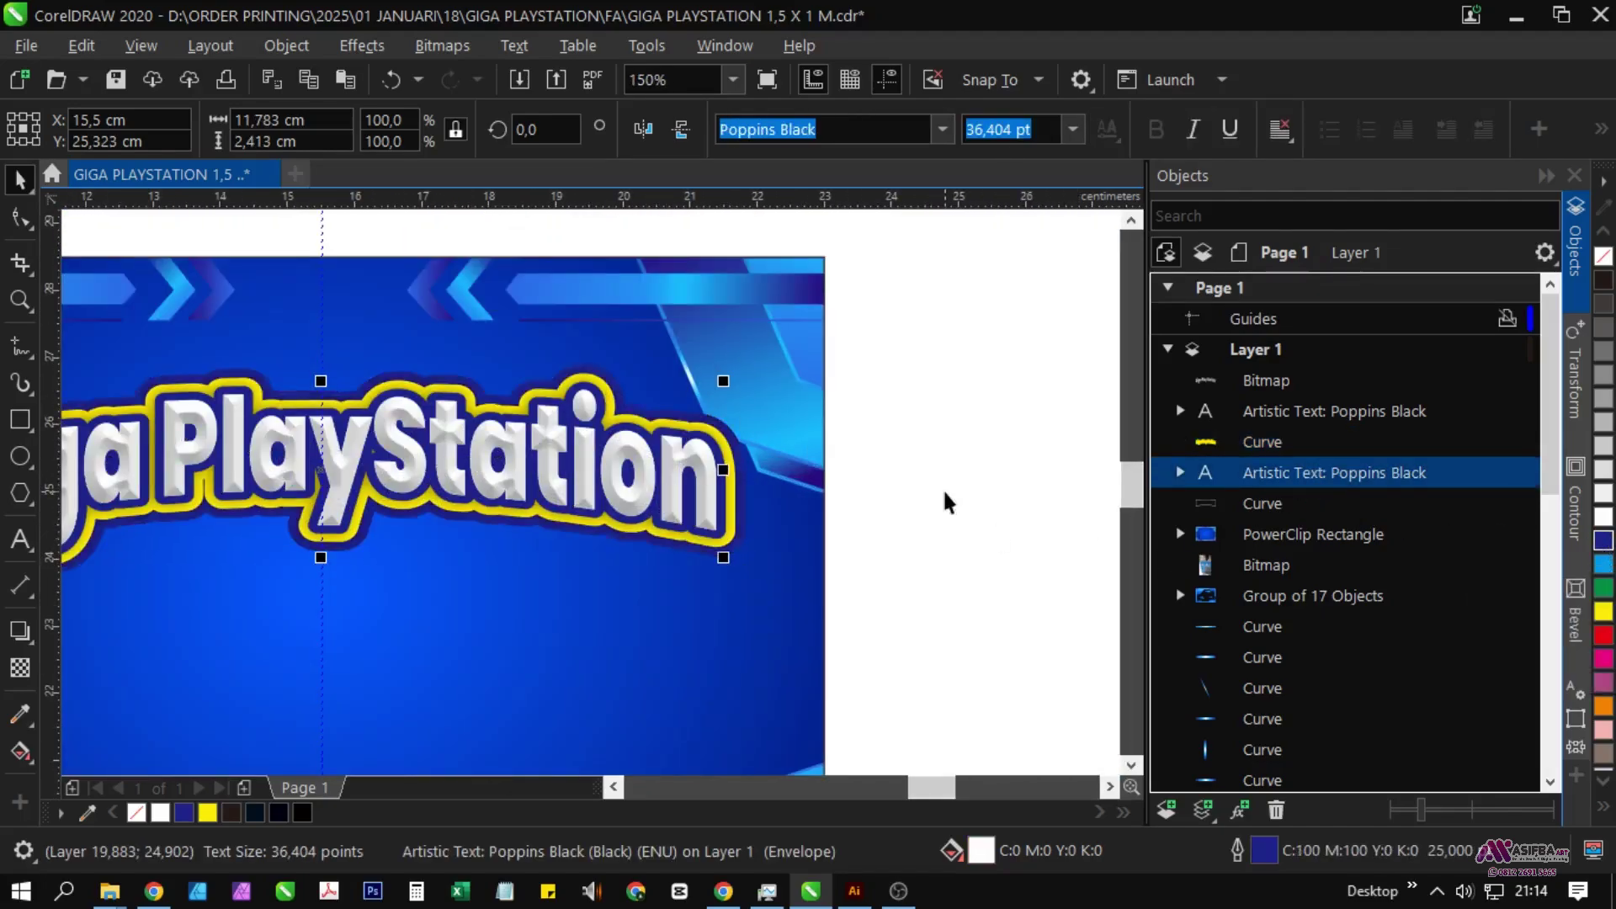
scroll(949, 501, left, 2)
scroll(633, 436, down, 1)
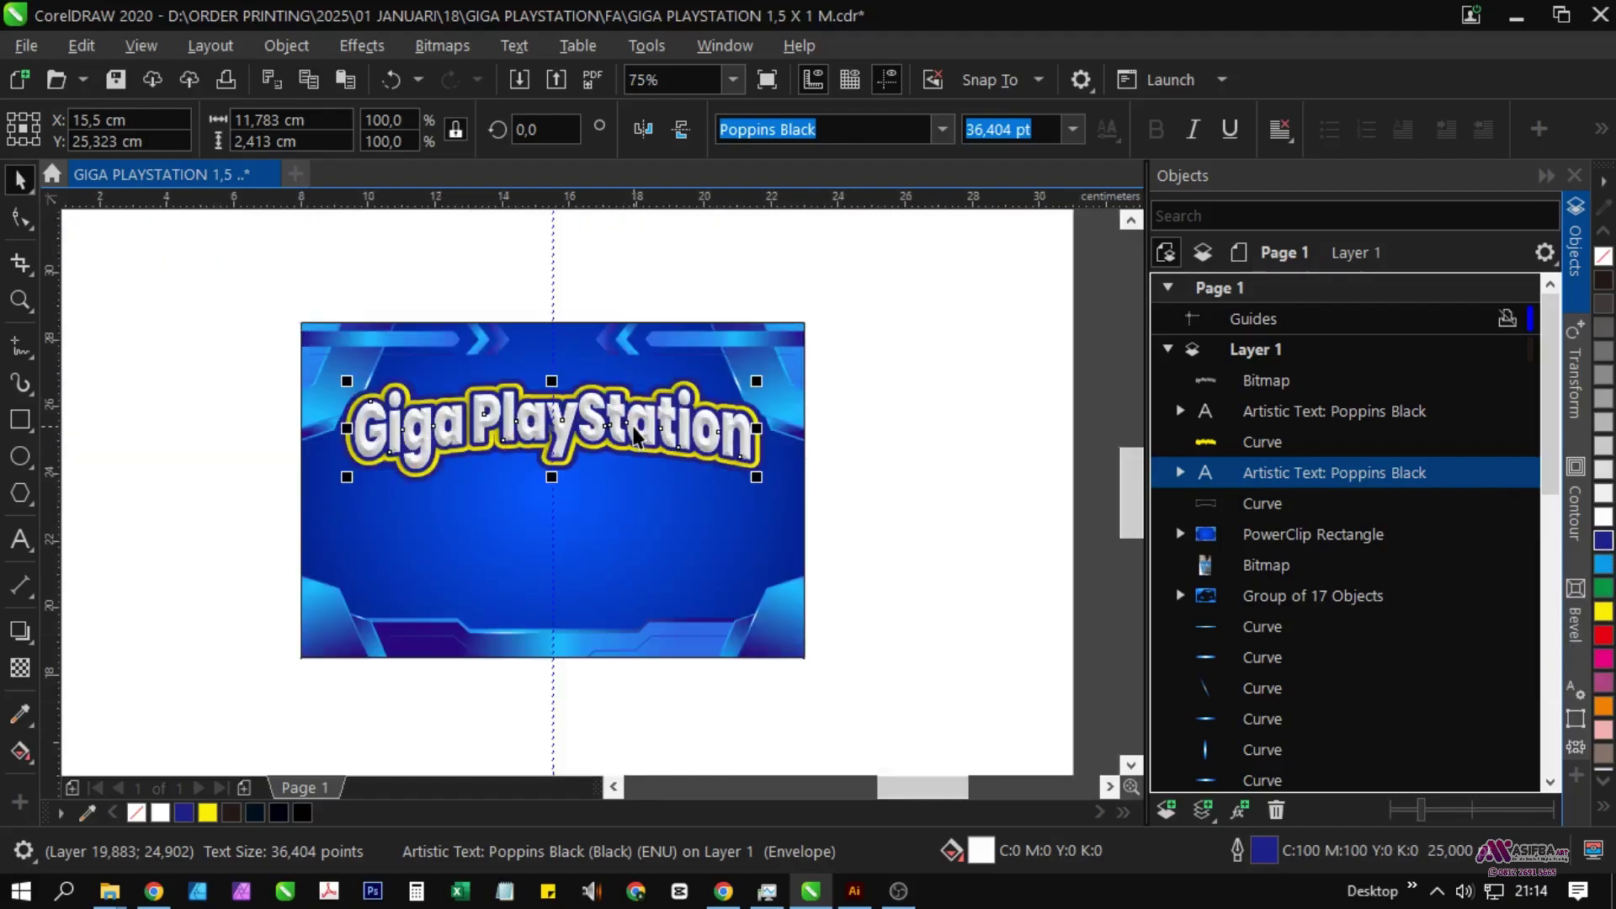
key(F12)
text(20)
key(Return)
scroll(500, 520, up, 2)
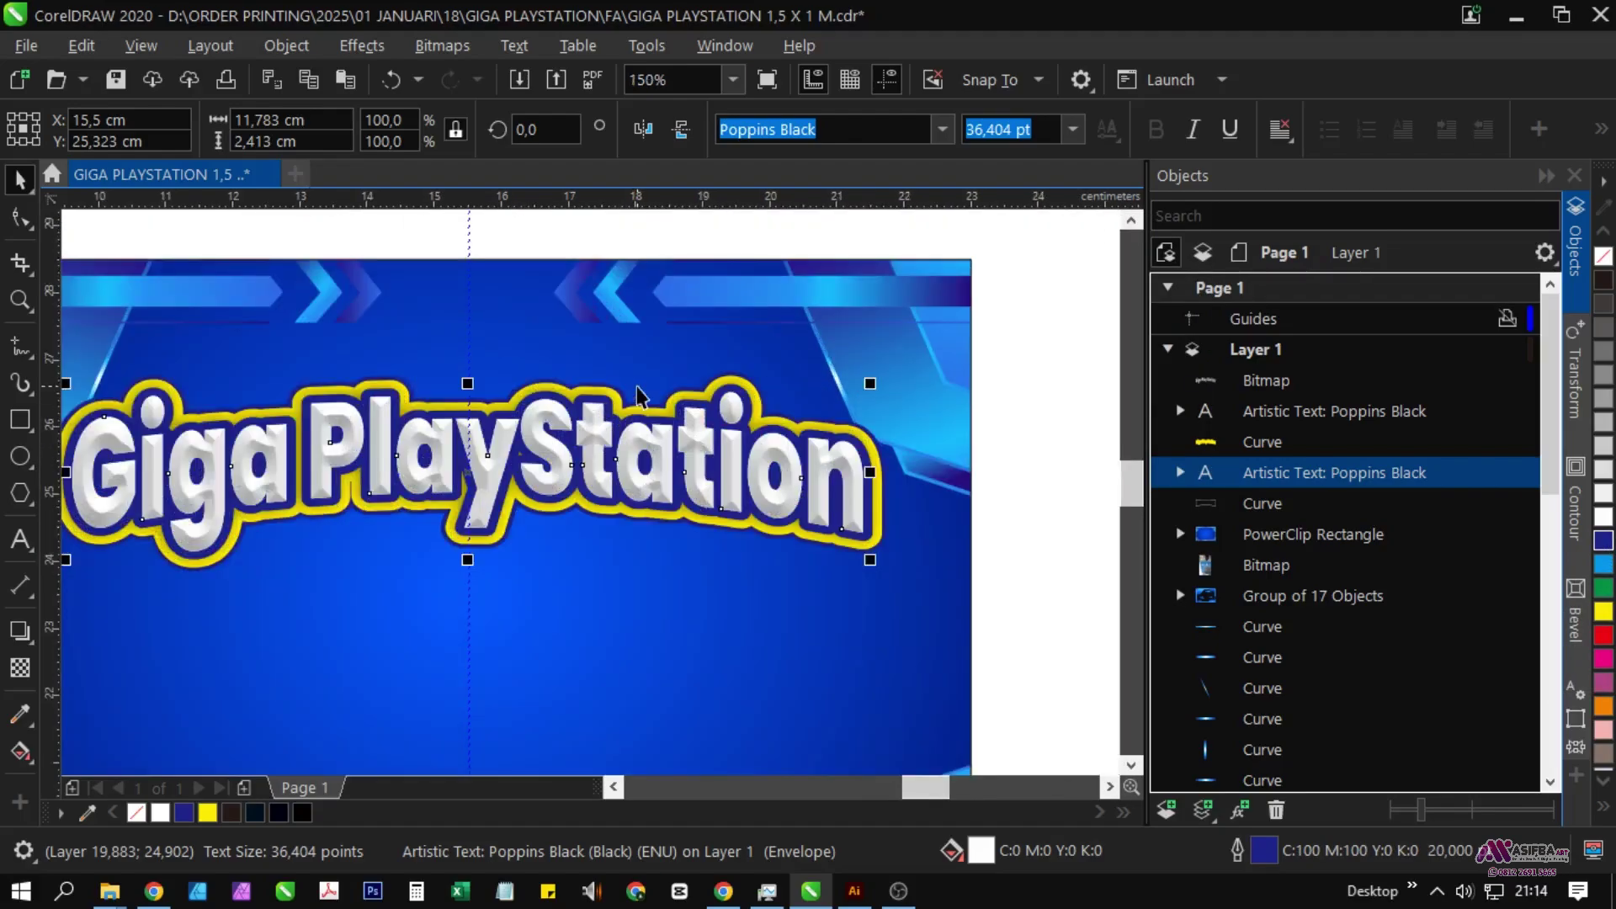
text(22)
key(Return)
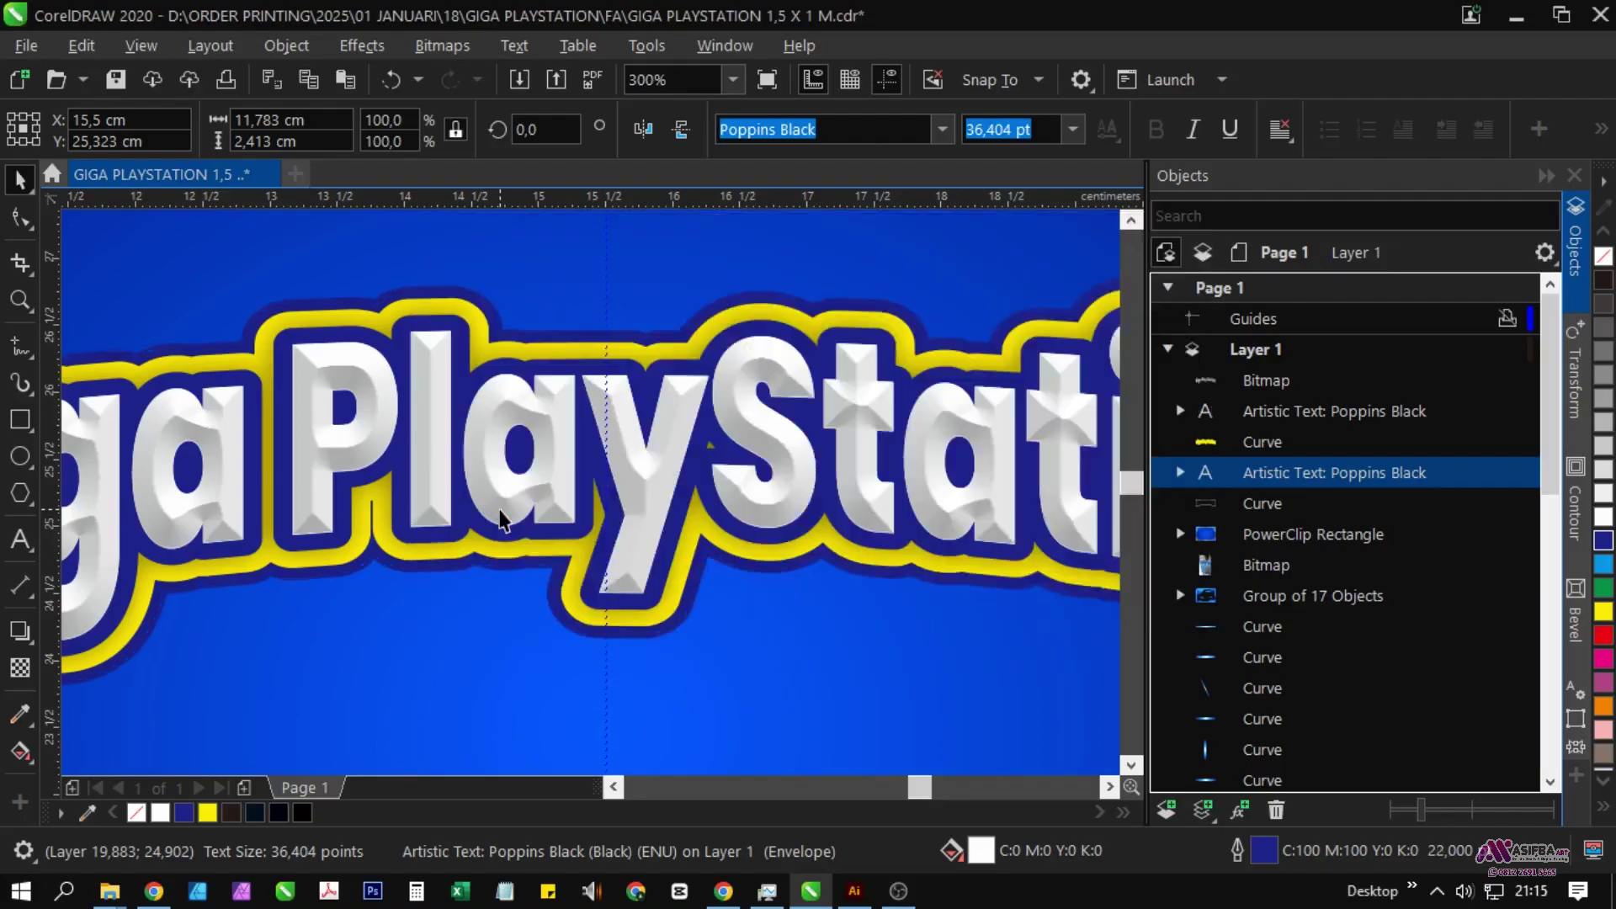
Step: Add a block shadow to the rearmost title copy, with a depth of about 0.167 cm and a direction of about 311°
scroll(505, 515, down, 2)
click(20, 630)
click(93, 804)
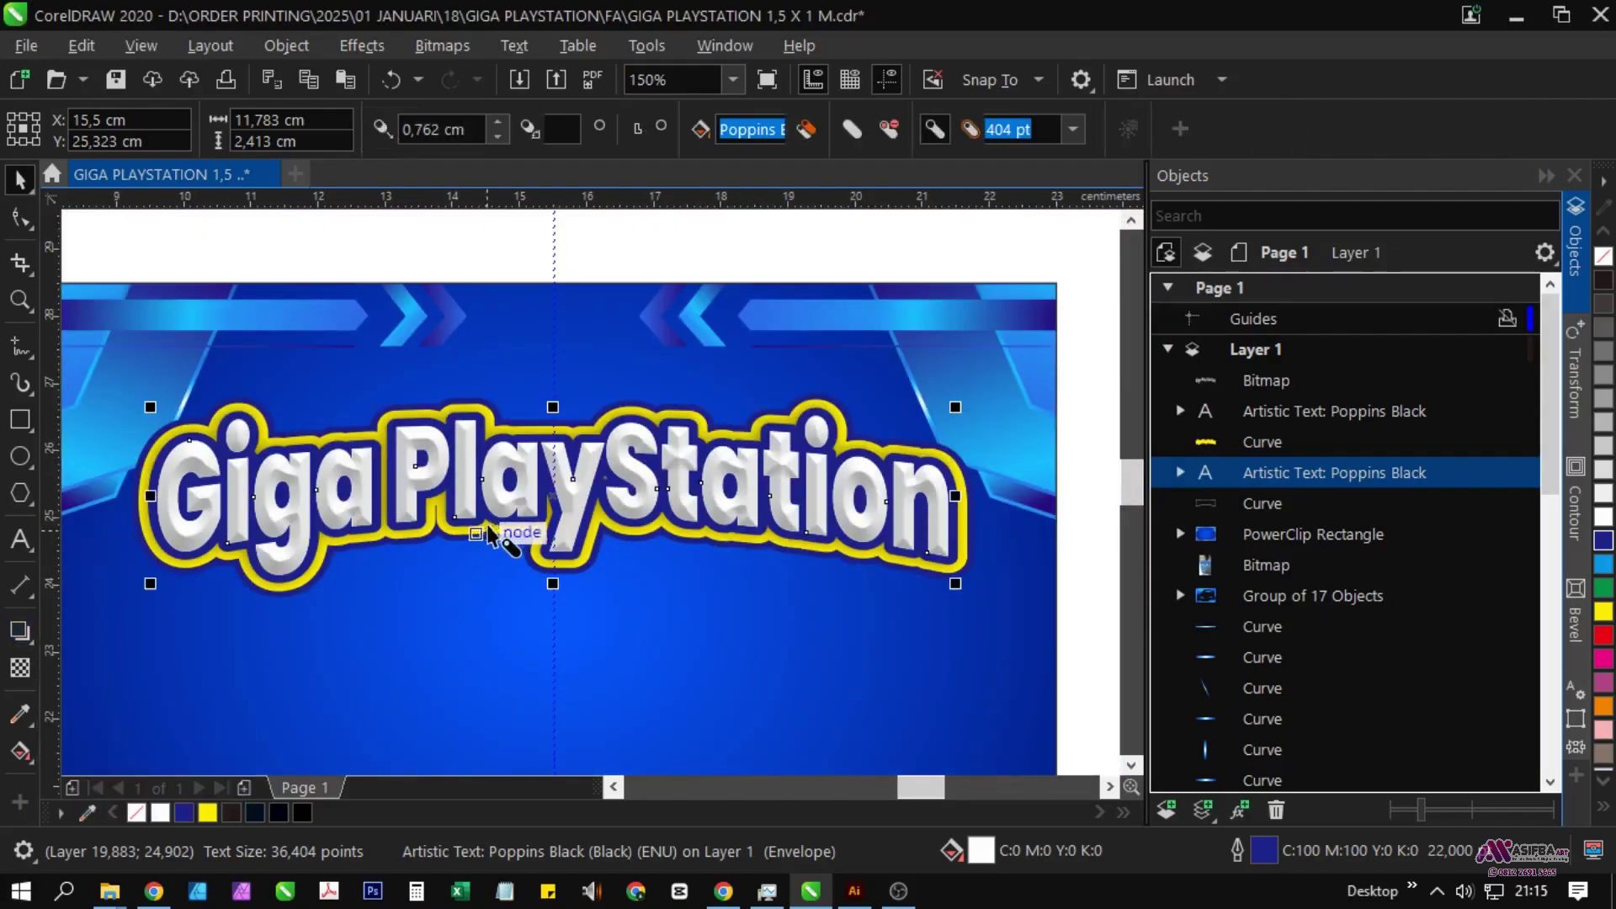
drag(569, 460, 553, 539)
scroll(425, 427, down, 1)
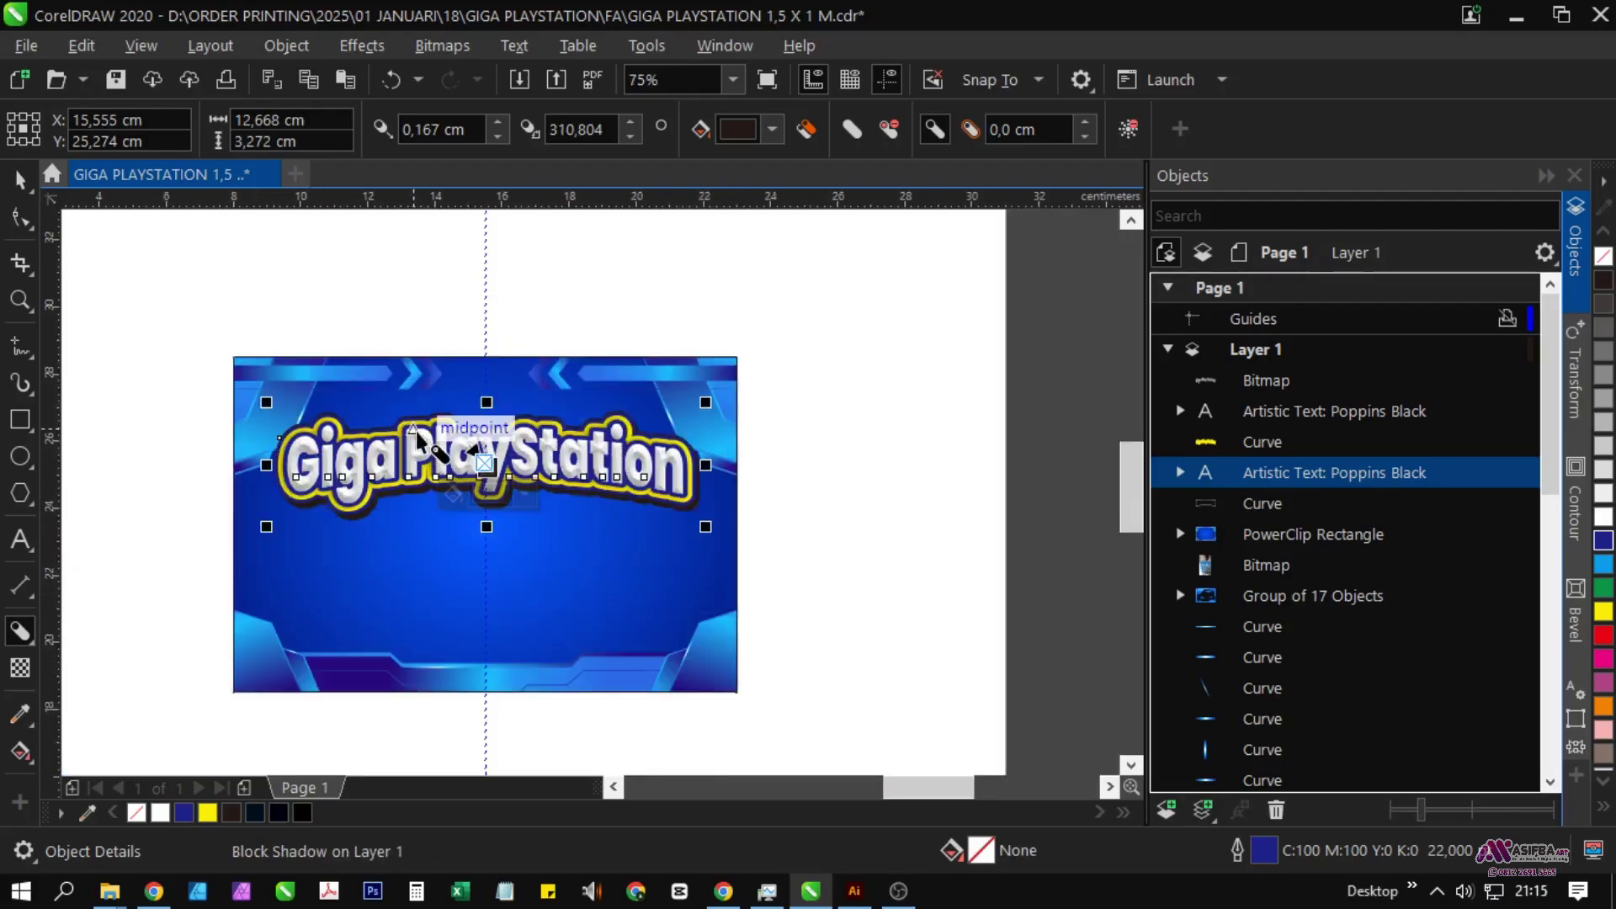
scroll(459, 516, up, 2)
scroll(459, 516, down, 2)
scroll(562, 496, up, 2)
scroll(307, 524, down, 1)
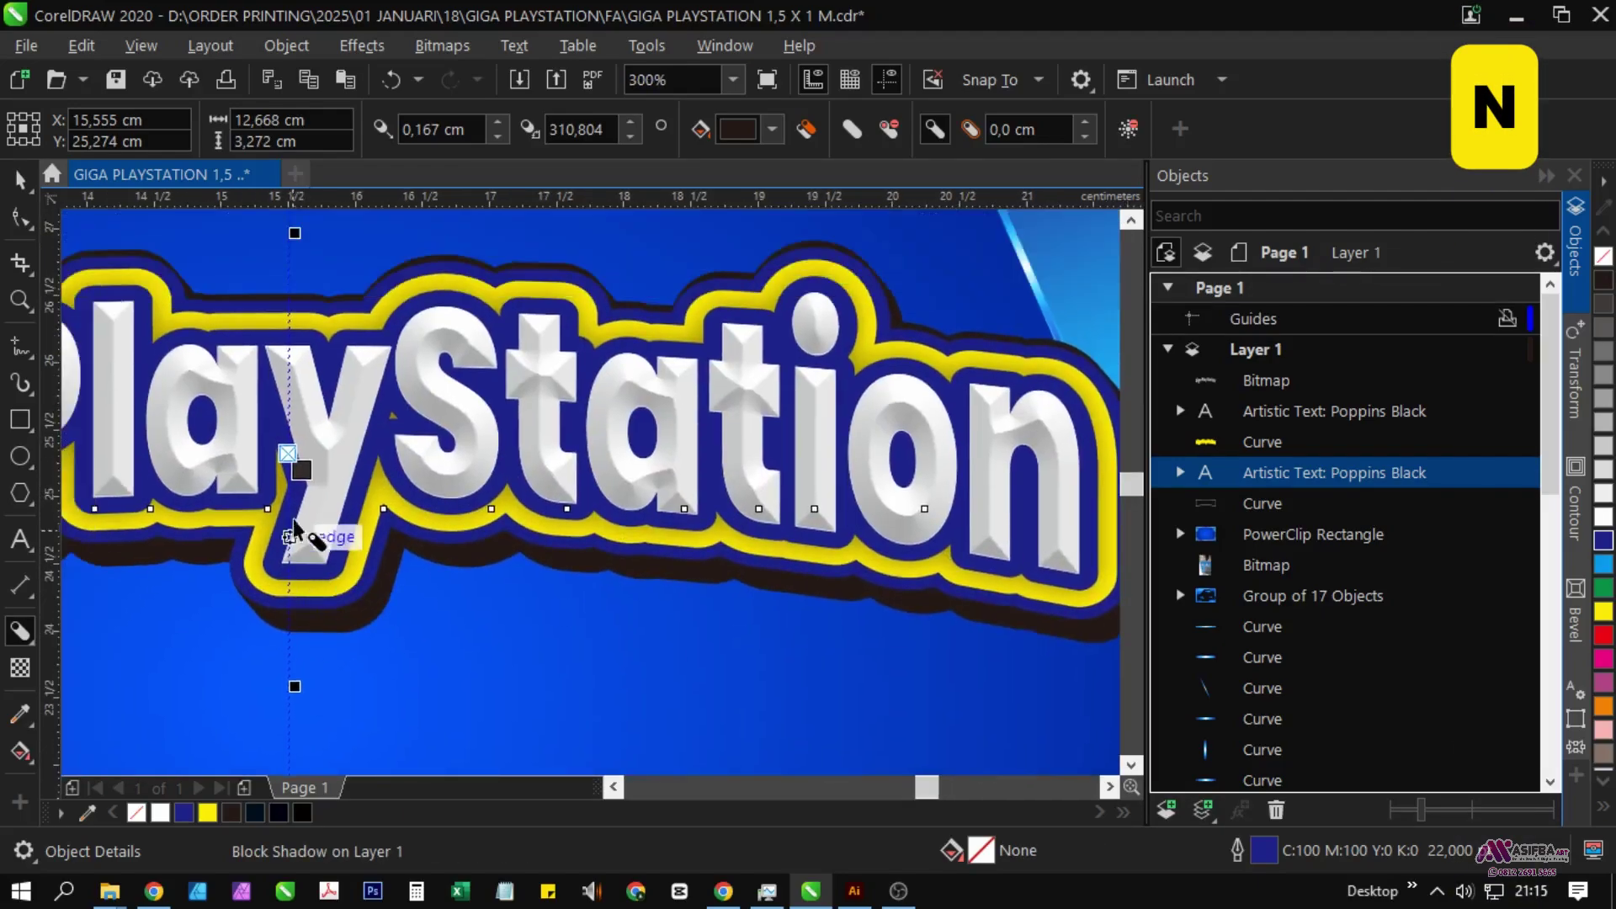
scroll(336, 396, up, 2)
scroll(325, 415, down, 2)
scroll(325, 415, down, 1)
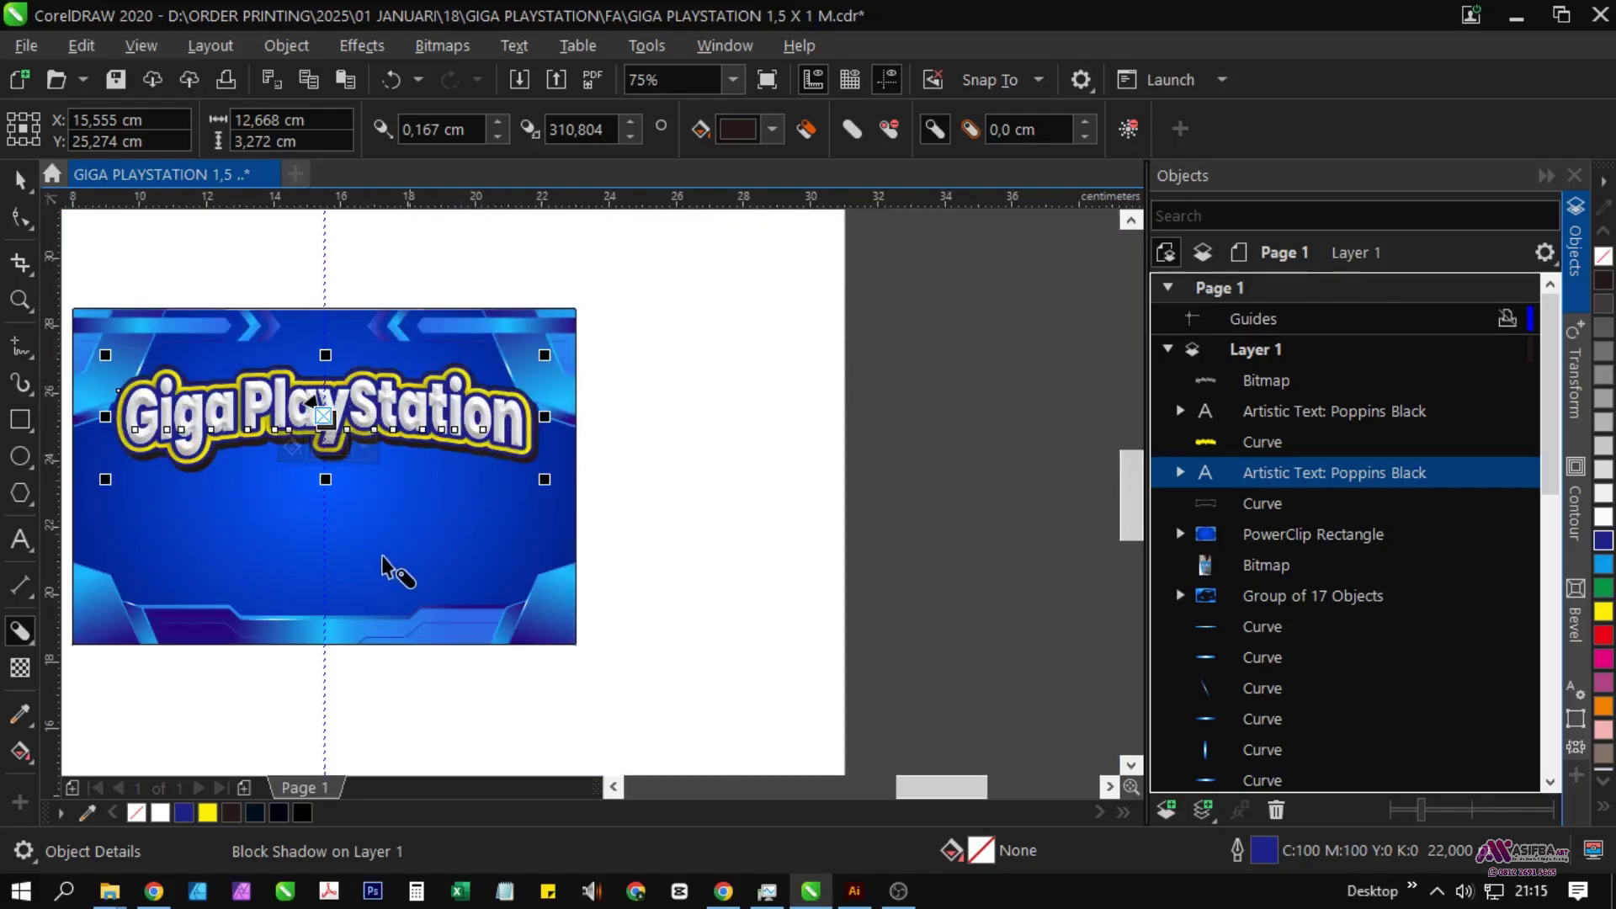
Step: Change the block shadow's colour to the dark blue of the title outline by sampling it from the colour palette
click(773, 130)
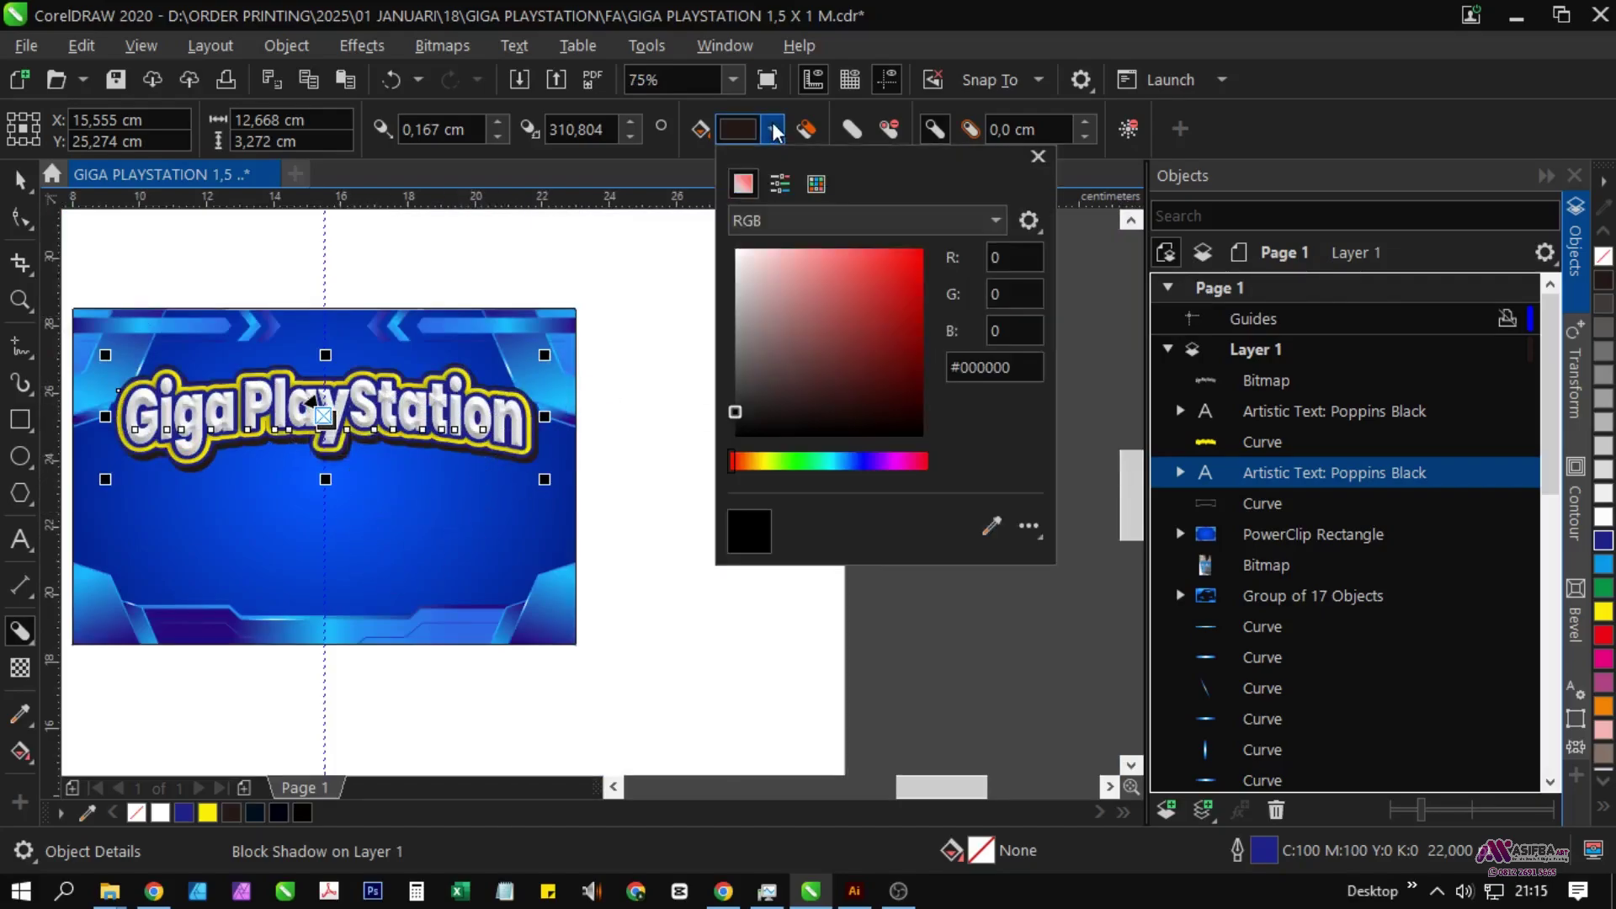
click(990, 530)
click(1604, 541)
click(642, 527)
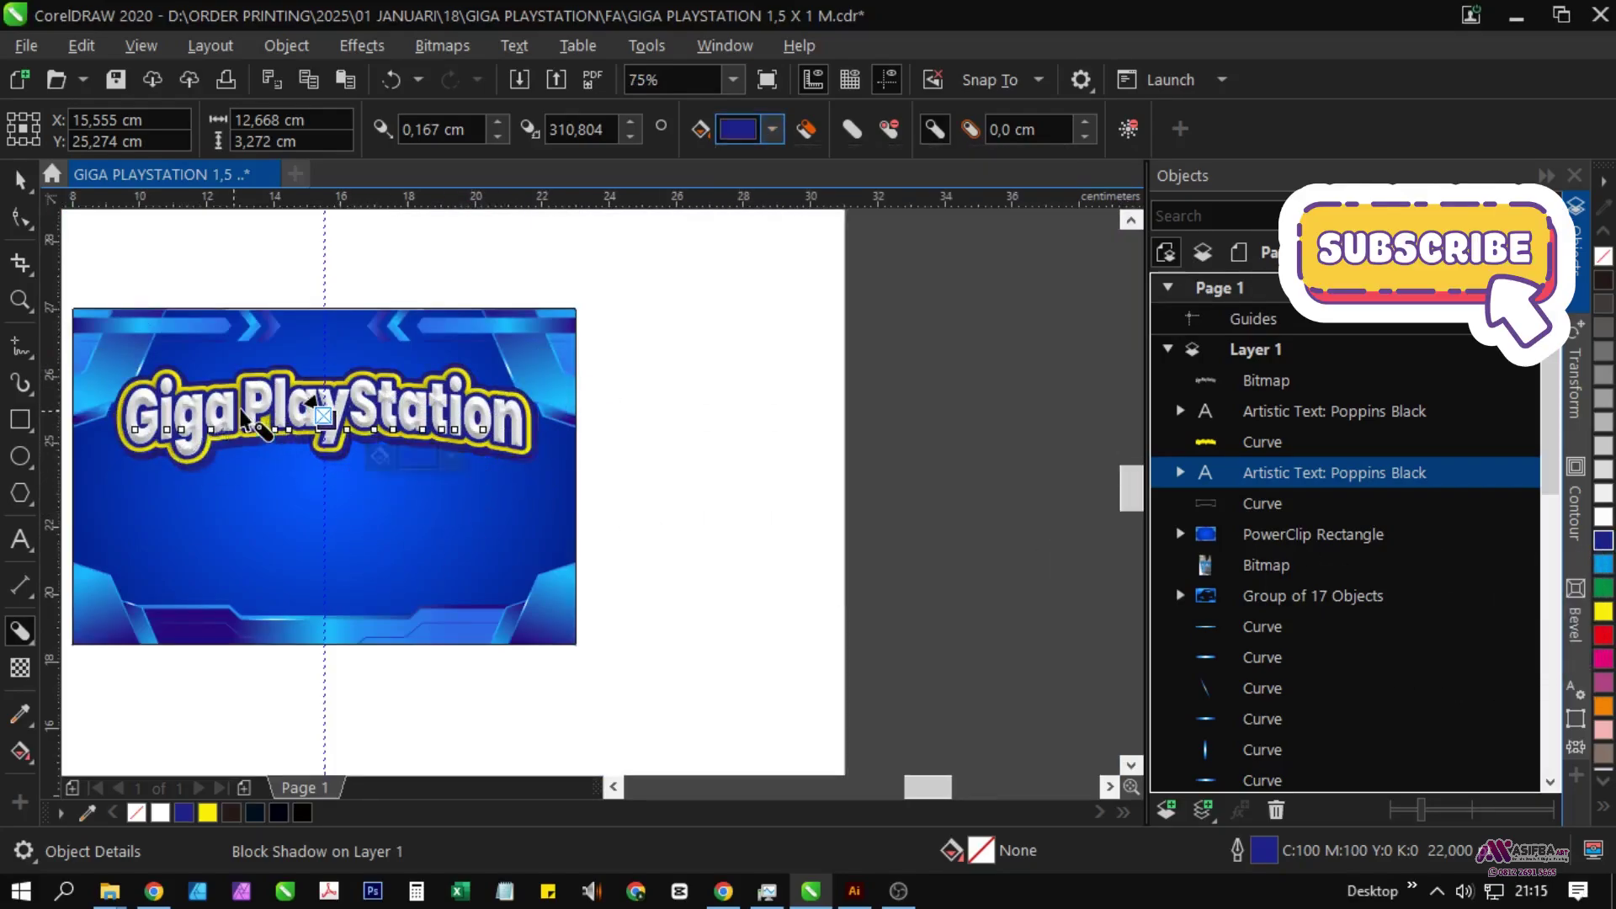
scroll(242, 413, up, 3)
scroll(390, 594, down, 3)
scroll(394, 556, up, 2)
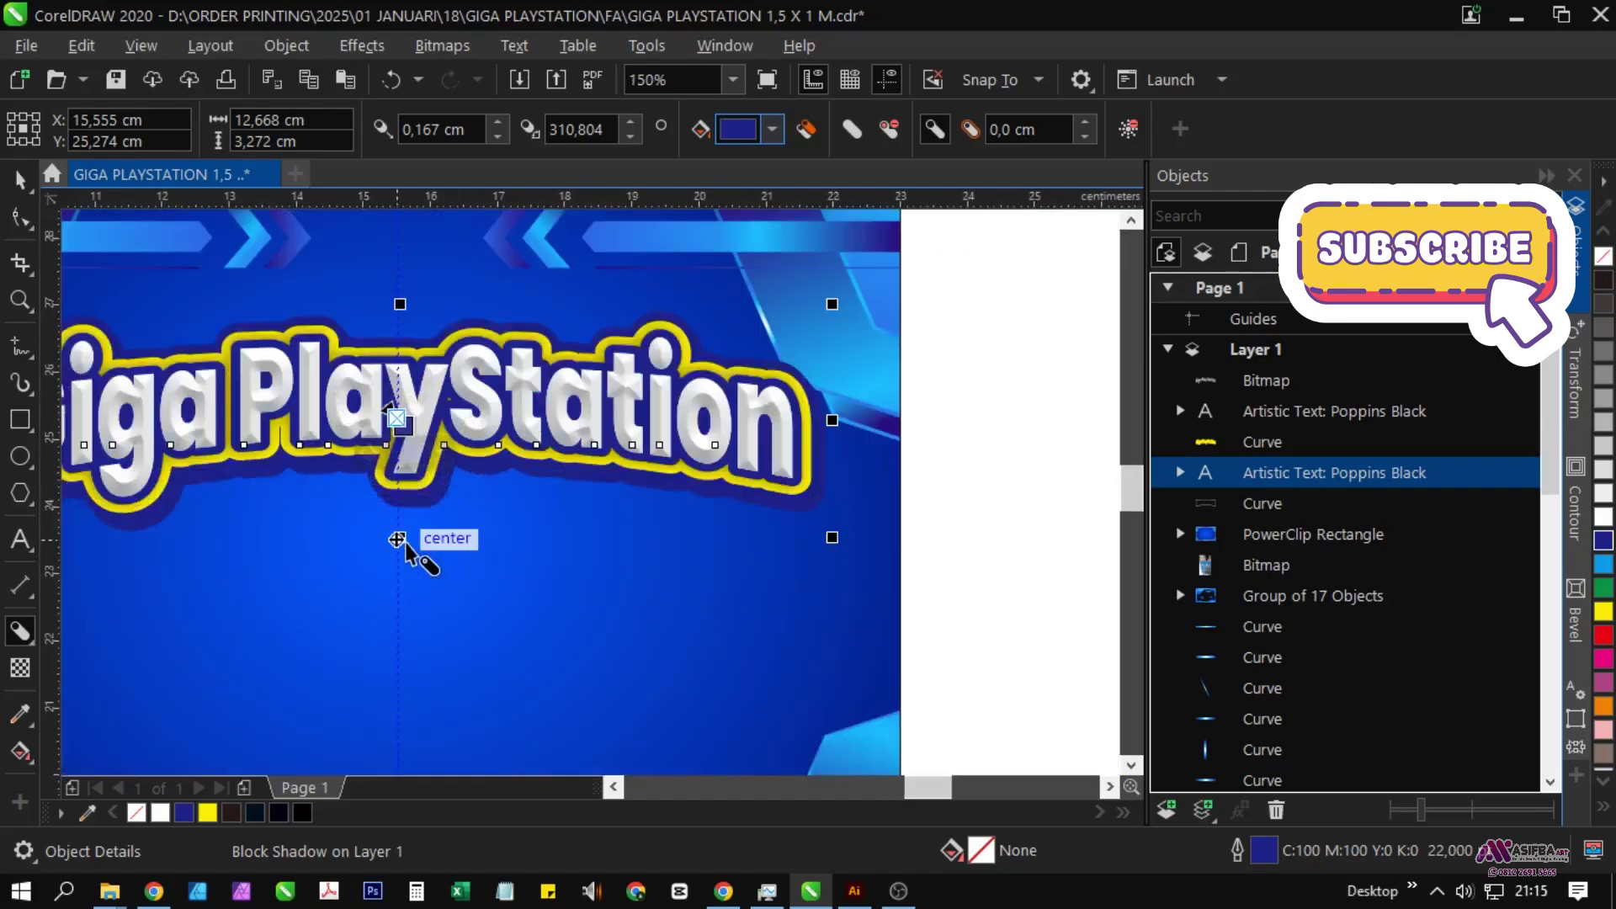
scroll(404, 542, down, 2)
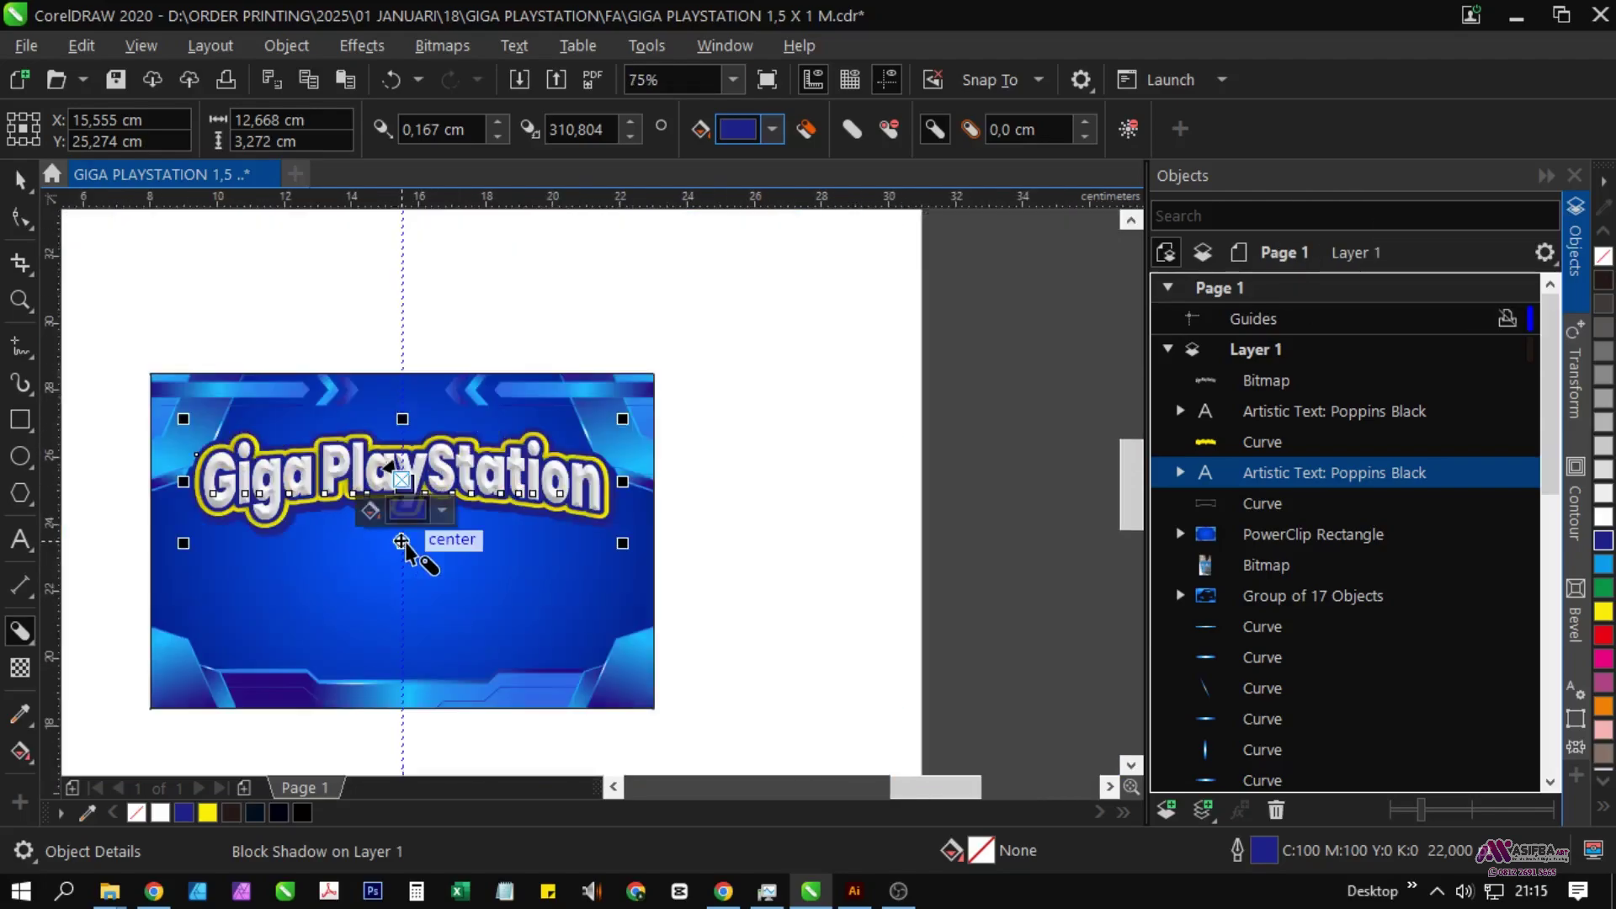
Step: Group all six objects that make up the Giga PlayStation title
key(space)
click(775, 711)
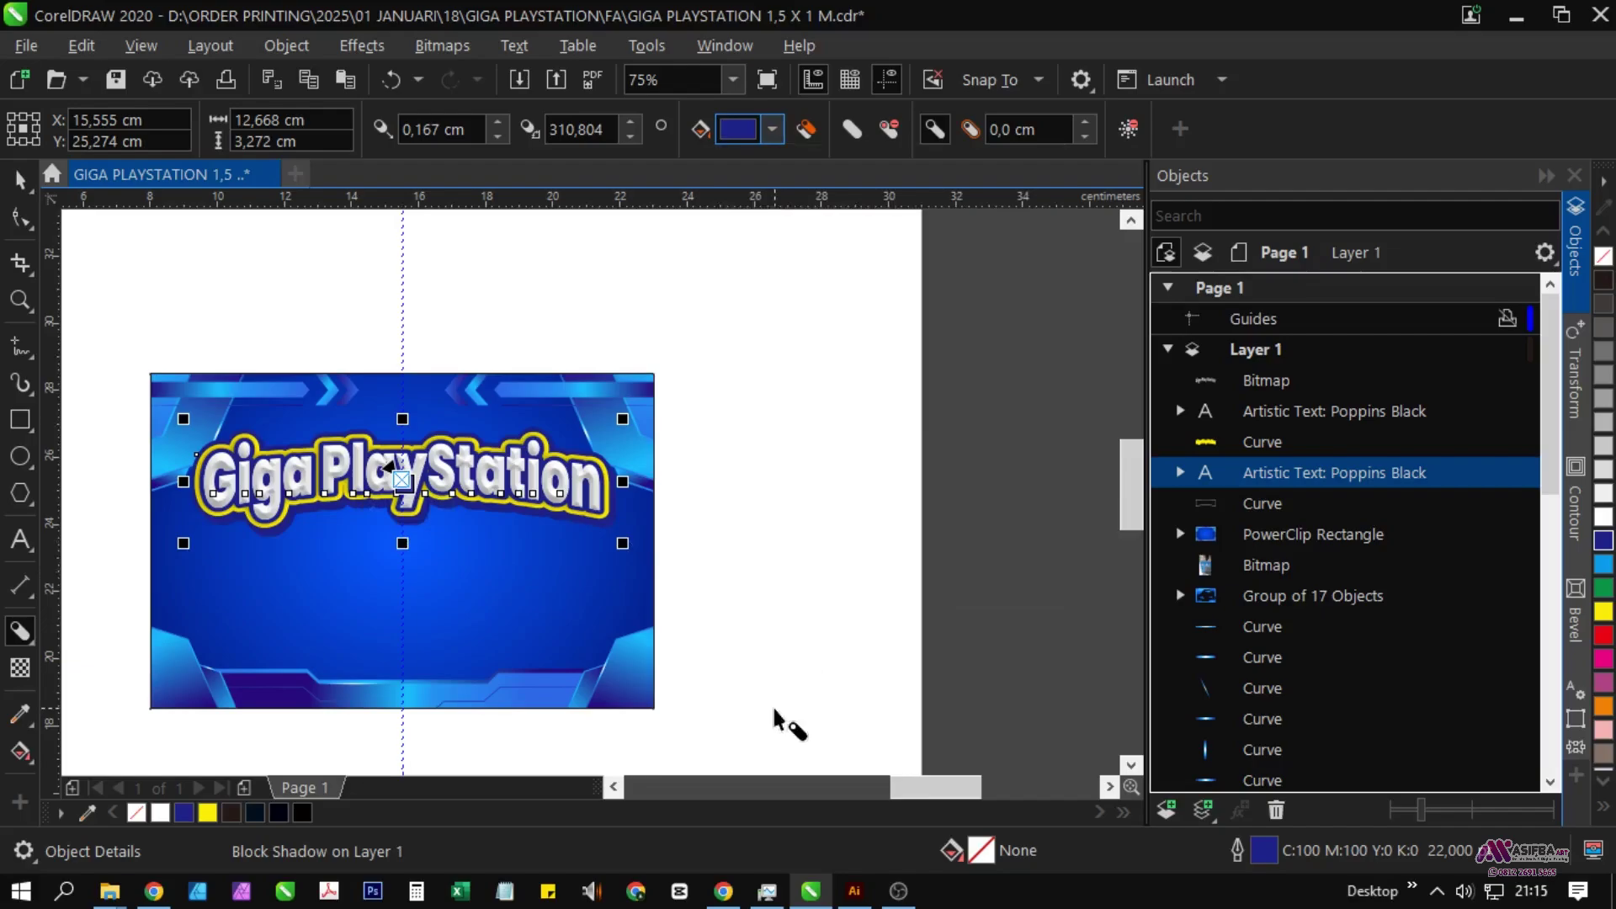
click(27, 176)
scroll(440, 534, up, 1)
drag(441, 534, 552, 505)
scroll(498, 532, down, 1)
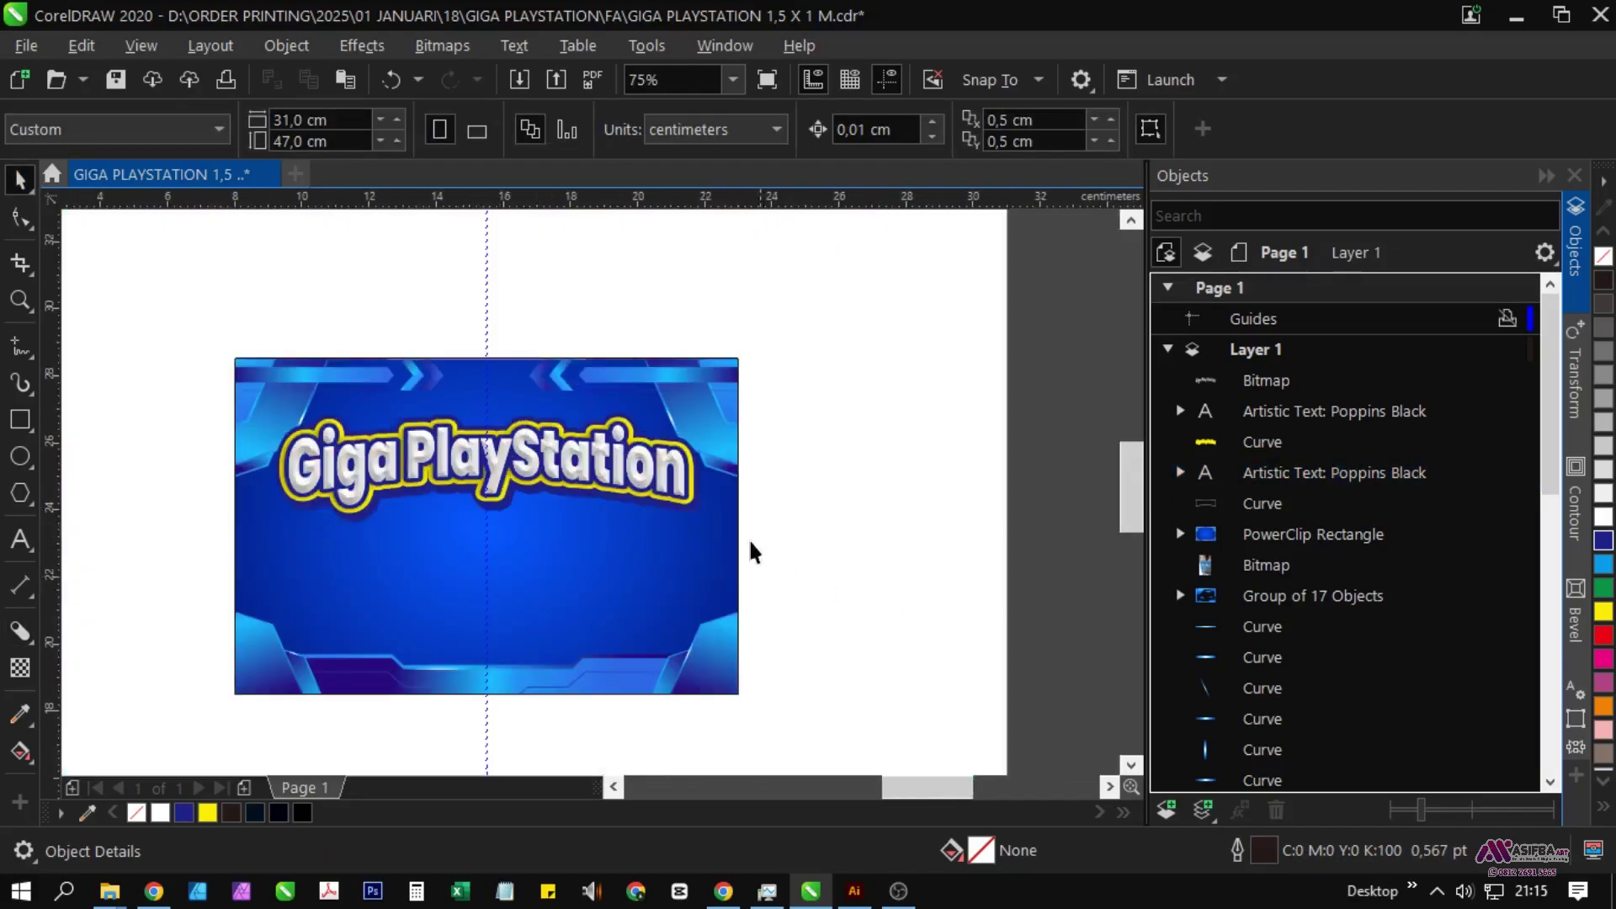
drag(227, 391, 230, 388)
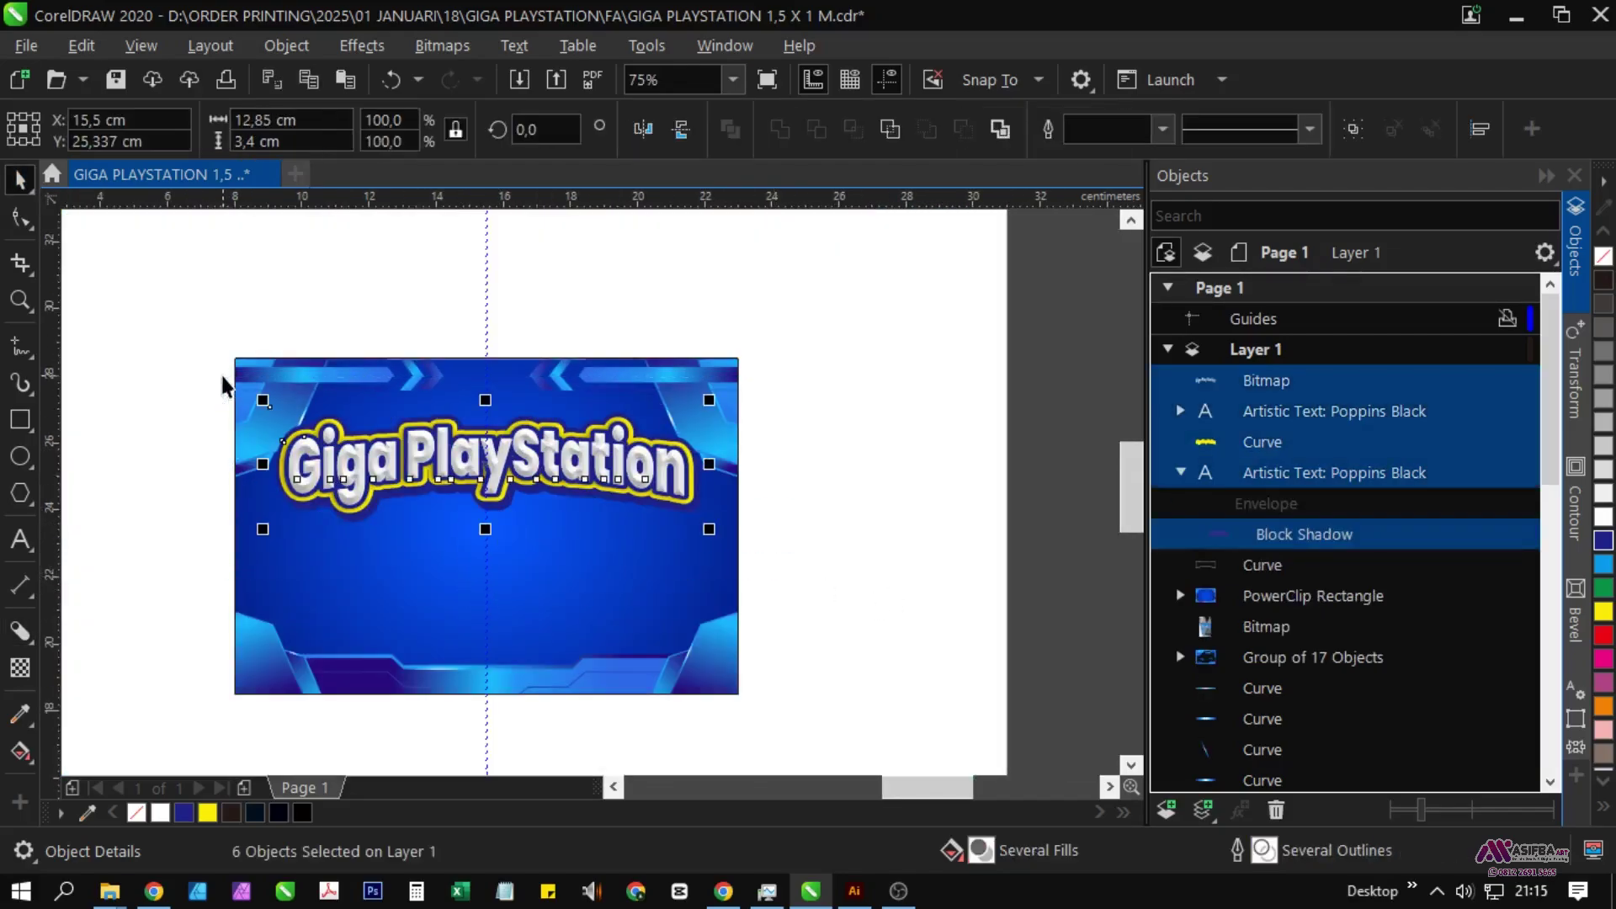
key(ctrl+g)
Step: Delete the vertical guideline through the banner's centre and save the document
shift+click(458, 618)
key(Escape)
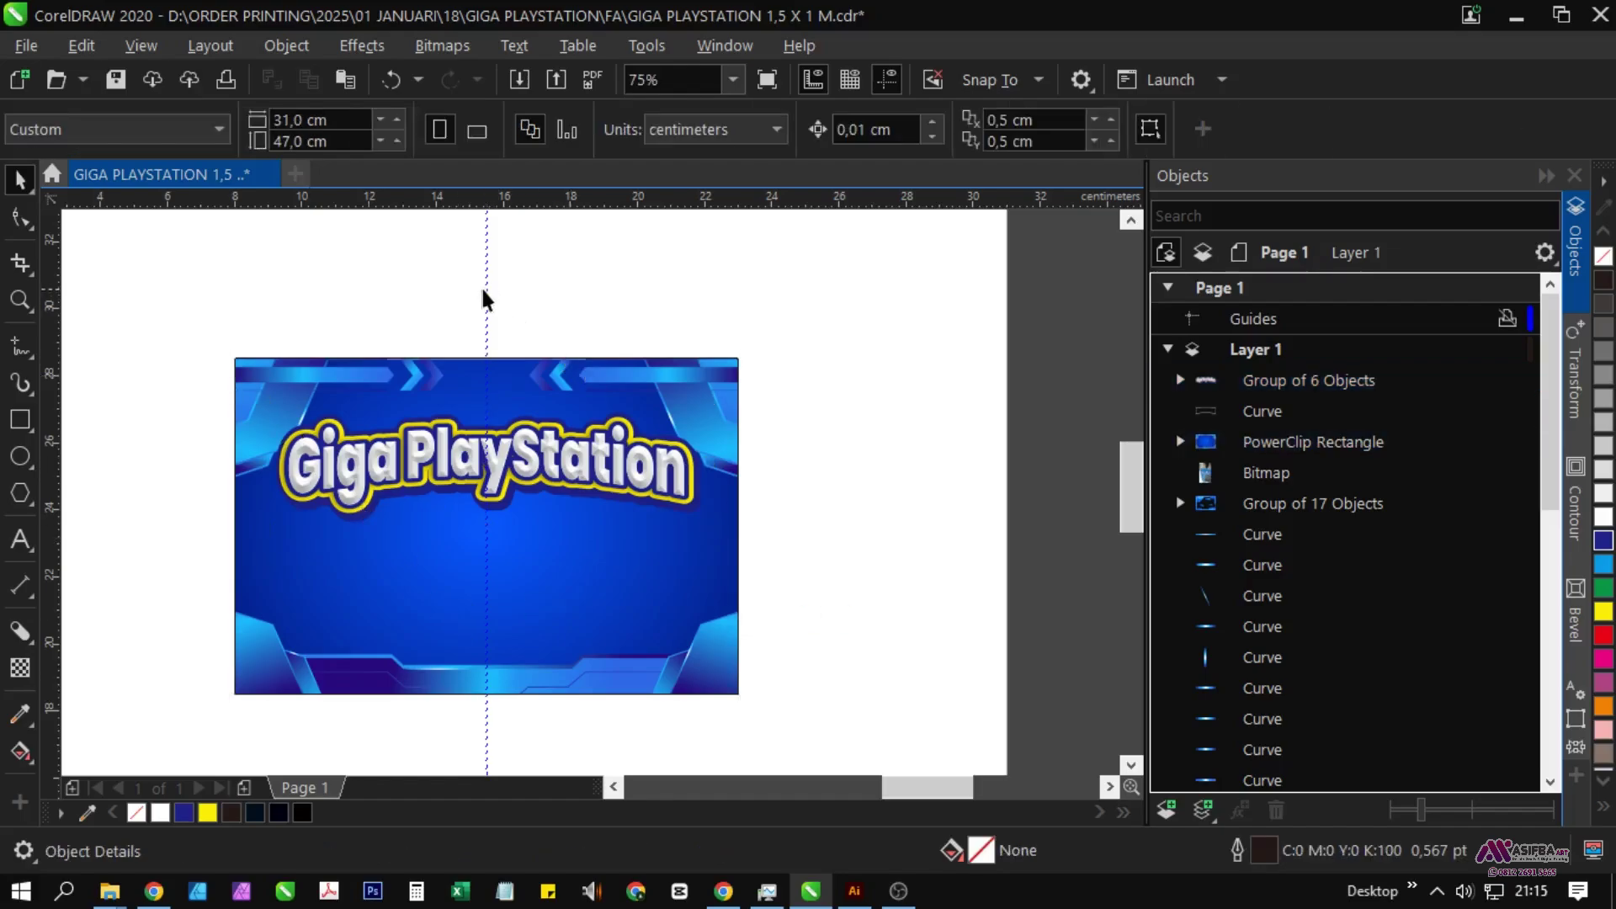
key(Delete)
scroll(573, 513, up, 1)
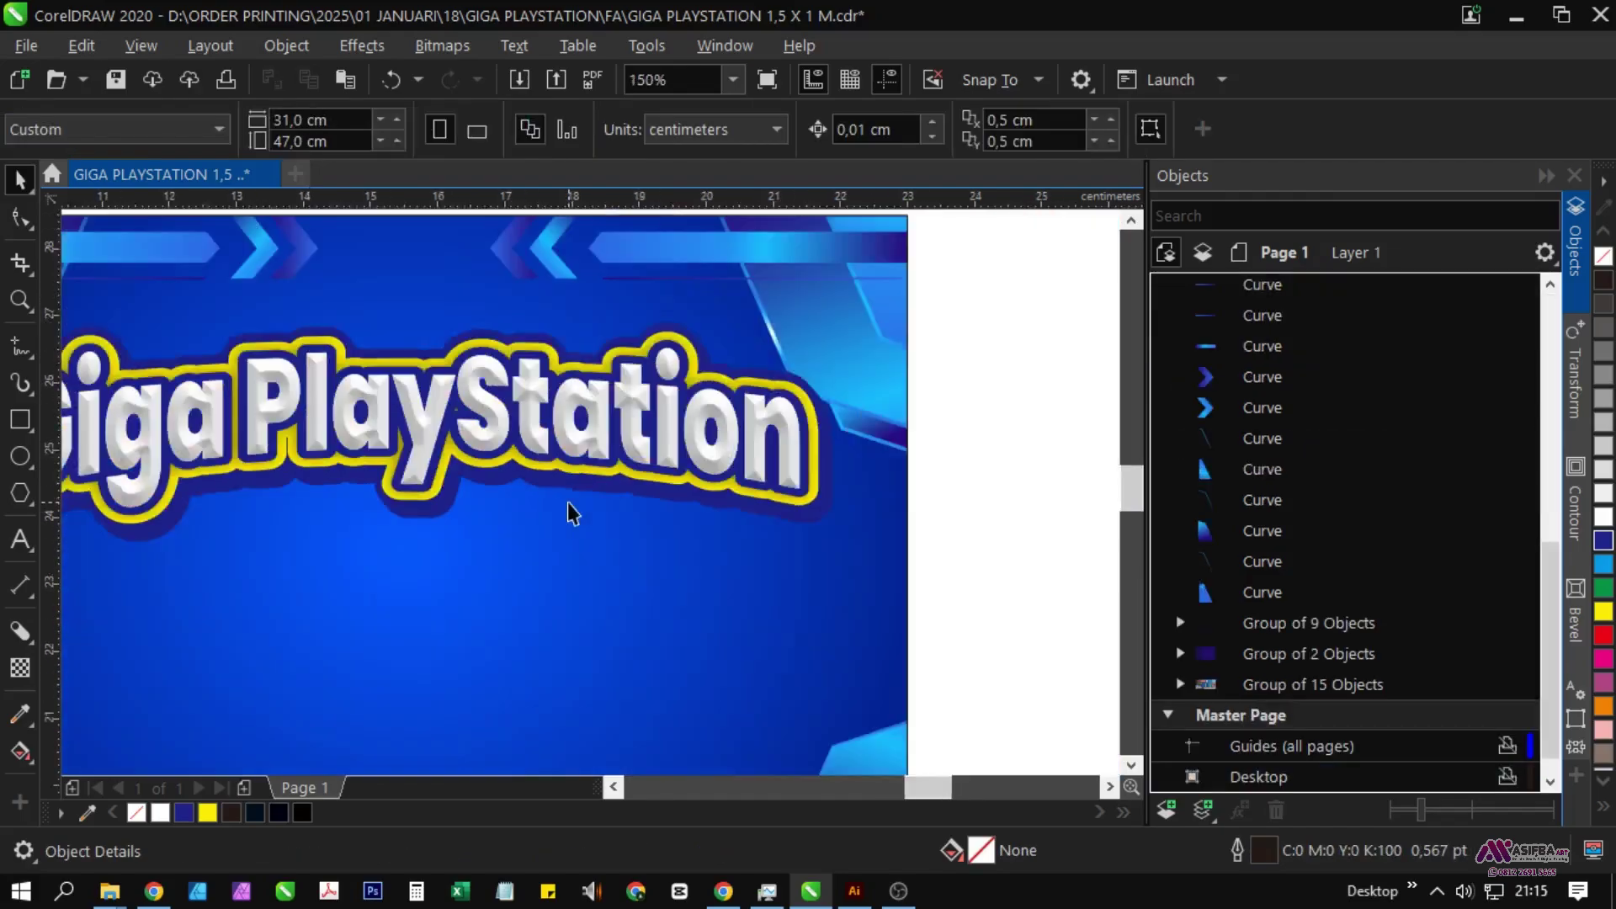
scroll(571, 513, down, 2)
scroll(1334, 502, up, 10)
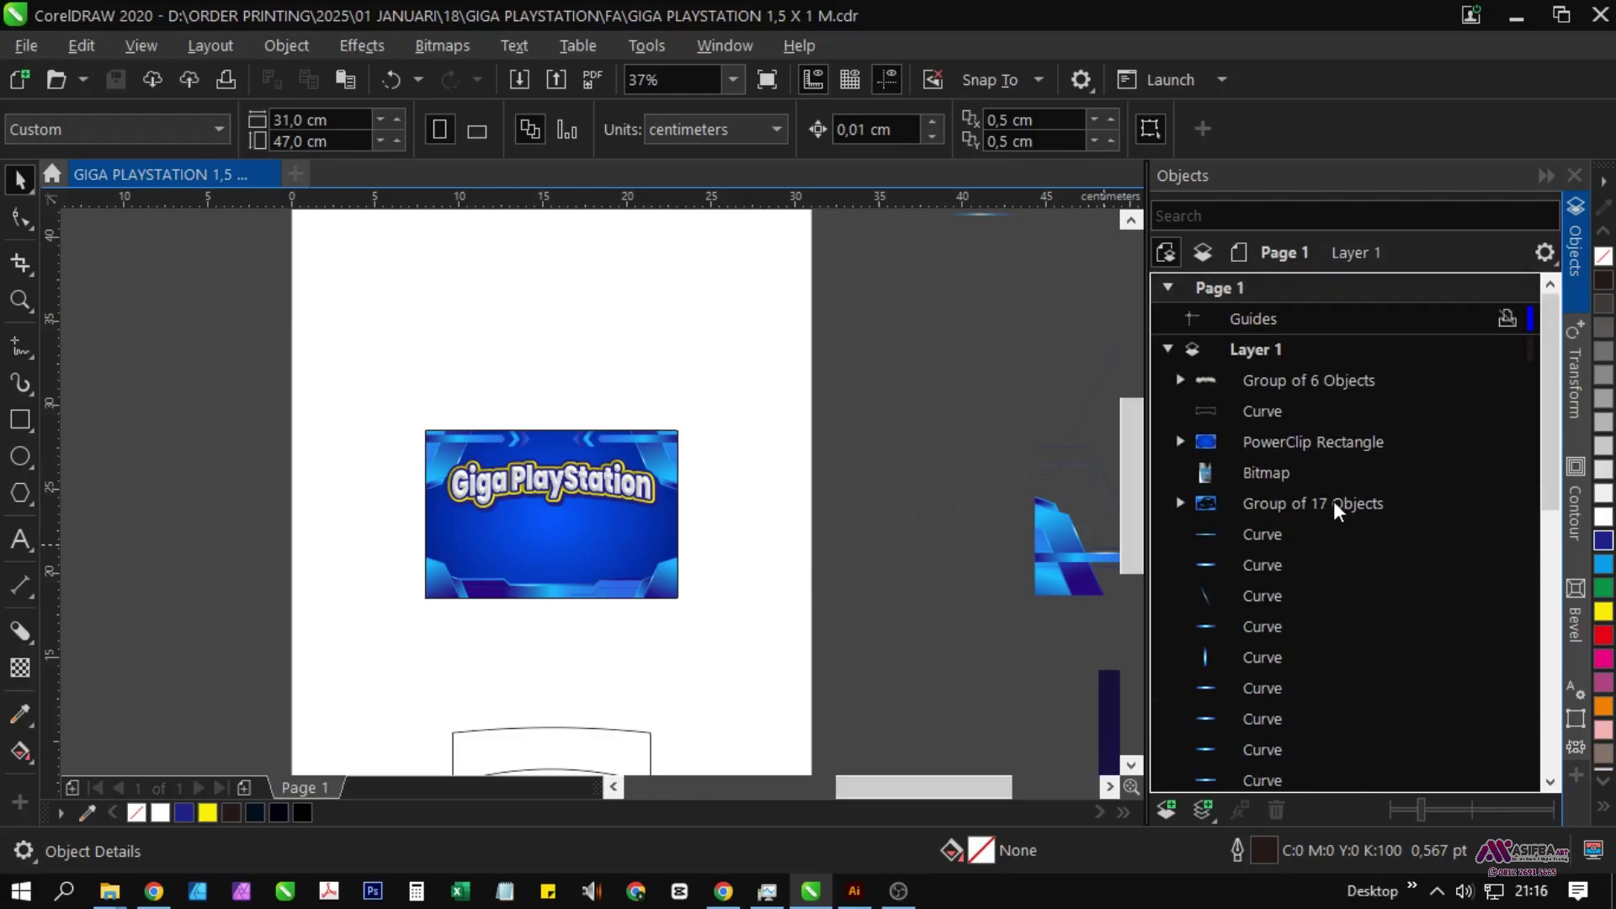
Step: Ungroup the title and break the block shadow apart from the rearmost title text
click(1309, 381)
click(1042, 129)
click(1300, 564)
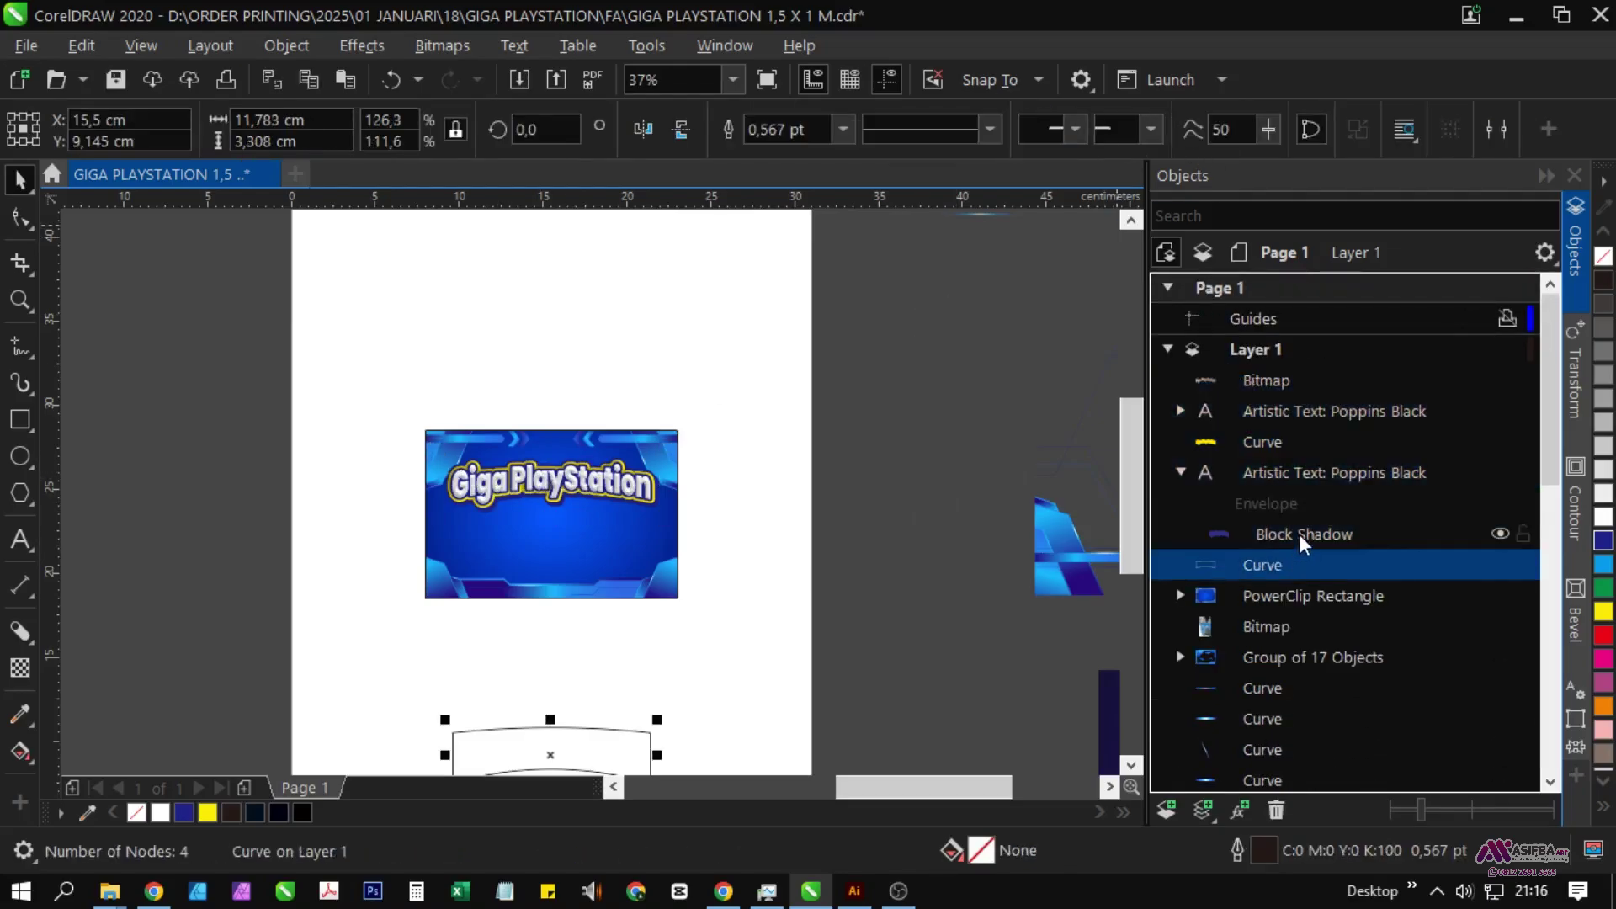
click(1300, 534)
key(ctrl+k)
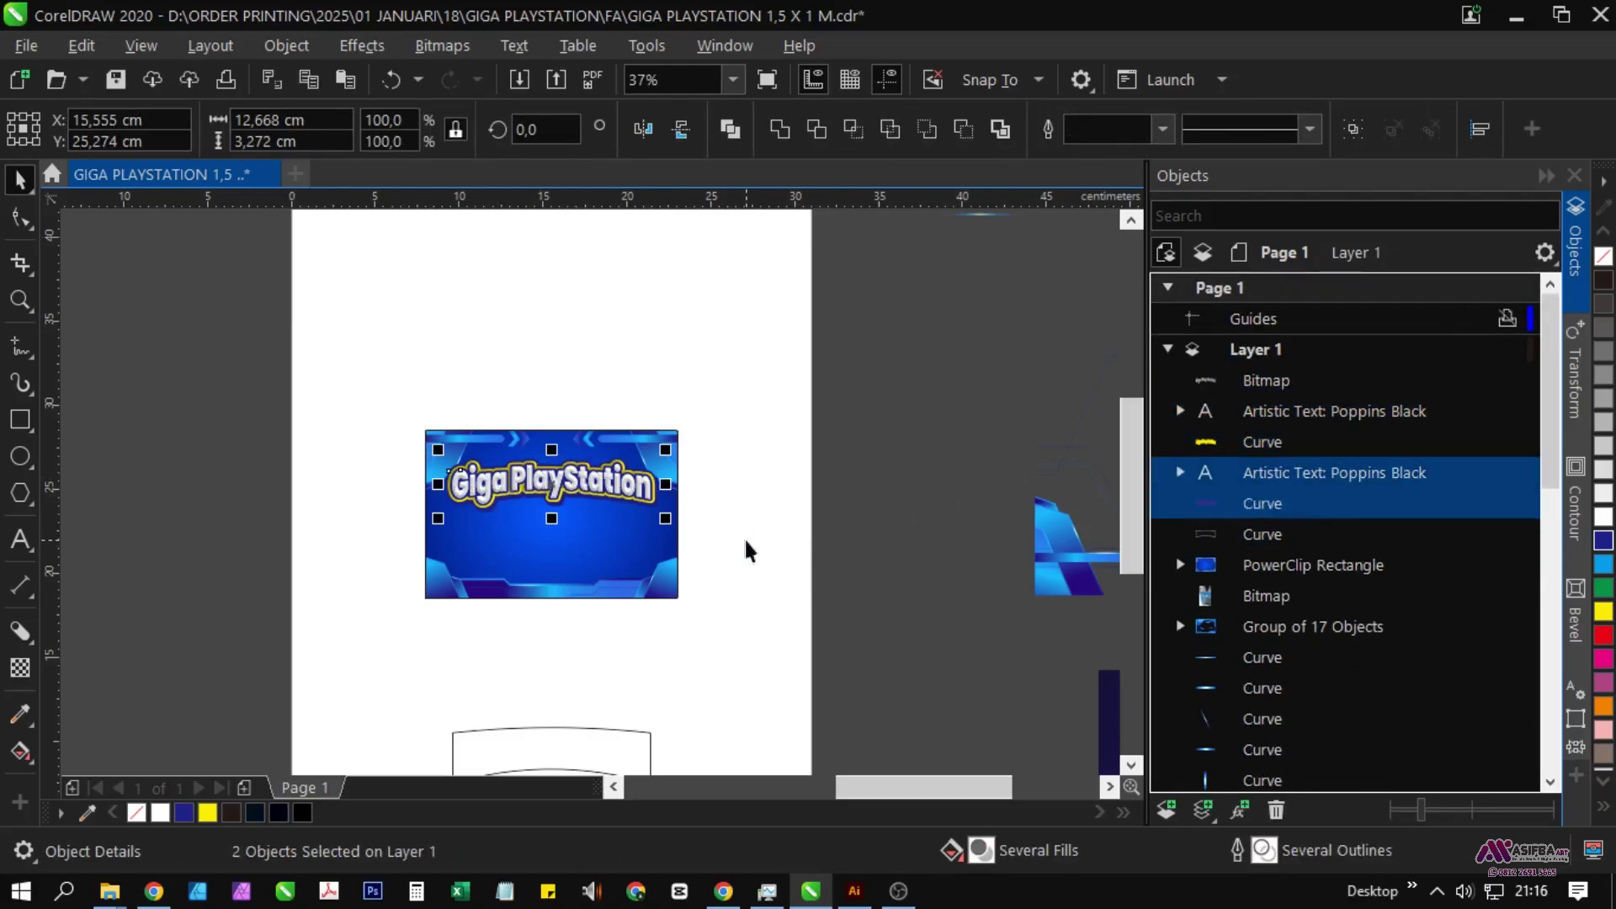
Step: Add a drop shadow with direction 270, opacity 50 and feathering 15 to the separated dark blue shadow curve behind the title
click(1279, 515)
scroll(559, 516, up, 2)
click(21, 631)
click(103, 635)
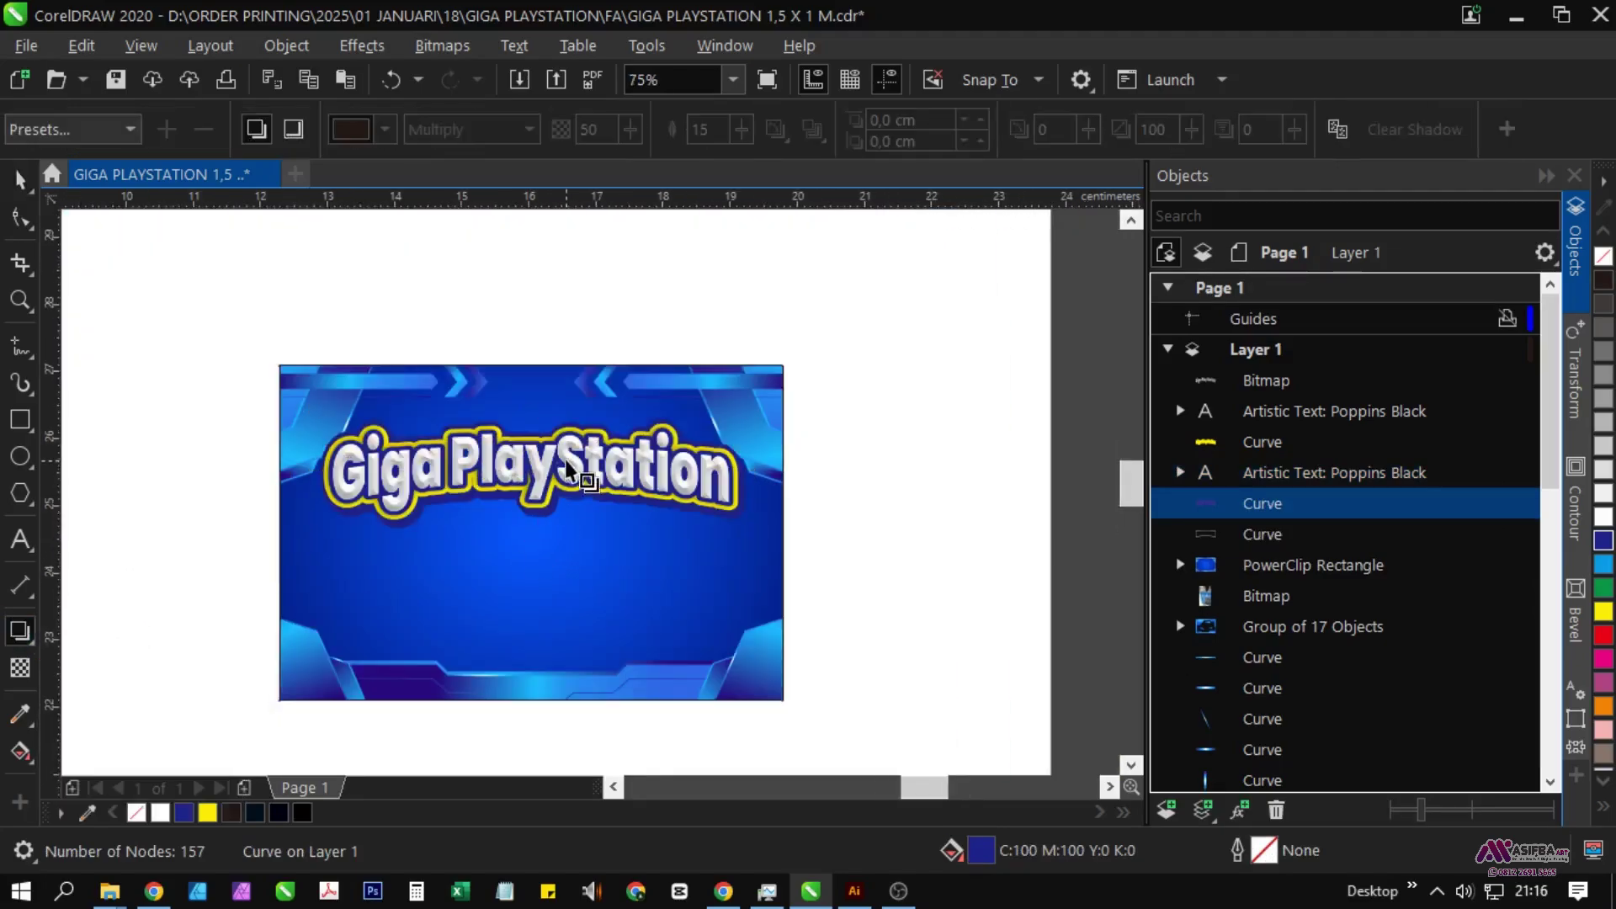
scroll(568, 471, up, 2)
drag(500, 378, 496, 589)
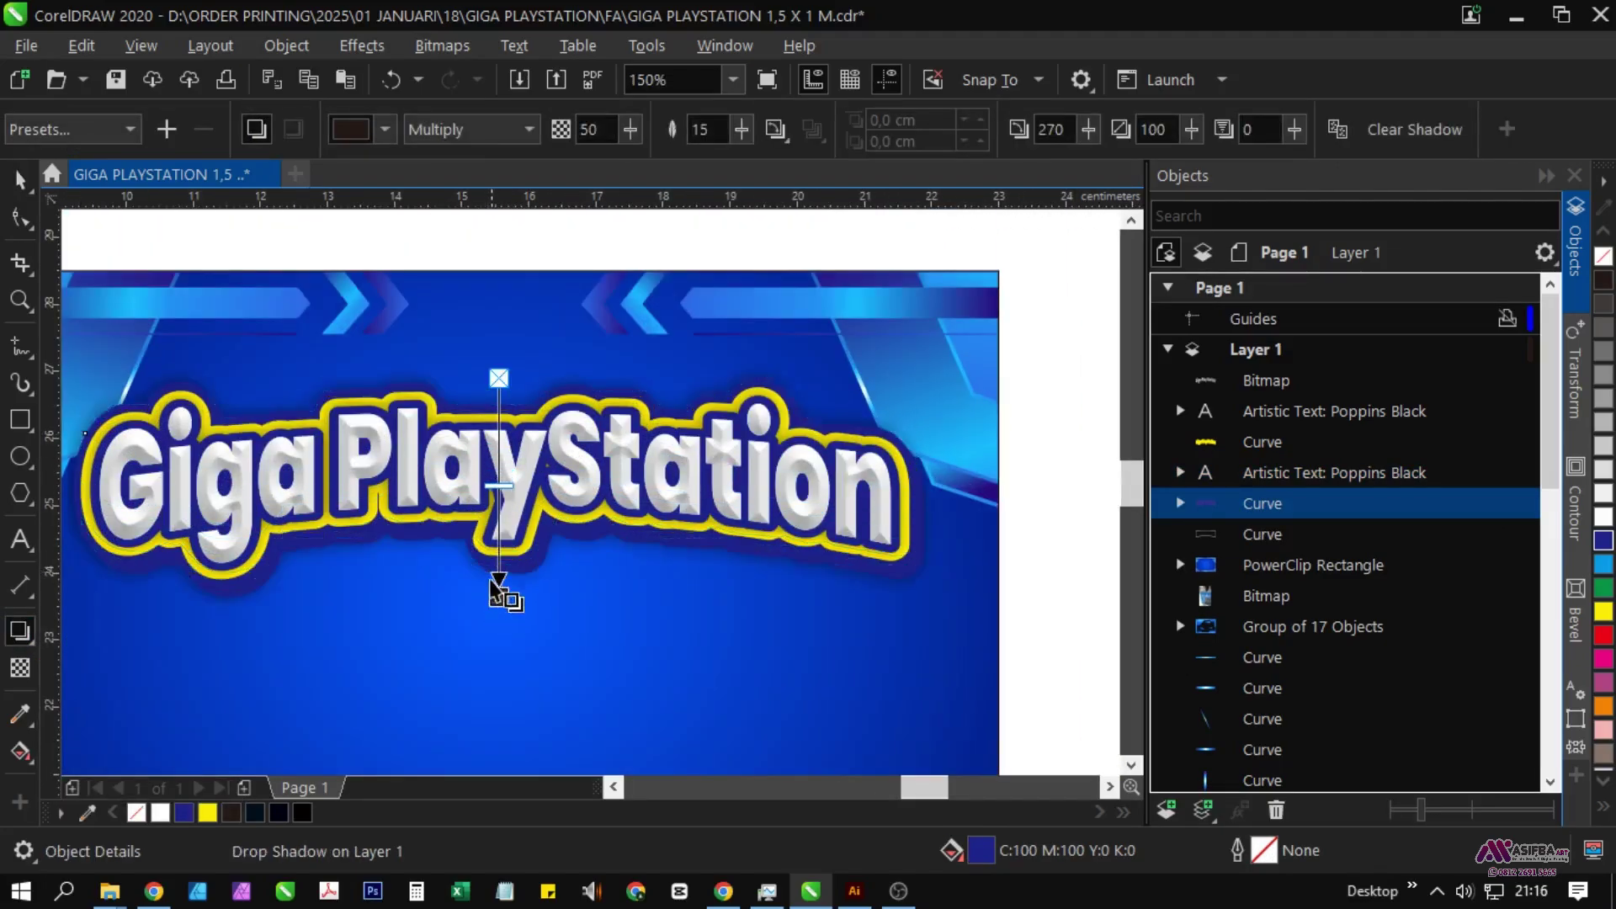
Step: Set the drop shadow's colour to white and its merge mode to Normal
click(385, 130)
click(433, 293)
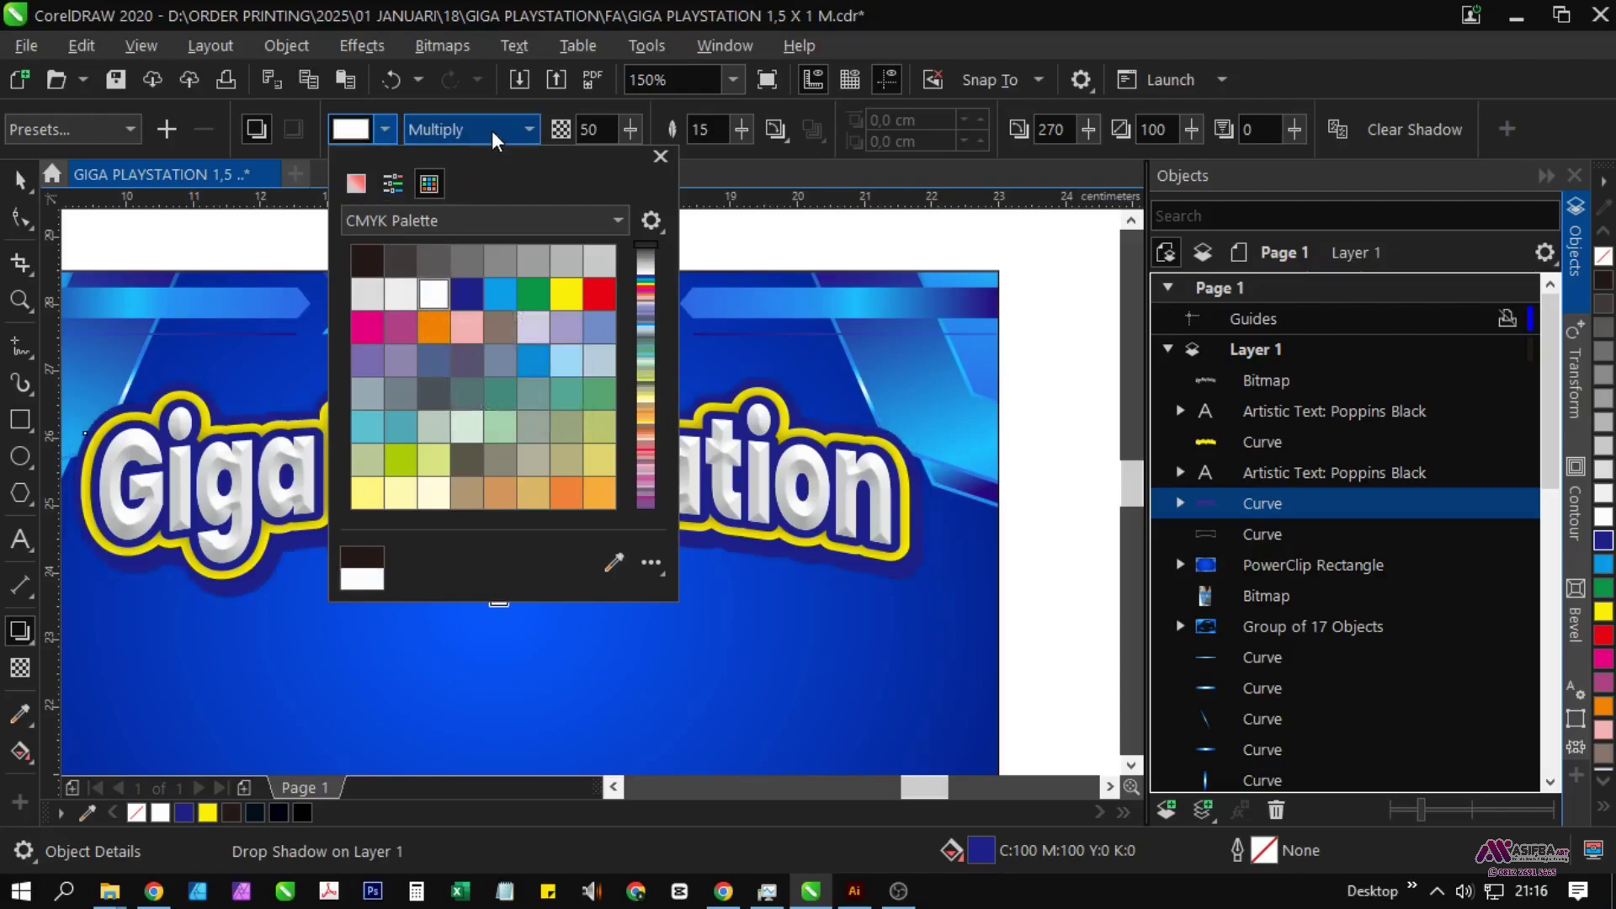
click(471, 129)
click(480, 155)
scroll(237, 403, down, 2)
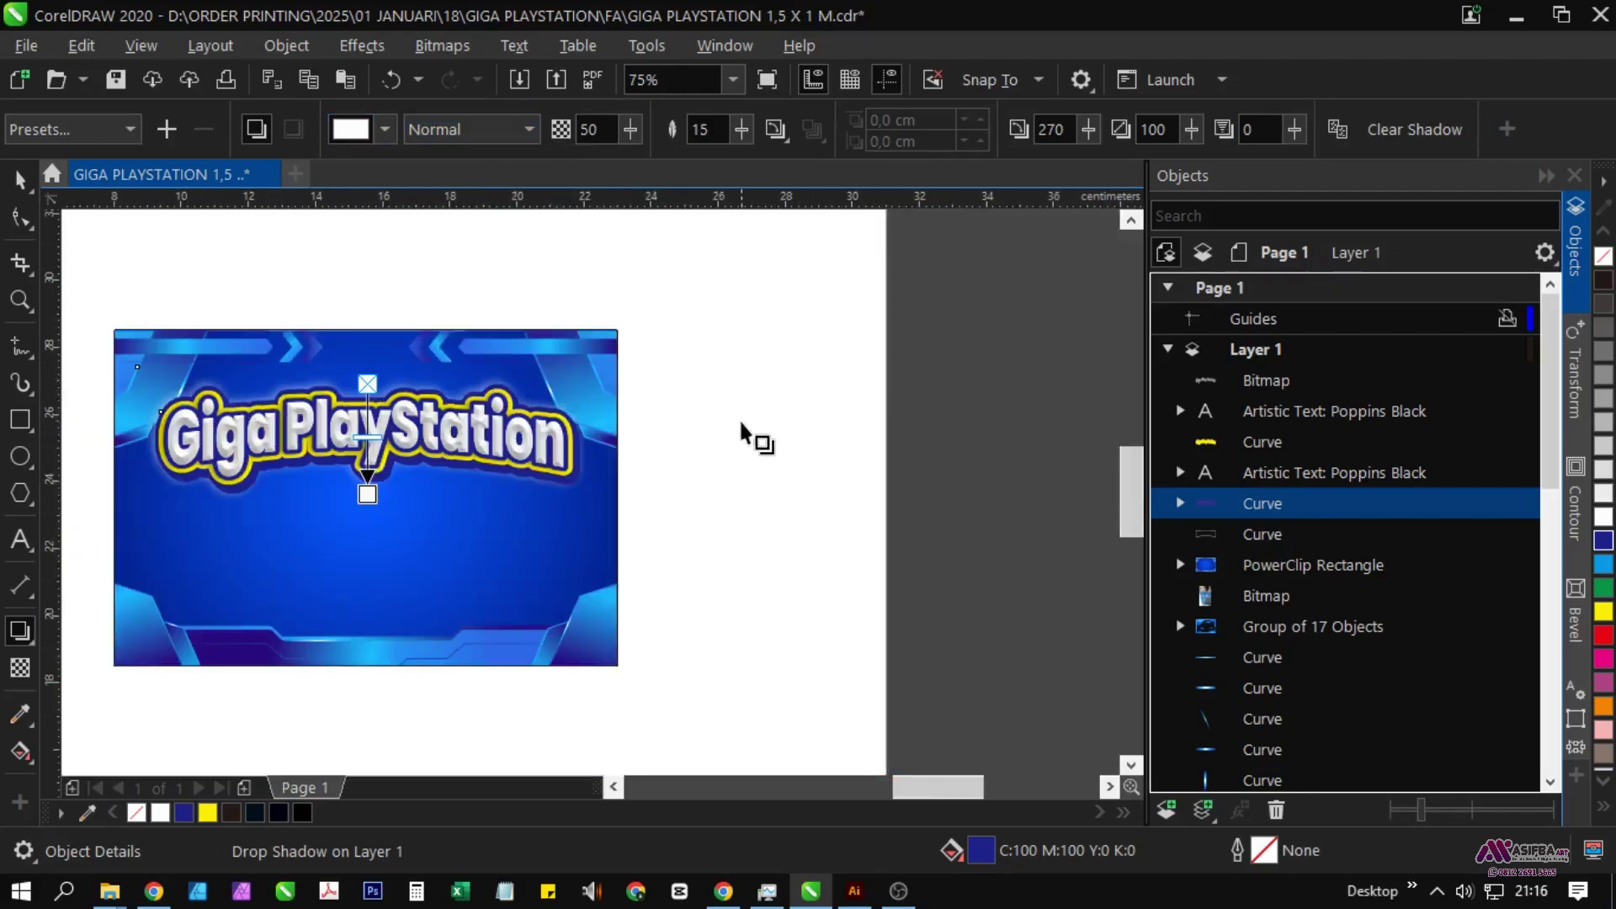
click(764, 423)
key(space)
Step: Try moving the front and rearmost title text copies away from the title, undoing each move
scroll(296, 388, up, 2)
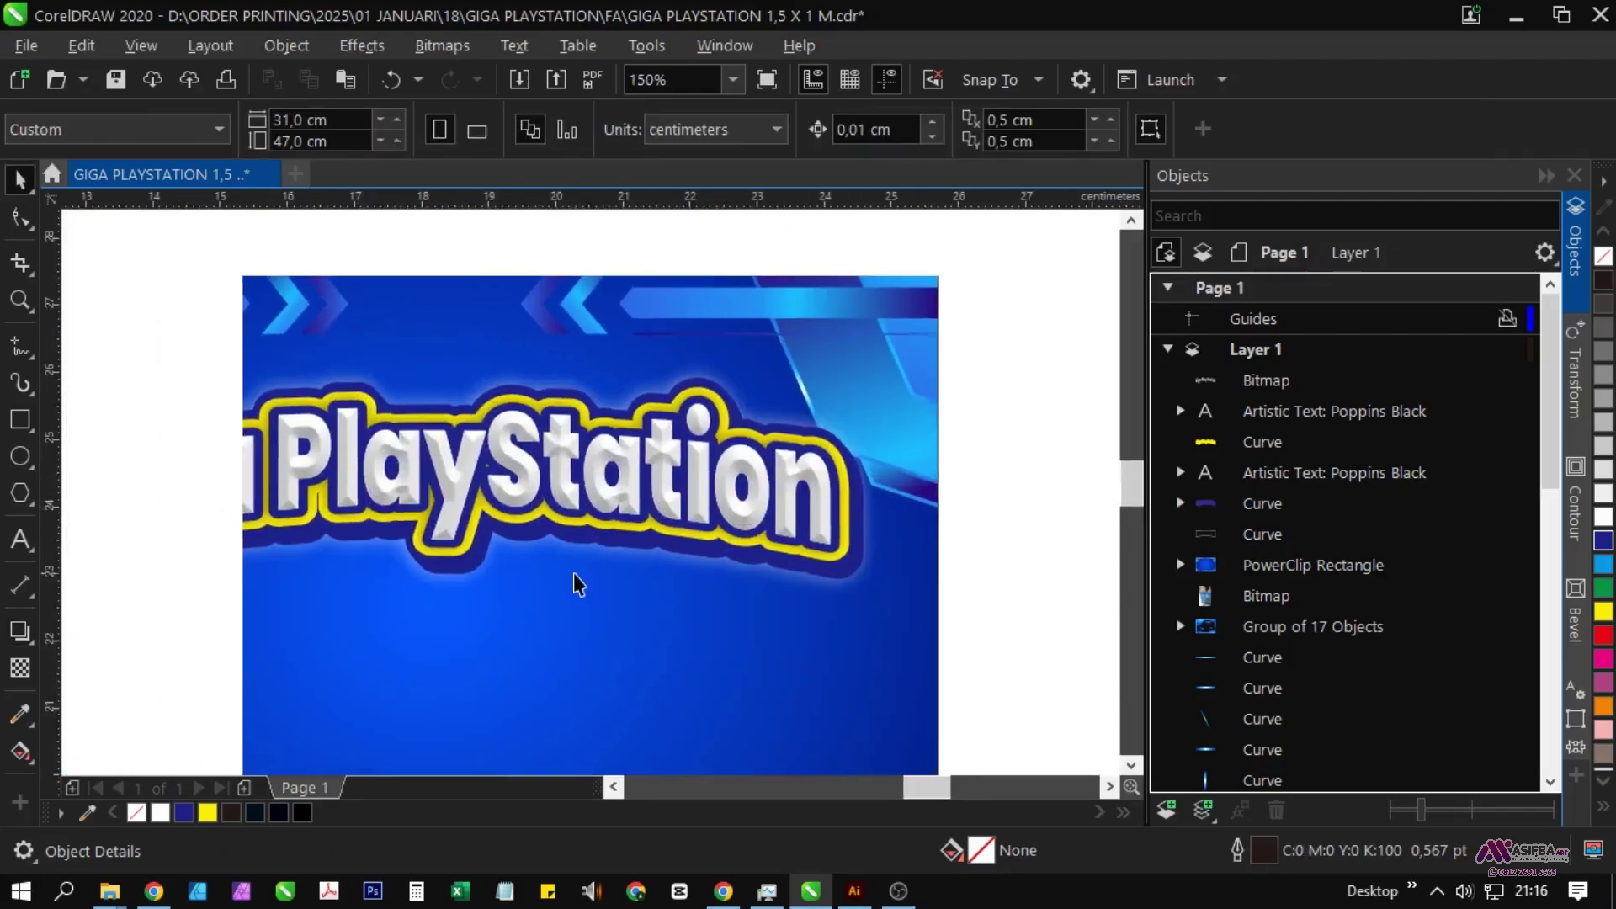
click(467, 578)
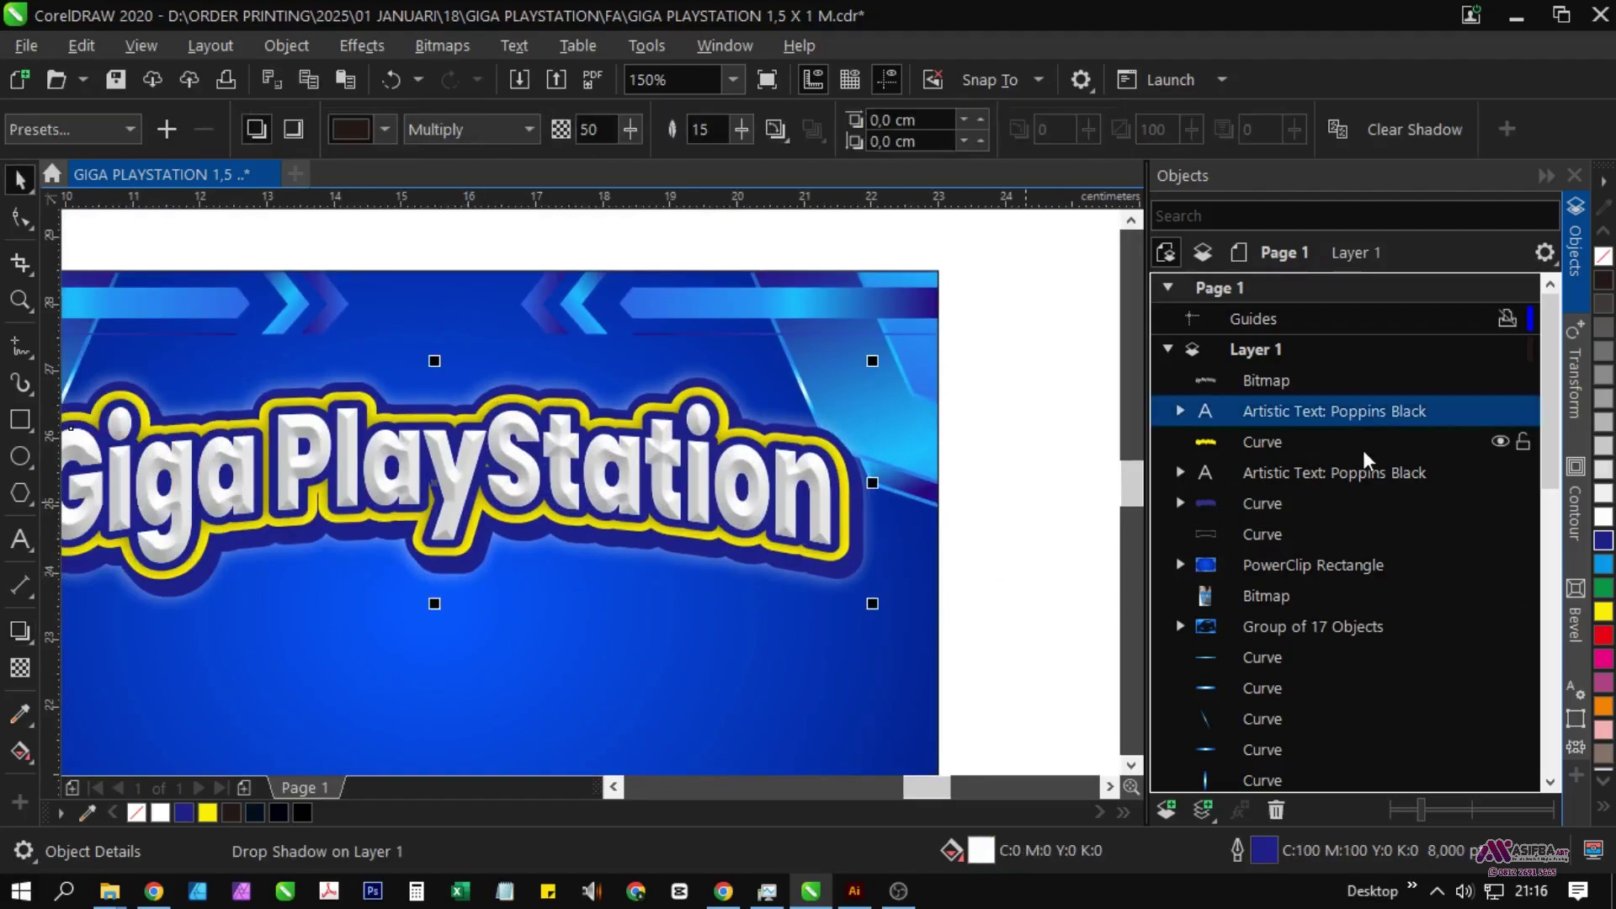
scroll(1360, 463, down, 1)
click(1004, 506)
drag(850, 573, 877, 659)
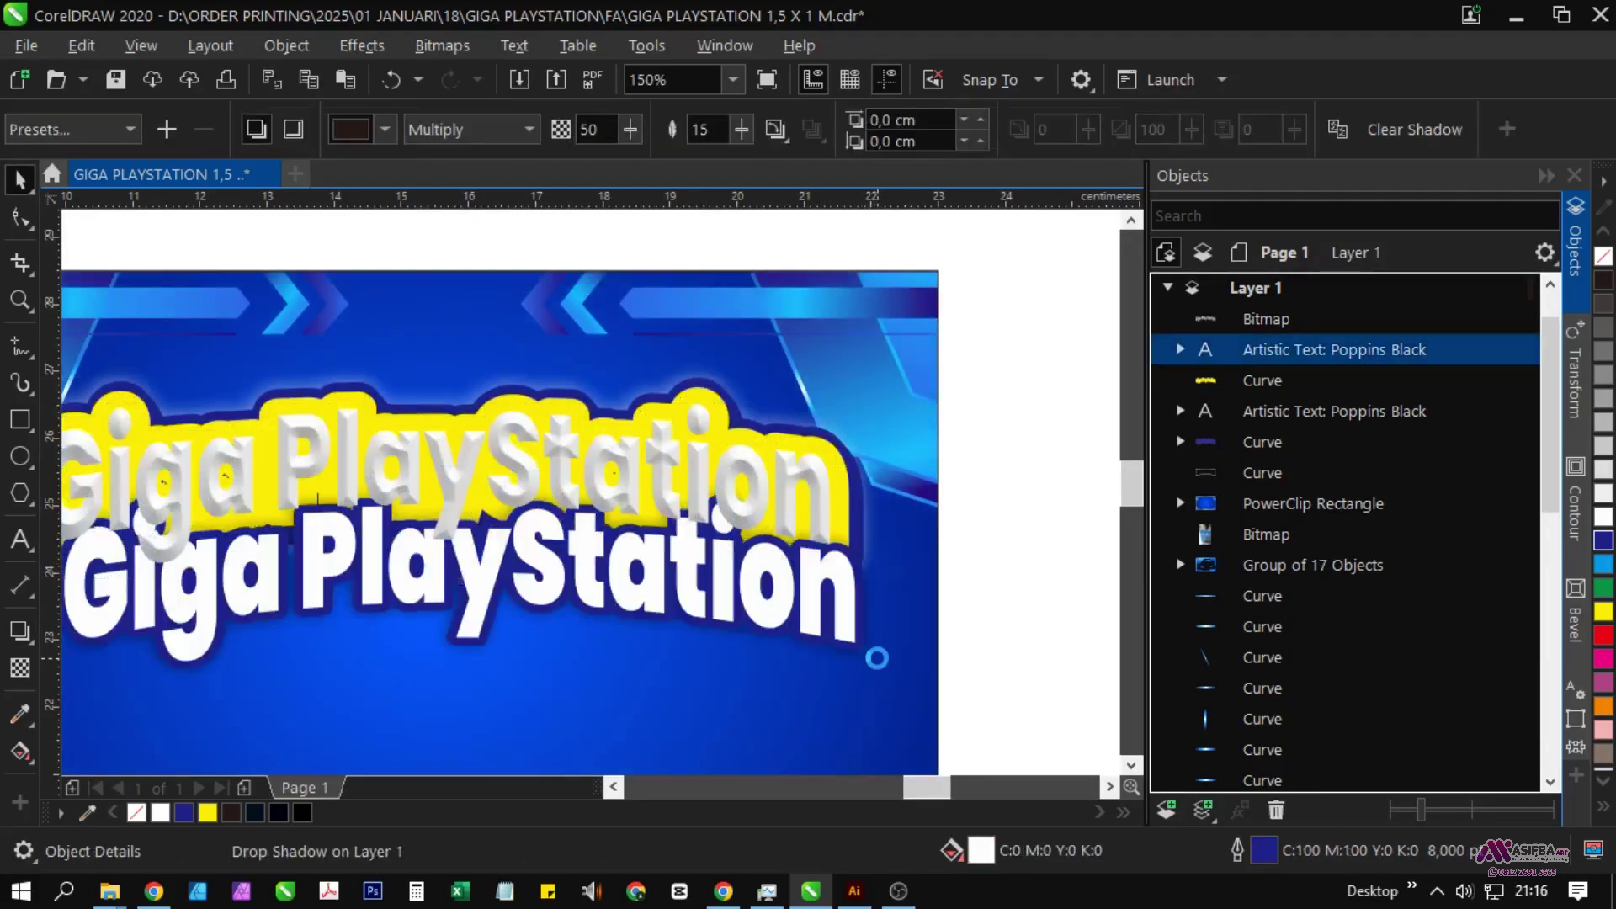
key(ctrl+z)
click(1335, 414)
scroll(703, 593, down, 1)
scroll(705, 601, down, 2)
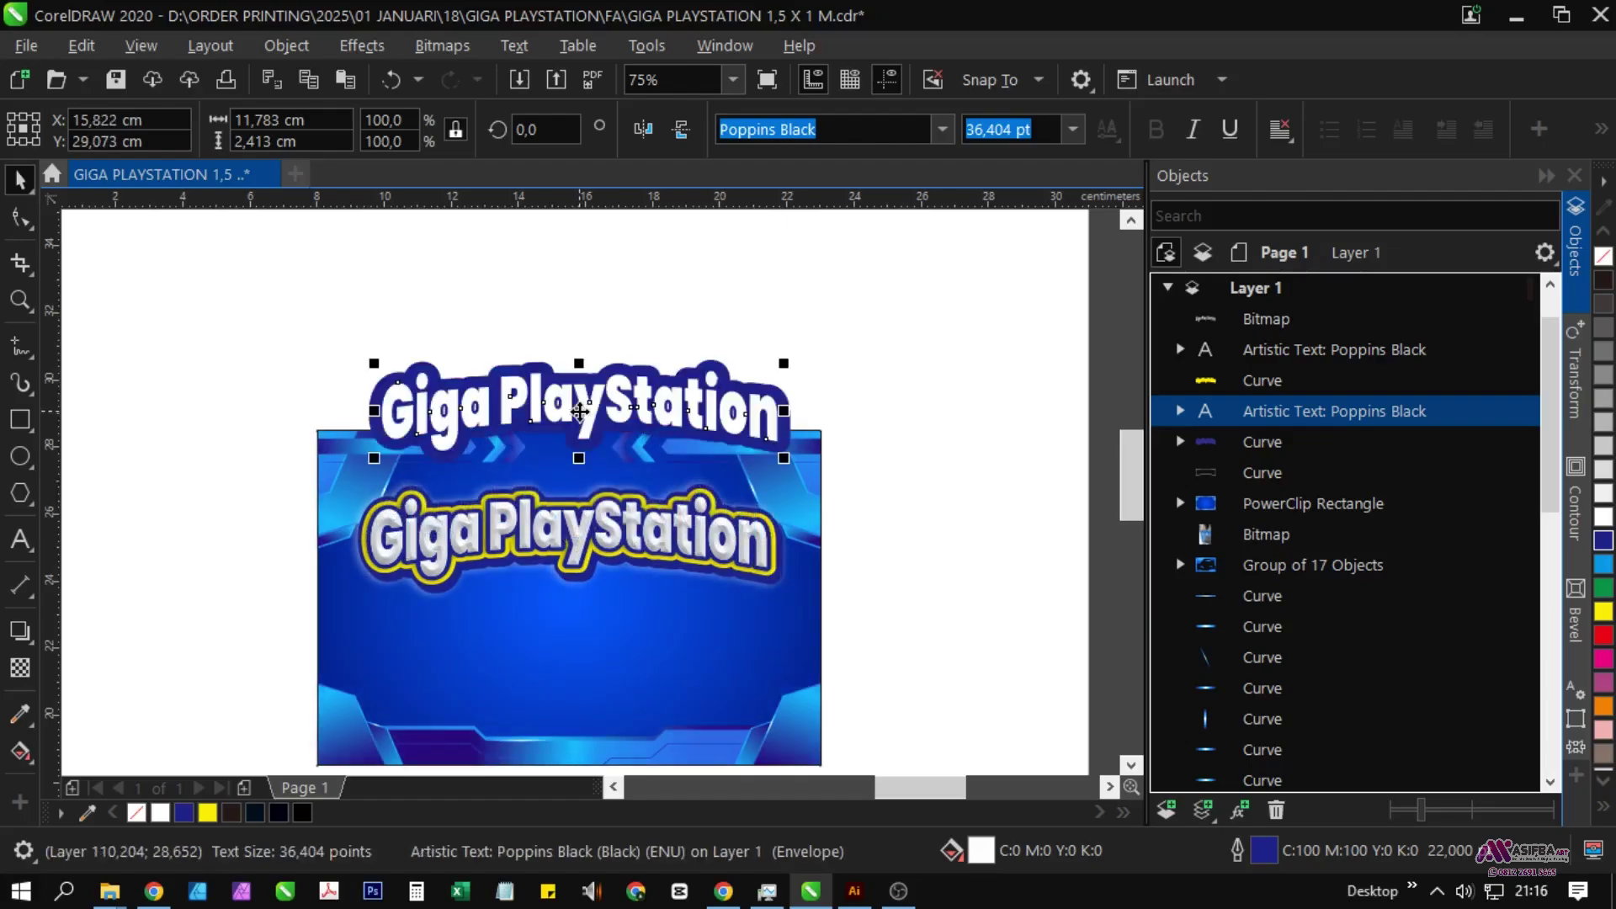
scroll(1341, 514, up, 1)
Step: Raise the opacity of the white drop shadow behind the title to 63
drag(915, 642, 415, 519)
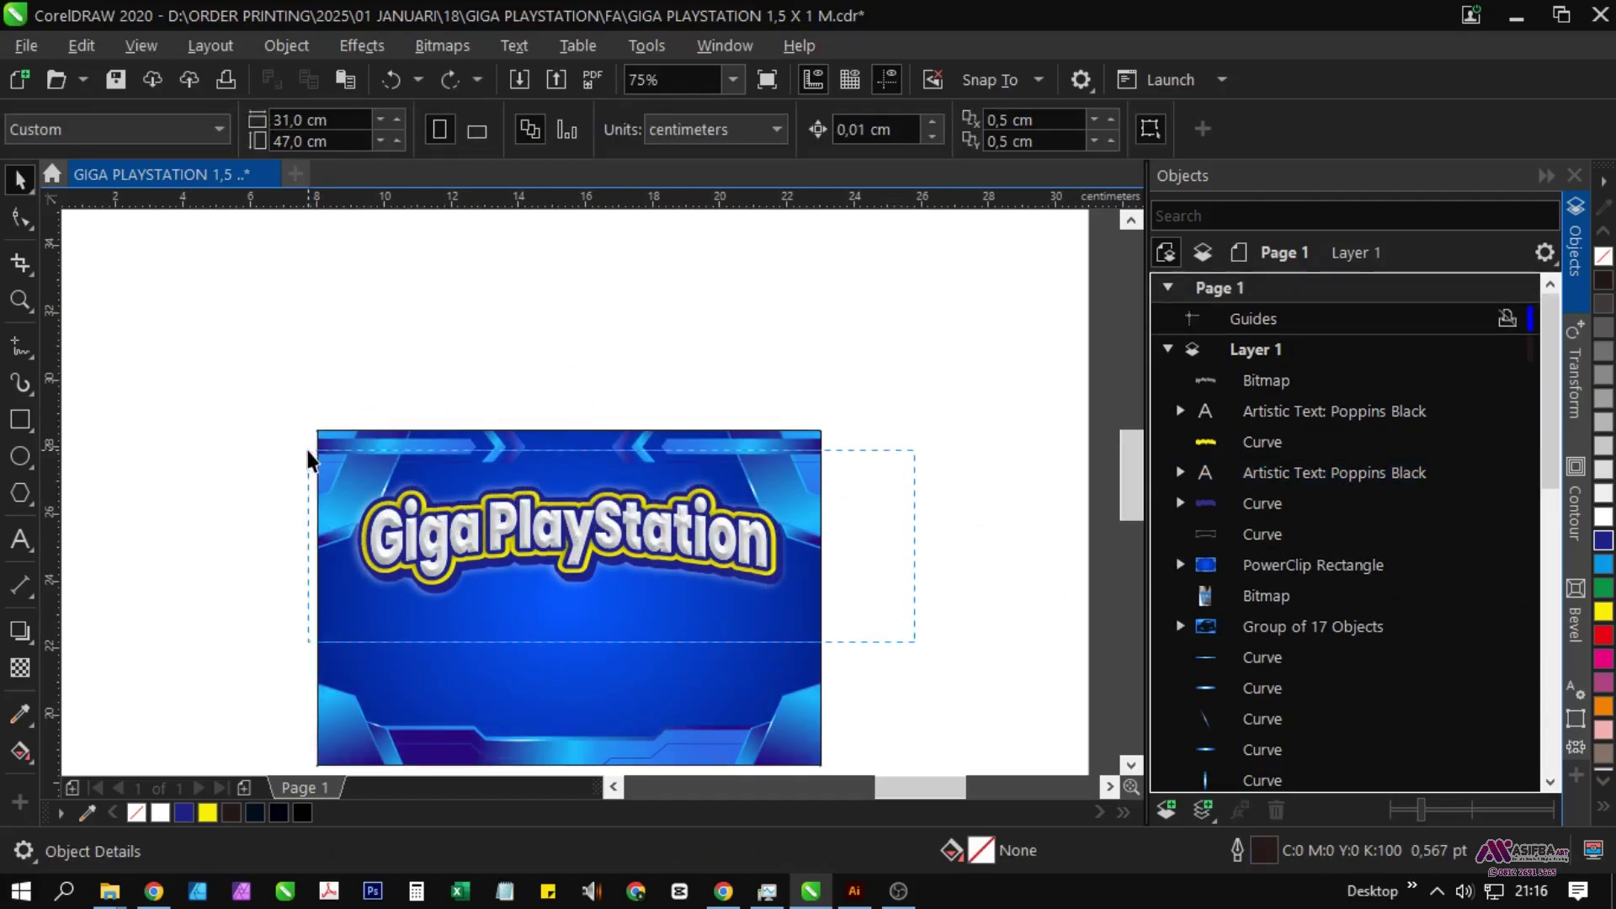
drag(309, 459, 308, 459)
click(1271, 535)
scroll(243, 708, up, 2)
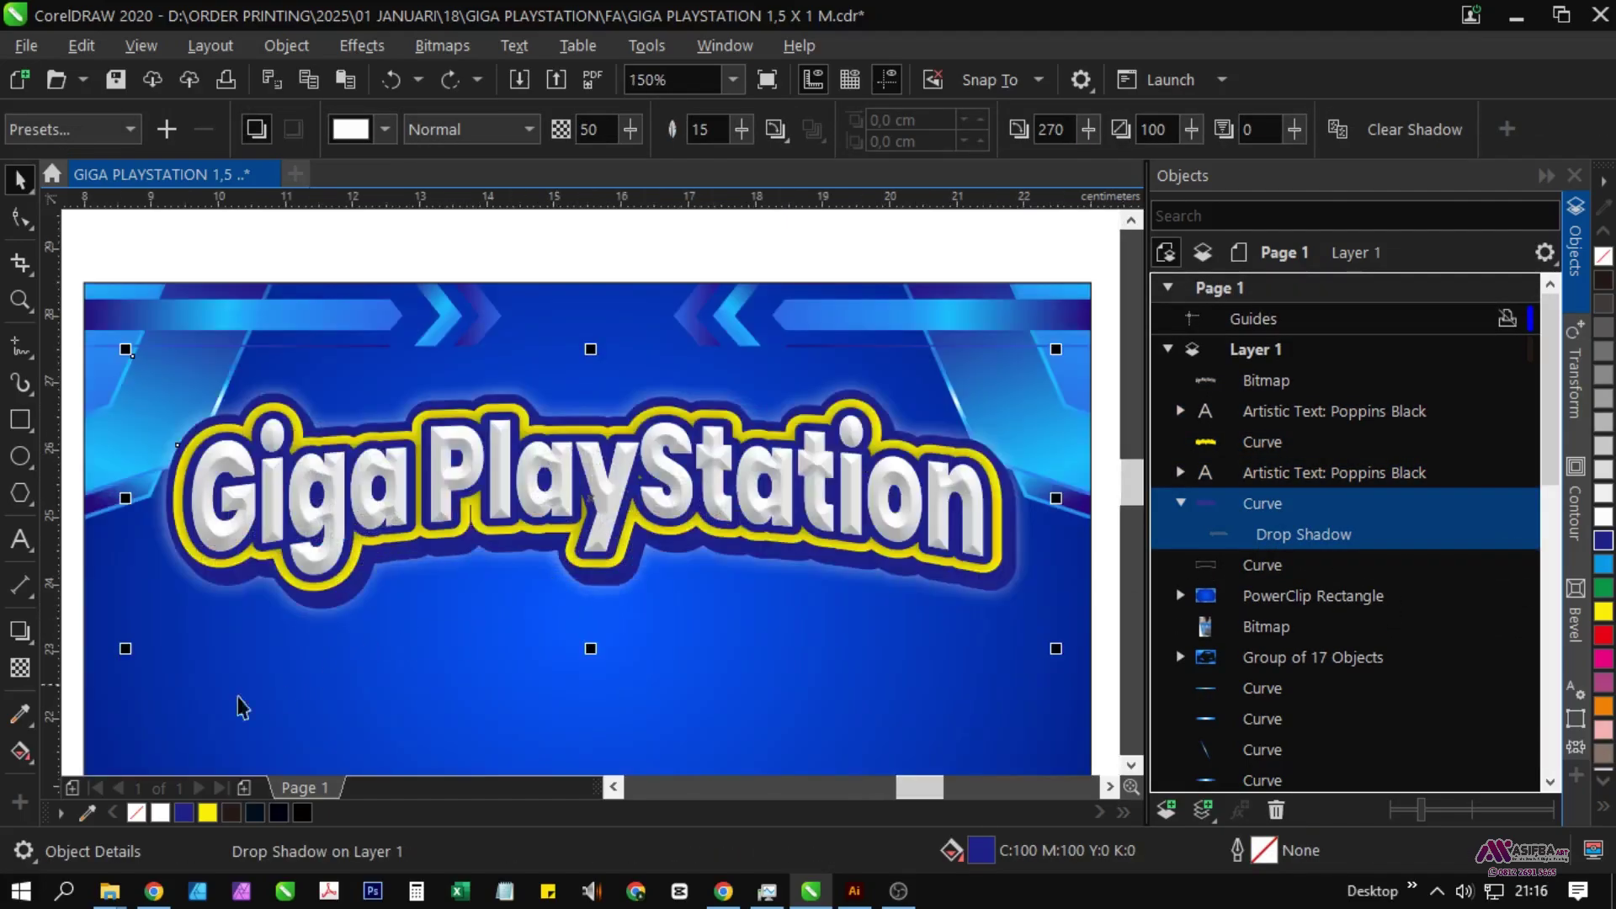
click(20, 632)
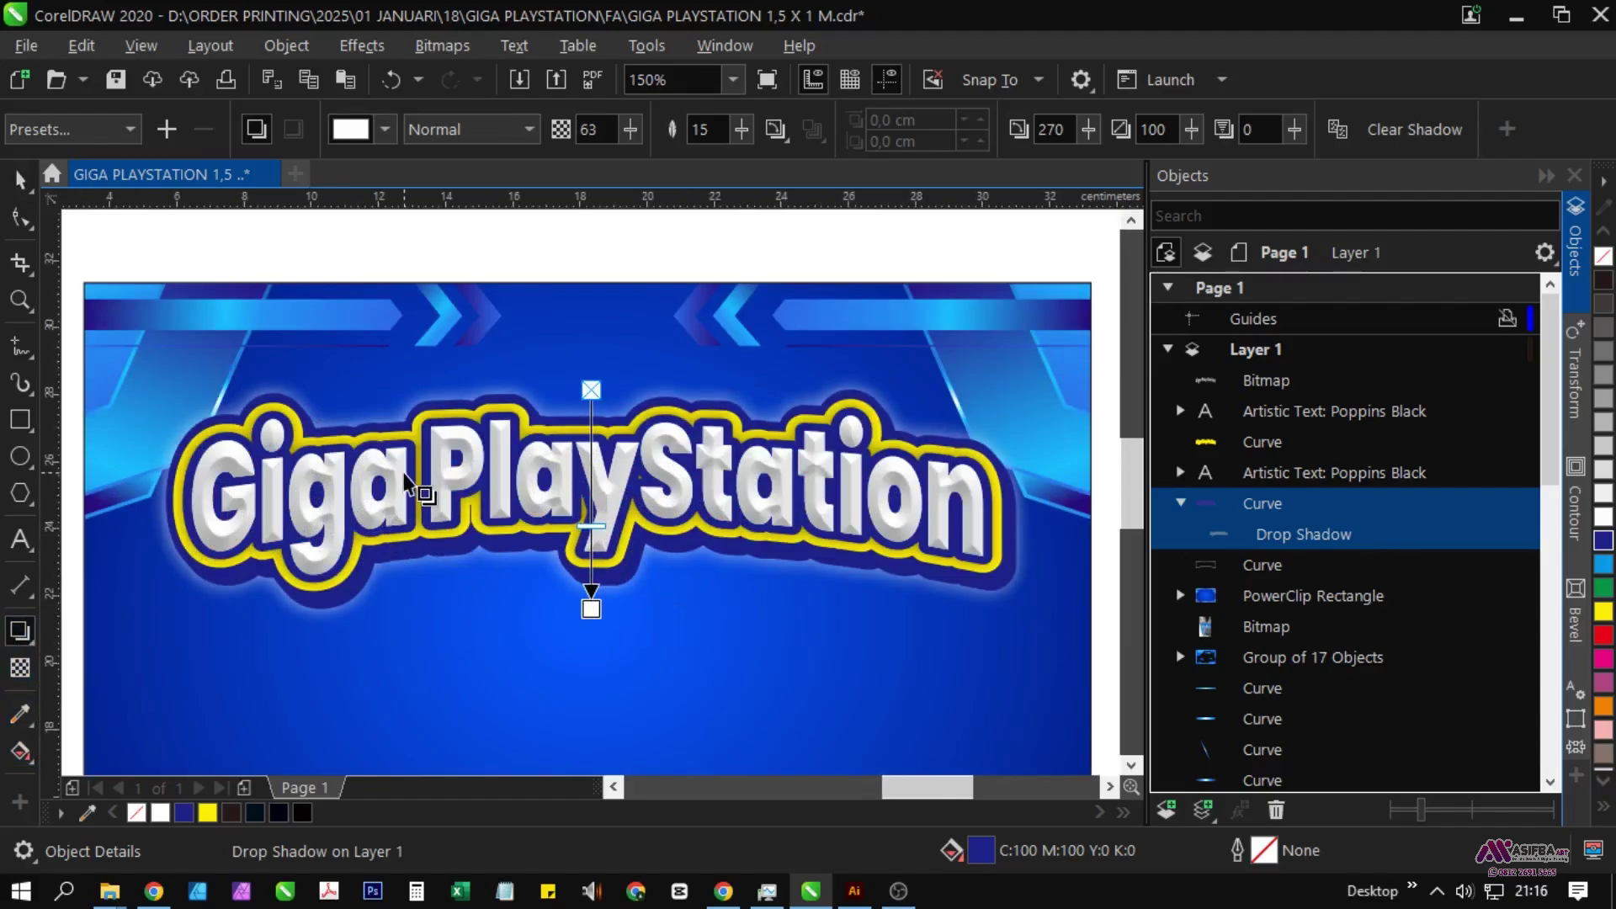
scroll(408, 480, down, 2)
Step: Recolour the yellow middle title curve cyan and lighten its fill to C:62 M:0 Y:0 K:0
click(1281, 478)
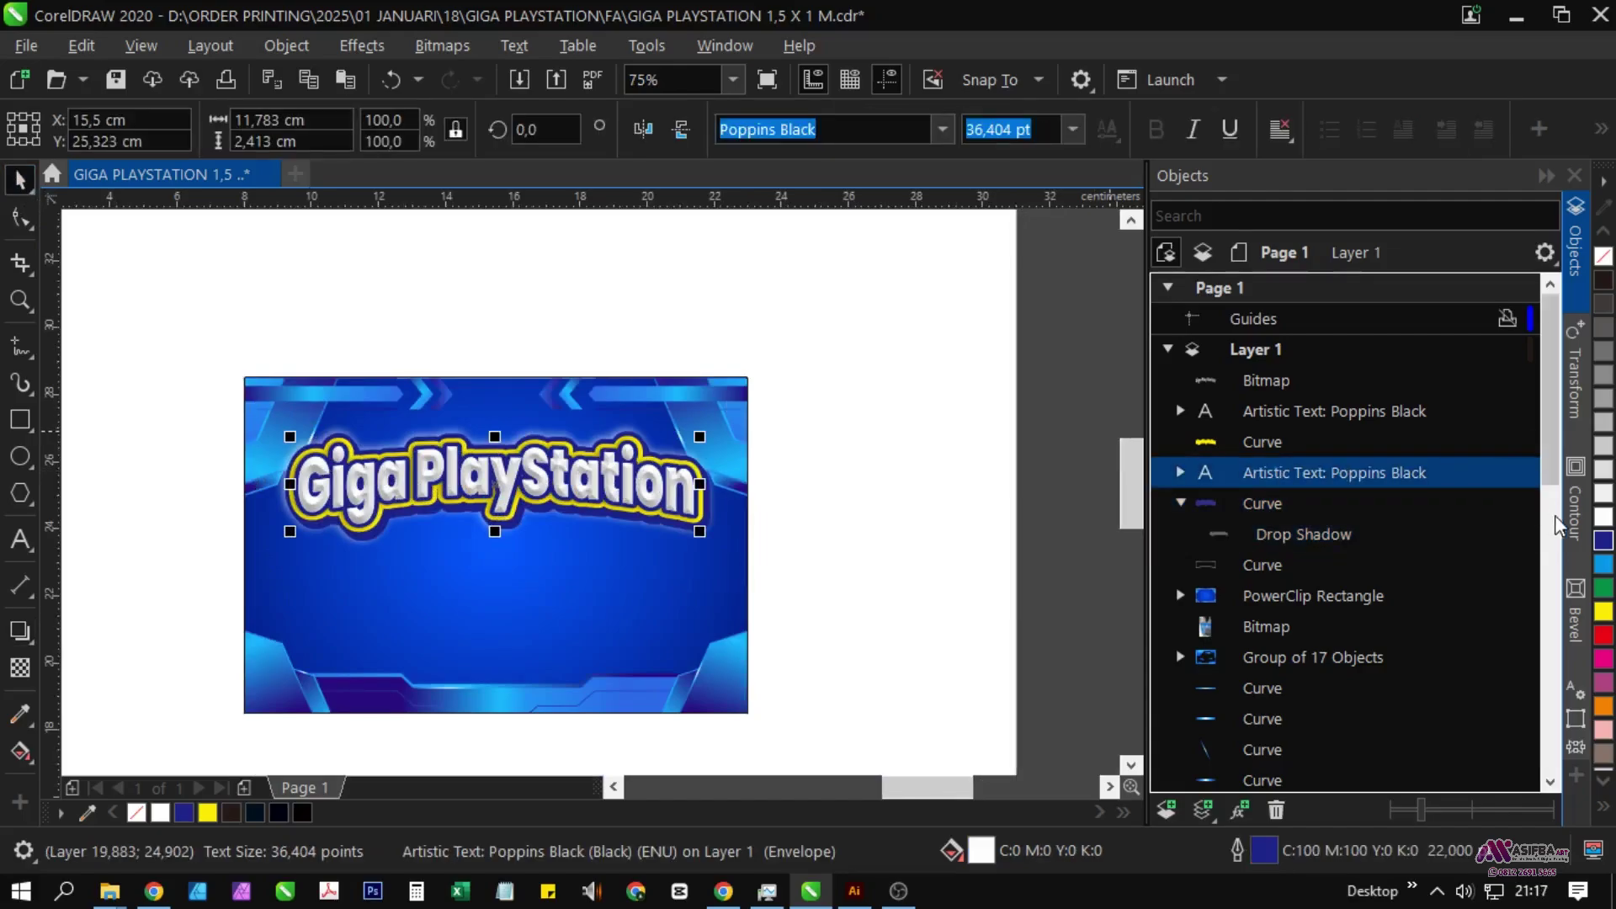
click(1319, 446)
click(1602, 568)
scroll(627, 461, up, 2)
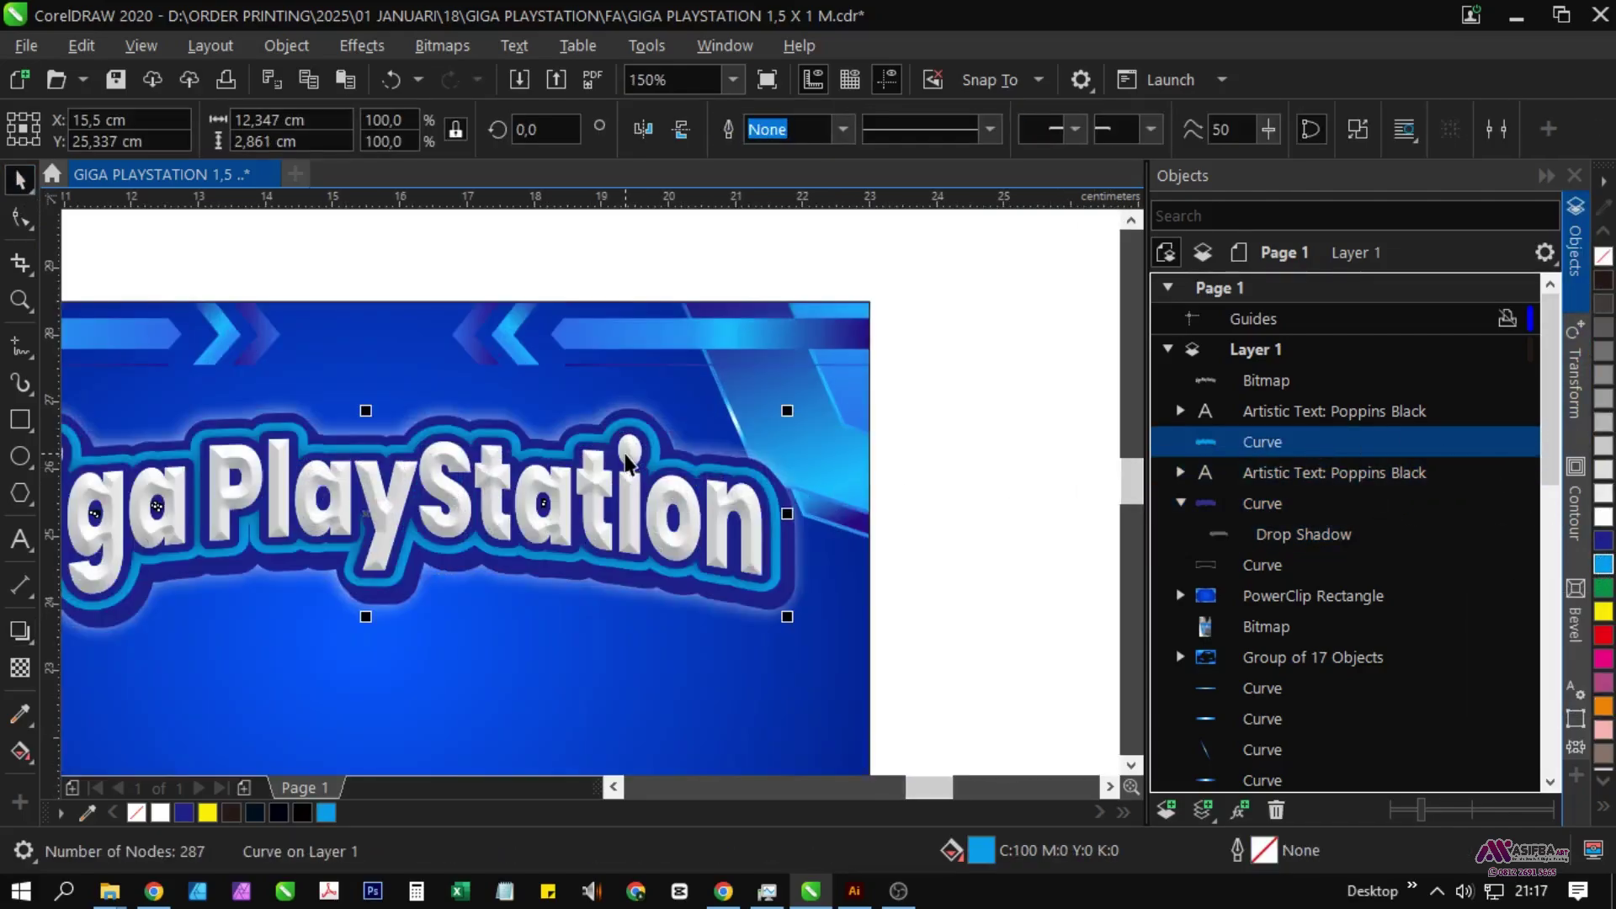
key(t)
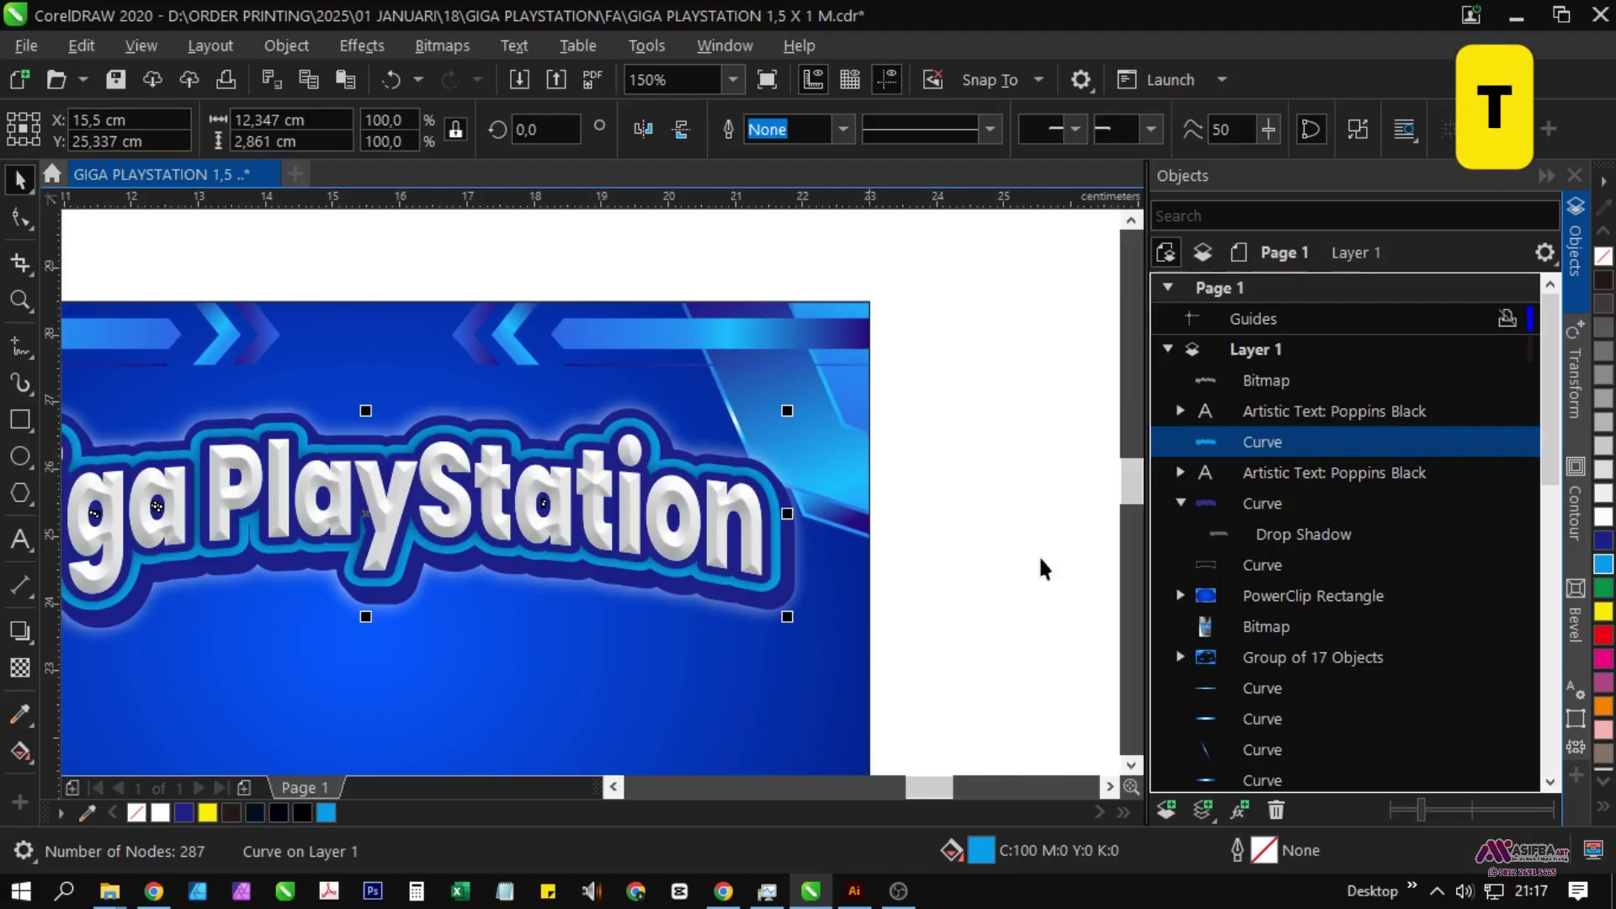
double_click(987, 852)
click(420, 181)
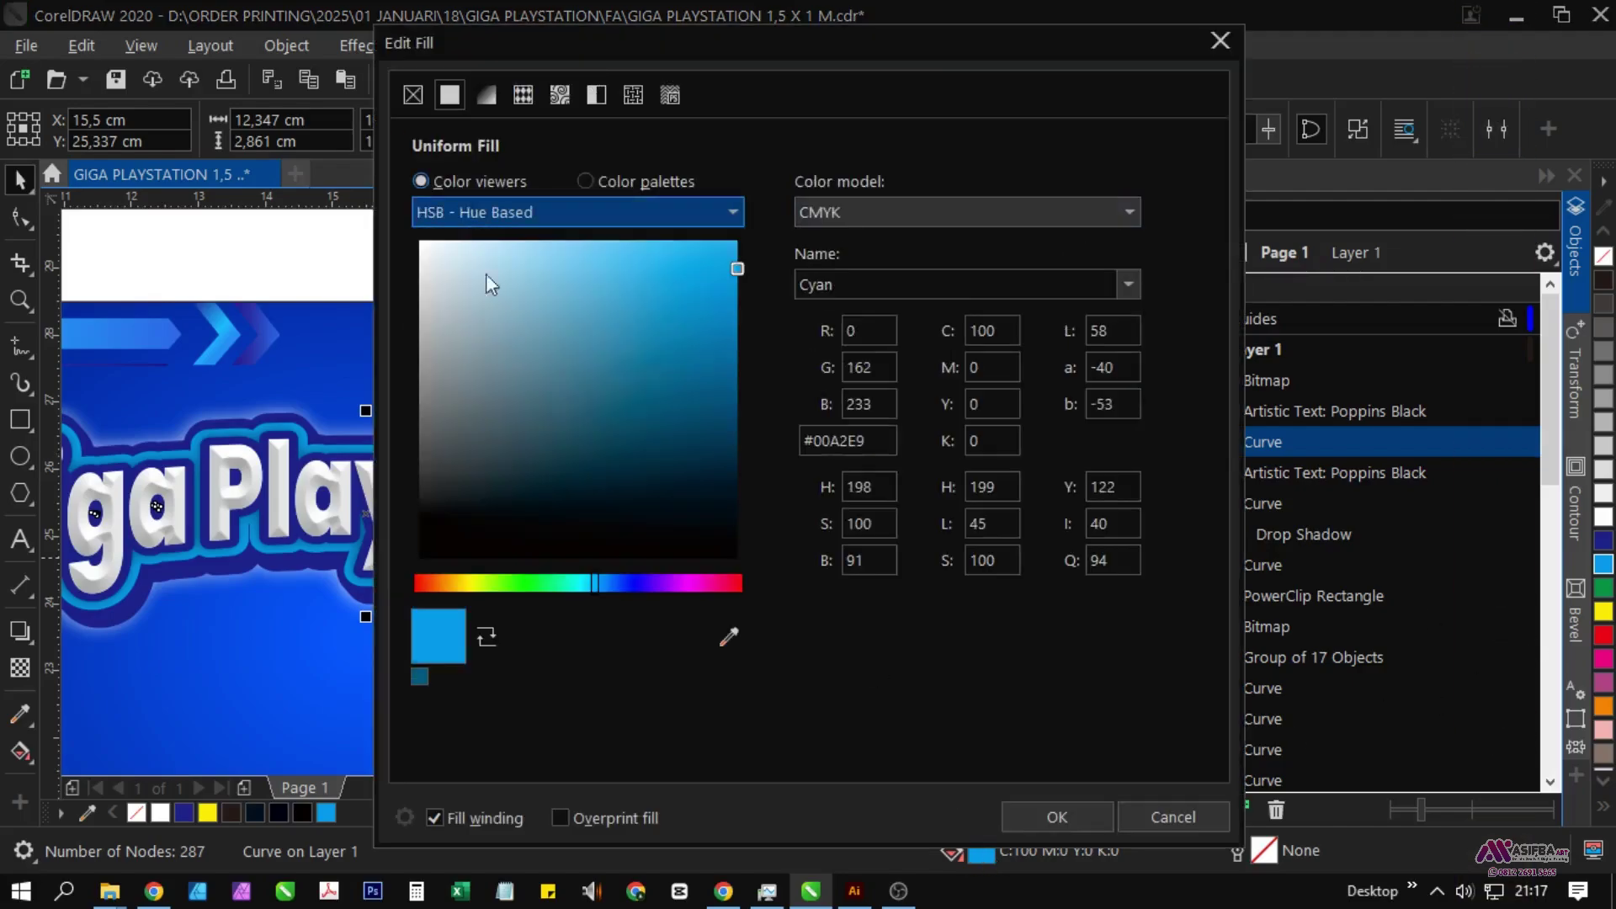
drag(655, 268, 650, 237)
click(1058, 815)
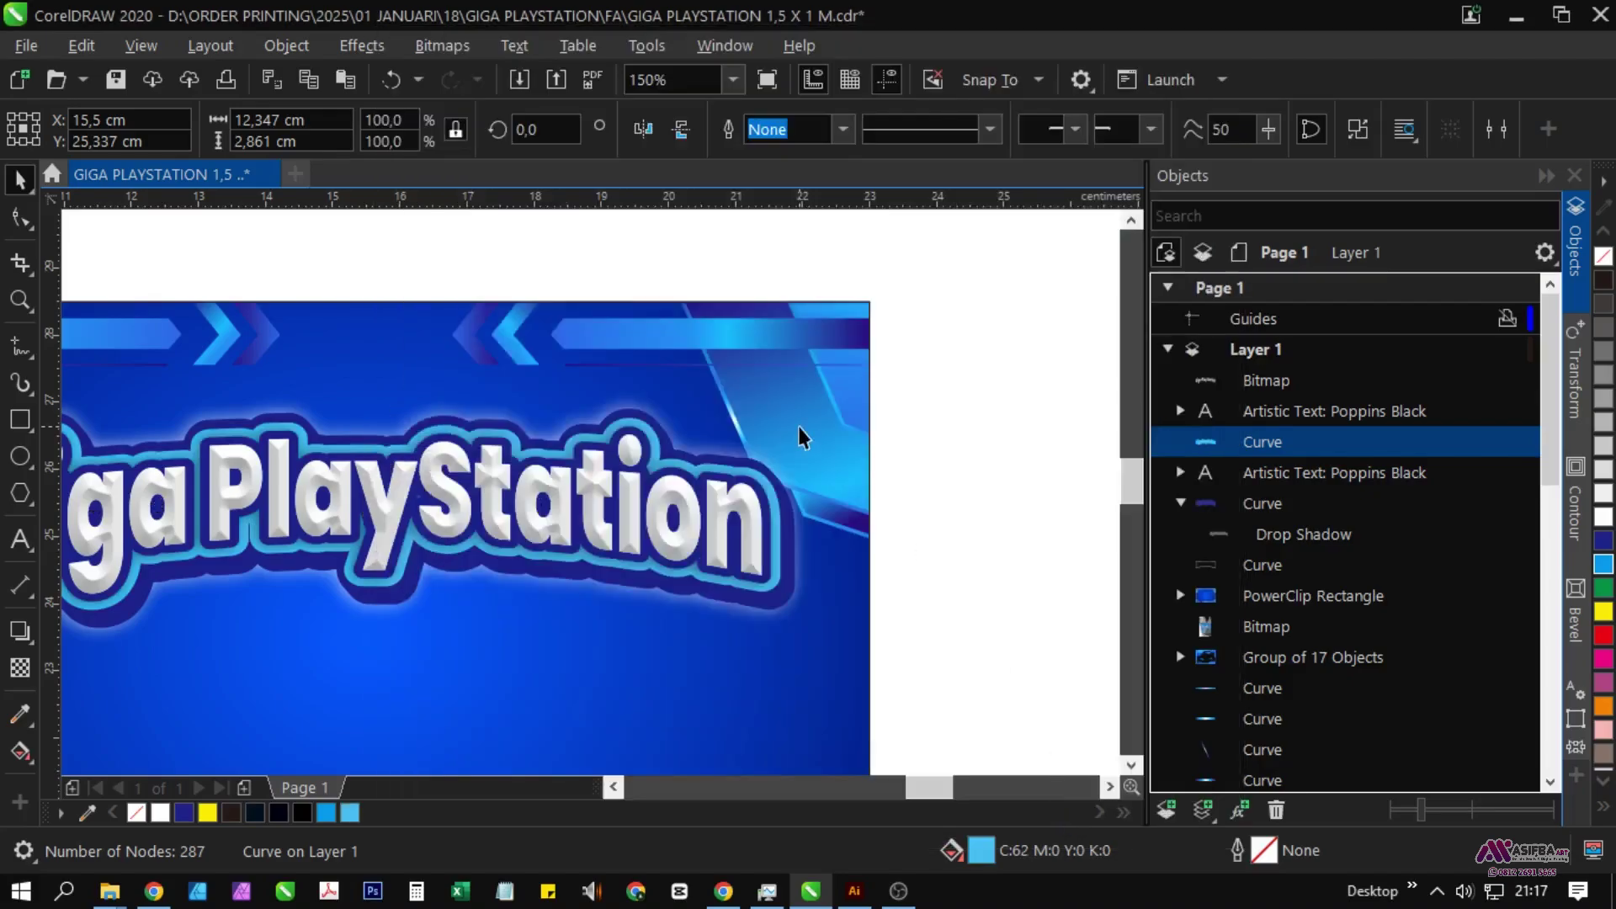
Step: Group the complete title artwork, including its drop shadow, and save the document
scroll(800, 429, down, 1)
click(950, 546)
drag(829, 598, 299, 375)
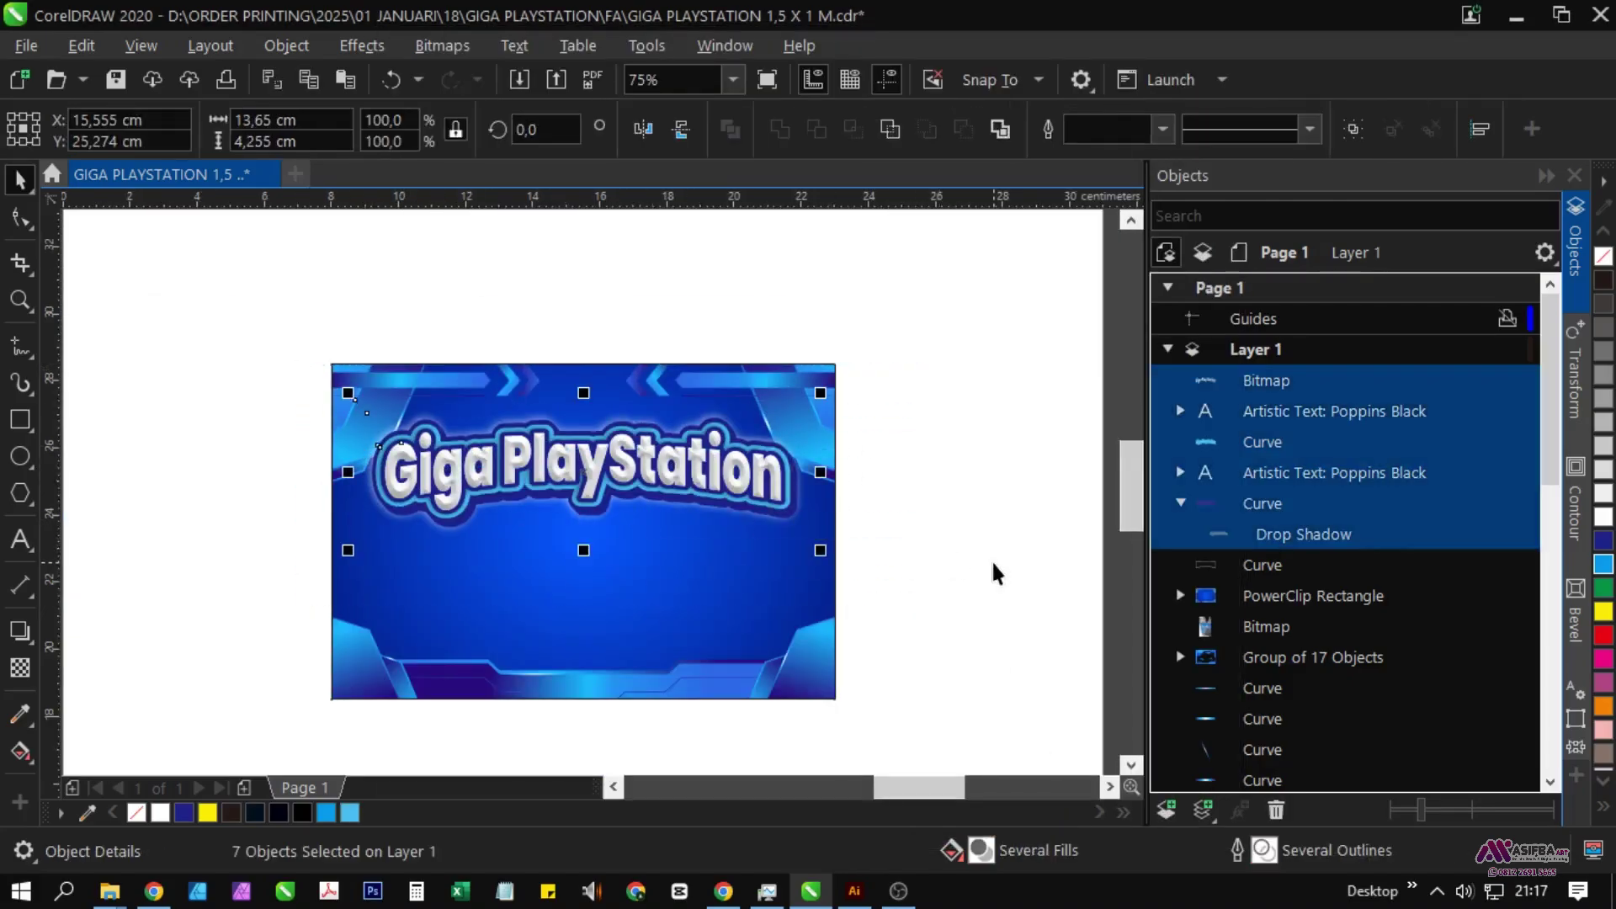
key(ctrl+g)
click(926, 620)
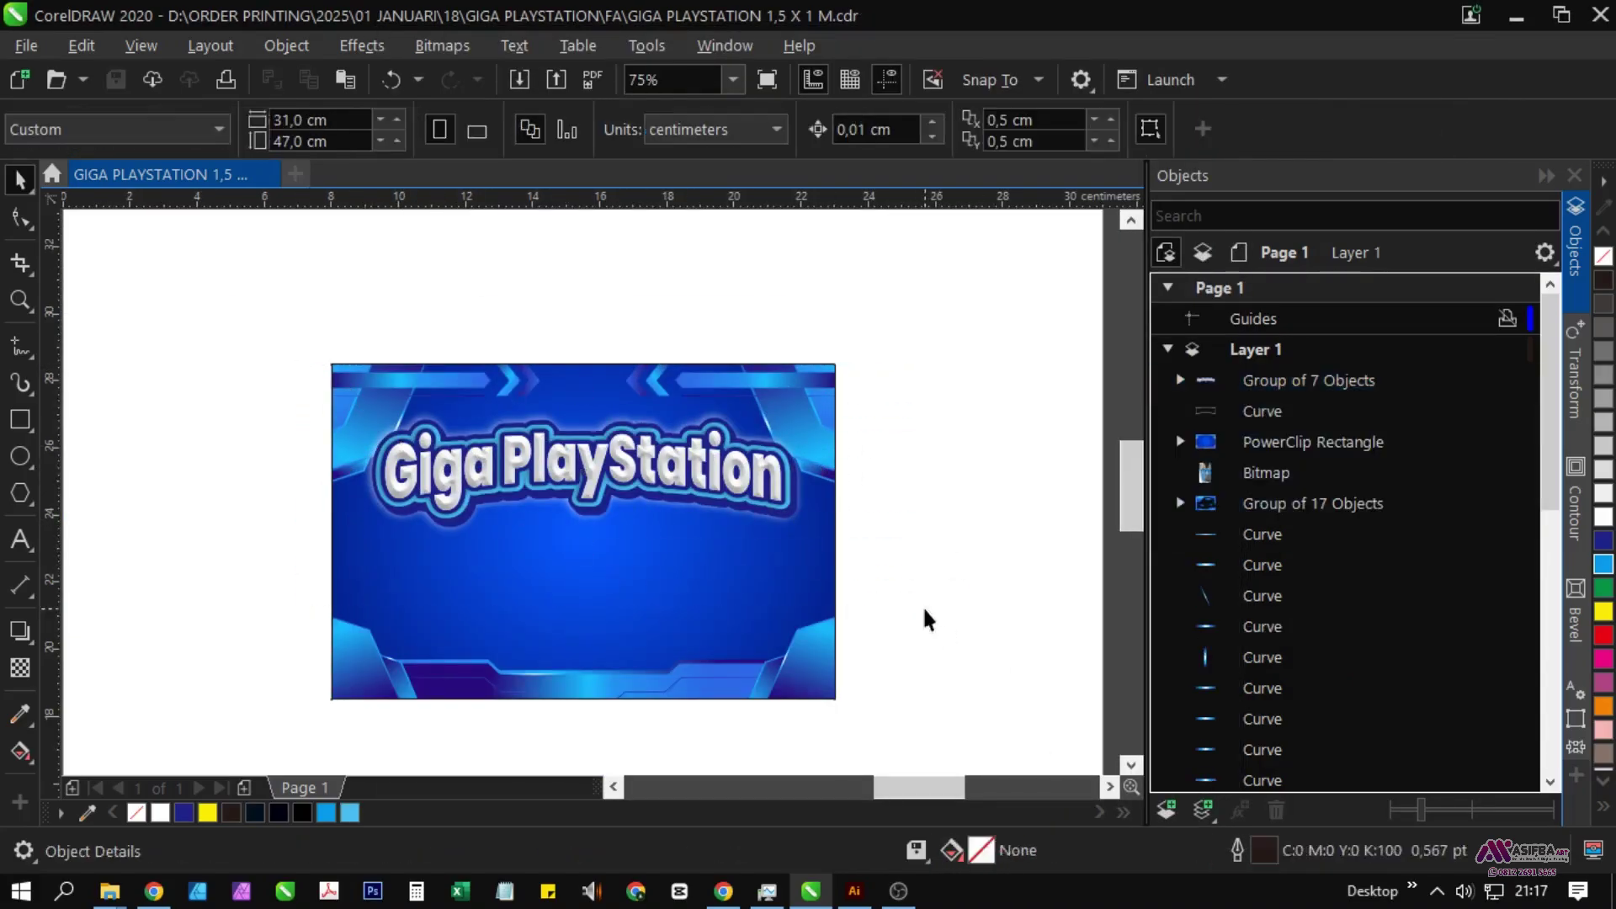
scroll(762, 570, down, 3)
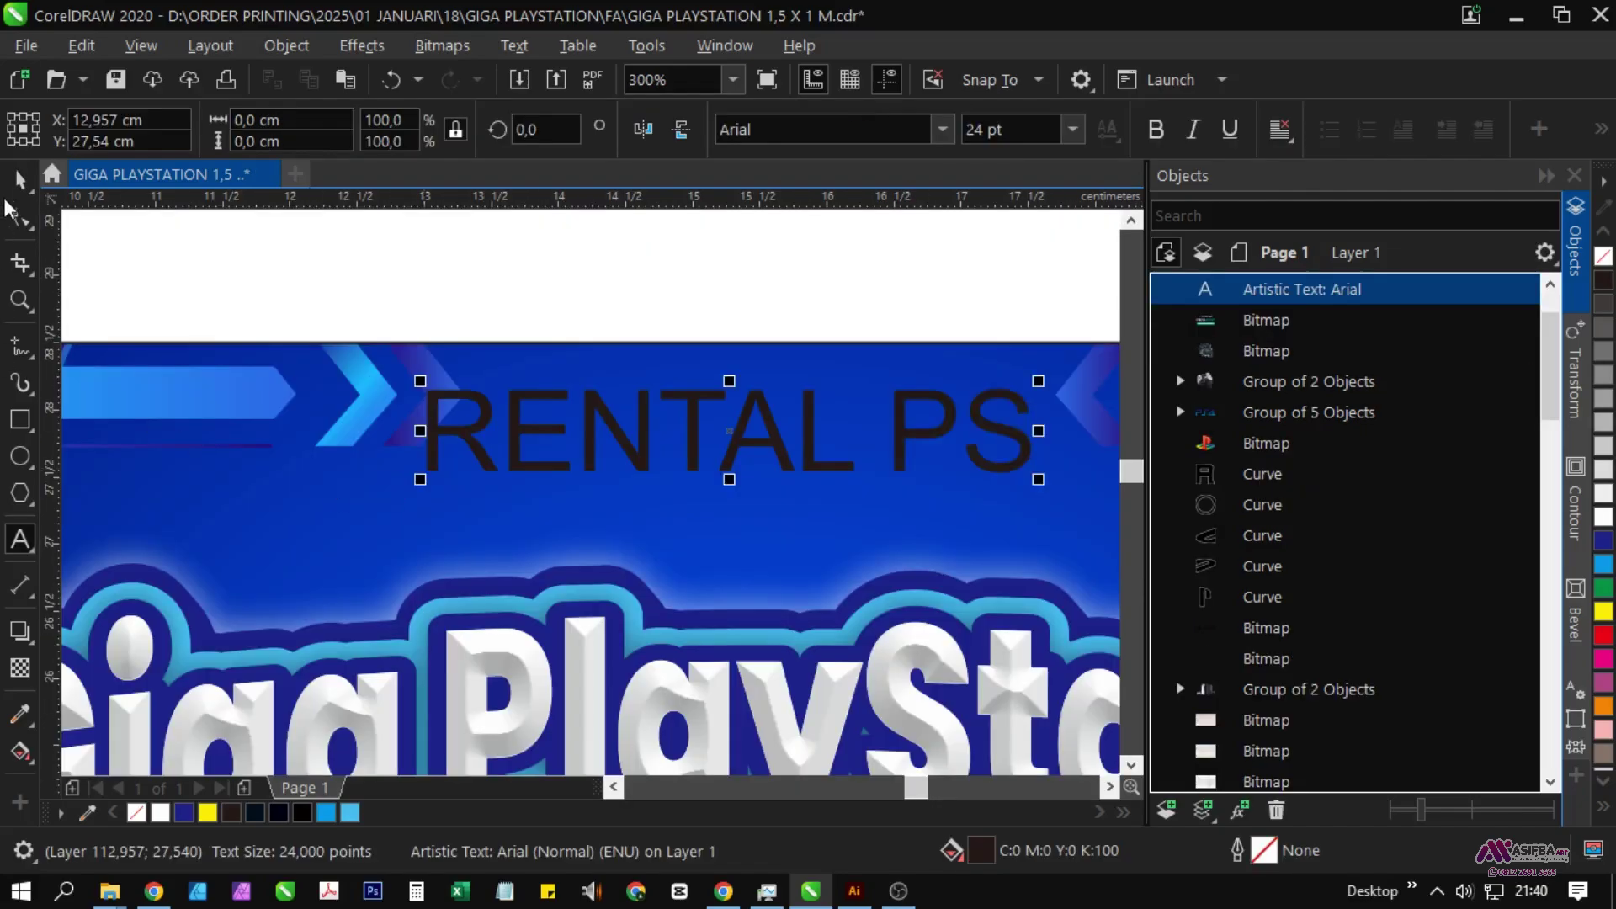
Step: Change the font of the RENTAL PS text above the title to Banana Island
scroll(325, 390, down, 2)
click(941, 131)
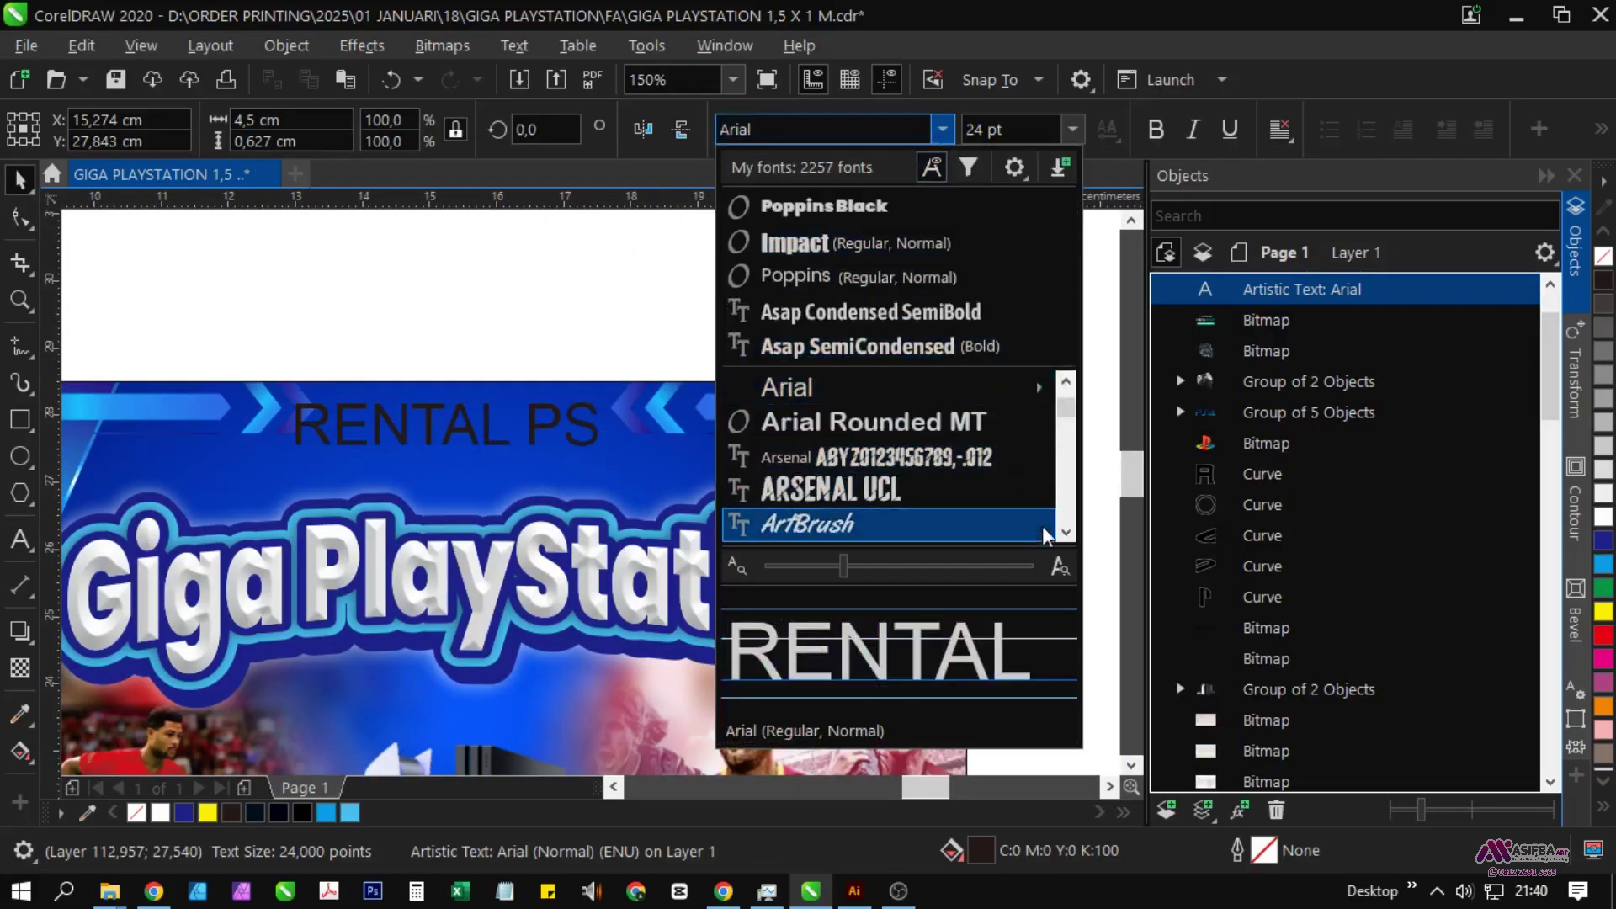
scroll(1066, 535, down, 3)
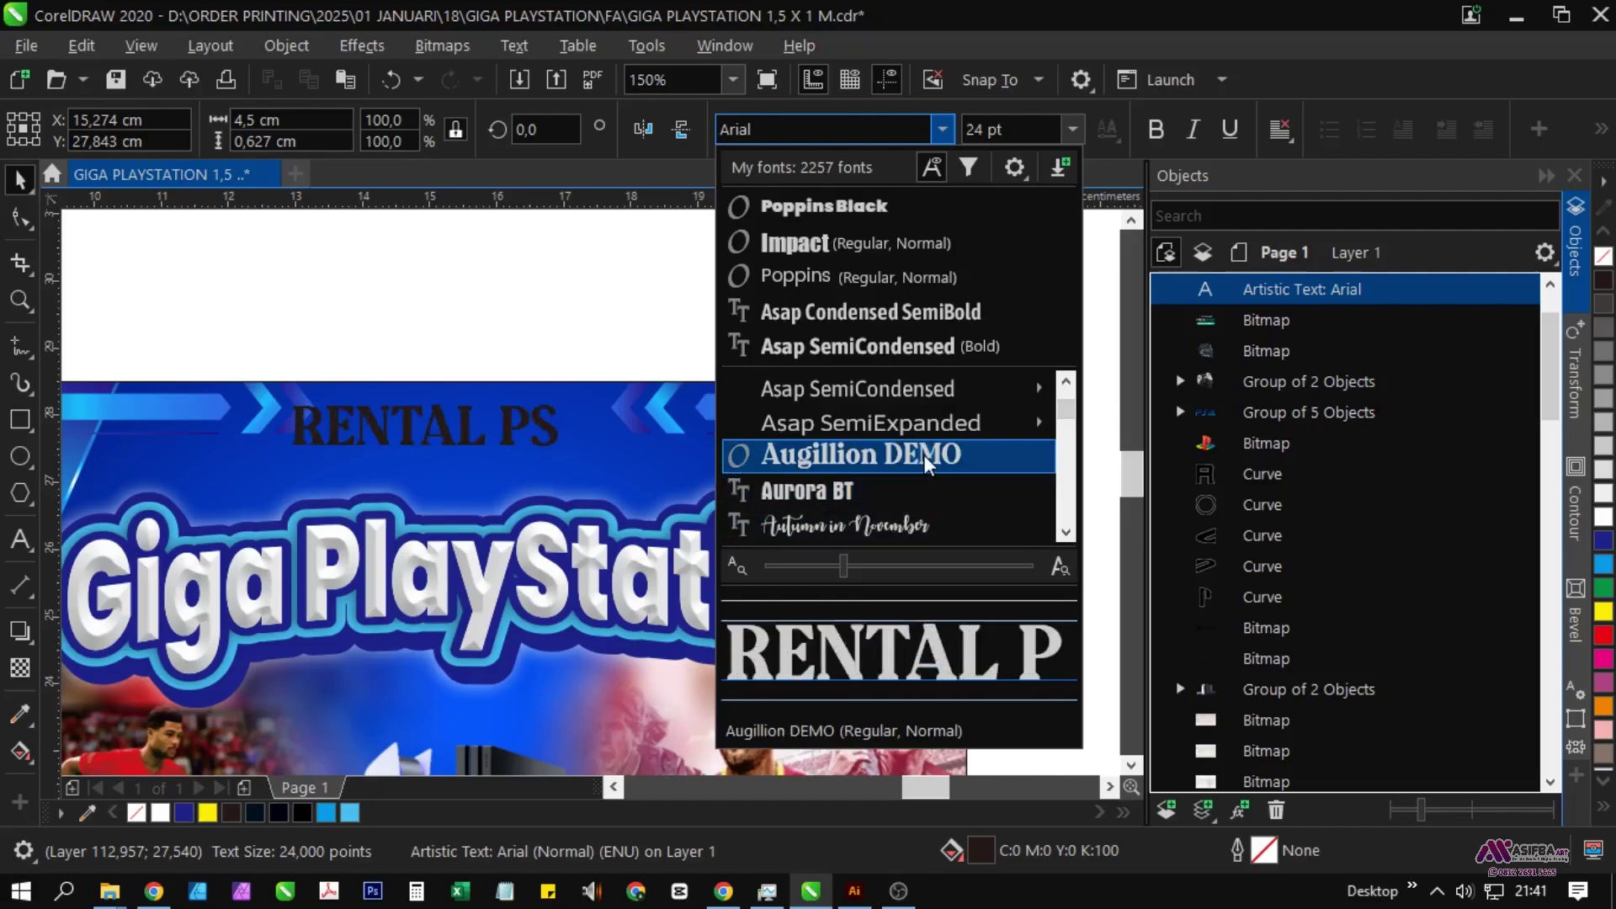
scroll(1066, 535, down, 5)
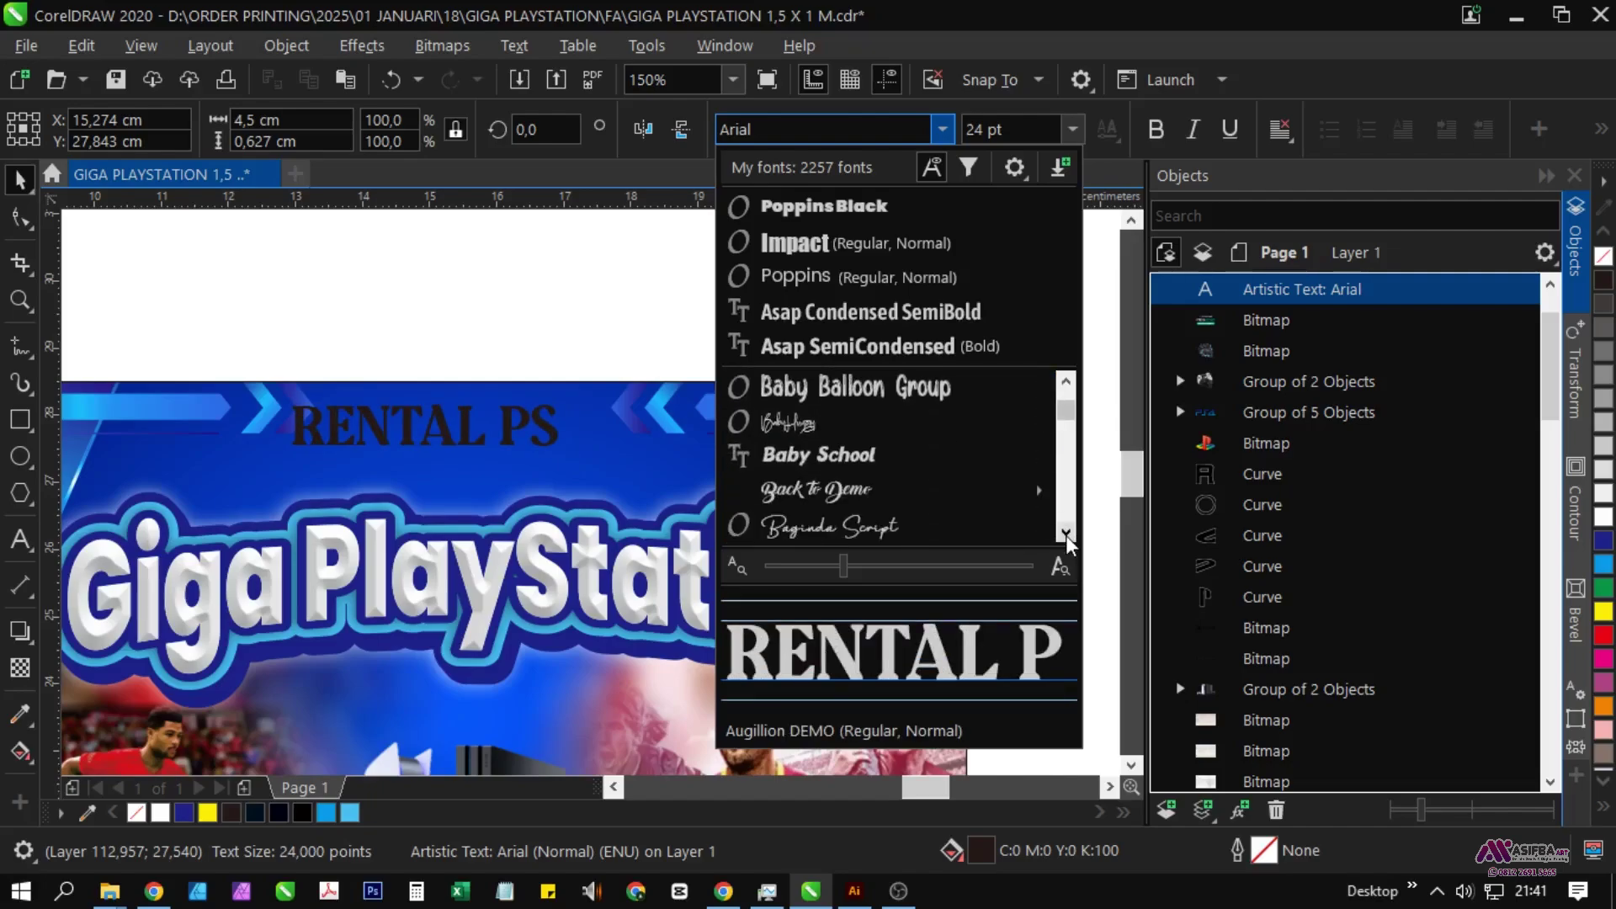
scroll(1065, 535, down, 4)
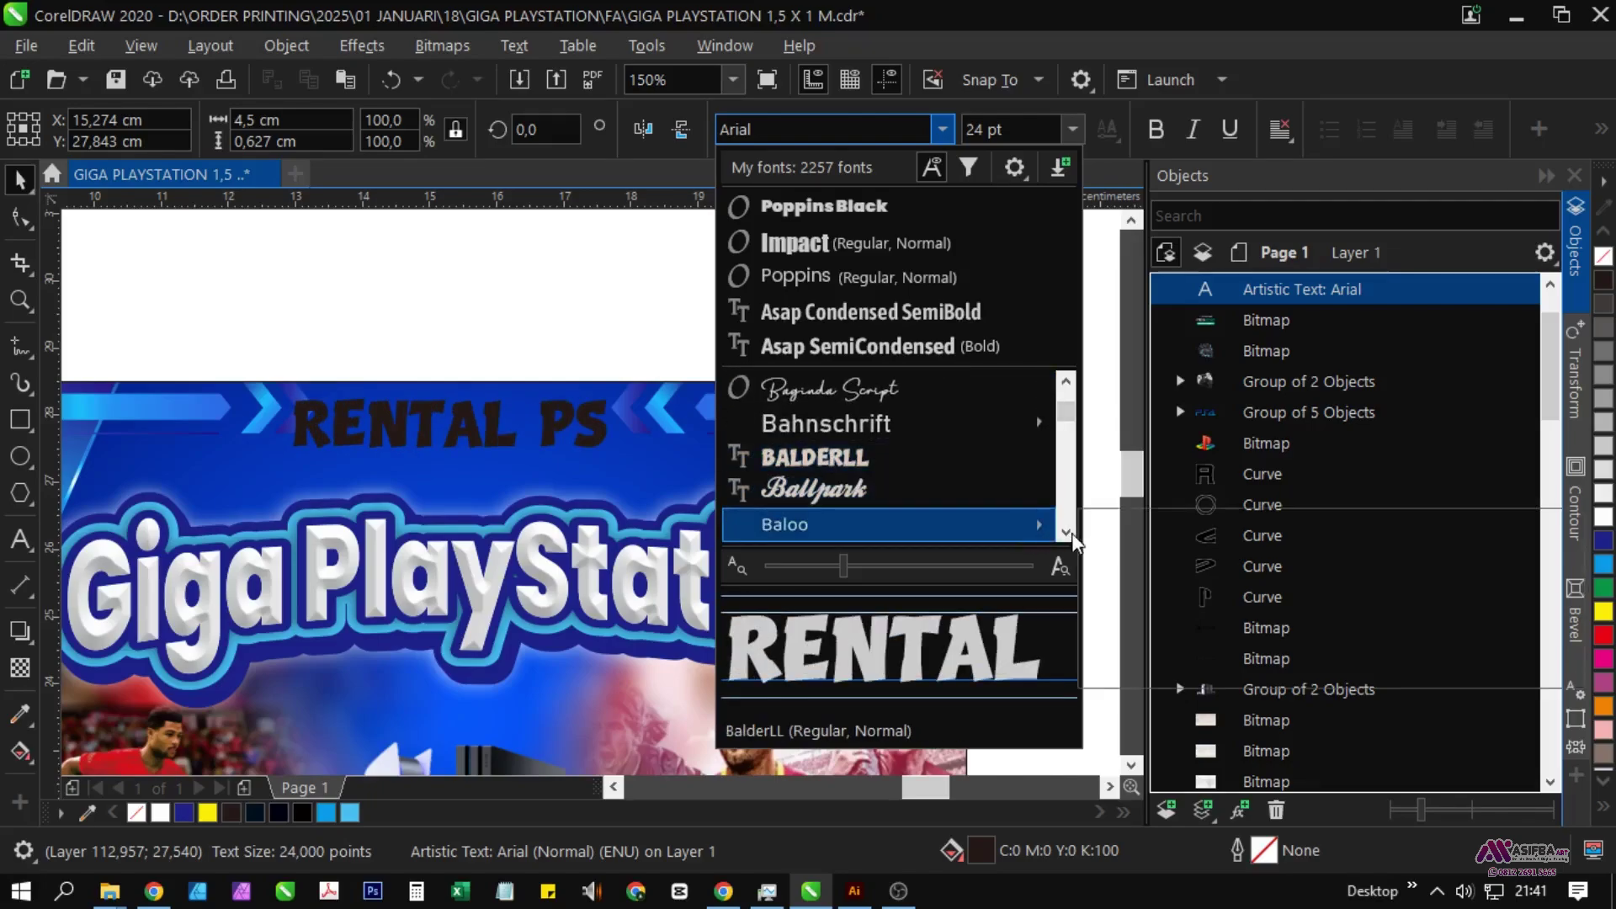
scroll(1066, 535, down, 1)
click(829, 452)
Step: Enlarge the RENTAL PS text to about 27.5 pt and centre it horizontally on the banner background
scroll(488, 446, up, 2)
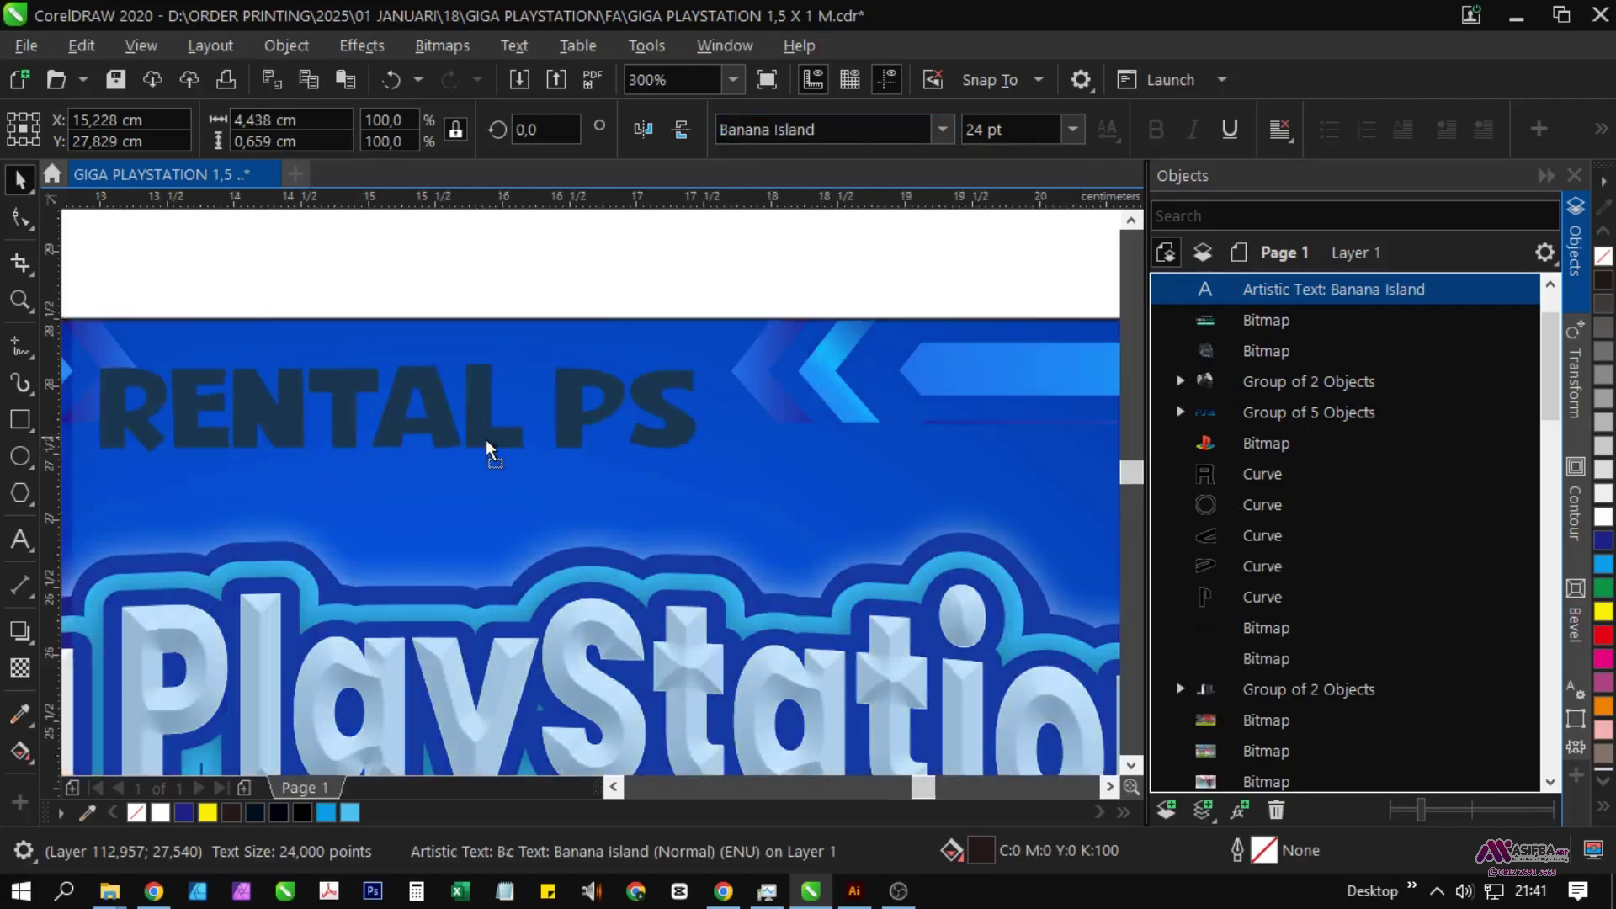
scroll(606, 482, down, 2)
drag(614, 417, 634, 407)
shift+click(664, 429)
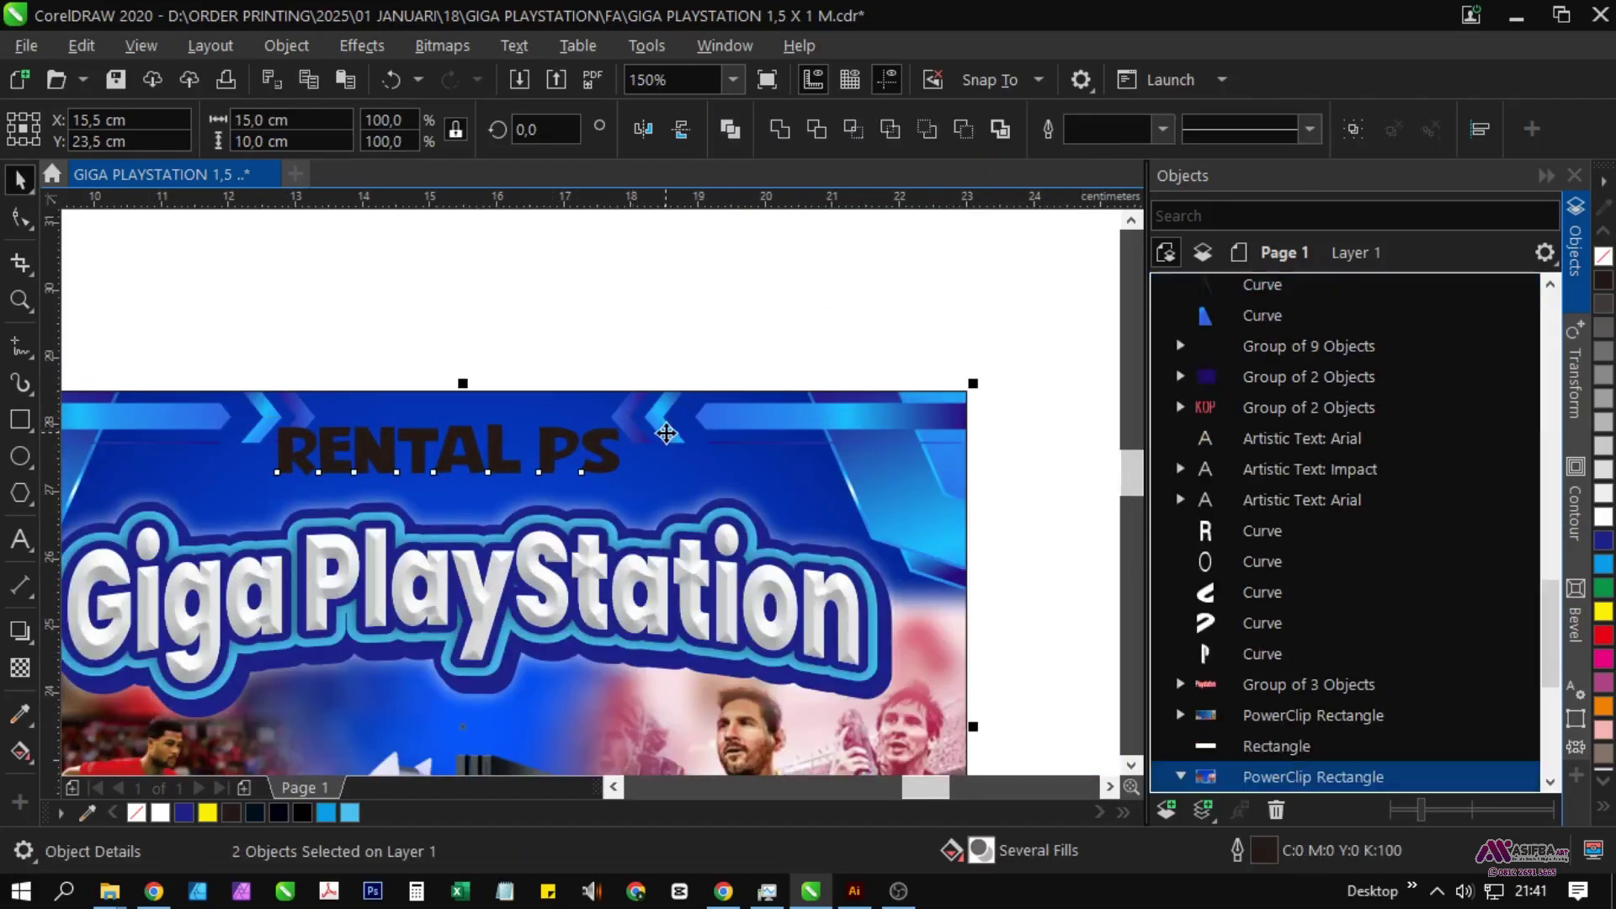
key(c)
click(577, 261)
scroll(502, 446, up, 1)
Step: Select the RENTAL PS text above the title and fill it yellow
click(510, 446)
scroll(510, 450, down, 1)
click(1604, 612)
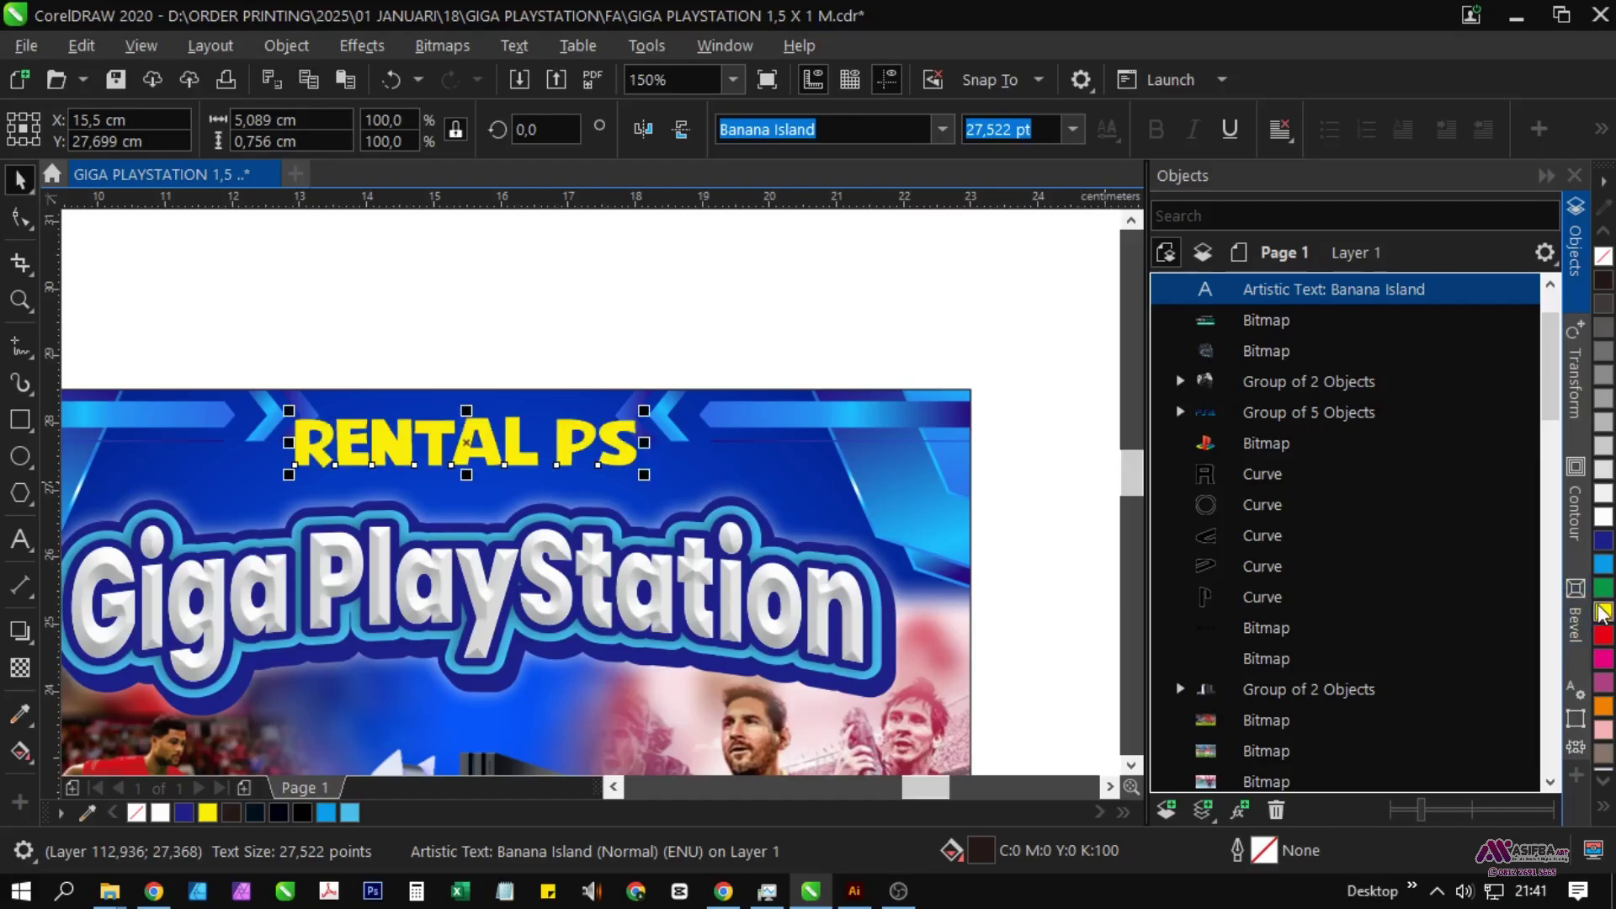
Step: Give the RENTAL PS text a 4 pt dark blue outline with round corners, placed behind the fill and scaling with the object
right_click(1604, 540)
scroll(667, 469, up, 1)
key(F12)
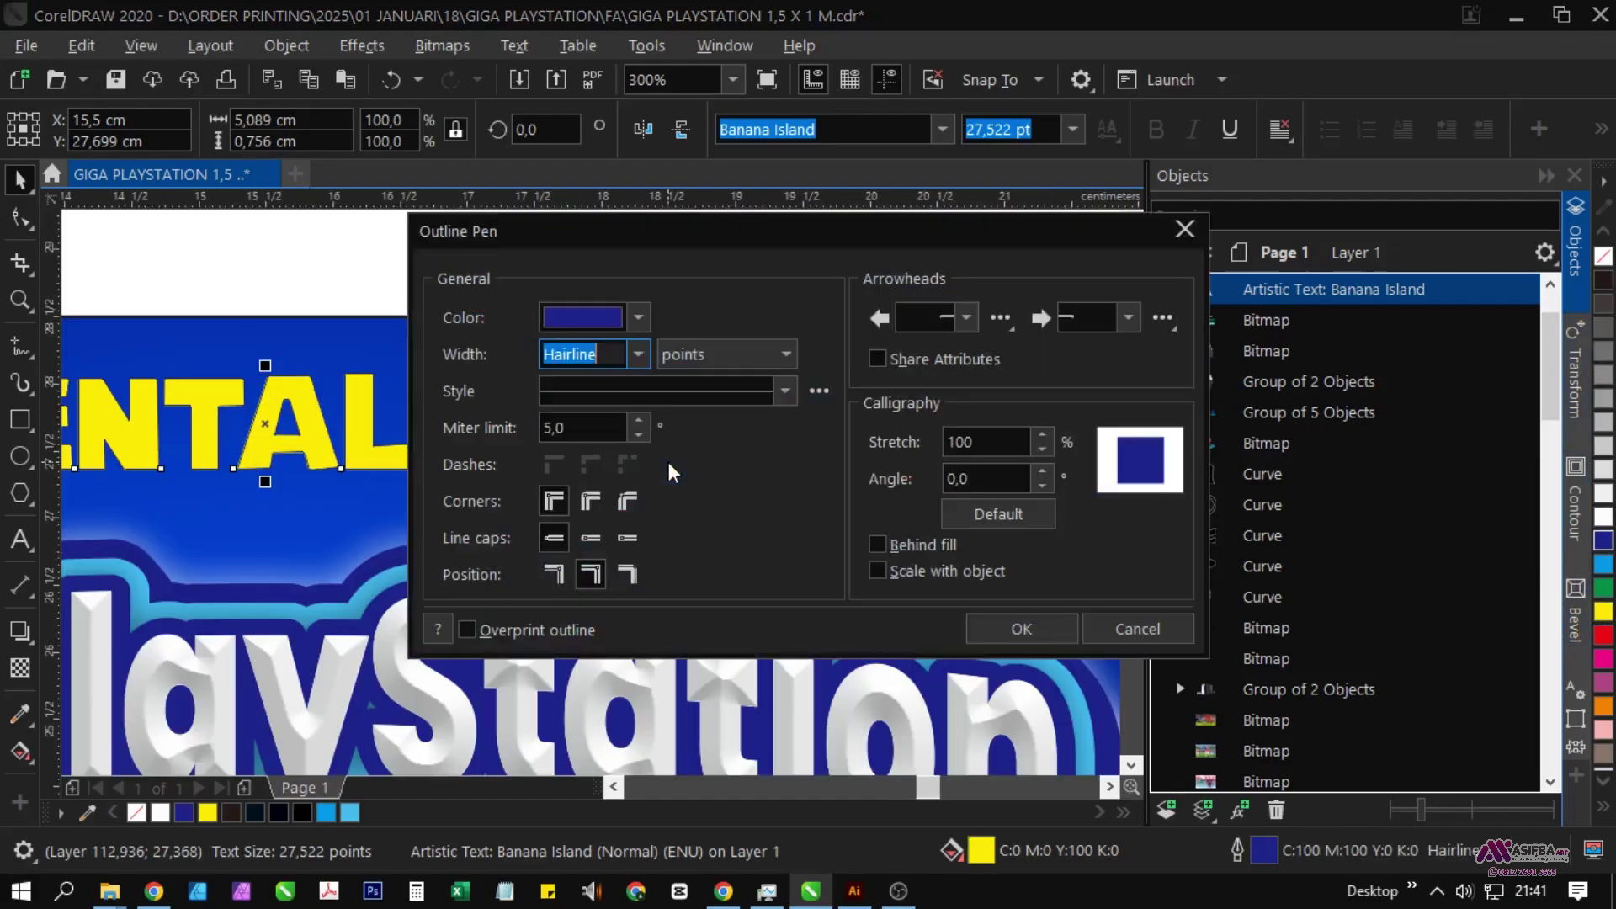
click(907, 572)
click(878, 545)
click(638, 354)
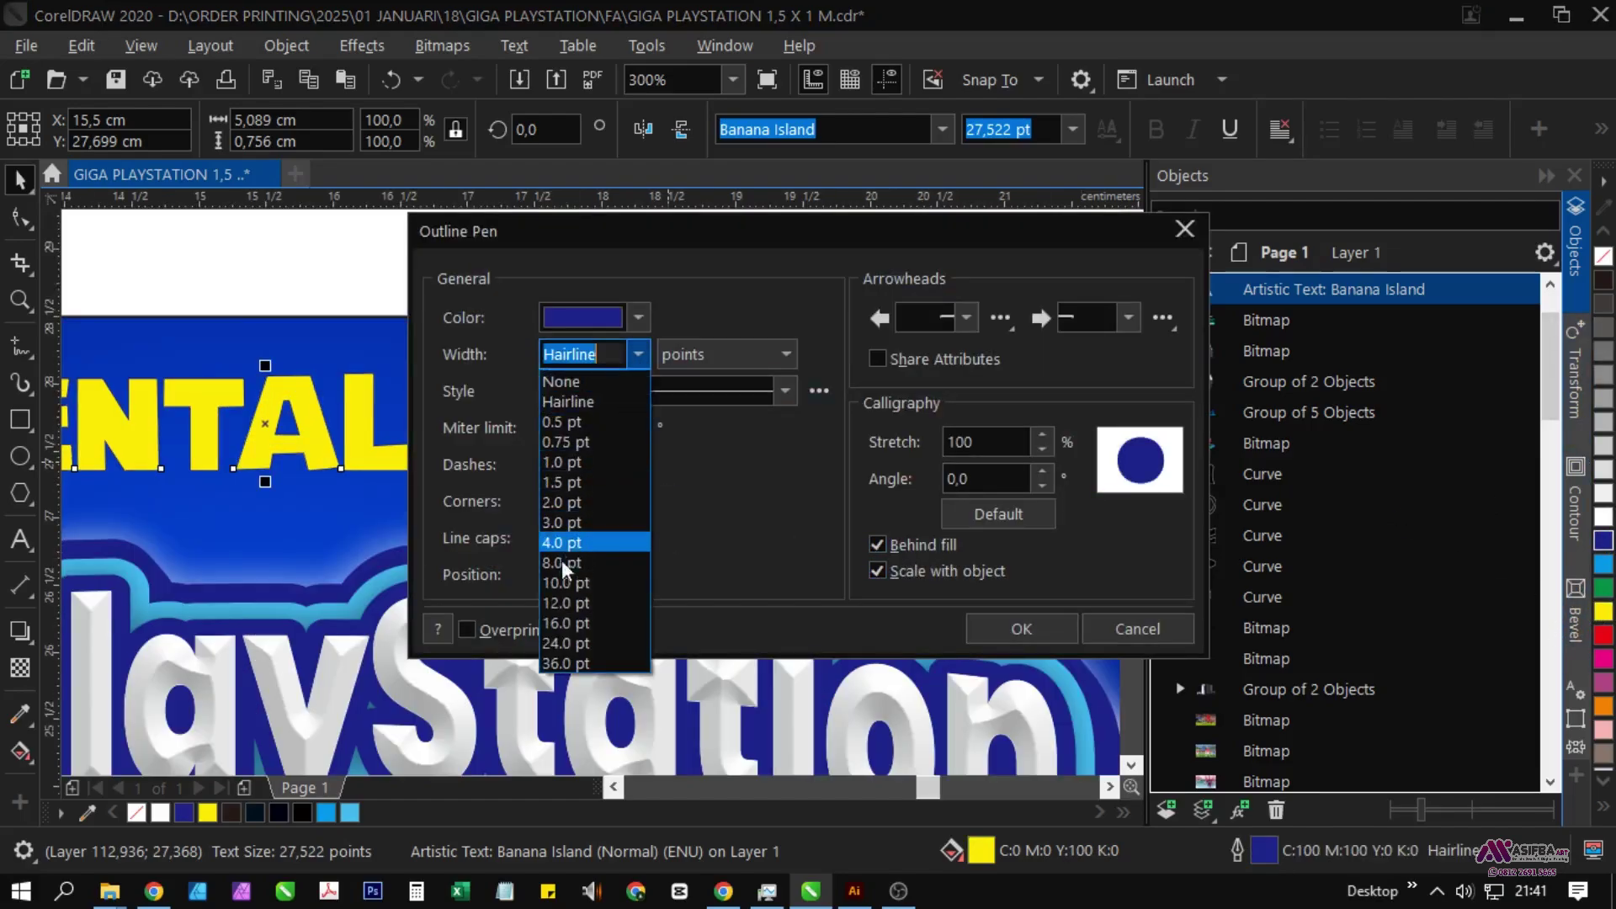
click(570, 544)
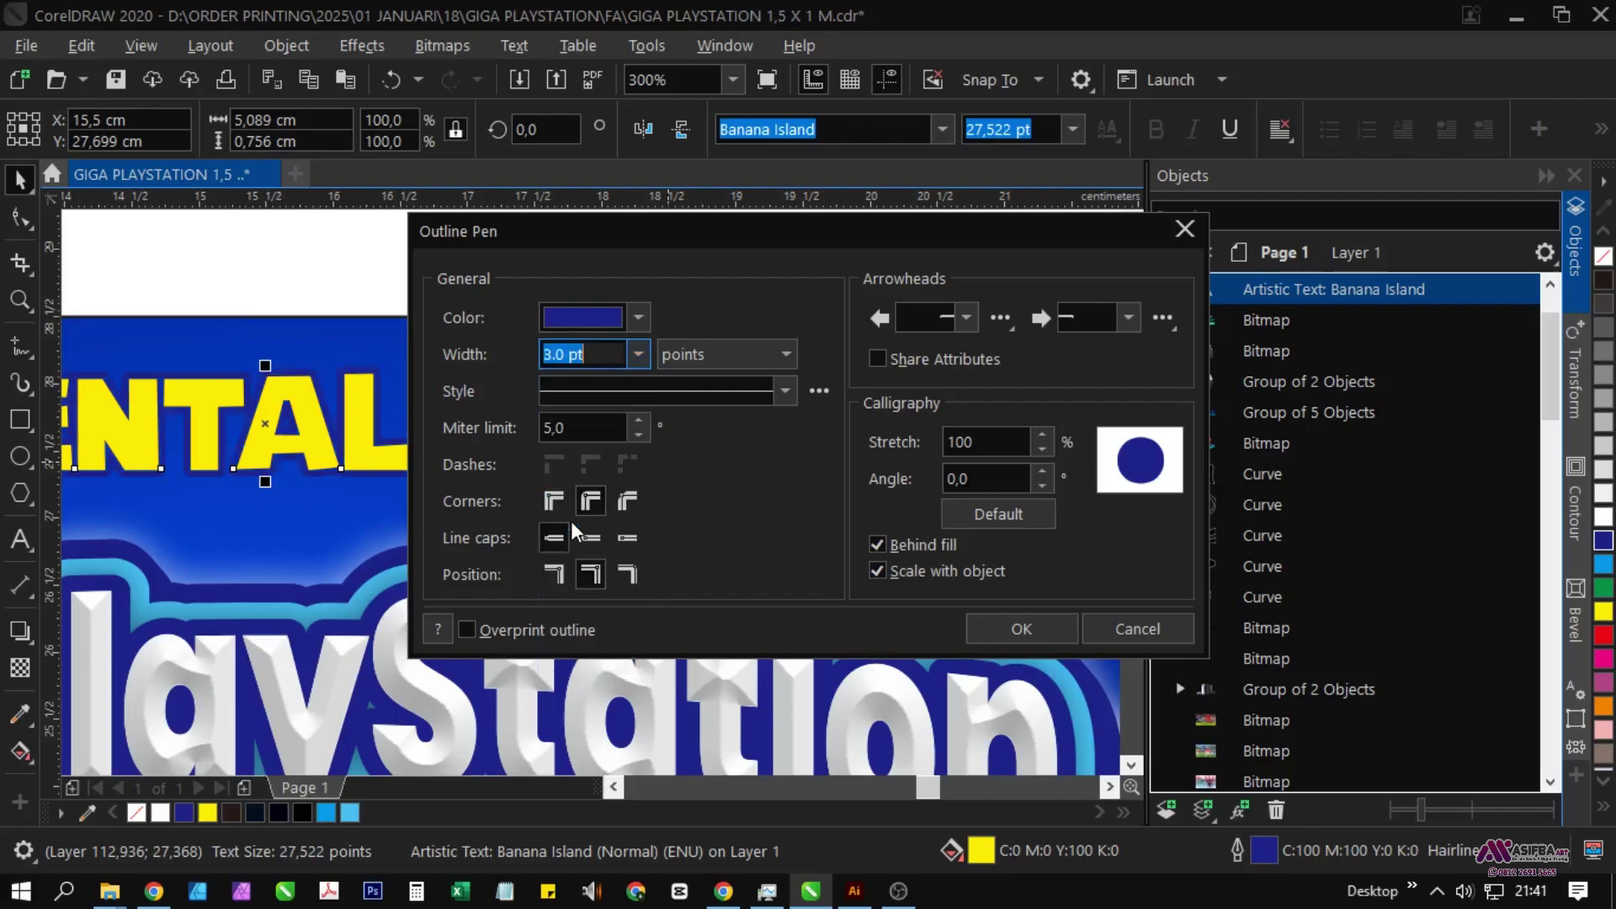
click(980, 631)
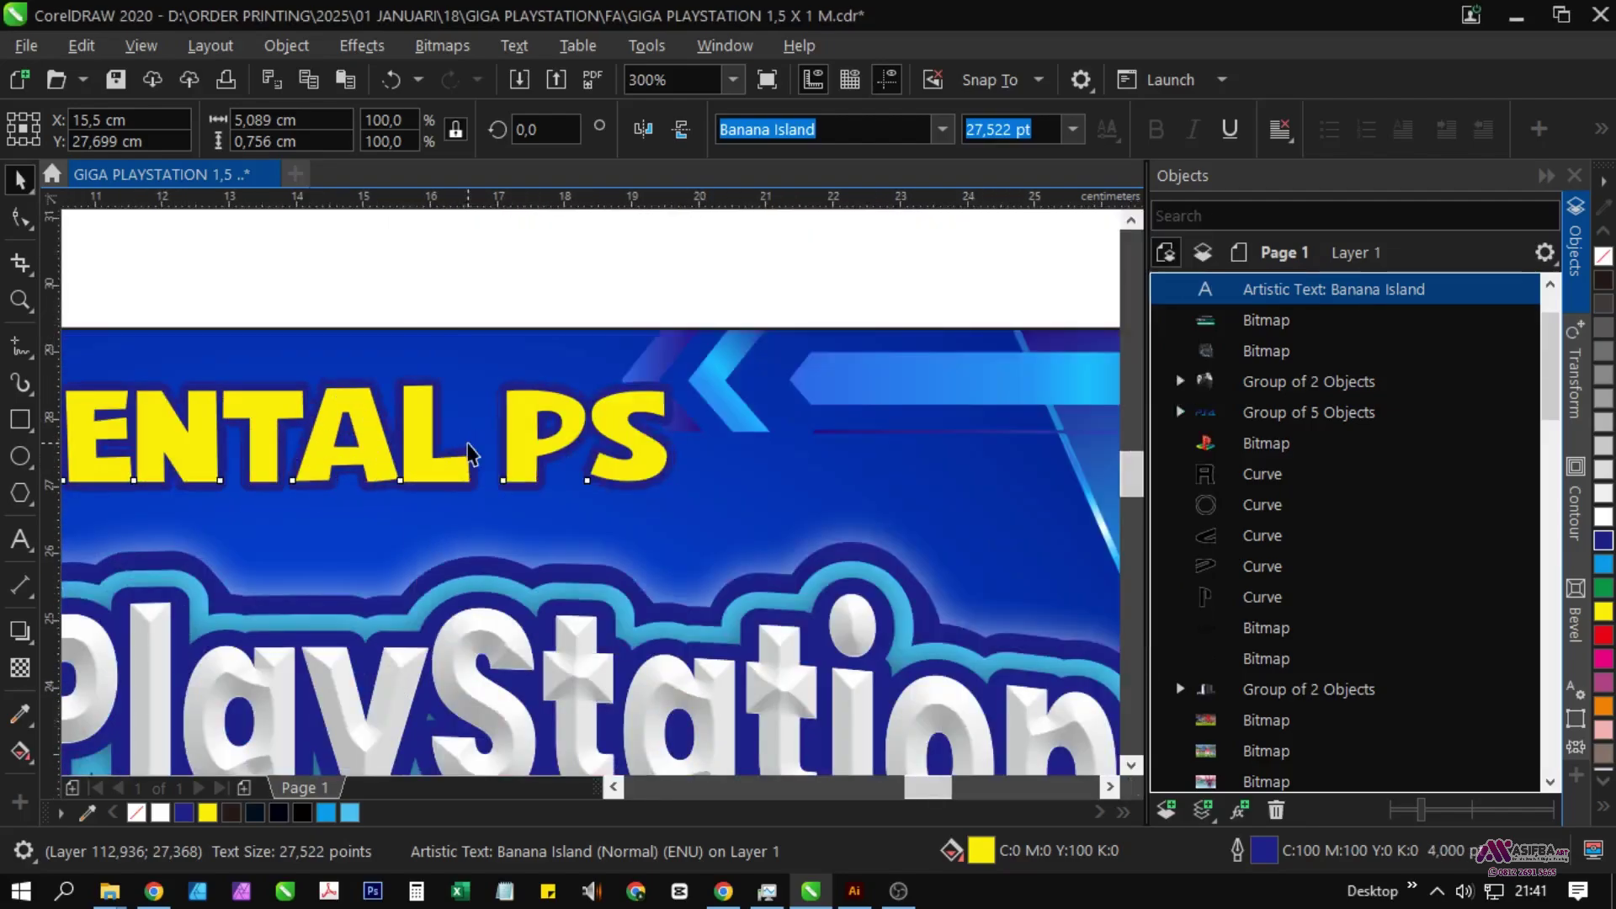
Step: Duplicate the RENTAL PS text in place and give the rear copy an 8 pt white outline
scroll(468, 444, down, 1)
key(Escape)
click(398, 439)
key(ctrl+c)
key(ctrl+v)
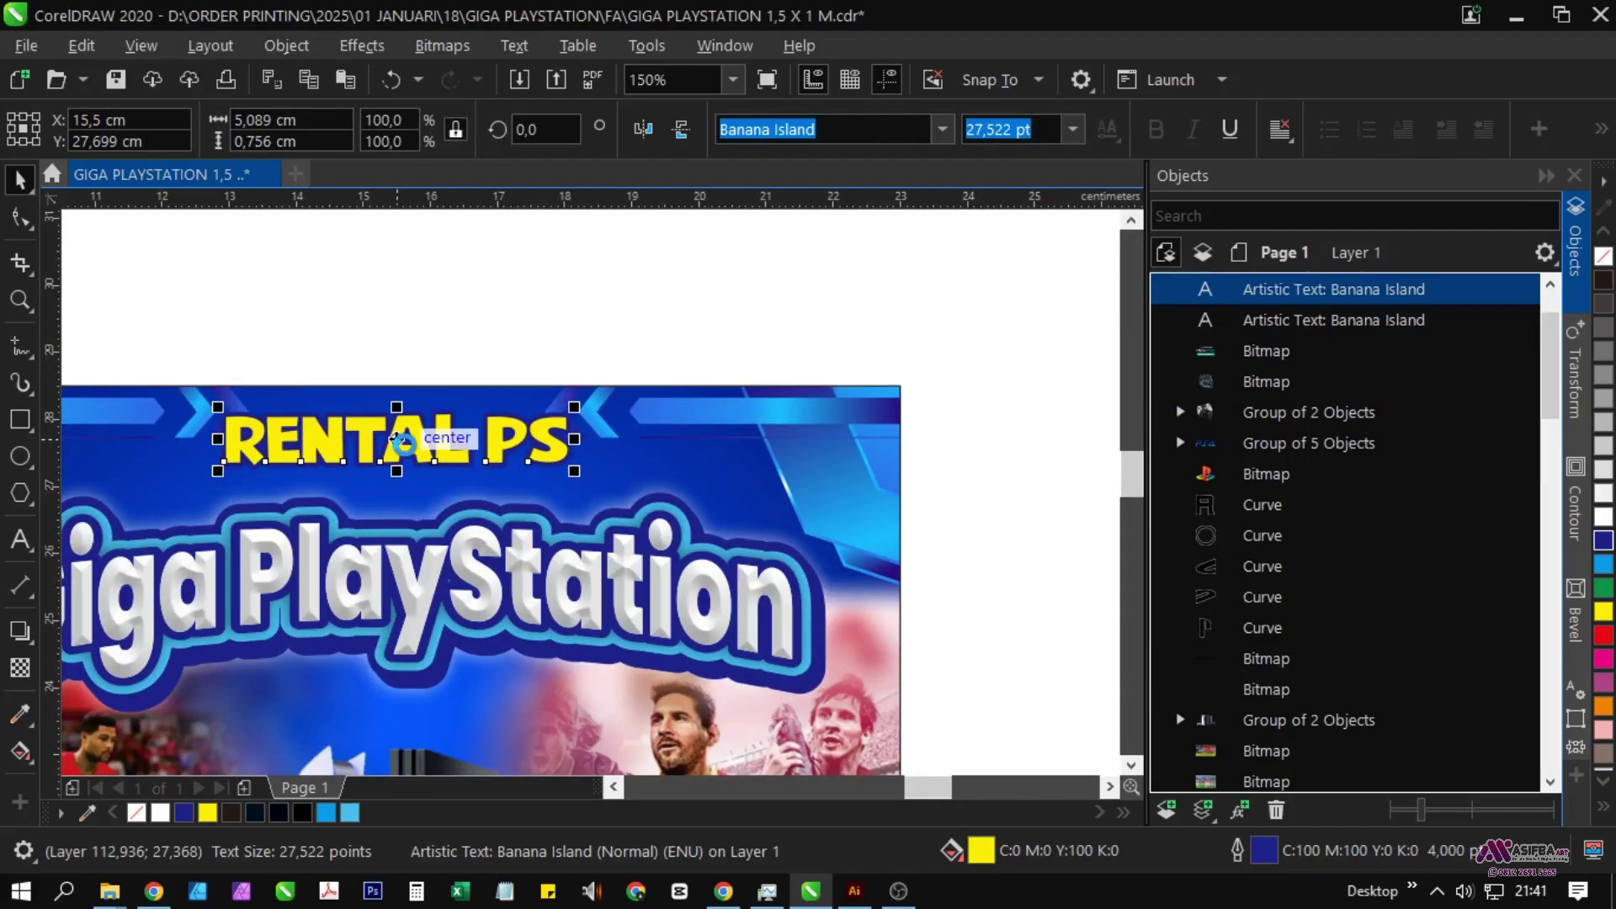
click(1376, 327)
right_click(1603, 517)
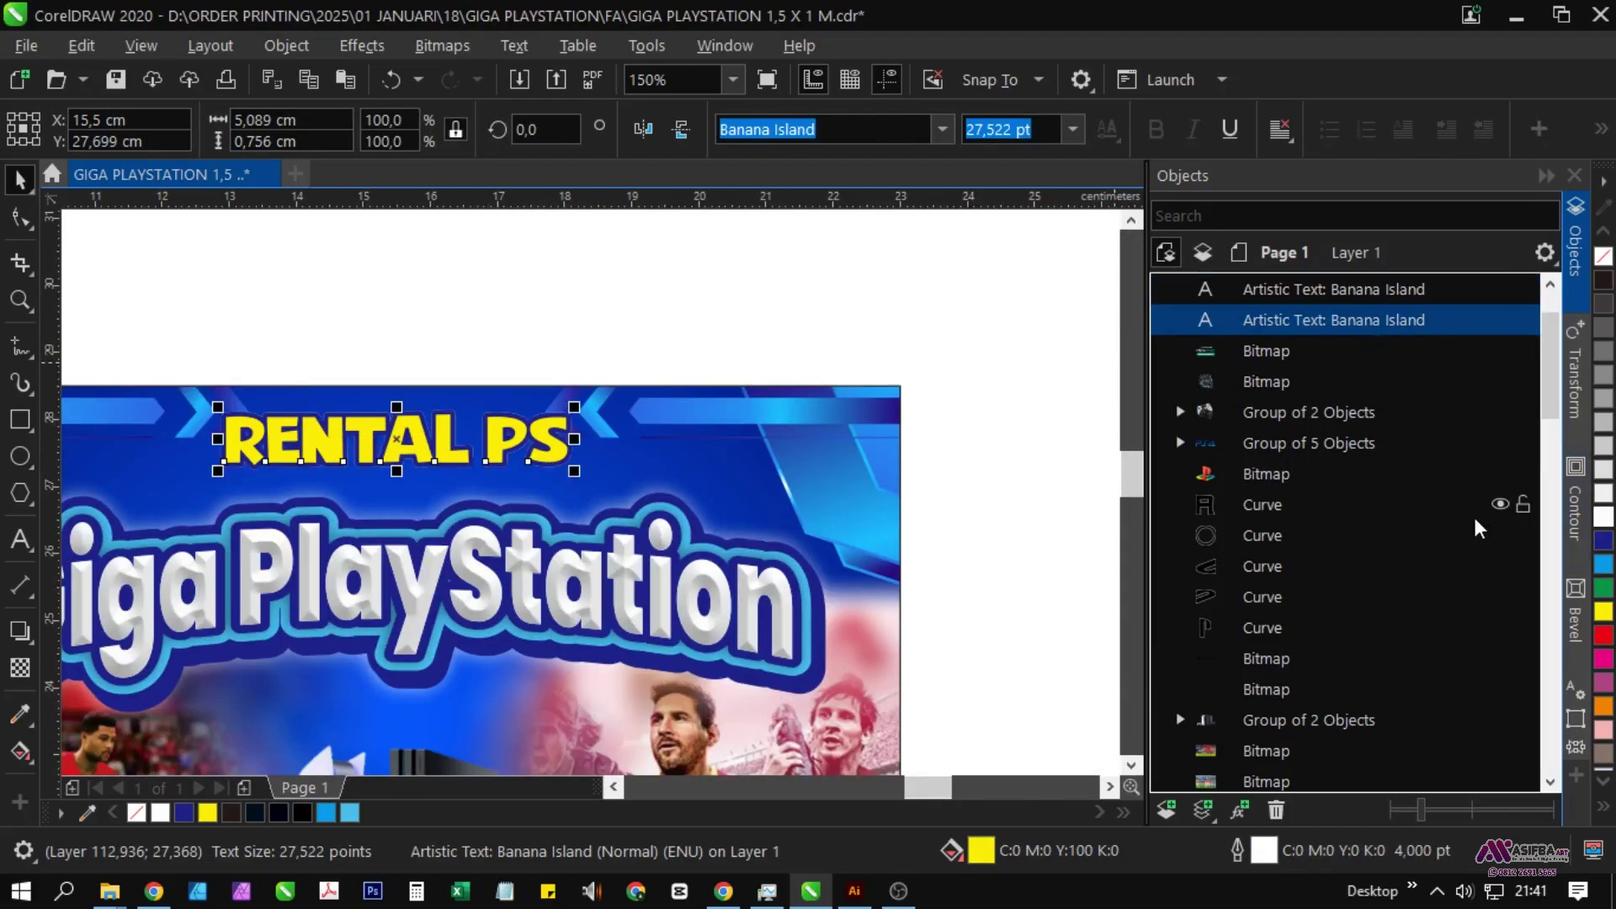
scroll(340, 454, up, 1)
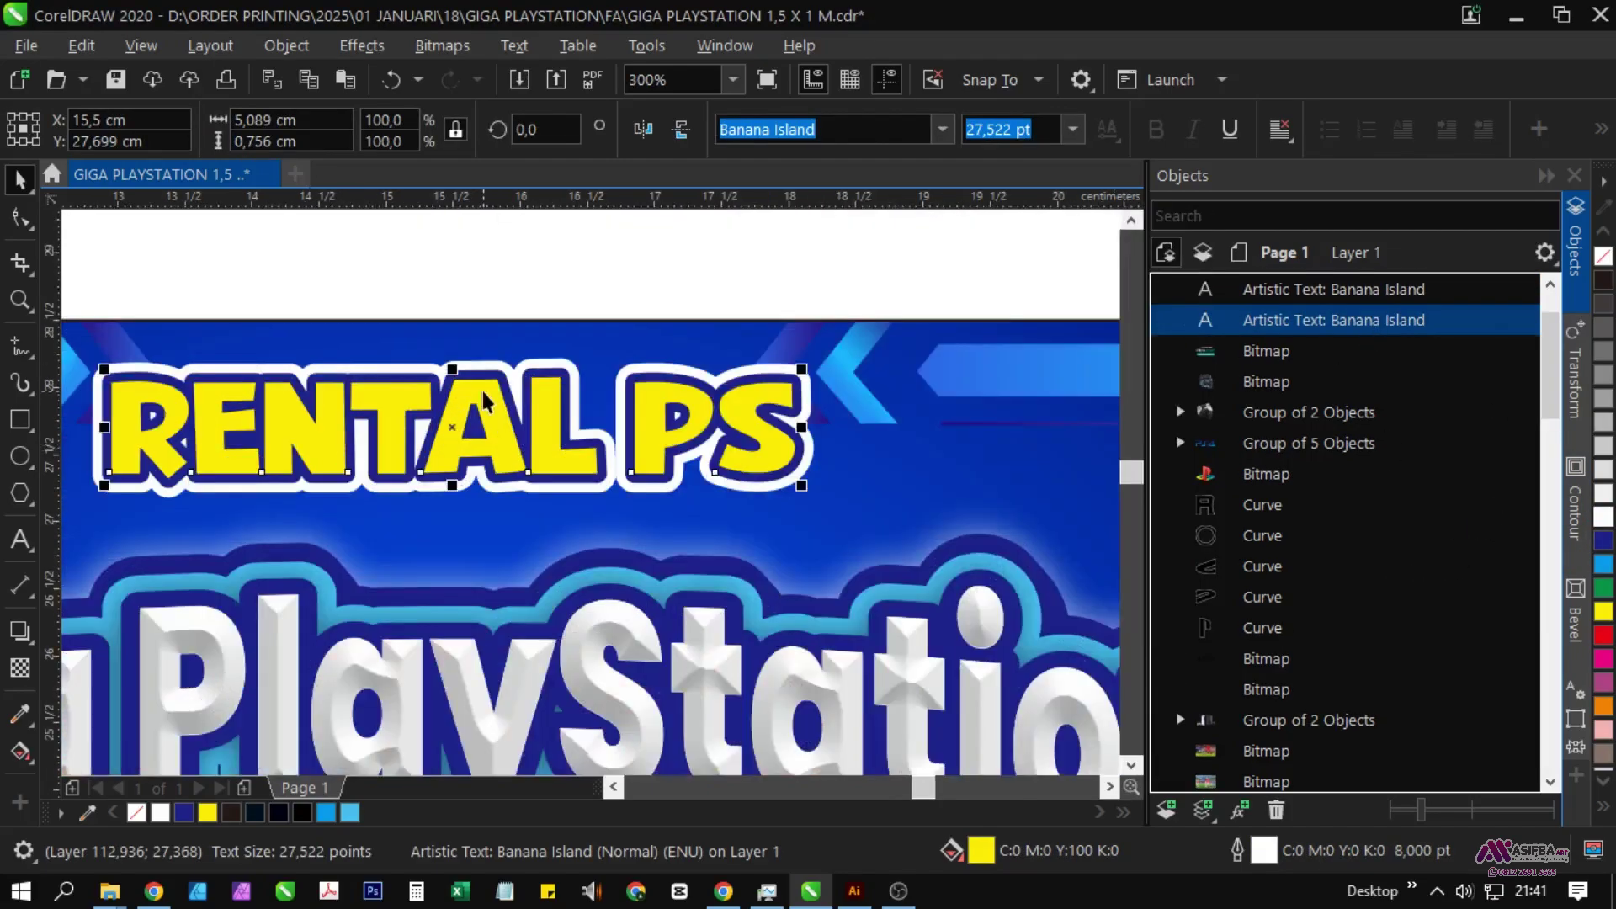
scroll(480, 391, down, 1)
click(545, 327)
Step: Apply a vertical fountain fill from yellow down to orange to the front RENTAL PS text
scroll(545, 329, down, 1)
scroll(527, 350, up, 1)
click(499, 384)
key(g)
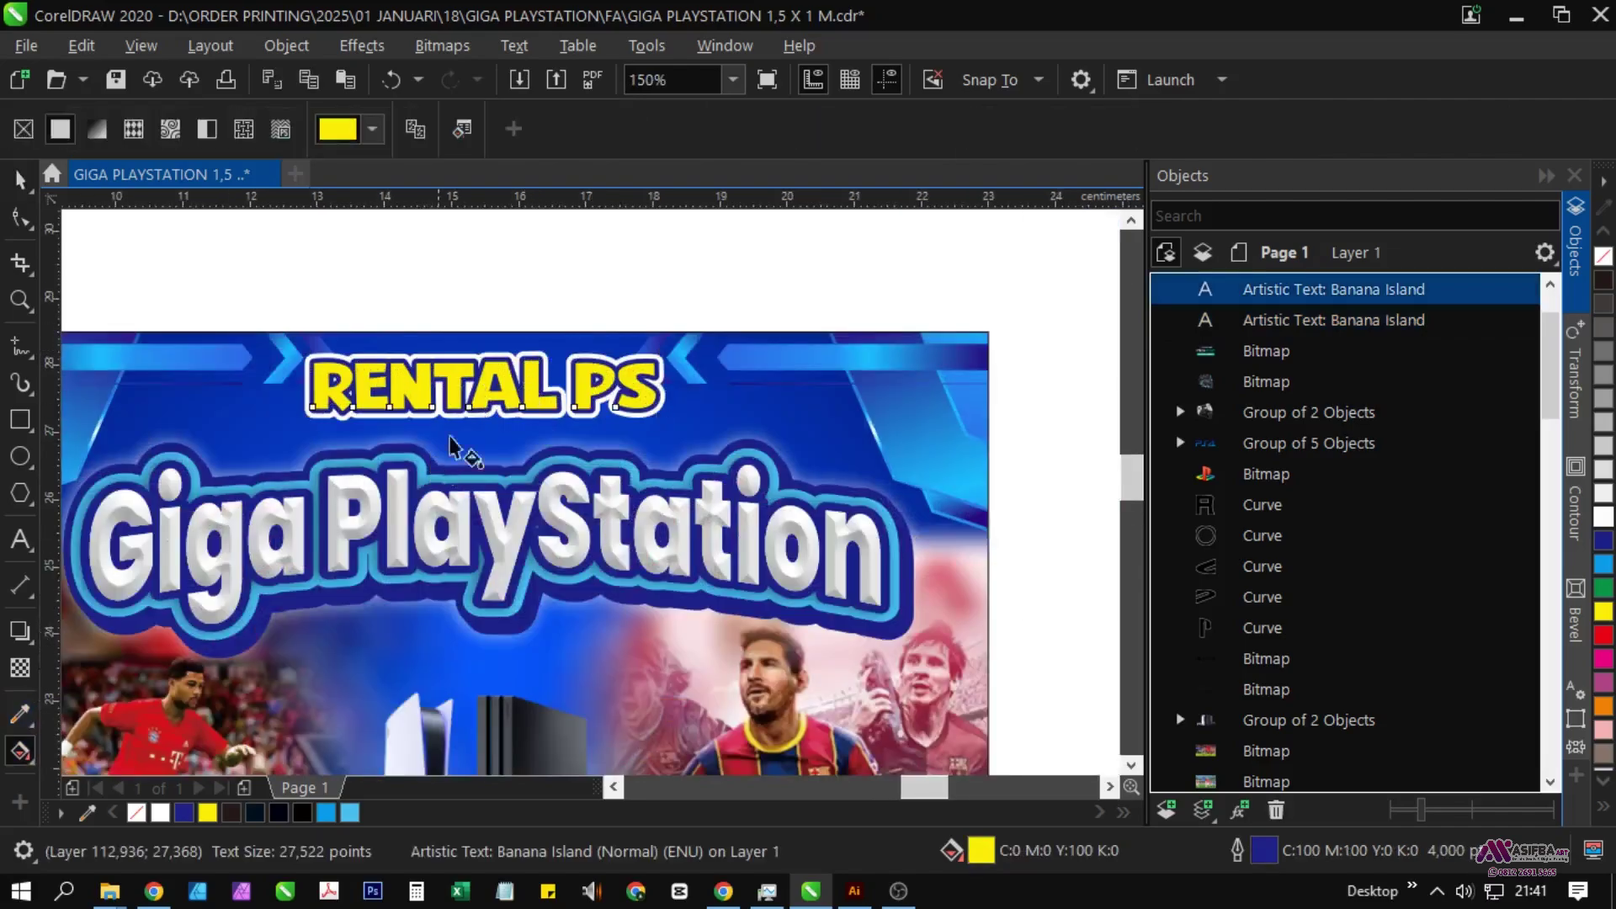
scroll(458, 451, up, 2)
drag(528, 318, 528, 558)
click(579, 539)
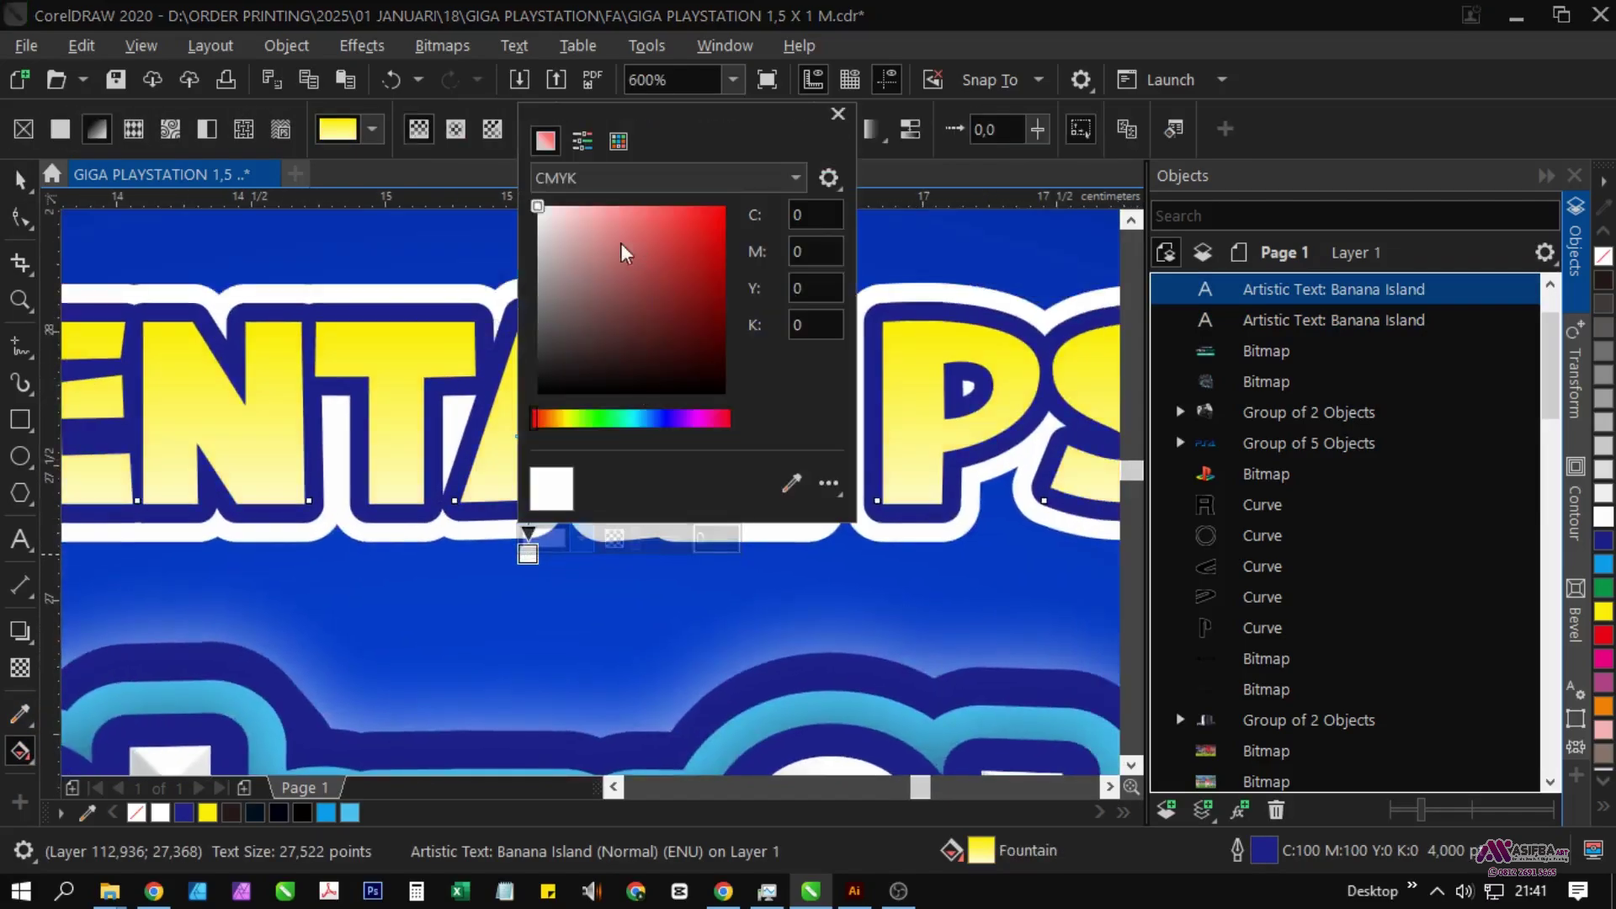
click(618, 142)
click(623, 282)
click(397, 370)
scroll(398, 368, down, 1)
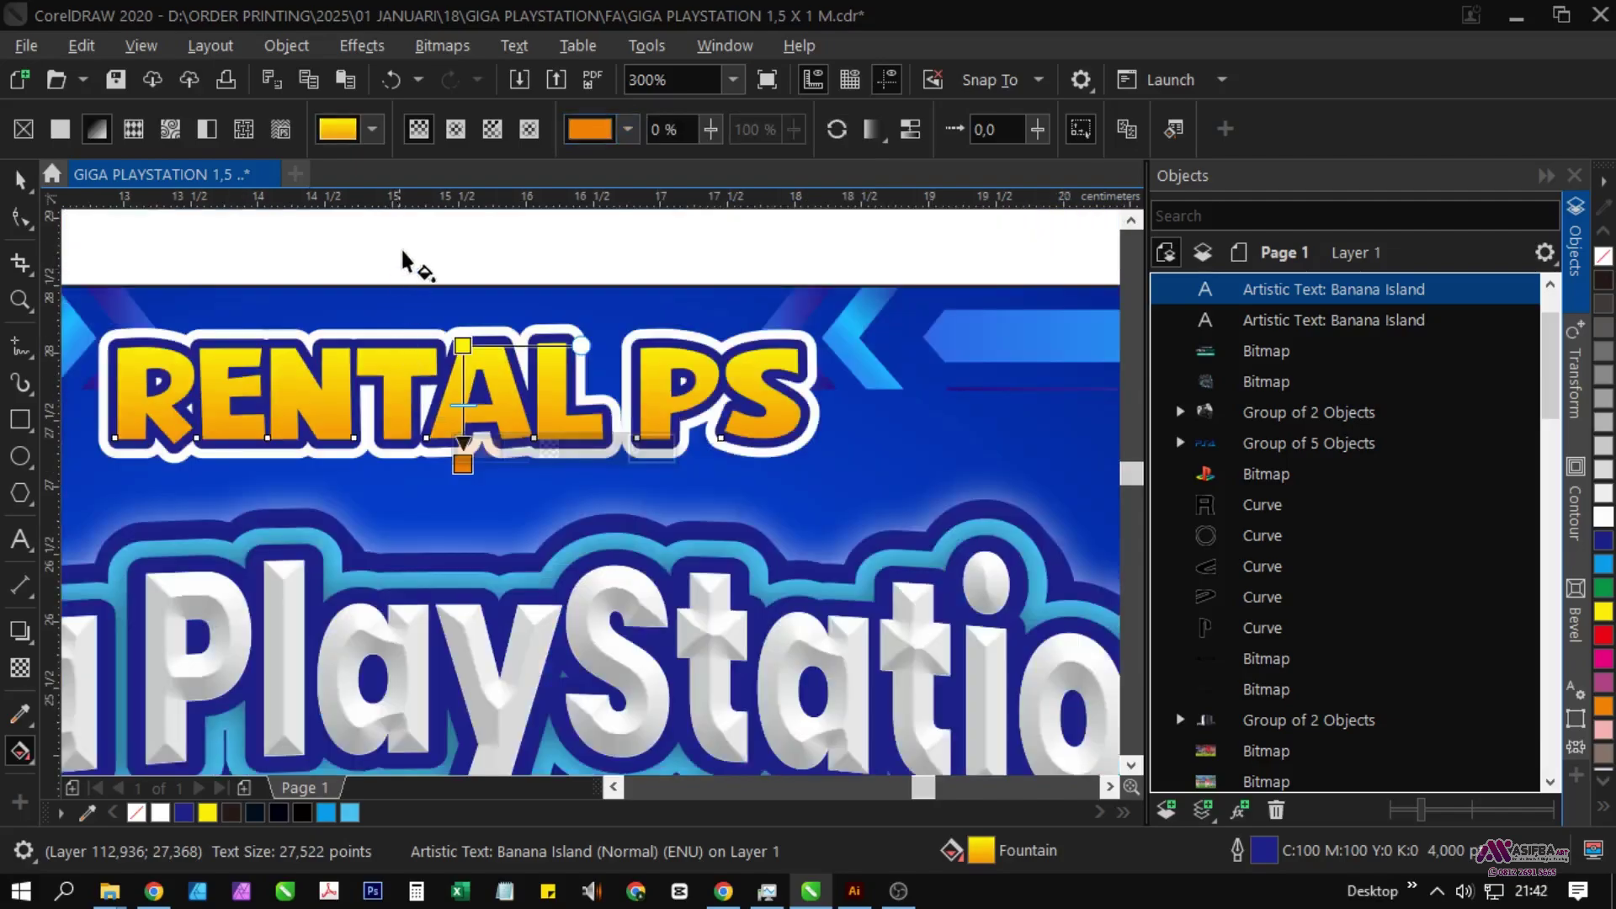
click(404, 251)
scroll(433, 402, down, 1)
key(space)
Step: Recolour the rear RENTAL PS copy's outline cyan and set its width to 6 pt
scroll(467, 468, up, 2)
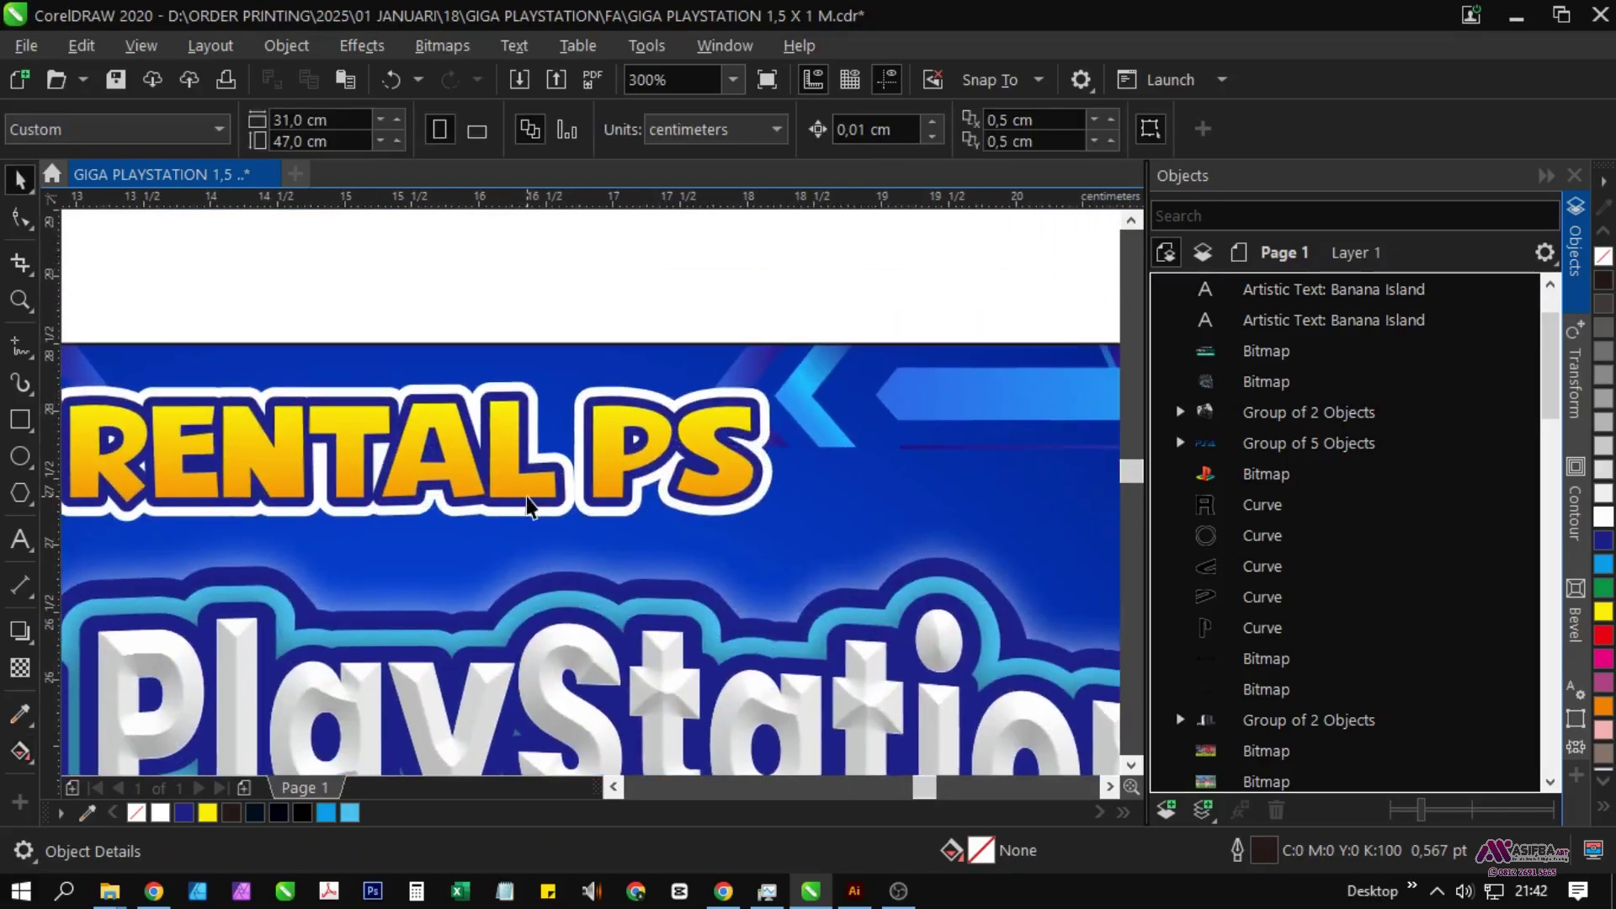
click(1347, 324)
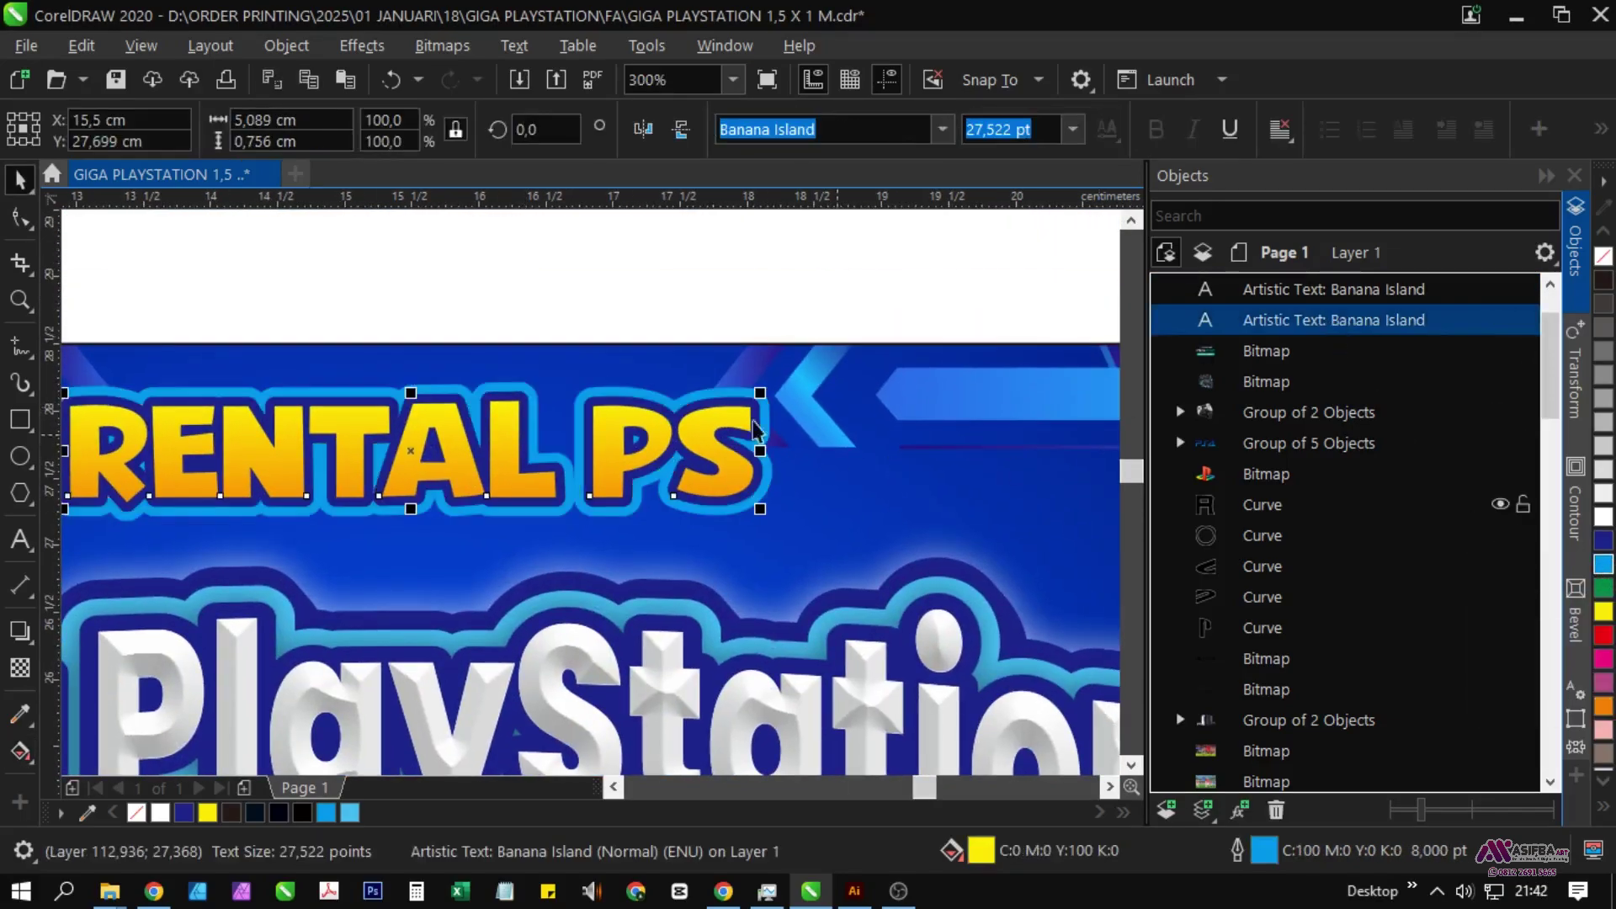
scroll(596, 413, down, 1)
scroll(529, 484, up, 2)
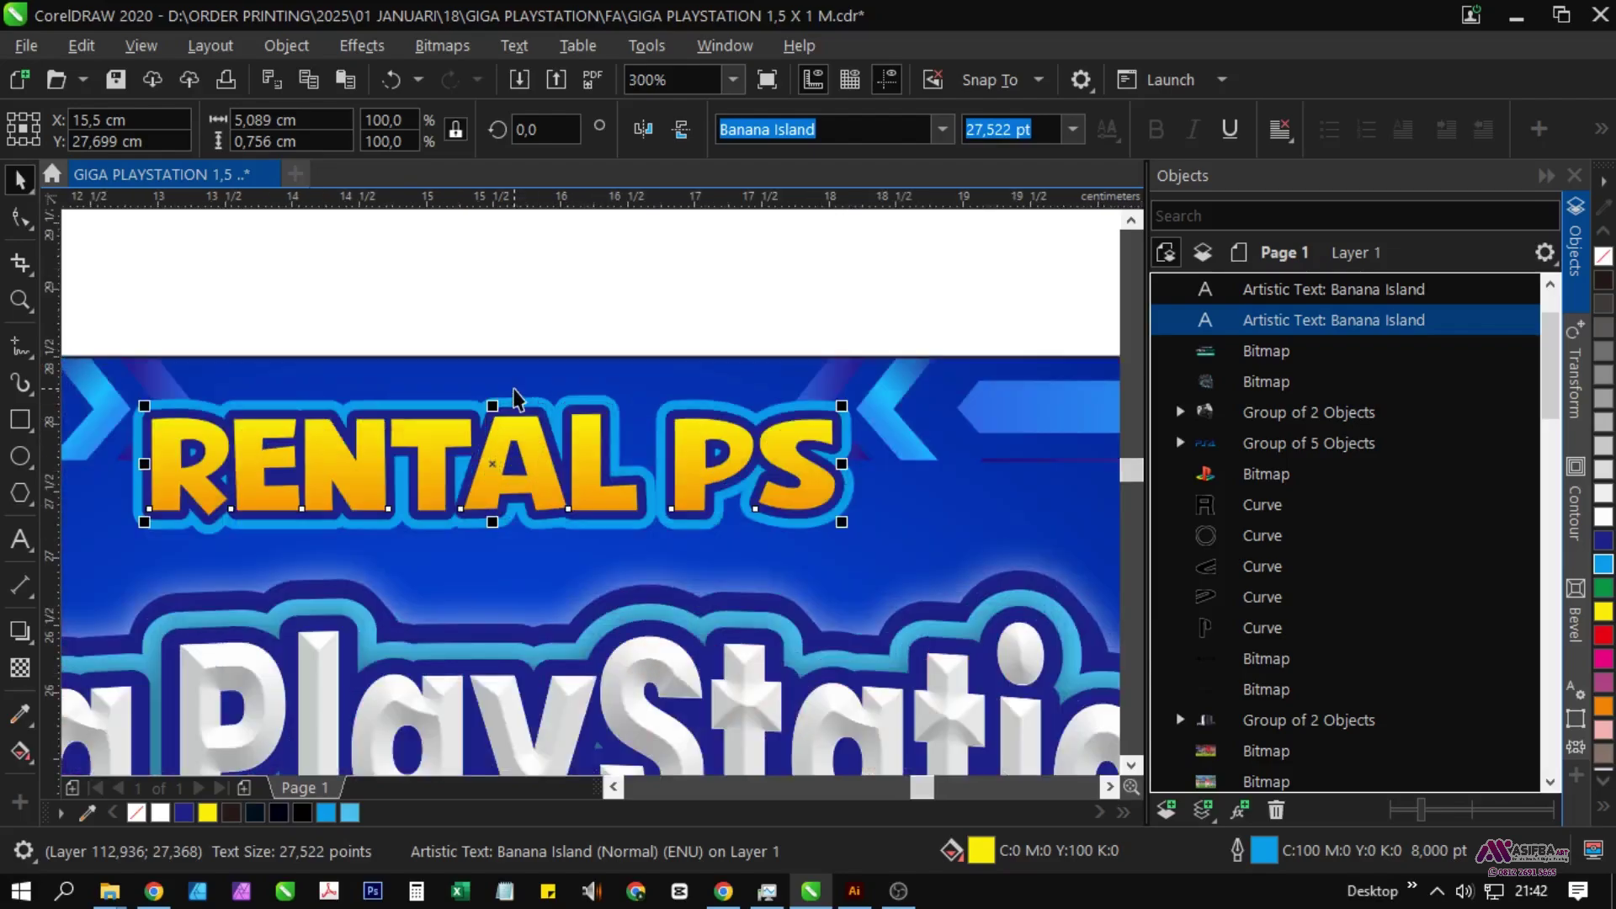
key(F12)
key(Escape)
scroll(517, 399, down, 1)
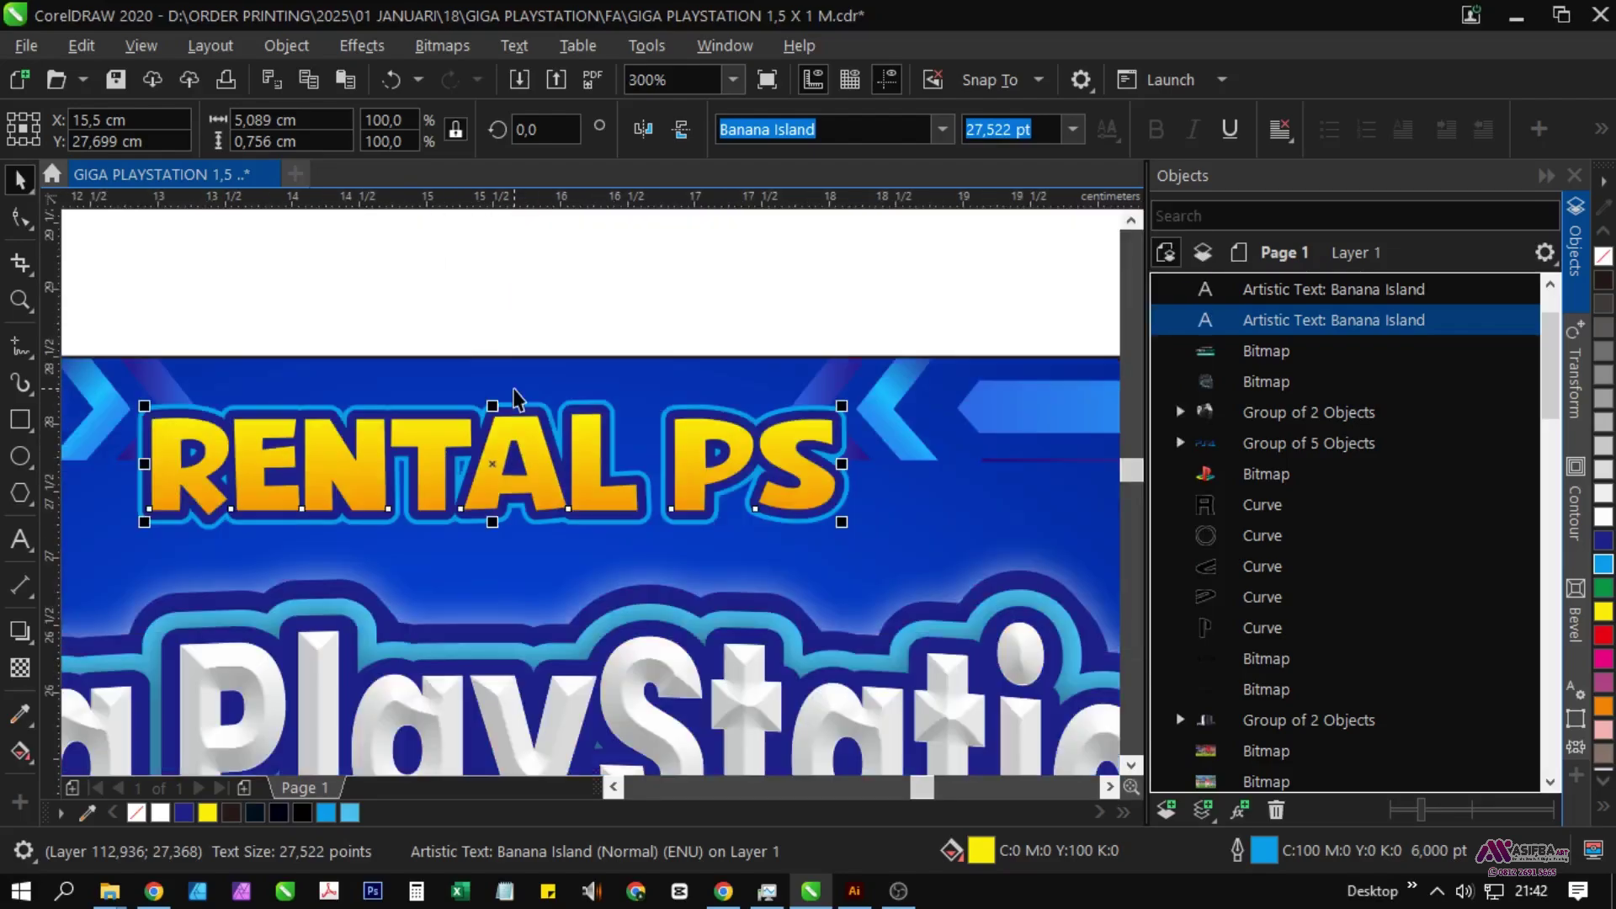
Step: Paste a third RENTAL PS copy in place and give the rearmost copy a 10 pt white outline
key(ctrl+v)
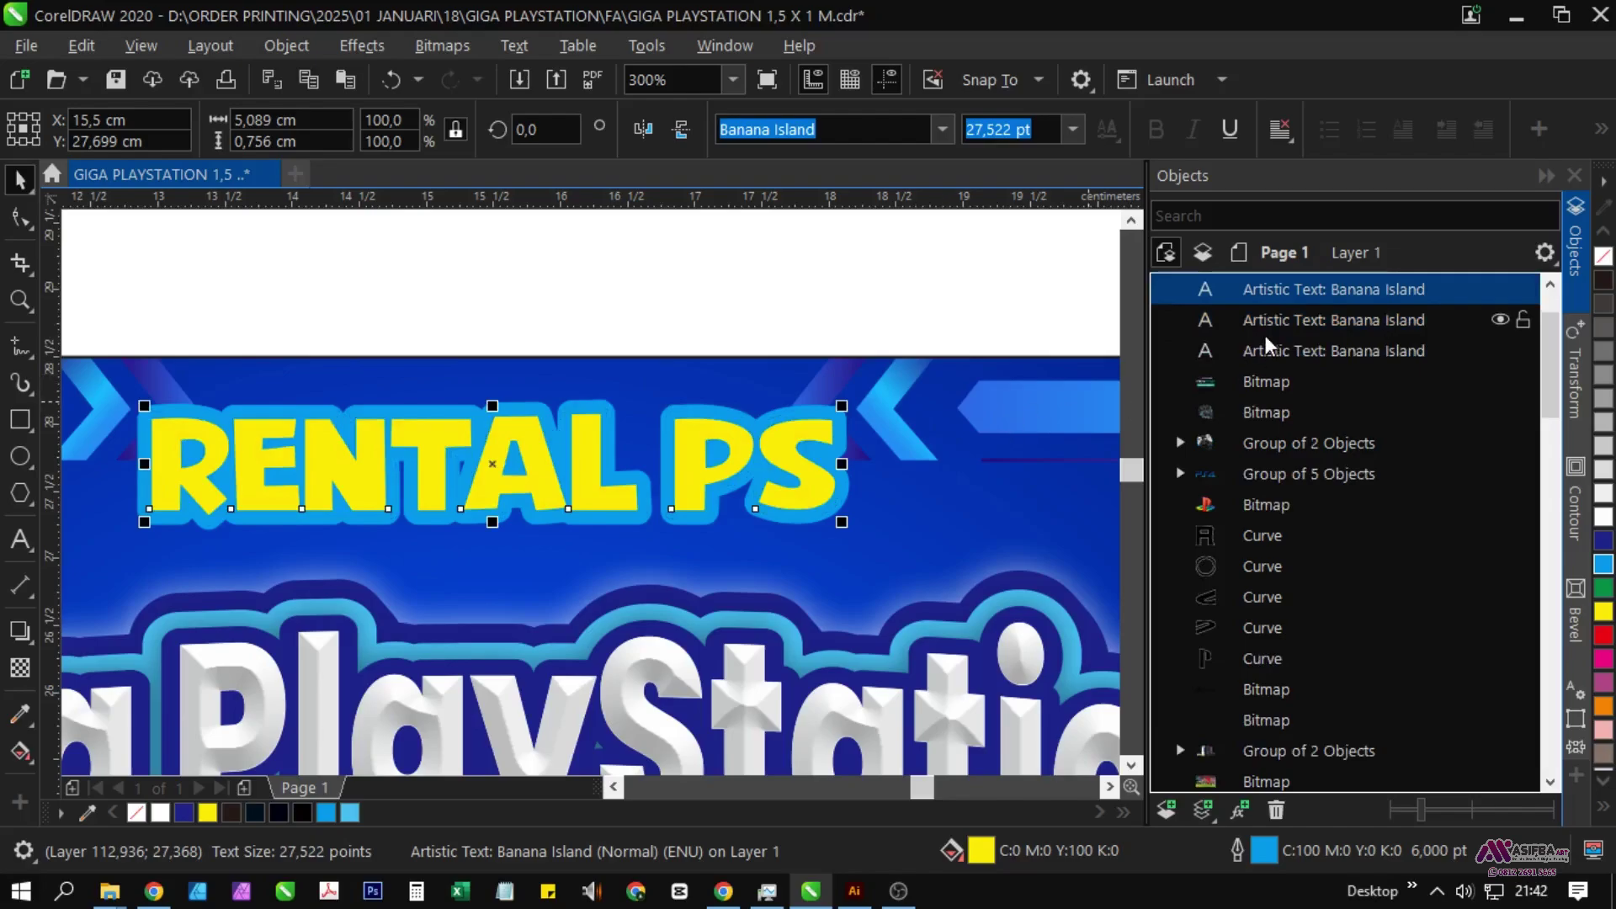
click(1267, 347)
key(F12)
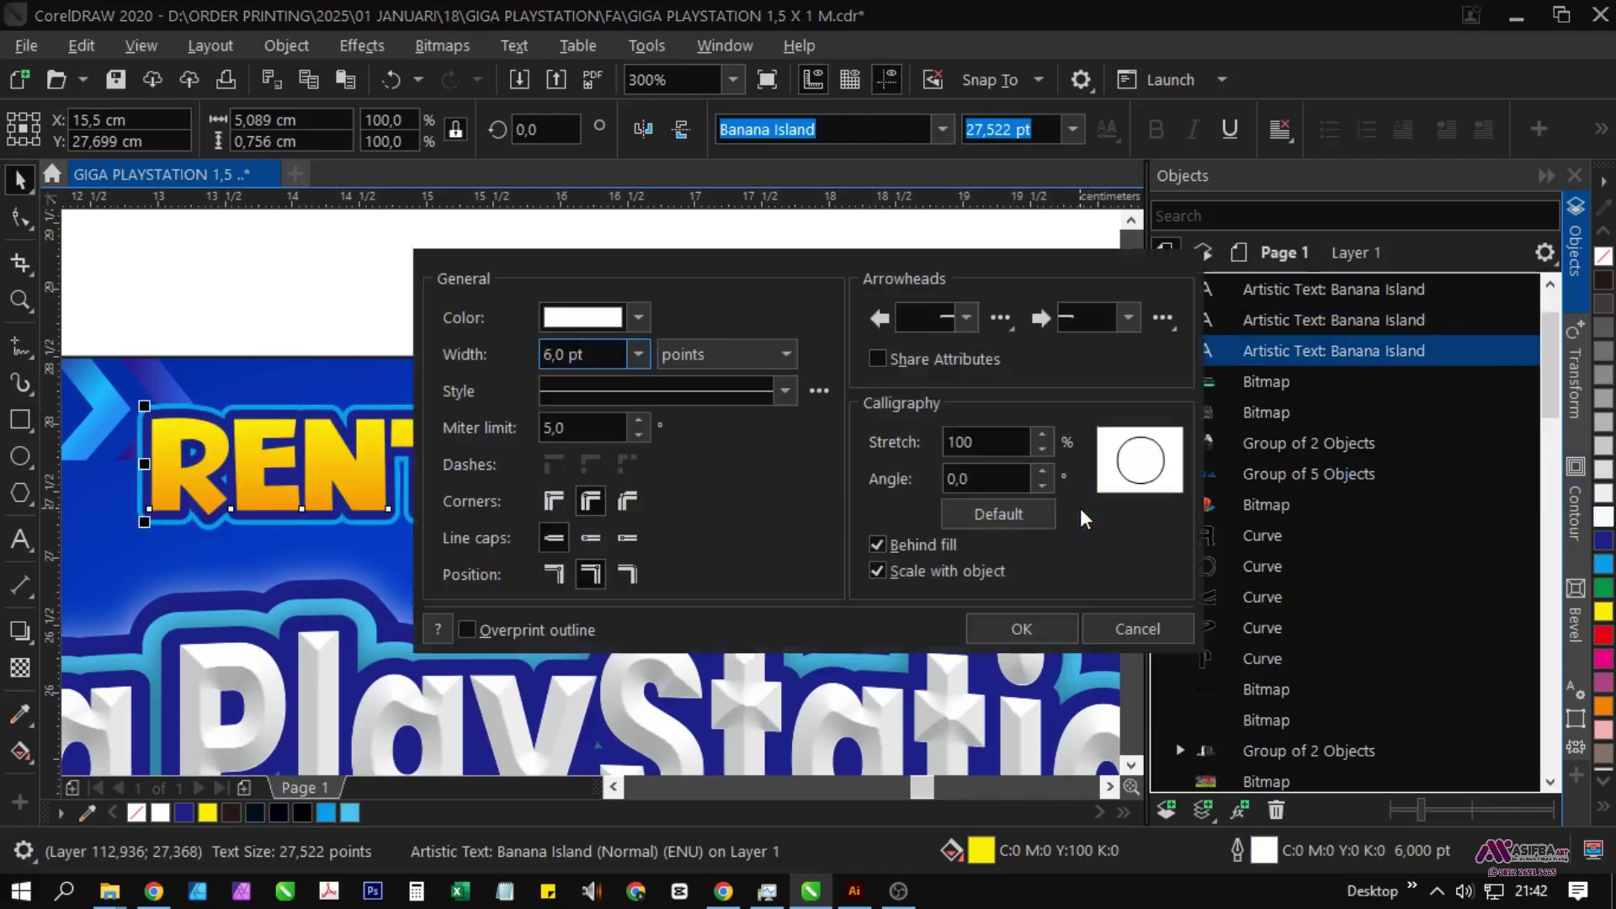
text(8)
key(Return)
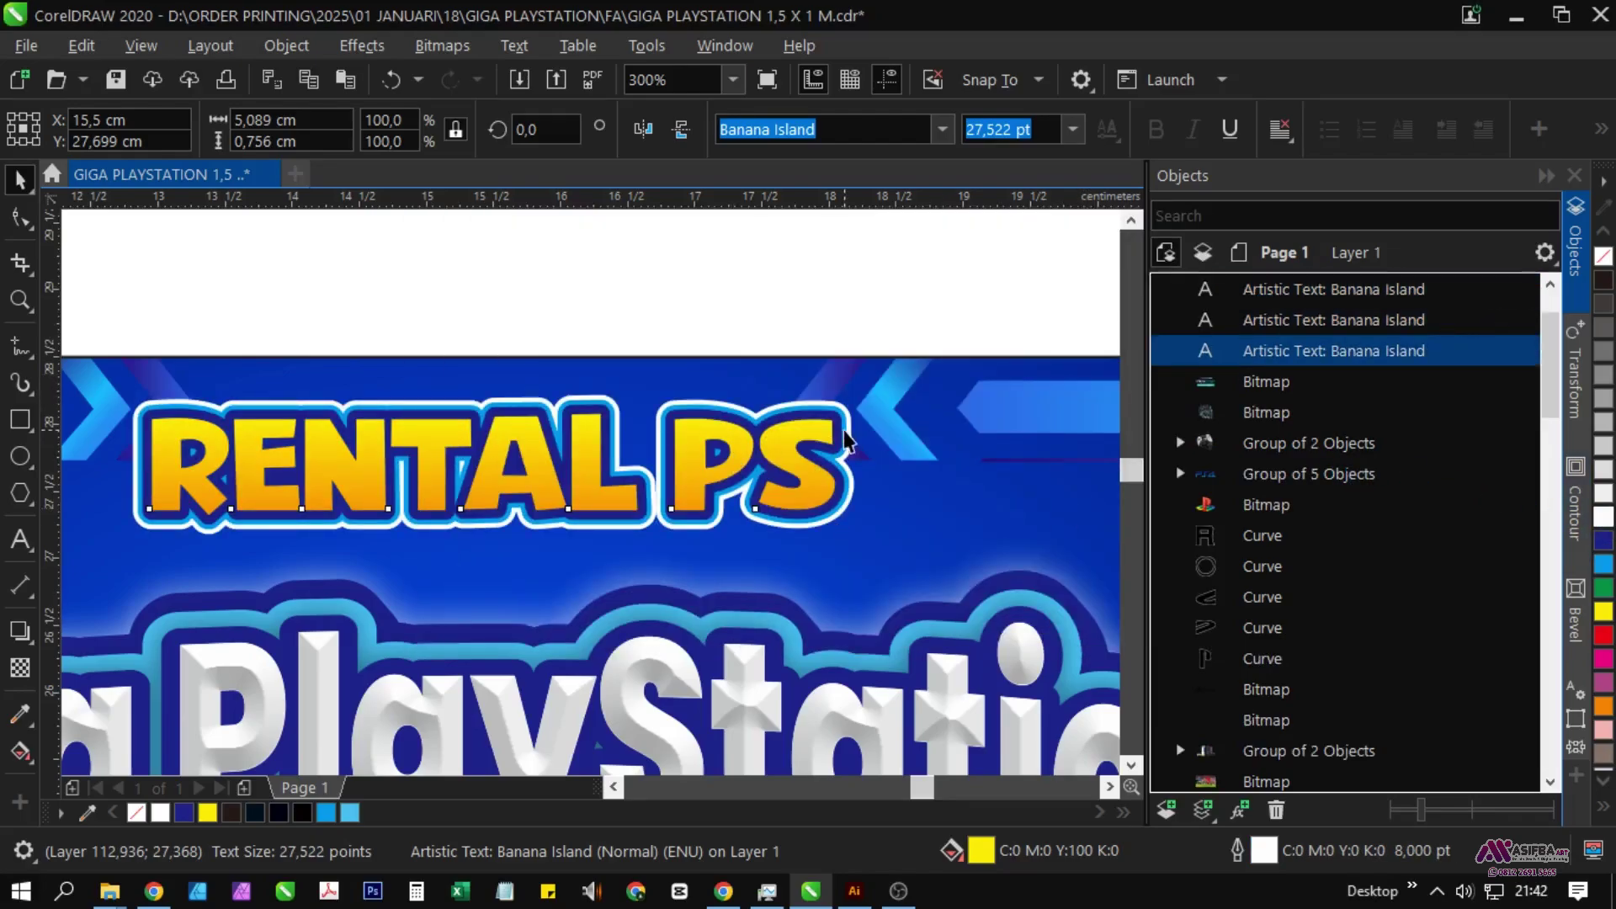
key(F12)
key(Escape)
Step: Set the cyan outline of the middle RENTAL PS copy to 7 pt
click(1339, 324)
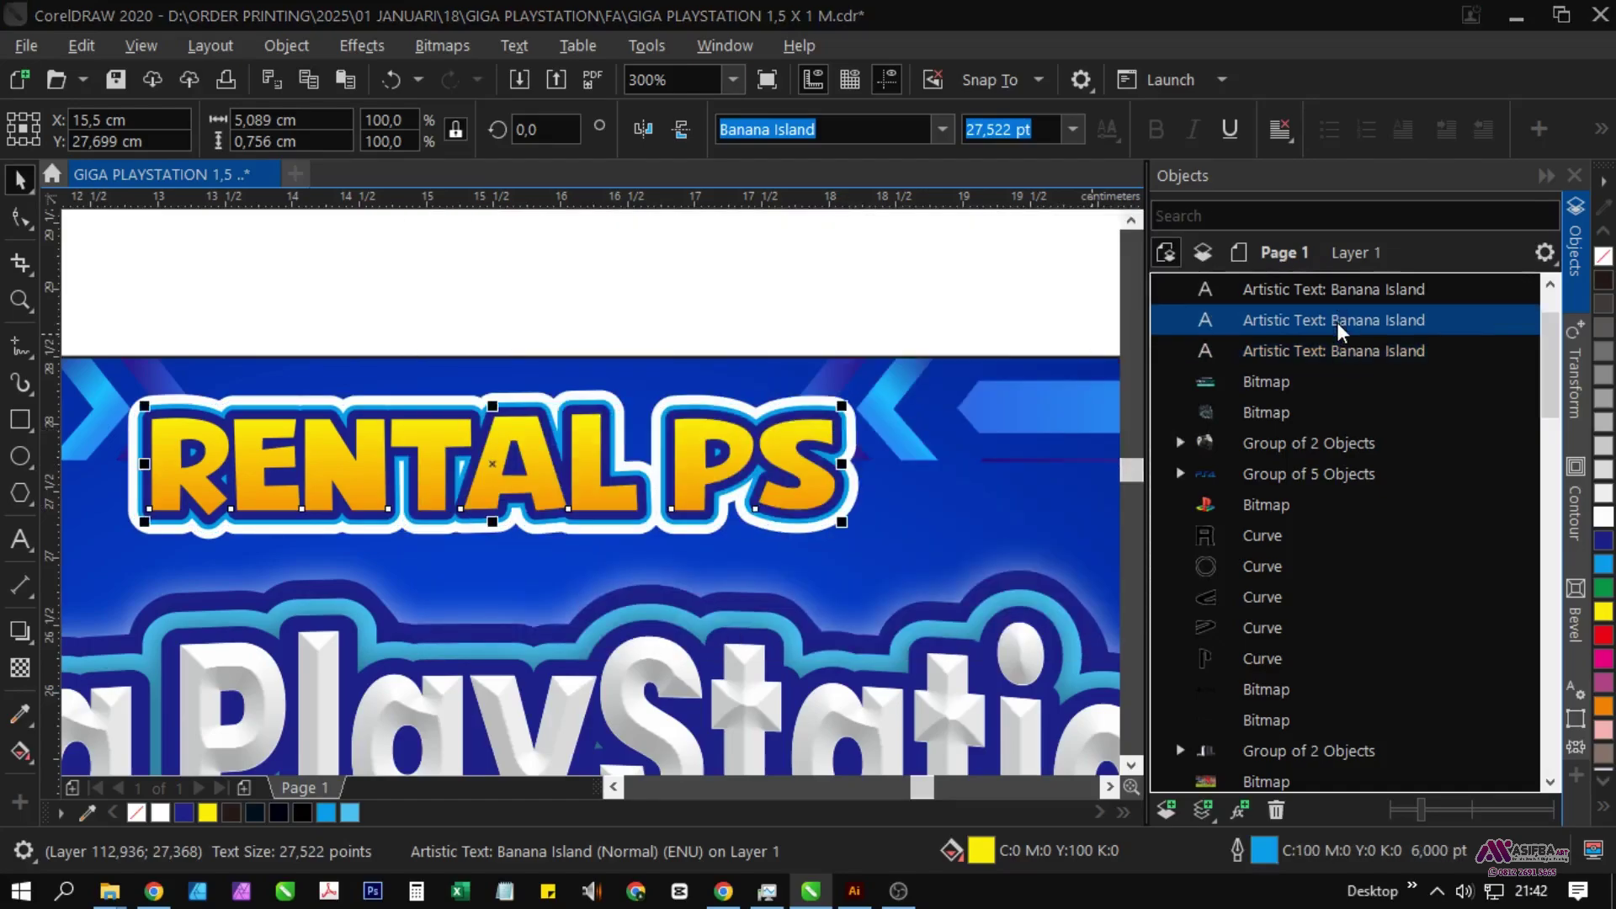
key(F12)
text(5)
key(Return)
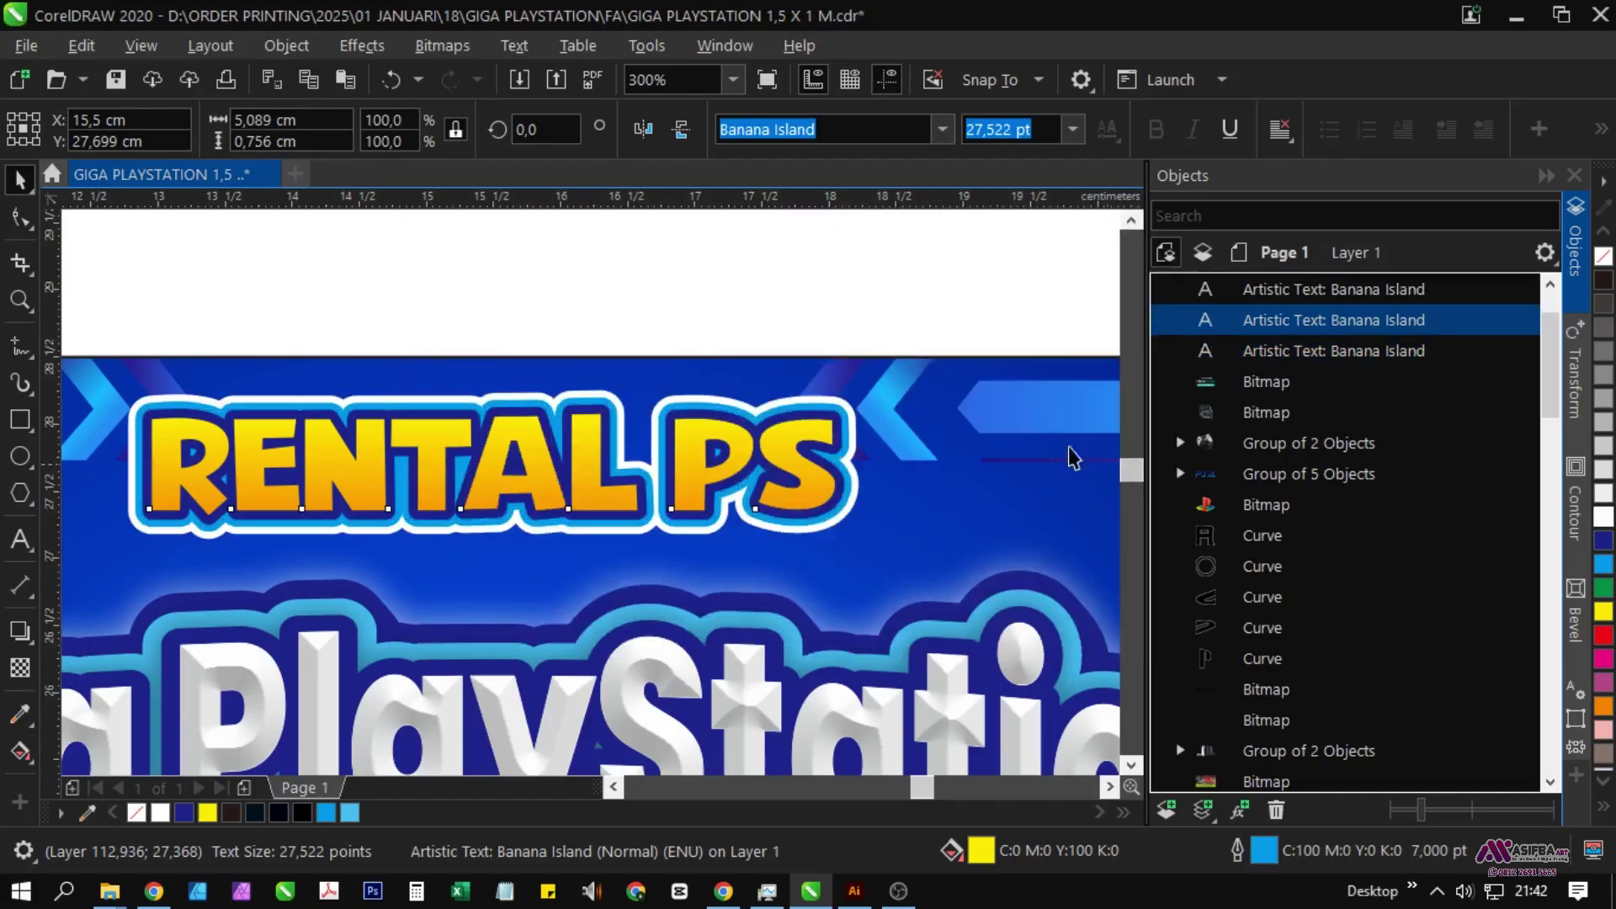
scroll(686, 438, up, 1)
scroll(636, 523, down, 2)
scroll(559, 554, up, 1)
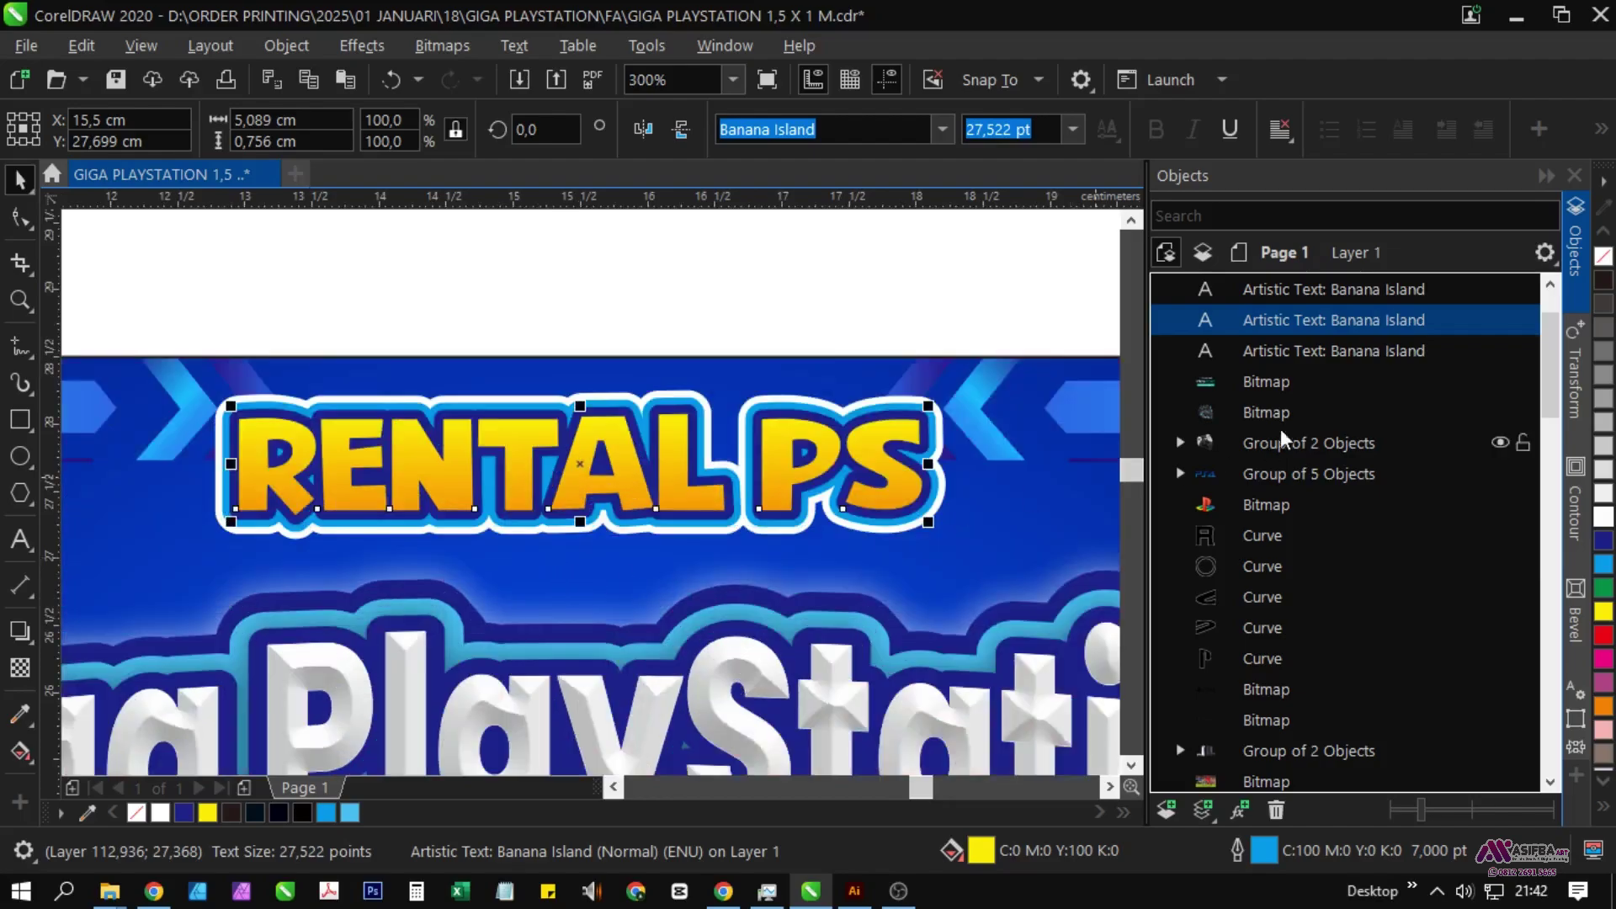
Step: Try a light grey K:10 outline colour on the rearmost RENTAL PS copy
click(1308, 354)
right_click(1608, 506)
scroll(587, 440, down, 1)
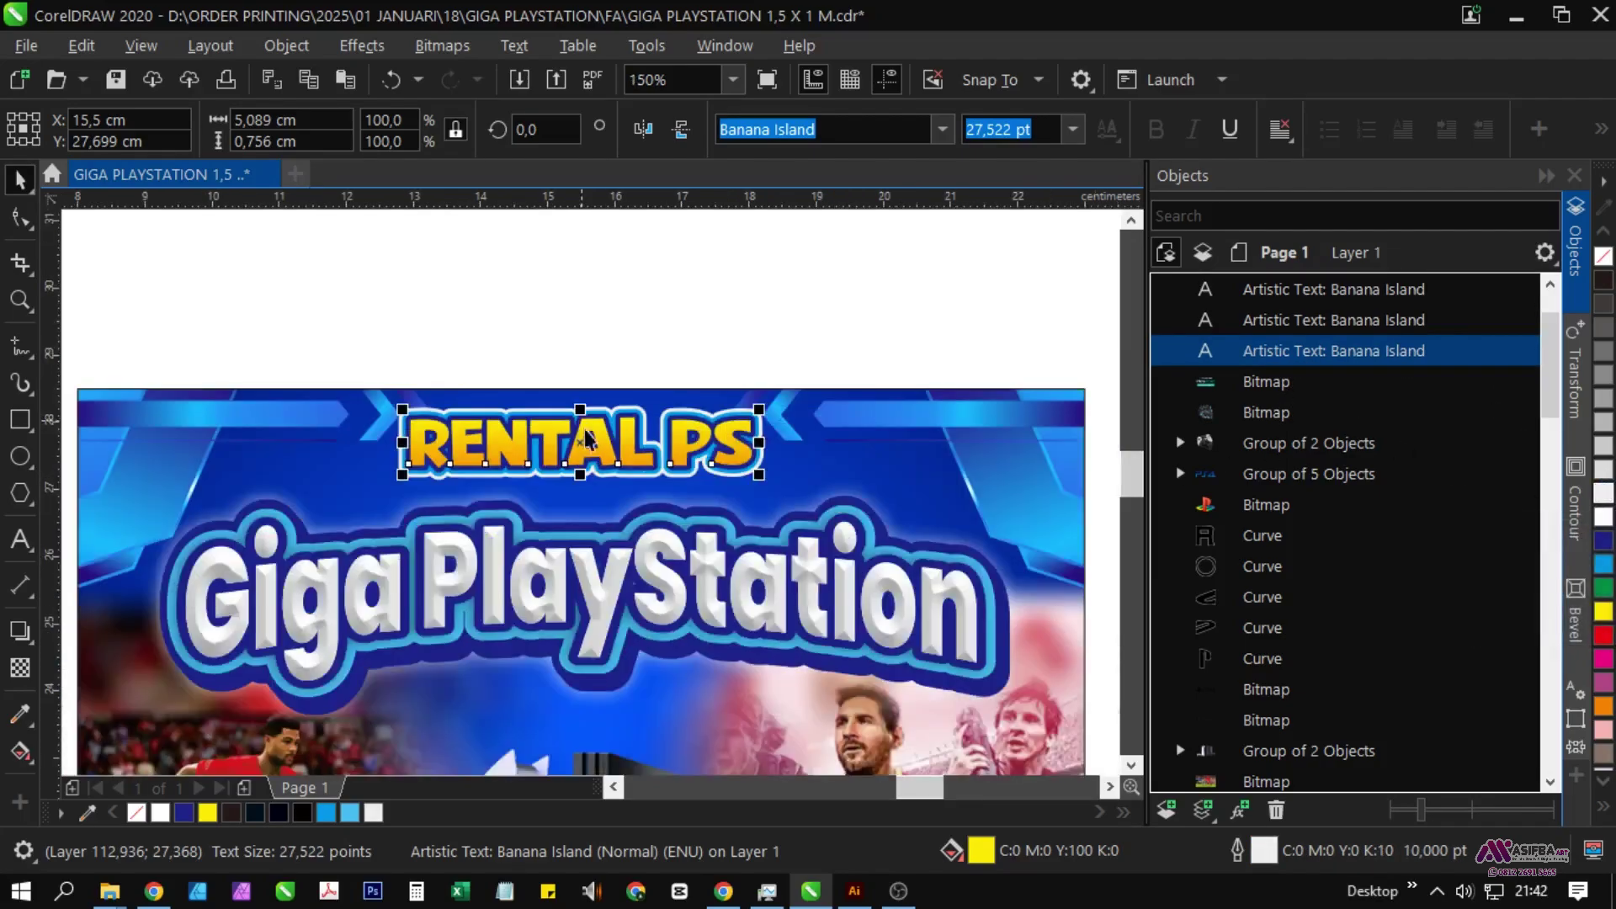
scroll(627, 429, up, 1)
Step: Add a black block shadow about 0.16 cm deep, pointing downward, to the rearmost RENTAL PS copy
click(20, 630)
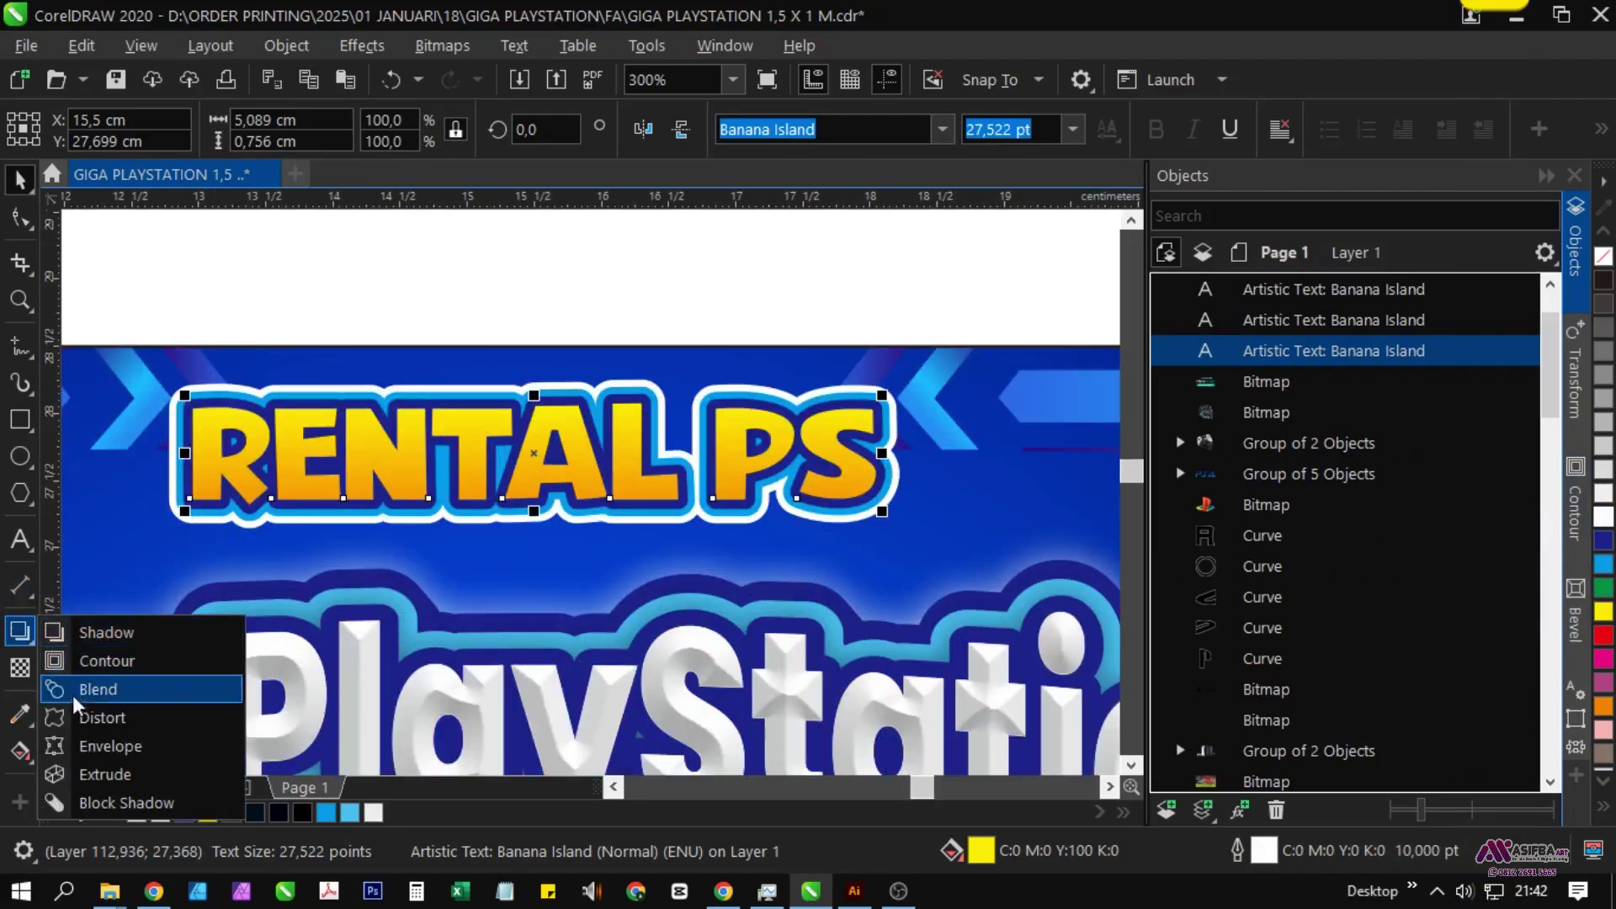
click(88, 804)
scroll(536, 469, up, 1)
drag(540, 472, 504, 582)
drag(544, 457, 525, 543)
scroll(515, 589, down, 2)
scroll(517, 581, up, 2)
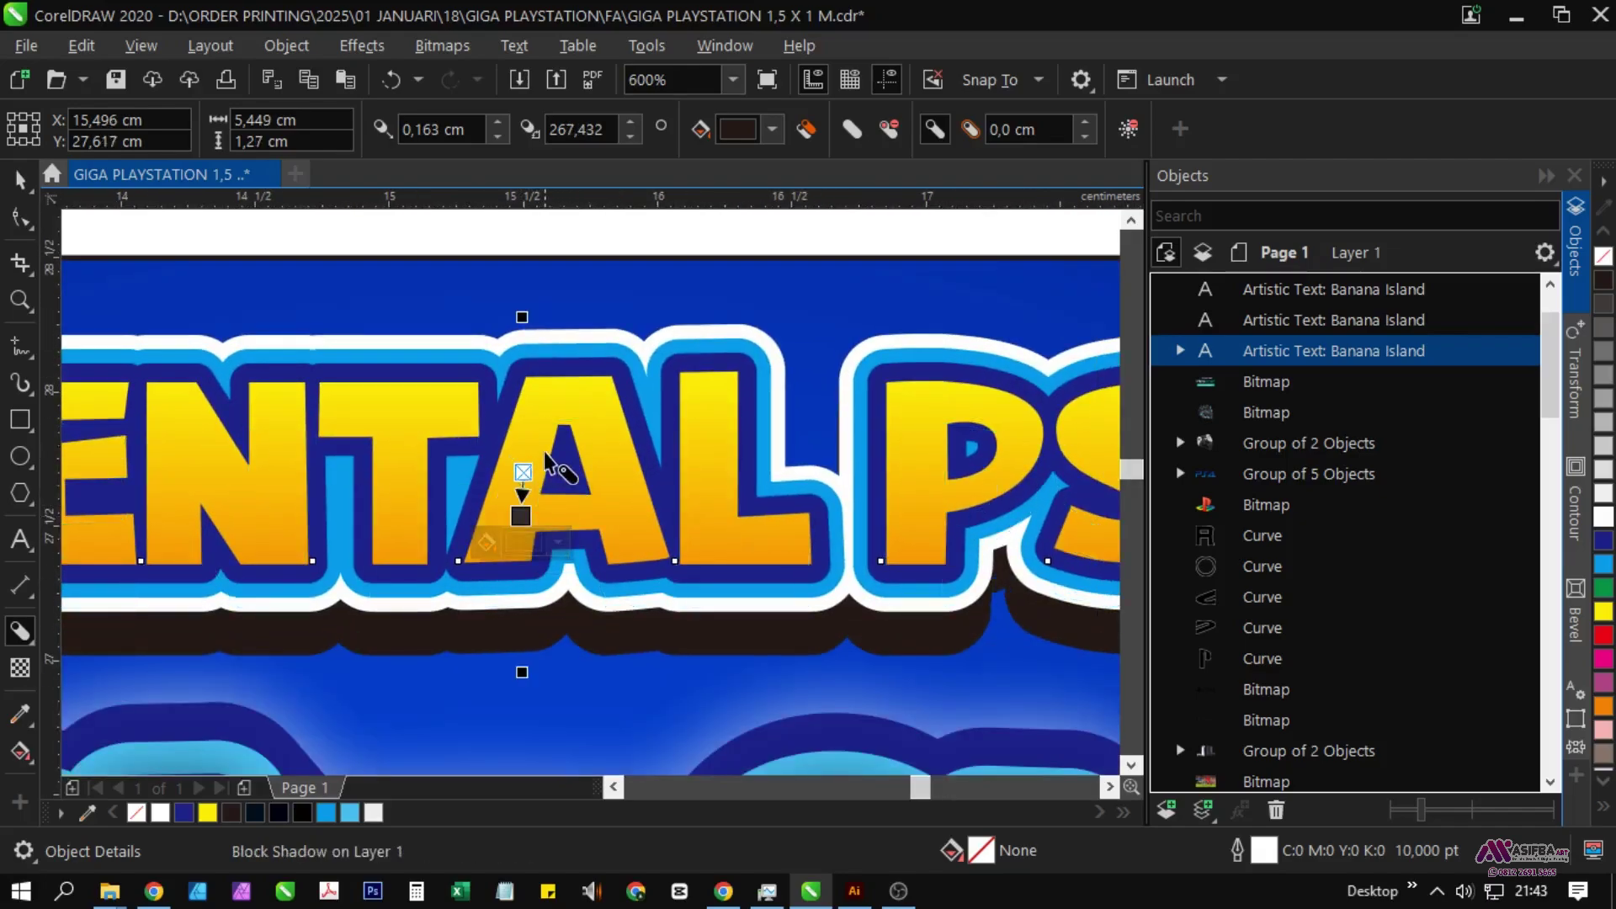
scroll(546, 468, down, 1)
scroll(545, 461, down, 1)
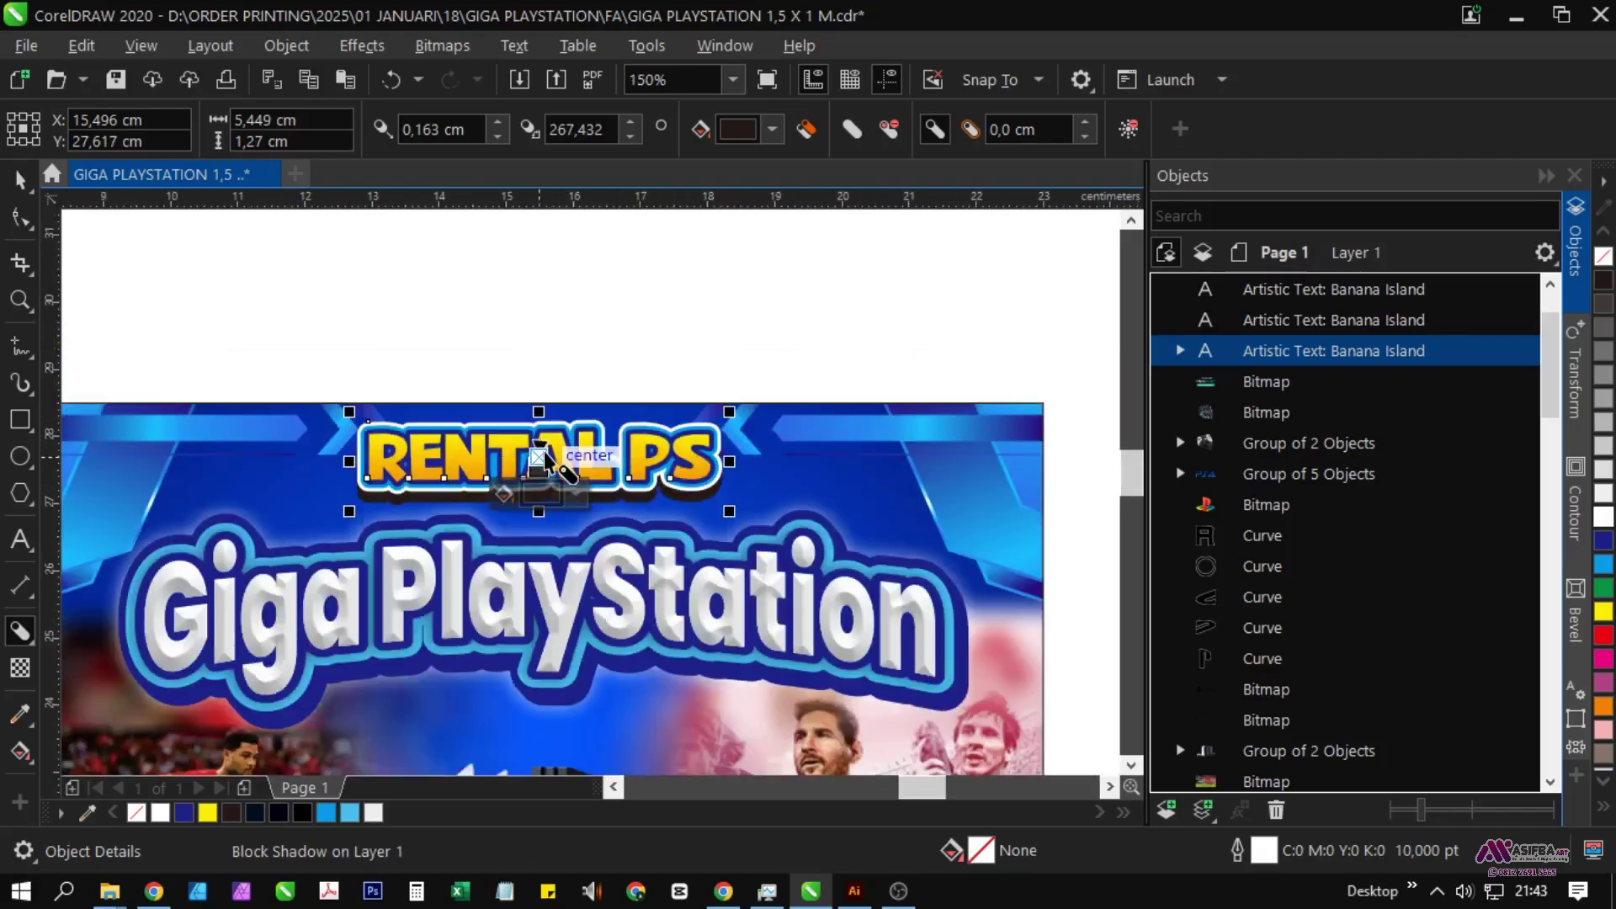
Step: Redraw the downward block shadow with a shorter depth and break it apart from the RENTAL PS text
scroll(542, 459, up, 1)
key(ctrl+z)
scroll(541, 462, up, 2)
drag(542, 558, 534, 567)
scroll(539, 461, down, 3)
key(ctrl+k)
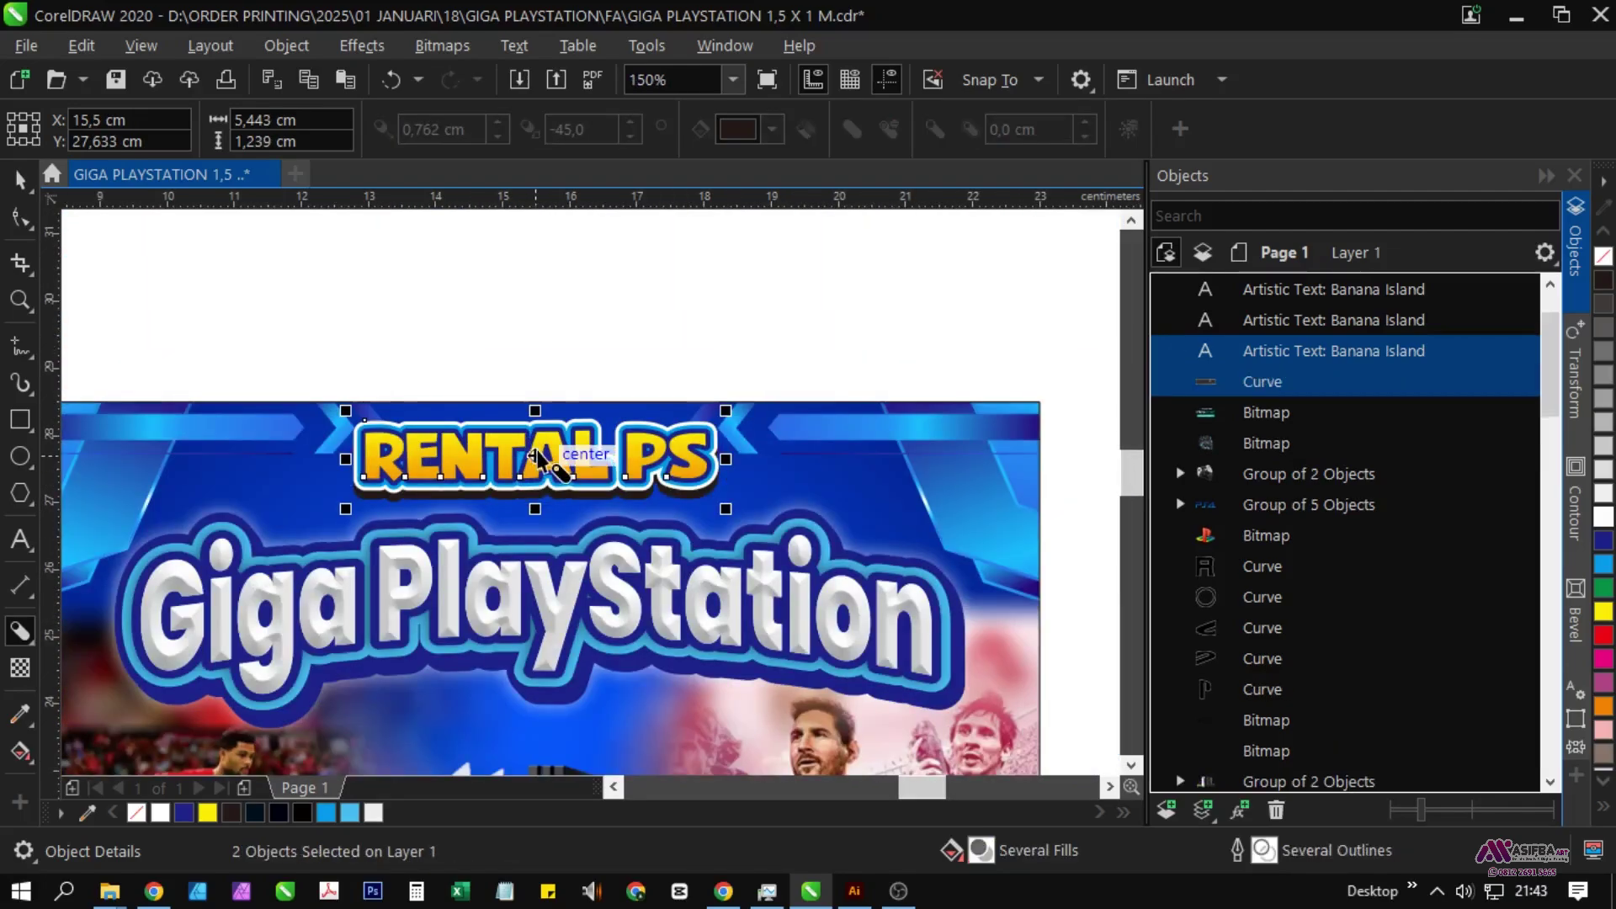
Step: Try dark blue C:100 M:100 Y:0 K:0 on the separated shadow's fill and the rearmost text copy's outline
key(space)
key(Escape)
scroll(604, 481, up, 2)
click(552, 539)
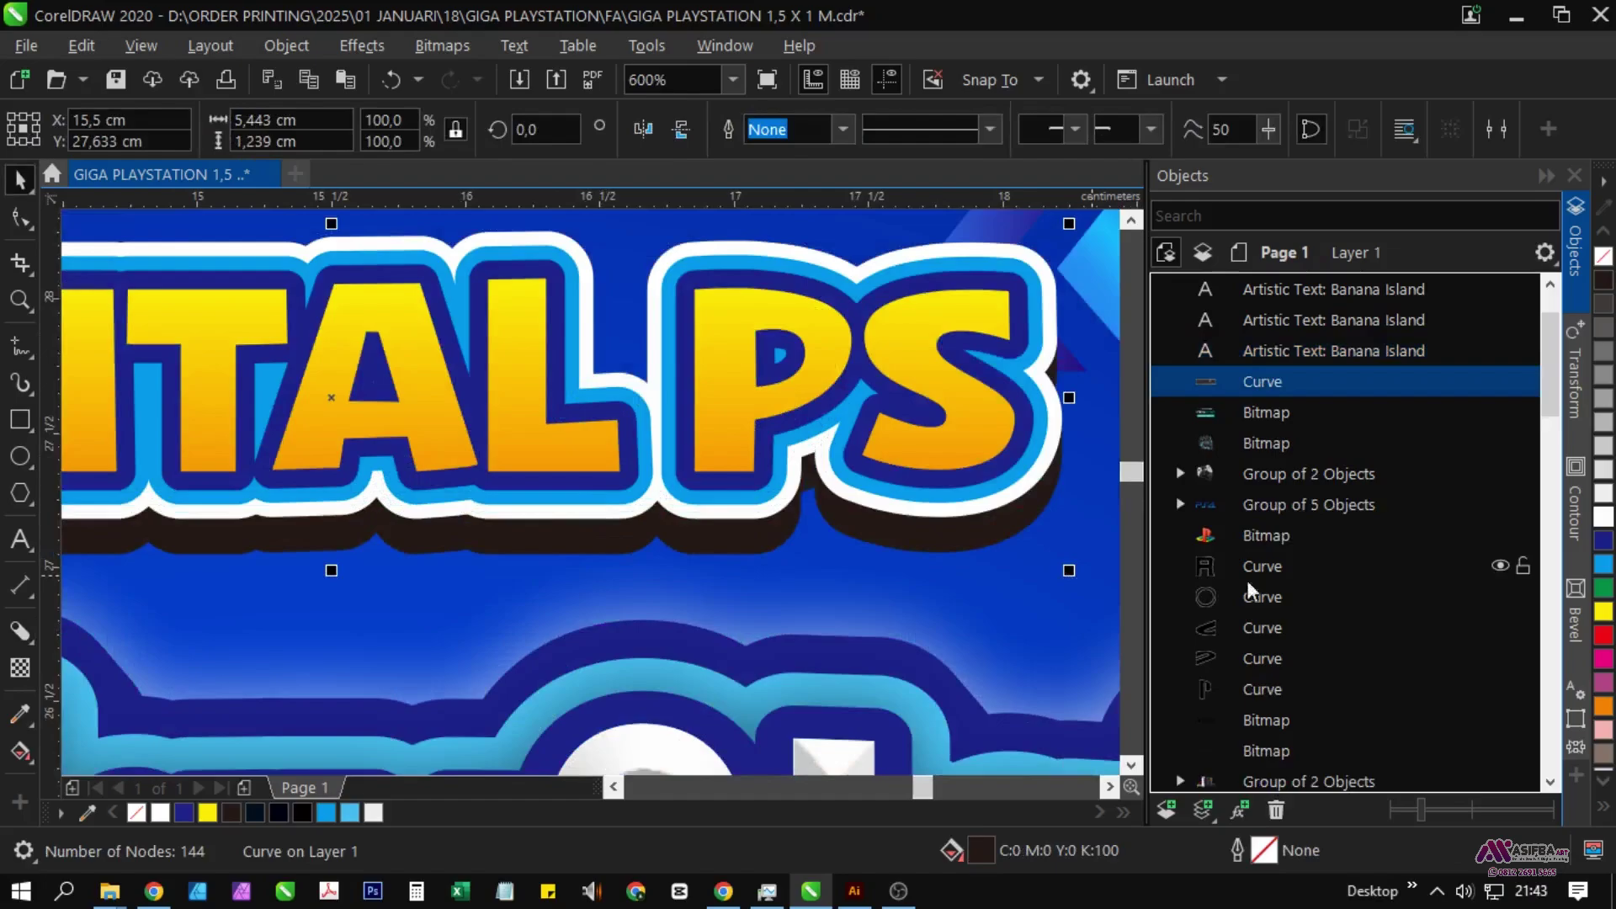
click(1602, 547)
scroll(643, 511, down, 1)
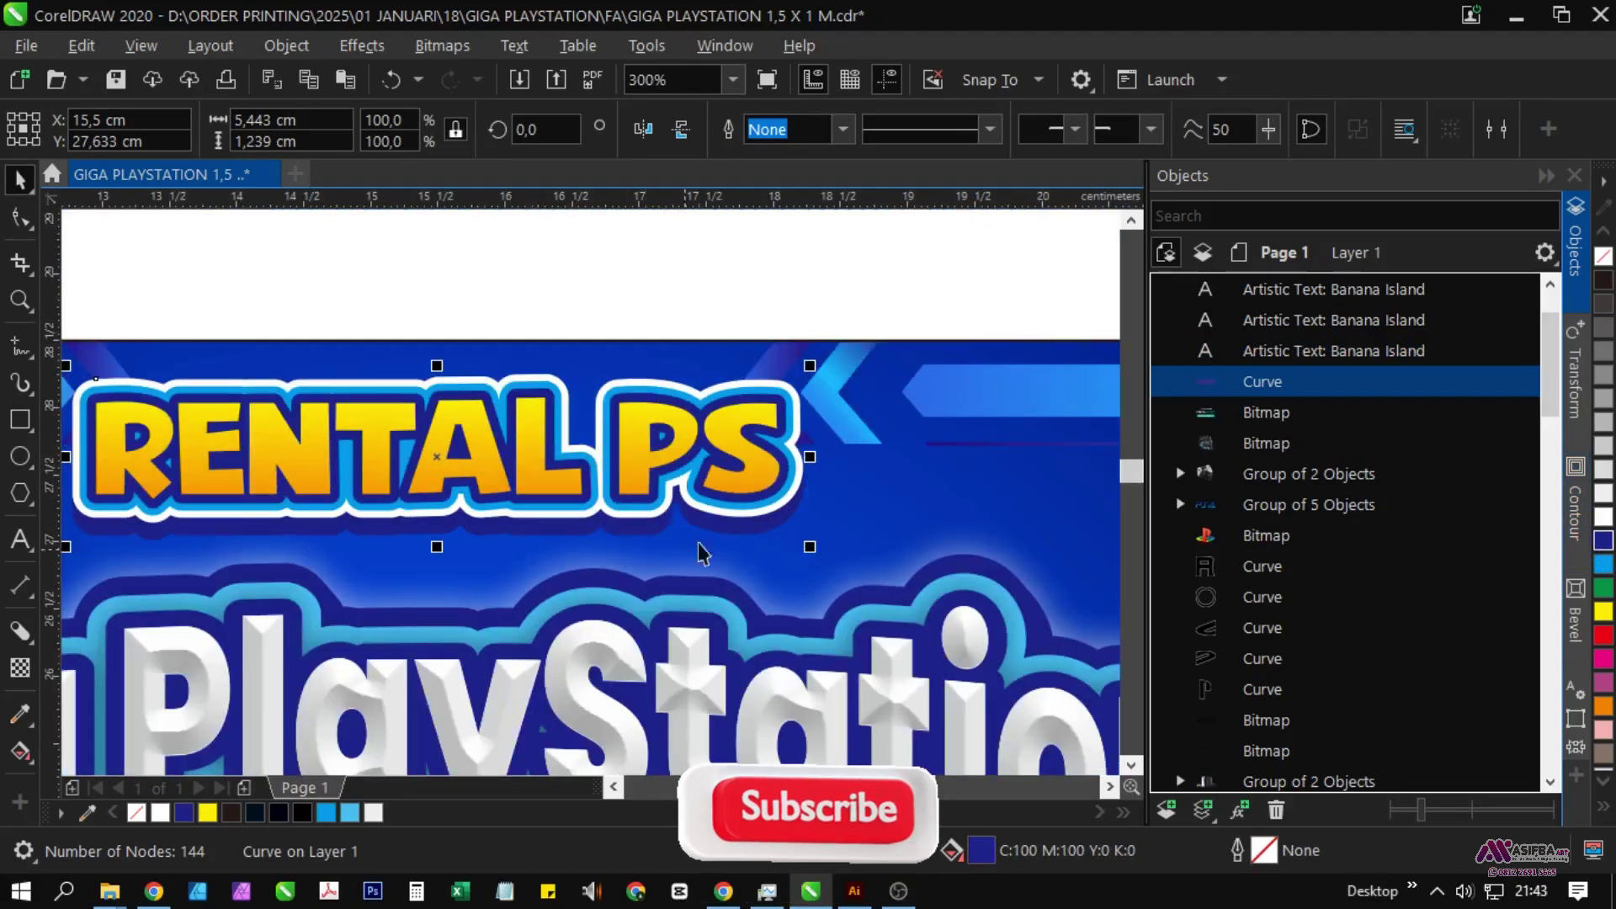
click(1342, 352)
right_click(1603, 538)
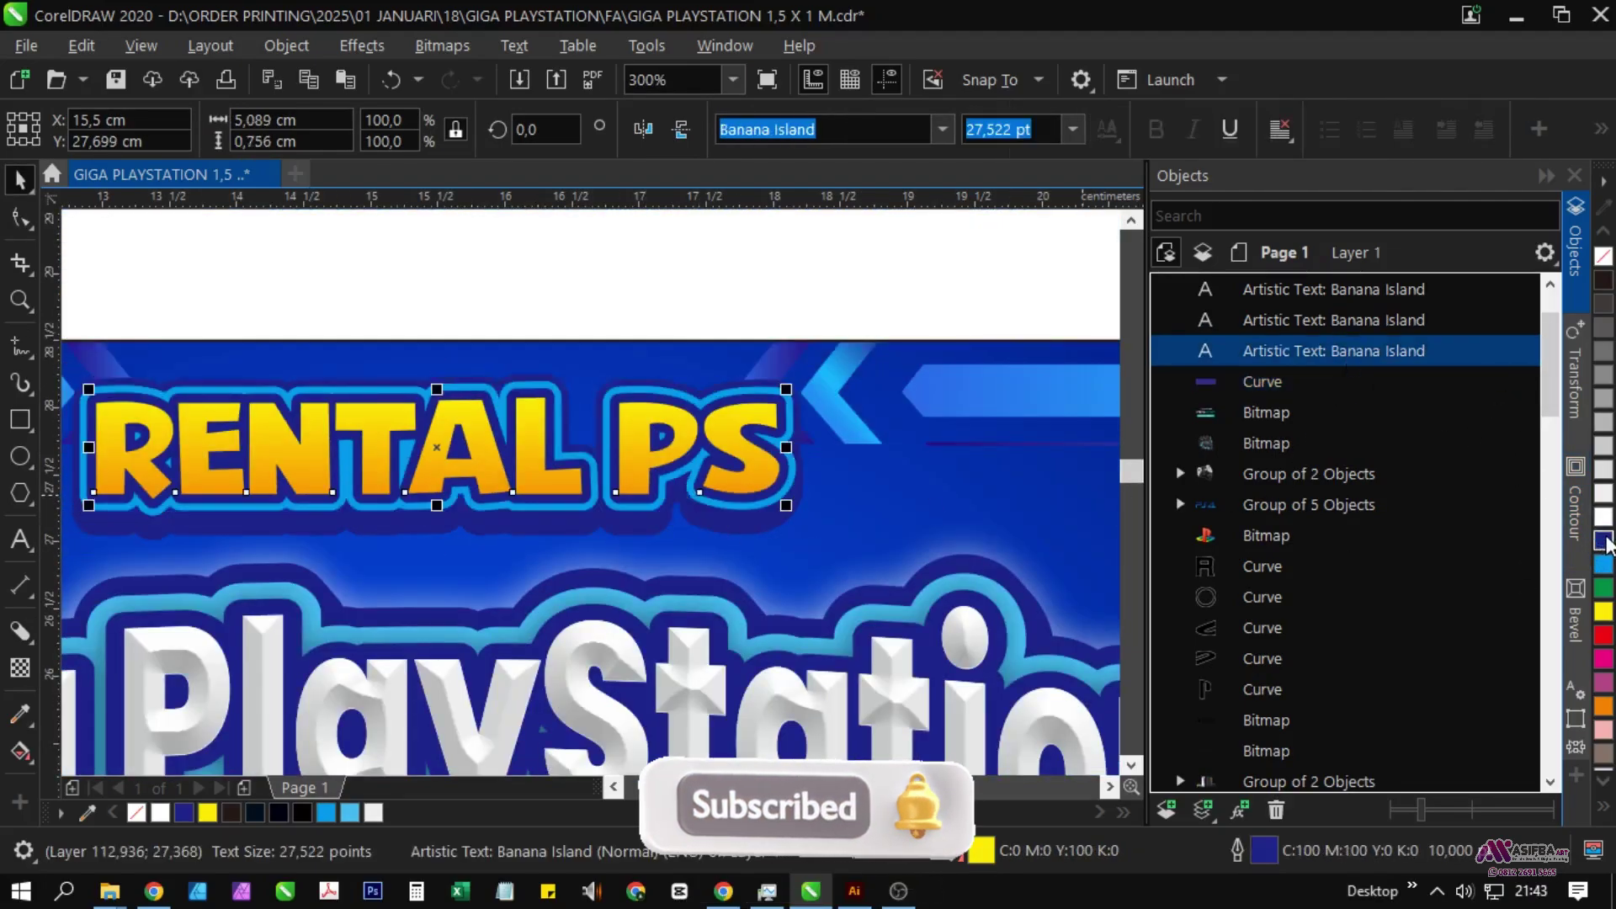
Step: Undo the two dark blue recolourings and delete the separated shadow curve
key(ctrl+z)
key(ctrl+z)
key(Delete)
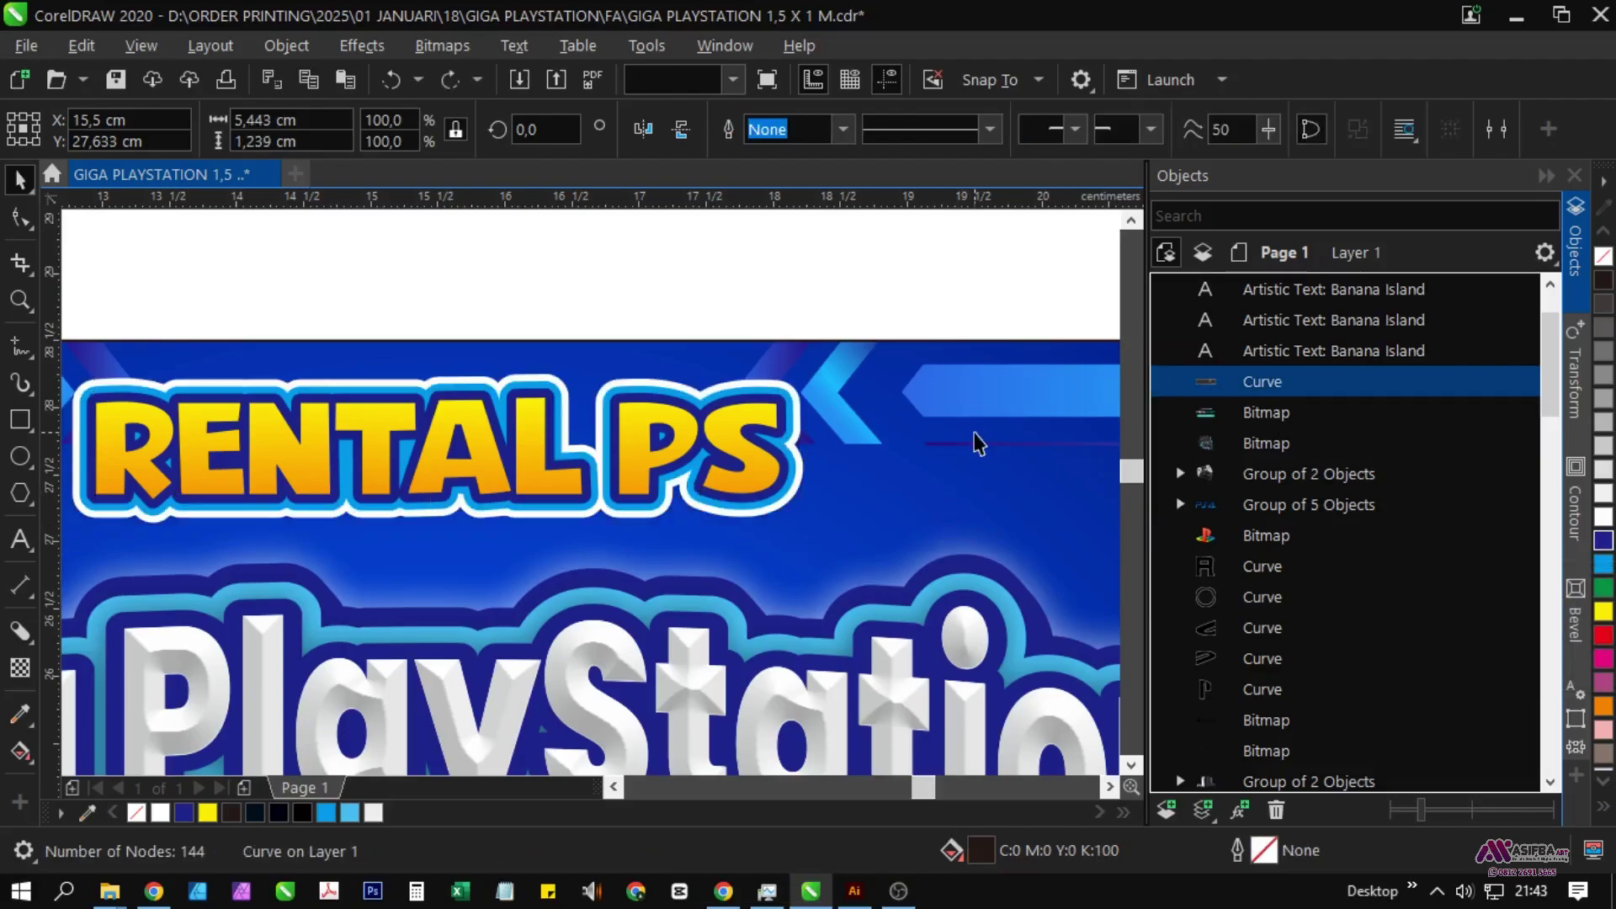
Step: Duplicate the white-outlined RENTAL PS copy in place and move the duplicate behind the other text copies
click(1266, 344)
key(ctrl+c)
key(ctrl+v)
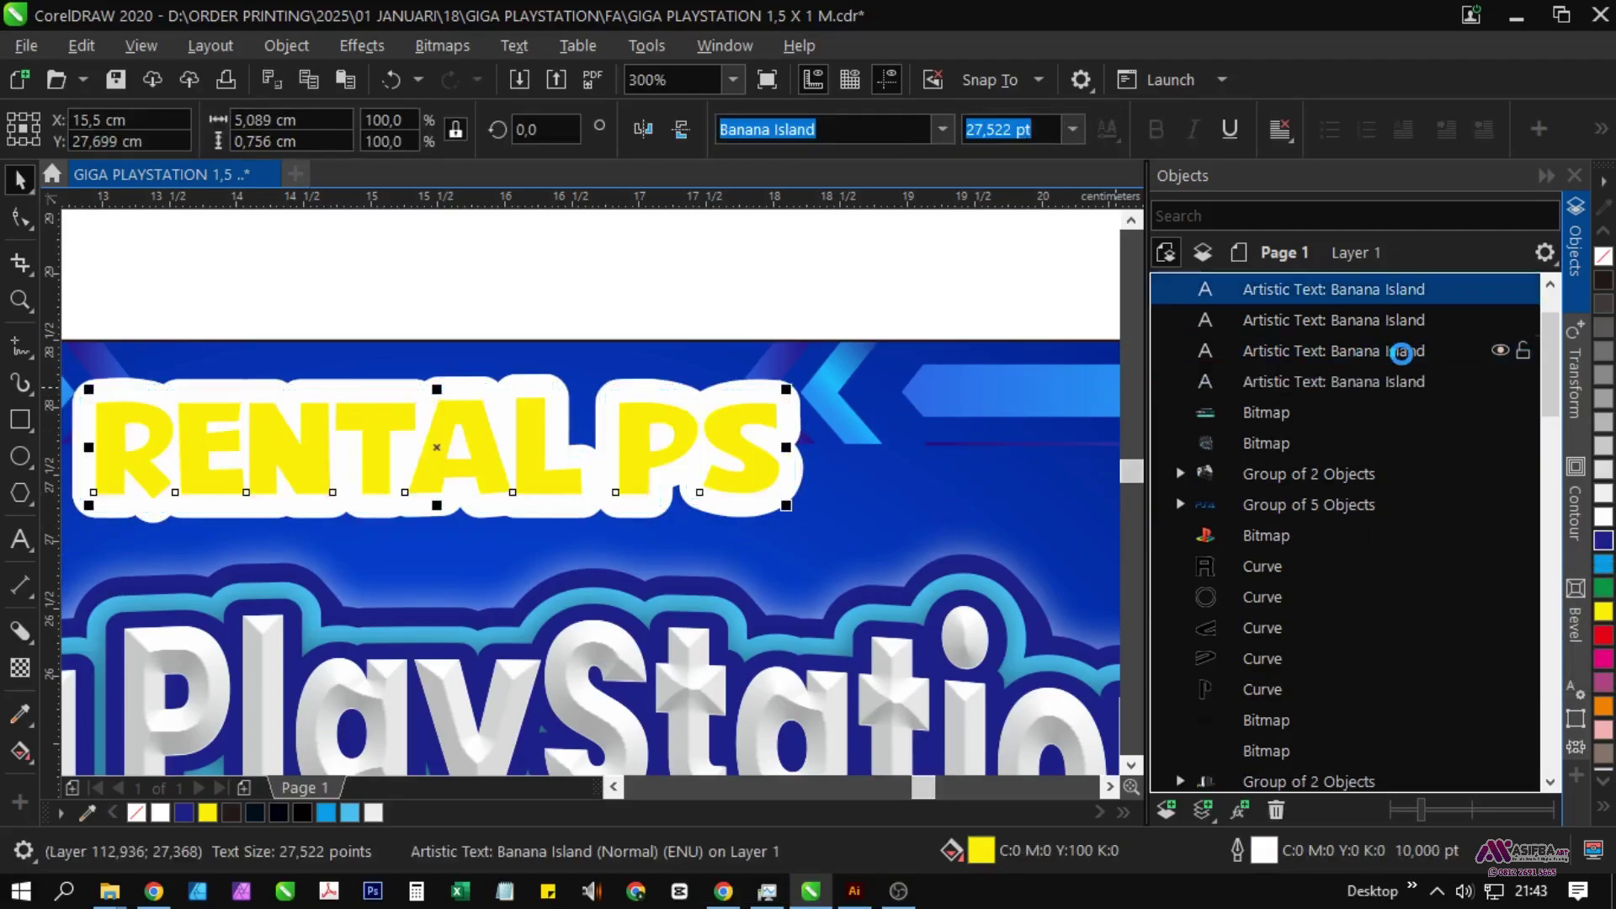
key(ctrl+Page_Down)
key(ctrl+Page_Down)
key(ctrl+Page_Down)
key(ctrl+Page_Down)
key(ctrl+Page_Up)
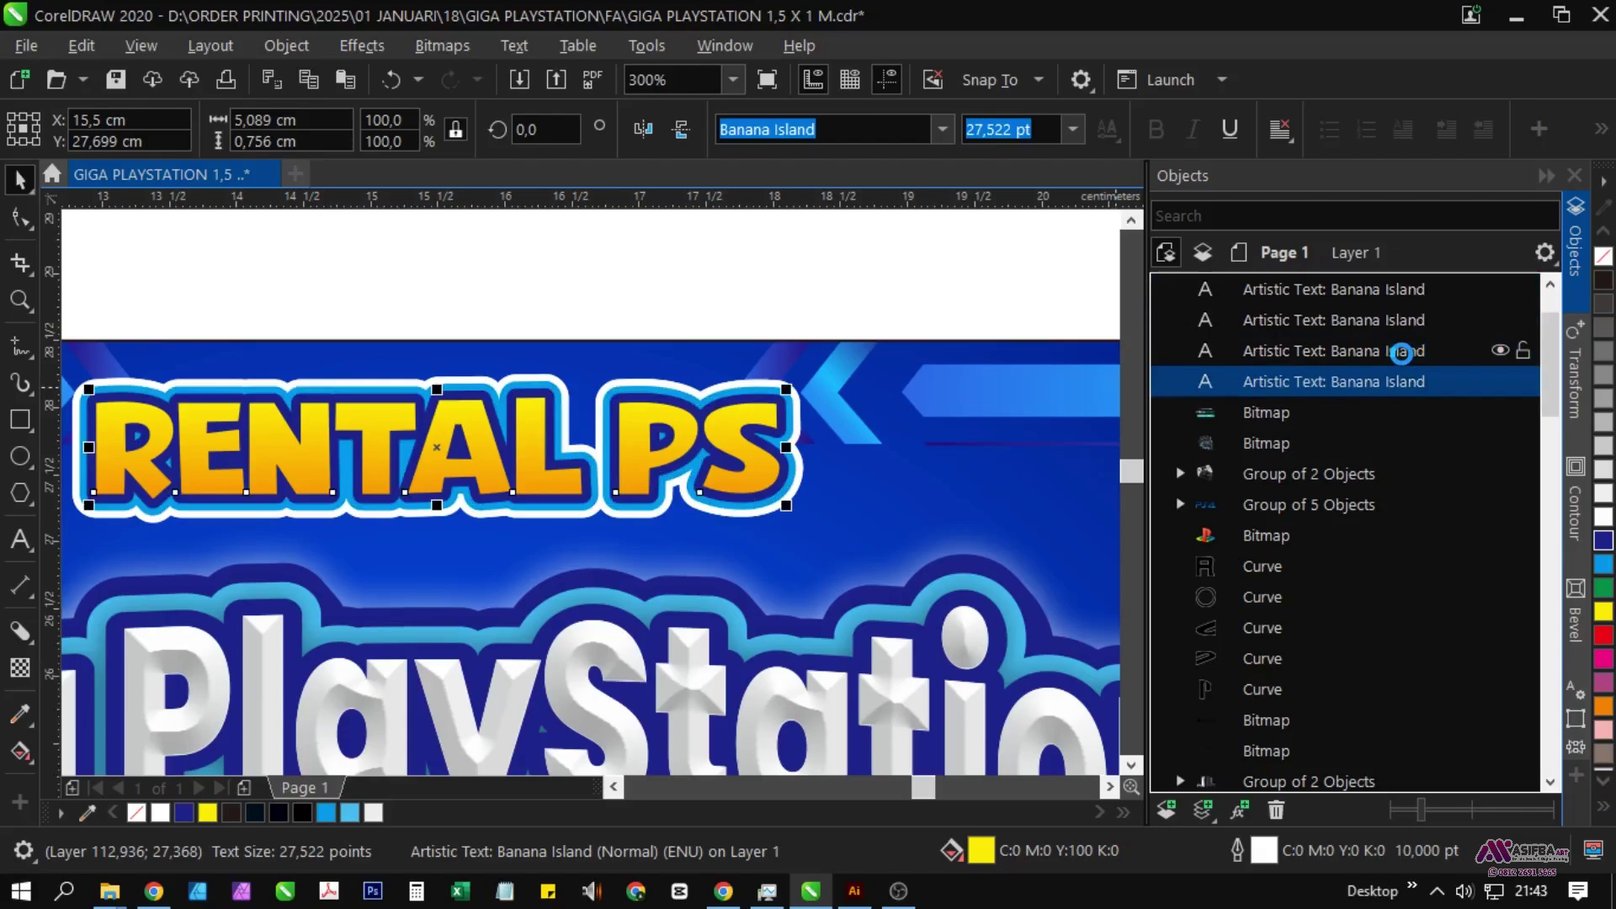
Step: Set the rearmost RENTAL PS copy's outline to 12 pt and recolour it dark blue
key(F12)
text(12)
key(Return)
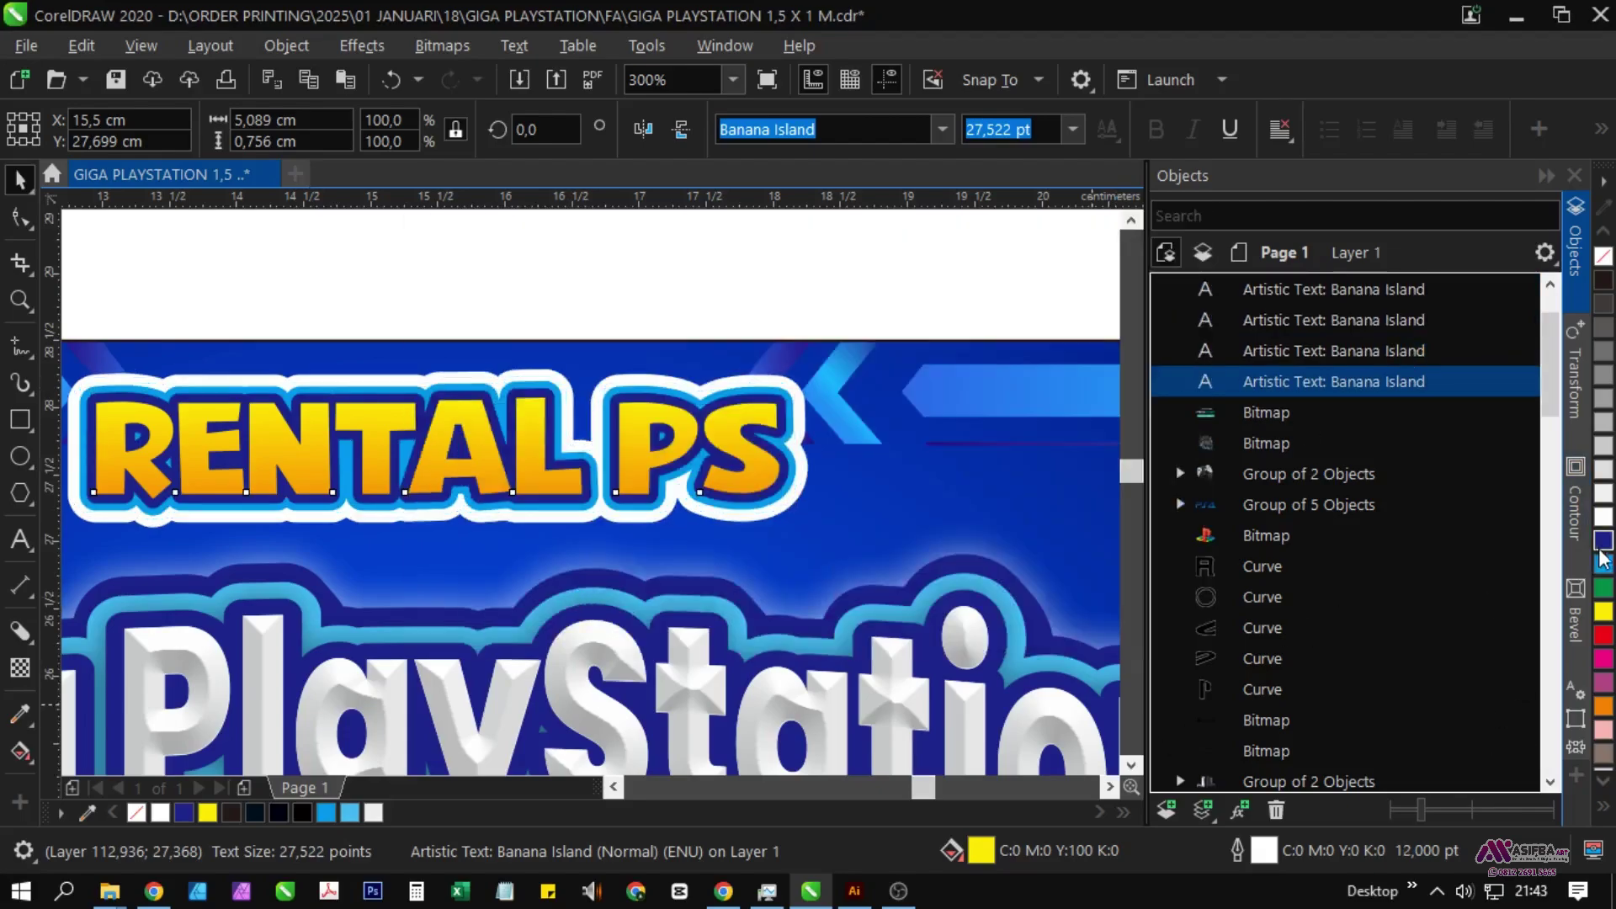
right_click(1603, 541)
Step: Add a block shadow about 0.11 cm deep, pointing downward, to the dark blue outlined RENTAL PS copy
scroll(420, 487, up, 1)
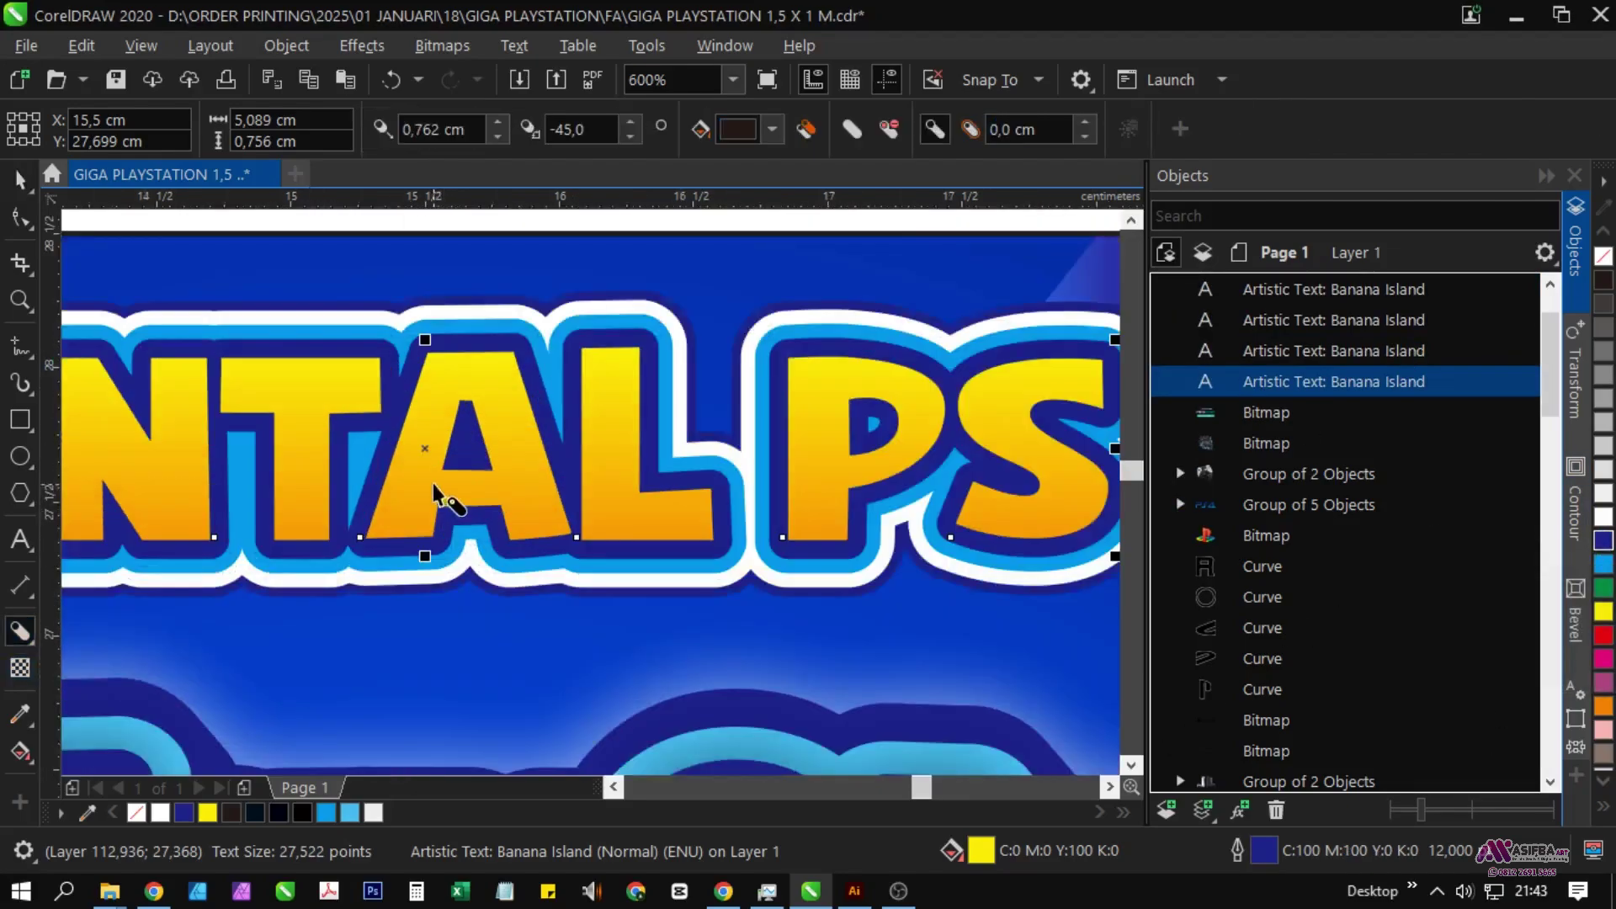
drag(426, 469, 426, 614)
scroll(427, 617, down, 1)
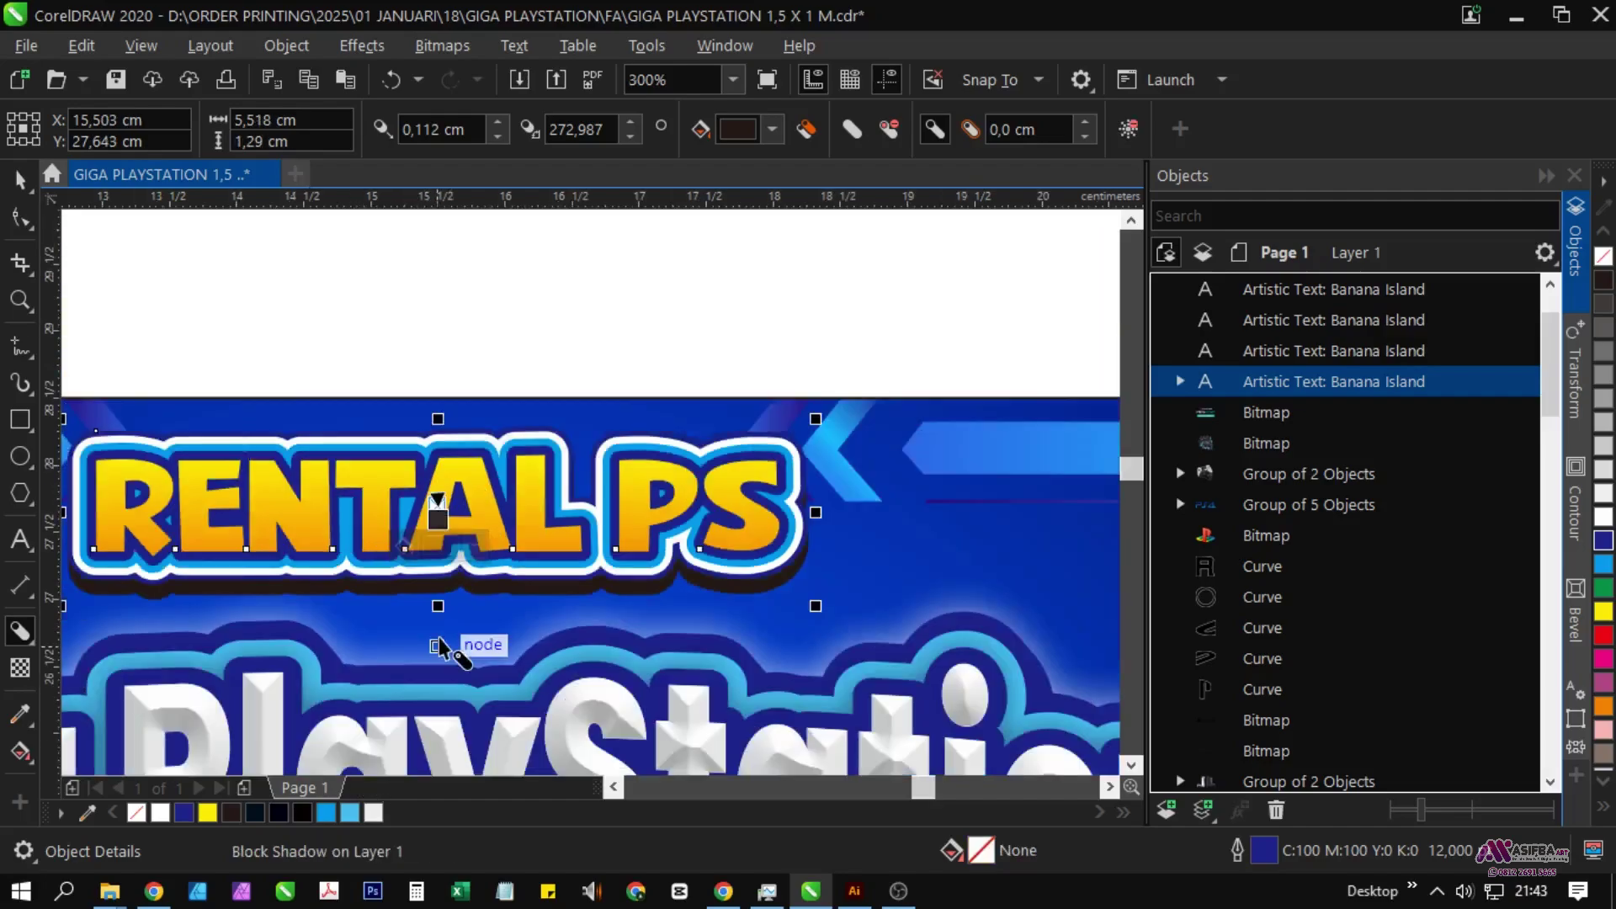
Step: Try to change the RENTAL PS block shadow's colour to dark blue
click(772, 130)
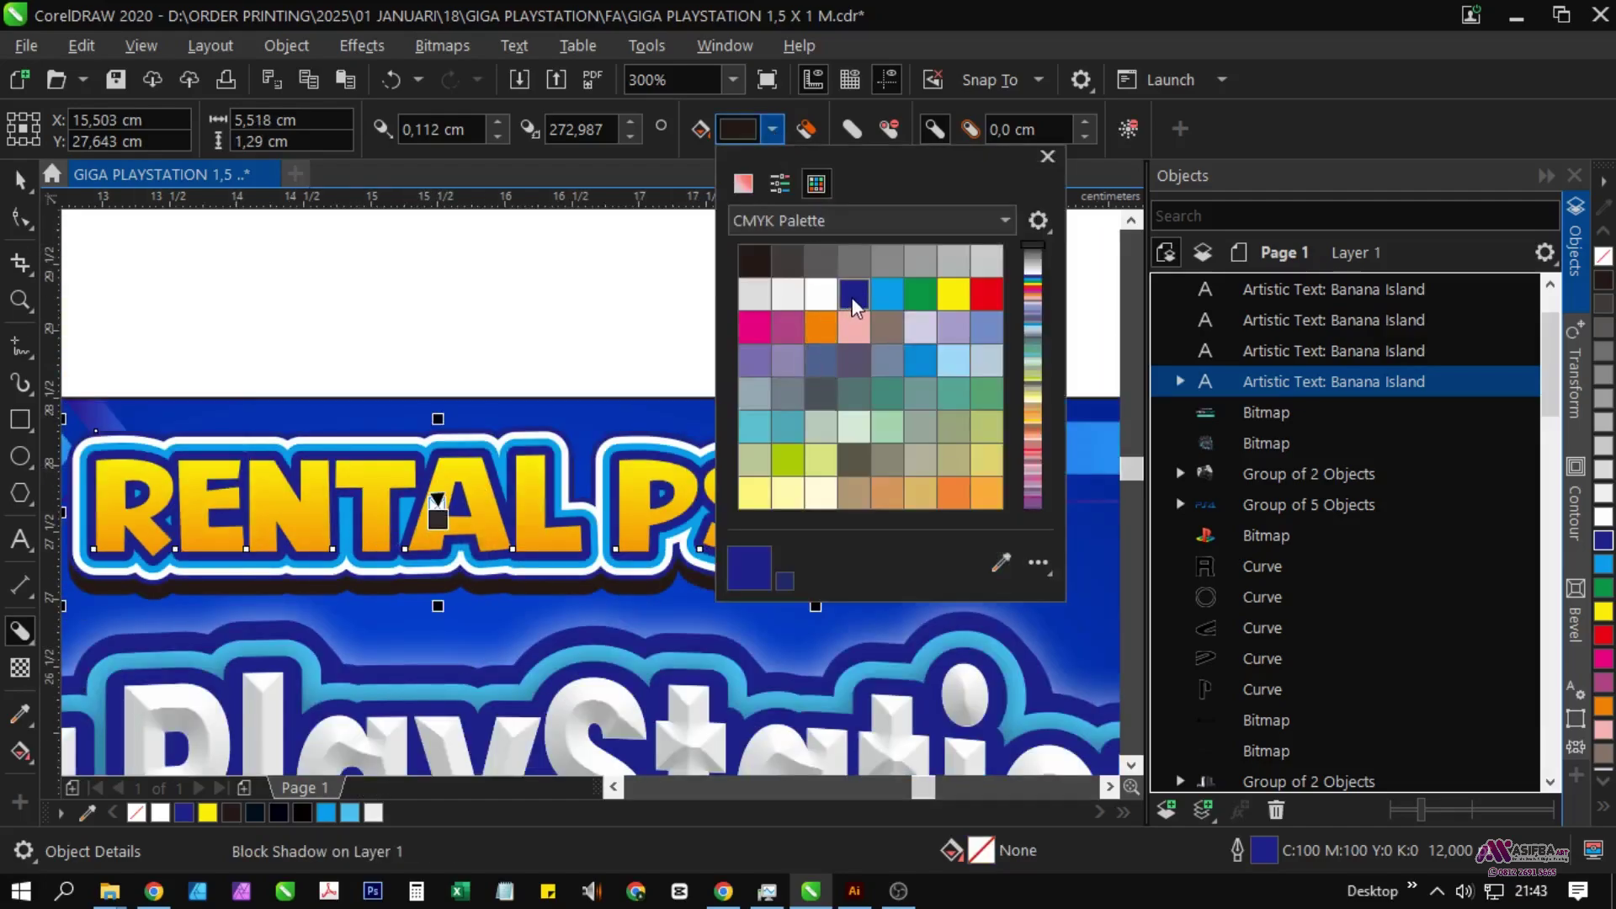
click(482, 593)
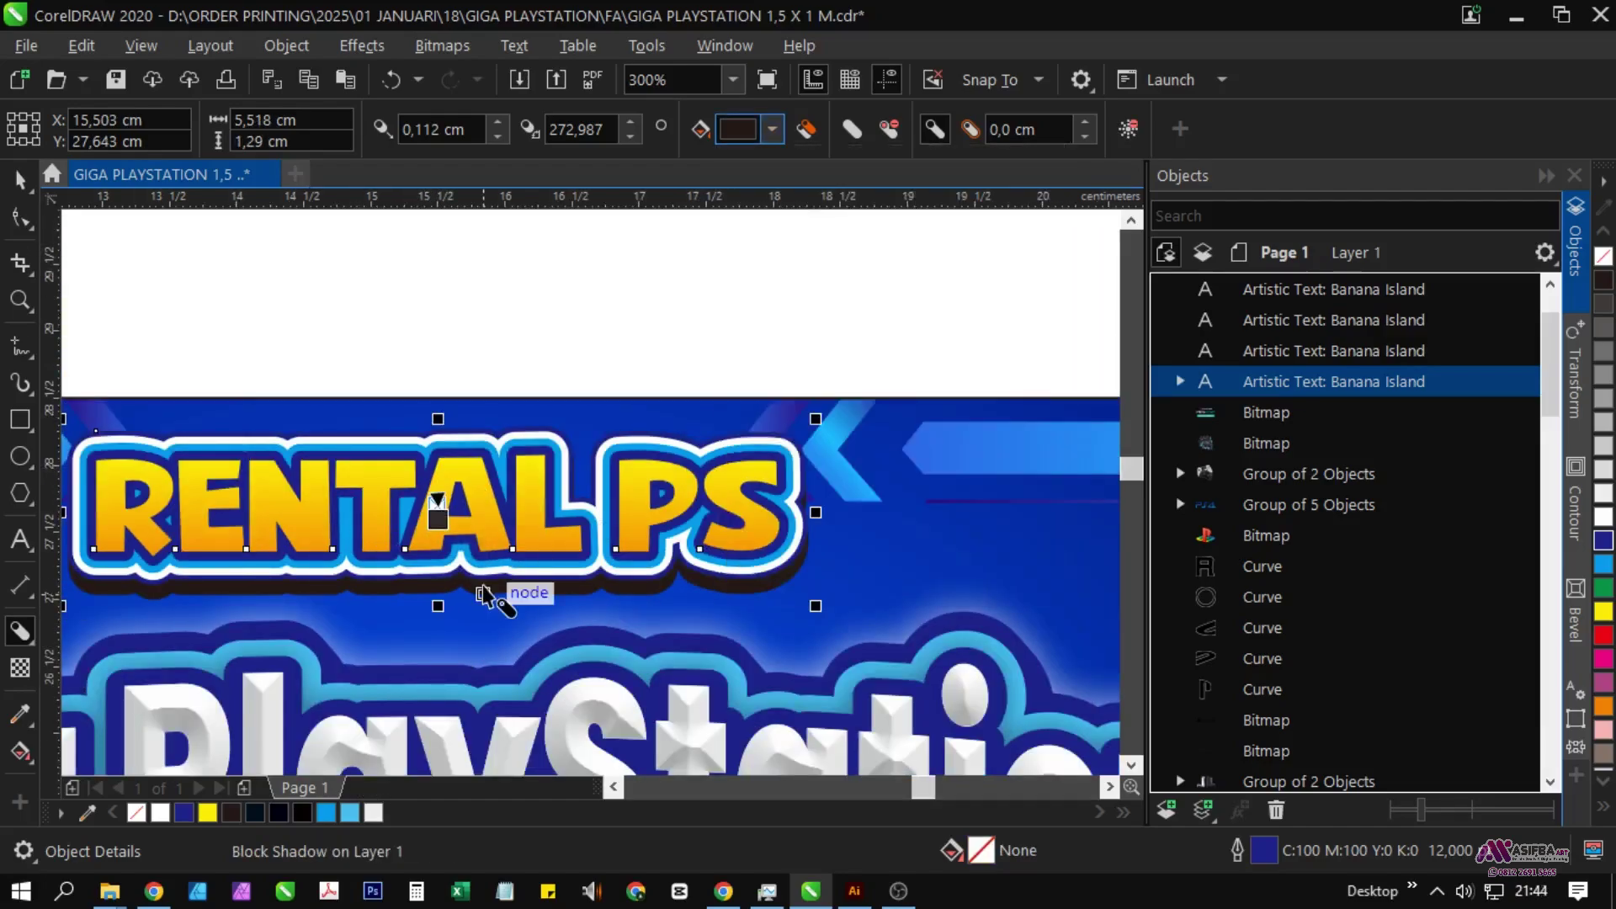
click(577, 337)
click(20, 180)
drag(475, 591, 484, 664)
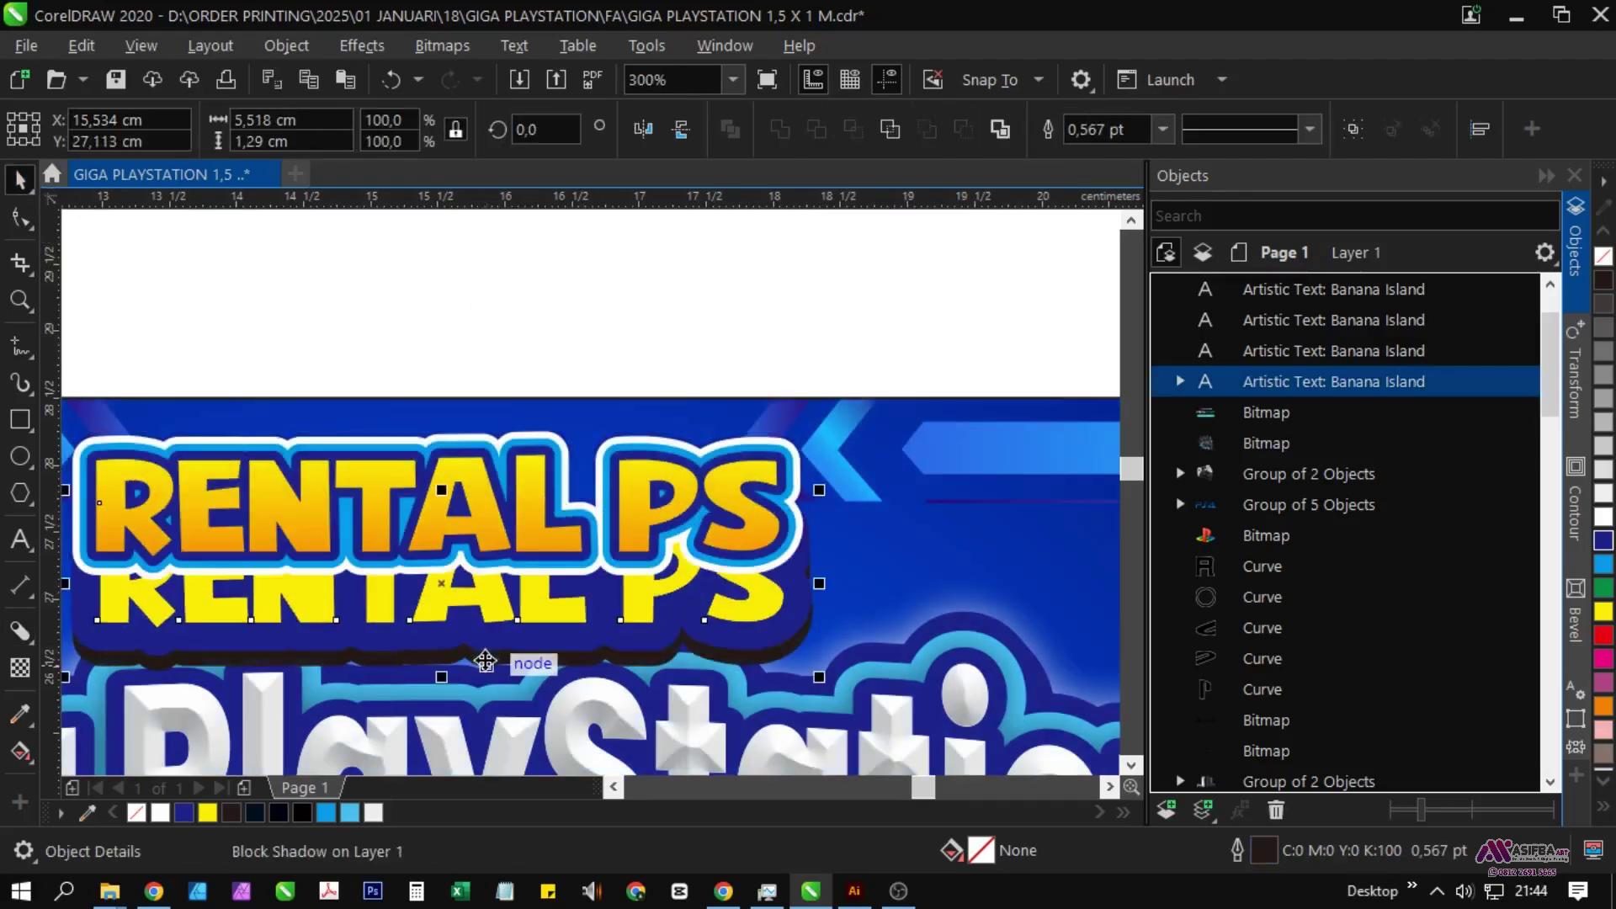
key(ctrl+z)
Step: Separate the block shadow from the rearmost RENTAL PS copy into its own curve and fill that curve with dark blue
click(20, 630)
scroll(649, 650, up, 1)
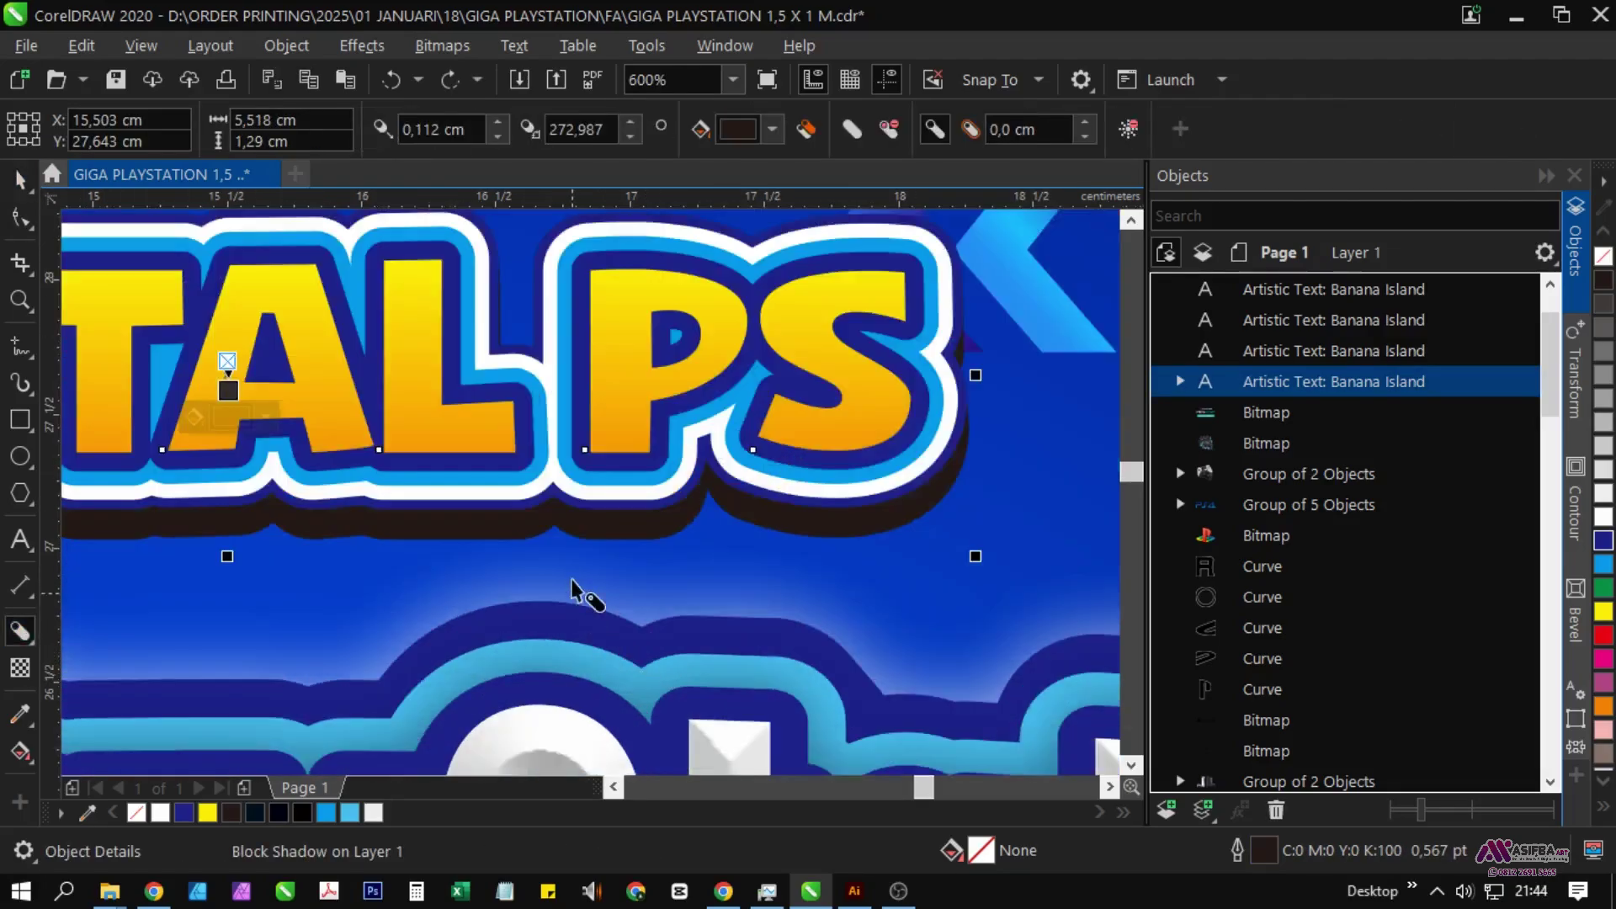
key(ctrl+k)
scroll(597, 529, down, 1)
key(space)
click(601, 312)
click(581, 525)
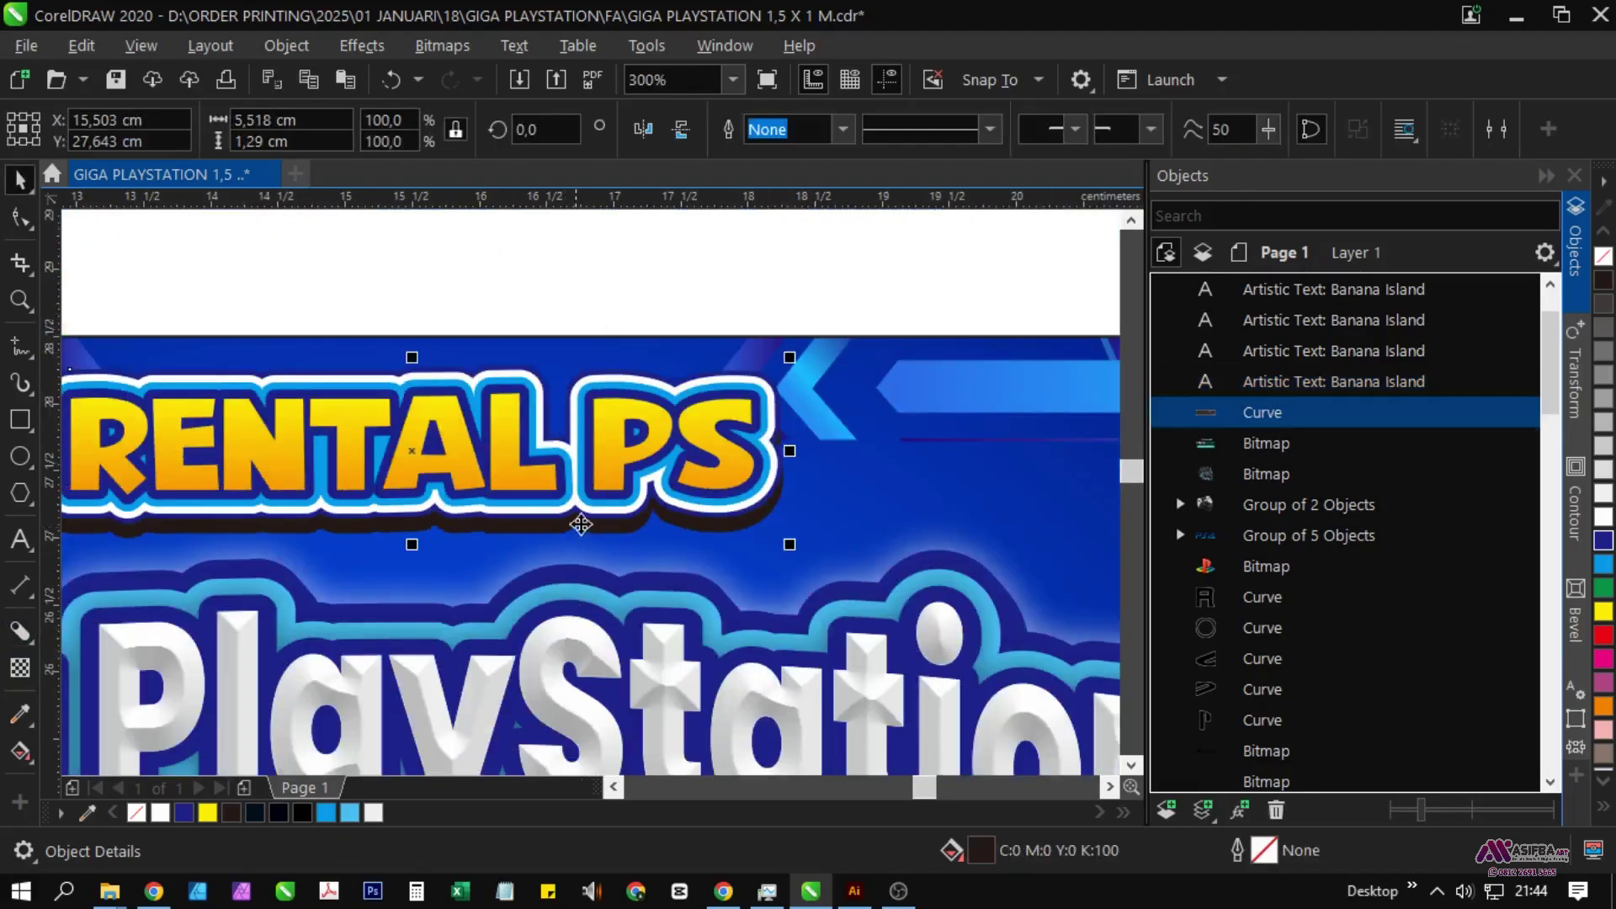
click(1604, 540)
Step: Apply a centred drop shadow with 50 opacity and 15 feather to the dark blue shadow curve behind RENTAL PS
scroll(539, 471, down, 1)
scroll(538, 455, up, 1)
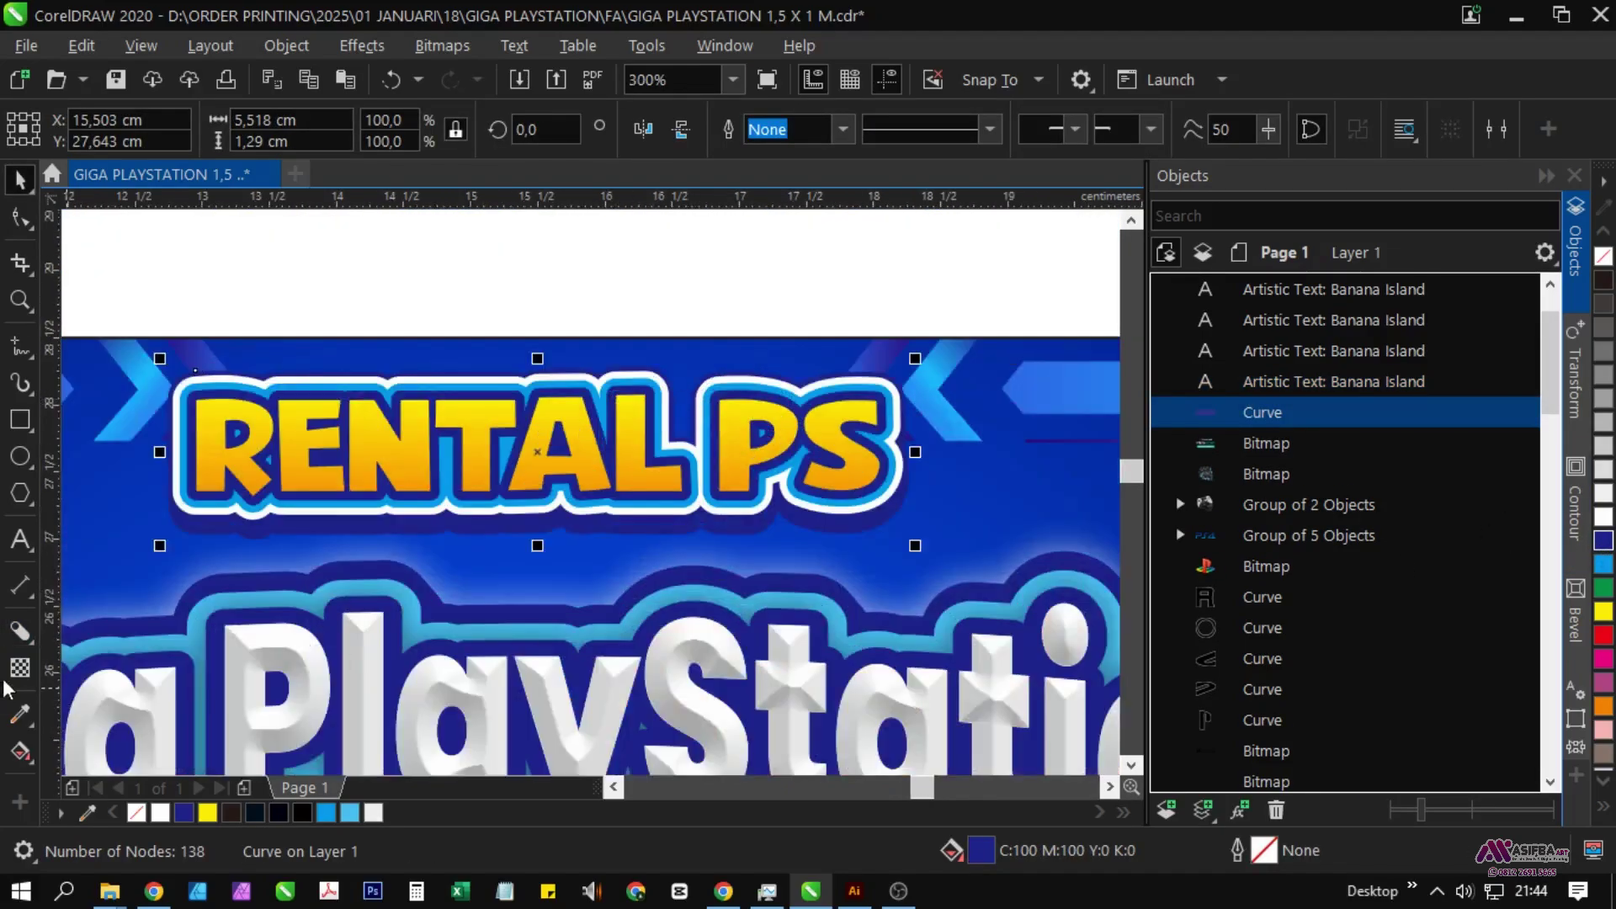
click(20, 632)
click(79, 632)
scroll(534, 480, up, 1)
drag(541, 433, 516, 671)
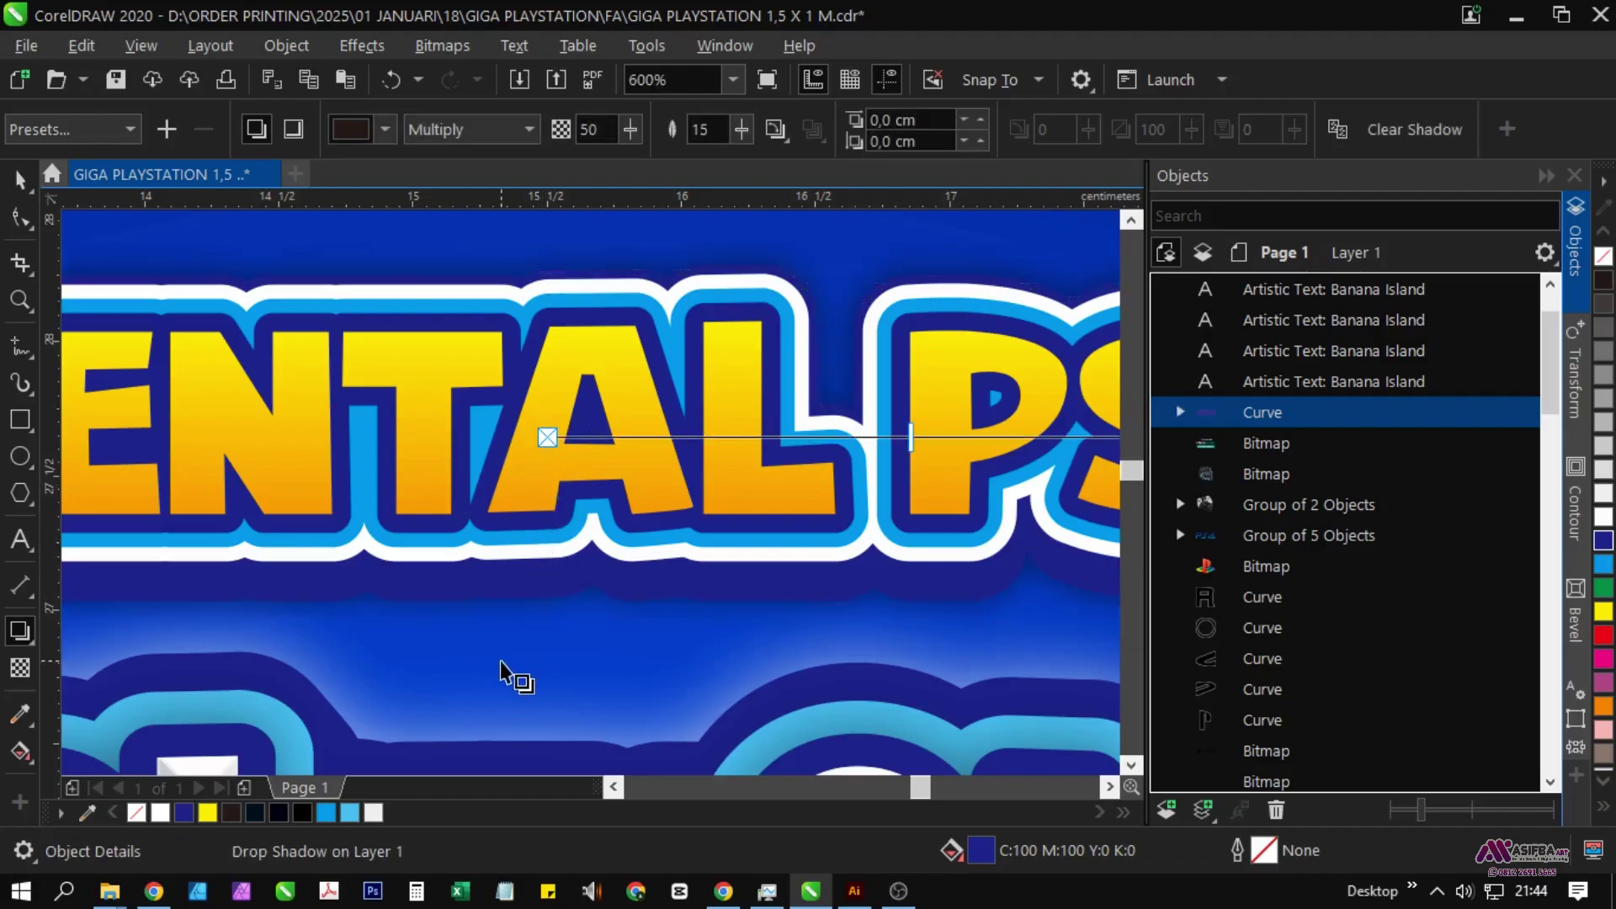
scroll(516, 671, down, 1)
Step: Turn the drop shadow into a white glow by setting its merge mode to Normal and its colour to white
click(471, 128)
click(472, 159)
click(385, 128)
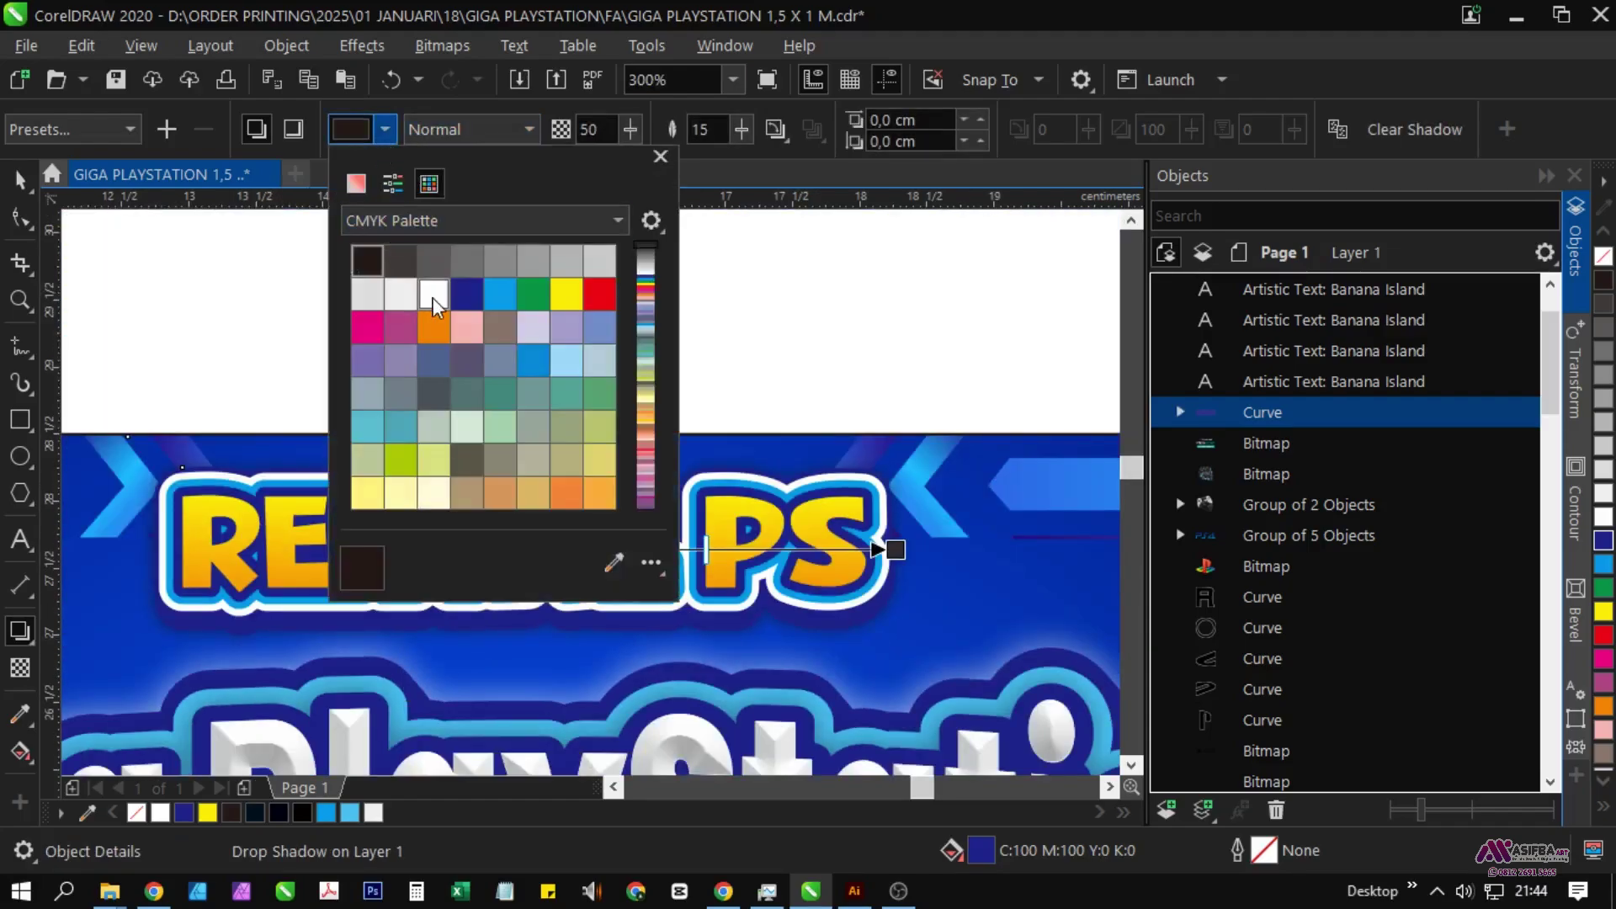
click(452, 377)
scroll(452, 374, down, 1)
key(space)
Step: Create a one-step inward contour on the front yellow-orange RENTAL PS text and break it apart into a separate curve
scroll(442, 457, up, 1)
click(398, 482)
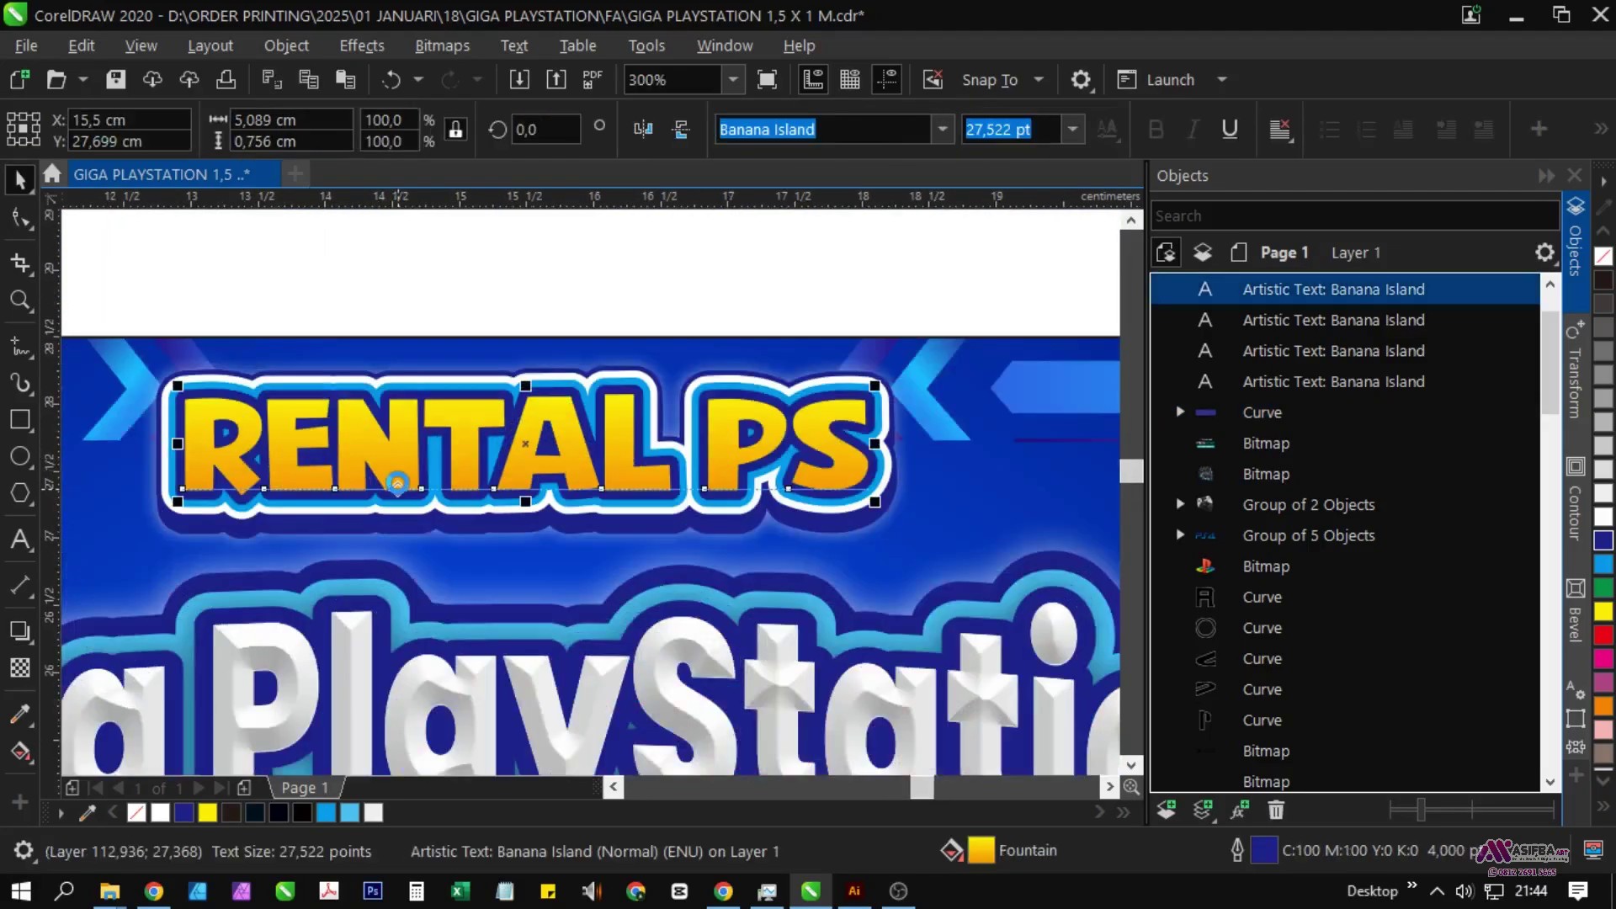
click(21, 629)
click(93, 663)
scroll(404, 429, up, 1)
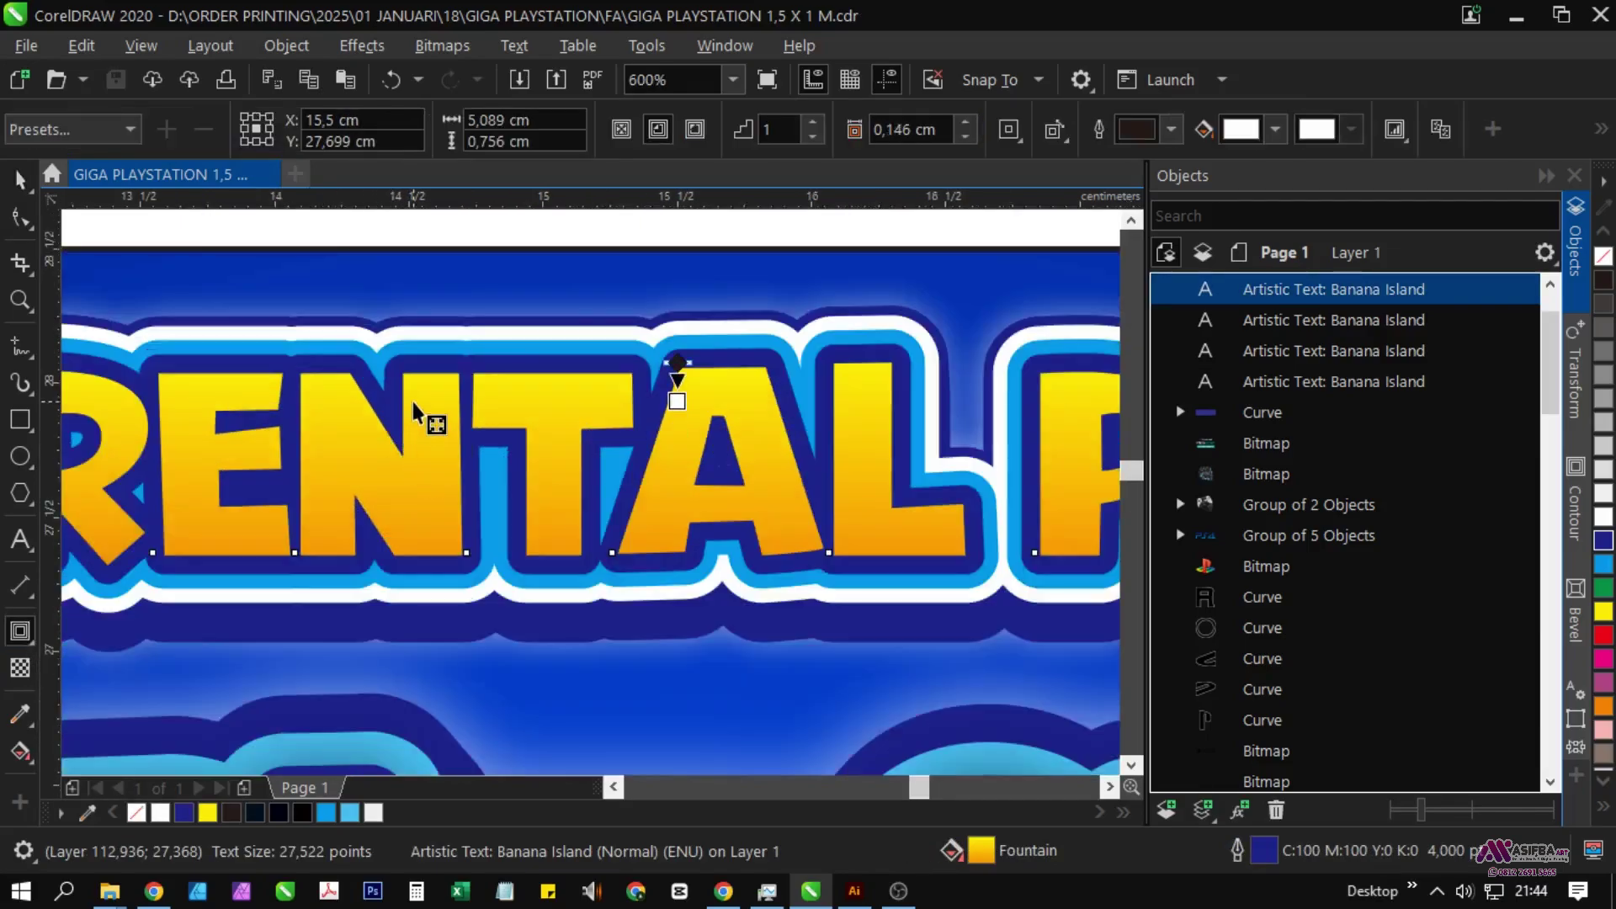
drag(422, 368, 423, 369)
key(ctrl+k)
scroll(422, 369, down, 1)
key(space)
key(Escape)
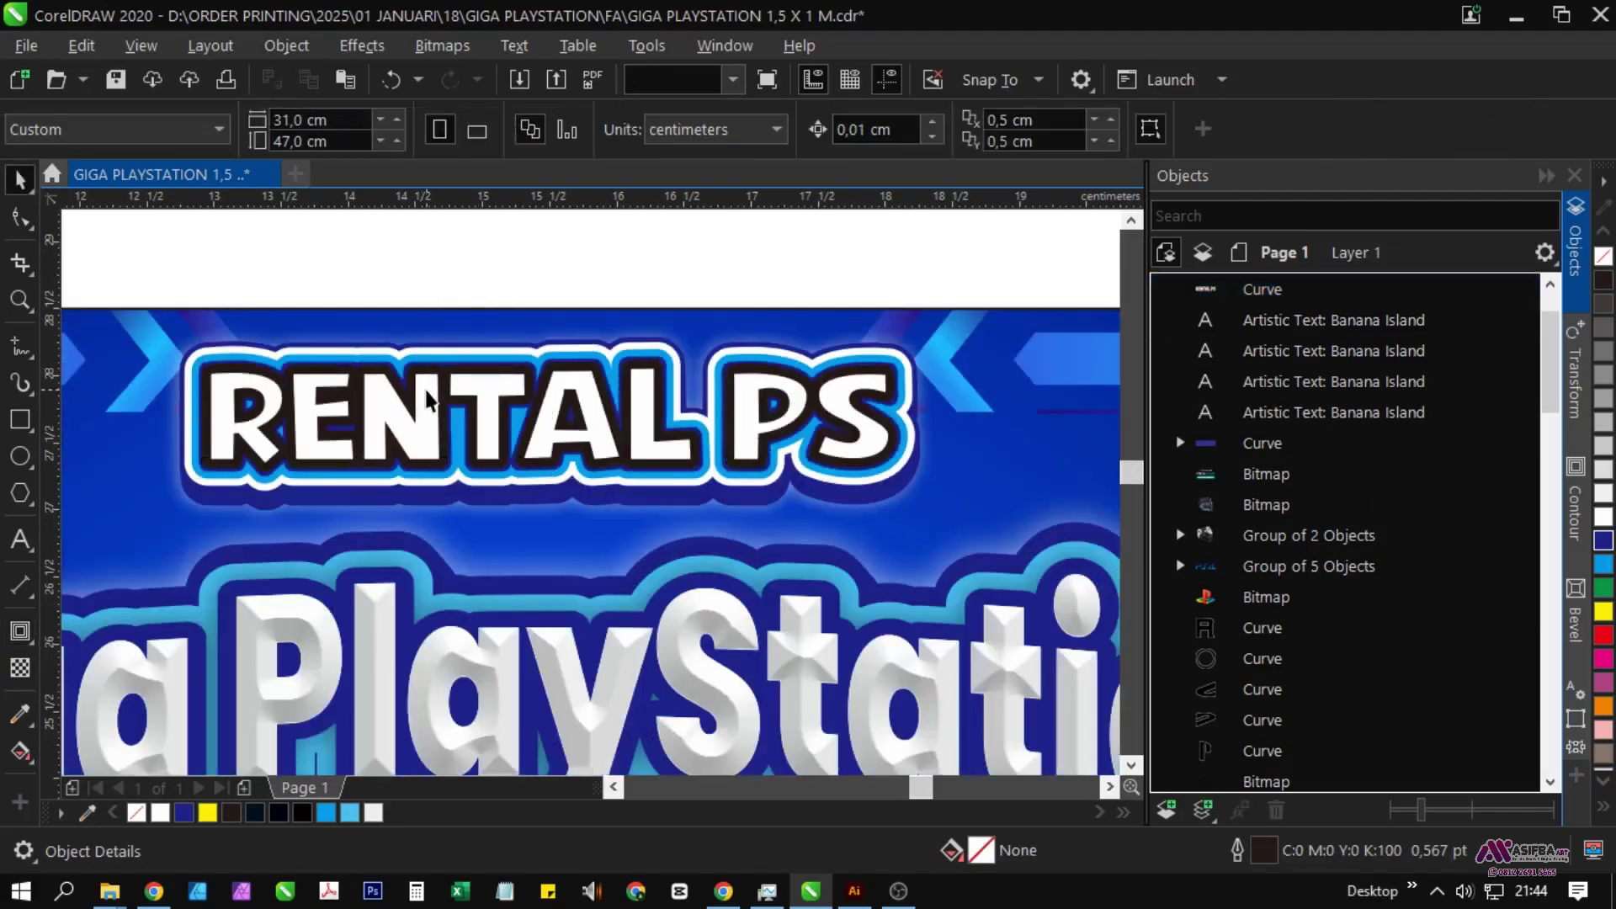
Step: Remove the outline from the white inner curve and place a duplicate slightly lower and further right
click(425, 385)
right_click(1604, 257)
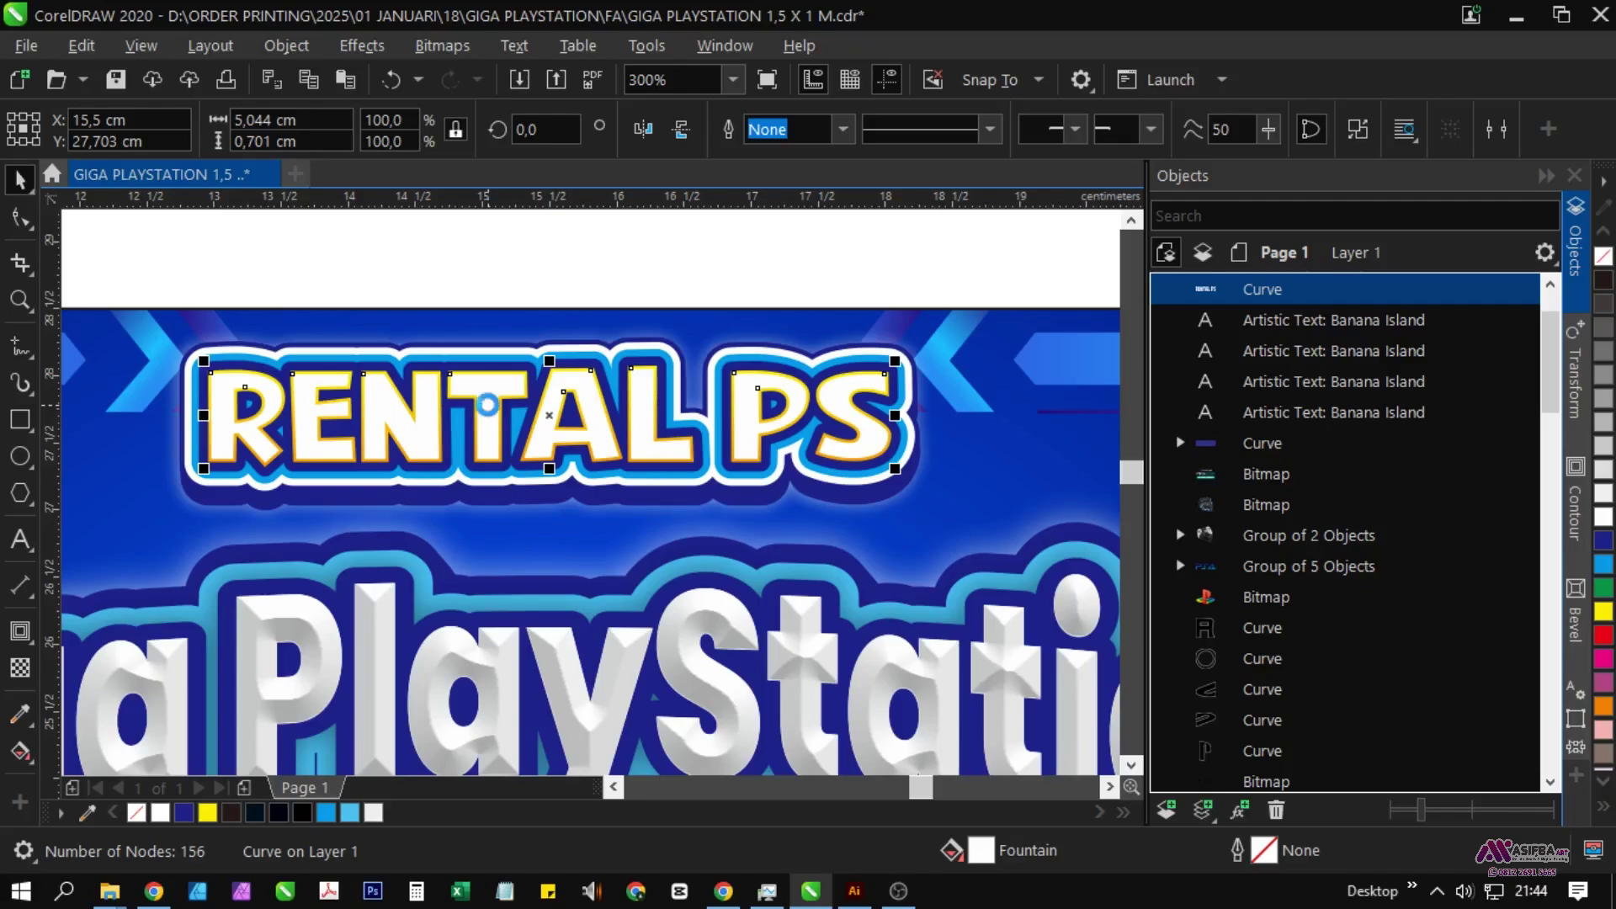
scroll(234, 404, up, 2)
drag(209, 415, 241, 447)
right_click(241, 447)
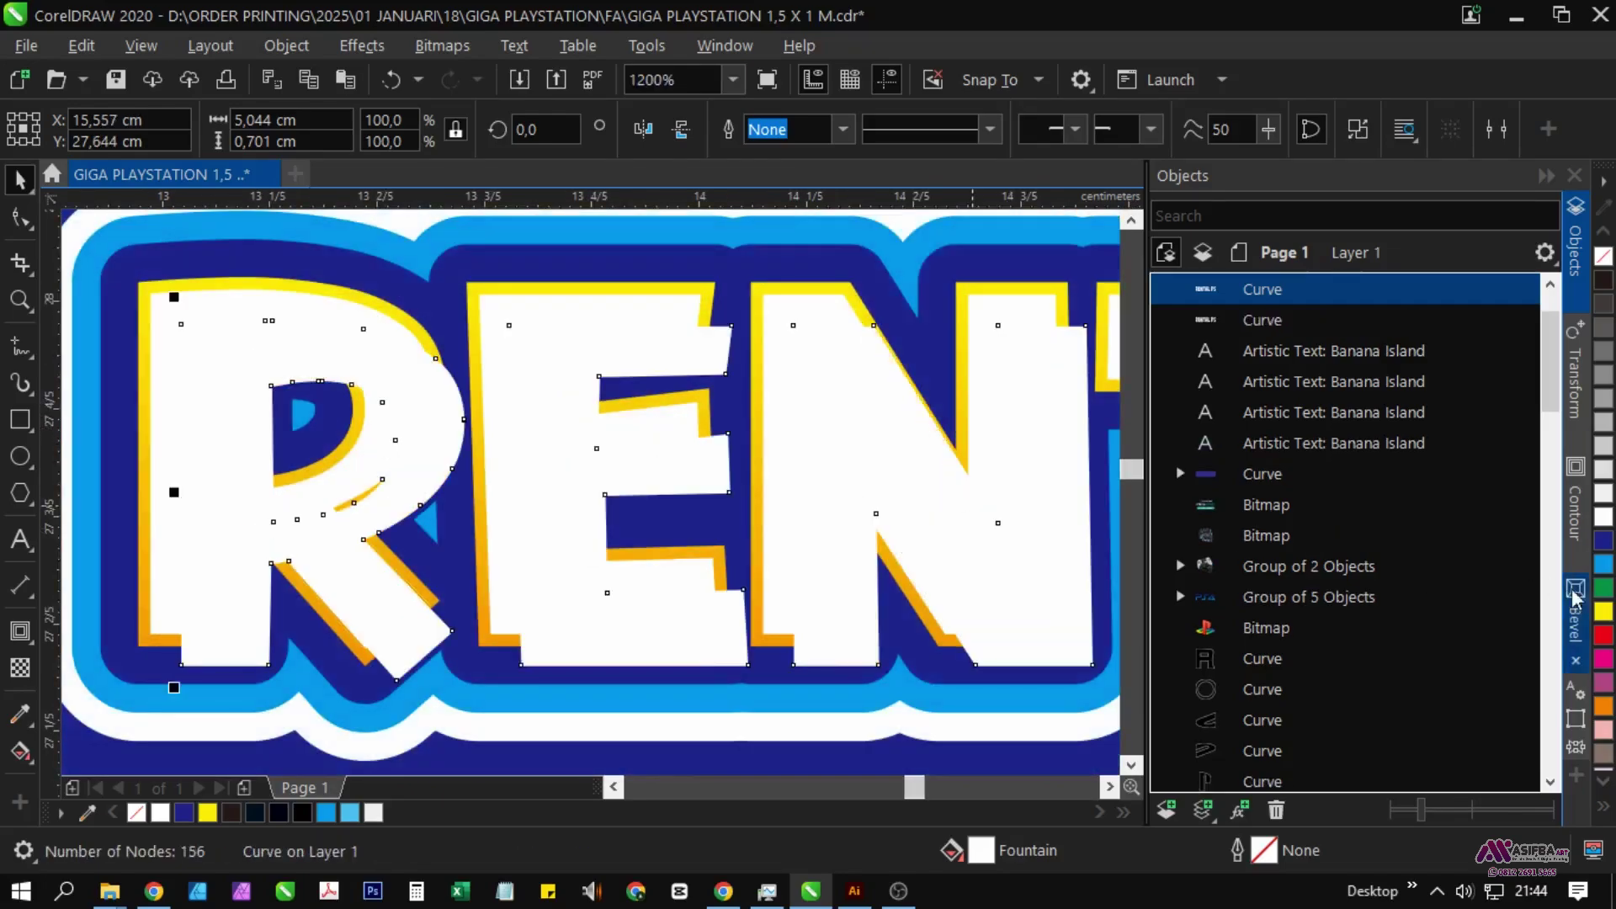
Step: Colour the offset duplicate green, trim the original inner curve with it, and delete the green copy to leave highlight slivers
click(1603, 586)
scroll(298, 370, up, 1)
shift+click(311, 296)
scroll(380, 375, down, 2)
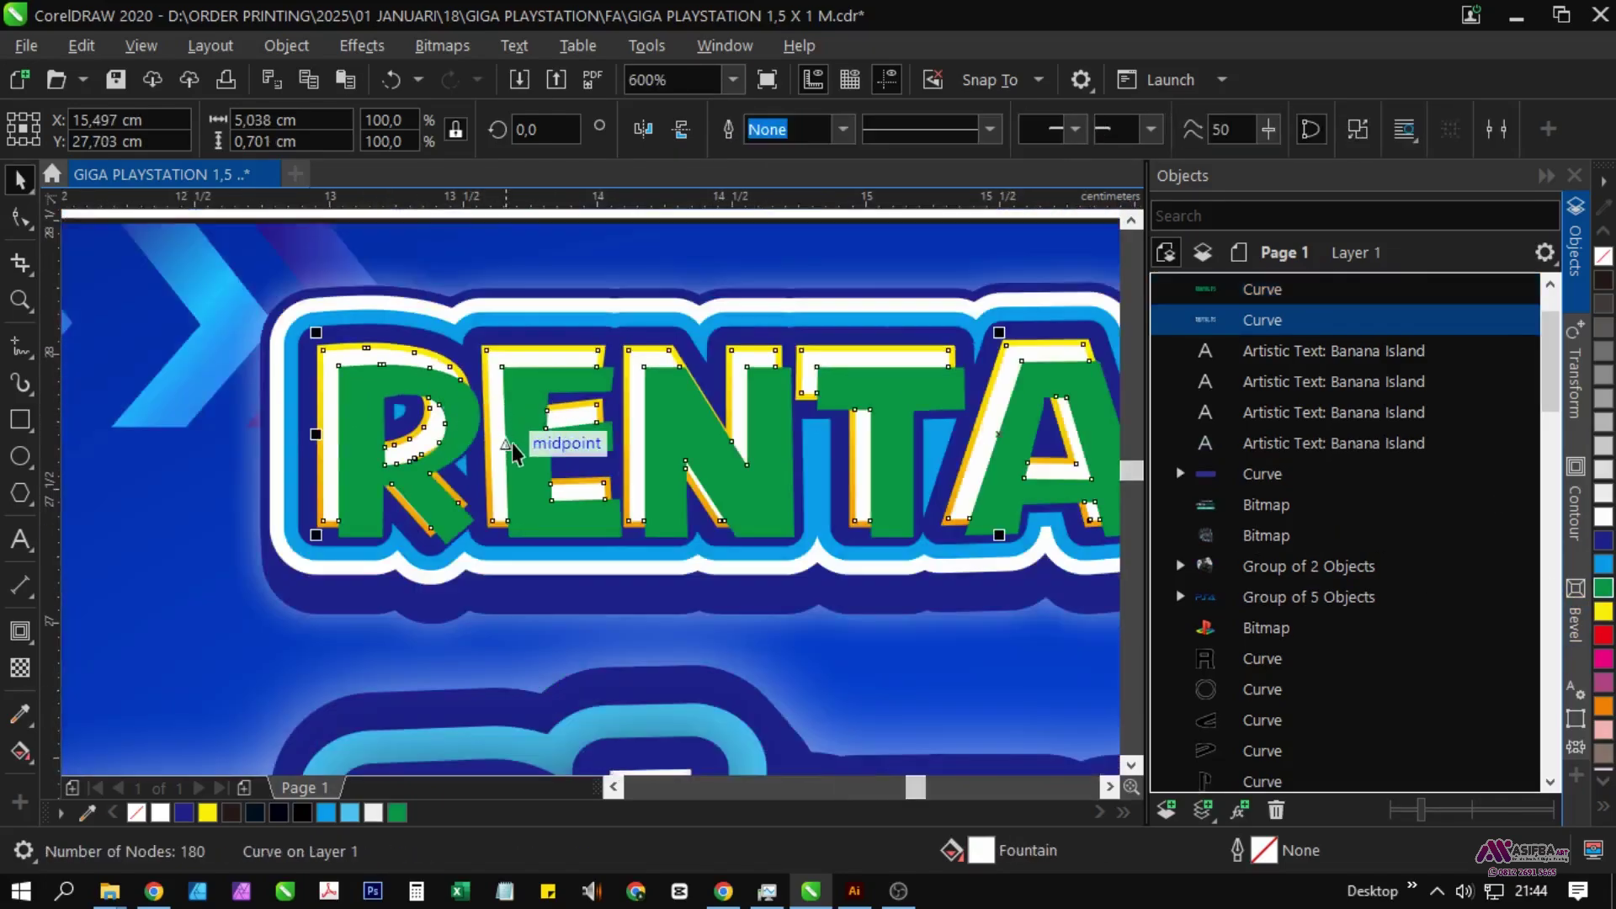
click(513, 447)
key(Delete)
scroll(522, 439, down, 1)
Step: Fill the upper-left highlight slivers on the RENTAL PS letters with pale yellow C3 M0 Y35 K0
drag(676, 429, 373, 420)
scroll(373, 420, up, 1)
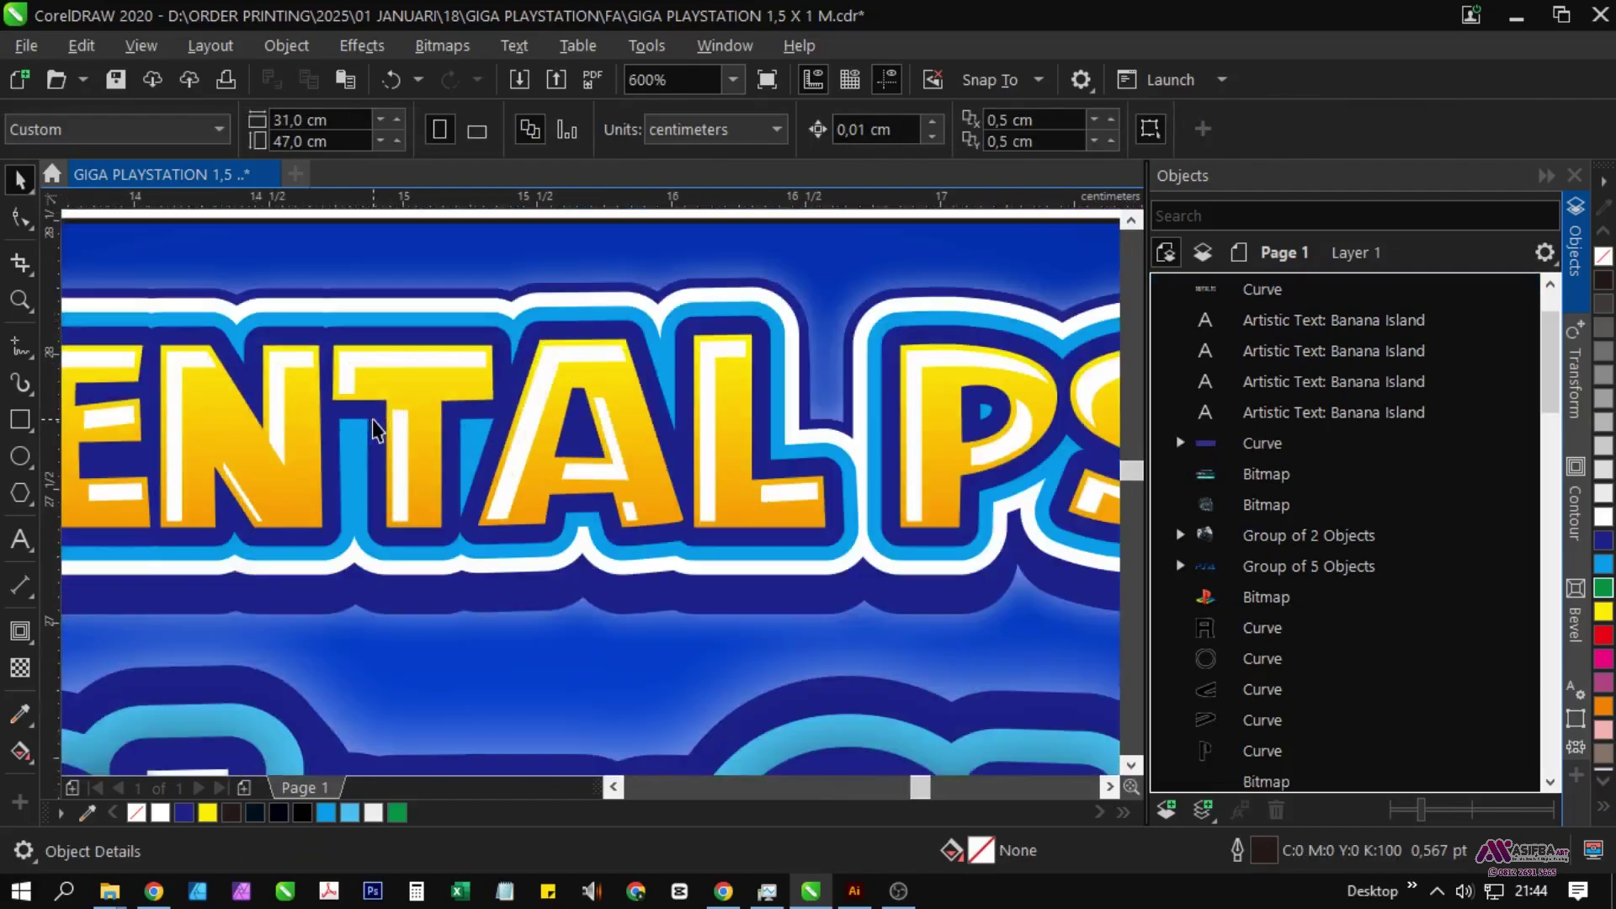
click(406, 481)
double_click(992, 851)
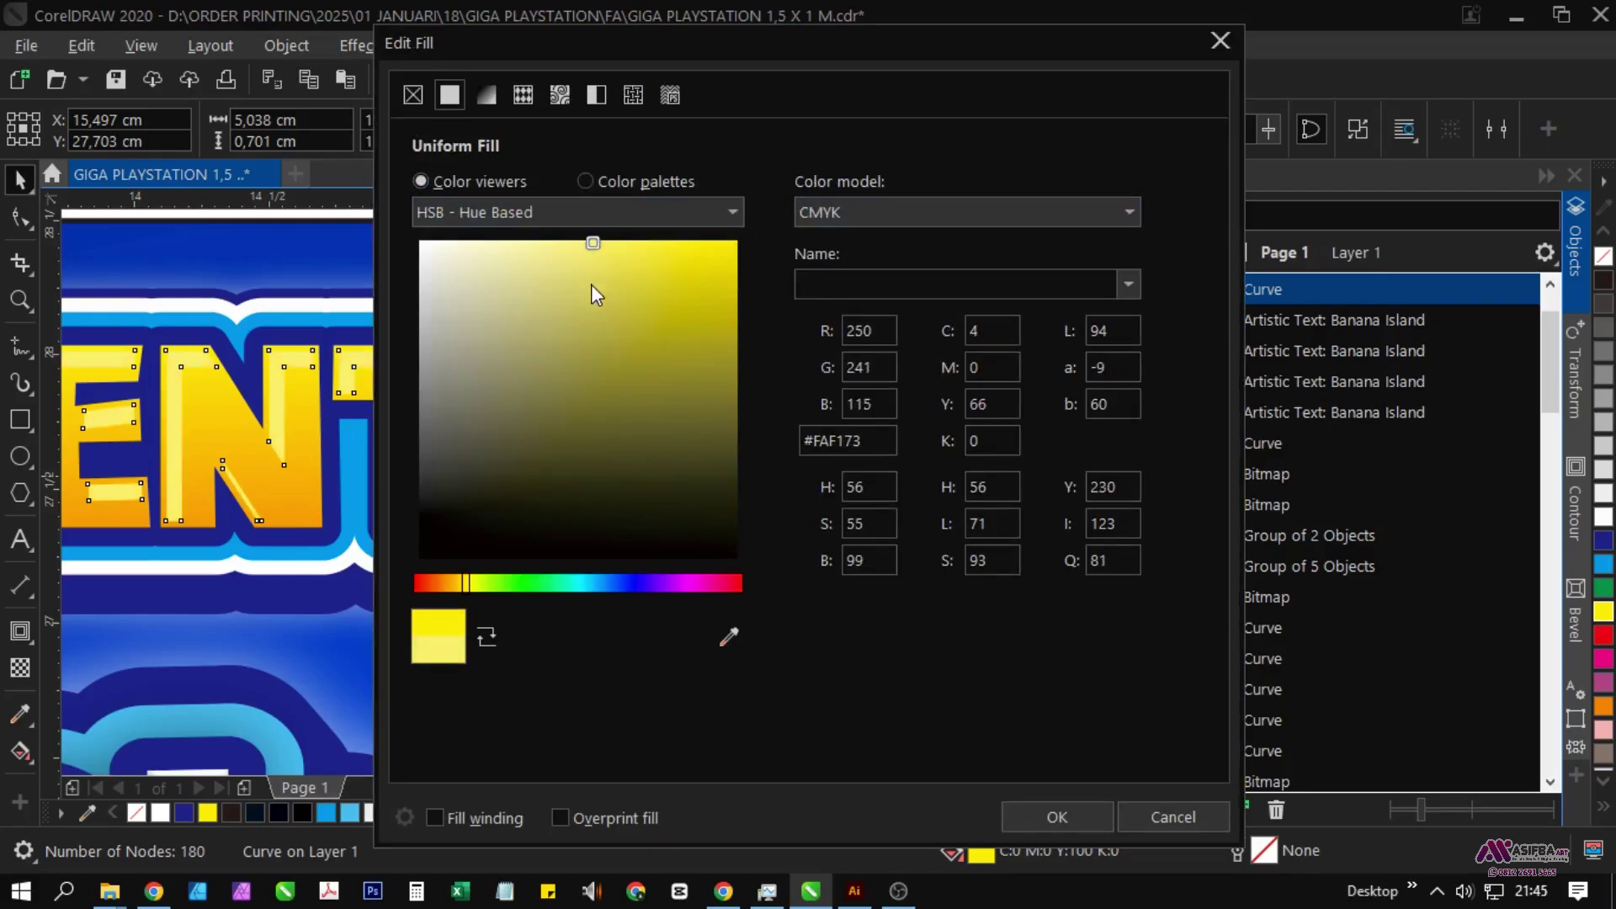
click(567, 262)
drag(467, 583, 471, 583)
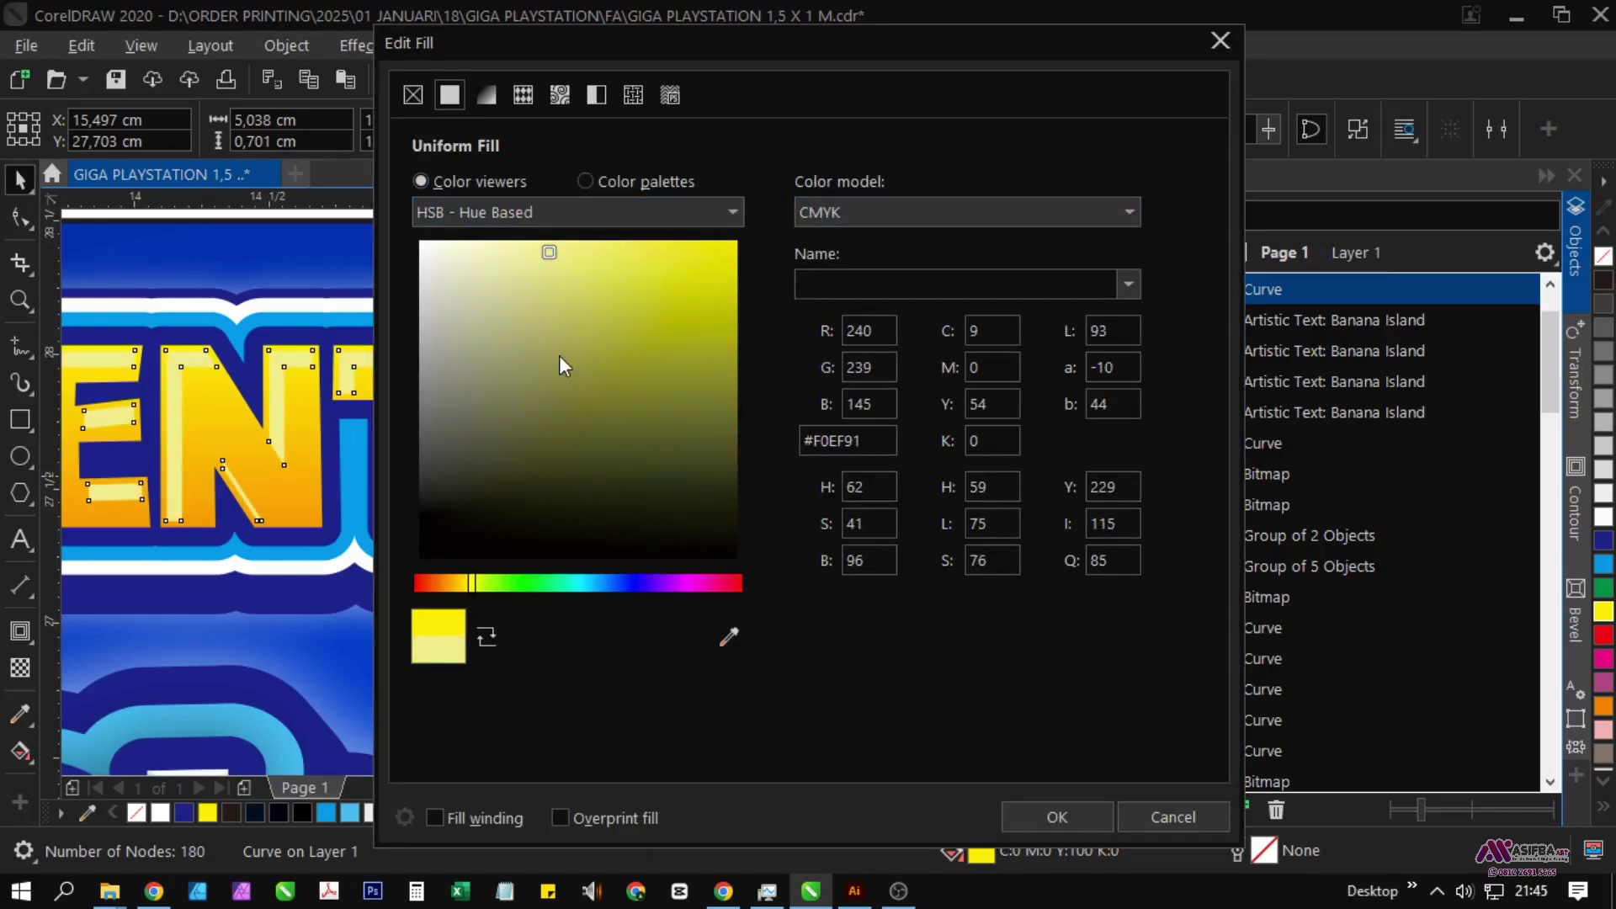
click(503, 242)
click(1057, 817)
scroll(523, 390, down, 1)
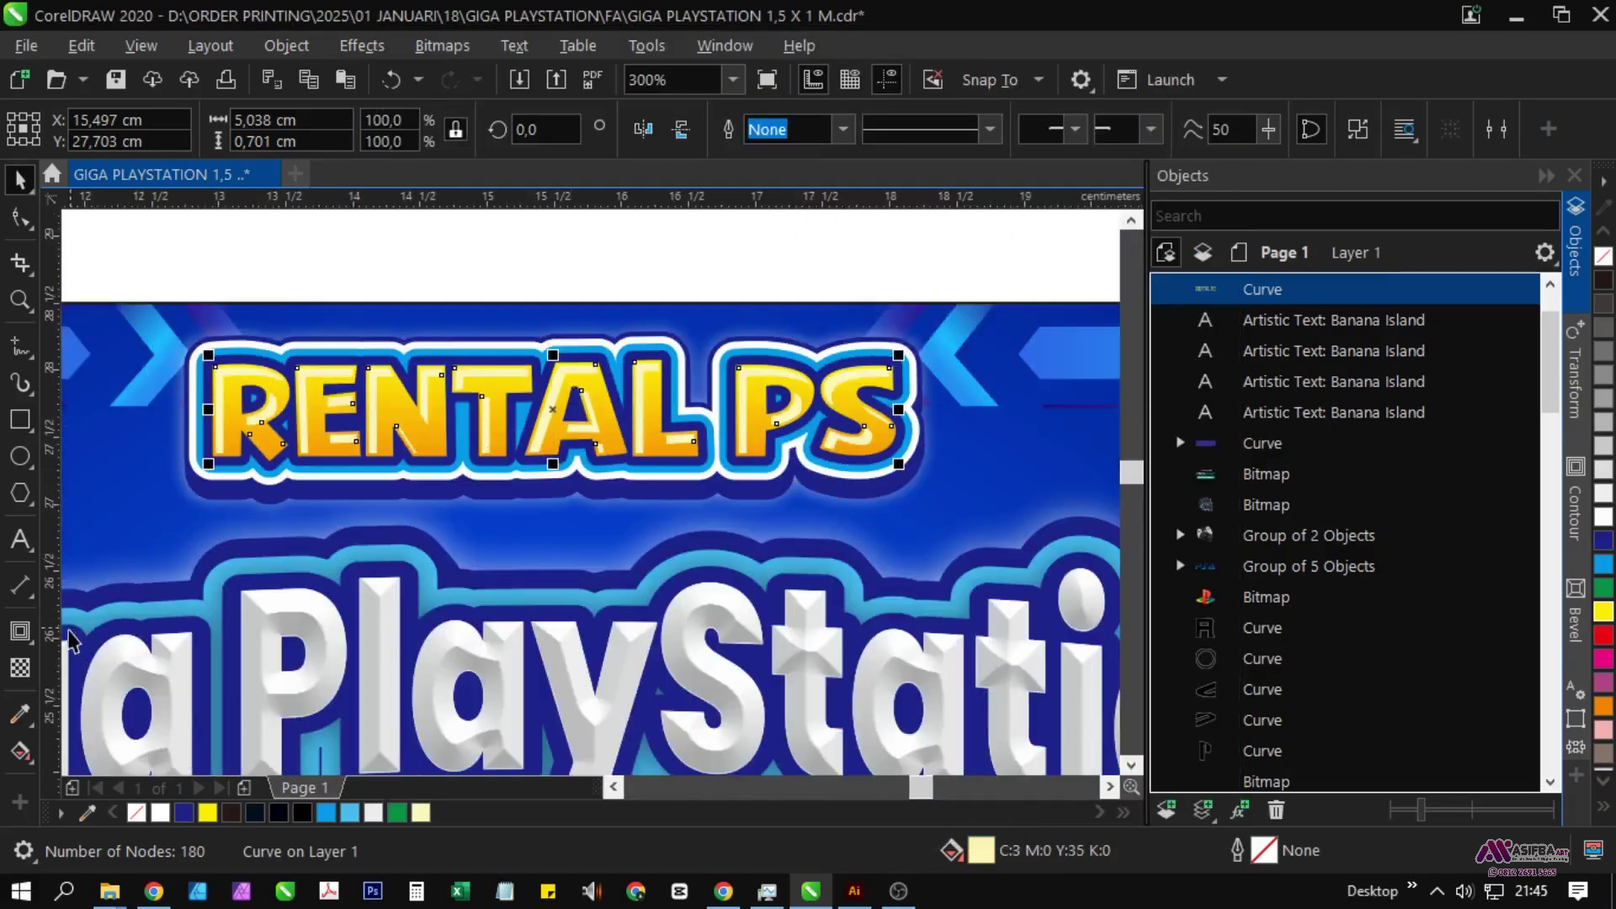
Step: Apply a vertical linear transparency to the pale yellow highlights so they fade out toward the bottom of the letters
click(21, 667)
scroll(507, 379, up, 1)
drag(434, 396, 443, 480)
drag(440, 608, 440, 608)
scroll(468, 395, down, 1)
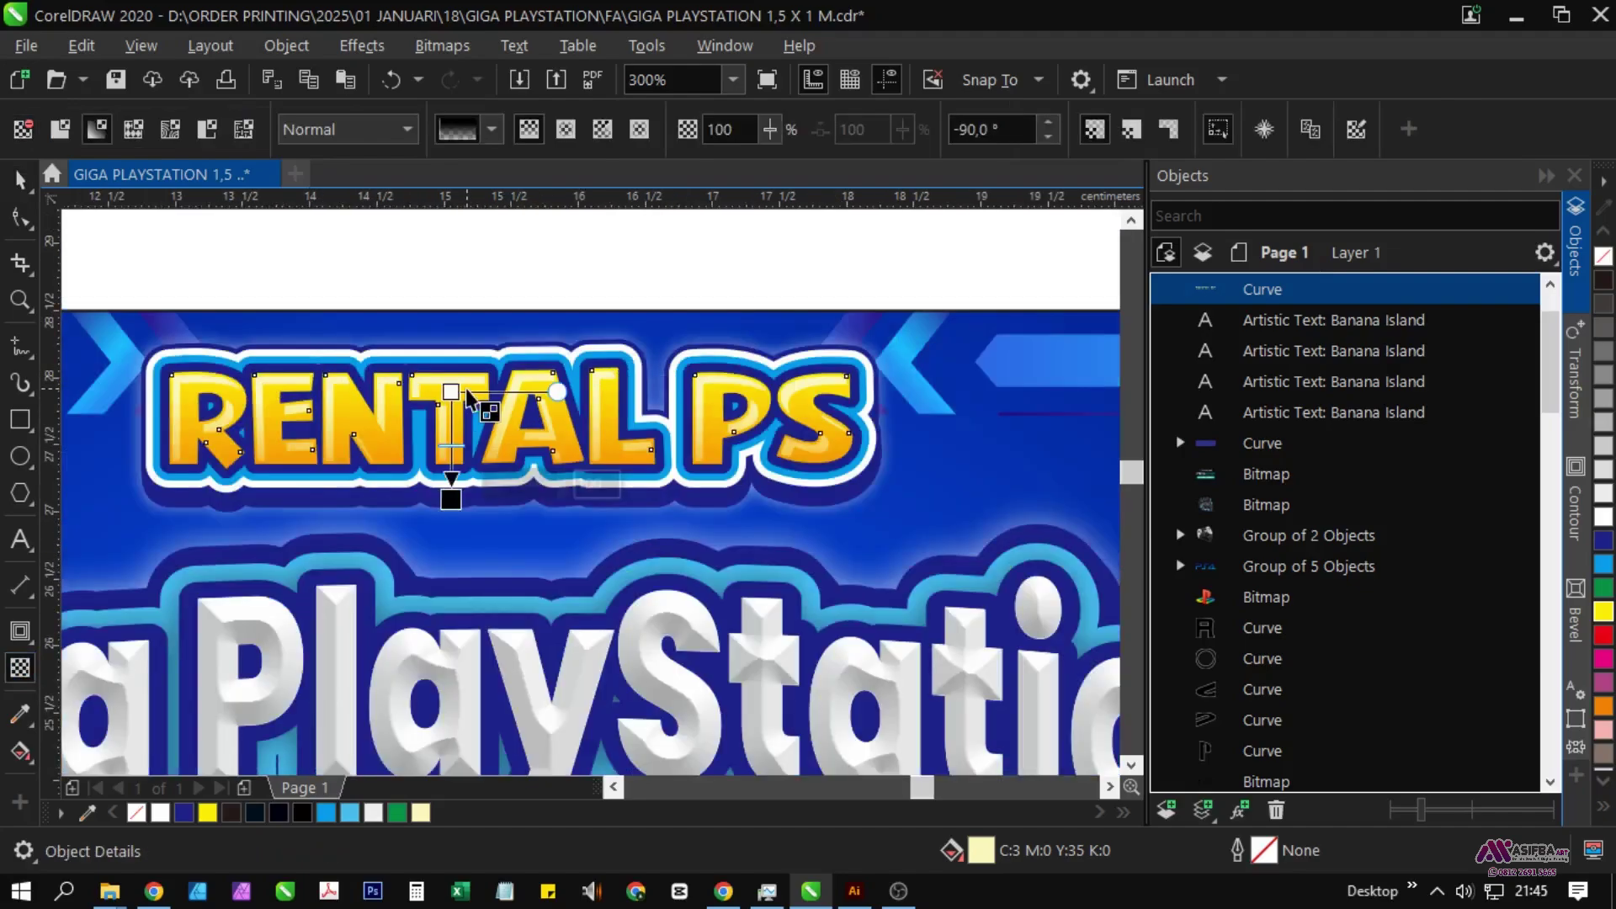
Step: Paste the white inner letter curve in place again and put a duplicate slightly higher and further left
key(space)
click(575, 290)
scroll(575, 291, down, 1)
scroll(538, 344, up, 1)
key(ctrl+v)
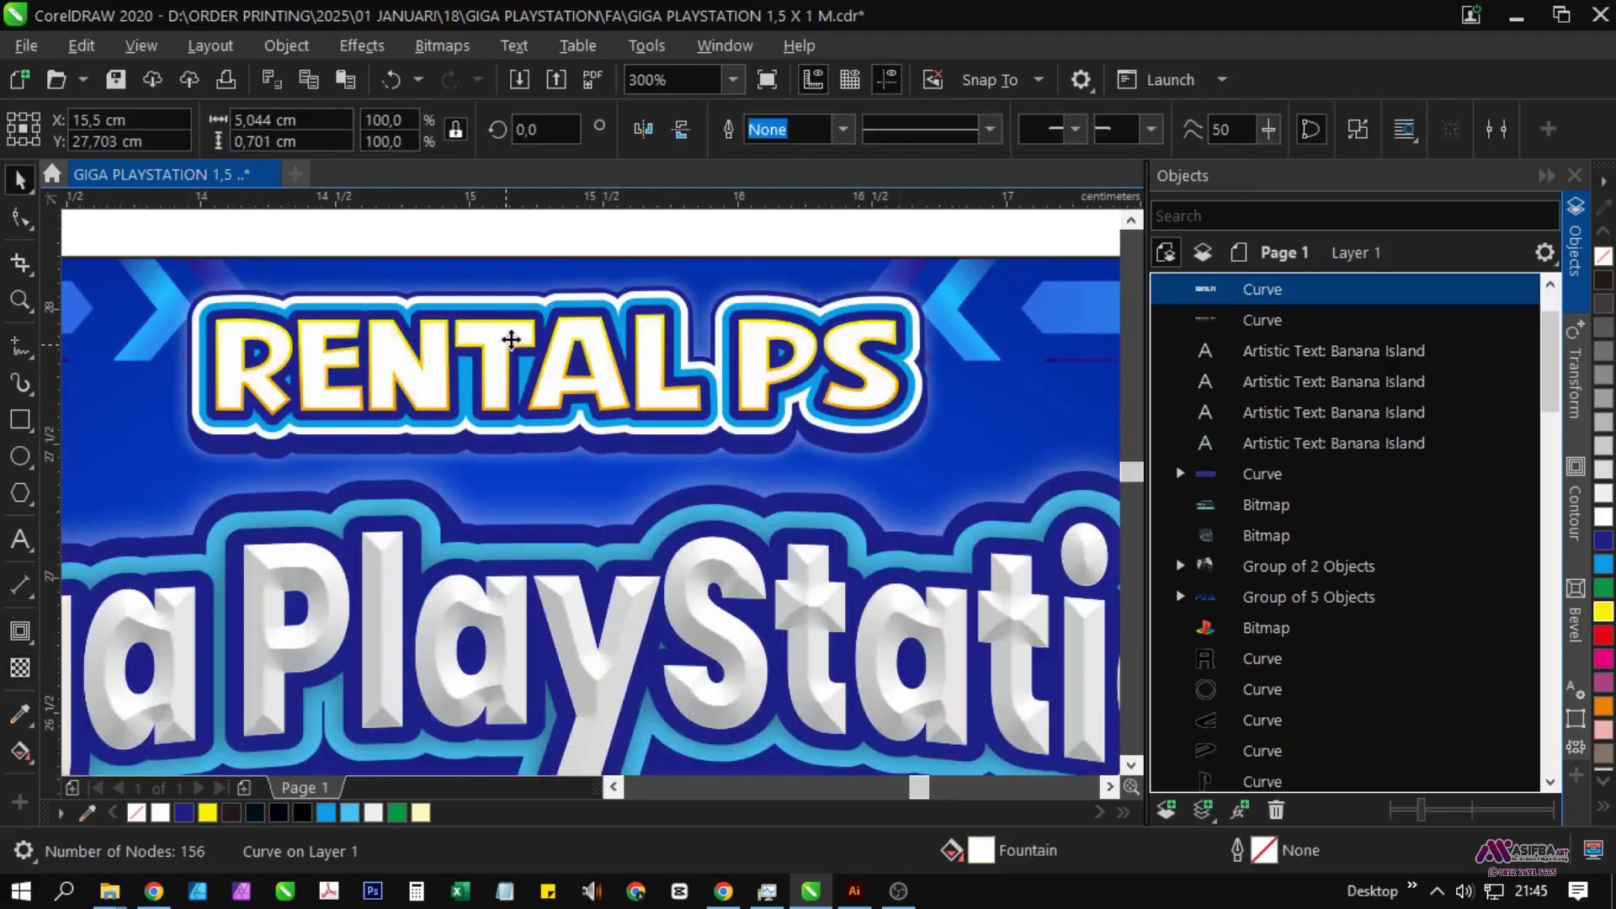
scroll(538, 357, up, 2)
drag(593, 366, 557, 340)
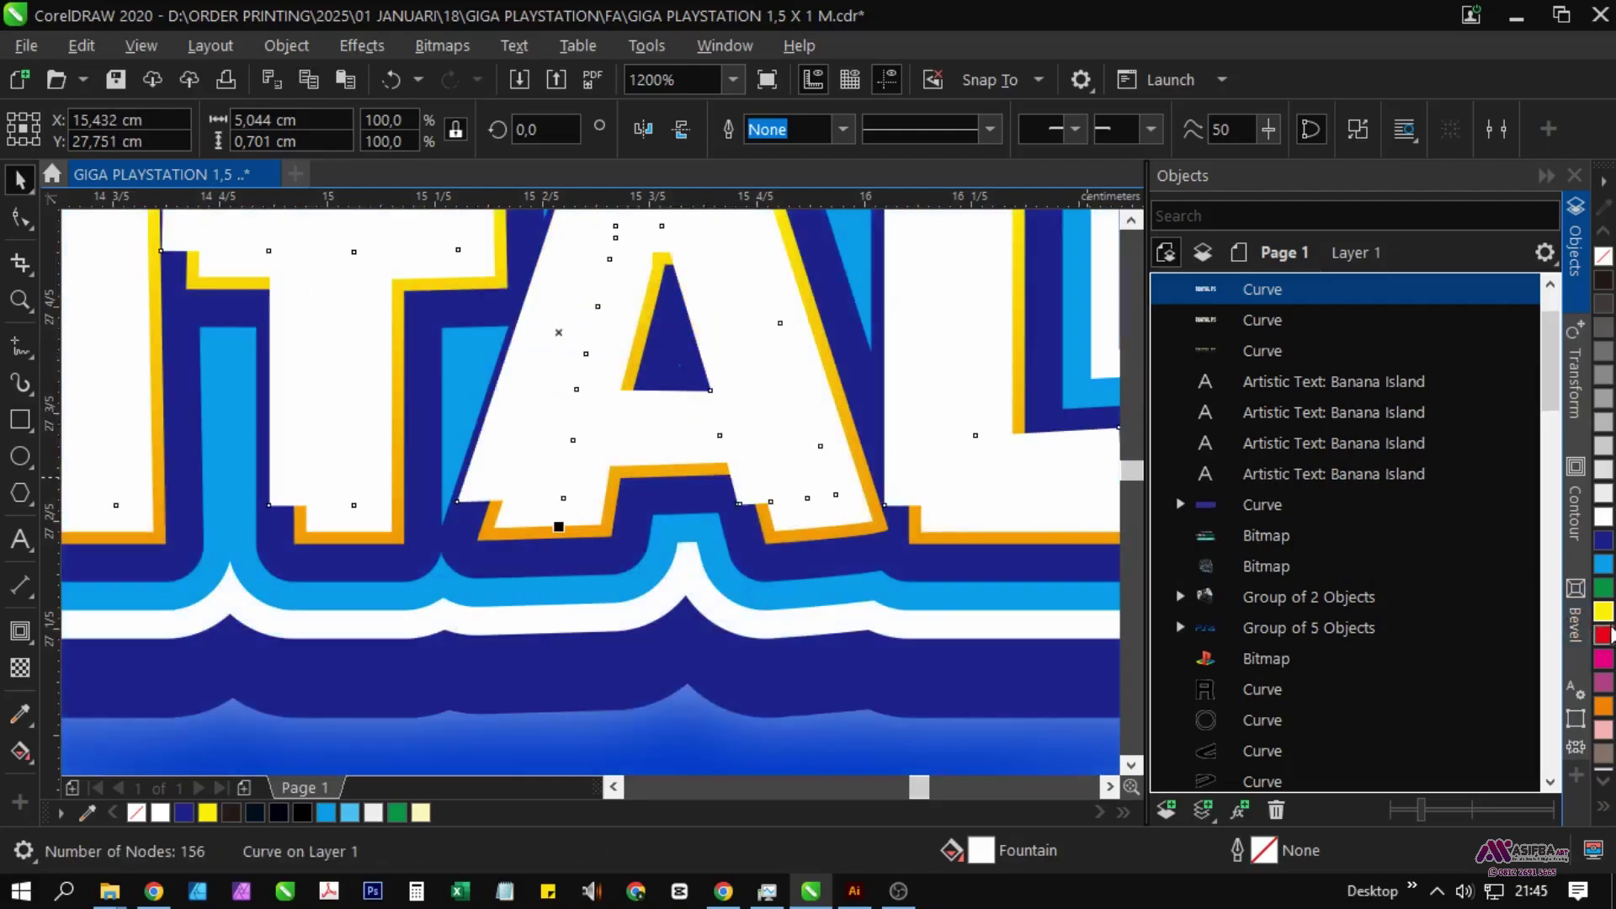
Step: Colour the offset duplicate red, trim the pasted inner curve with it, and delete the red copy to leave lower-right slivers
click(1604, 636)
scroll(858, 530, up, 1)
shift+click(831, 358)
click(818, 130)
click(715, 323)
key(Delete)
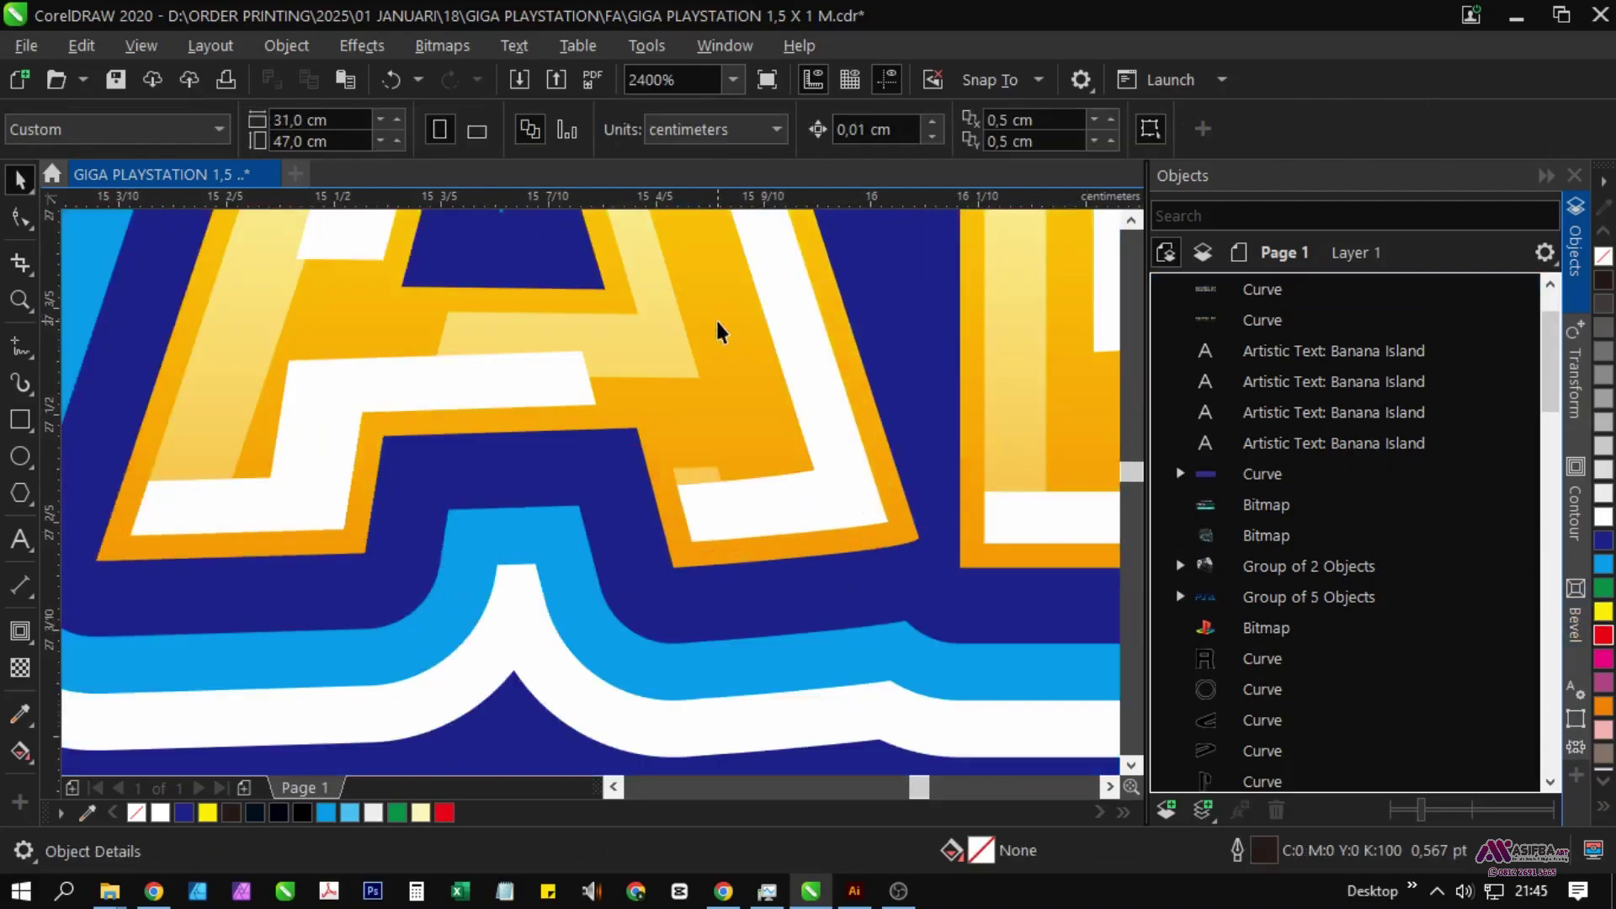
Step: Fill the lower-right shading slivers of the RENTAL PS letters with dark orange C16 M64 Y100 K0
scroll(715, 323, down, 1)
click(770, 371)
drag(830, 416, 581, 543)
scroll(581, 543, down, 1)
click(1604, 635)
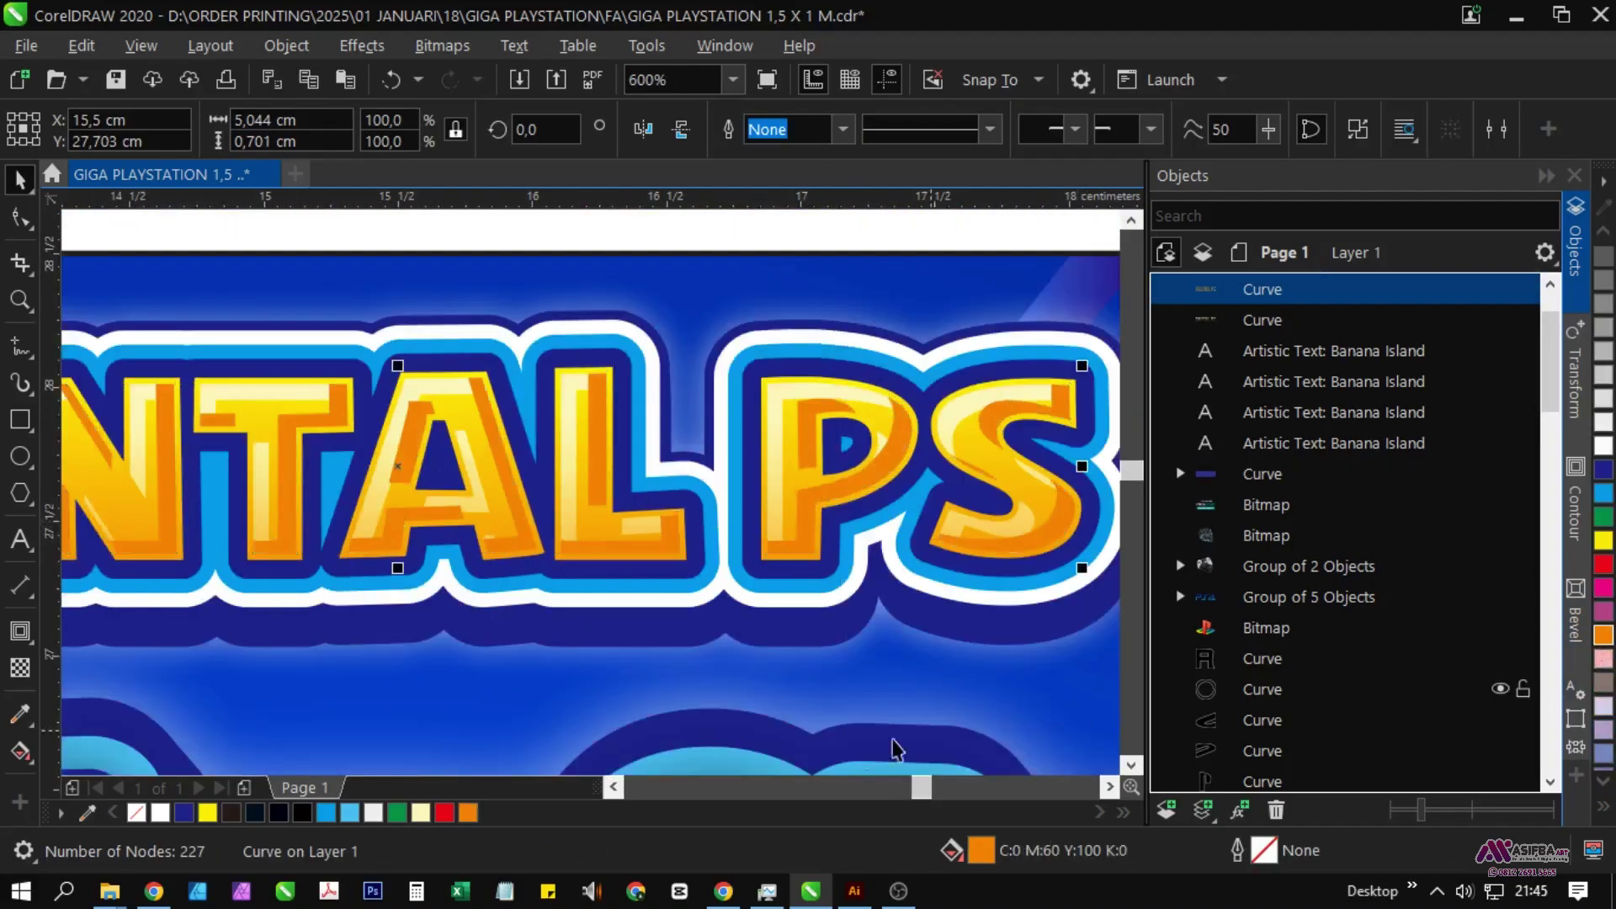
scroll(690, 568, down, 1)
double_click(982, 850)
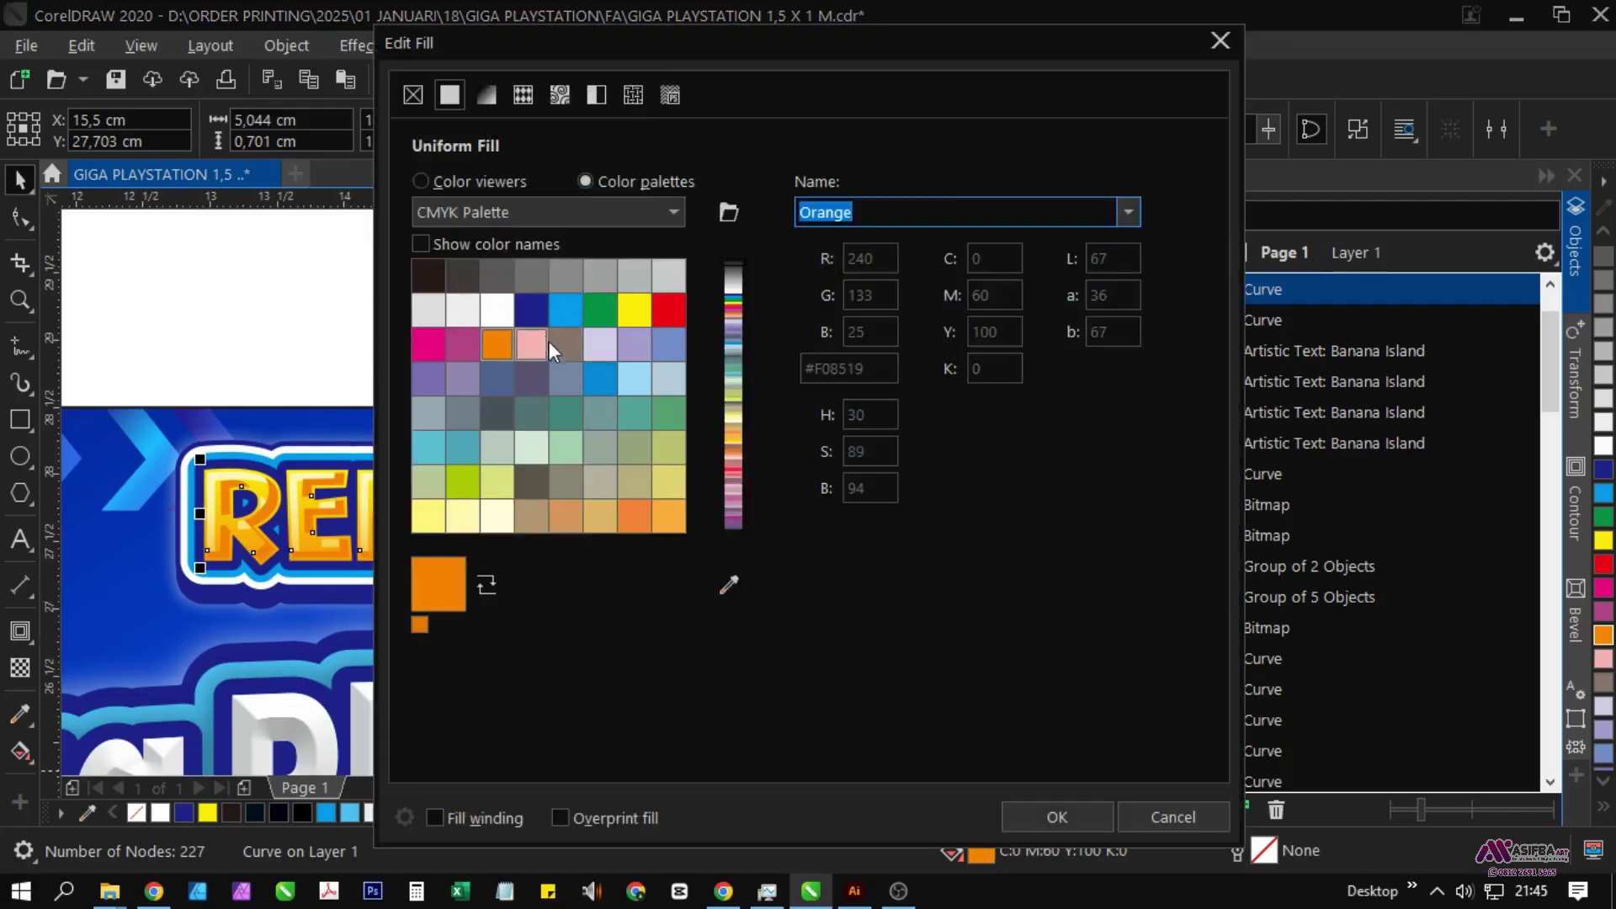
drag(704, 305, 734, 271)
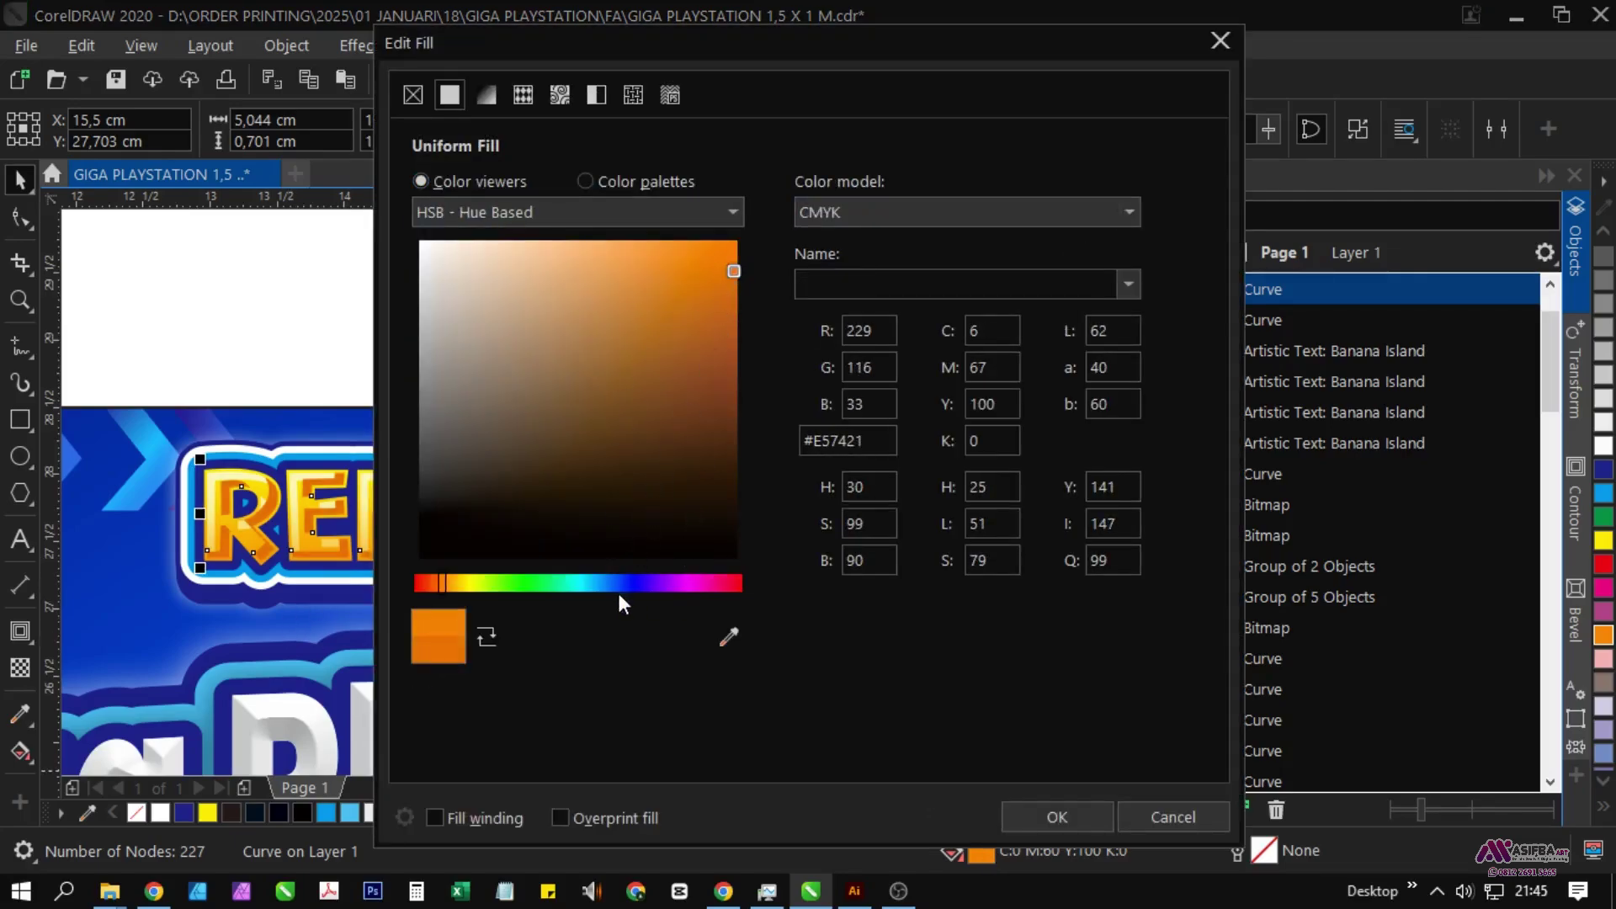
click(1057, 817)
Step: Apply a vertical linear transparency to the dark orange shading so it fades out toward the top of the letters
click(27, 671)
drag(397, 579, 397, 446)
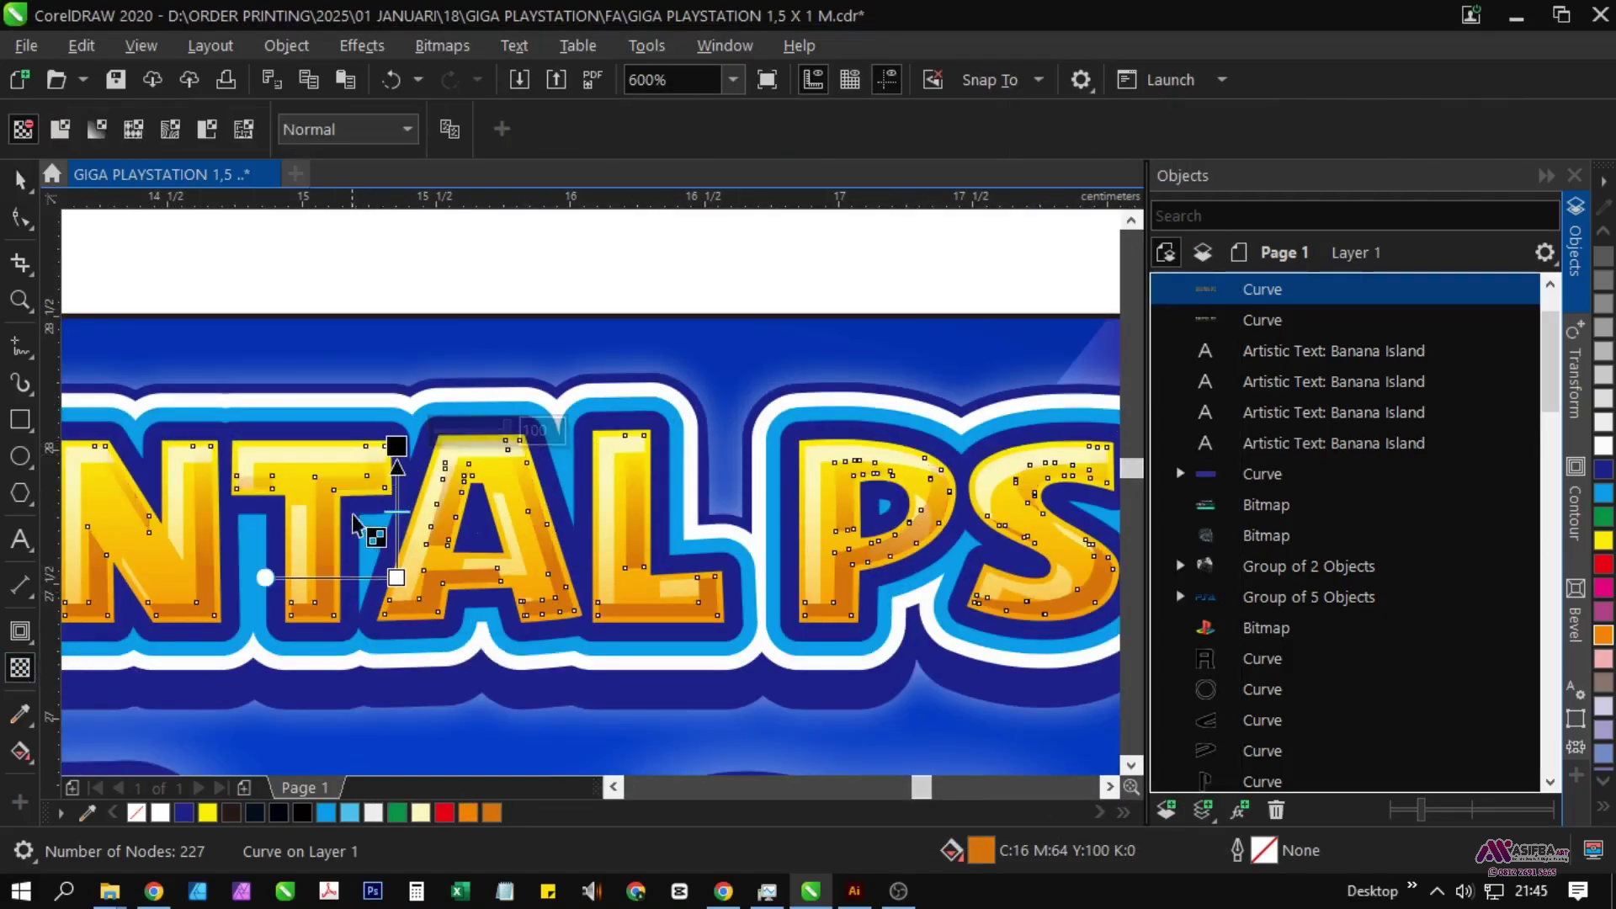
scroll(632, 532, down, 1)
click(716, 368)
key(space)
Step: Select all the layered RENTAL PS heading objects and group them
scroll(720, 367, down, 1)
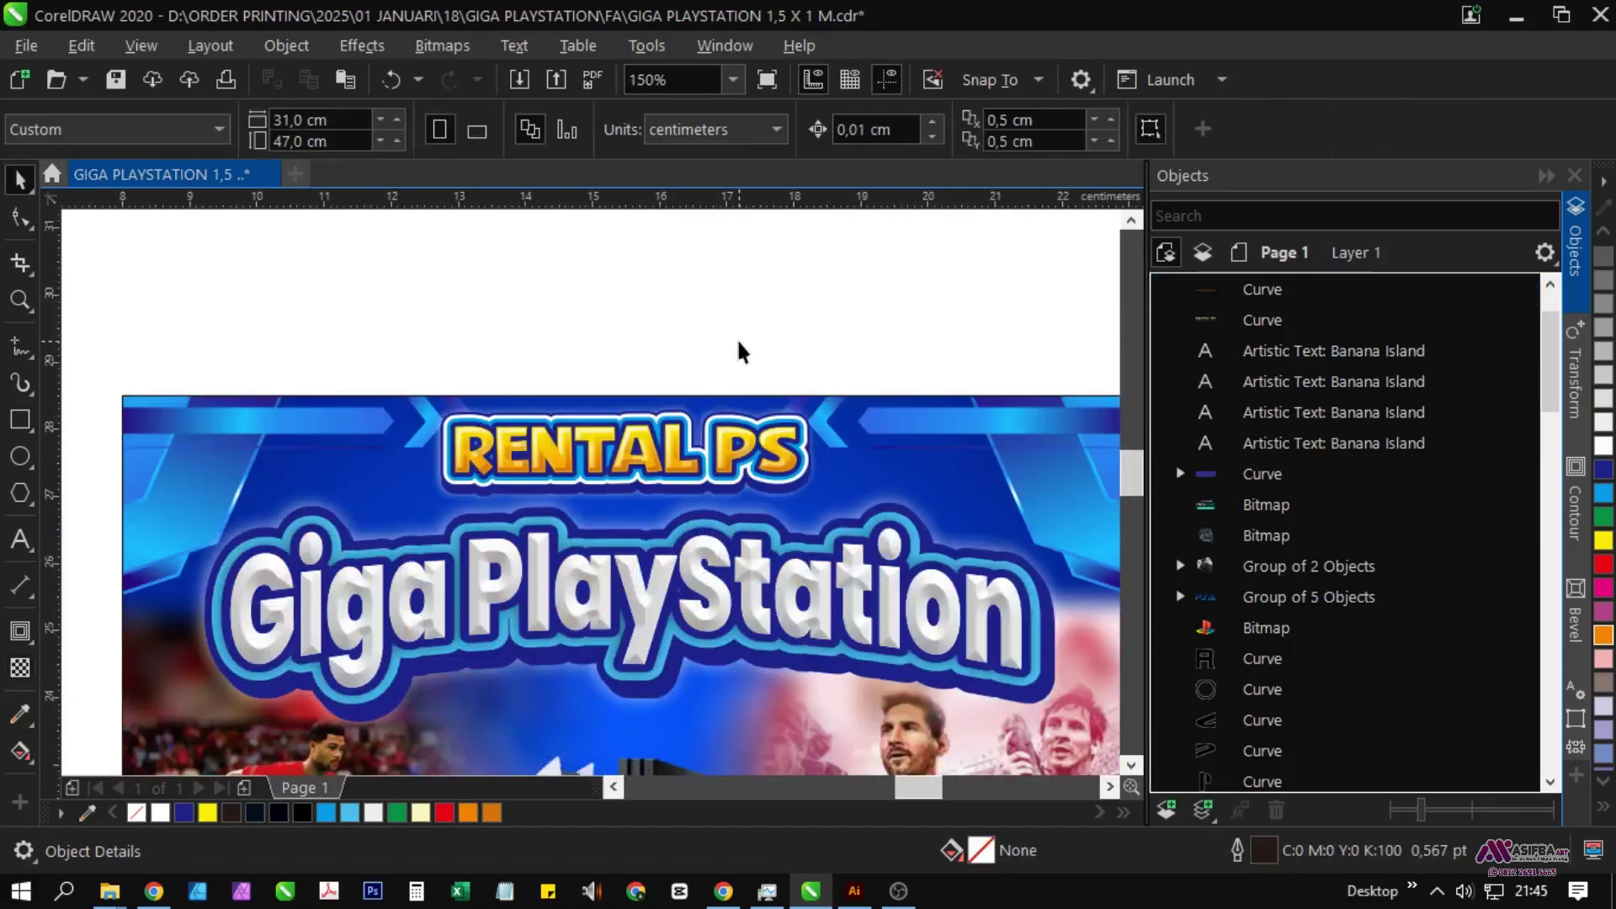
scroll(729, 356, down, 1)
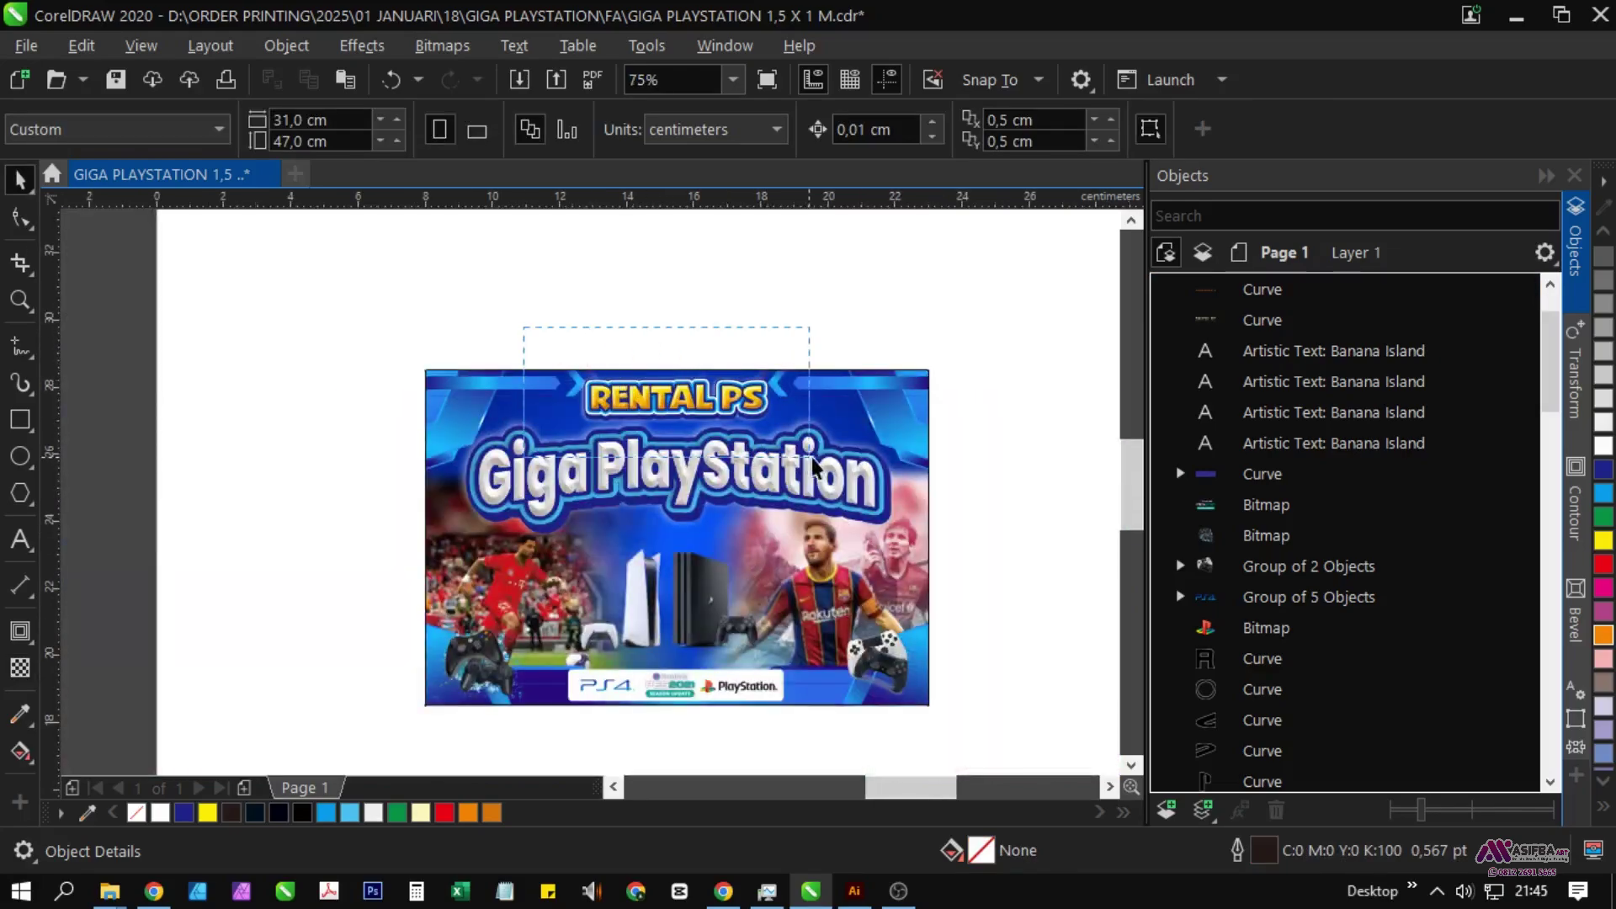
drag(812, 459, 822, 458)
key(ctrl+g)
scroll(752, 397, up, 2)
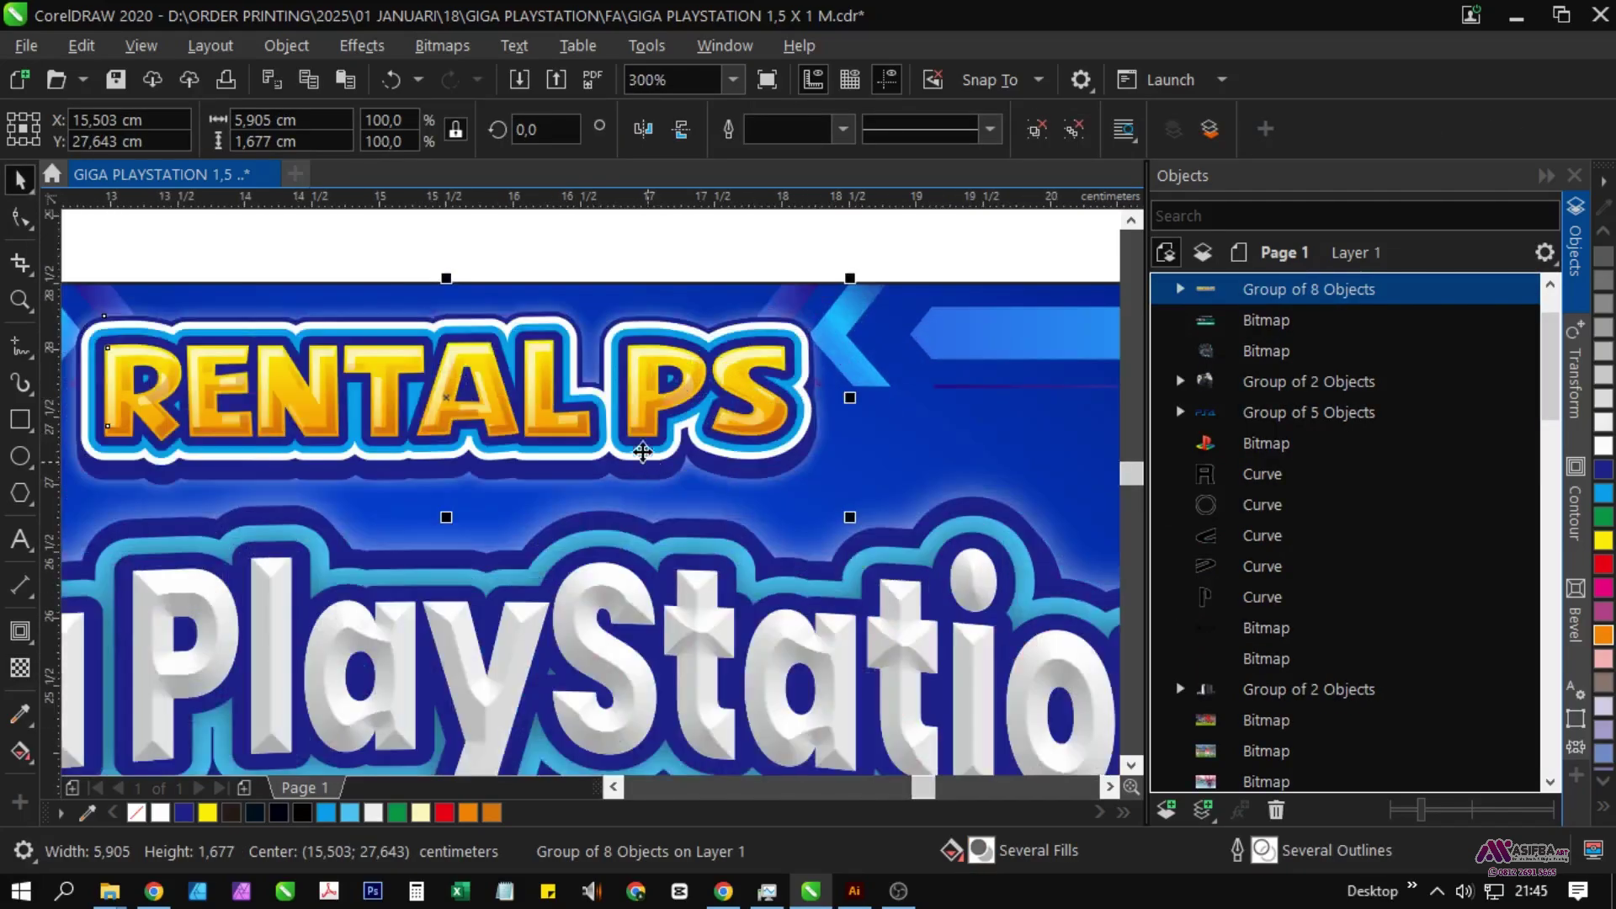
Step: Move the white logo strip with its logos slightly upward and shrink it to about 6.18 cm wide
scroll(643, 452, down, 2)
key(Escape)
drag(872, 569, 800, 608)
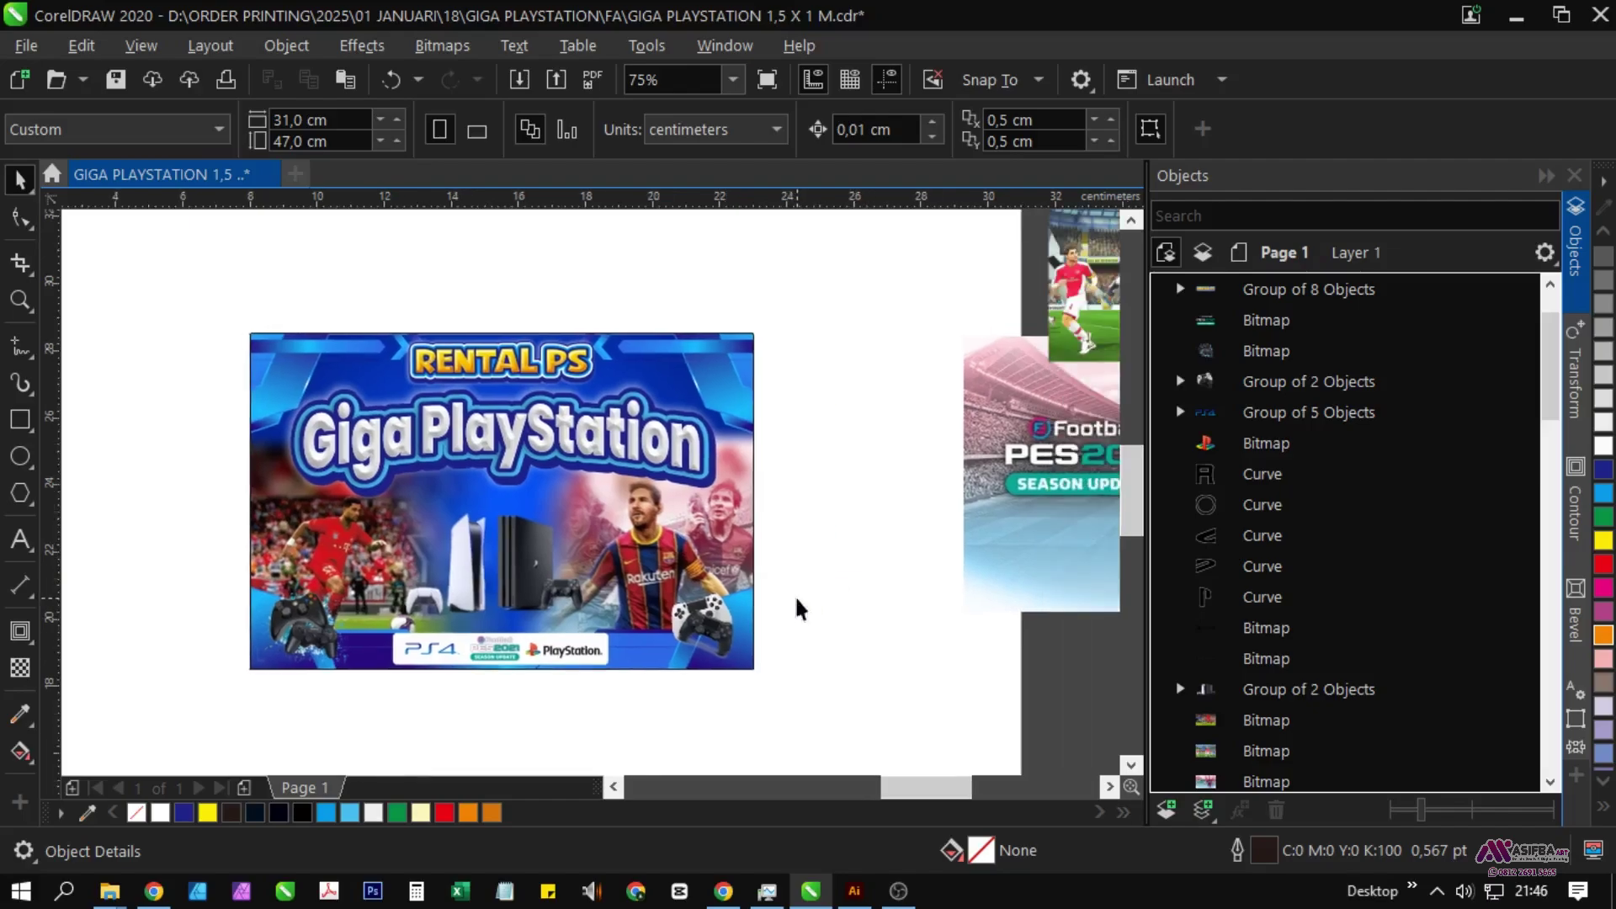
drag(590, 721, 615, 689)
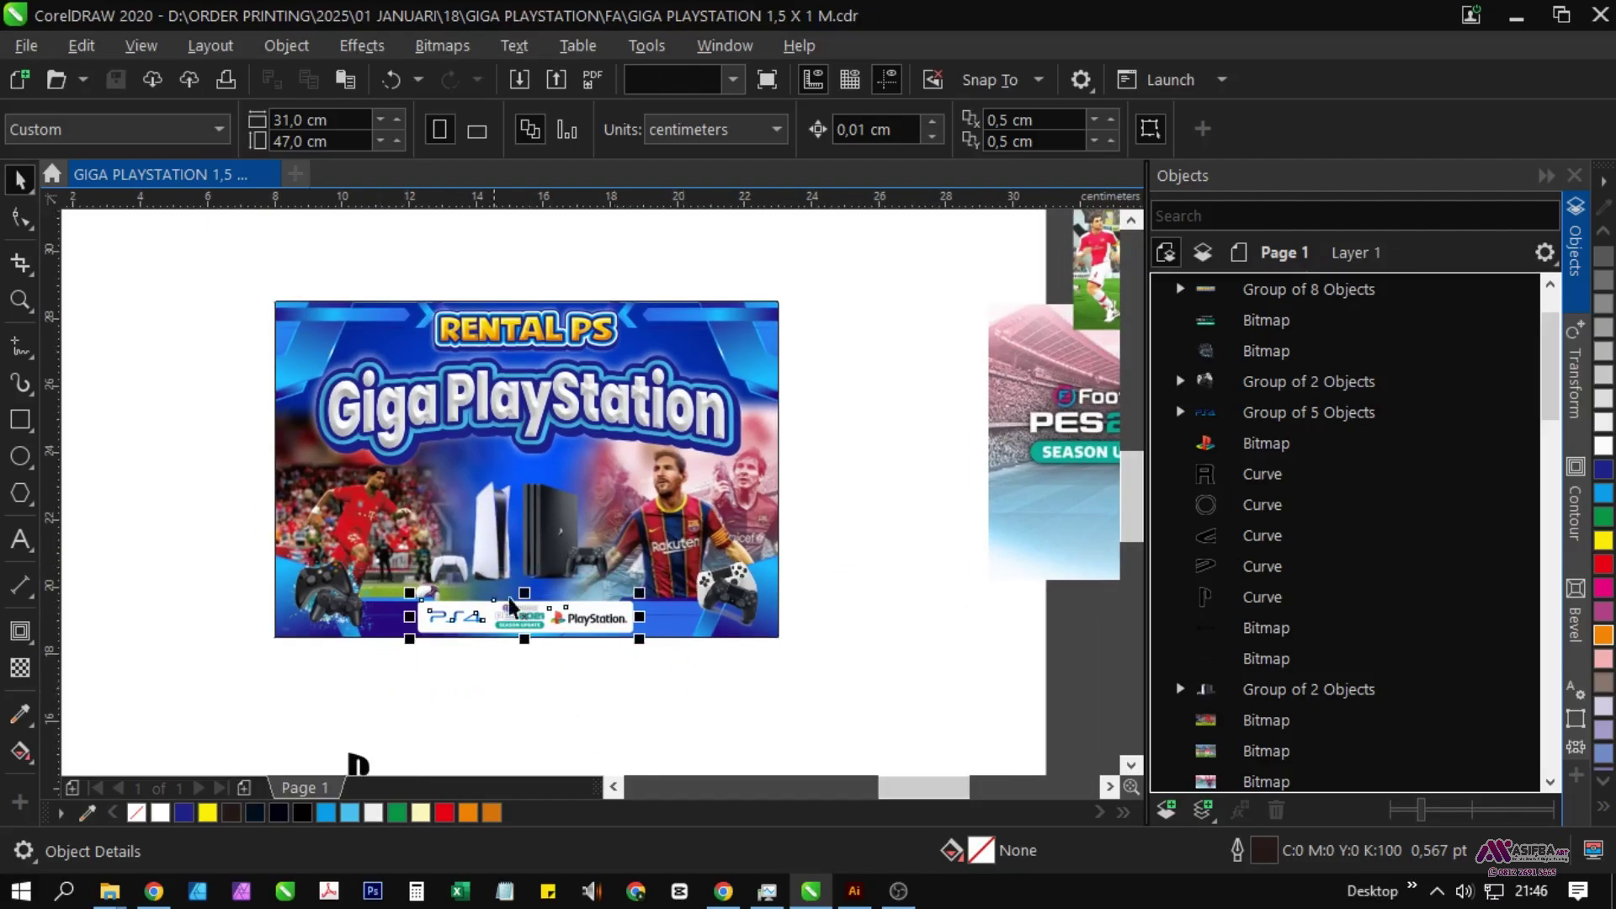
scroll(556, 616, up, 2)
drag(528, 635, 527, 590)
scroll(524, 602, down, 1)
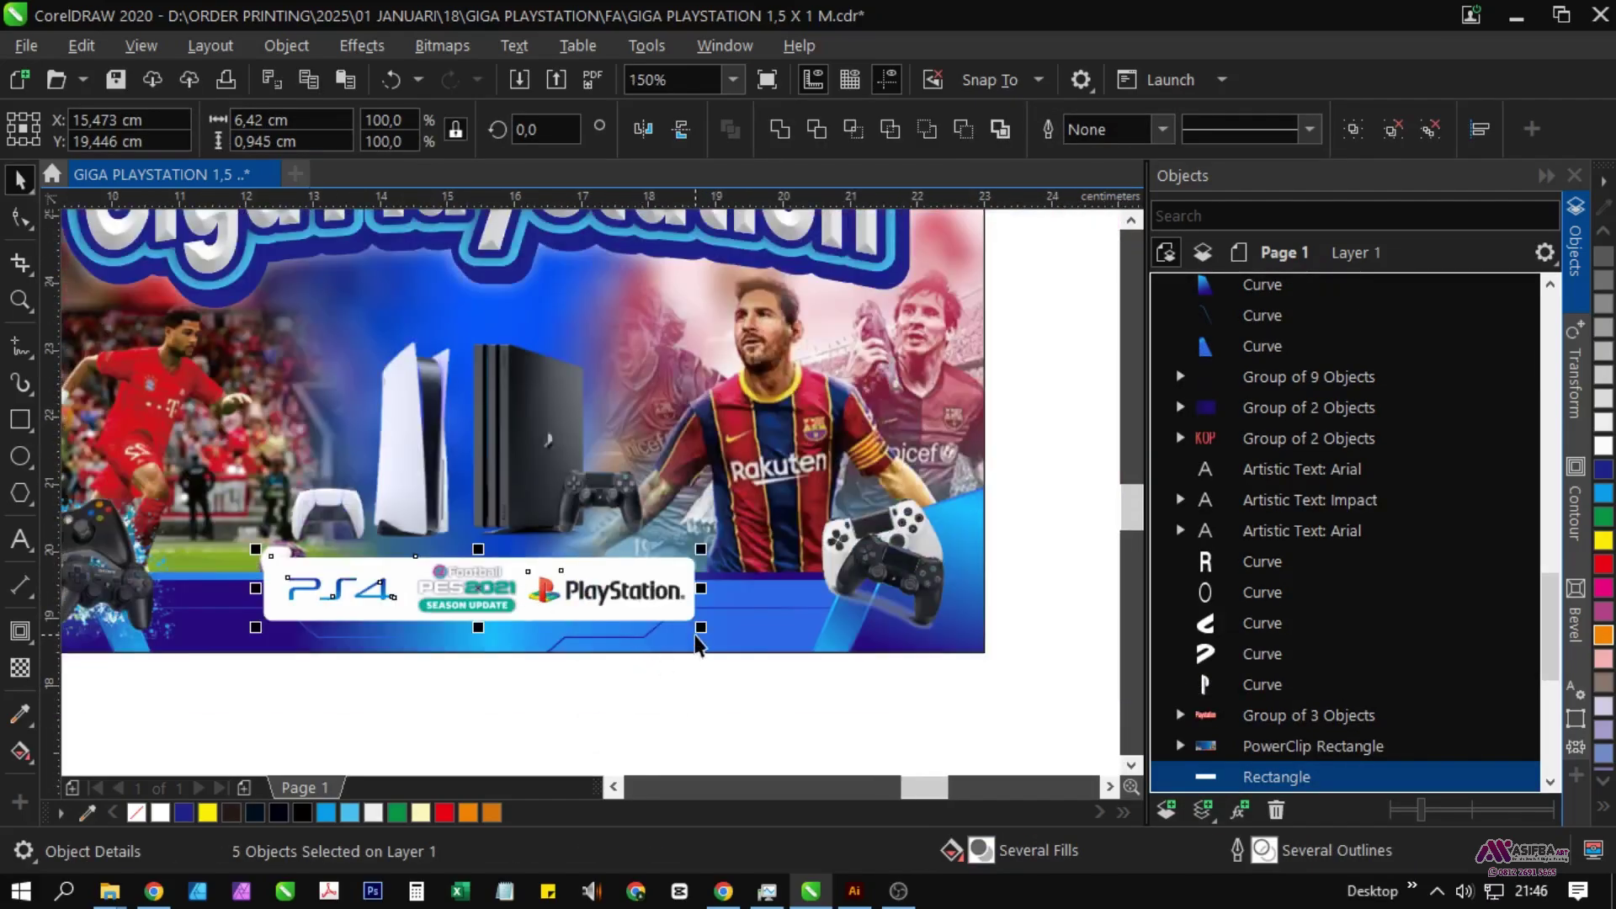
drag(700, 627, 661, 647)
Step: Group the logo strip's objects and centre the group horizontally on the banner background
key(ctrl+g)
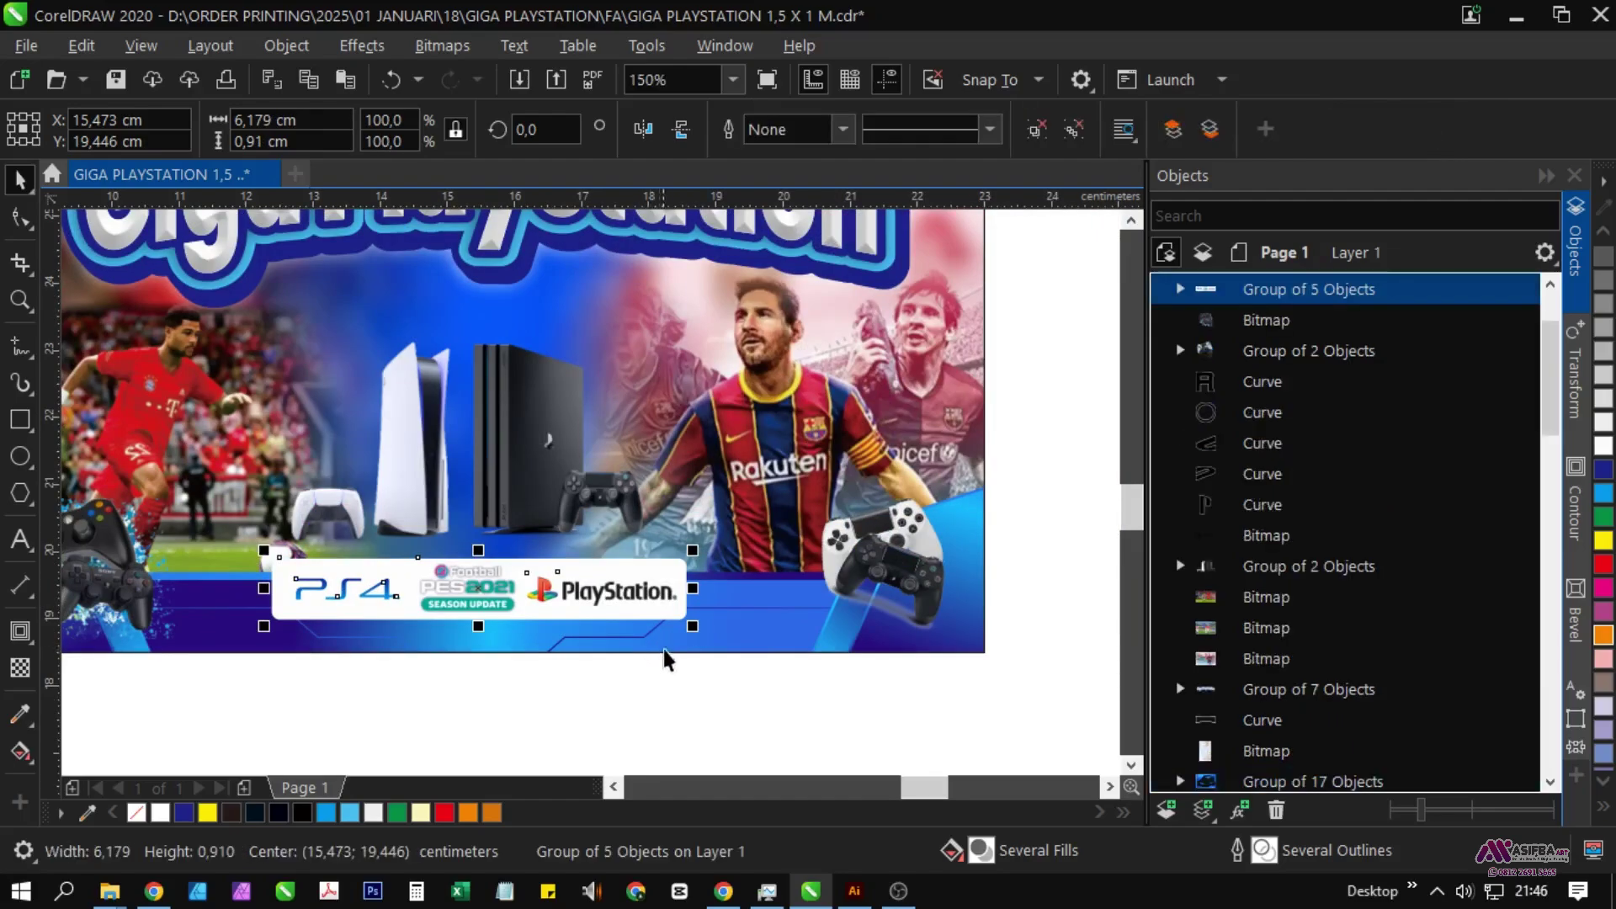
shift+click(663, 645)
key(c)
click(654, 724)
Step: Move the logo strip group straight down slightly, to a vertical centre of about 19.36 cm
click(583, 613)
scroll(583, 614, up, 1)
drag(584, 607, 587, 628)
scroll(606, 729, down, 2)
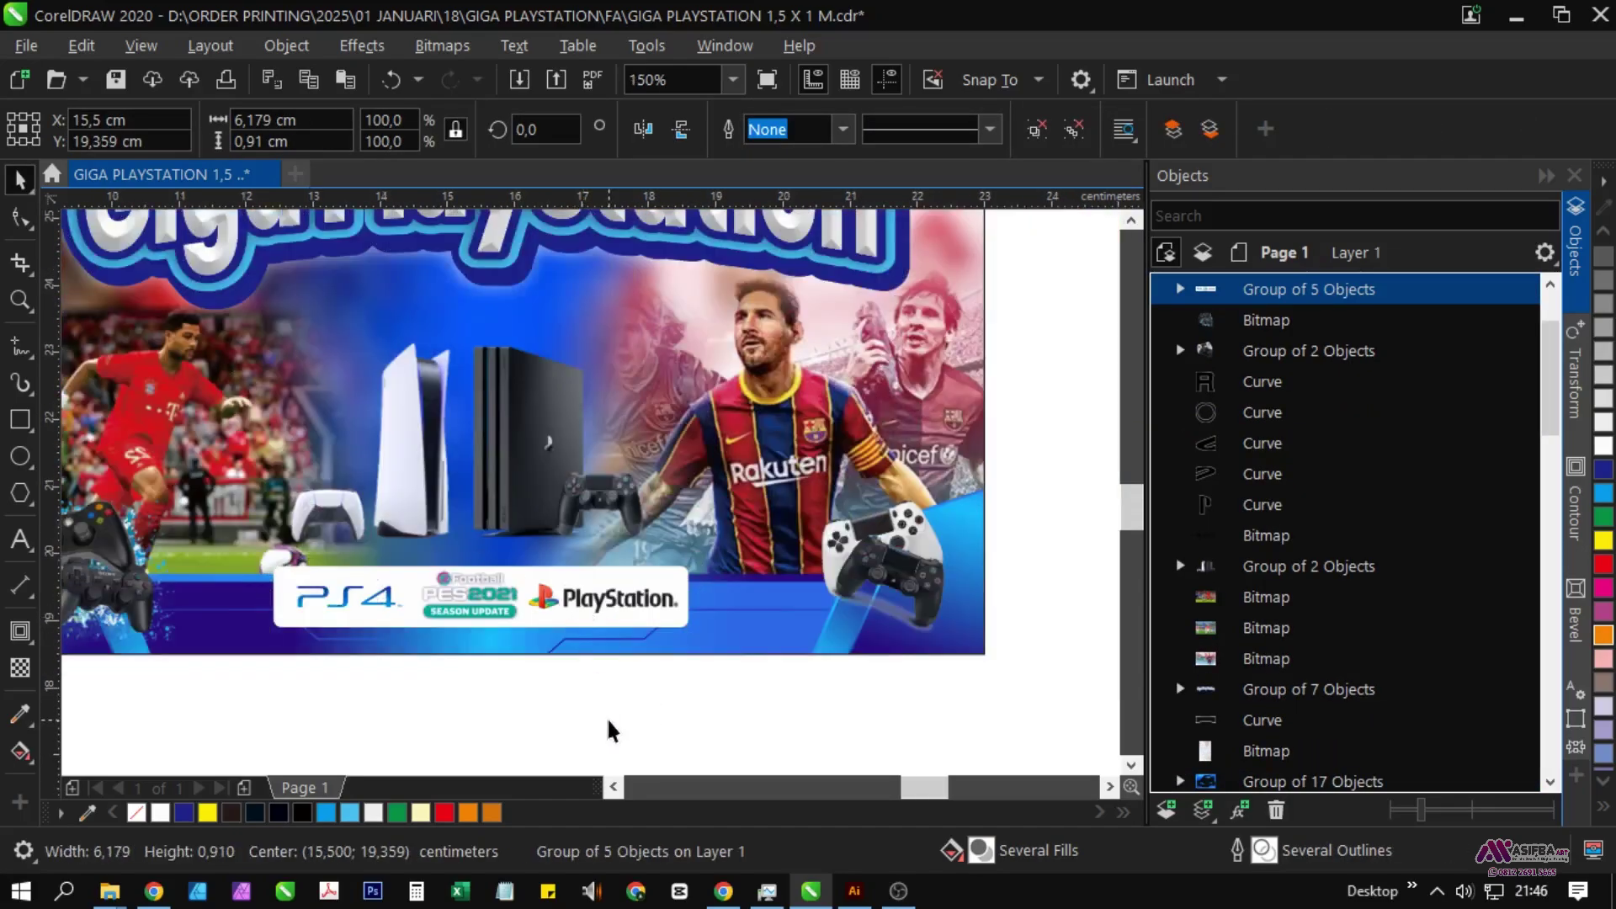
click(611, 730)
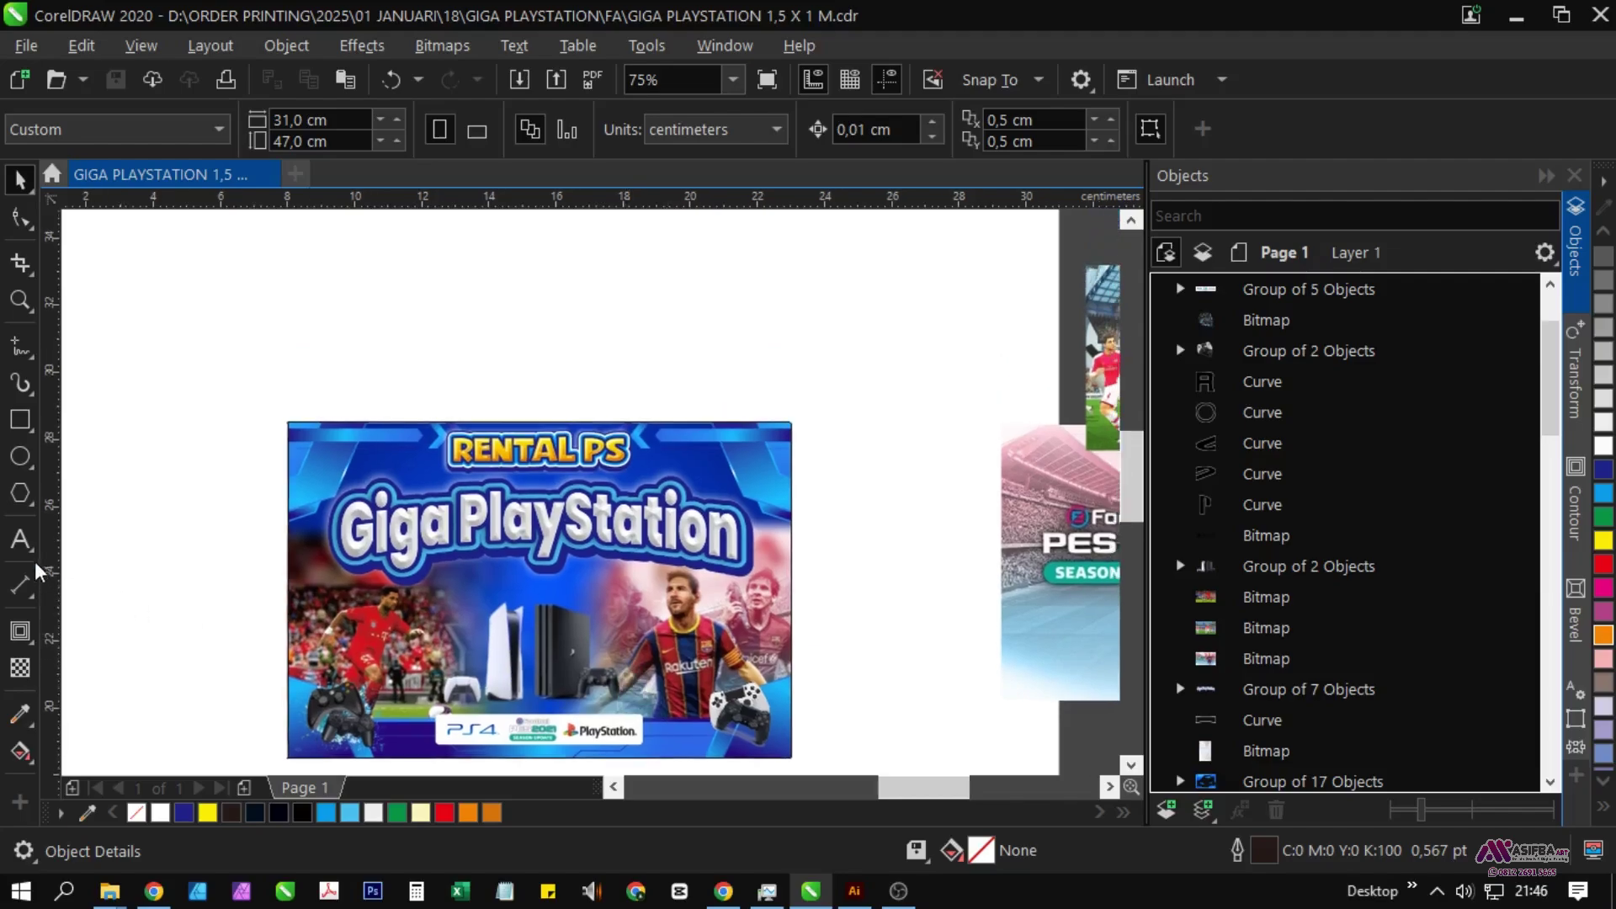
Step: Move the leftover outline shapes and the spare football image off the page to the pasteboard beside it
scroll(159, 512, down, 2)
drag(581, 649, 308, 500)
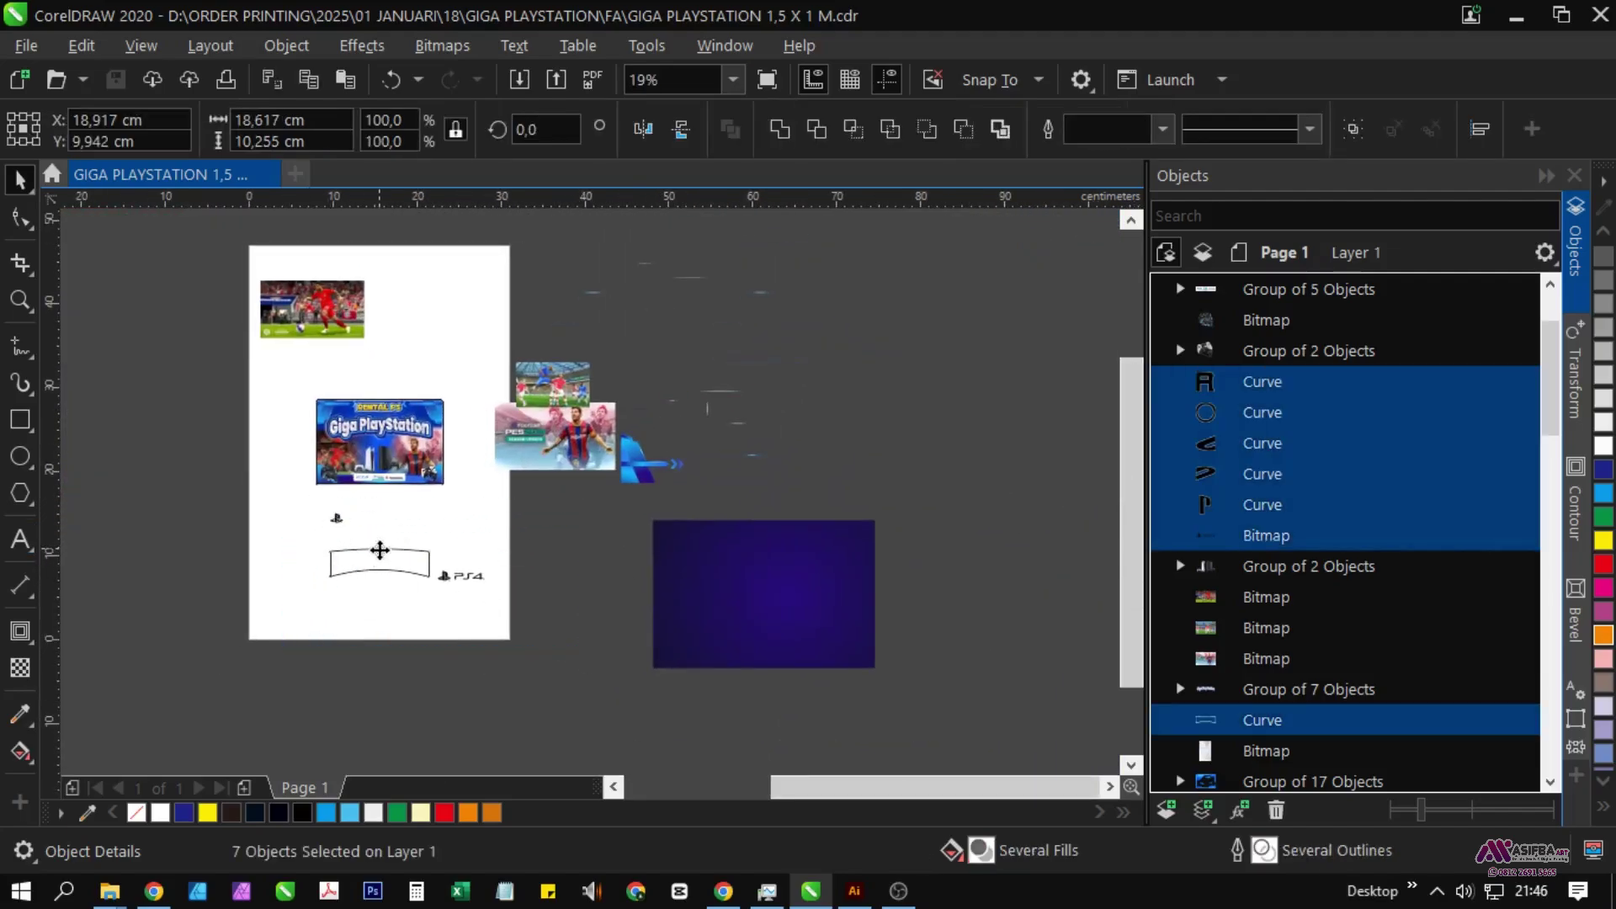
drag(379, 553, 843, 429)
drag(314, 324, 701, 367)
drag(686, 404, 727, 555)
Step: Delete the PlayStation box photo and move the blue frame group to the pasteboard beside the dark purple rectangle
scroll(726, 555, down, 1)
click(240, 541)
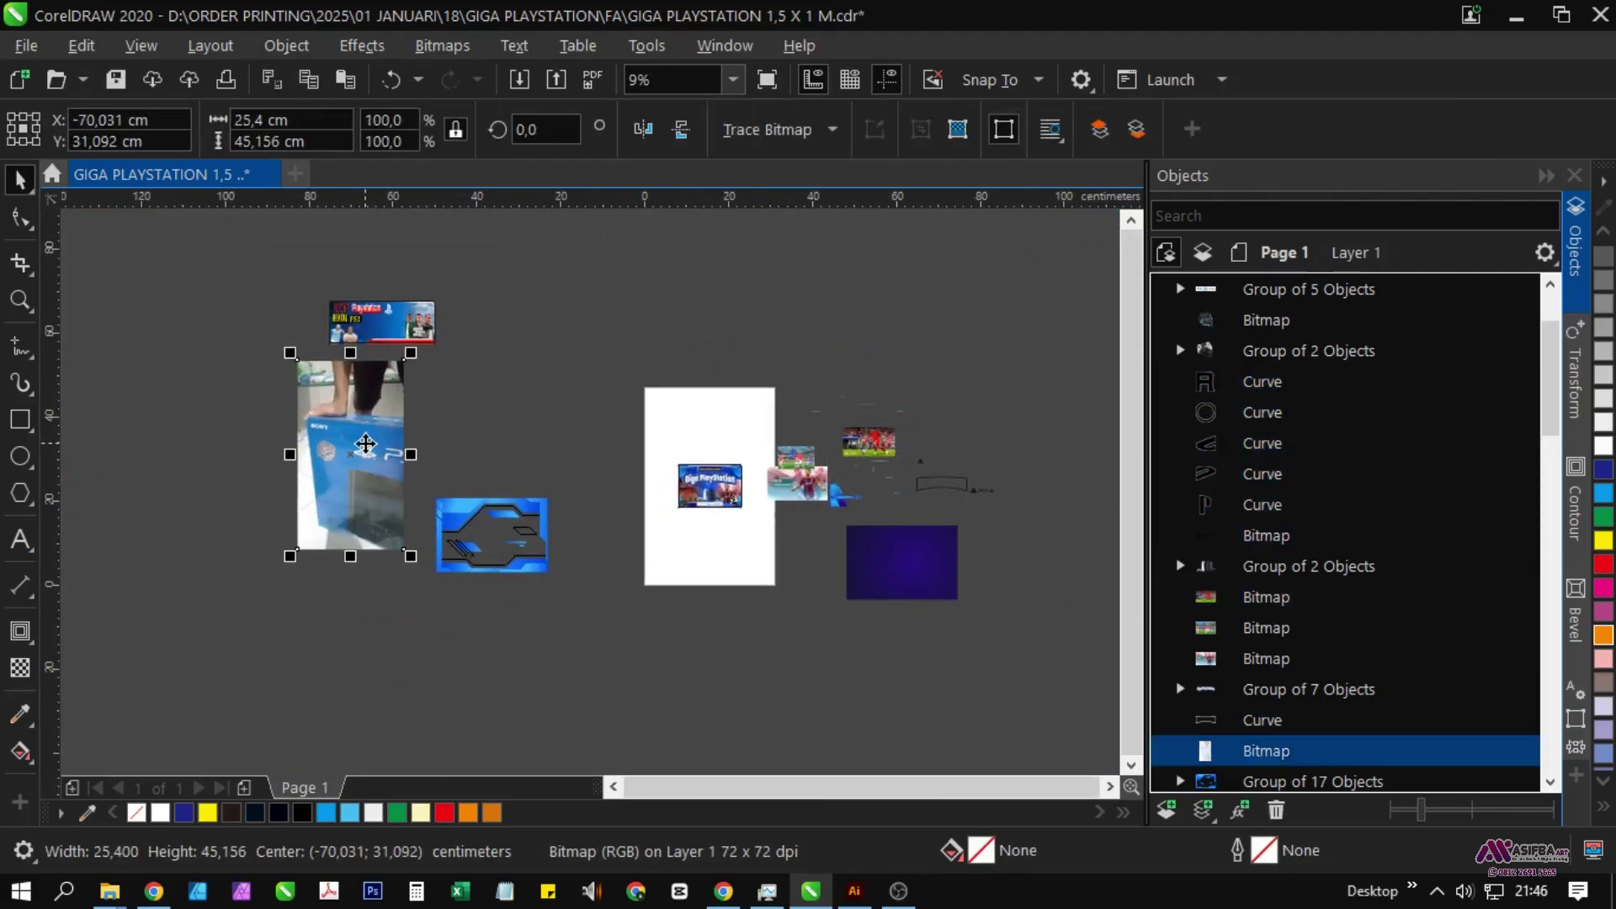
key(Delete)
click(515, 569)
drag(516, 569, 998, 640)
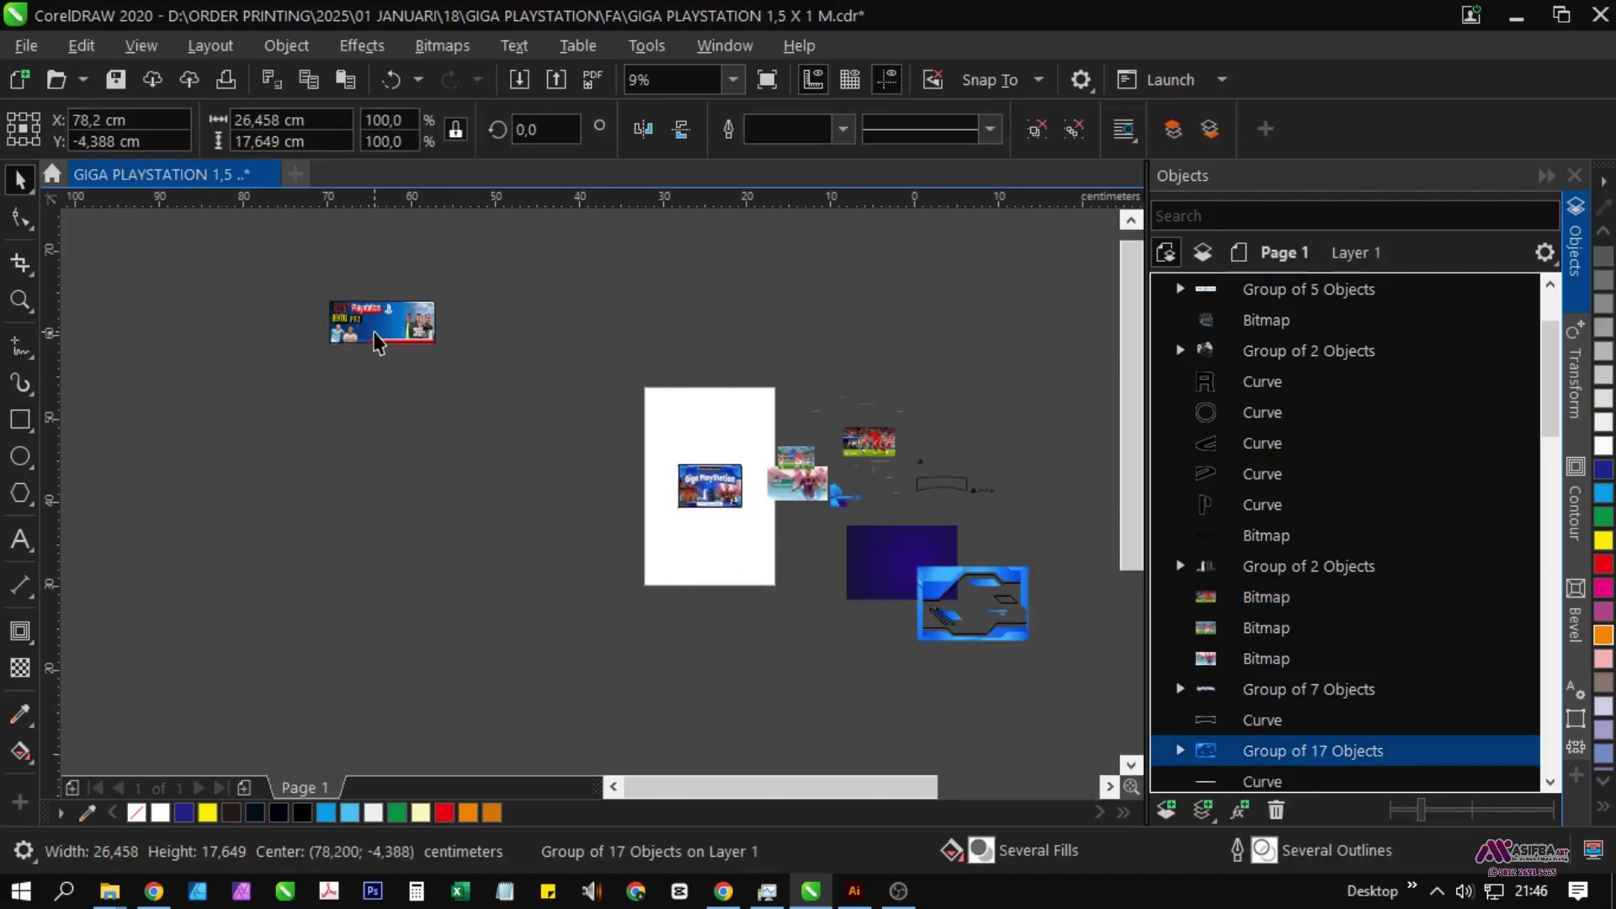
scroll(371, 336, up, 5)
scroll(332, 548, up, 5)
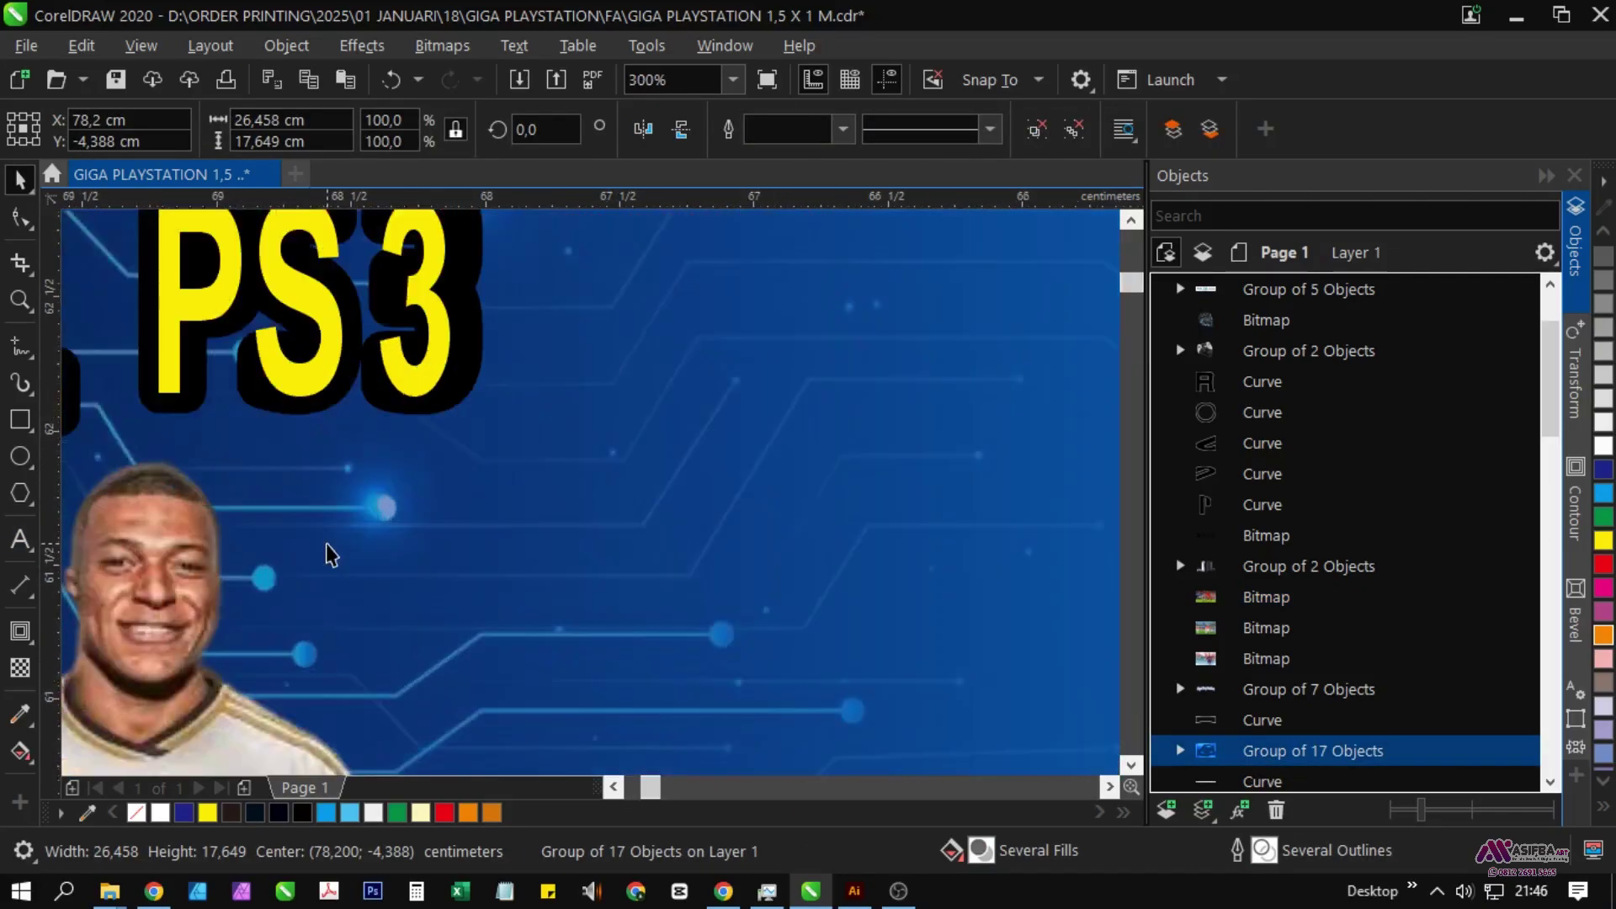
scroll(390, 501, down, 10)
Step: Add the label "150 CM" in bold 24 pt Arial above the banner
scroll(580, 527, up, 4)
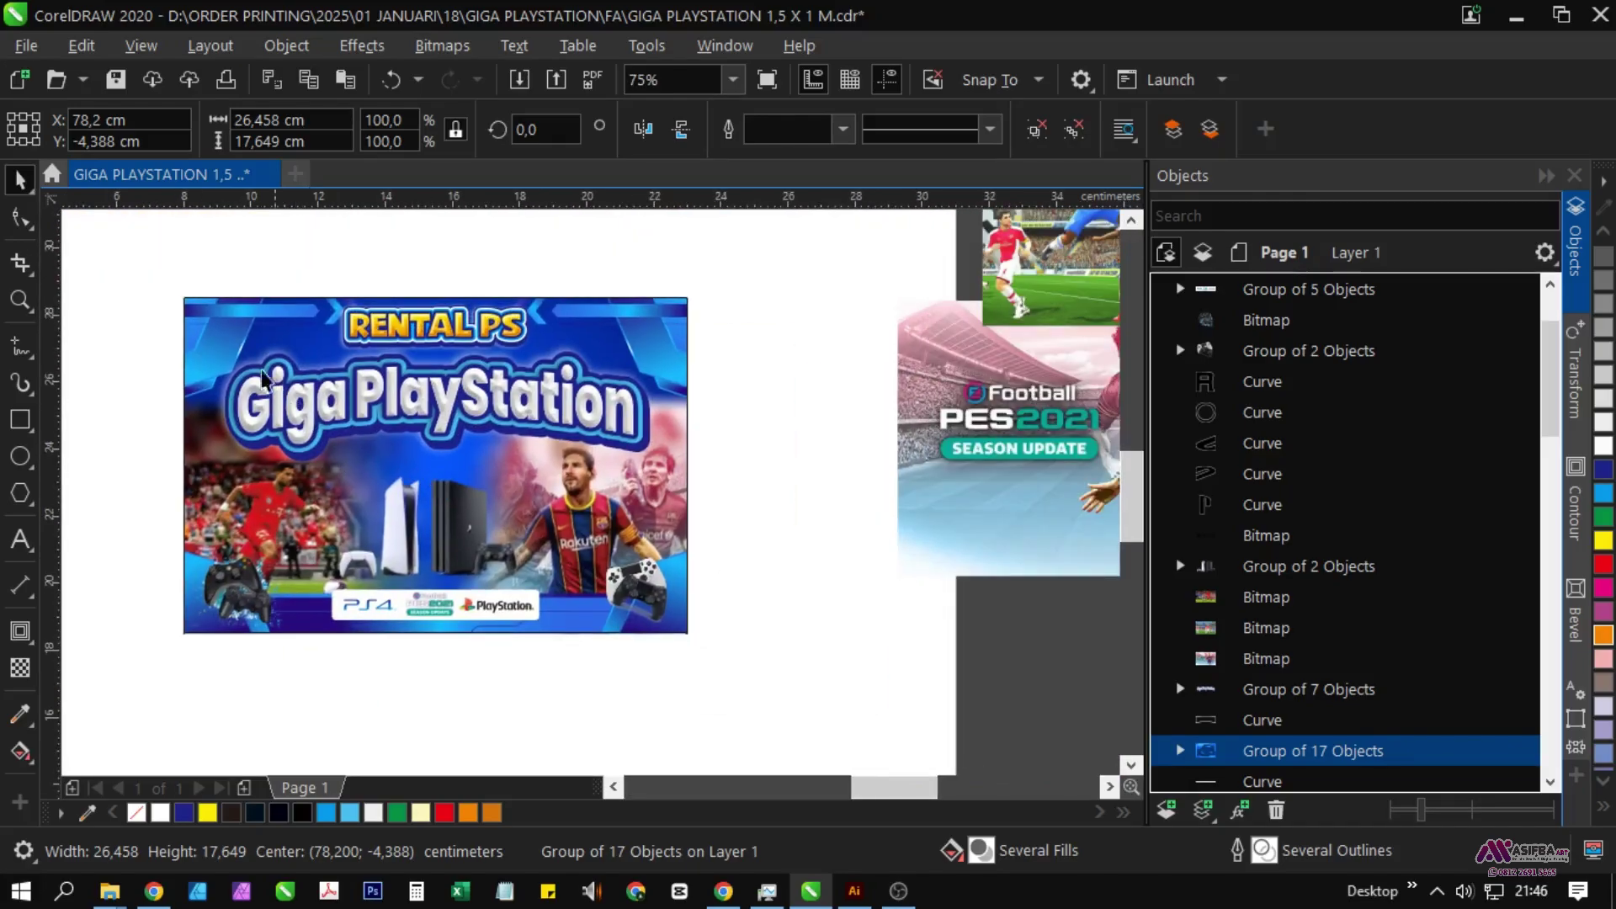
click(771, 741)
scroll(772, 741, up, 2)
click(20, 540)
click(300, 409)
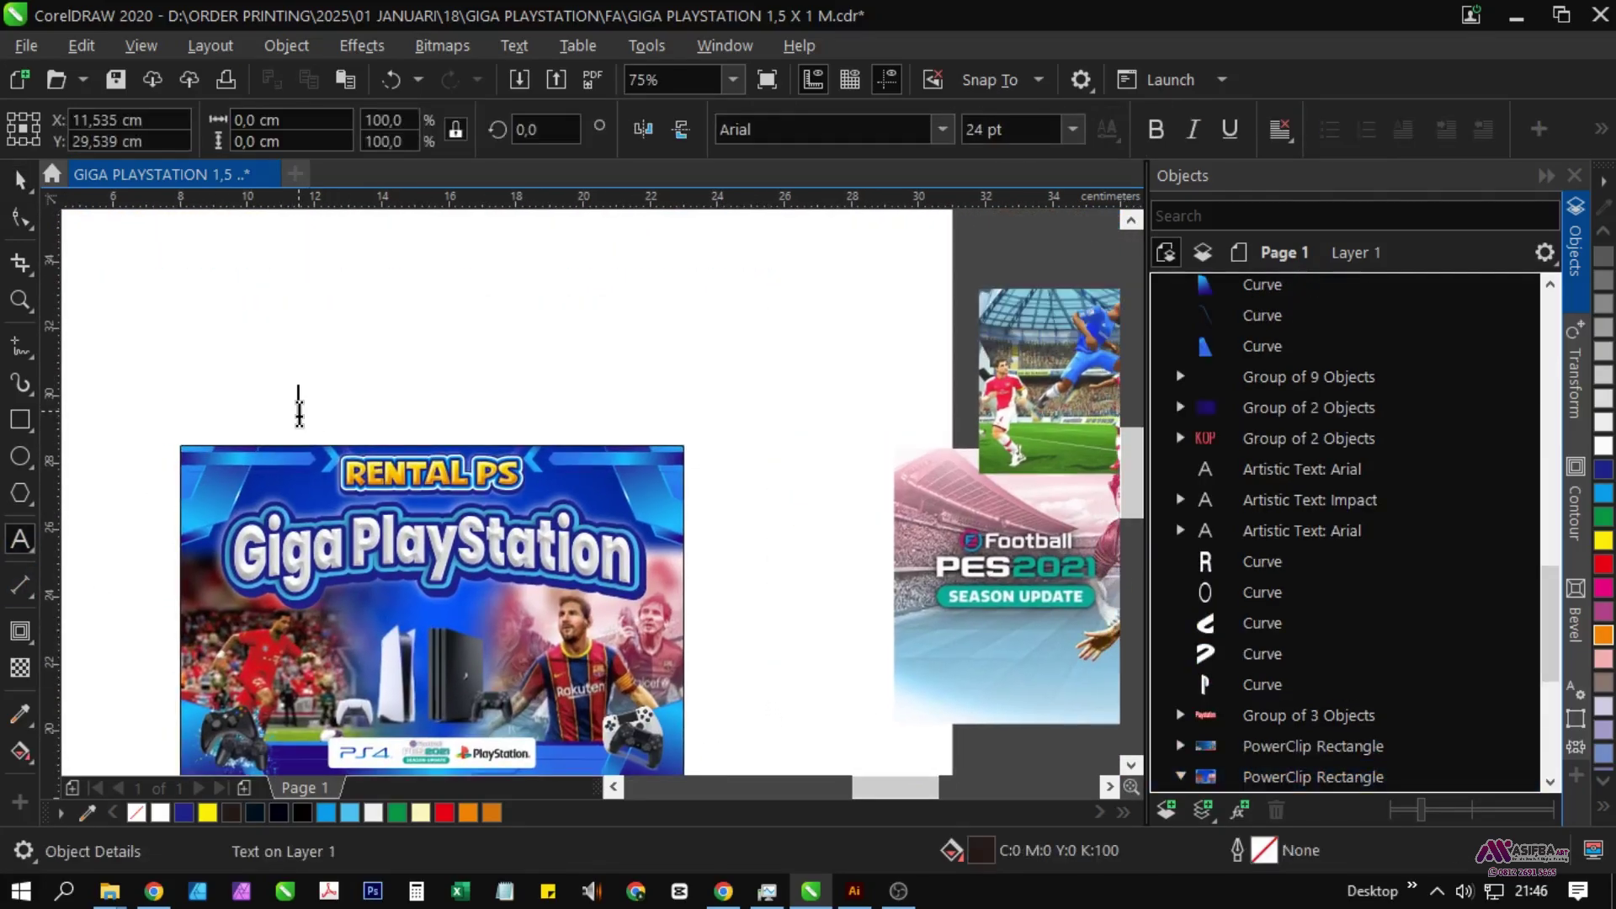
text(150 CM)
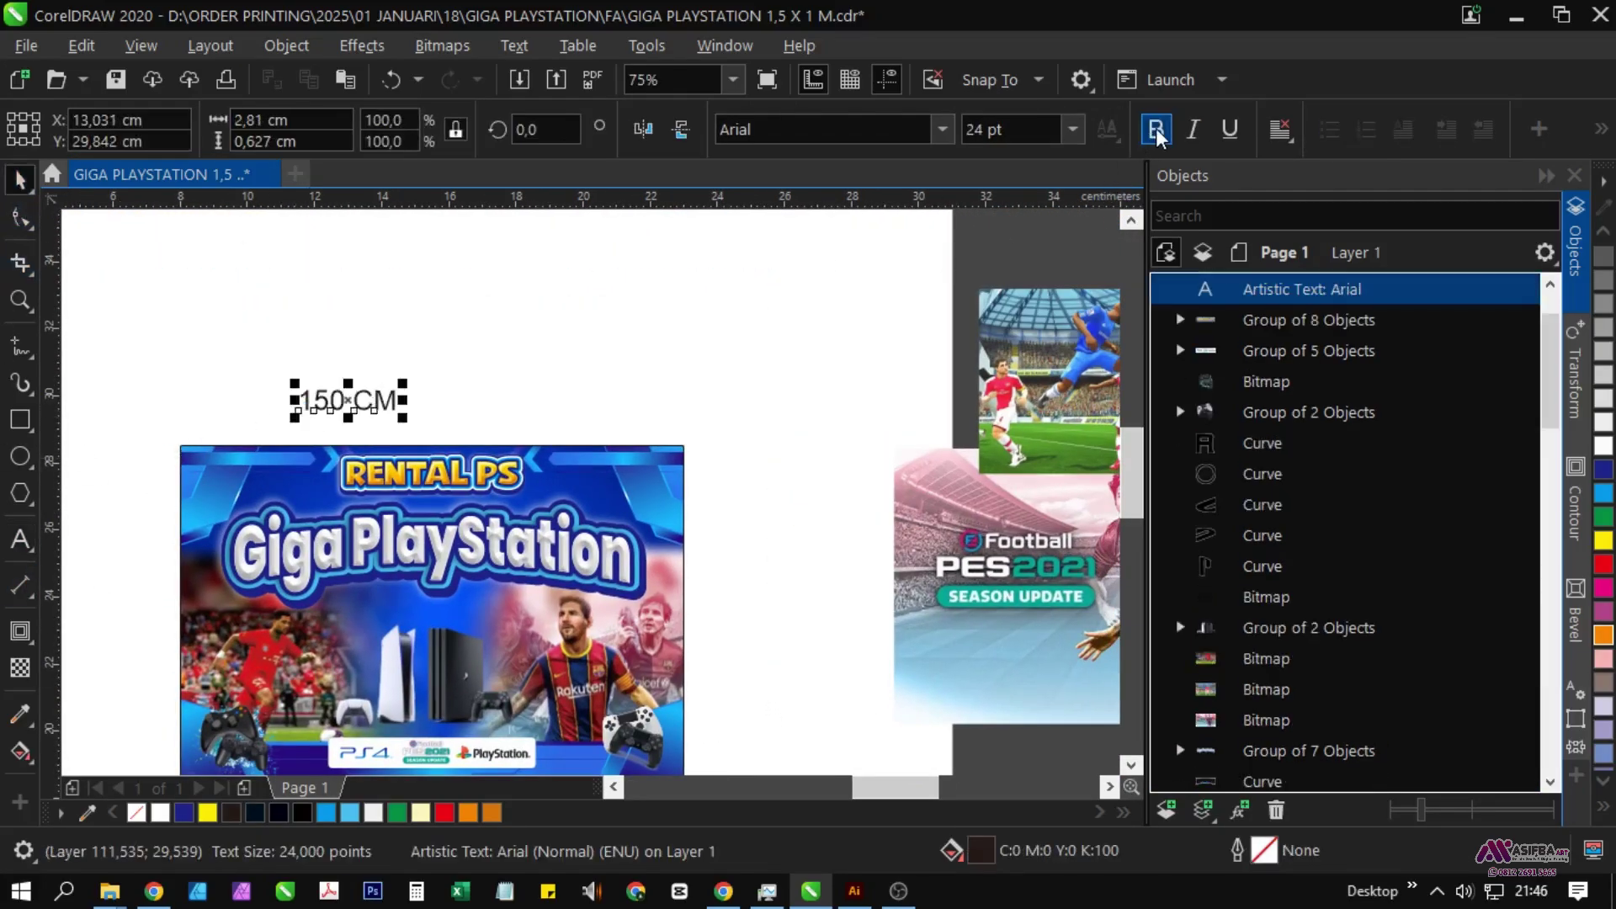
click(1157, 129)
Step: Move the 150 CM label just above the banner and centre it horizontally on the banner
scroll(366, 407, up, 1)
drag(419, 416, 604, 455)
scroll(488, 368, down, 1)
shift+click(637, 443)
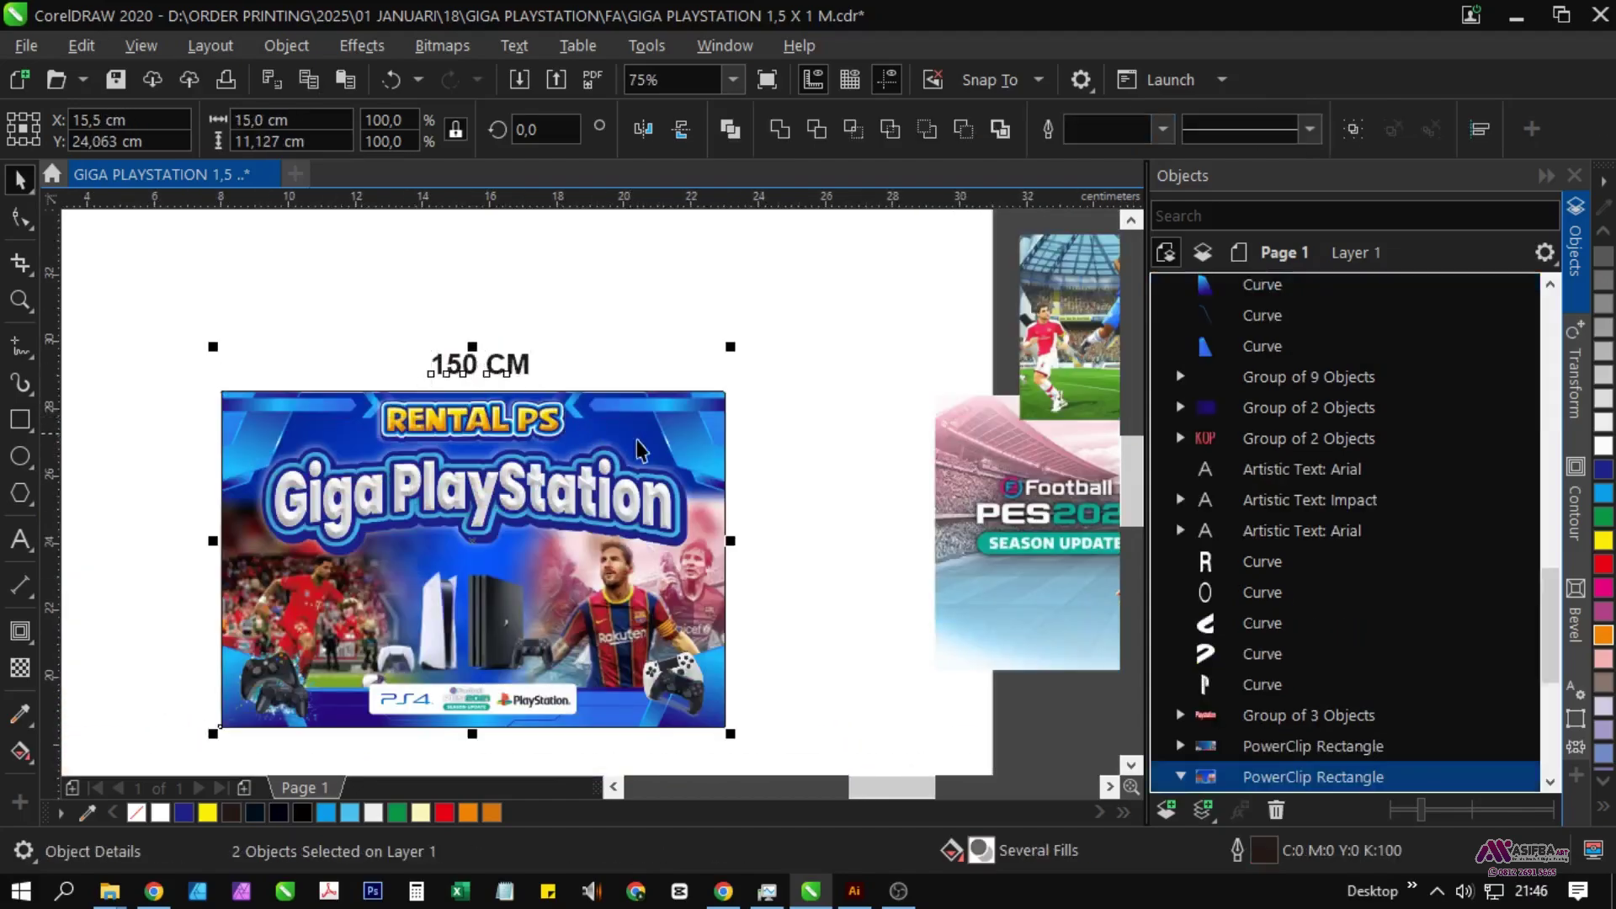
key(c)
click(750, 536)
Step: Duplicate the 150 CM label beside the banner's right edge and centre the copy vertically on the banner
drag(759, 546, 744, 505)
drag(442, 328, 755, 329)
right_click(755, 329)
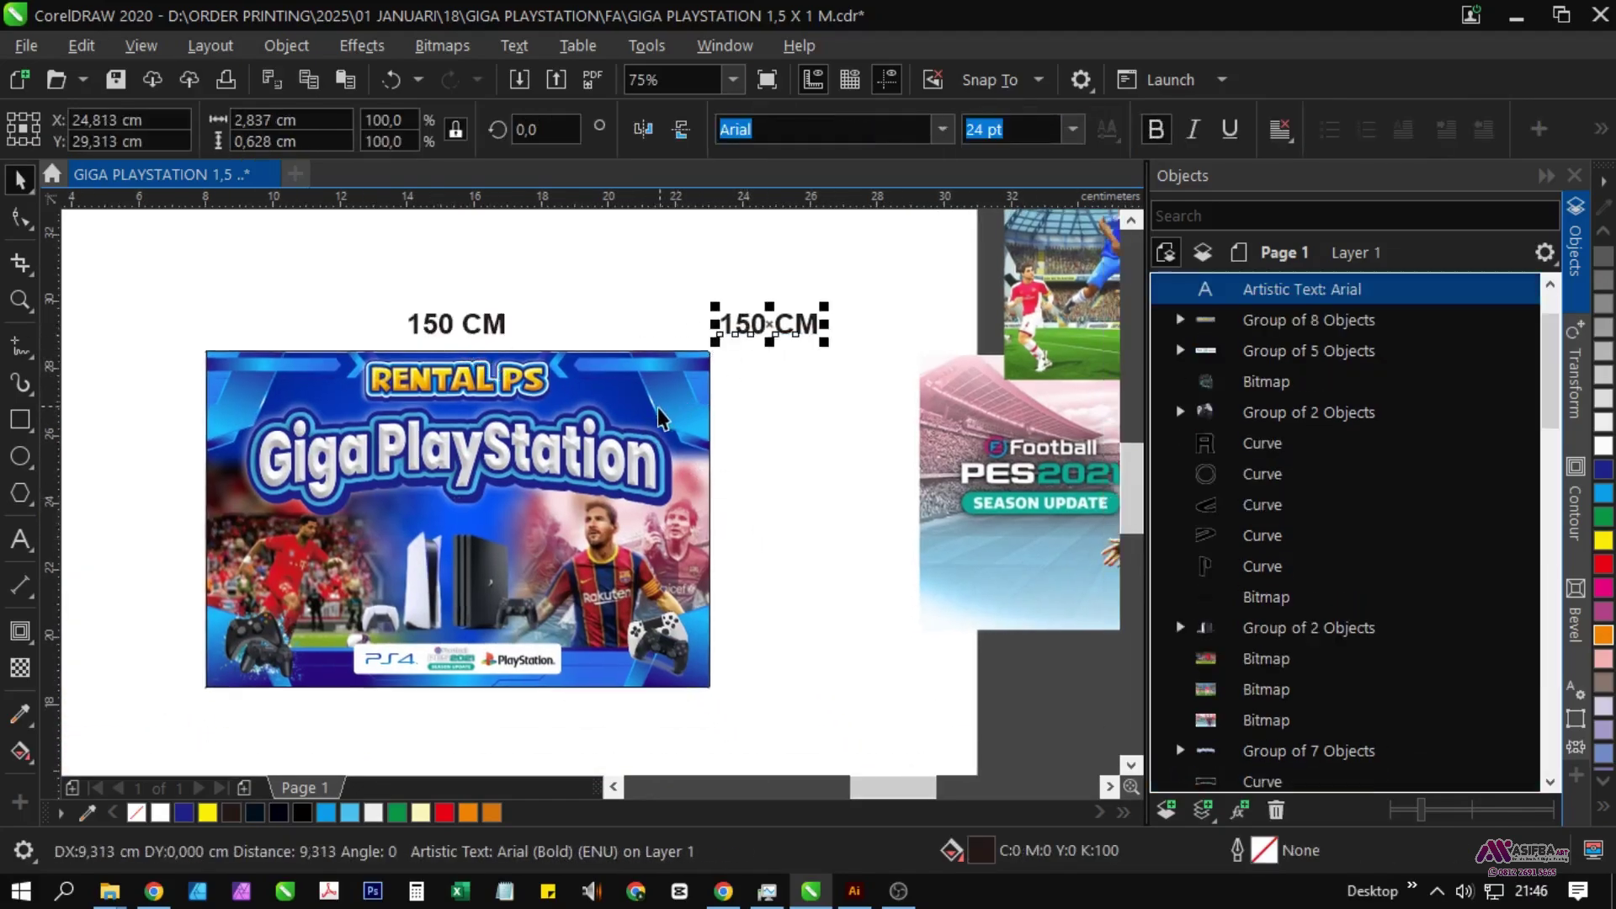
shift+click(658, 407)
key(e)
click(759, 482)
click(751, 468)
shift+click(695, 465)
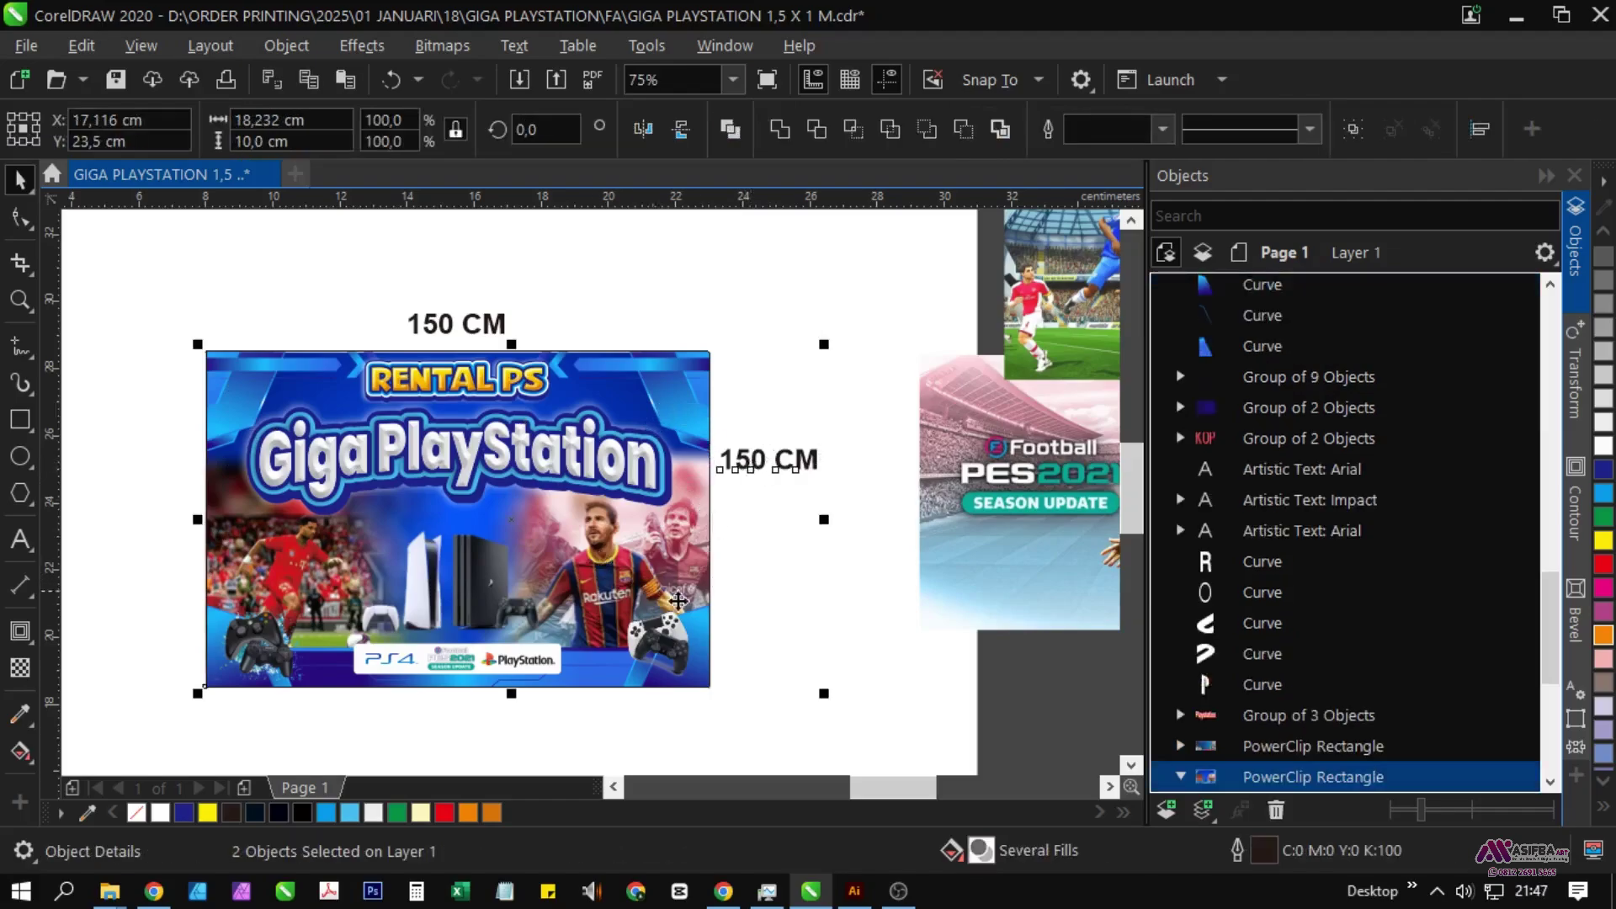
key(e)
Step: Change the text of the copied label beside the banner to "100 CM"
click(745, 482)
double_click(746, 520)
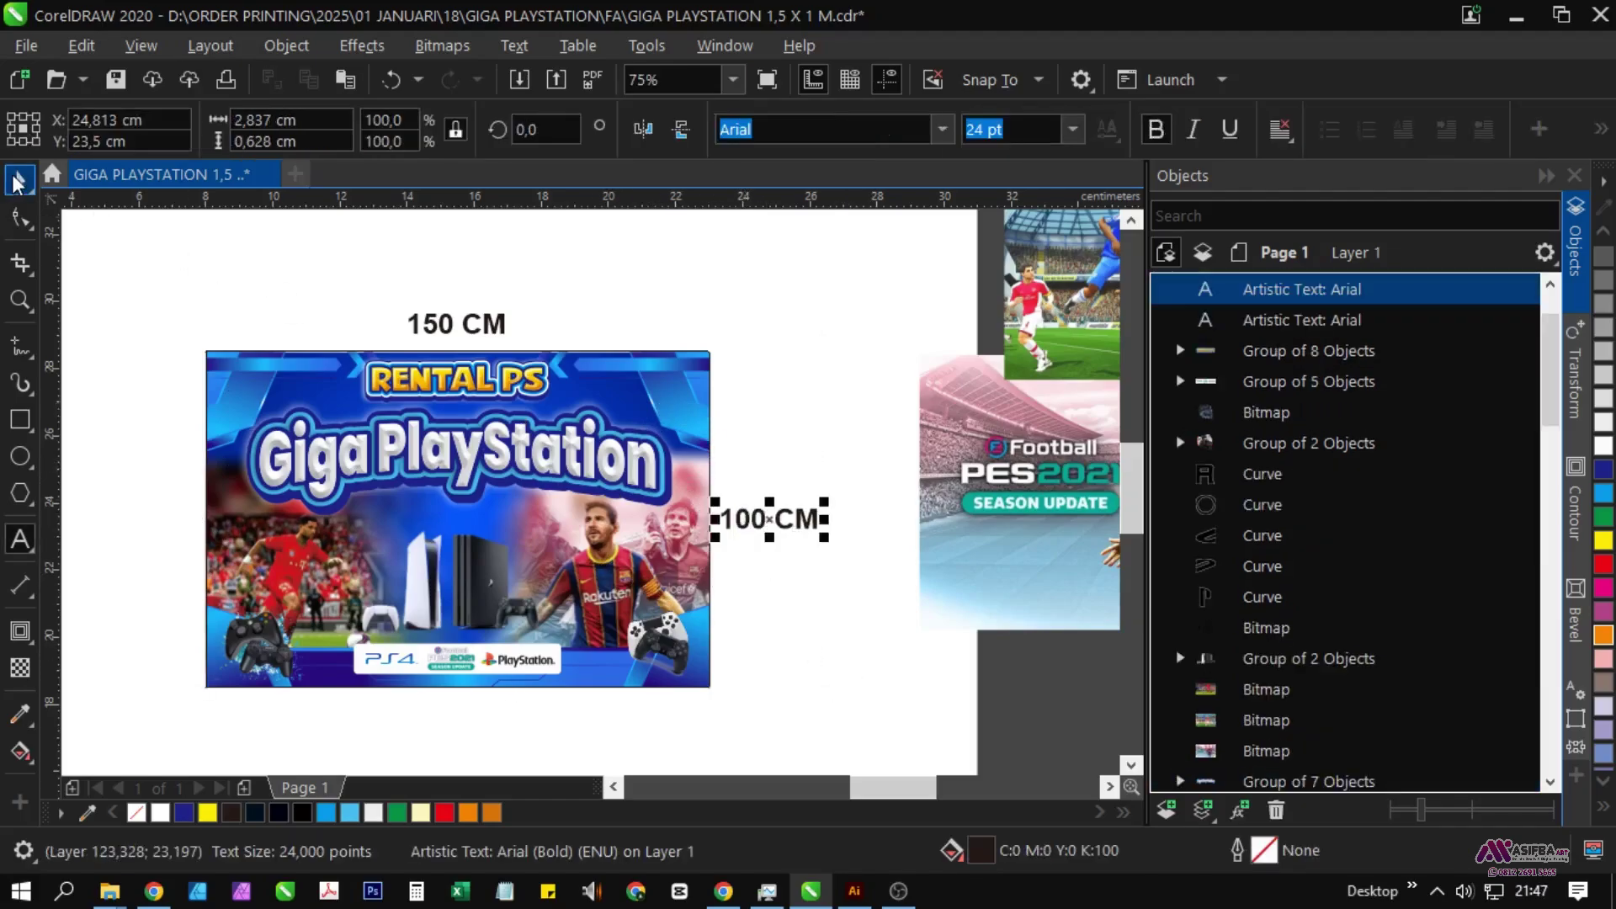
click(152, 268)
Step: Draw a five-sided polygon about 17.5 by 16.7 cm on the empty pasteboard to the left of the page
scroll(458, 304, down, 2)
click(24, 496)
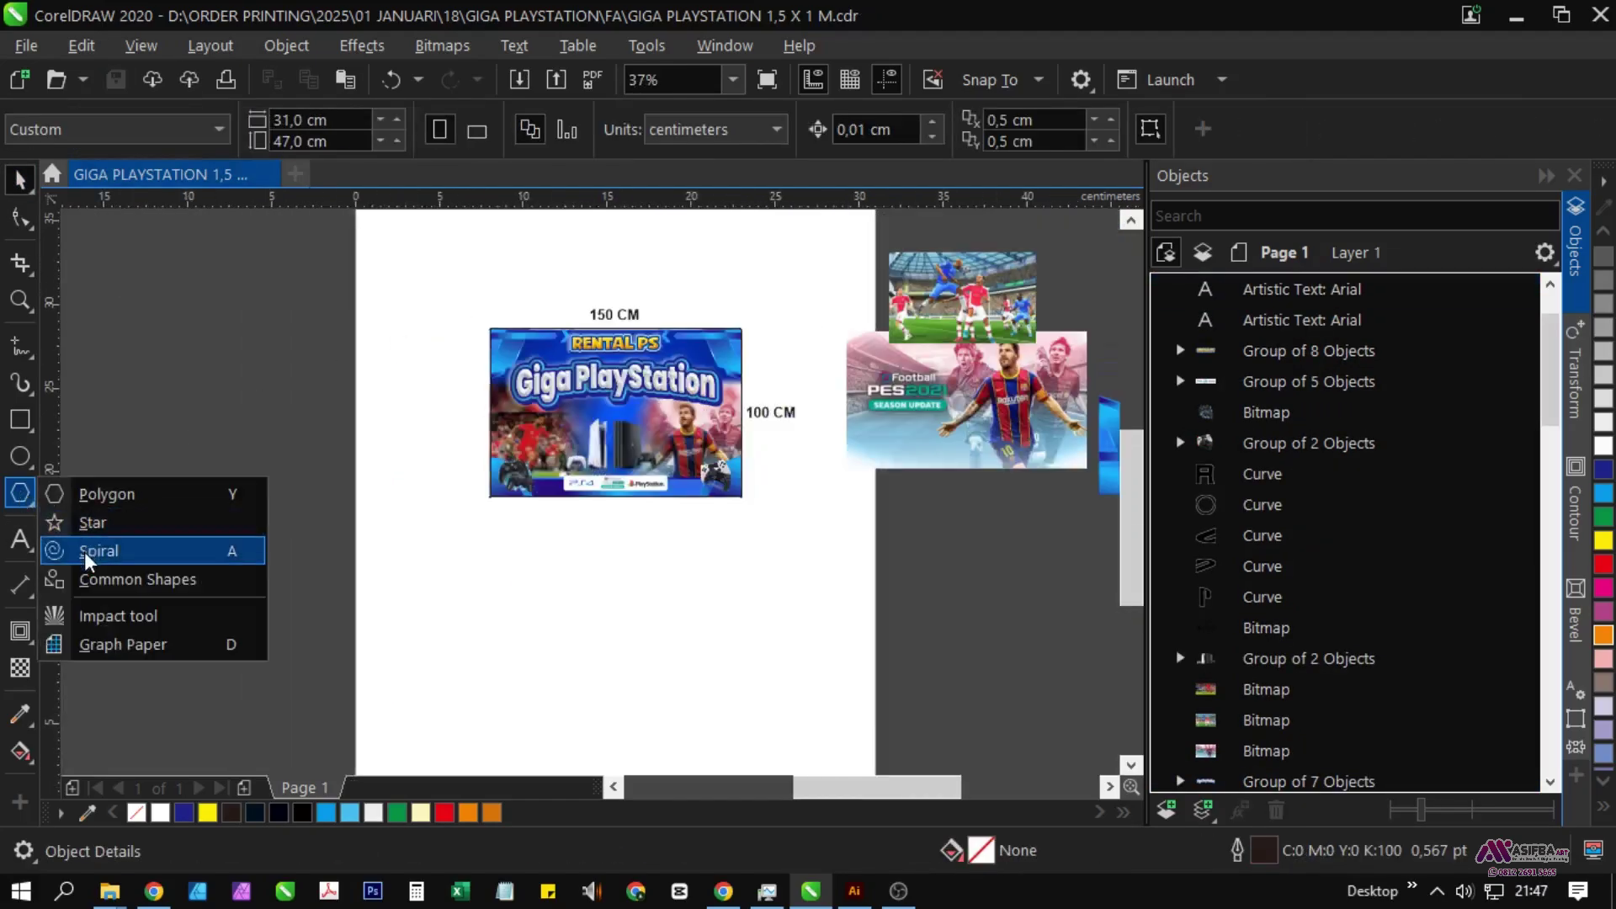
click(94, 497)
mouse_move(126, 354)
mouse_down()
mouse_move(283, 409)
mouse_move(293, 556)
mouse_move(474, 664)
mouse_up()
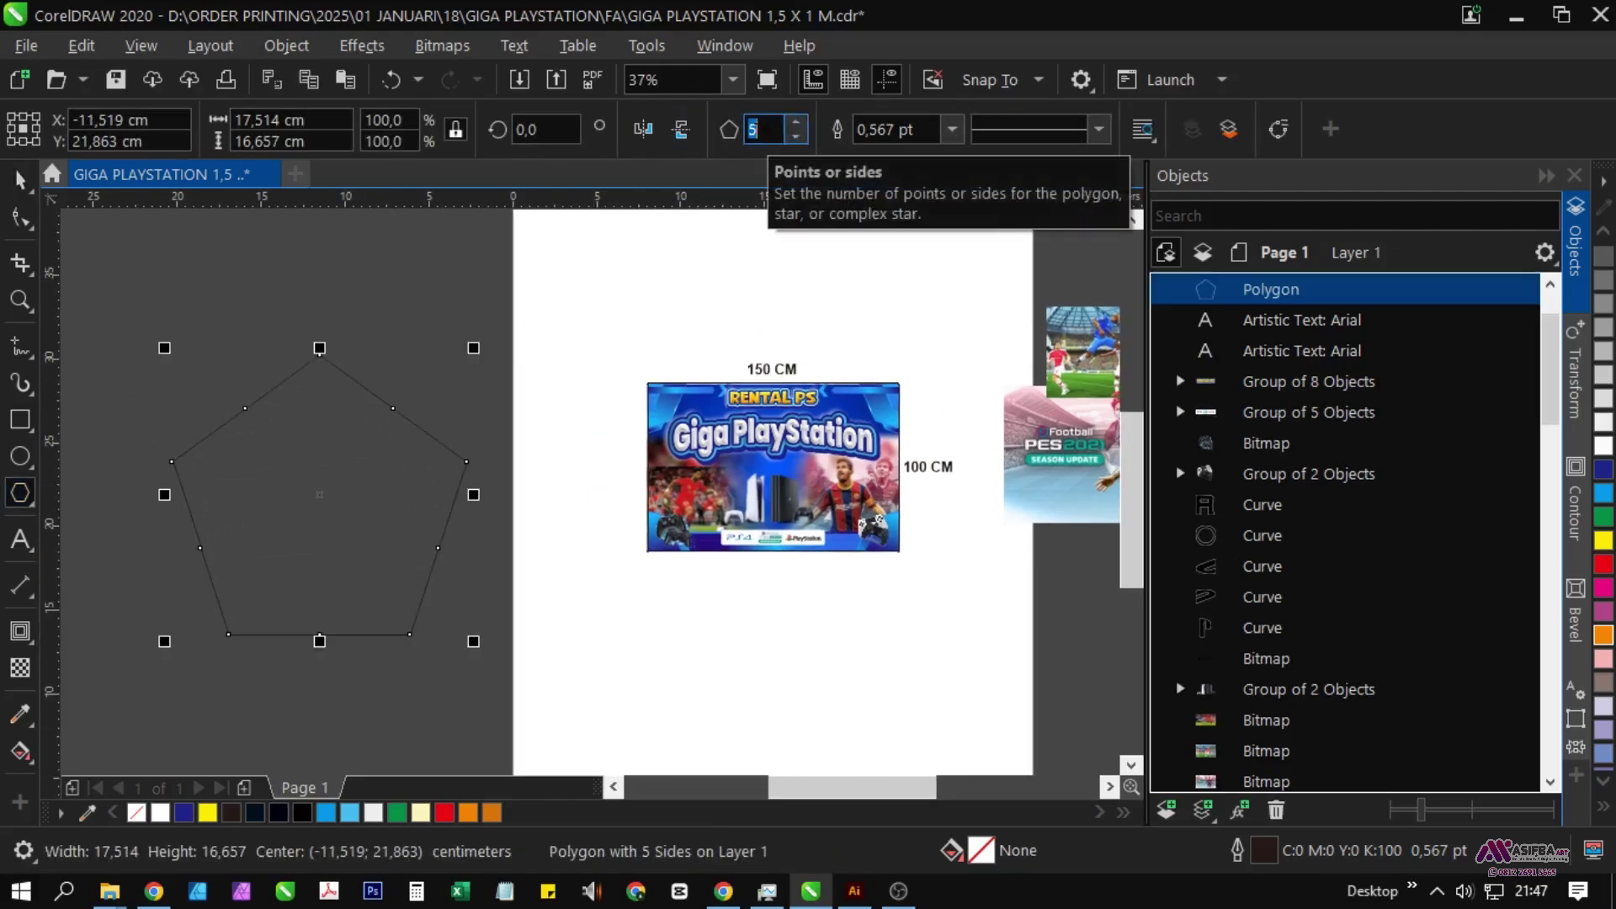
Step: Give the polygon 20 sides and pull its side nodes inward to form a starburst with thin rays
key(F10)
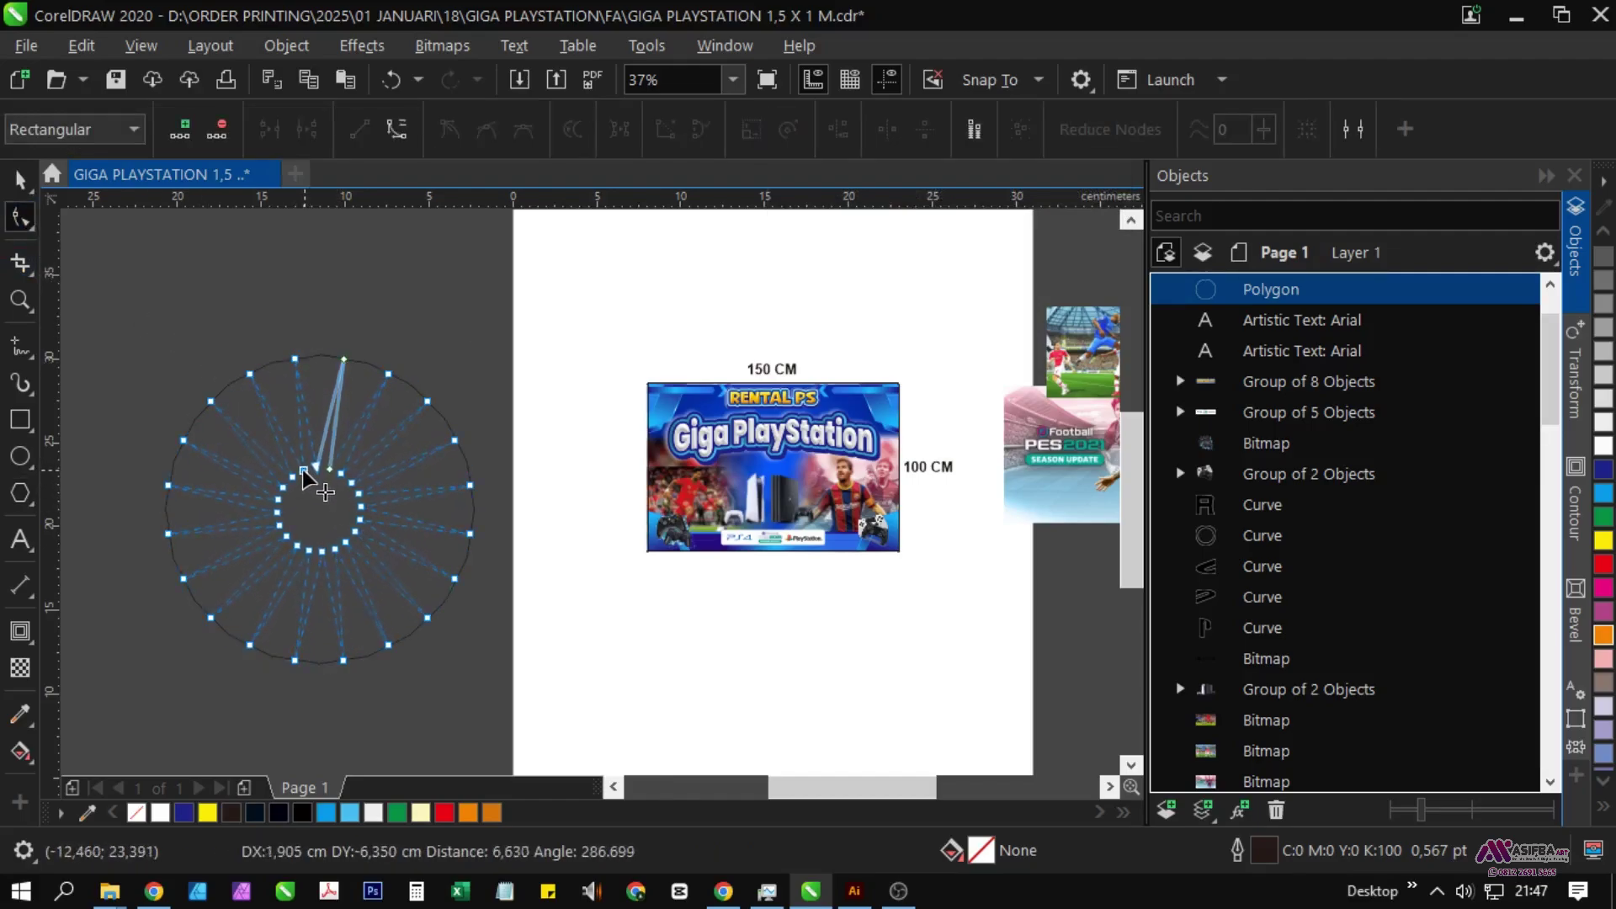
drag(303, 471, 299, 598)
scroll(327, 455, up, 4)
Step: Try 15, 25 and 30 sides for the starburst polygon, undo the changes and return it to 20 sides
click(32, 180)
text(15)
key(Return)
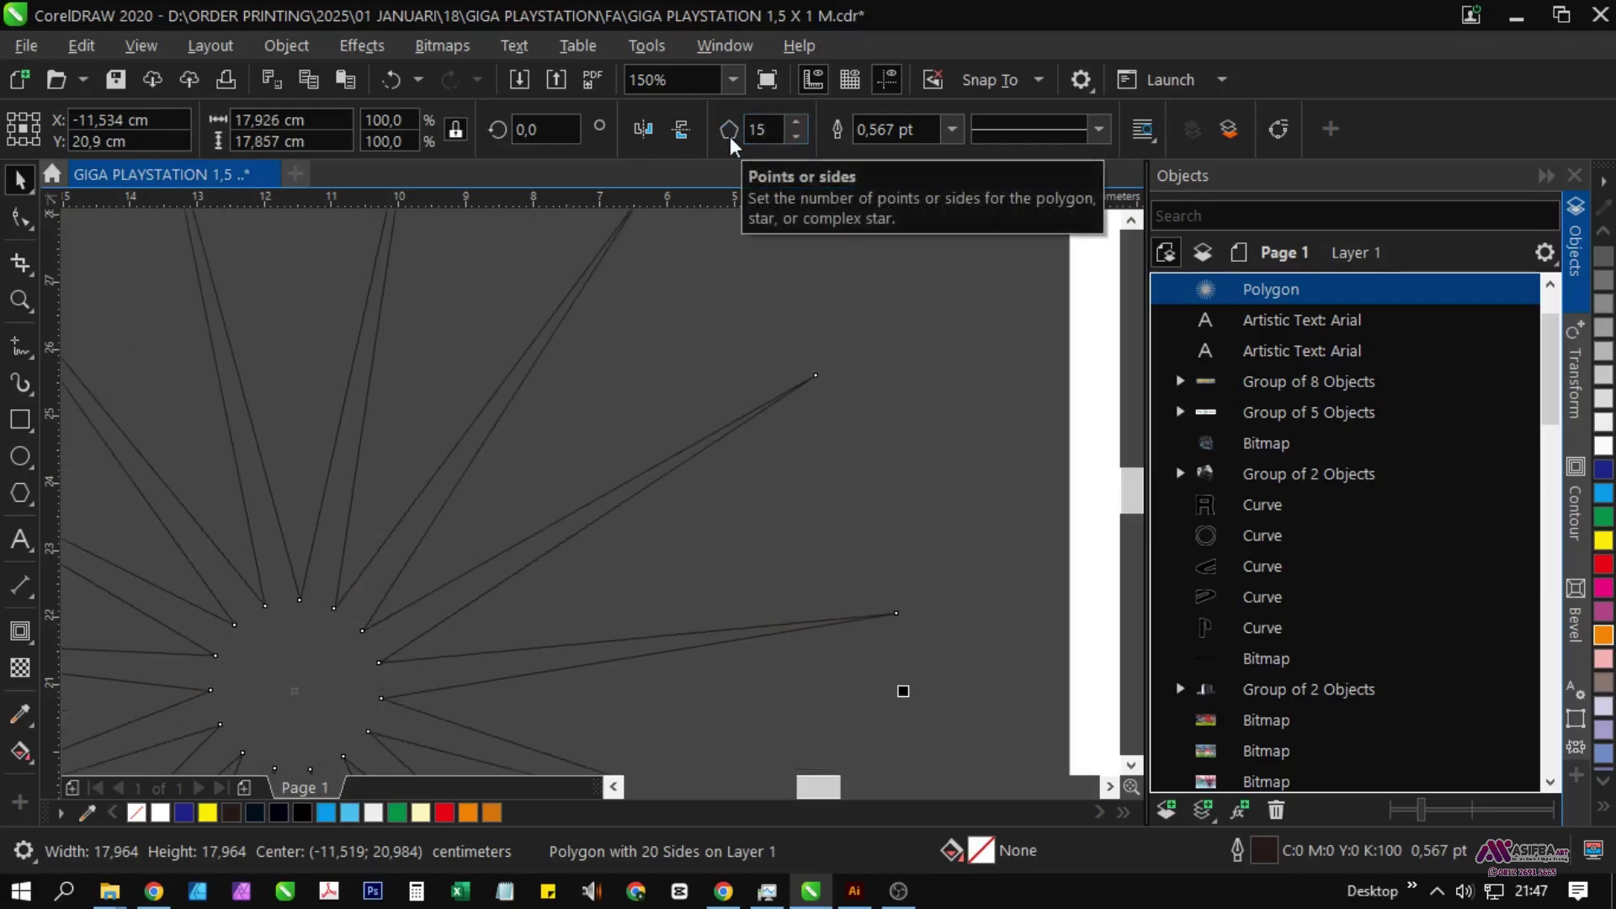
text(25)
key(Return)
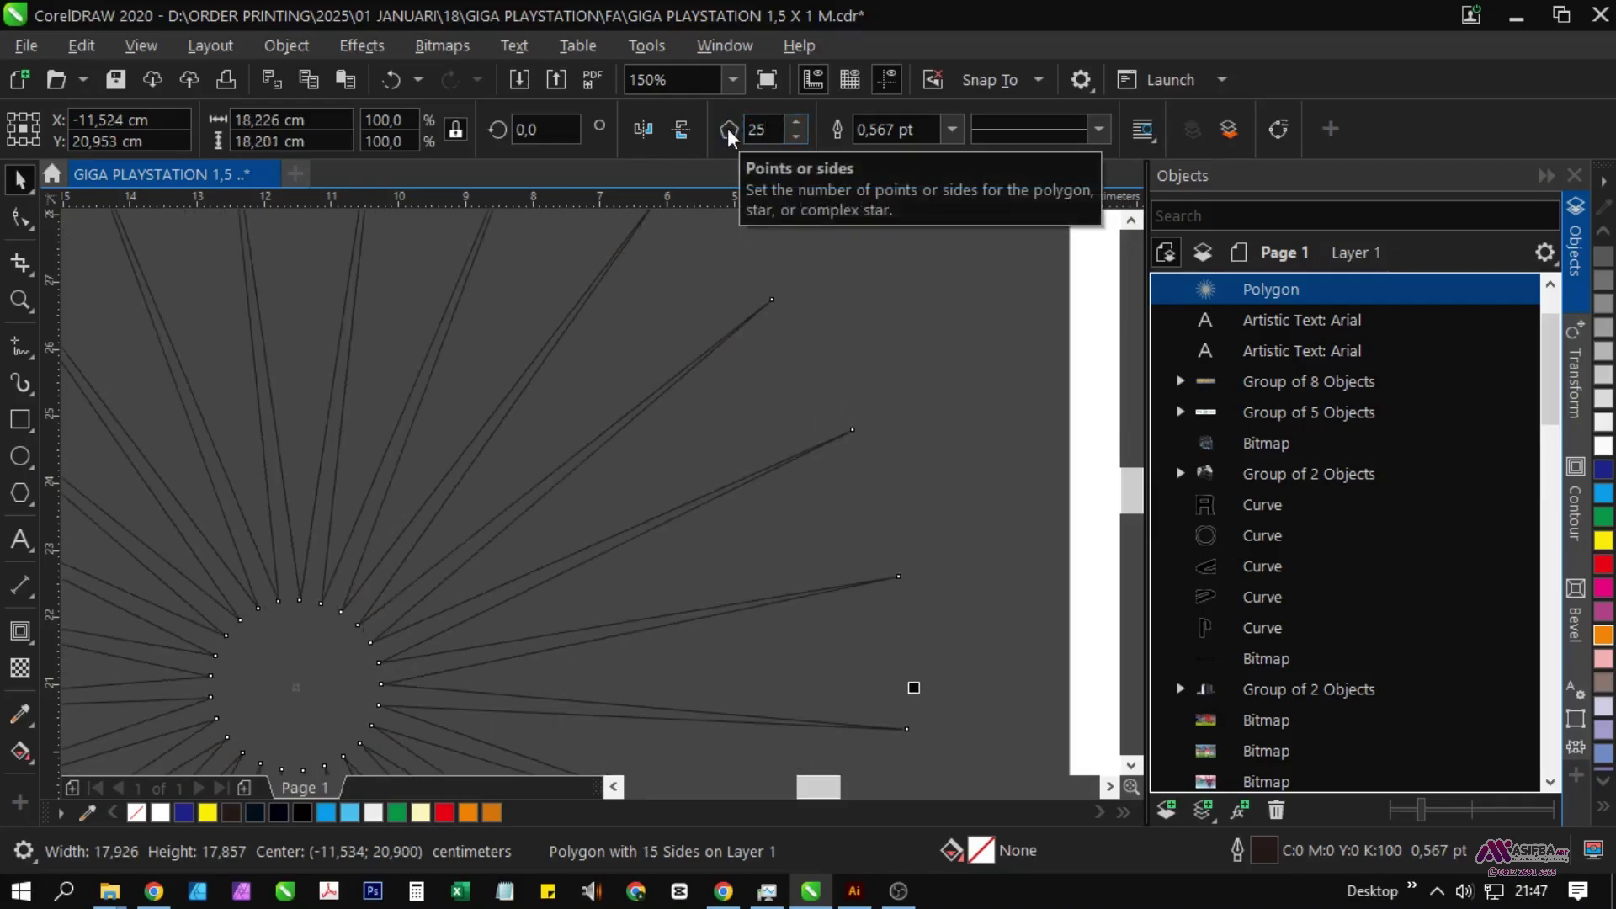
text(30)
key(Return)
scroll(579, 374, down, 2)
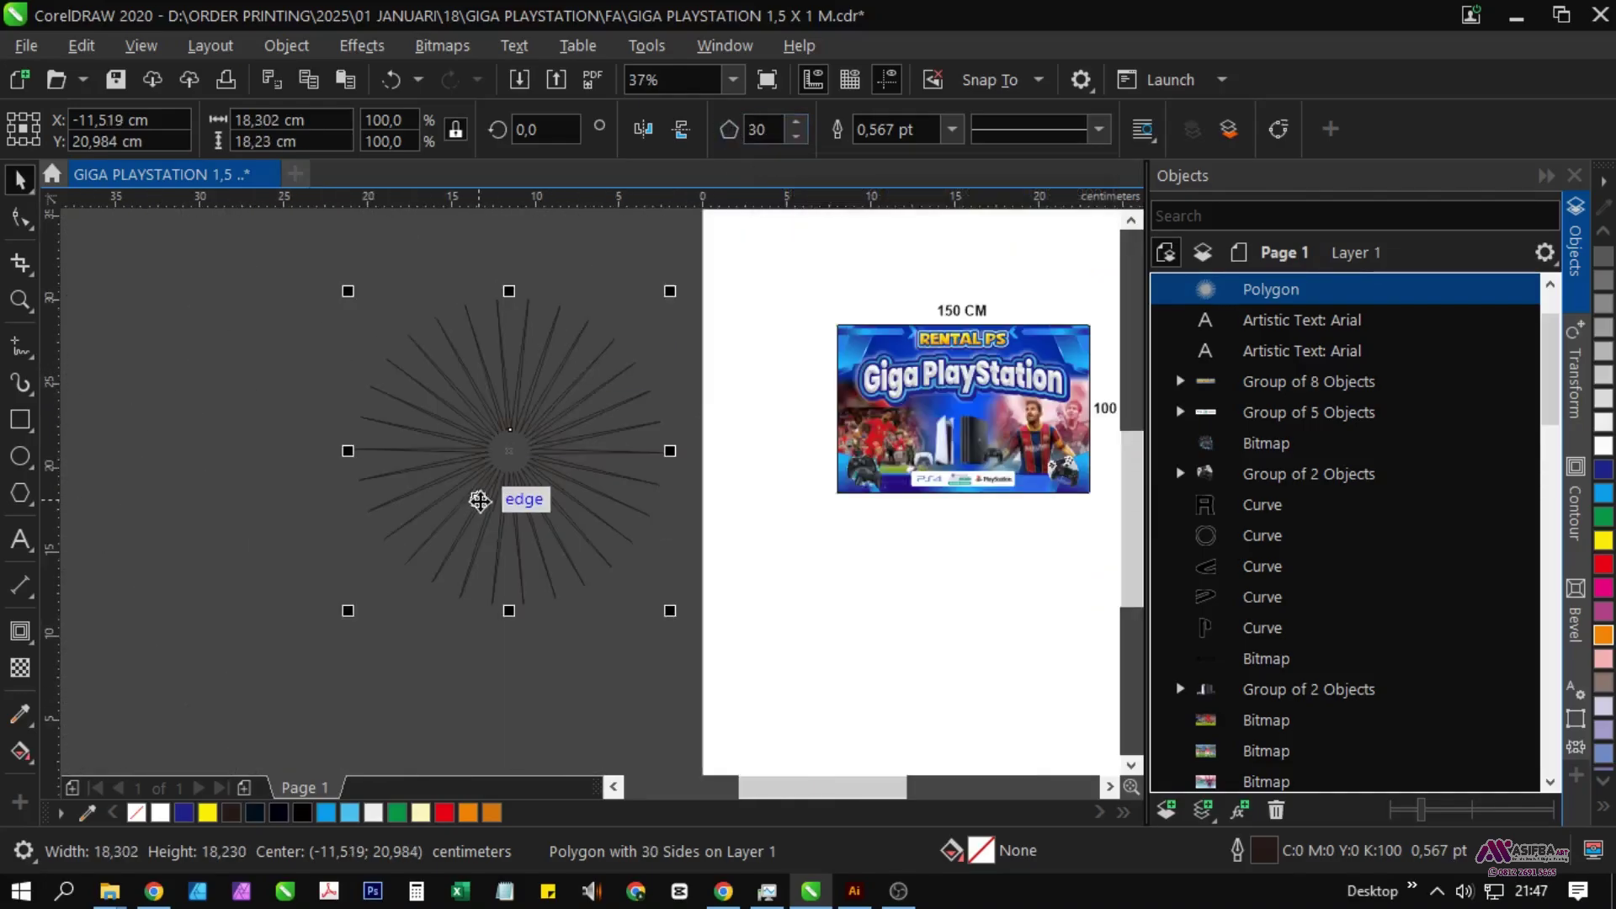
key(ctrl+z)
key(ctrl+z)
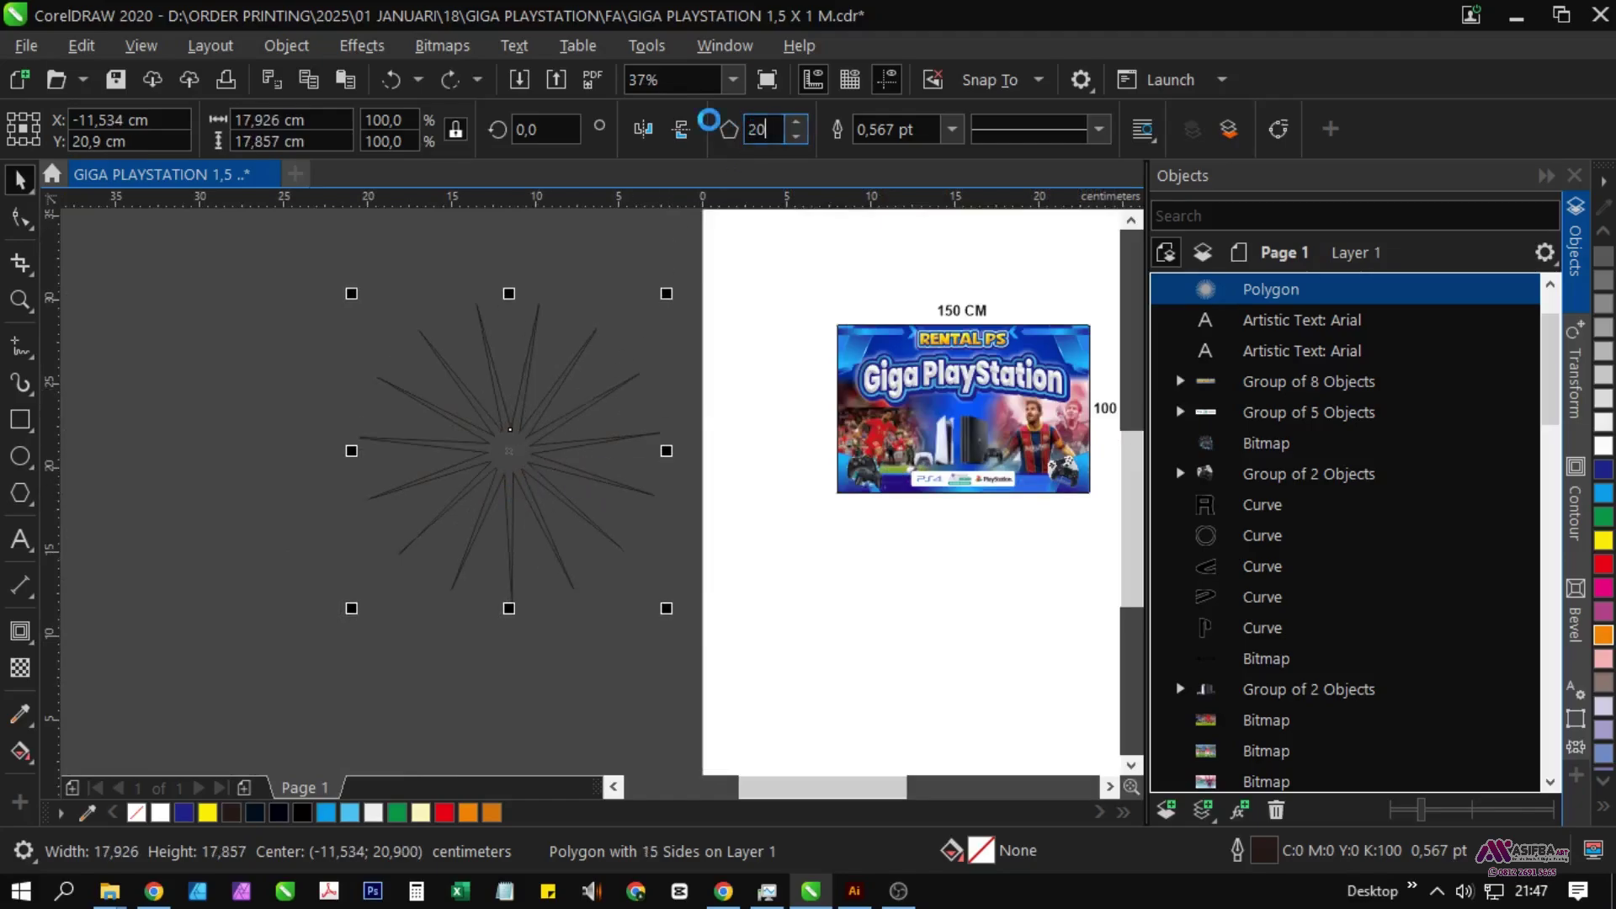
text(20)
key(Return)
scroll(559, 336, up, 4)
key(F10)
drag(515, 547, 512, 587)
scroll(505, 490, down, 1)
key(space)
key(ctrl+z)
Step: Pull the starburst's inner nodes slightly closer to its centre
scroll(516, 553, up, 2)
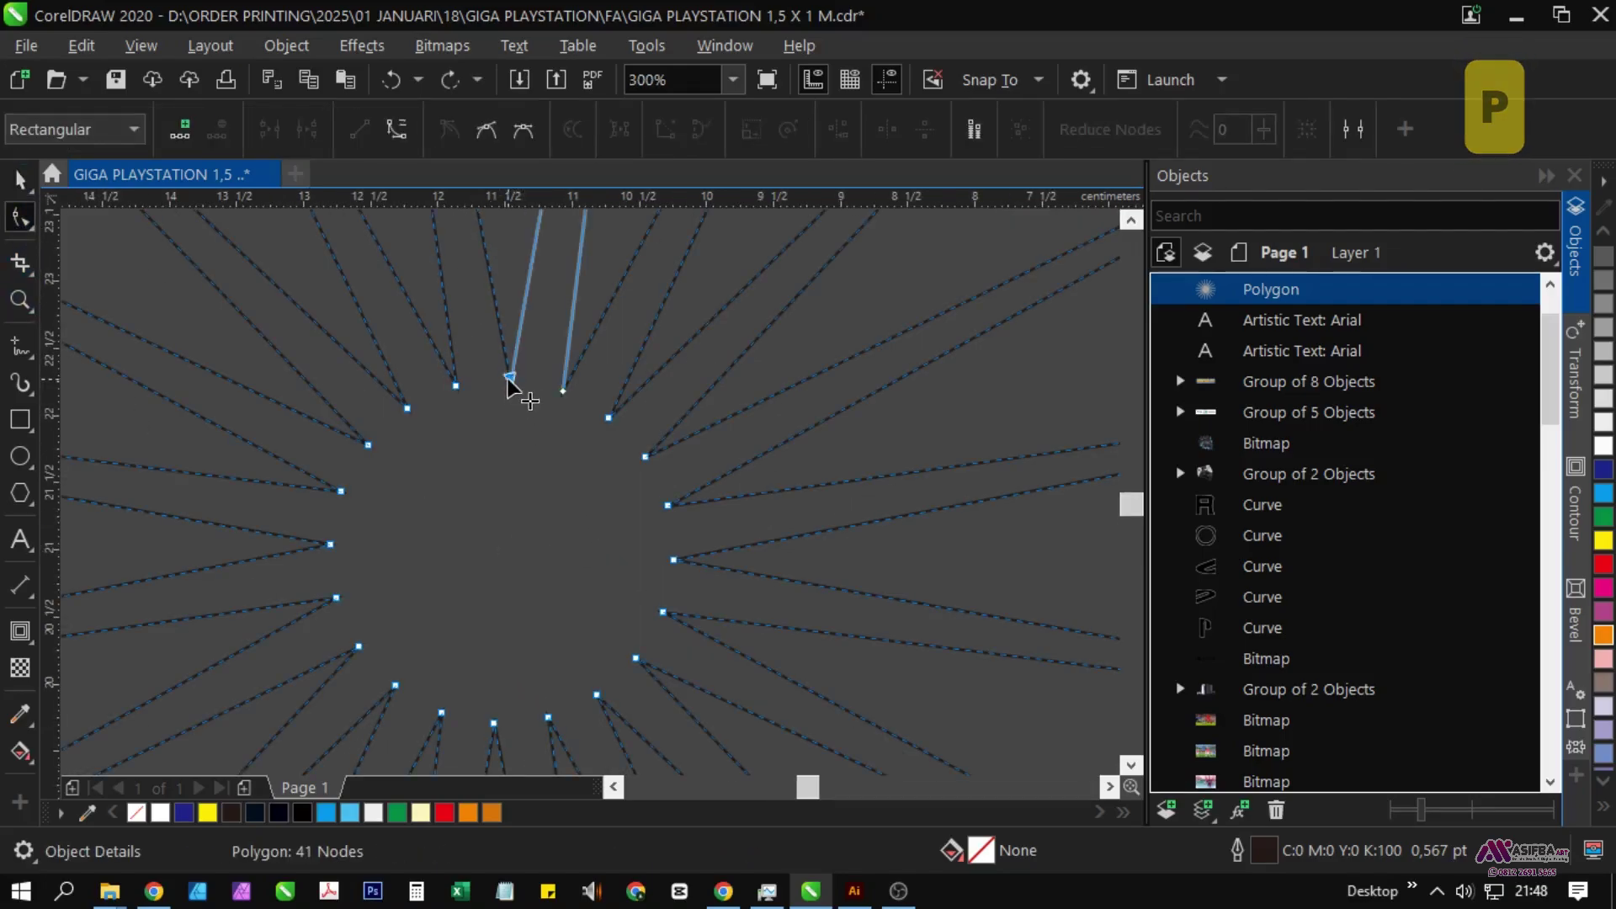
drag(510, 379, 514, 441)
scroll(480, 451, down, 2)
key(space)
scroll(480, 450, down, 1)
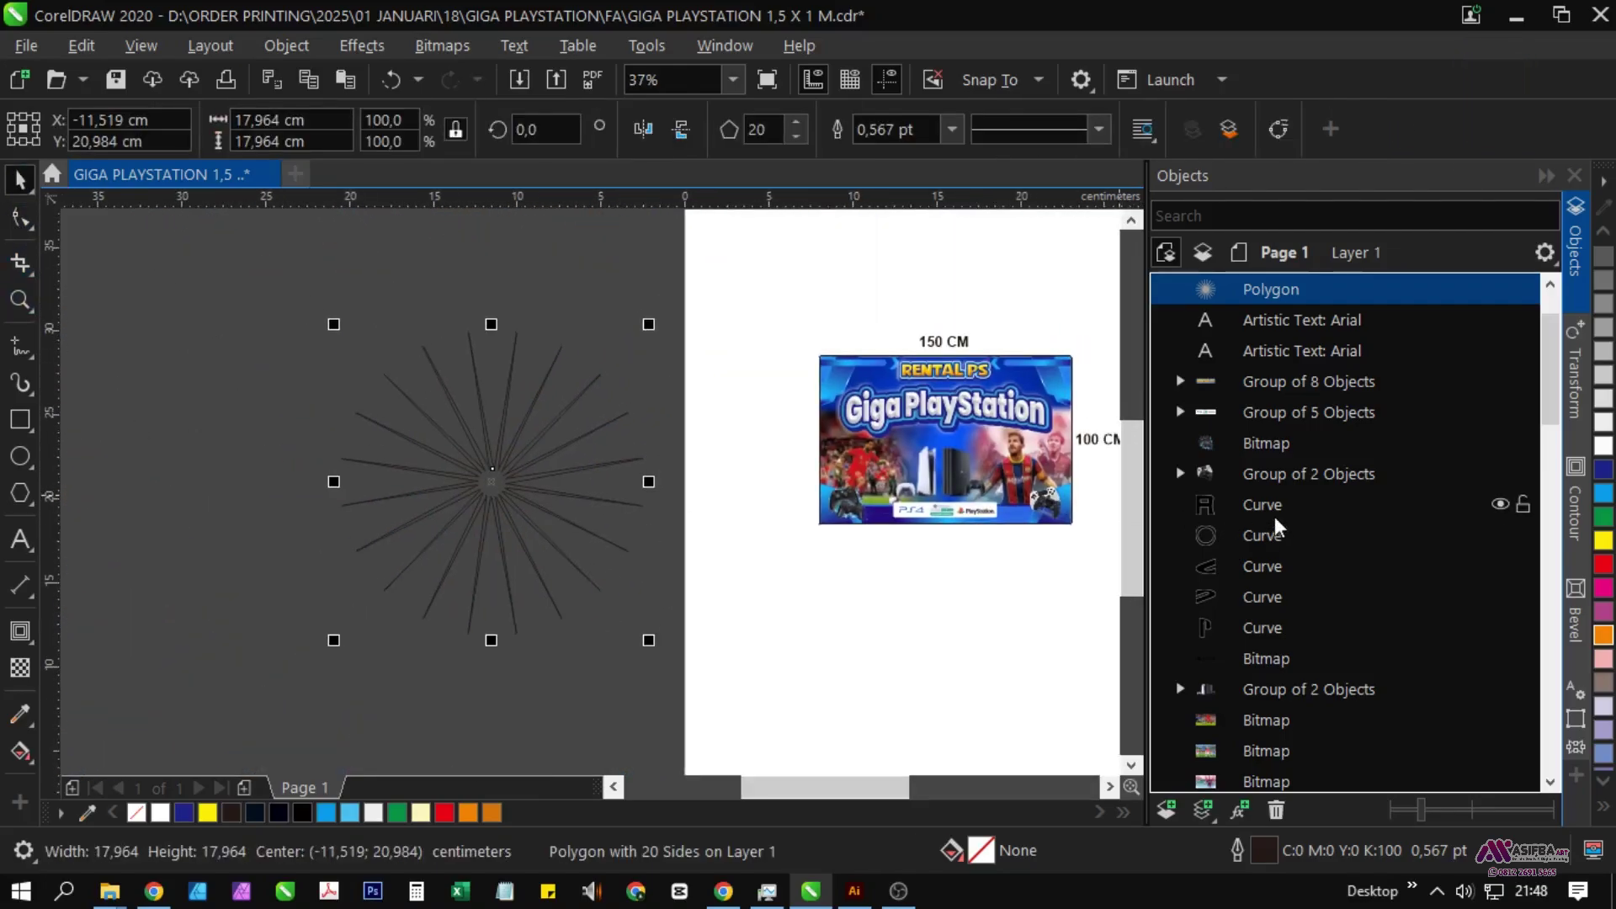
Step: Fill the starburst with white and remove its outline
click(1603, 492)
click(1604, 446)
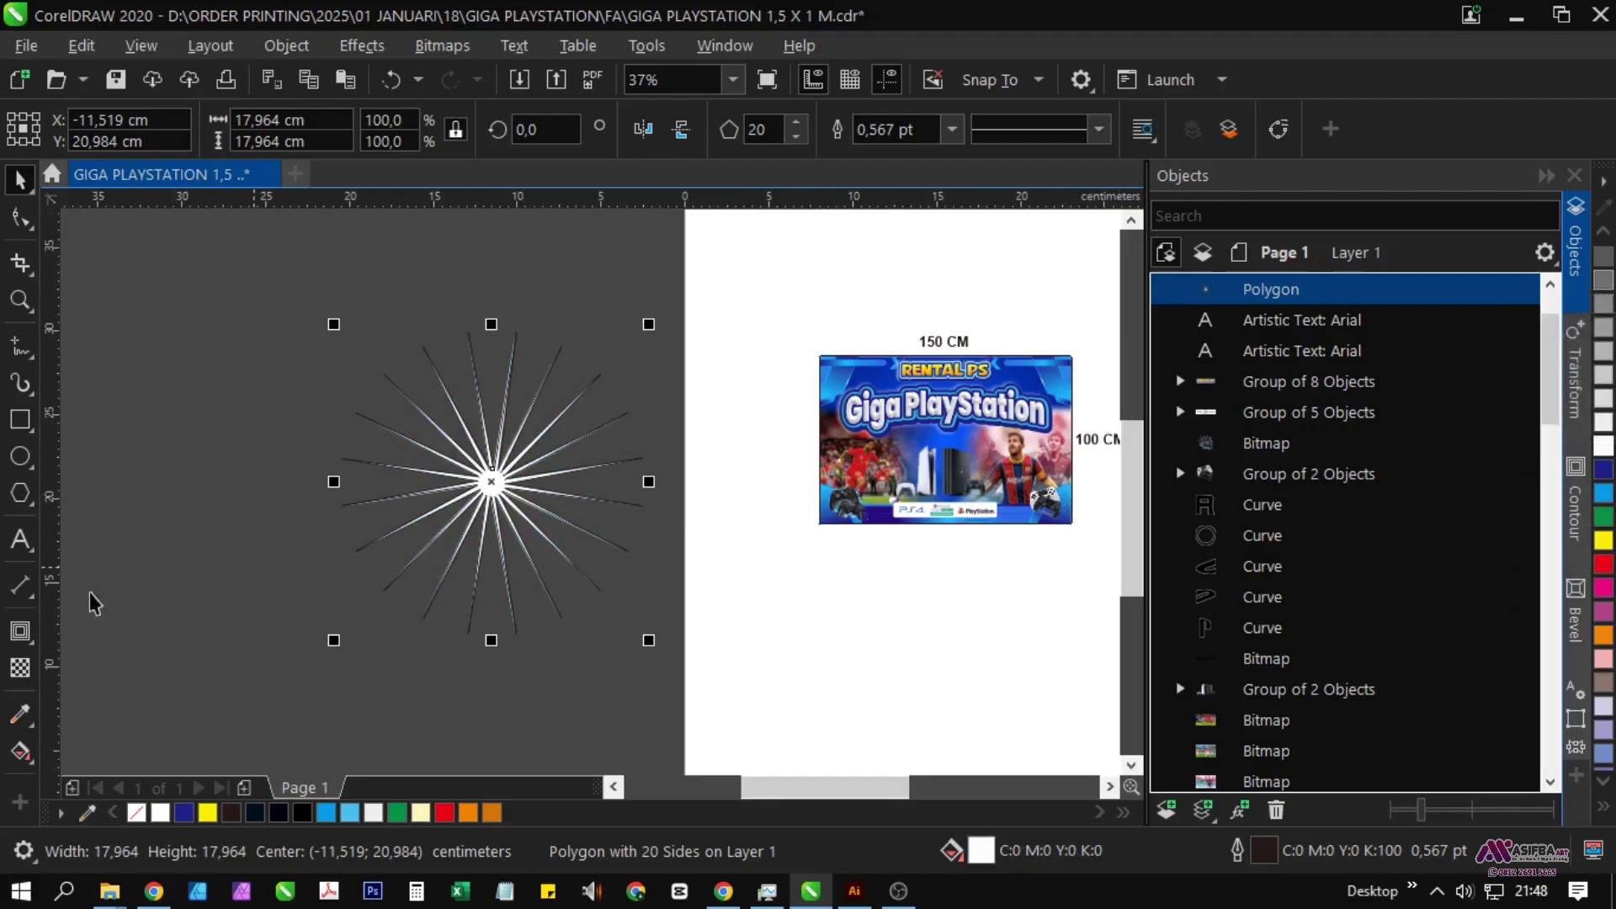
scroll(1604, 370, up, 1)
right_click(1603, 257)
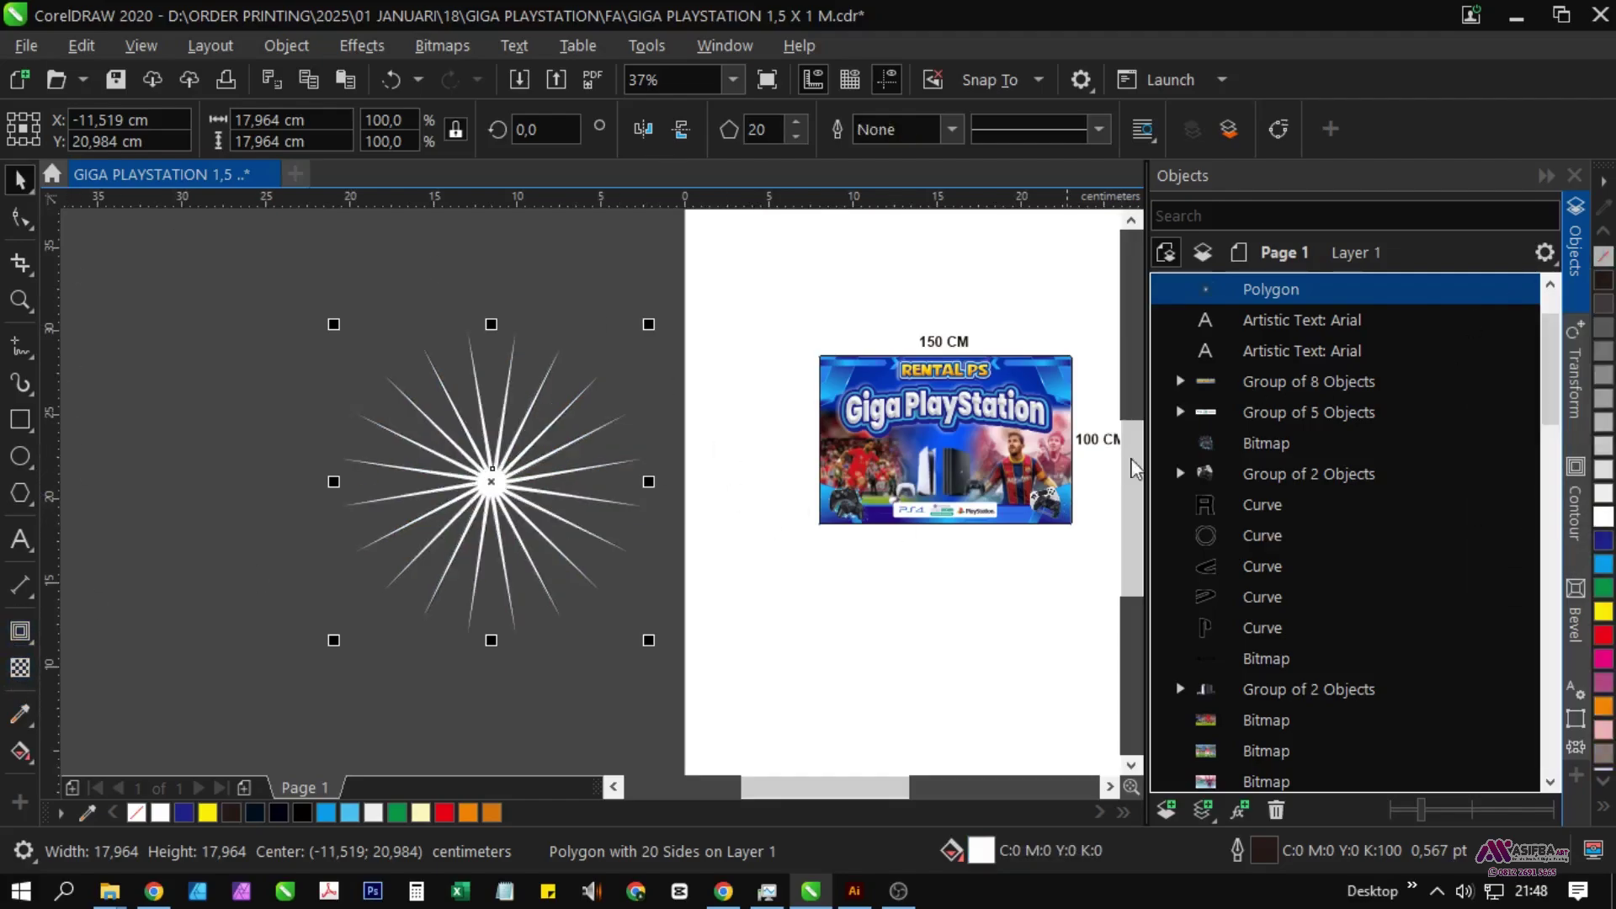
Step: Apply a transparency to the starburst that fades its rays out toward the centre
click(548, 543)
click(529, 475)
click(21, 667)
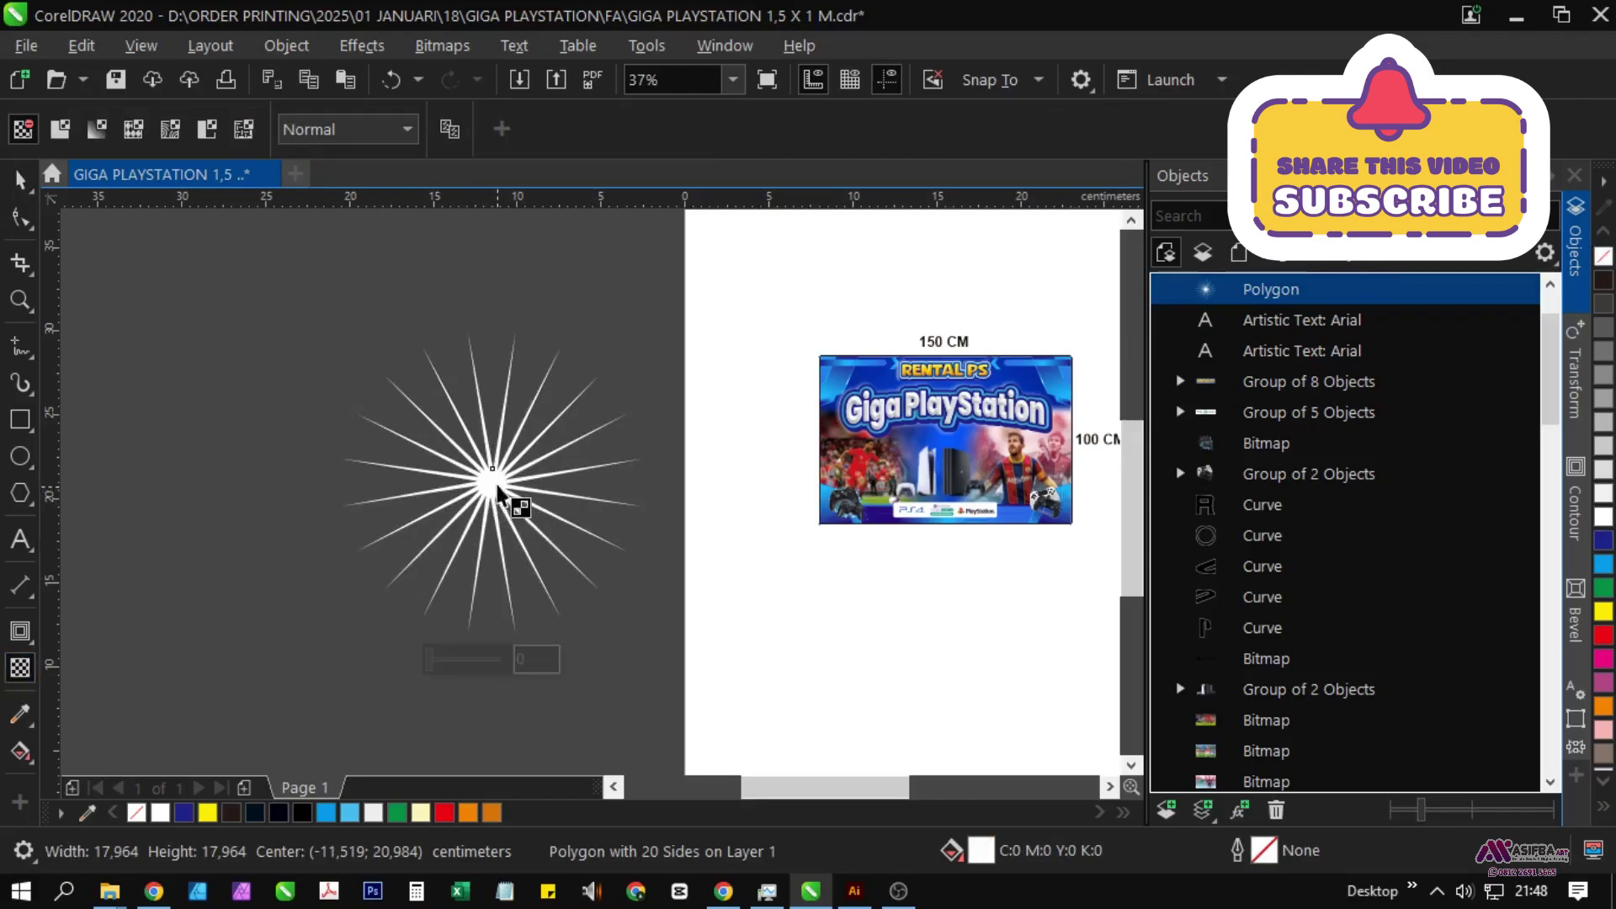
drag(357, 519, 488, 481)
click(696, 409)
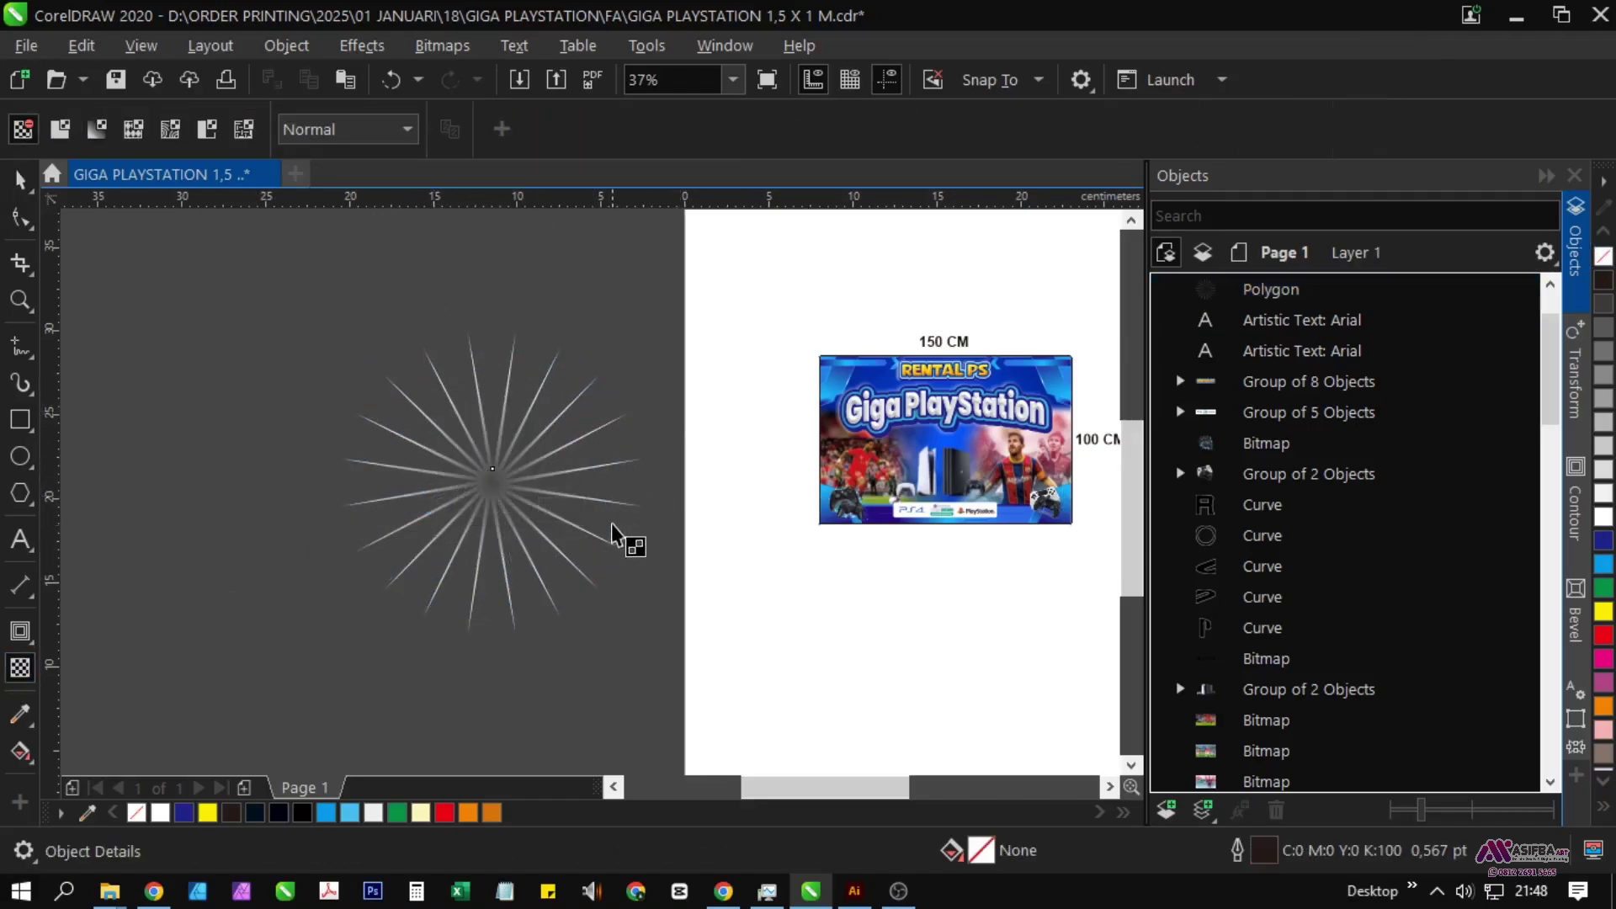
Step: Adjust the starburst's transparency so that its rays look fainter overall
scroll(546, 498, up, 2)
scroll(394, 525, down, 2)
click(394, 523)
drag(522, 546, 452, 515)
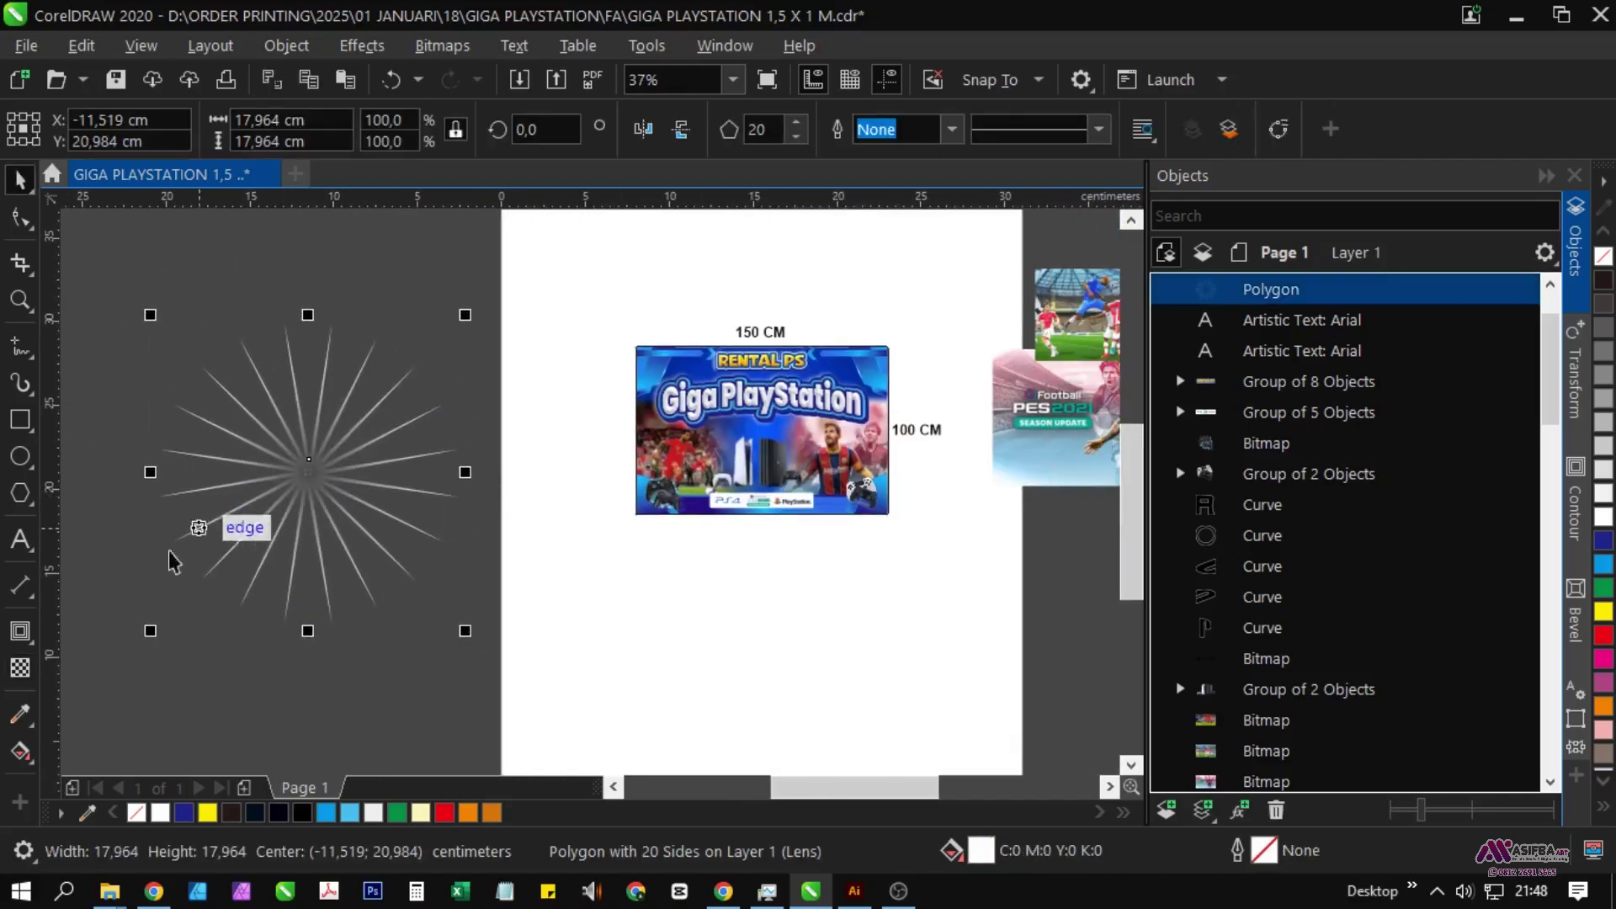
click(20, 668)
drag(235, 536, 524, 546)
drag(460, 517, 368, 548)
click(694, 530)
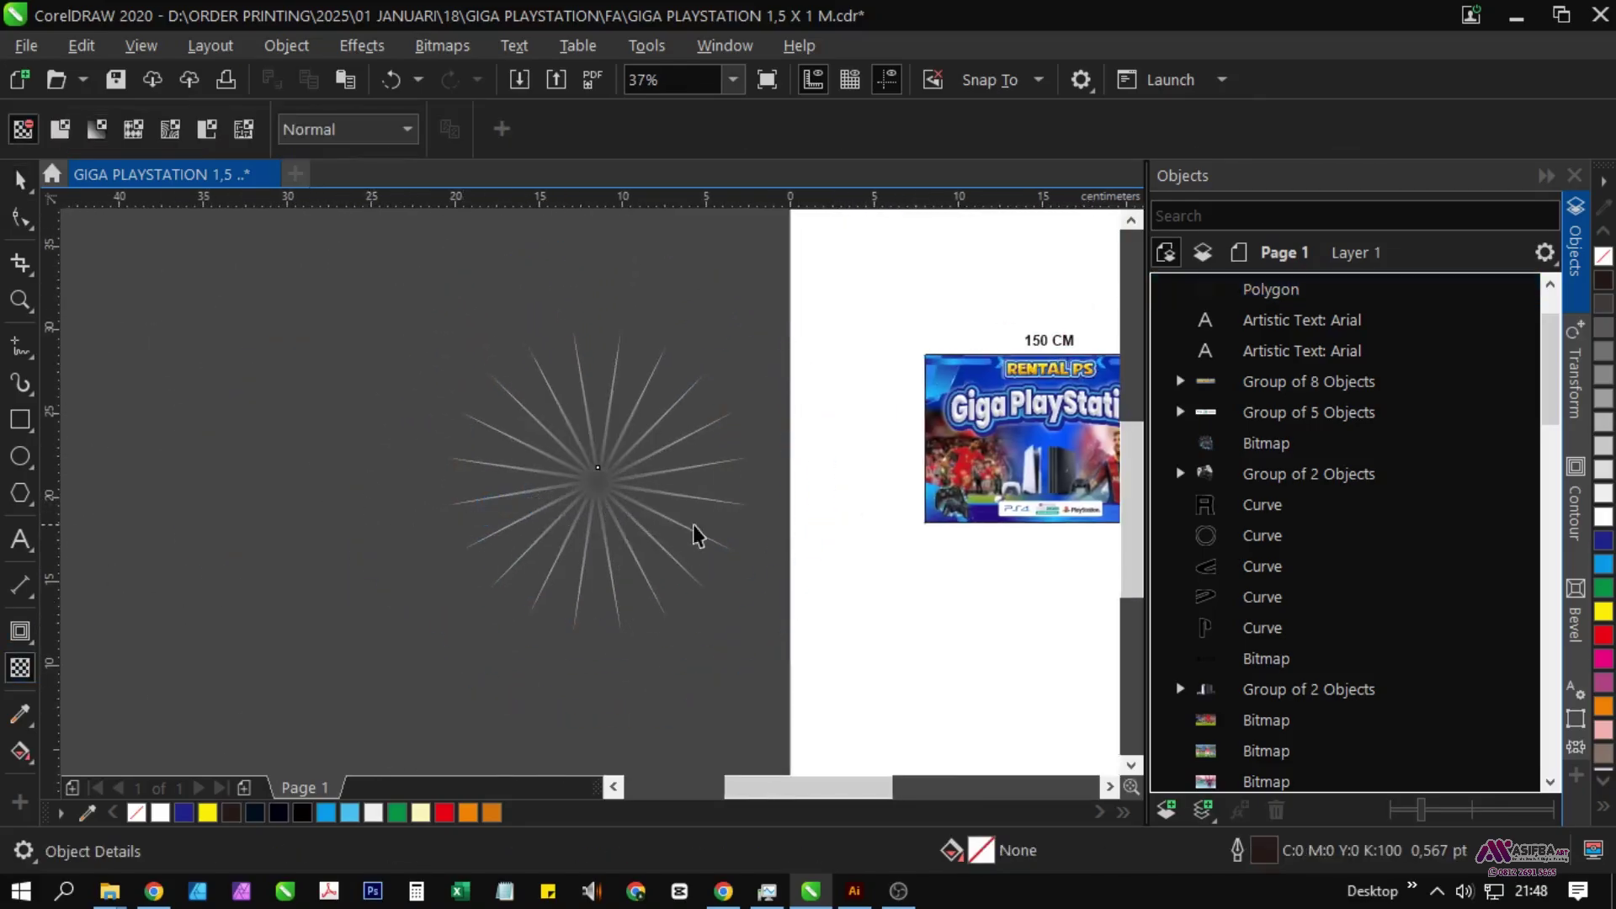
Step: Make a slightly rotated copy of the starburst so its rays fall between the original ones
key(space)
drag(686, 524, 596, 537)
click(531, 453)
scroll(530, 453, up, 1)
drag(531, 455, 501, 528)
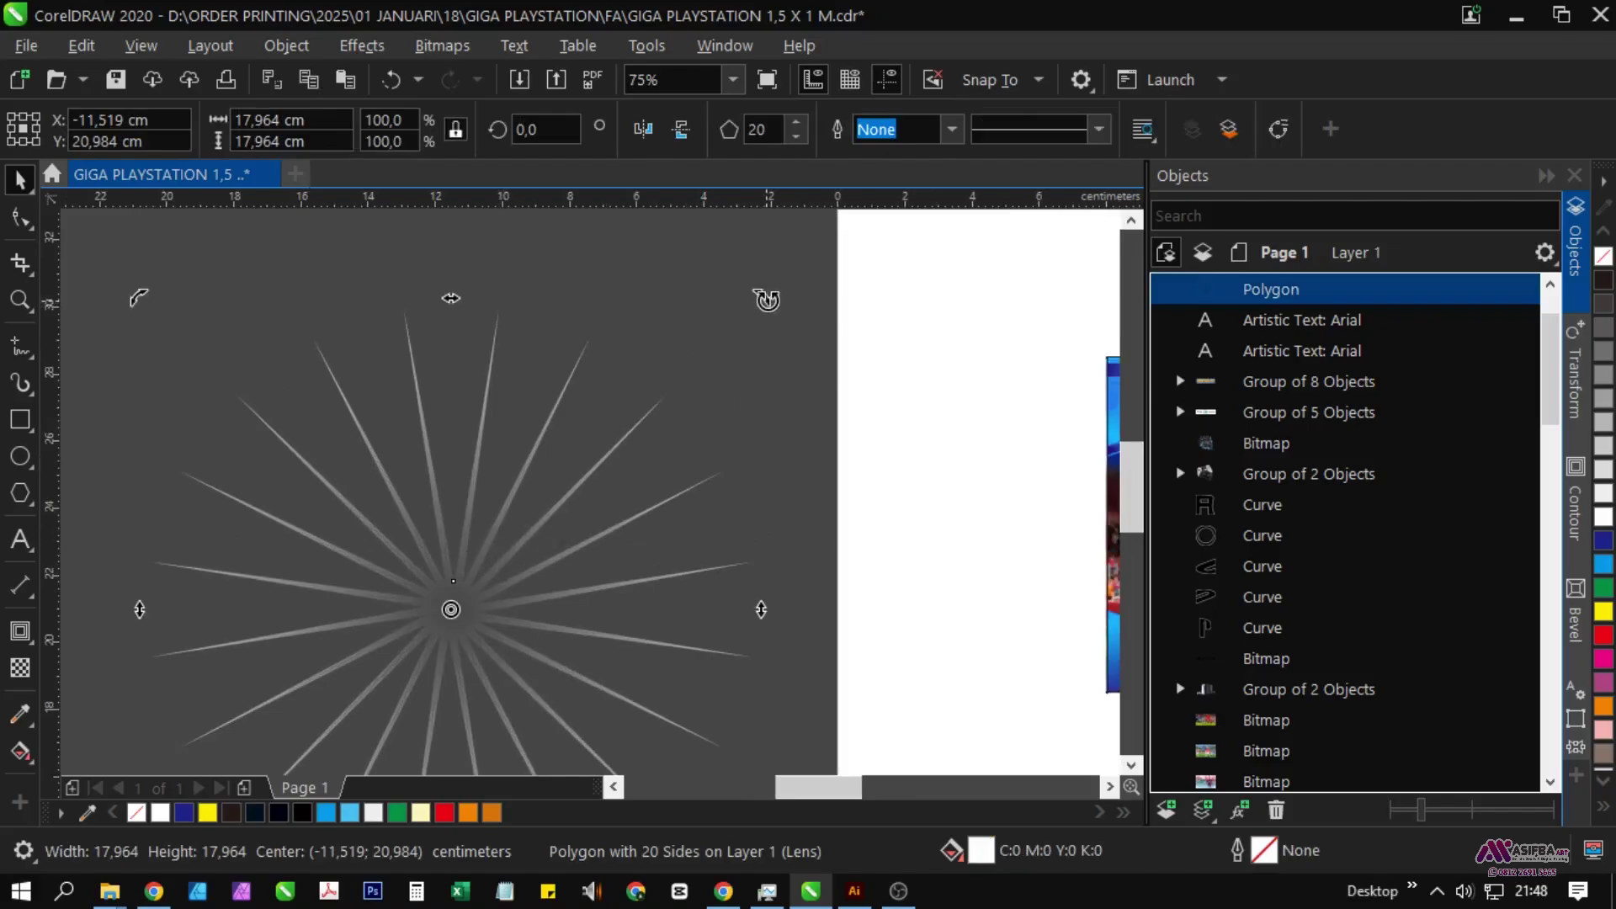
drag(768, 301, 810, 349)
right_click(809, 350)
scroll(477, 375, down, 1)
Step: Select both starburst polygons and group them
drag(691, 700, 637, 654)
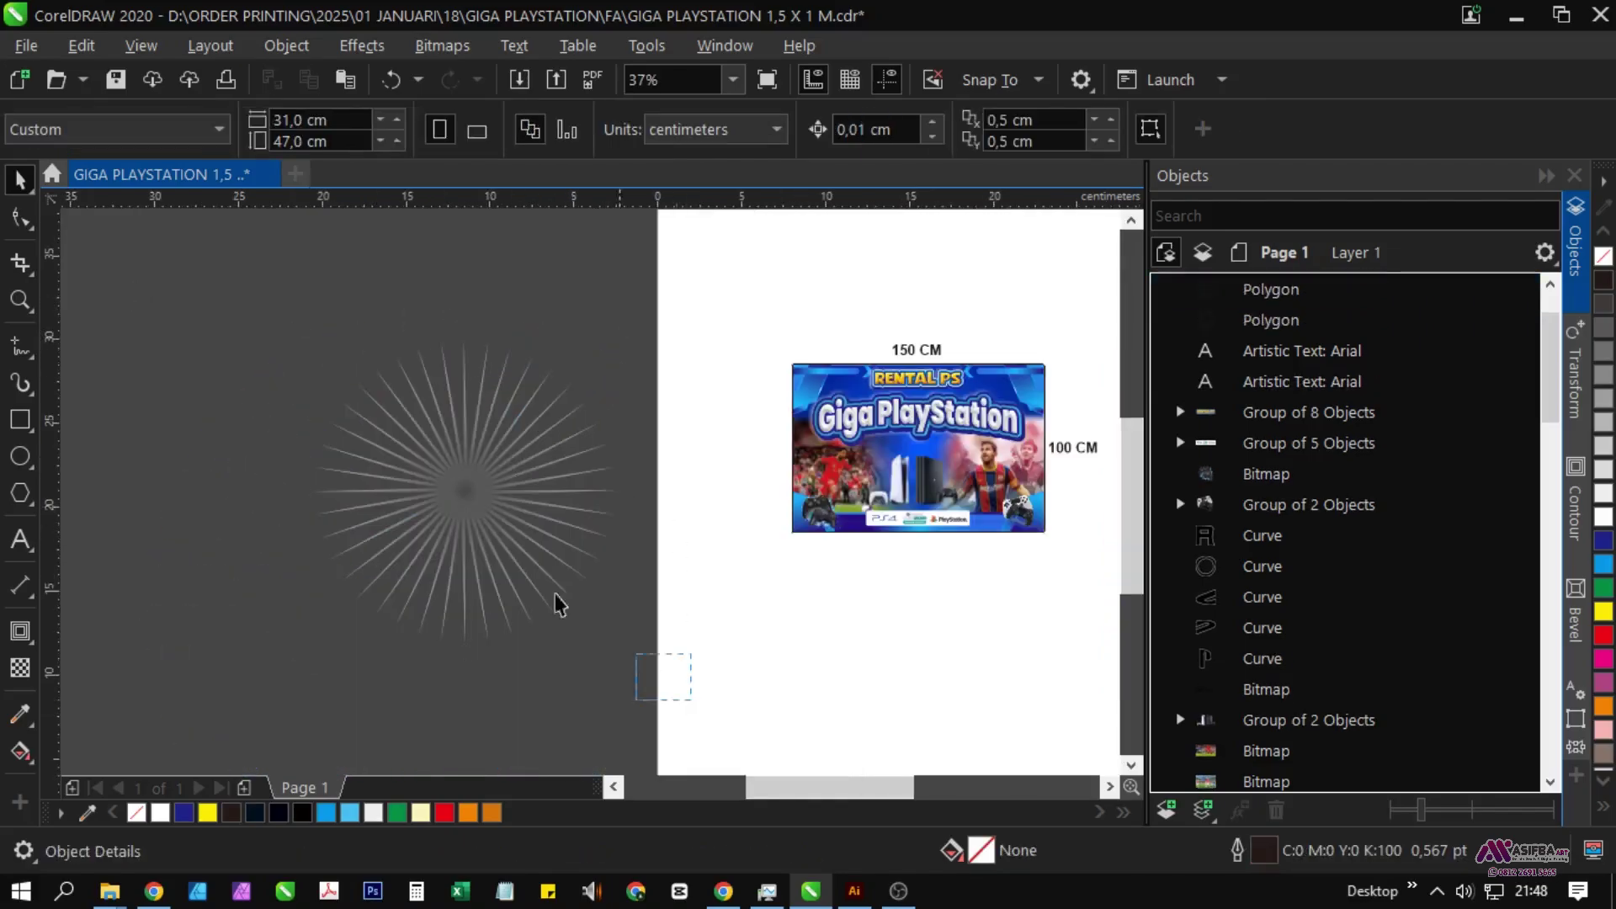
drag(556, 594, 281, 303)
key(ctrl+g)
Step: Place the starburst group inside the banner's PowerClip, centred on the background
drag(452, 408, 350, 425)
right_click(350, 424)
click(412, 430)
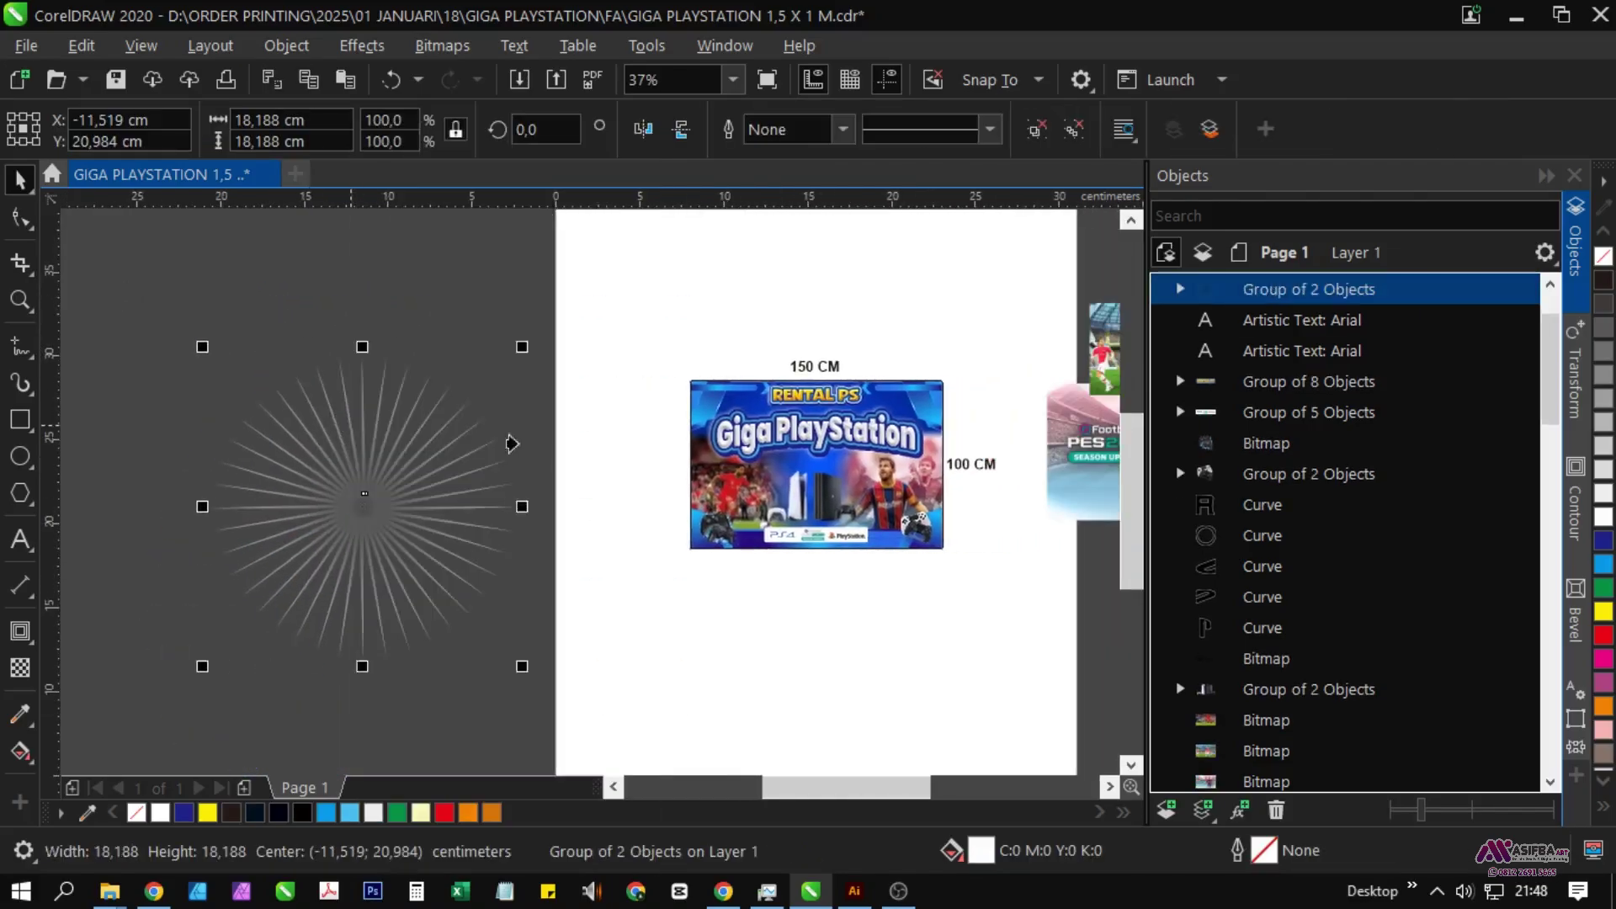
click(718, 397)
drag(754, 401, 399, 355)
click(122, 242)
scroll(422, 379, up, 1)
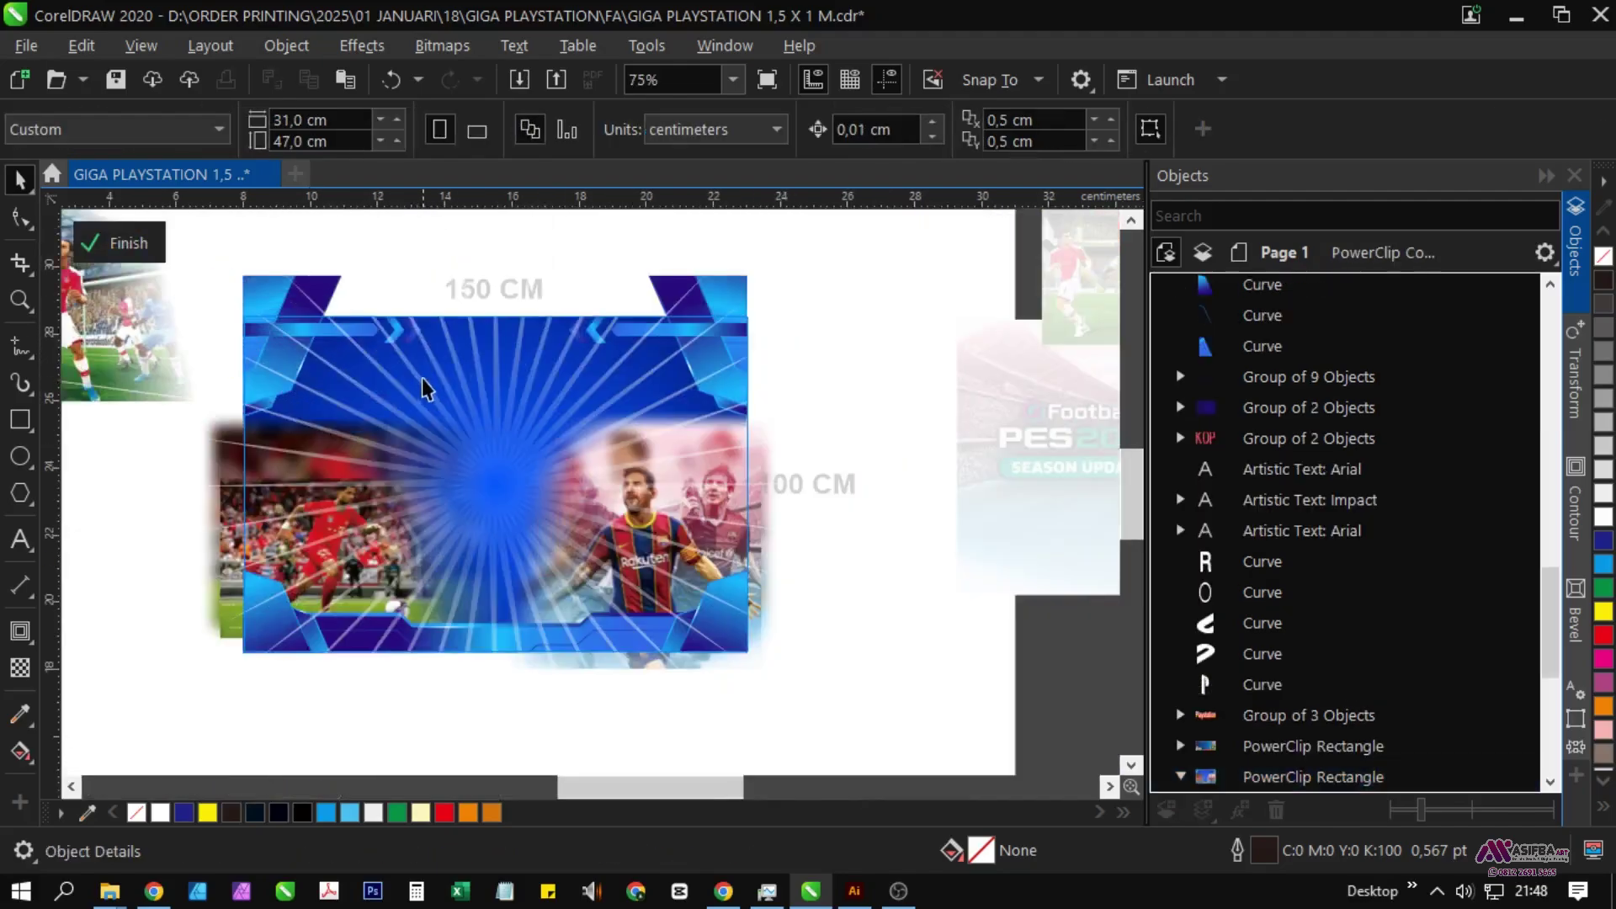
Step: Send the starburst group behind the photos and frame pieces and shrink it to about 15.48 cm wide
click(439, 375)
scroll(440, 375, down, 1)
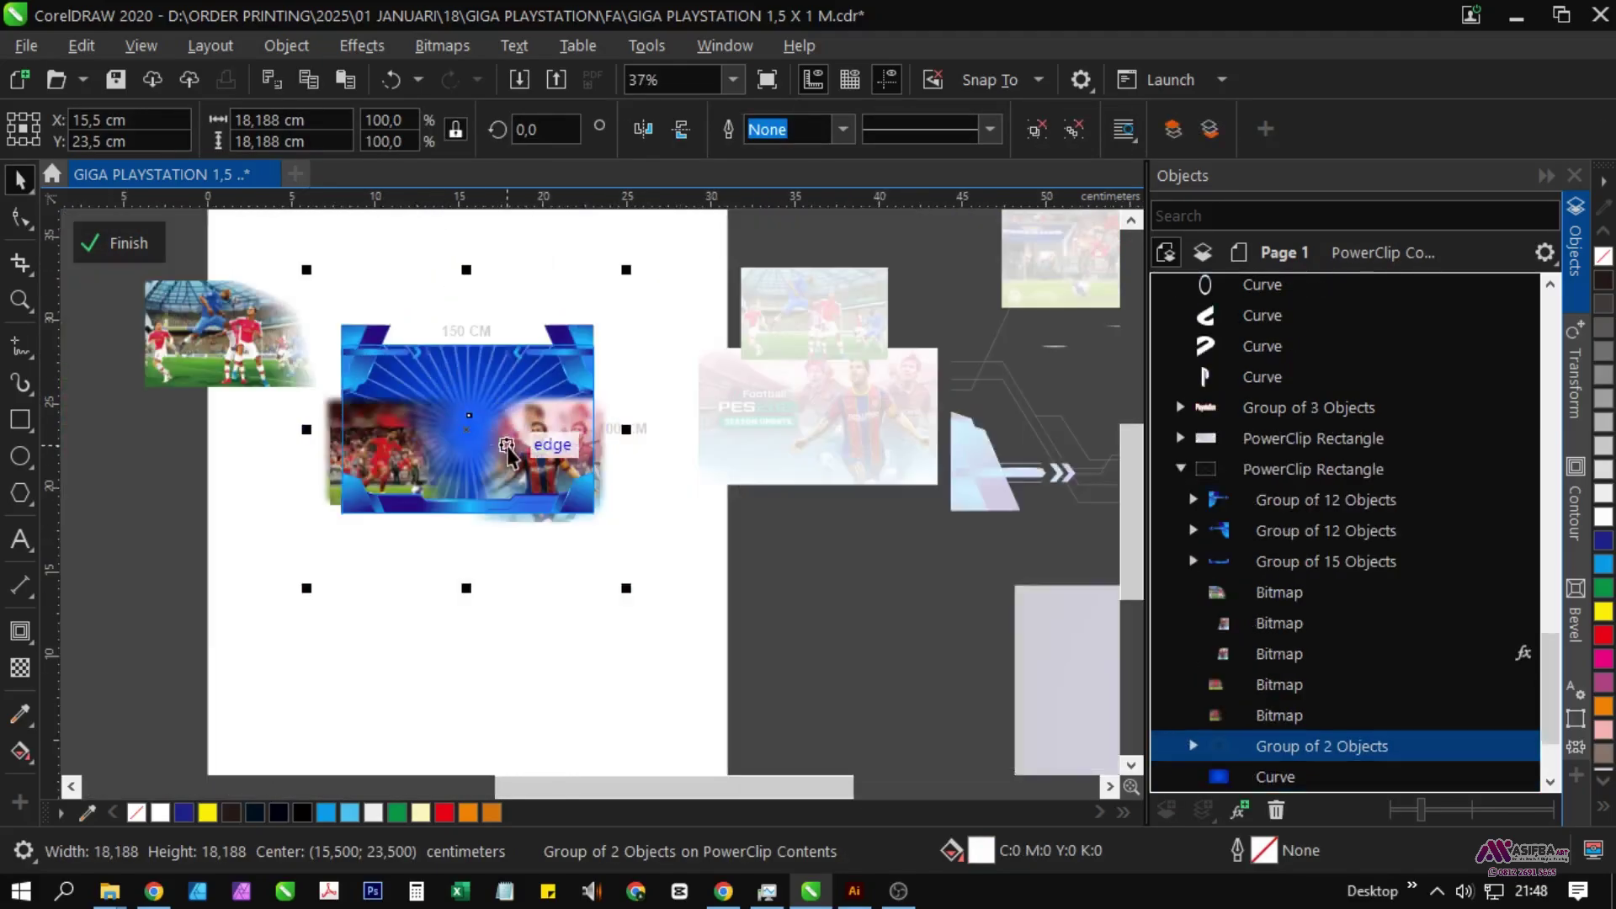
mouse_move(627, 271)
mouse_down()
mouse_move(577, 285)
mouse_move(604, 281)
mouse_up()
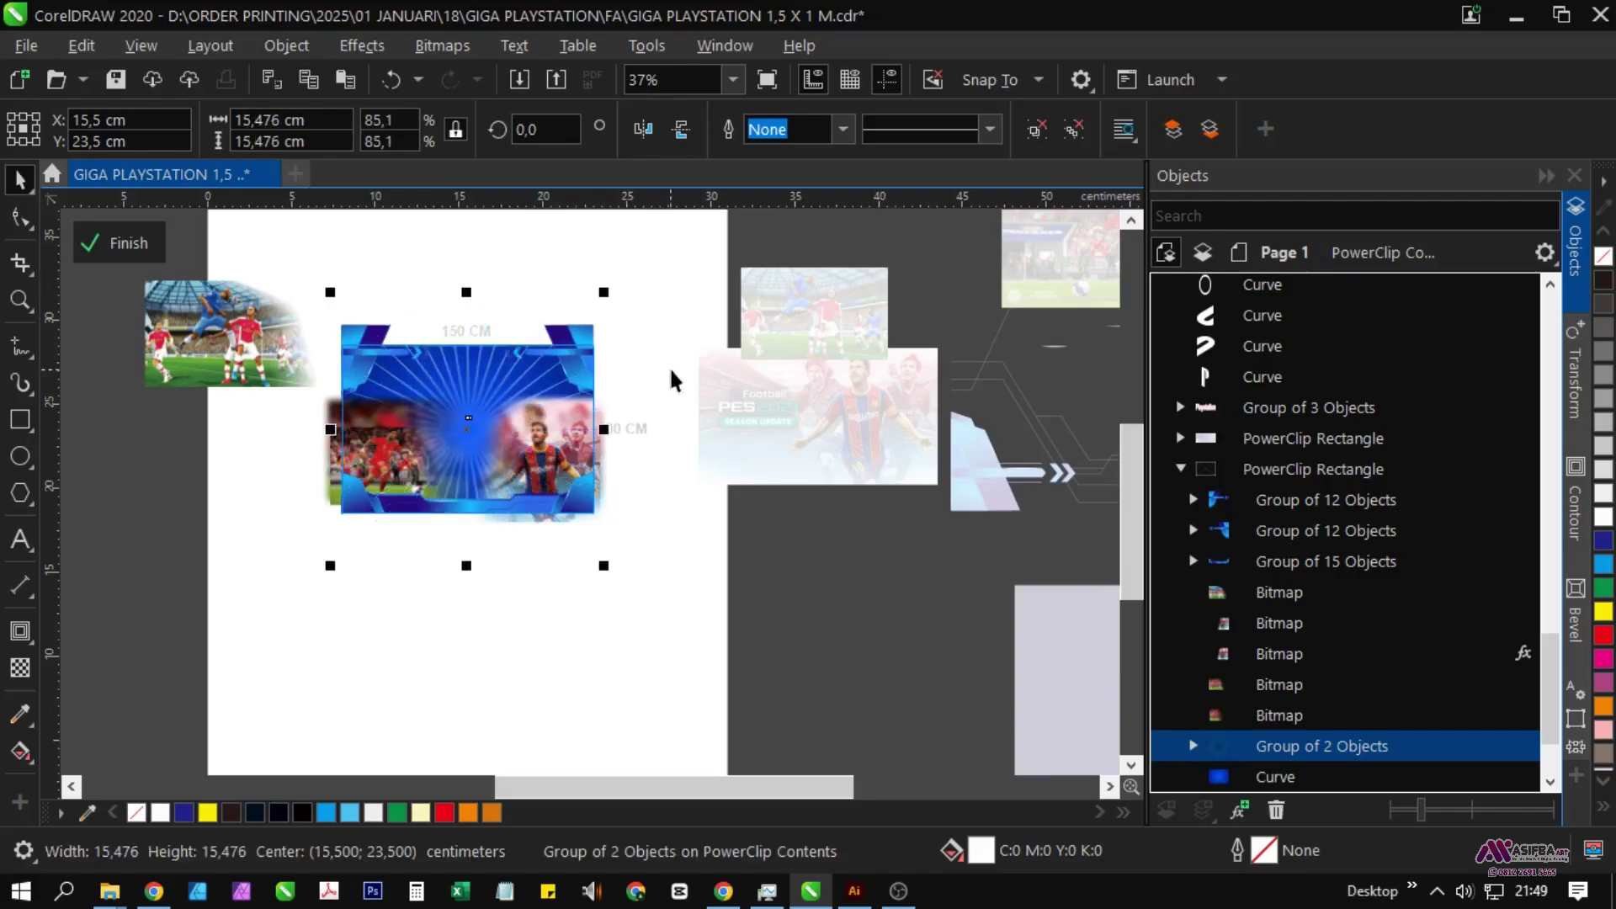
Step: Enlarge the elliptical transparency on the starburst group, finish editing the PowerClip and review the complete banner
click(20, 668)
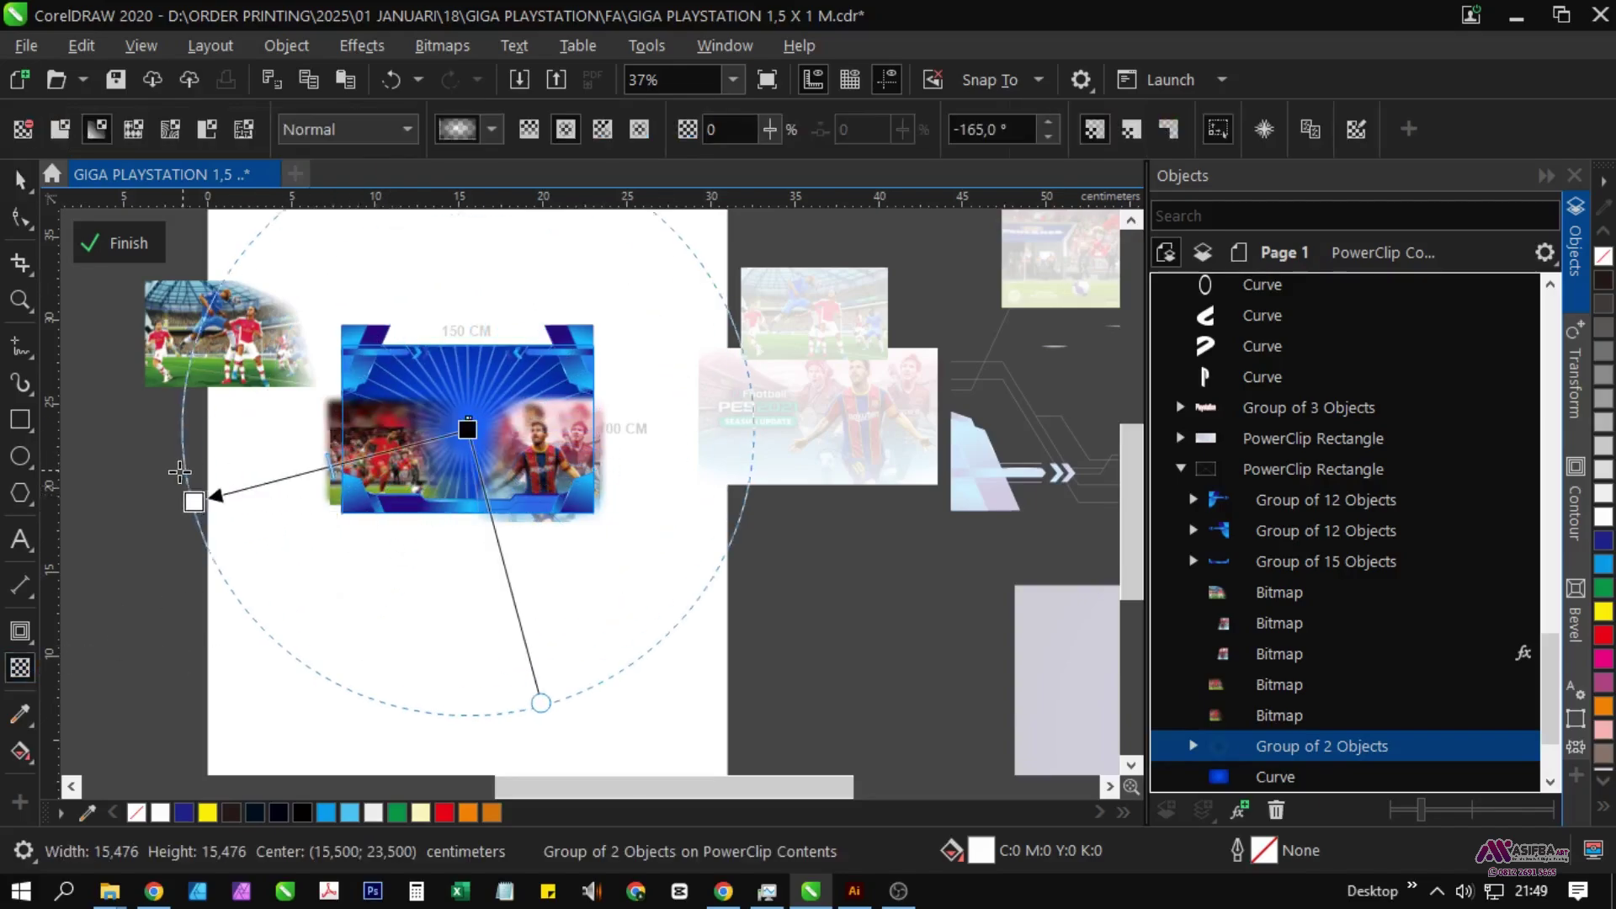
scroll(478, 518, down, 1)
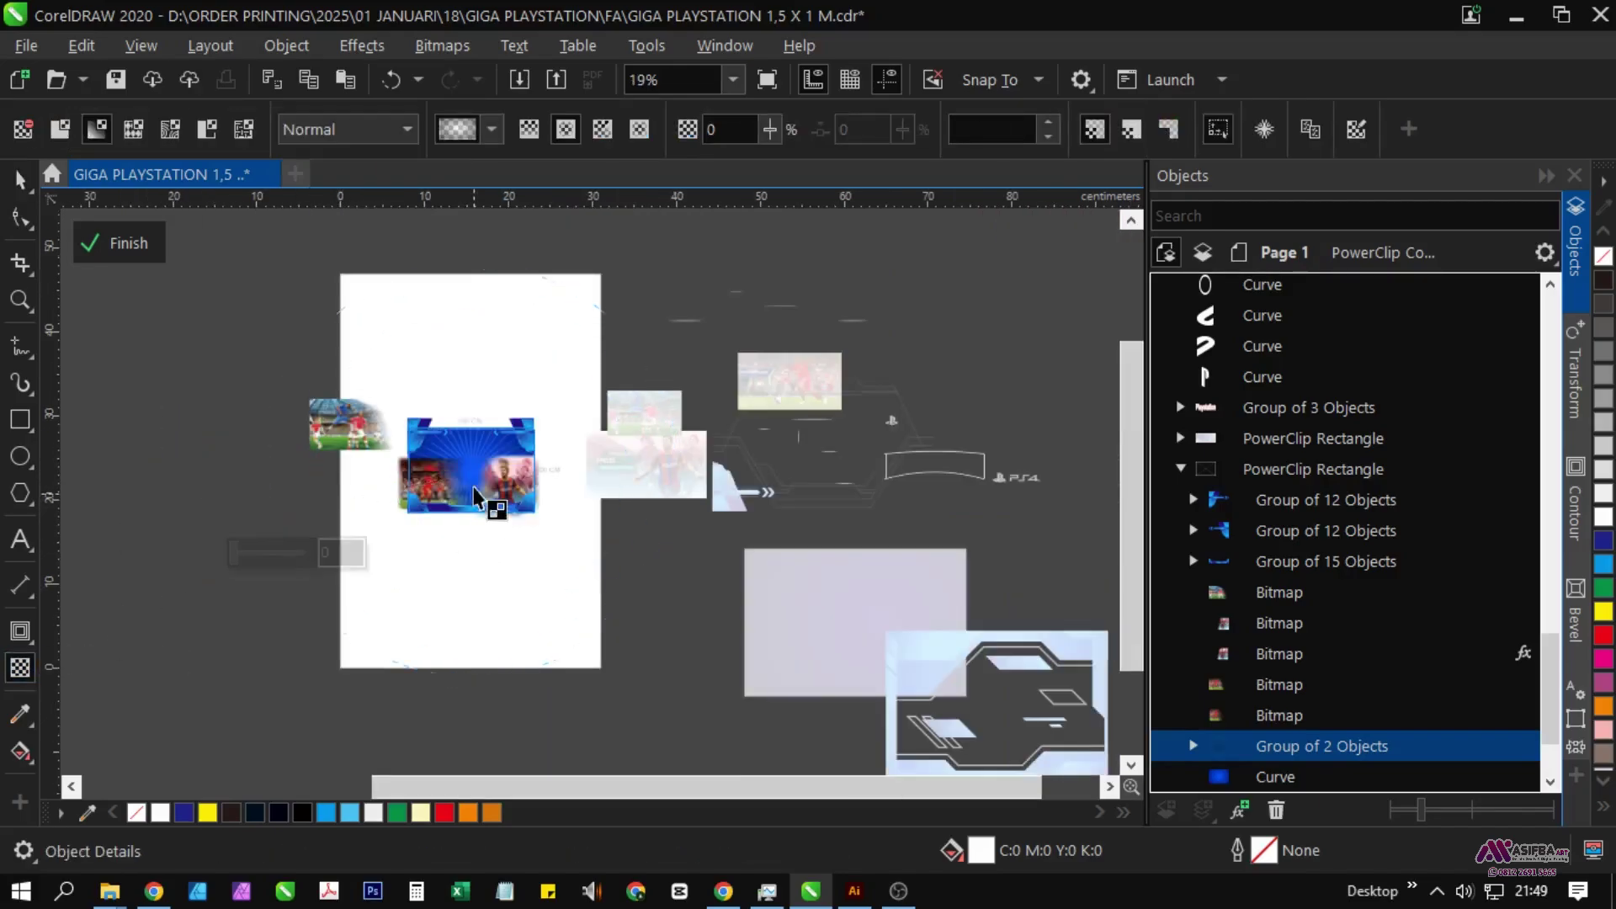
scroll(476, 496, up, 1)
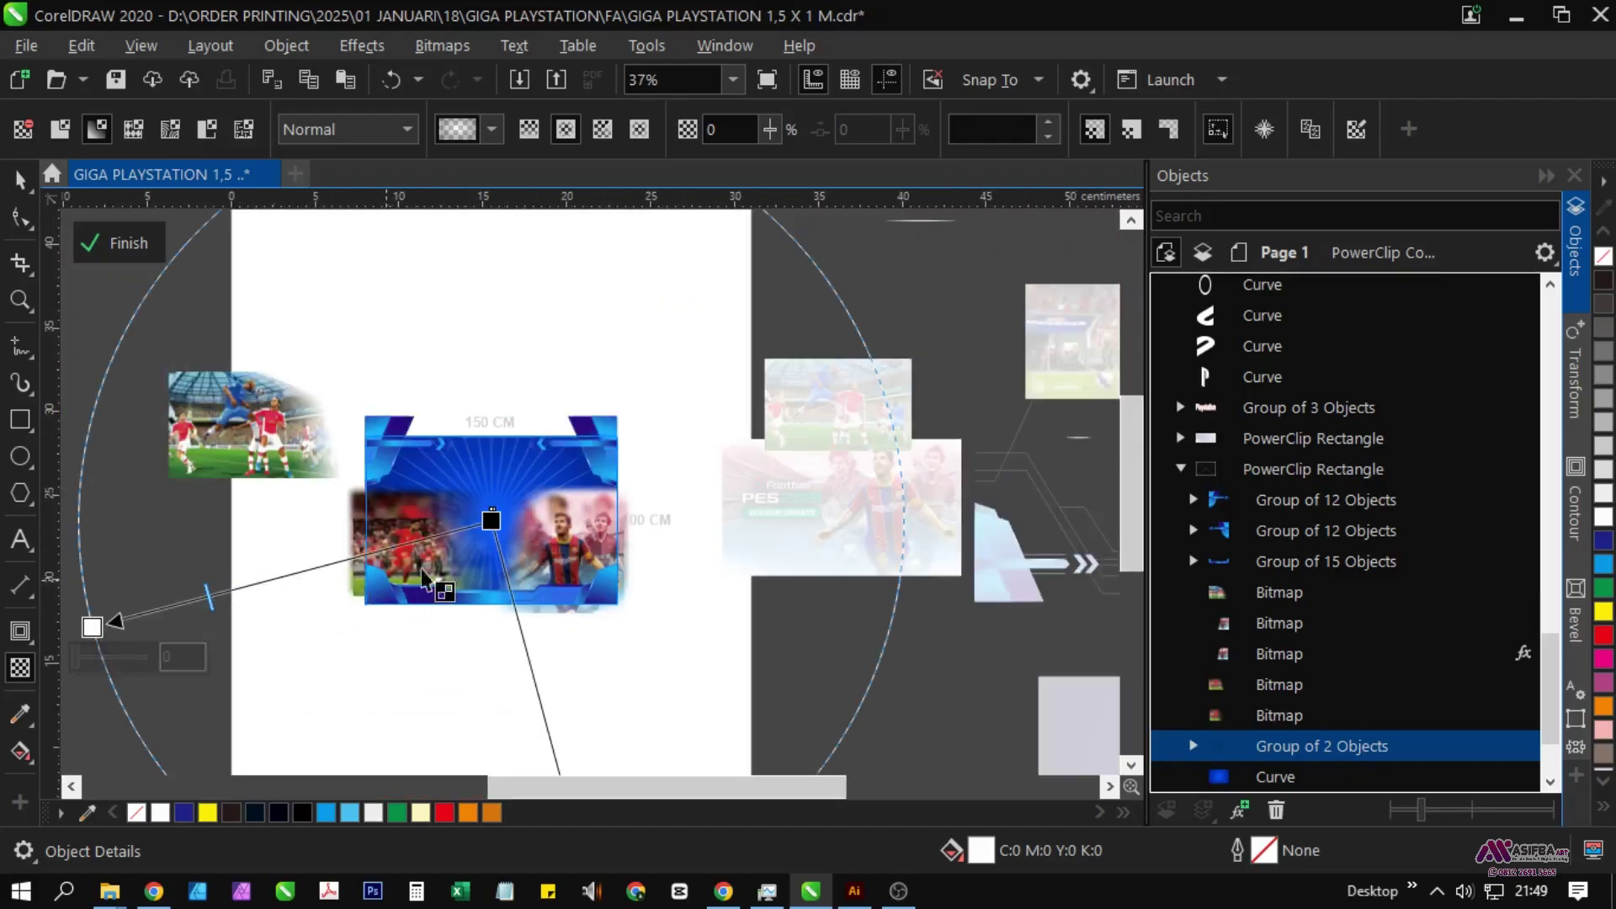
click(117, 243)
scroll(366, 458, up, 2)
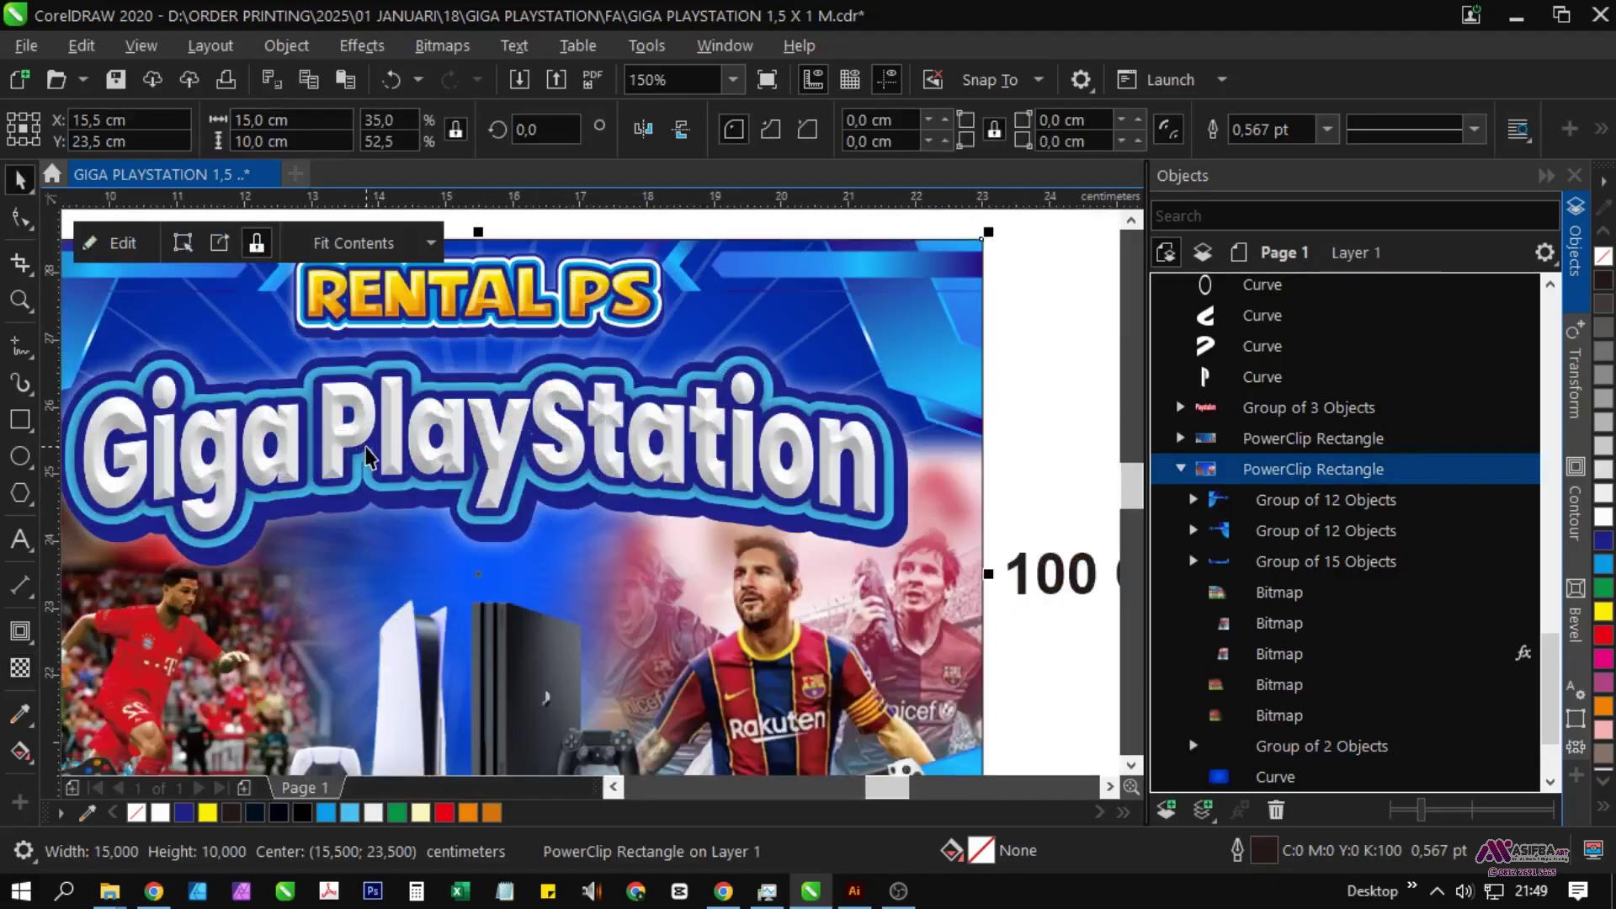
scroll(354, 389, down, 1)
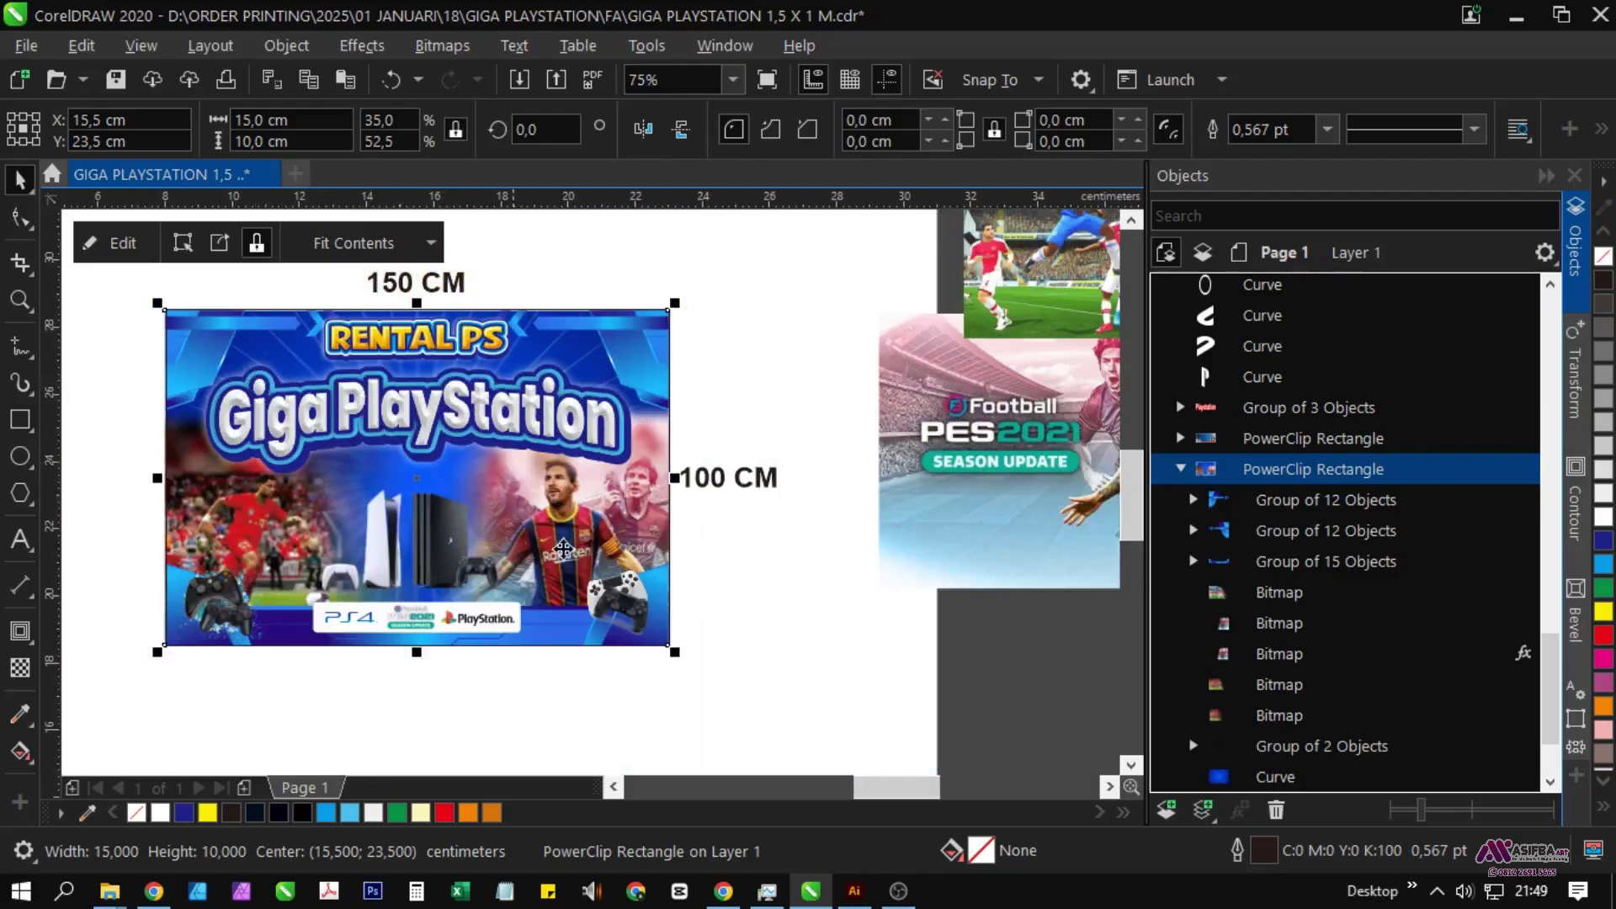
click(631, 675)
scroll(566, 361, up, 1)
scroll(590, 353, down, 2)
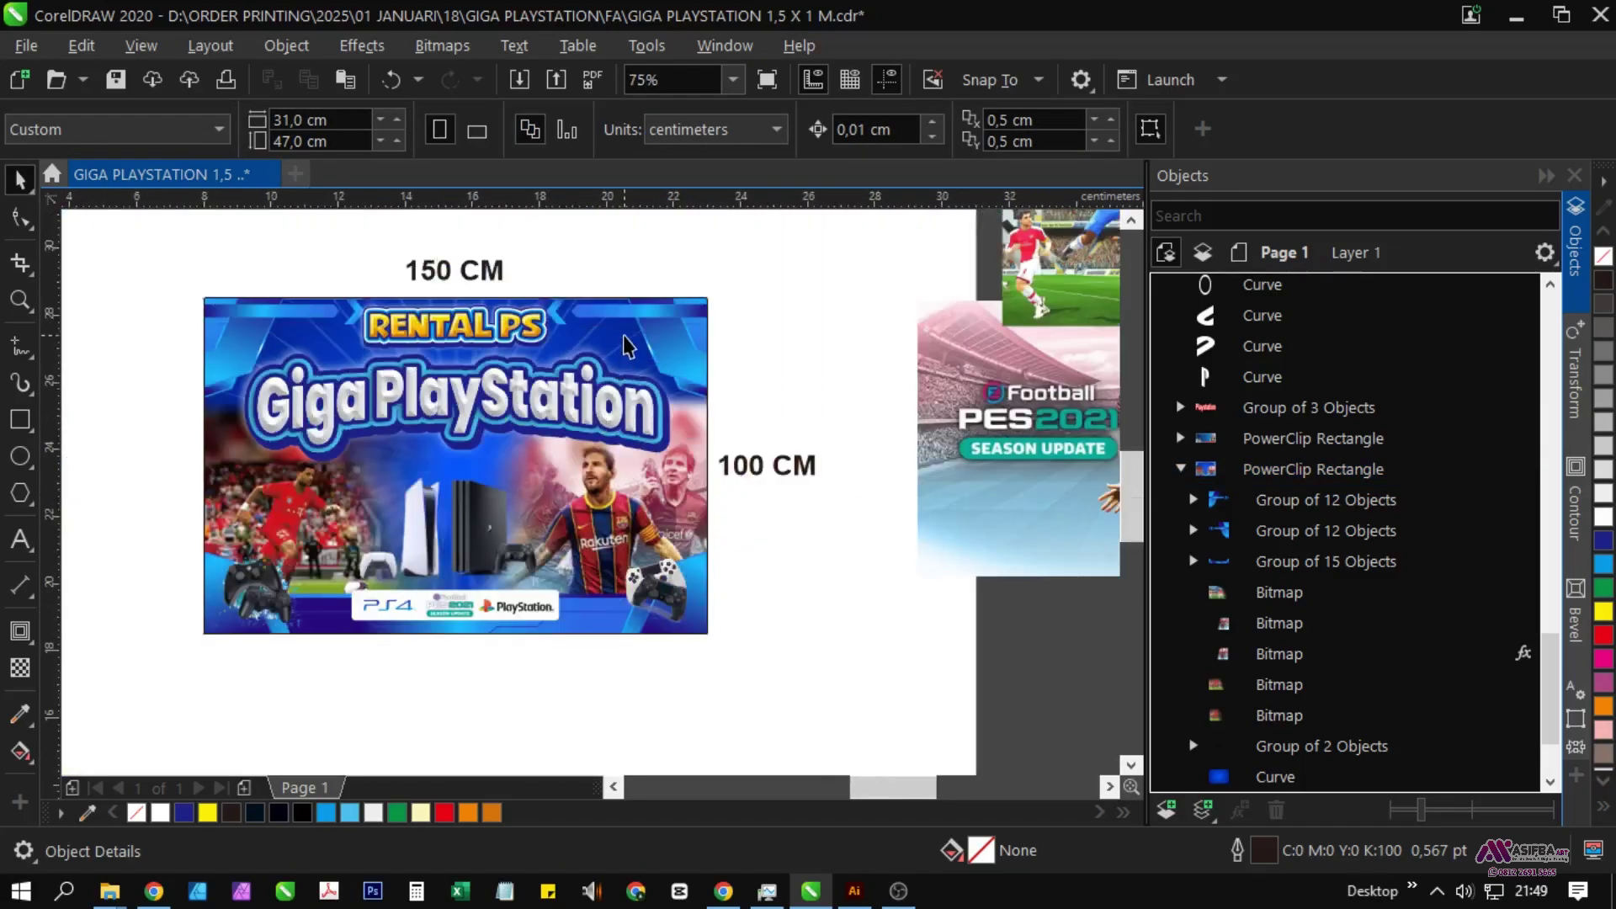
Step: Open the 150 x 100 cm banner's PowerClip contents and select the starburst group
click(624, 337)
double_click(626, 334)
drag(354, 581, 483, 541)
click(585, 312)
Step: Try moving the starburst group lower, then try tightening its elliptical transparency instead
scroll(583, 312, down, 1)
drag(588, 327, 597, 410)
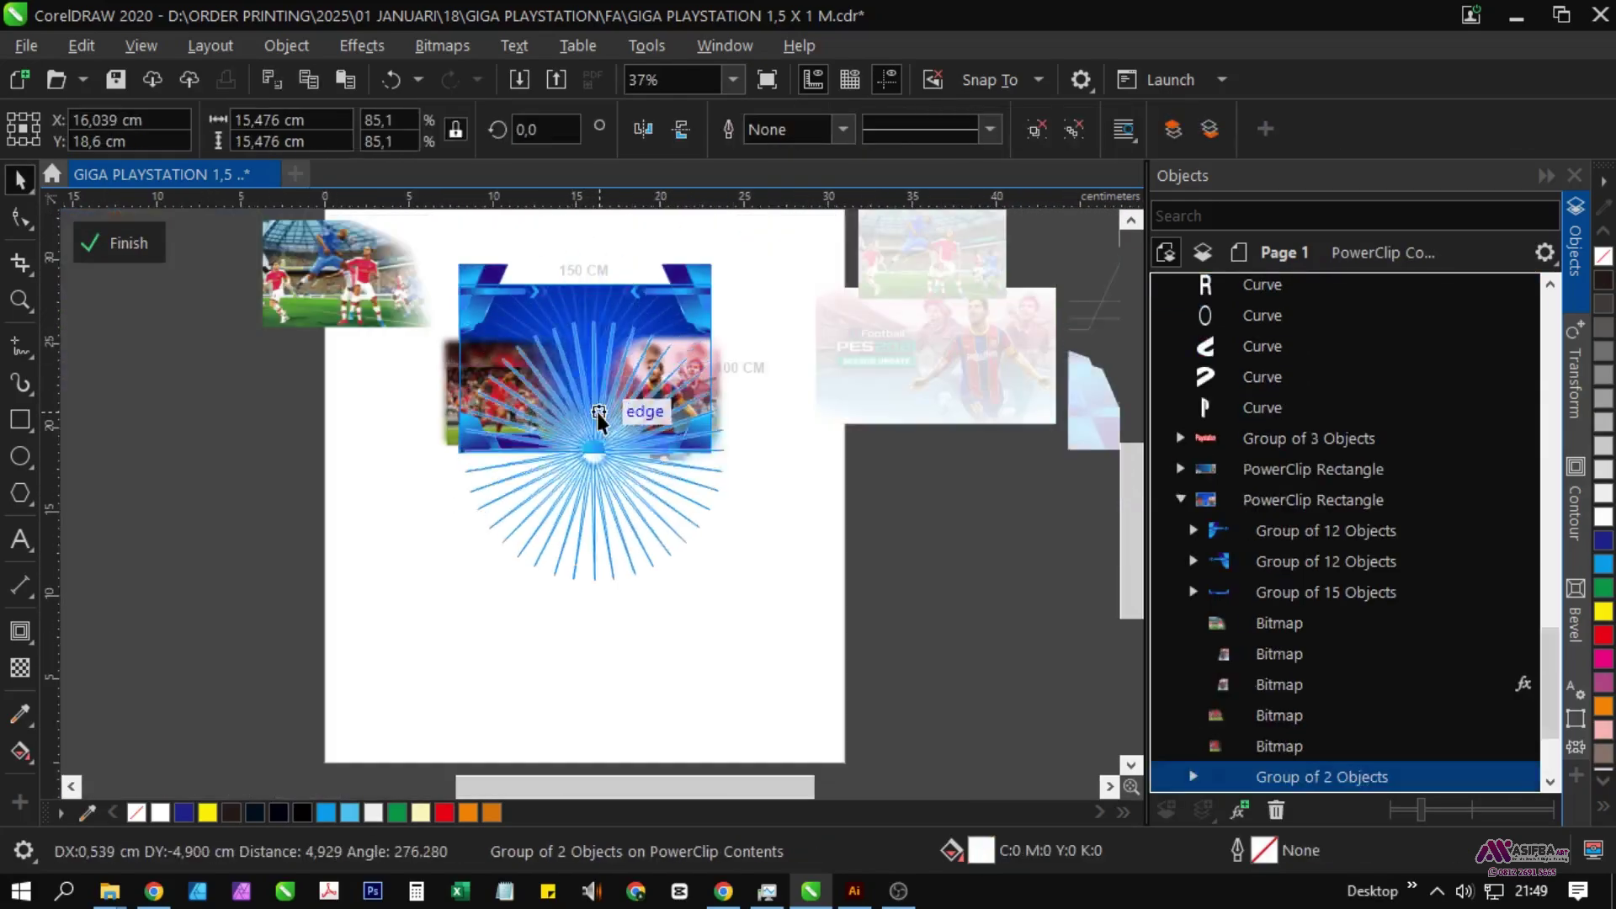
key(ctrl+z)
click(20, 668)
drag(187, 473, 269, 451)
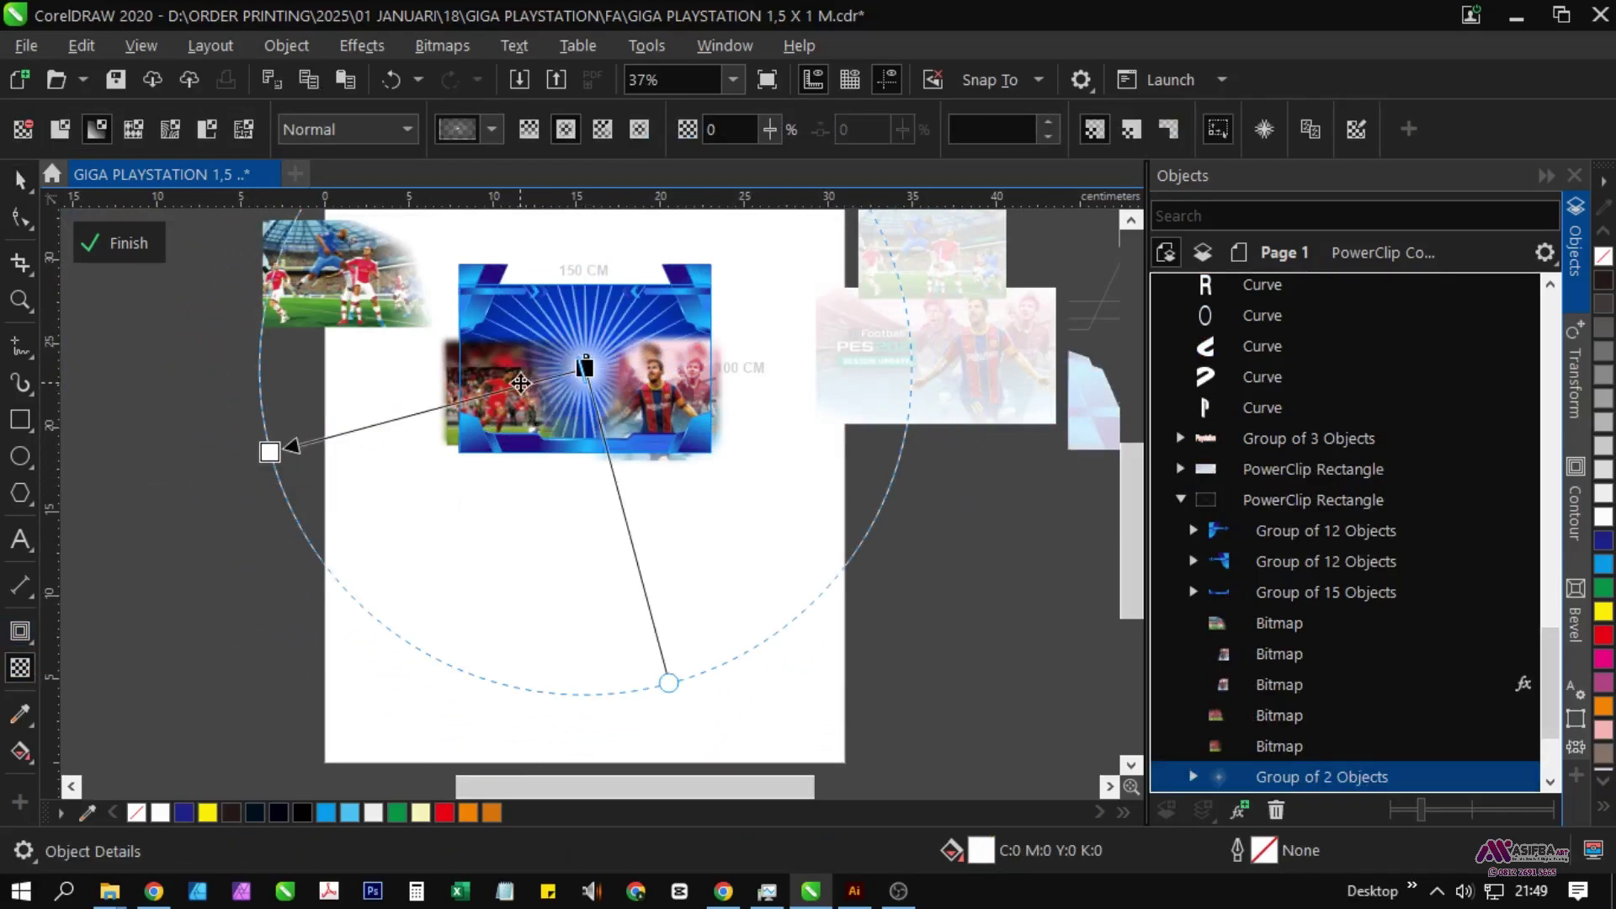
click(521, 383)
click(581, 387)
key(ctrl+z)
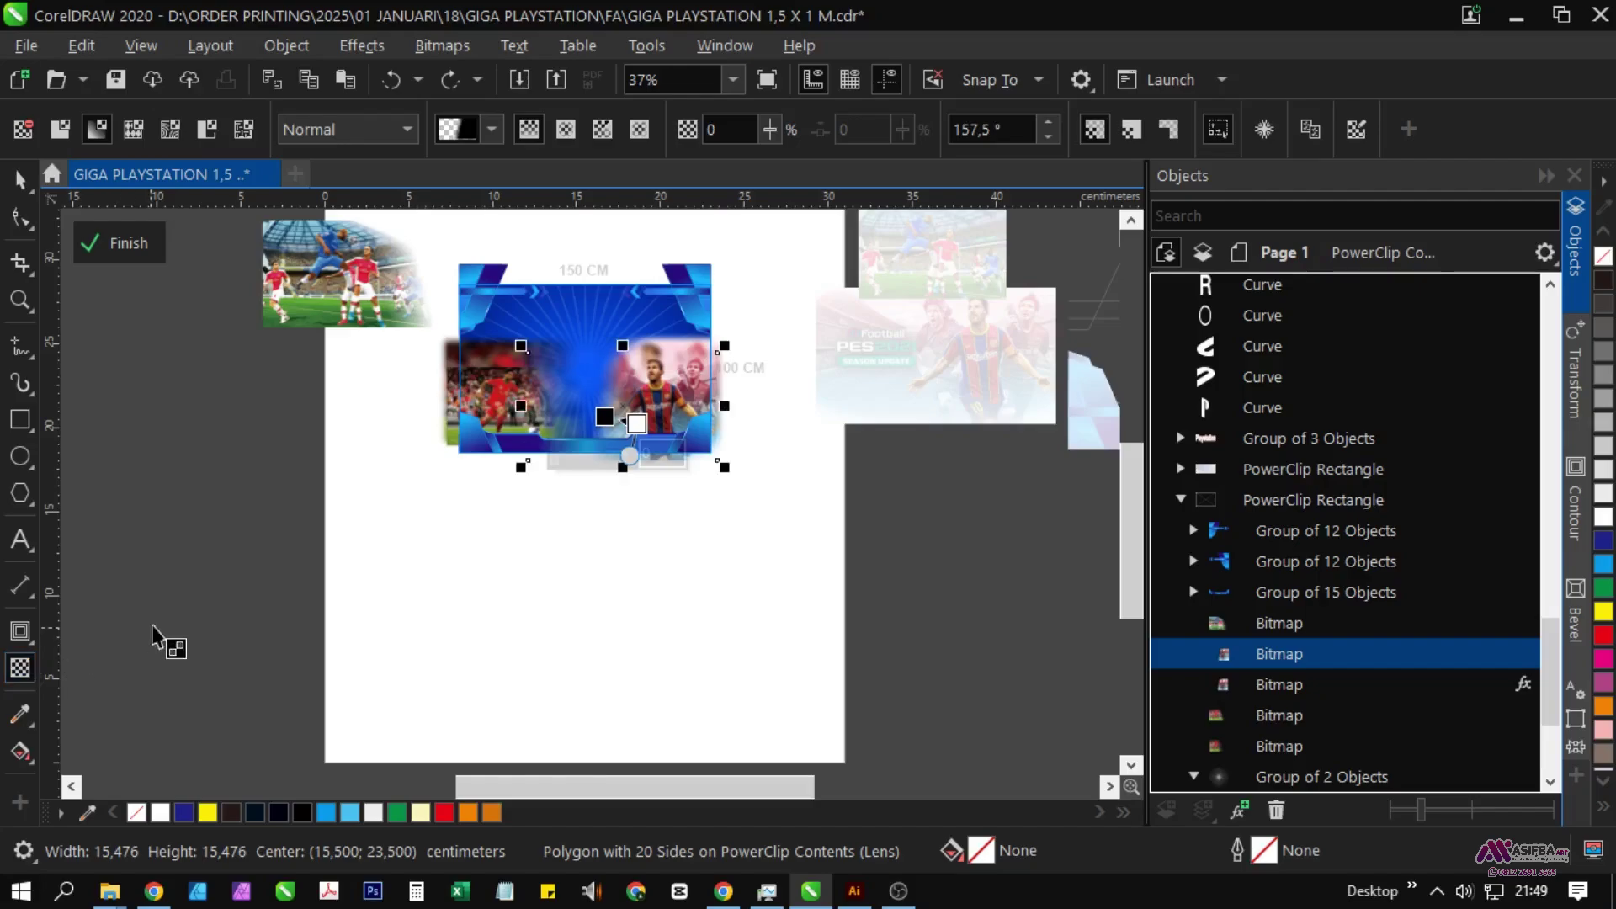
Step: Shrink the starburst group's elliptical transparency toward its centre, finish editing the PowerClip and check the rays on the banner
click(367, 667)
click(595, 317)
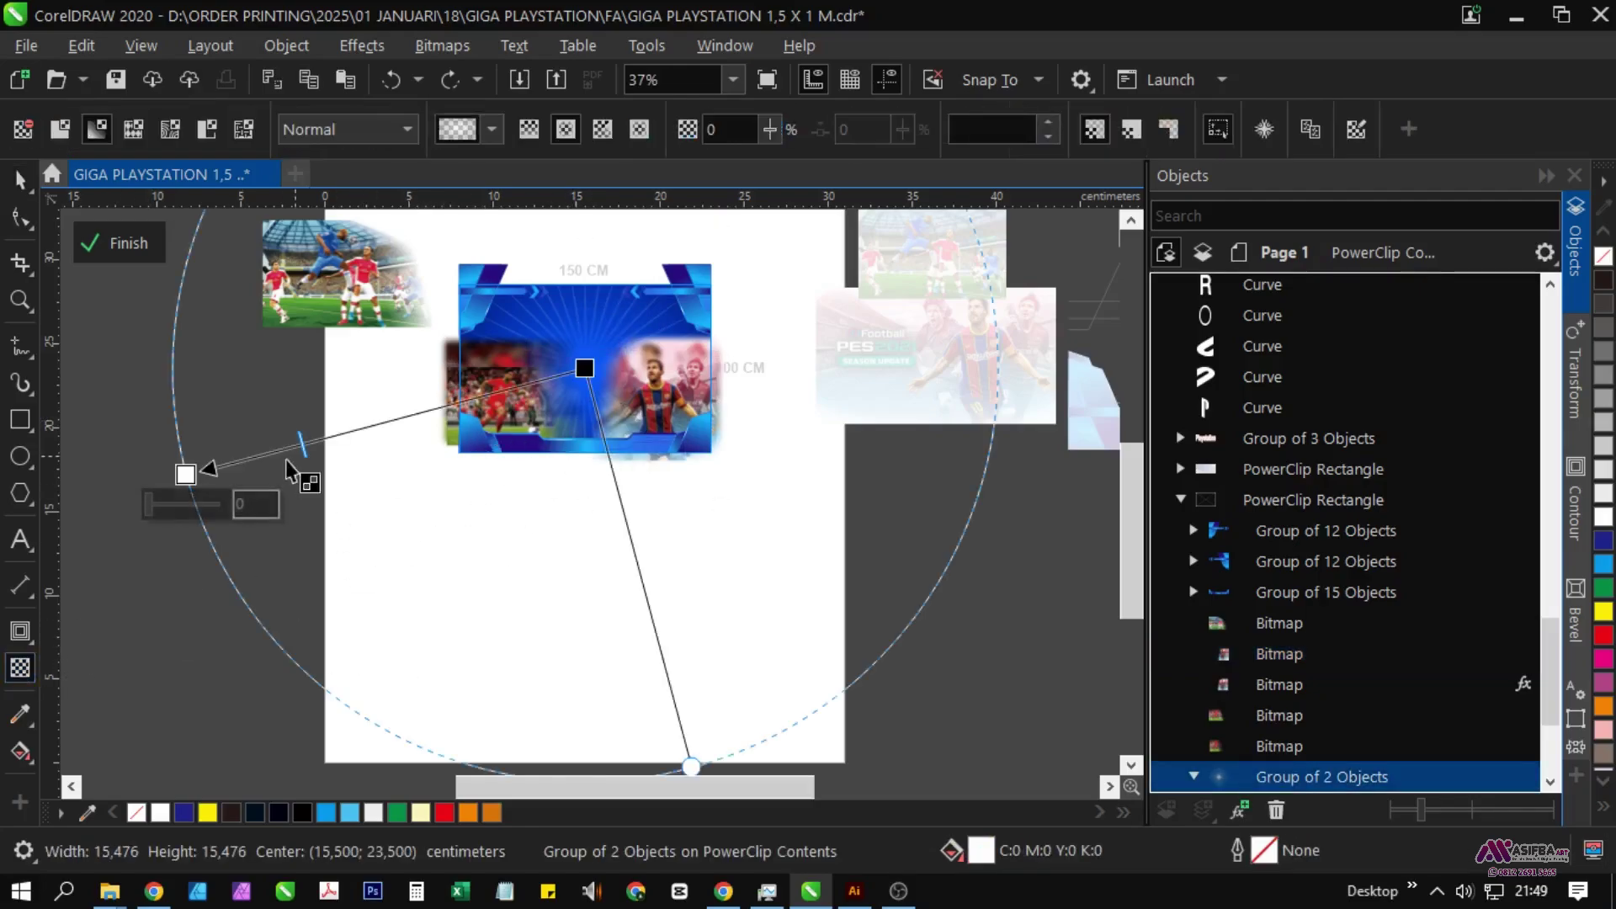
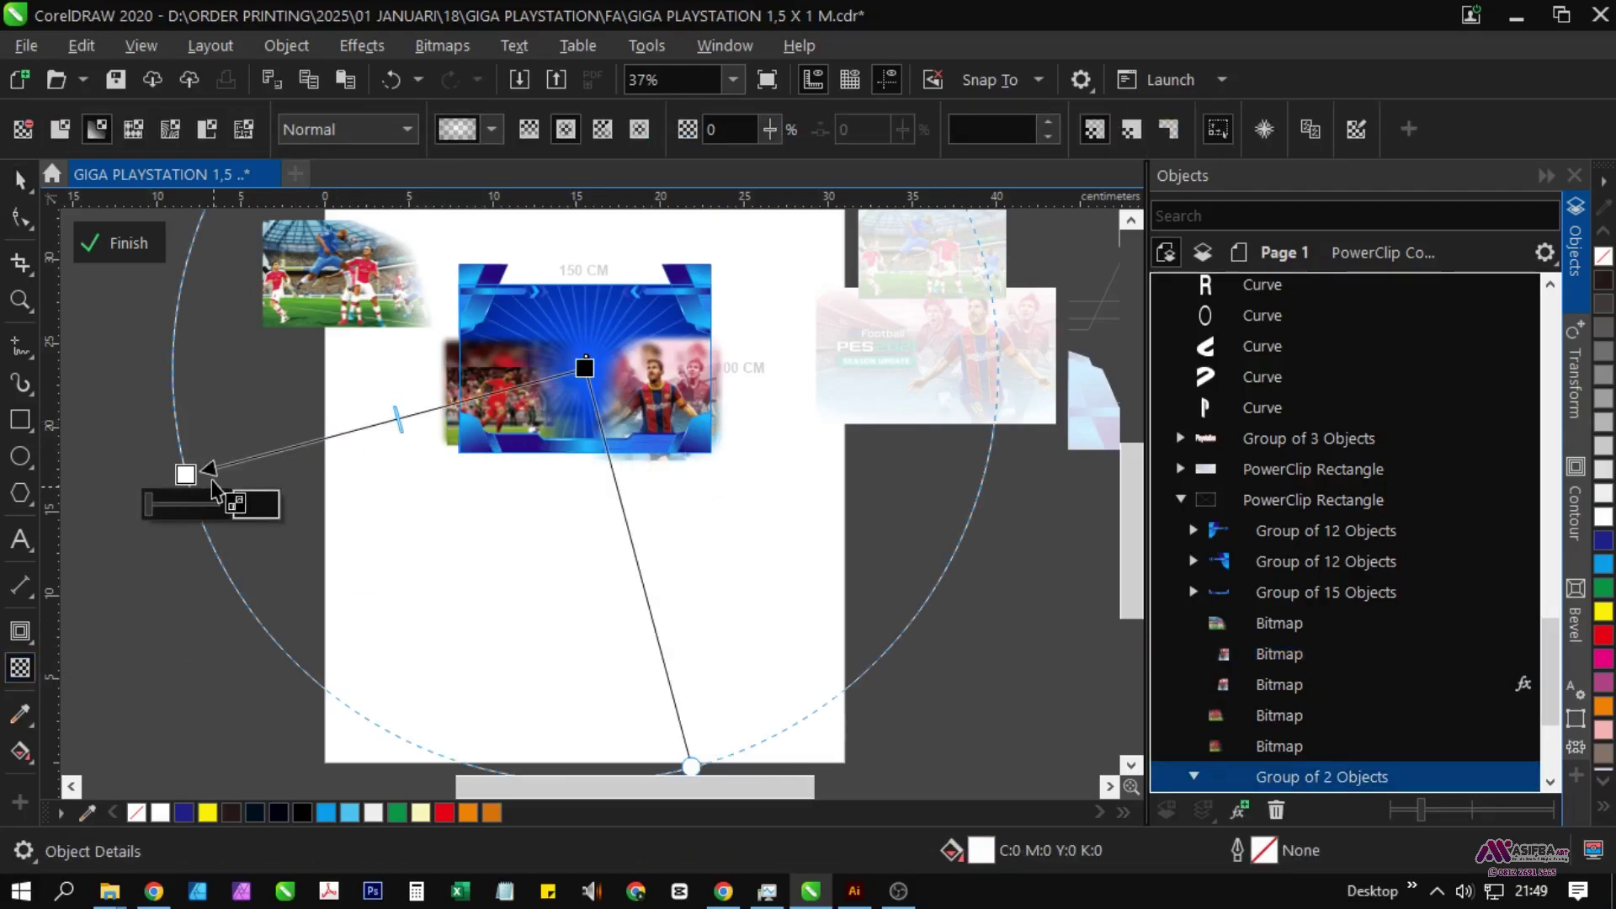
drag(186, 474, 312, 430)
scroll(534, 321, up, 2)
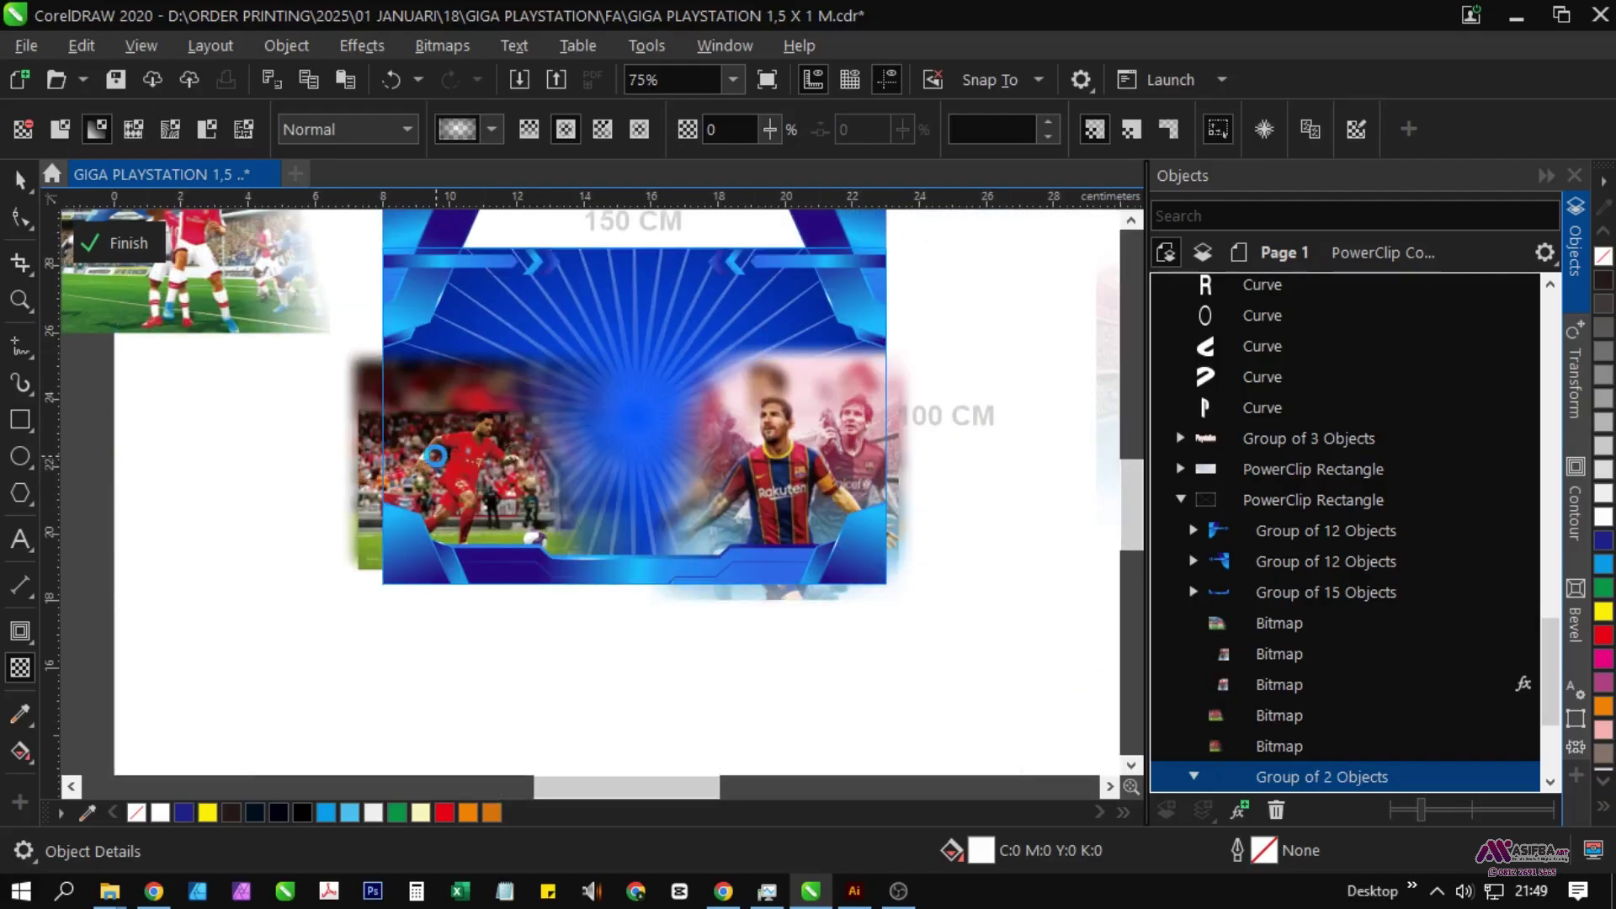
drag(256, 522, 202, 545)
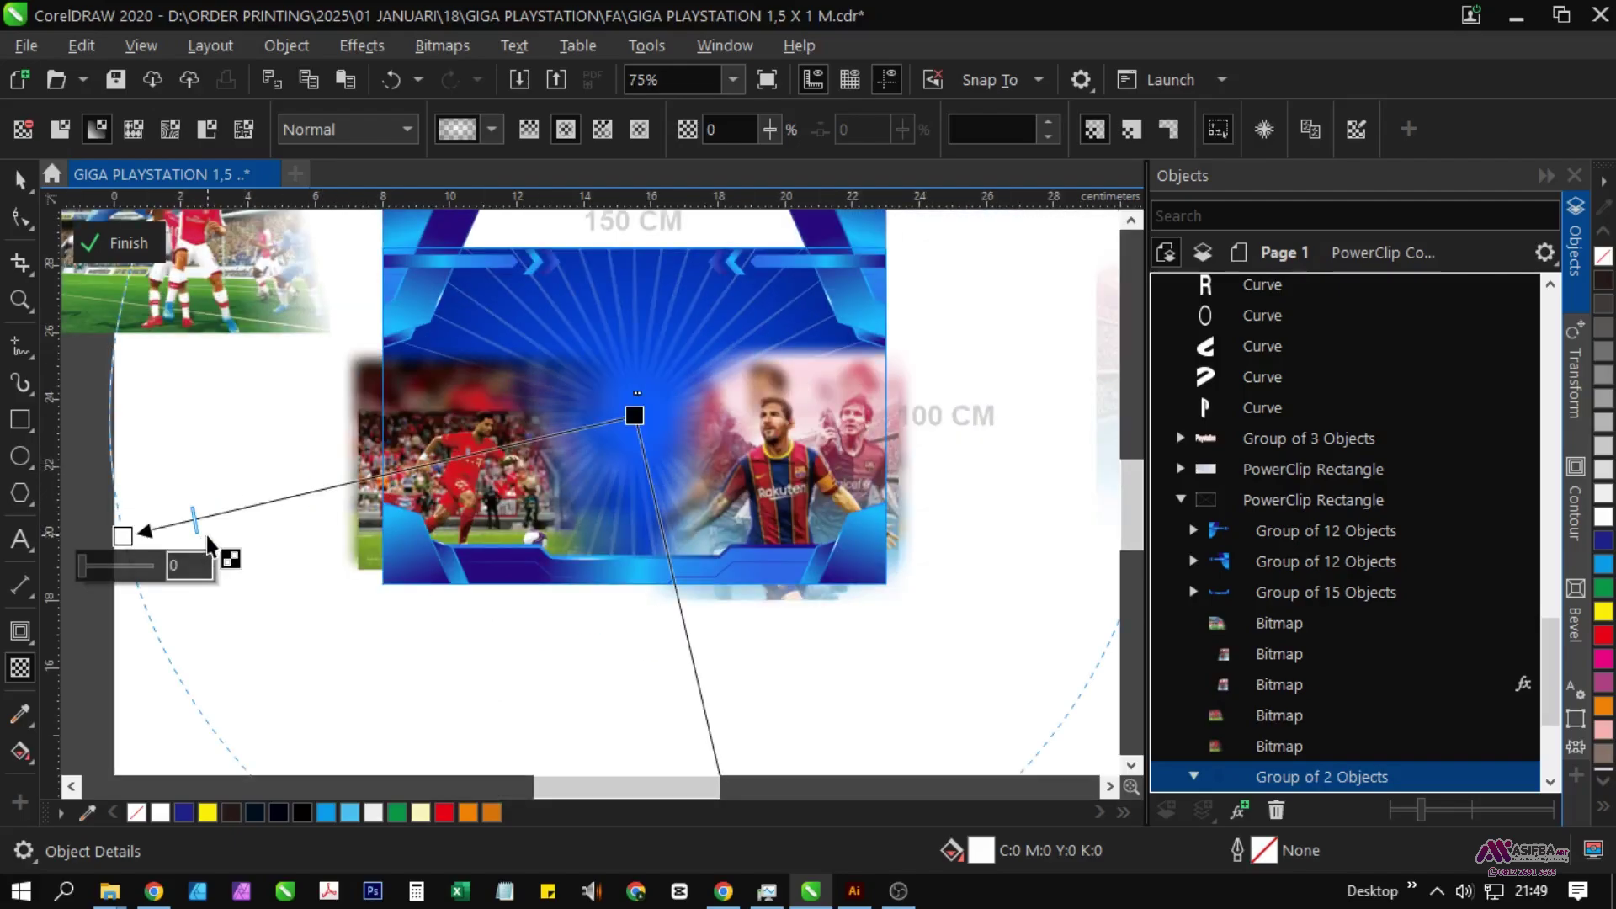
scroll(488, 594, down, 2)
click(119, 243)
scroll(597, 464, up, 2)
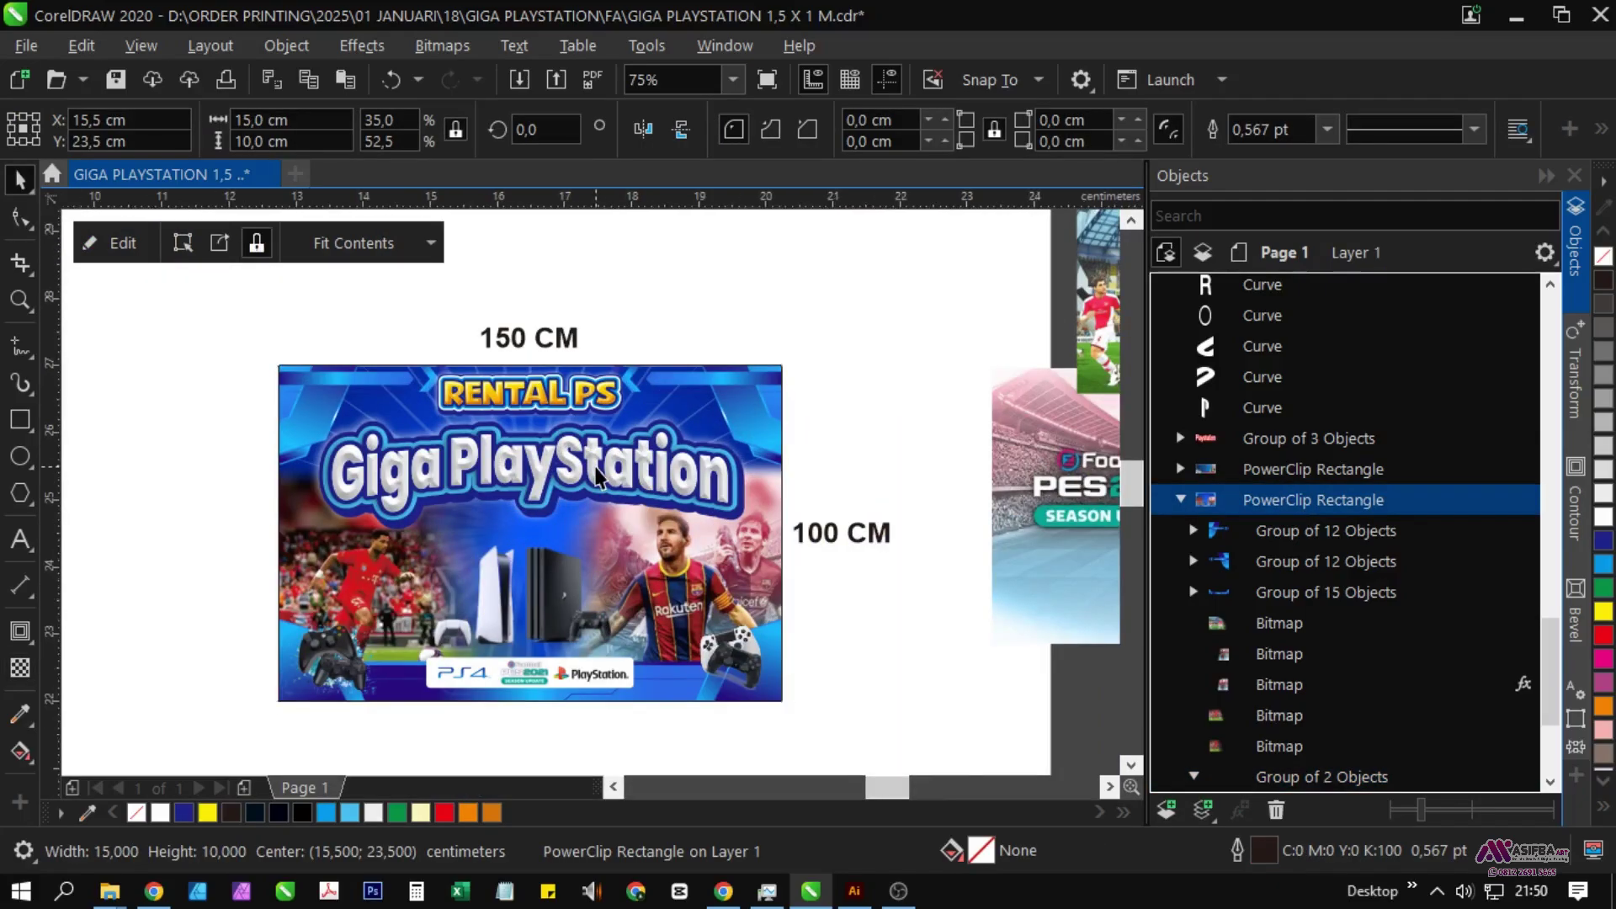
drag(561, 552, 538, 476)
scroll(538, 468, down, 1)
scroll(538, 509, up, 2)
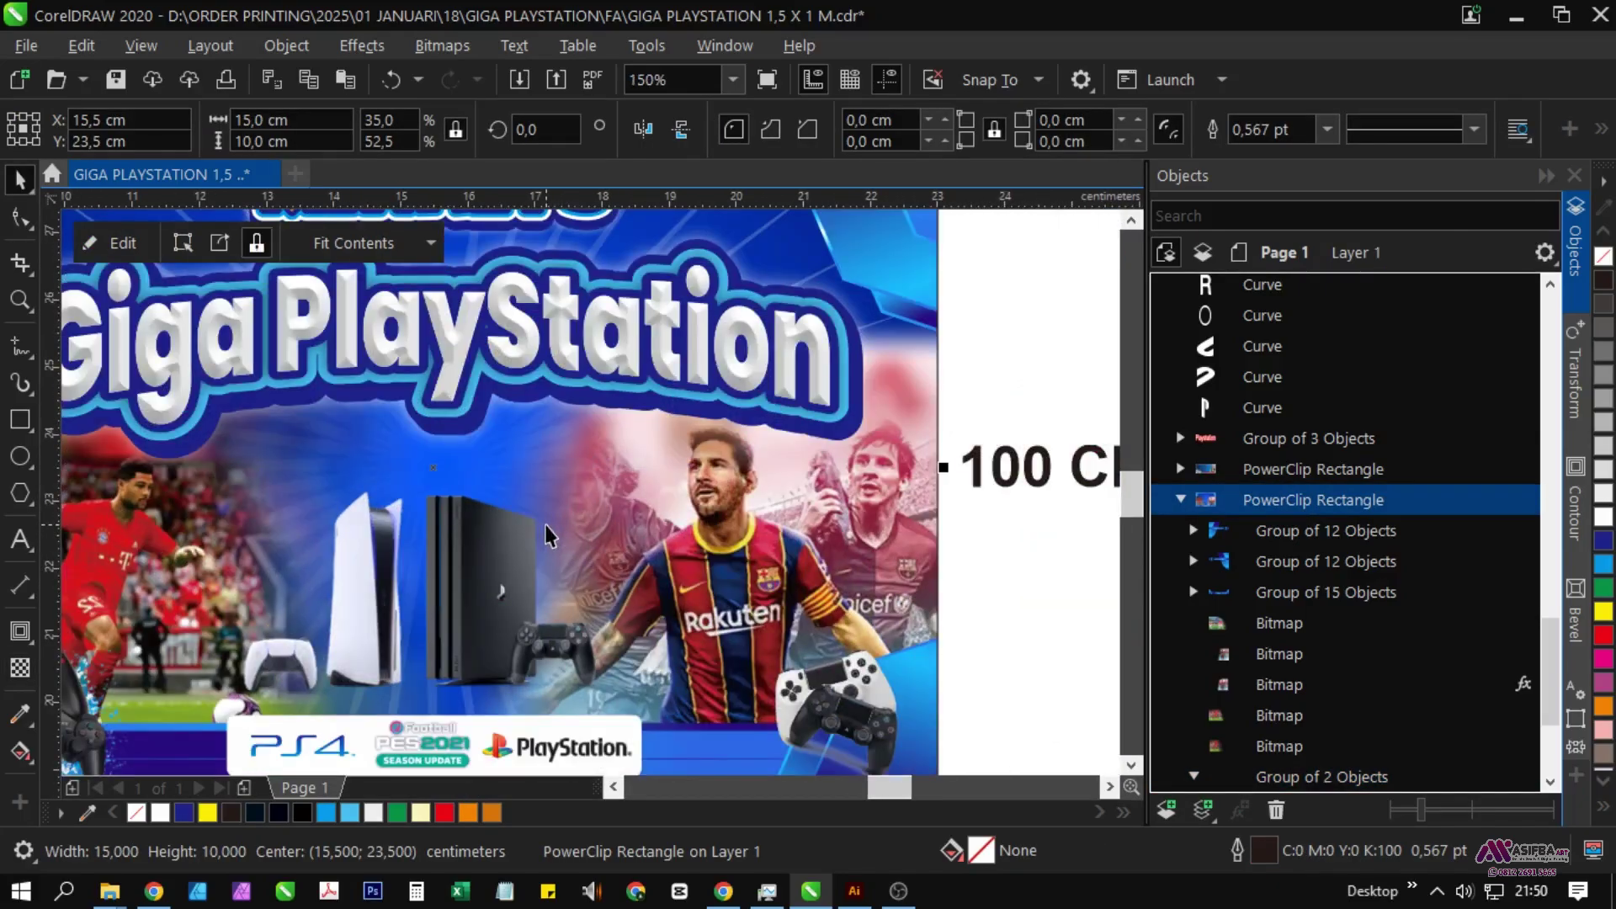
scroll(543, 522, down, 2)
Step: Reopen the banner's PowerClip and widen the starburst group's elliptical transparency a little beyond the background
double_click(350, 571)
click(426, 373)
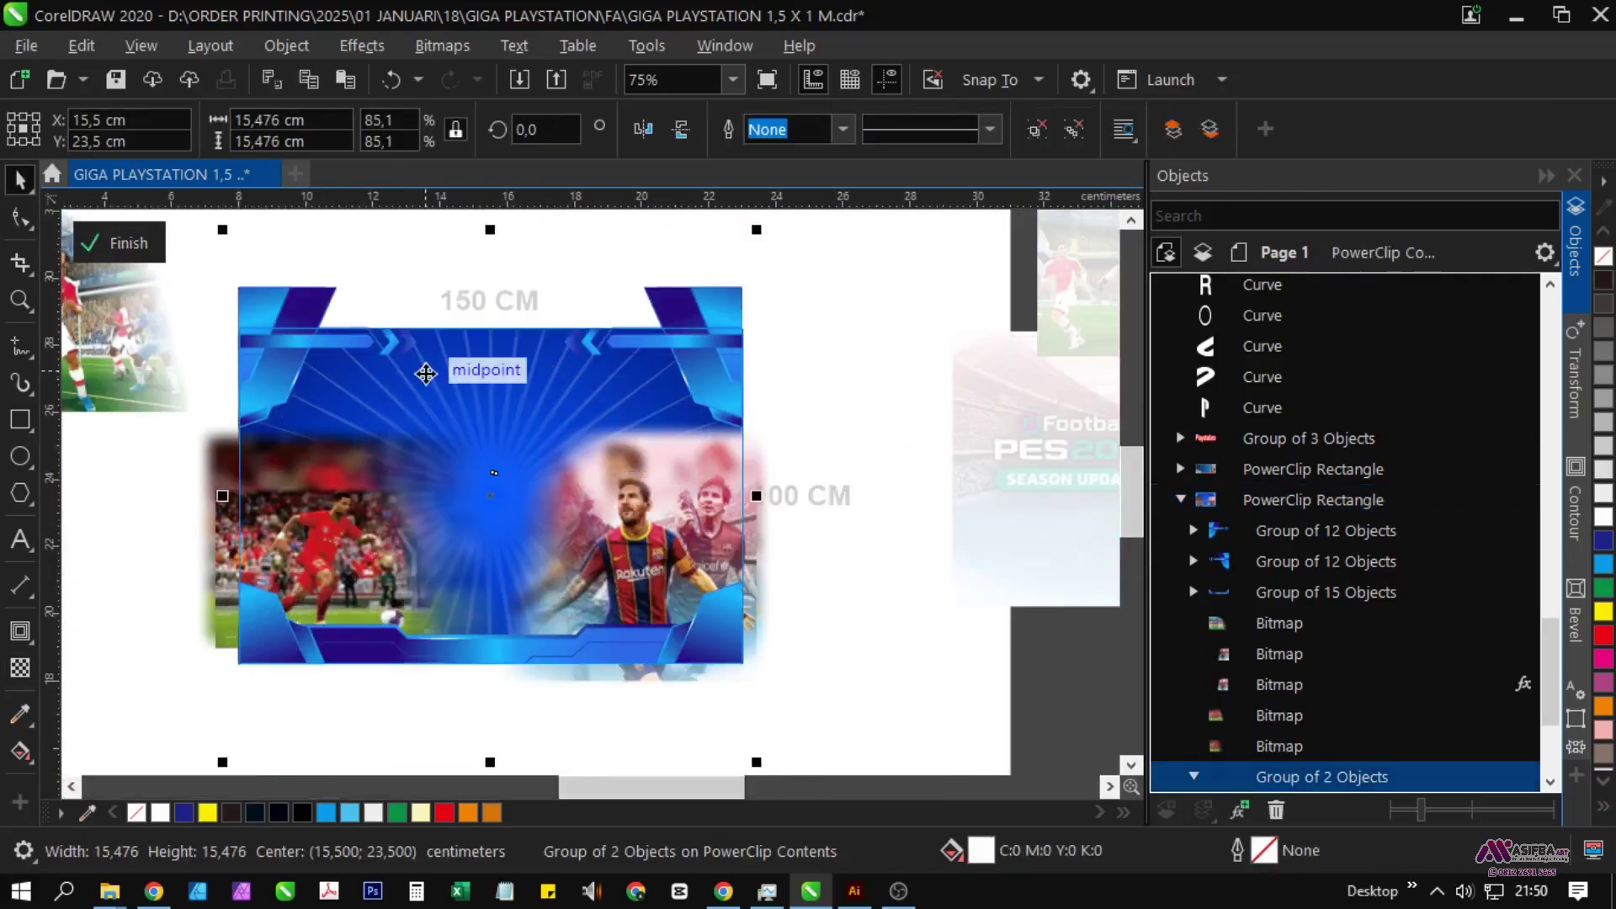
scroll(426, 373, down, 1)
click(22, 670)
key(Escape)
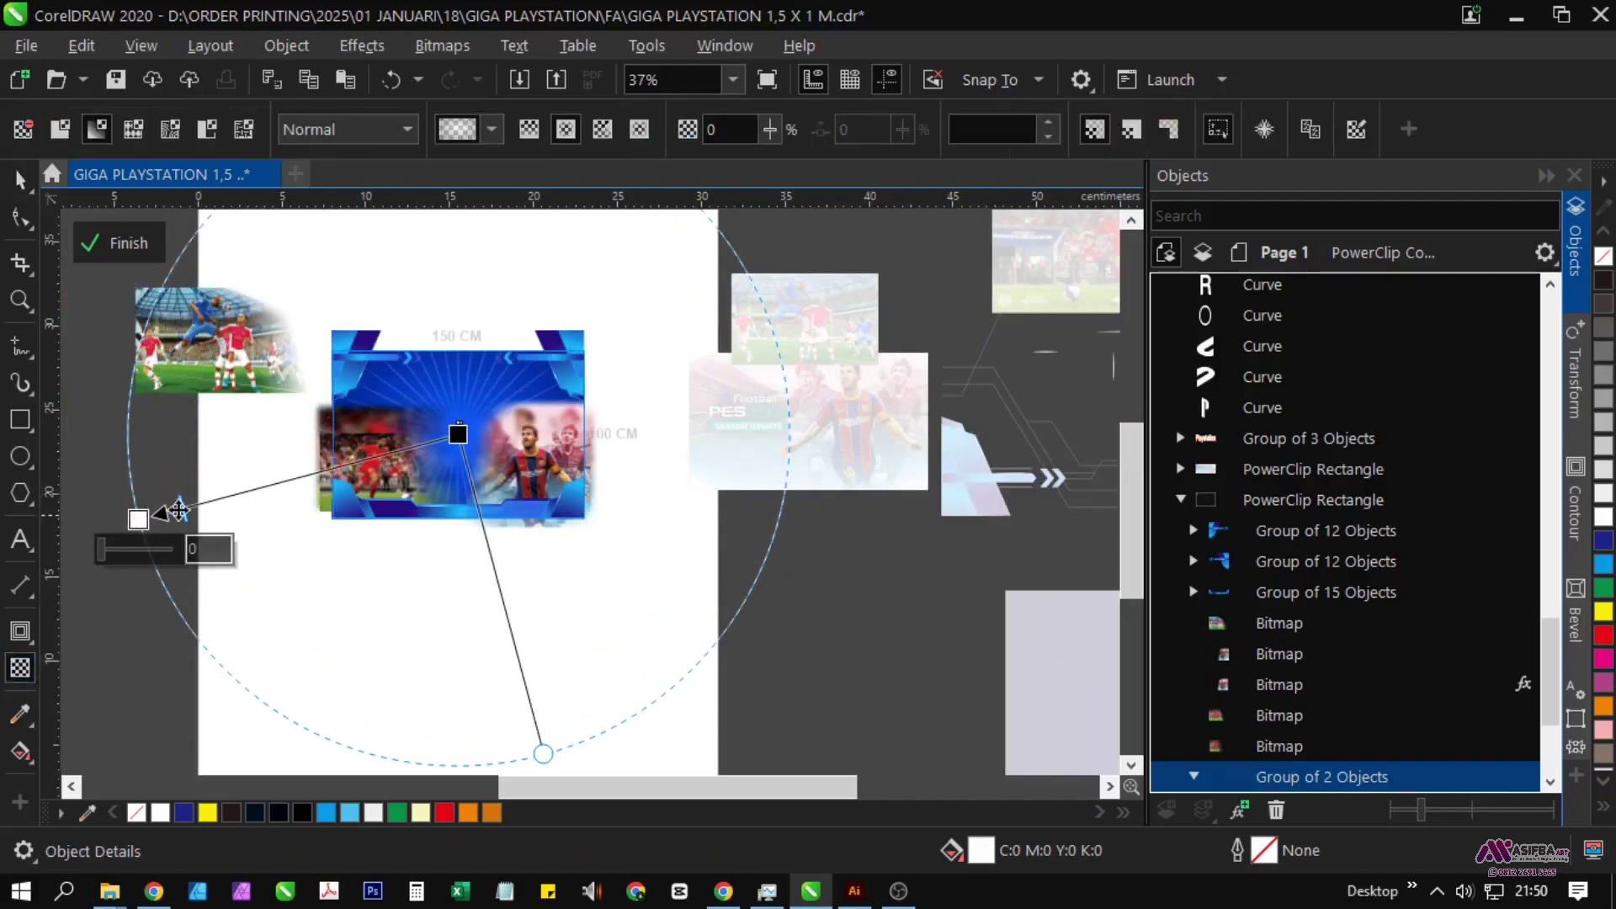
scroll(411, 363, up, 4)
click(519, 413)
scroll(518, 413, down, 4)
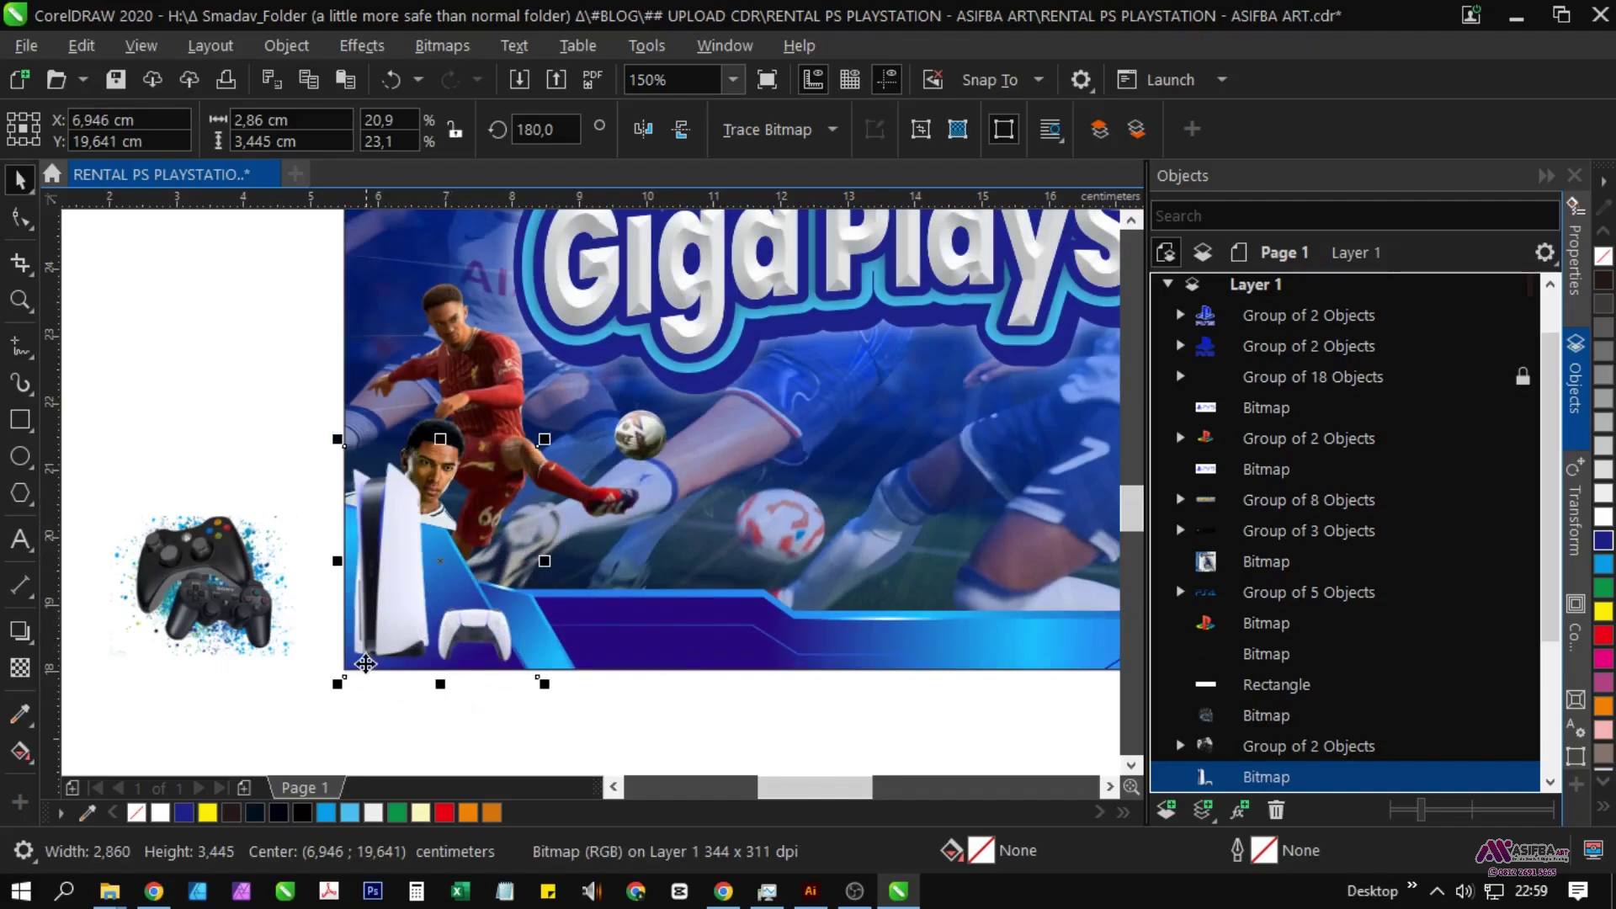
Step: In the wide banner, try moving the white controller out below the artwork and flipping the PS5 console horizontally
scroll(366, 665, down, 1)
click(335, 663)
click(291, 647)
drag(748, 634, 711, 626)
click(805, 612)
drag(961, 617, 382, 726)
scroll(485, 640, up, 2)
scroll(359, 620, down, 1)
click(738, 618)
click(283, 606)
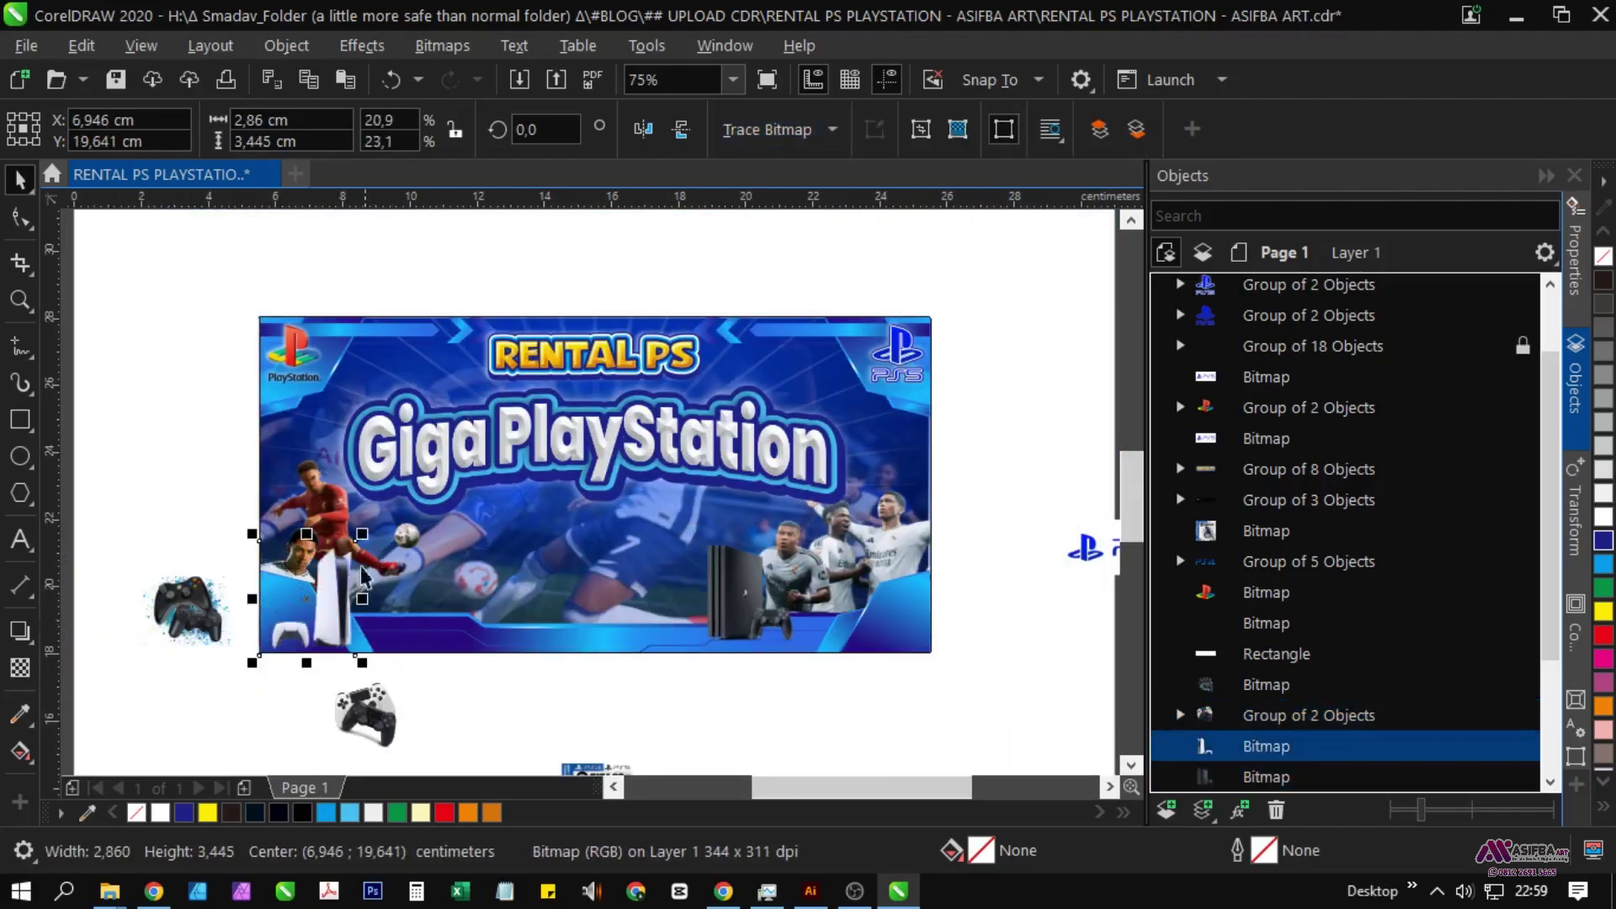
Step: Try moving the black PS4 console into the banner's lower-right corner, in front of the white-shirted players
scroll(363, 576, up, 1)
drag(363, 577, 288, 523)
scroll(288, 539, down, 1)
mouse_move(666, 564)
mouse_down()
mouse_move(393, 574)
mouse_move(584, 552)
mouse_move(679, 567)
mouse_up()
click(396, 574)
scroll(436, 576, up, 1)
scroll(701, 557, down, 1)
click(673, 622)
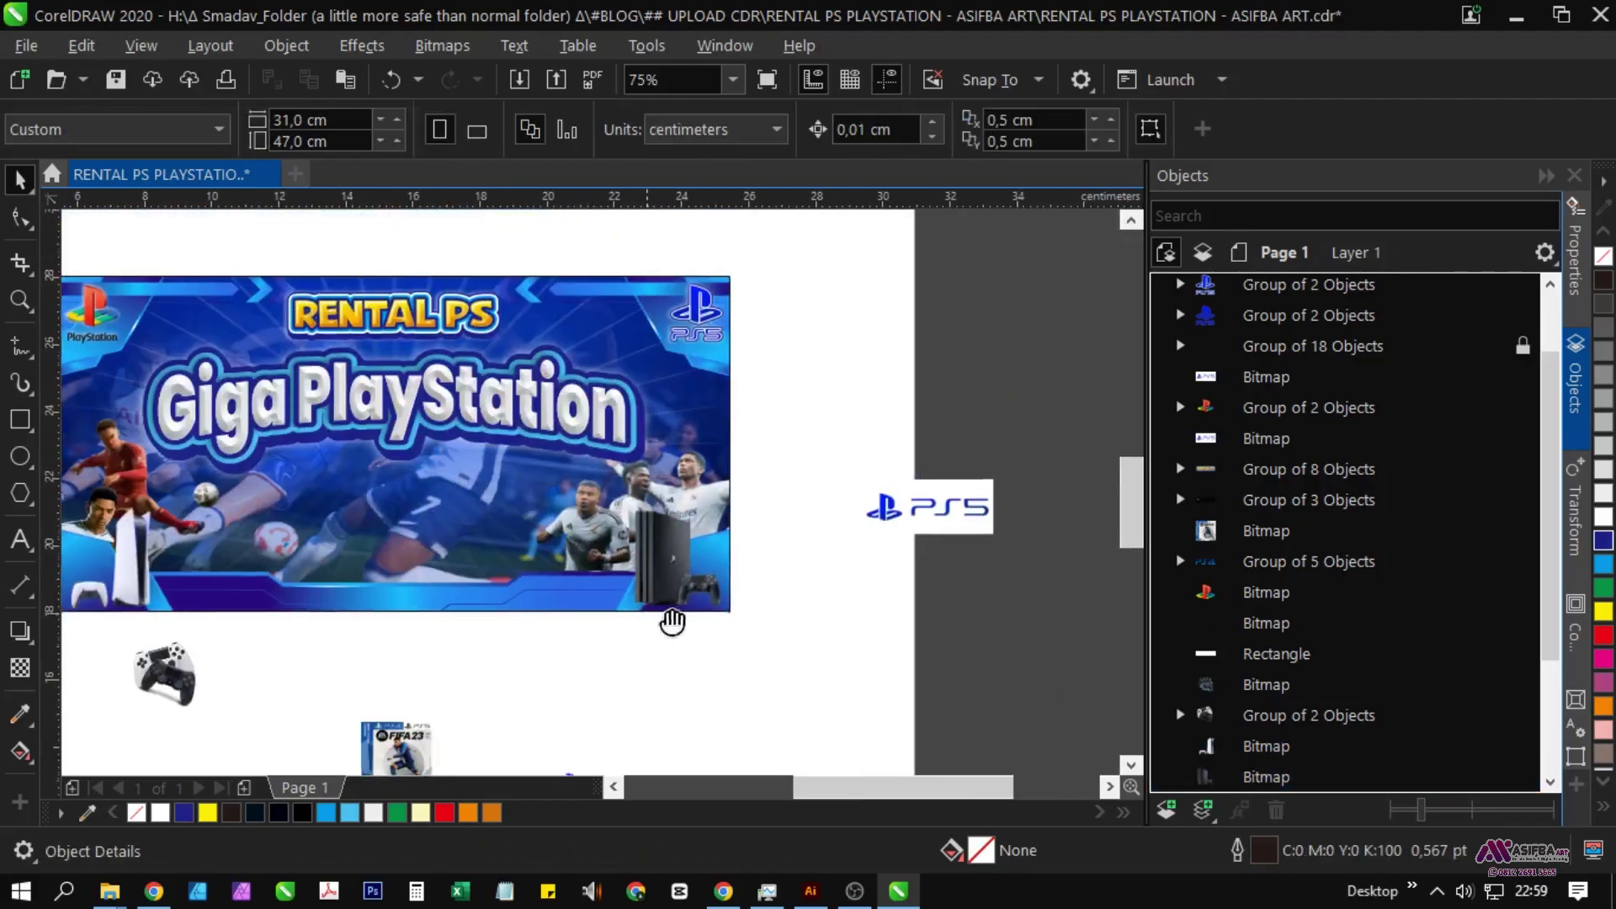
Step: Try placing the white controller beside the PS5 console at the banner's lower-left
click(228, 670)
scroll(227, 669, up, 2)
drag(363, 727, 397, 543)
scroll(397, 543, down, 1)
scroll(404, 522, up, 1)
mouse_move(394, 609)
mouse_down()
mouse_move(407, 573)
mouse_move(387, 613)
mouse_up()
scroll(385, 602, down, 1)
scroll(378, 581, up, 1)
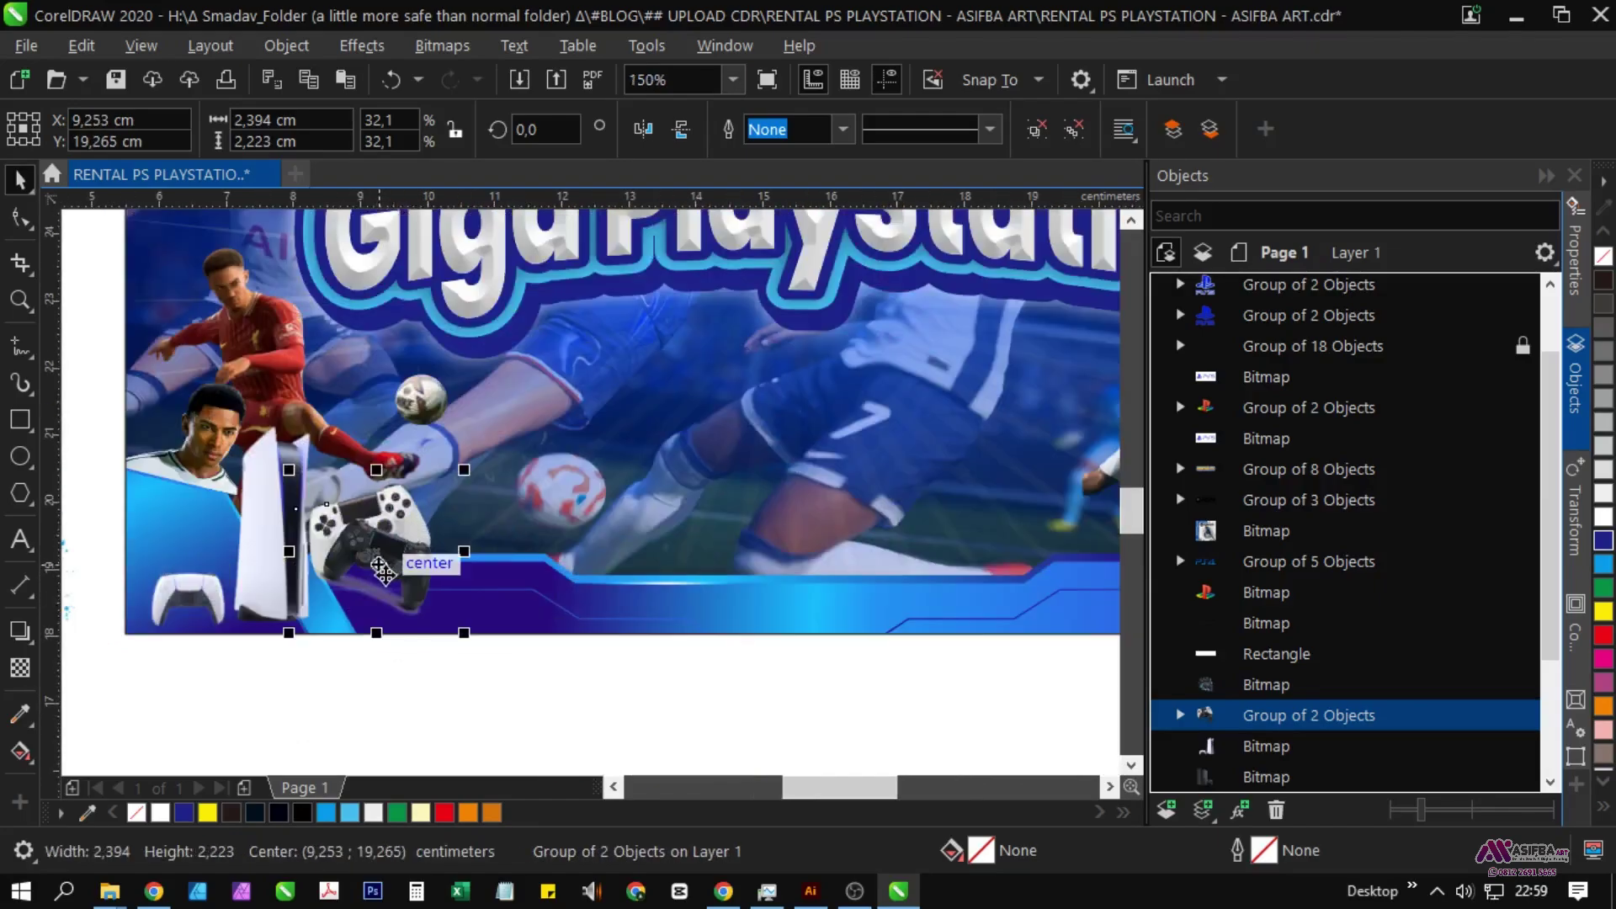
Step: Try placing the splattered black controller beside the PS4 console at the banner's lower-right
scroll(383, 568, down, 2)
click(141, 546)
drag(141, 546, 798, 574)
scroll(837, 530, up, 2)
scroll(760, 566, down, 2)
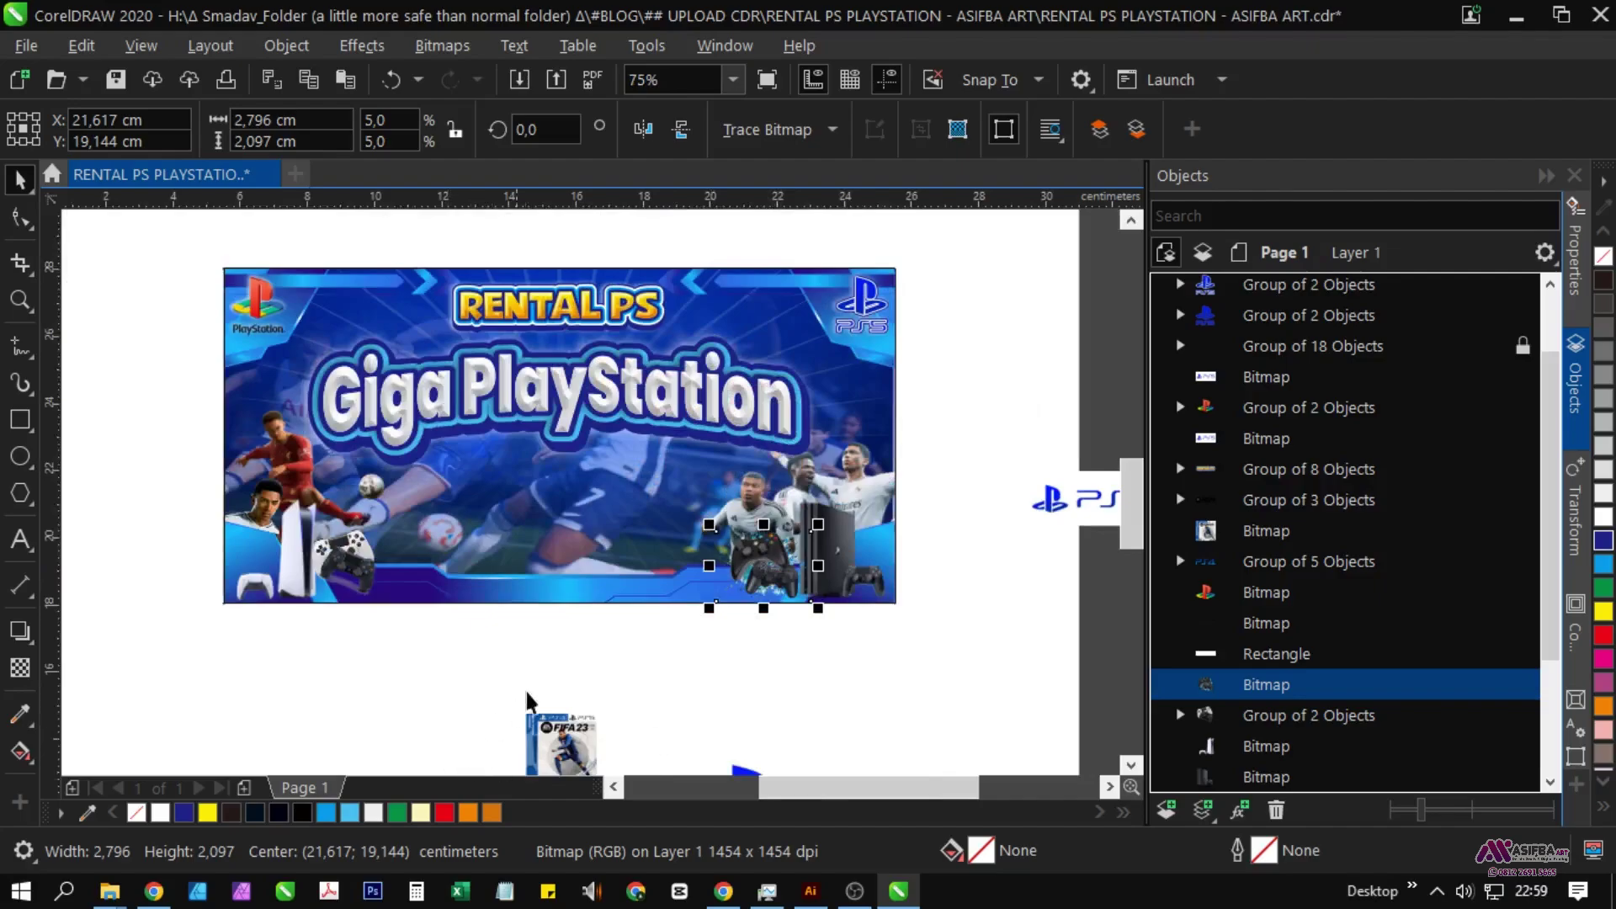
Step: Undo the trial rearrangement of the consoles and controllers back to their original layout
key(ctrl+z)
key(ctrl+z)
key(ctrl+z)
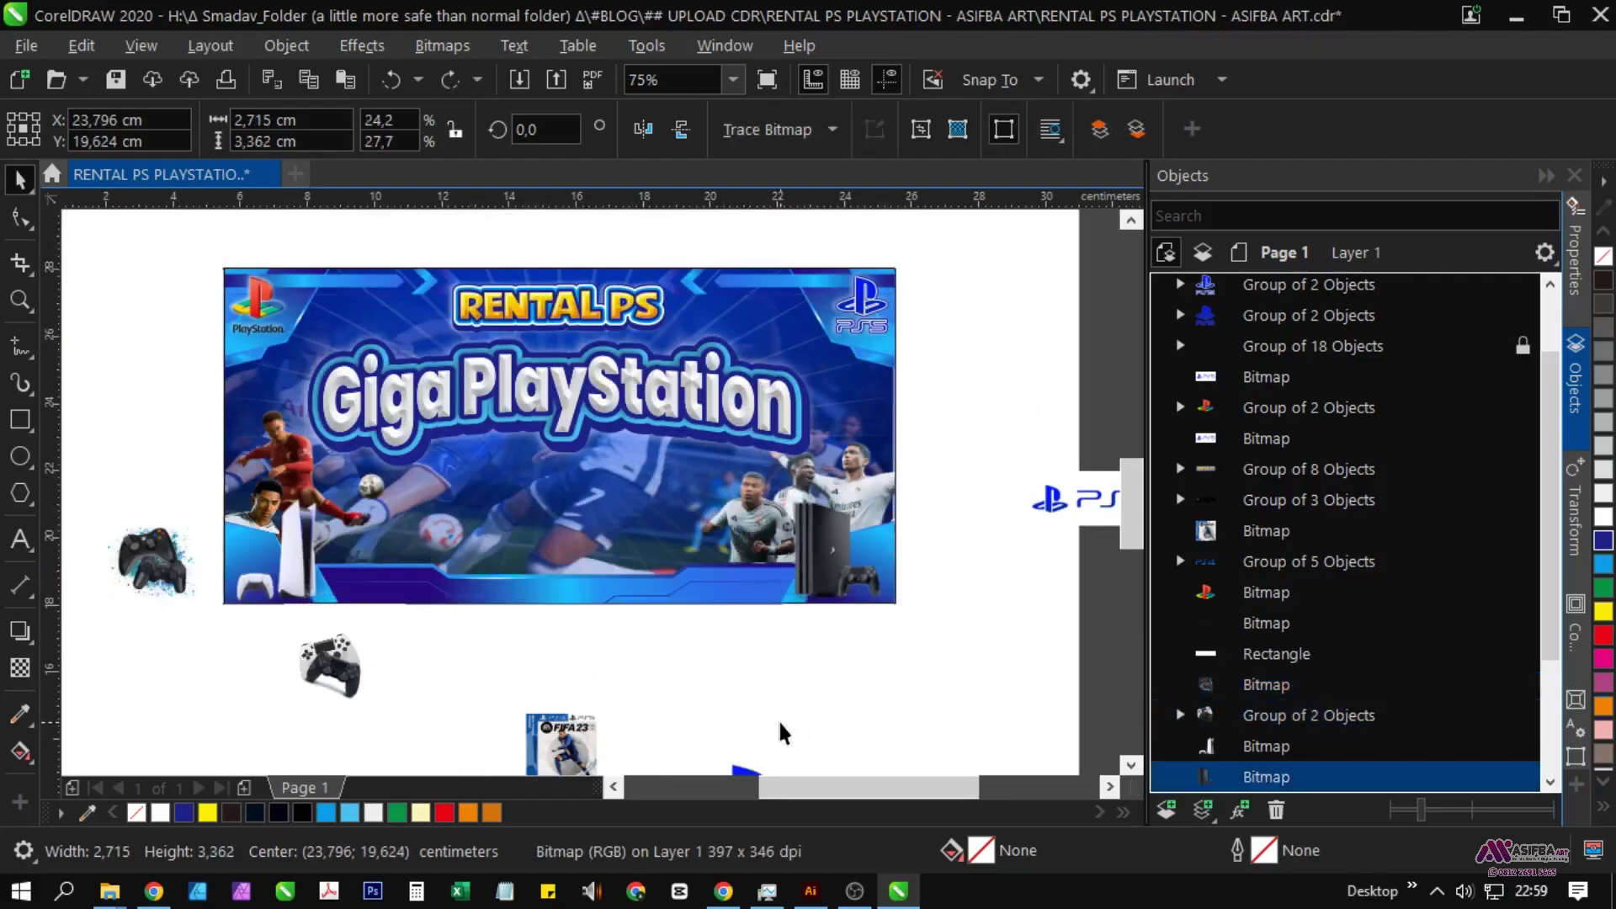
key(ctrl+z)
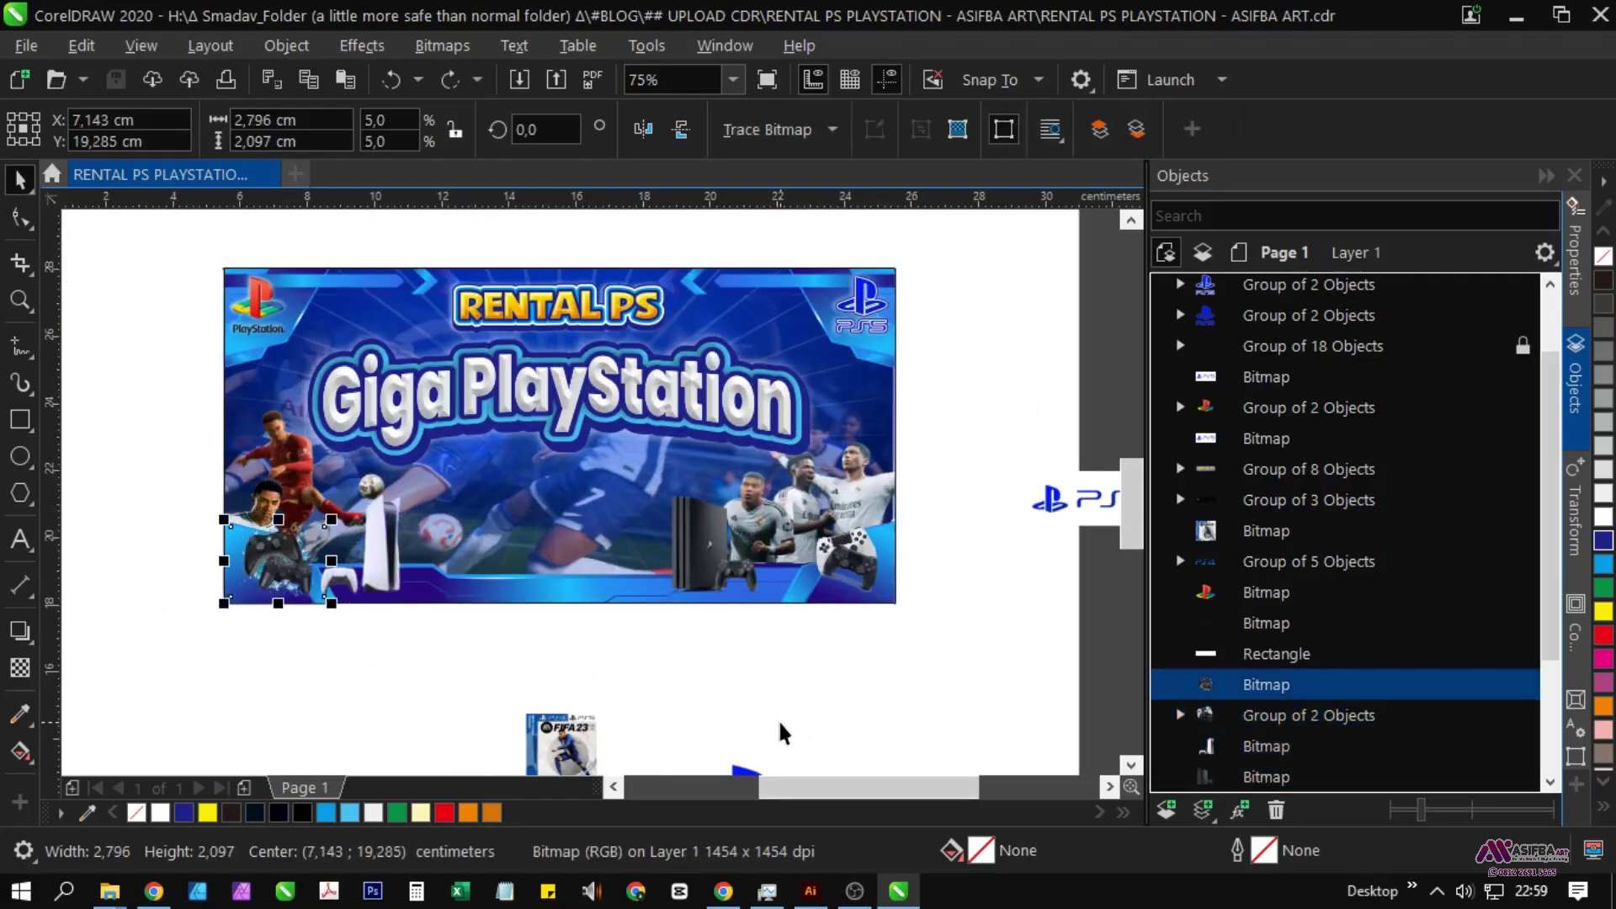
Step: Nudge the PS4 console to about X 20.04, Y 19.66 cm and the PS5 console to about X 9.64, Y 19.82 cm
click(781, 732)
drag(772, 609, 780, 665)
scroll(712, 678, up, 1)
drag(711, 593, 704, 597)
drag(659, 622, 740, 630)
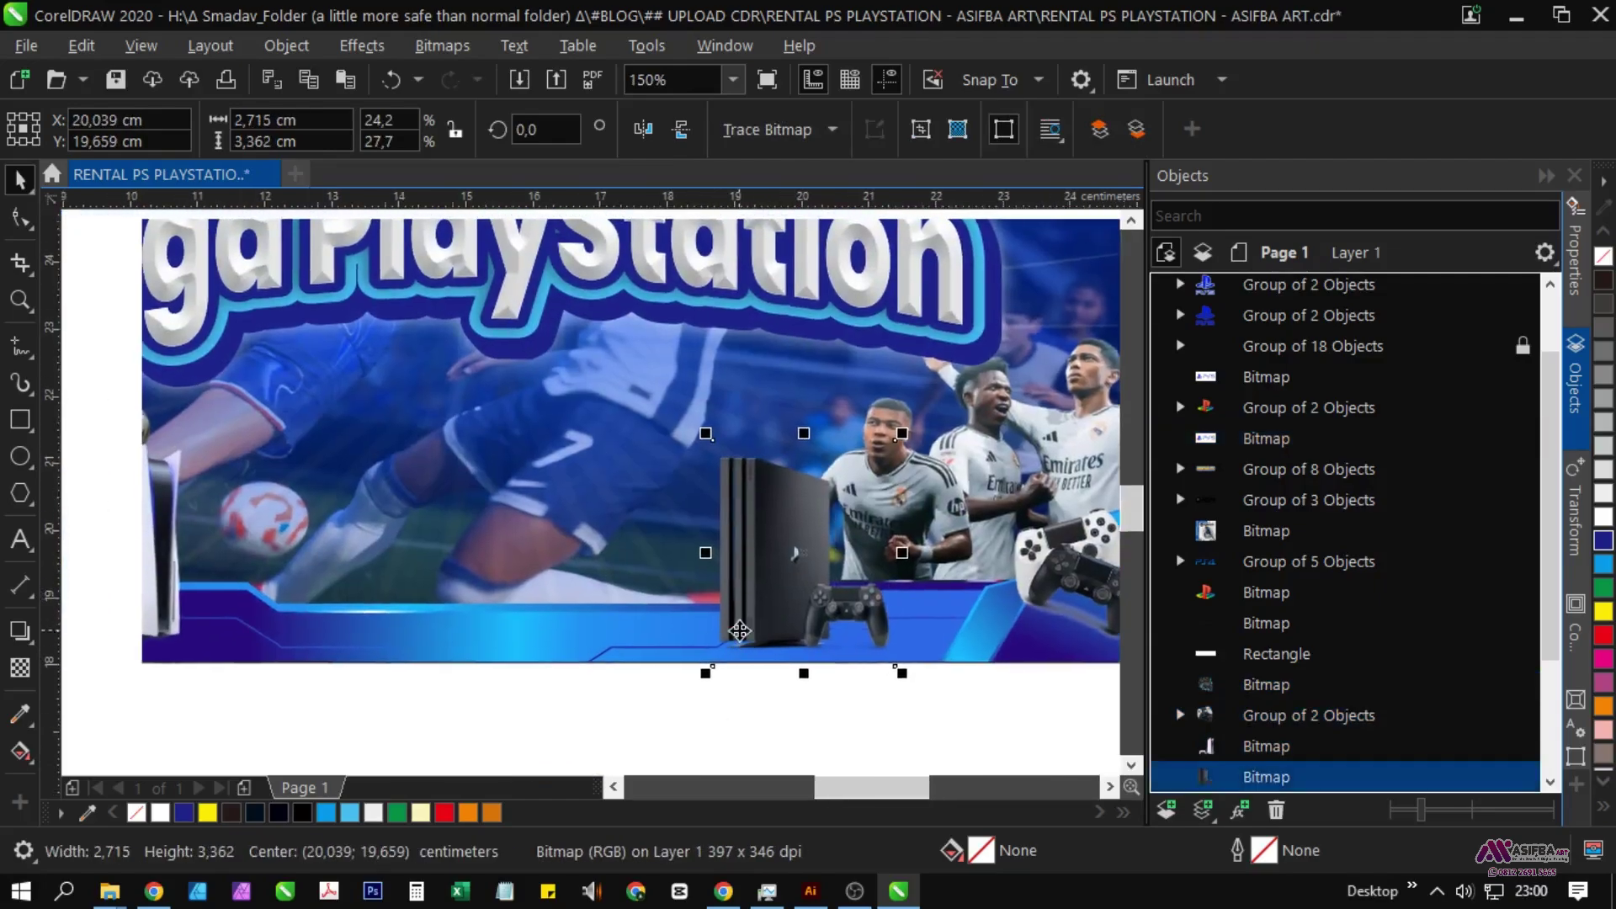
drag(321, 641, 394, 649)
drag(215, 583, 231, 596)
scroll(231, 597, down, 1)
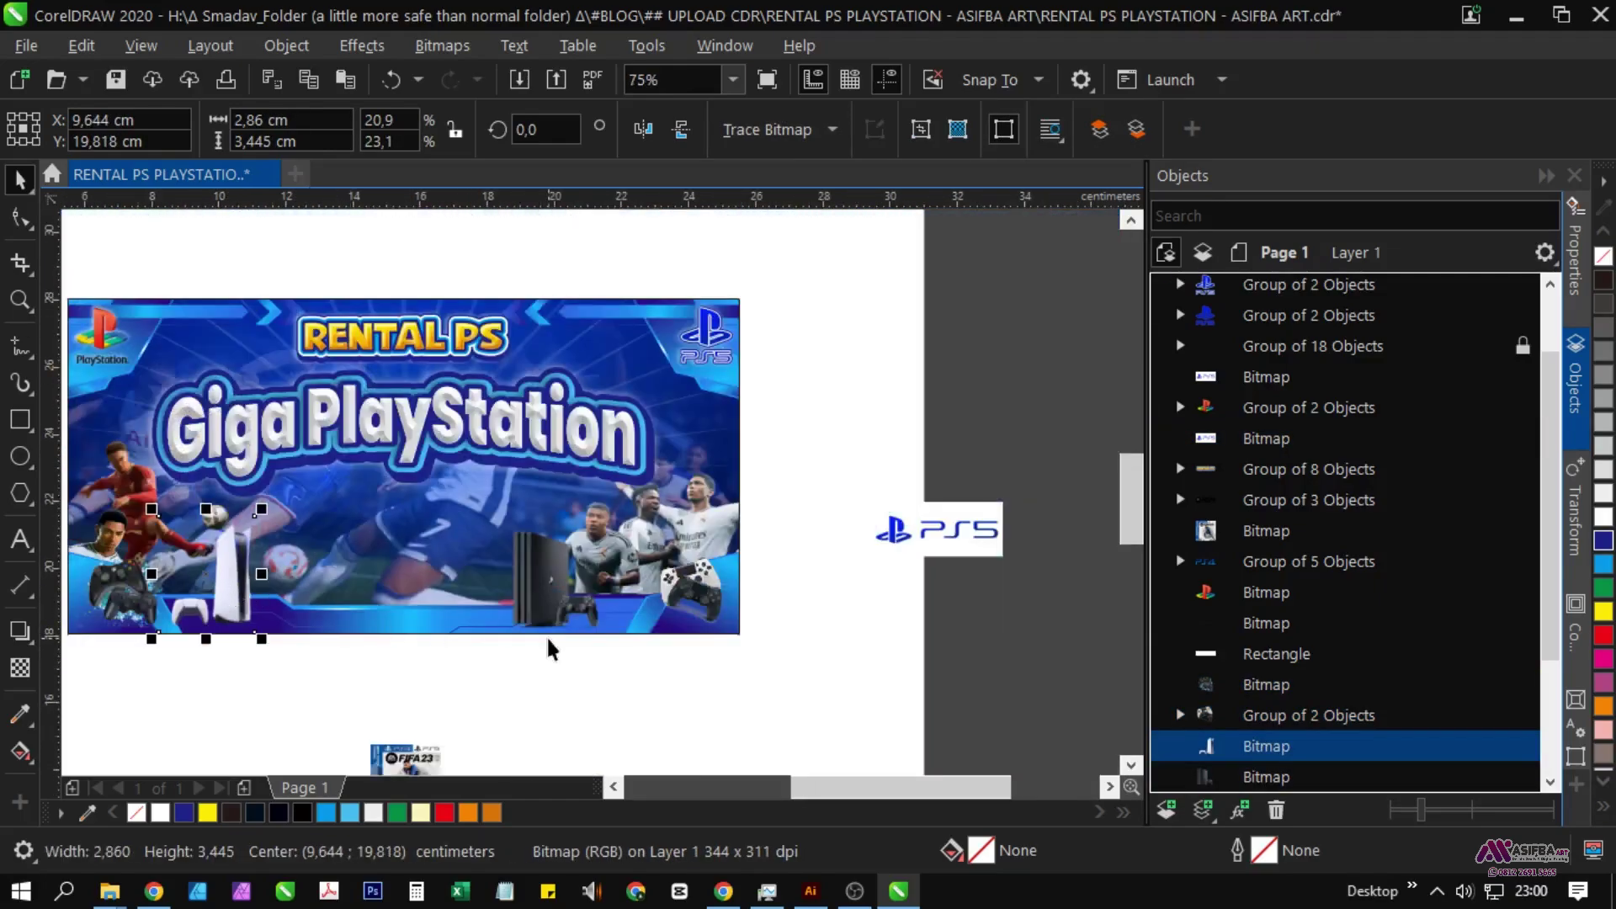
Step: Place both consoles inside the banner's PowerClip and delete the stray horizontal guideline
click(546, 598)
right_click(239, 600)
click(405, 494)
click(412, 726)
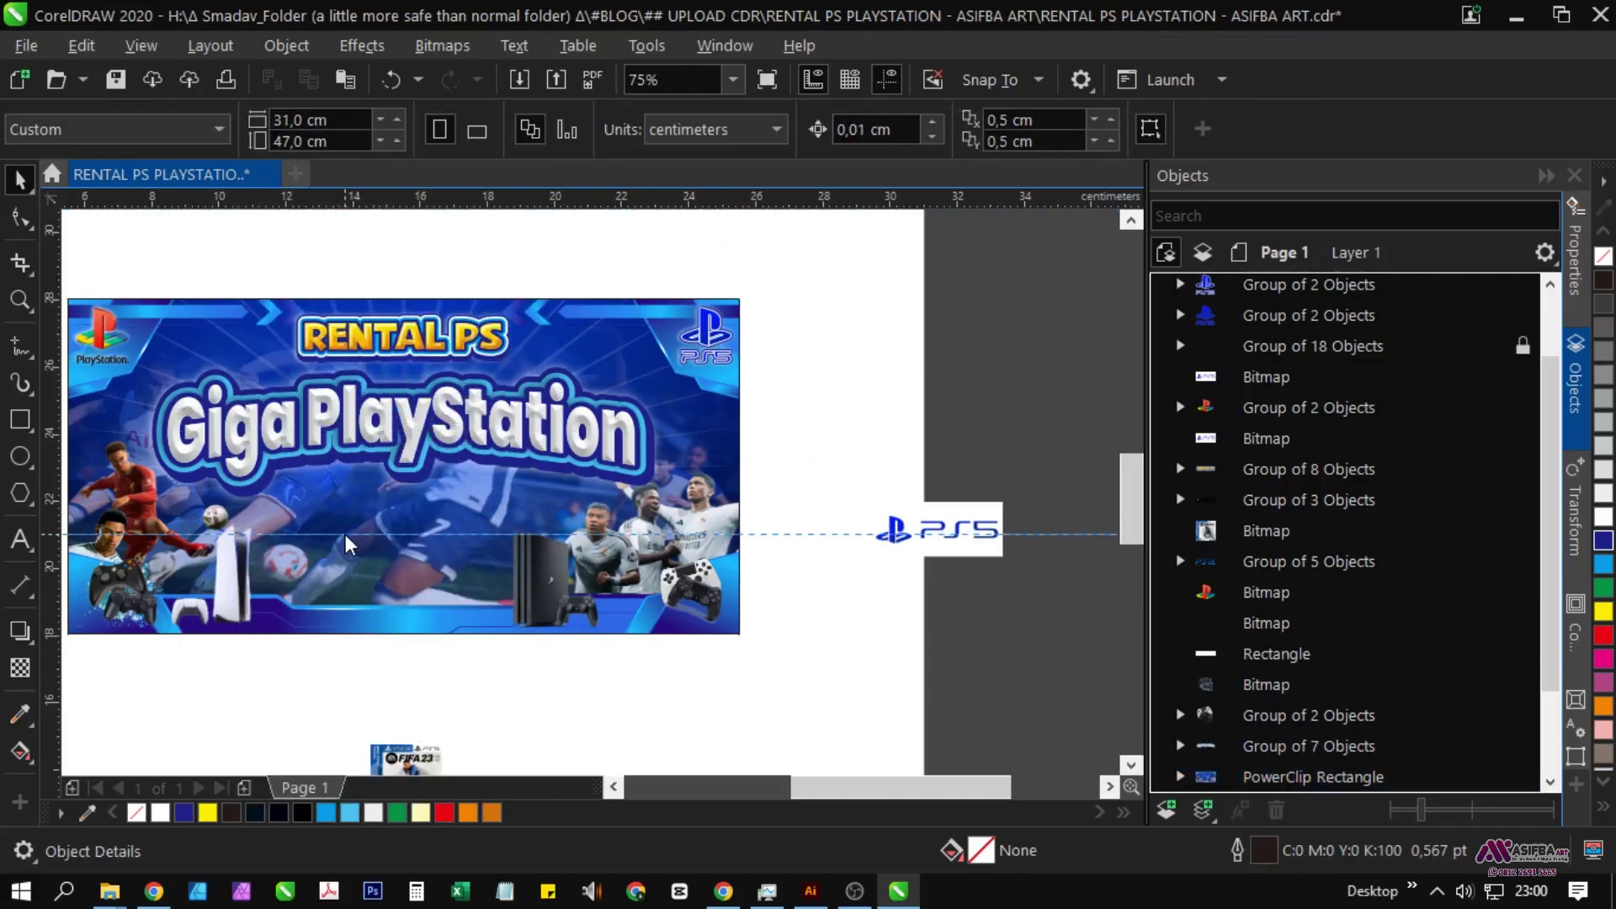
click(341, 526)
key(Delete)
drag(329, 703, 378, 688)
Step: Inside the PowerClip, shift the PS4 console to about X 20.18 cm and the PS5 console to about X 10.32 cm
double_click(382, 567)
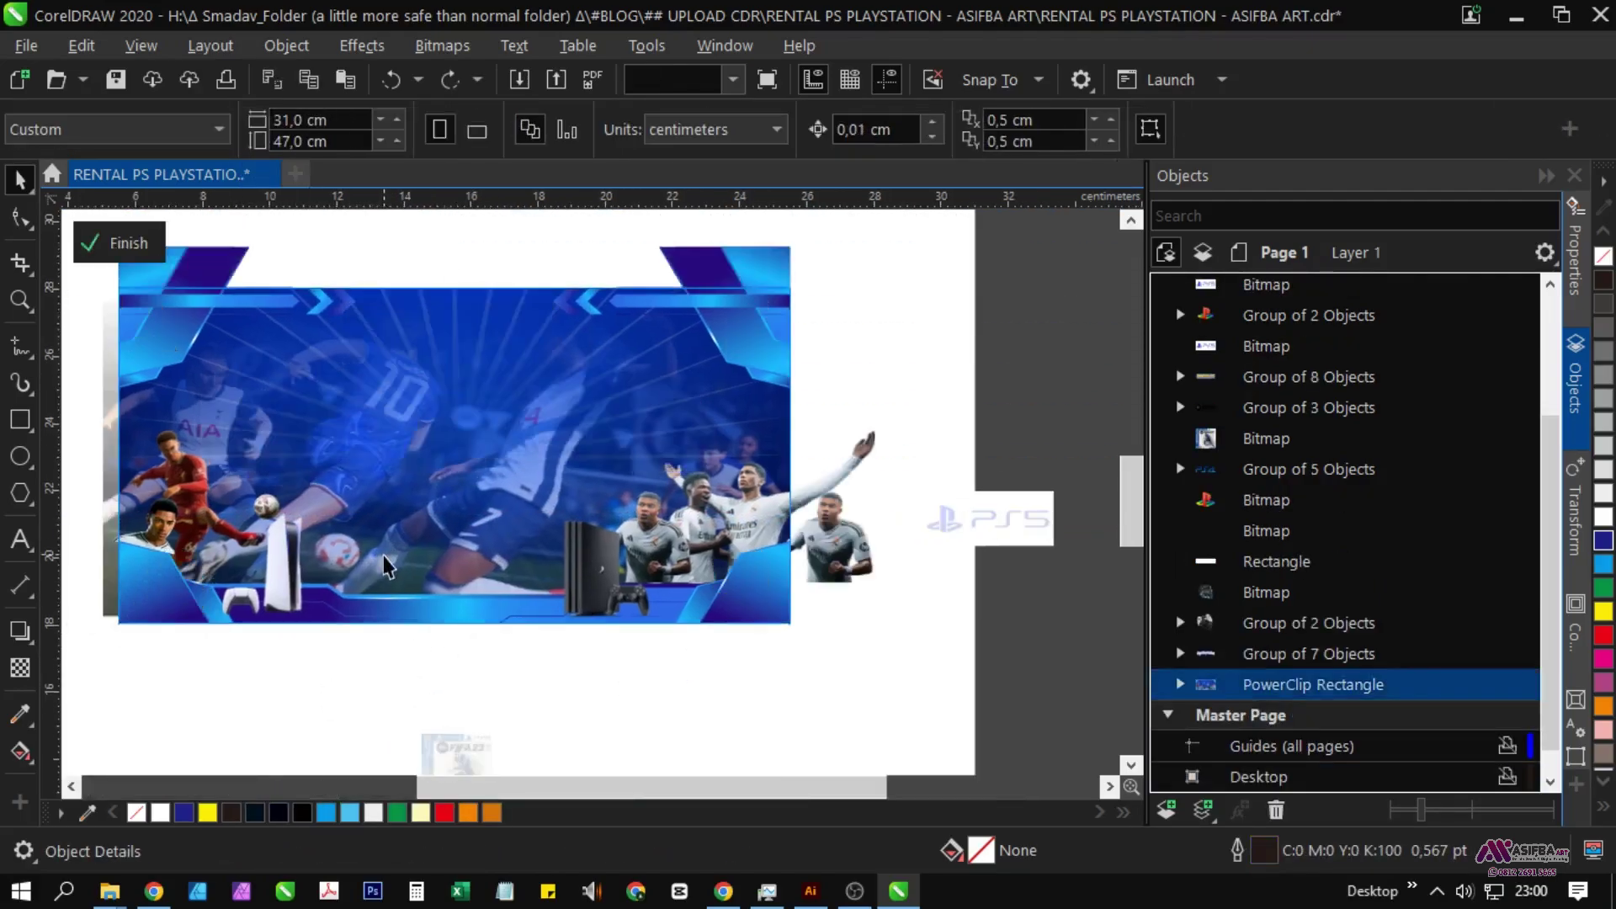
scroll(632, 606, up, 2)
drag(541, 576, 560, 577)
scroll(560, 576, down, 1)
drag(447, 614, 1015, 623)
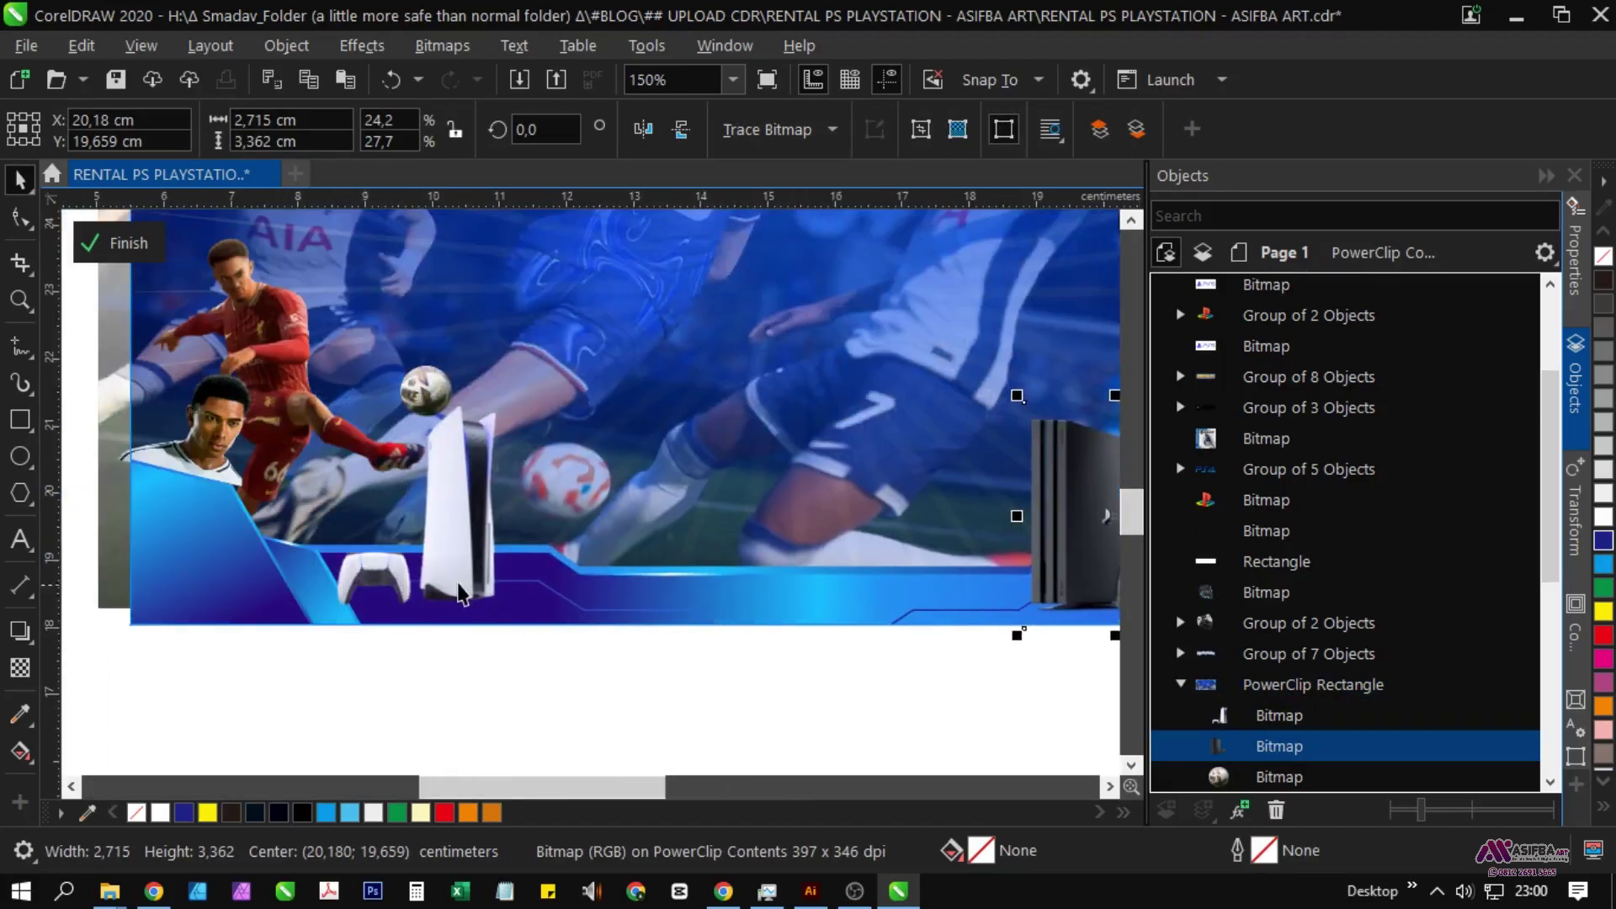
click(461, 582)
scroll(465, 581, up, 1)
drag(466, 577, 540, 583)
scroll(540, 583, down, 2)
scroll(412, 578, up, 2)
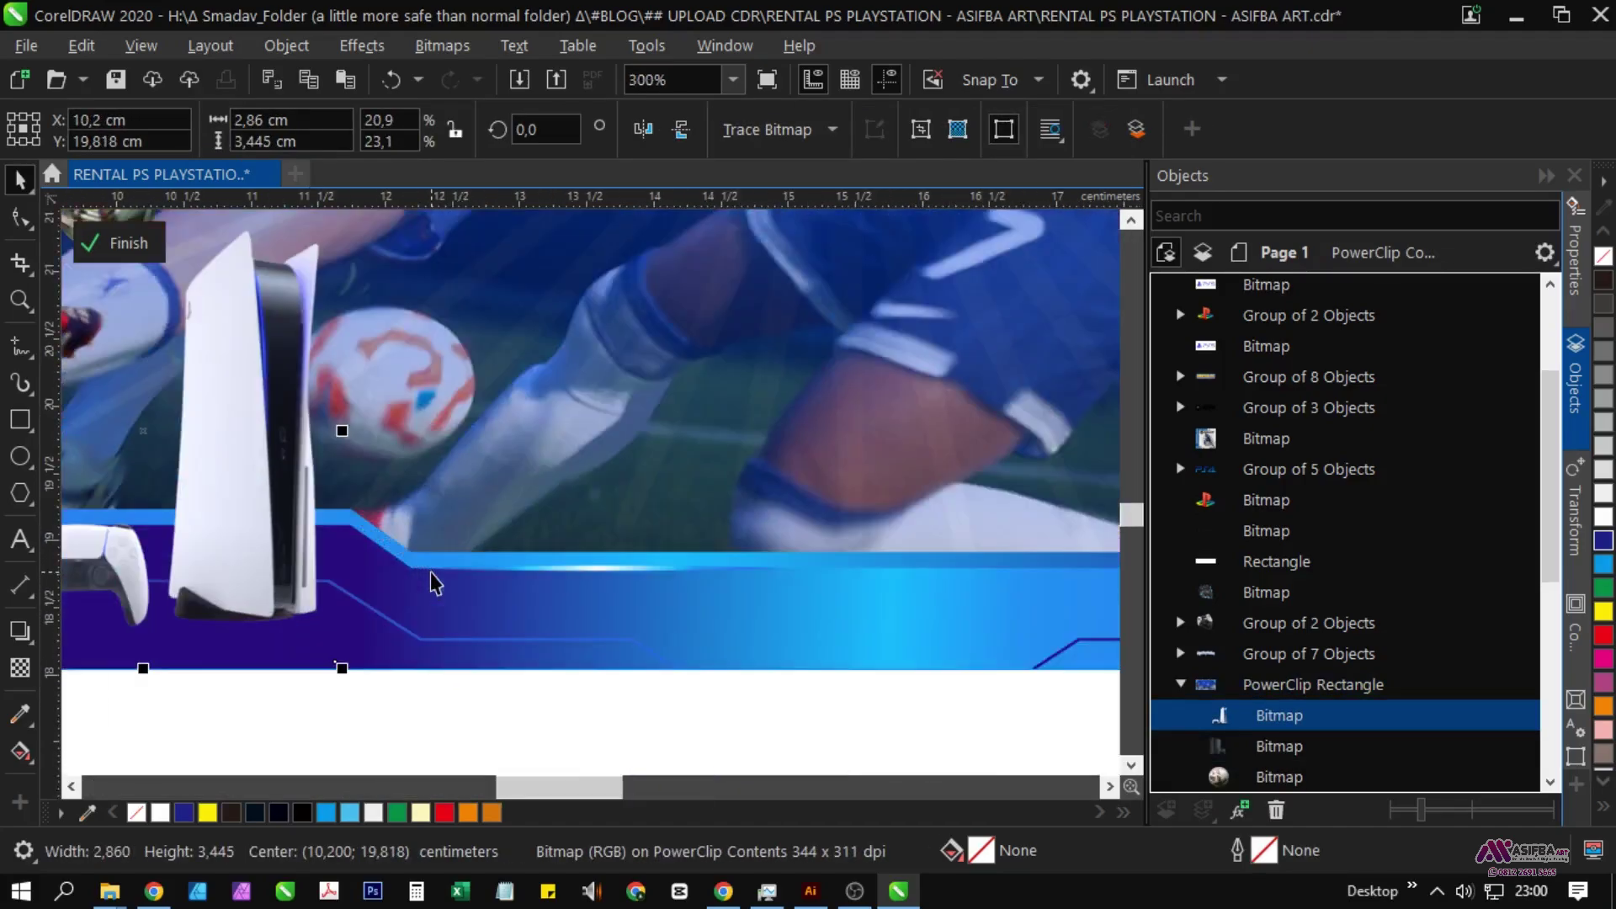
drag(346, 562, 356, 562)
Step: Slightly enlarge the red-kit player at the banner's lower-left toward the upper right
click(302, 487)
scroll(219, 495, down, 2)
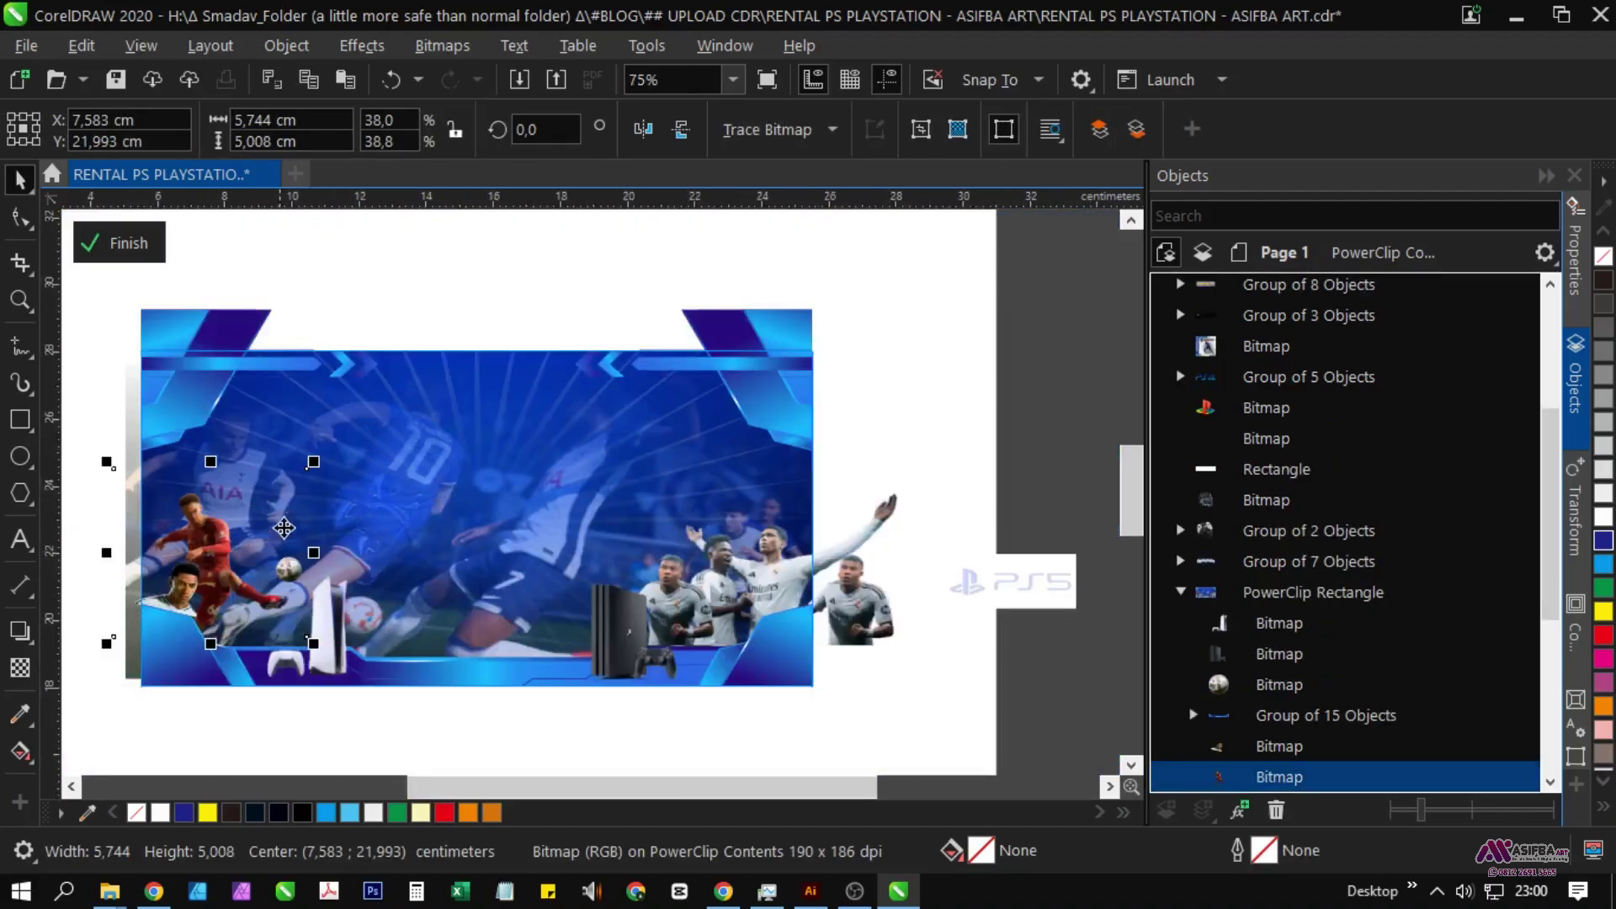
drag(307, 469, 324, 458)
drag(338, 535, 348, 474)
key(Escape)
Step: Try moving the football up and to the right, away from the red-kit player's foot
scroll(312, 494, up, 2)
click(289, 529)
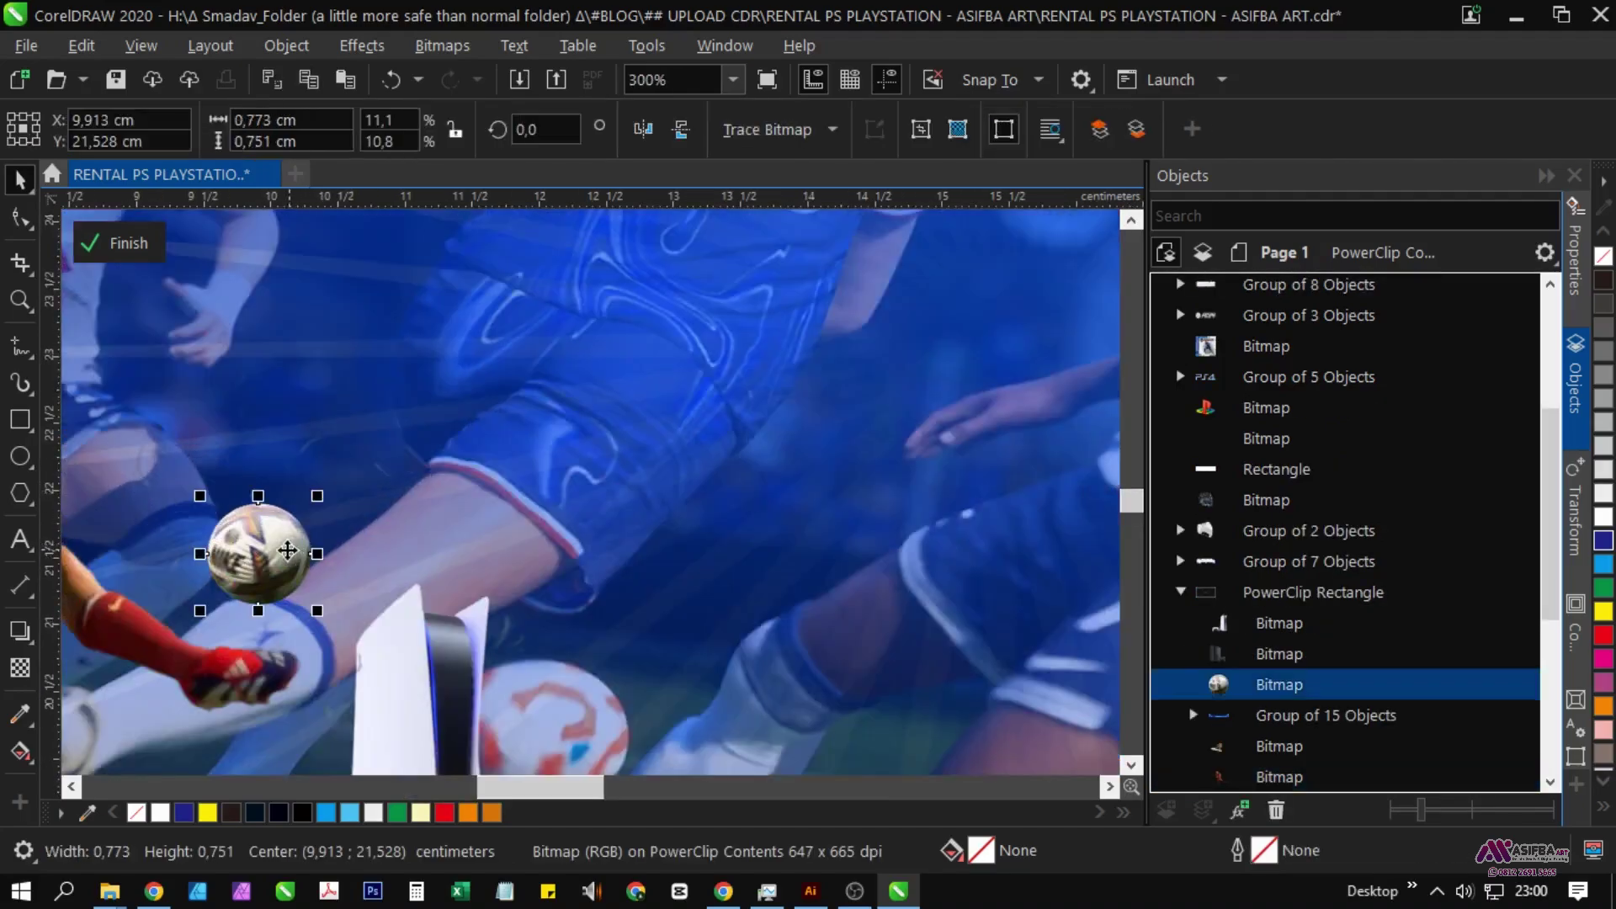
drag(286, 552, 324, 534)
key(ctrl+z)
scroll(353, 471, down, 2)
click(349, 469)
scroll(351, 461, up, 2)
scroll(351, 460, down, 2)
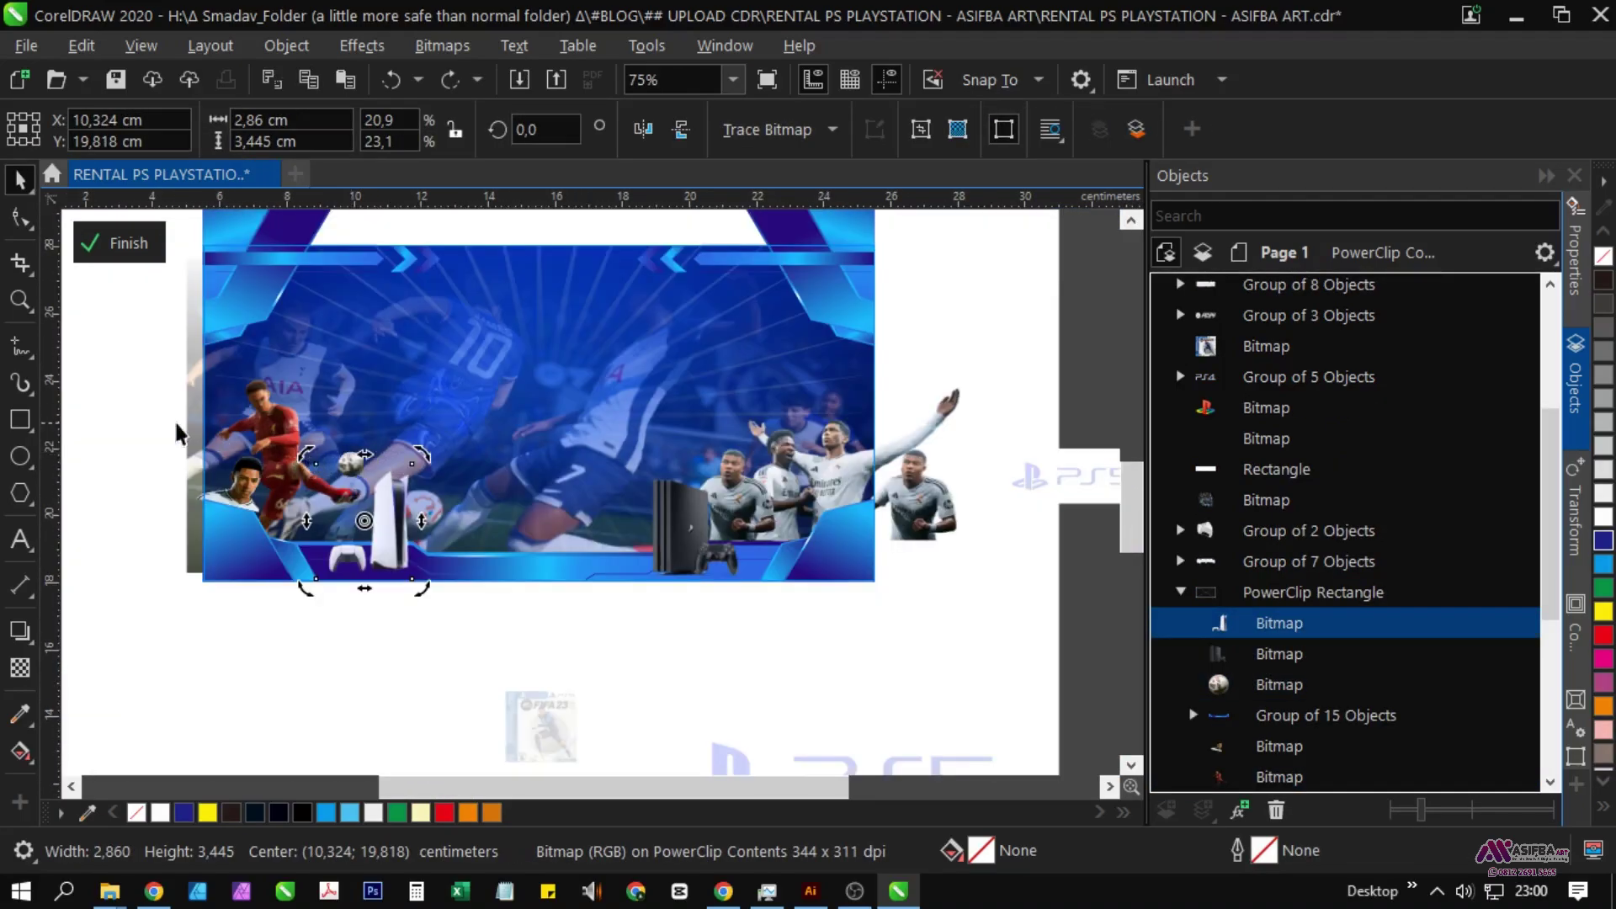
click(177, 432)
key(Escape)
Step: Move the football to about X 10.05, Y 21.71 cm and finish editing the PowerClip
click(350, 455)
scroll(351, 455, up, 1)
scroll(351, 454, up, 2)
drag(350, 483, 389, 436)
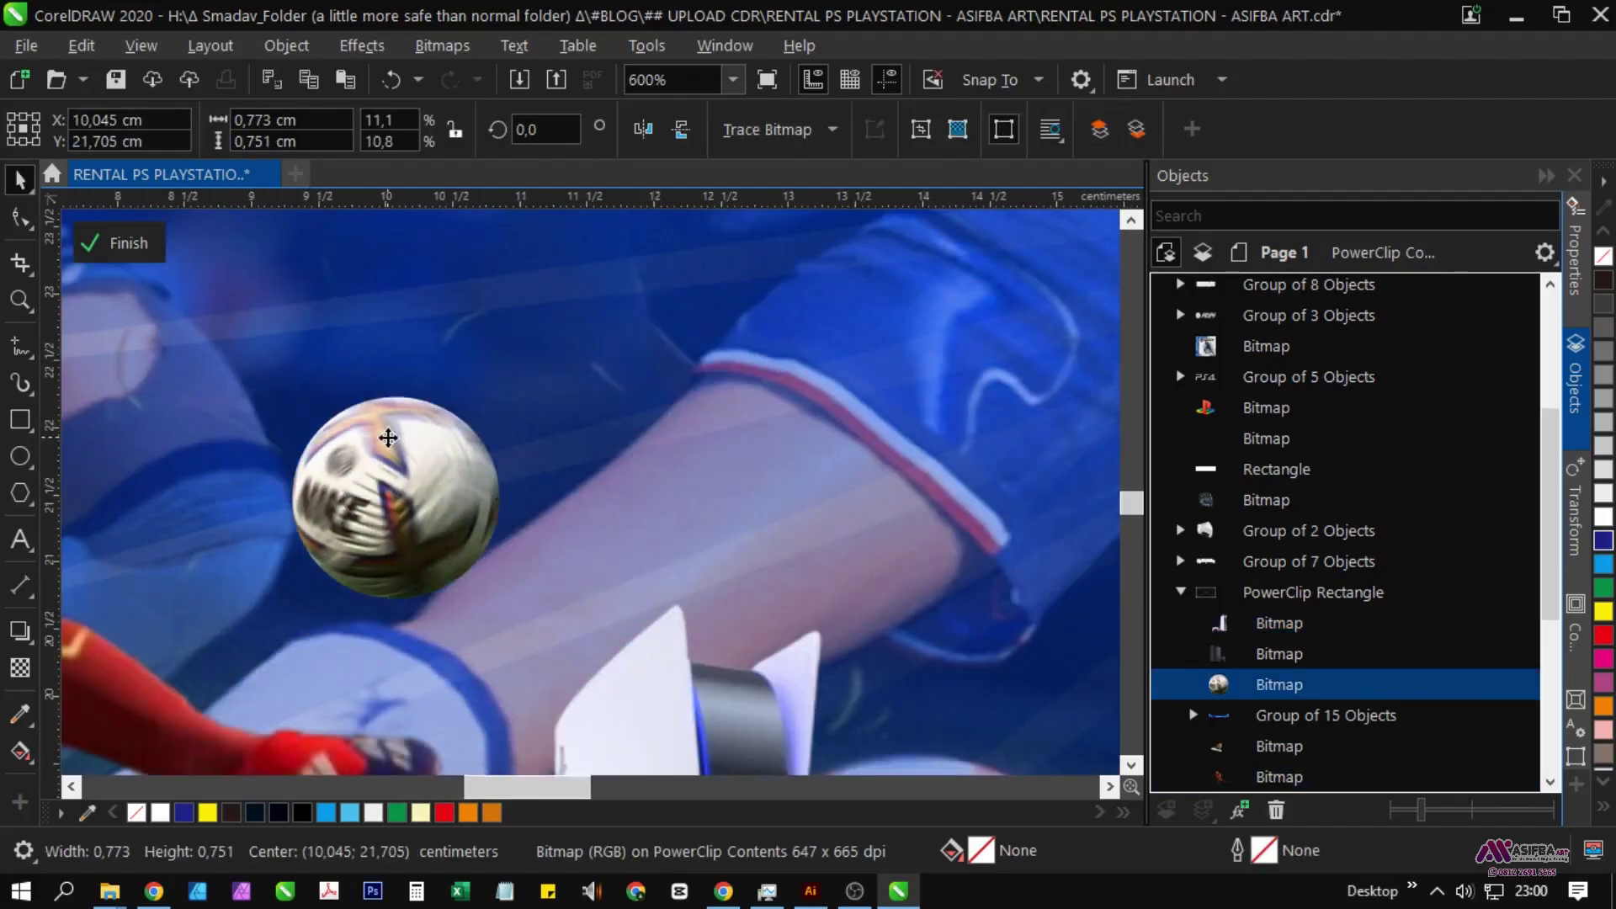
scroll(387, 428, down, 2)
click(128, 243)
scroll(205, 451, down, 1)
click(464, 588)
drag(464, 588, 414, 600)
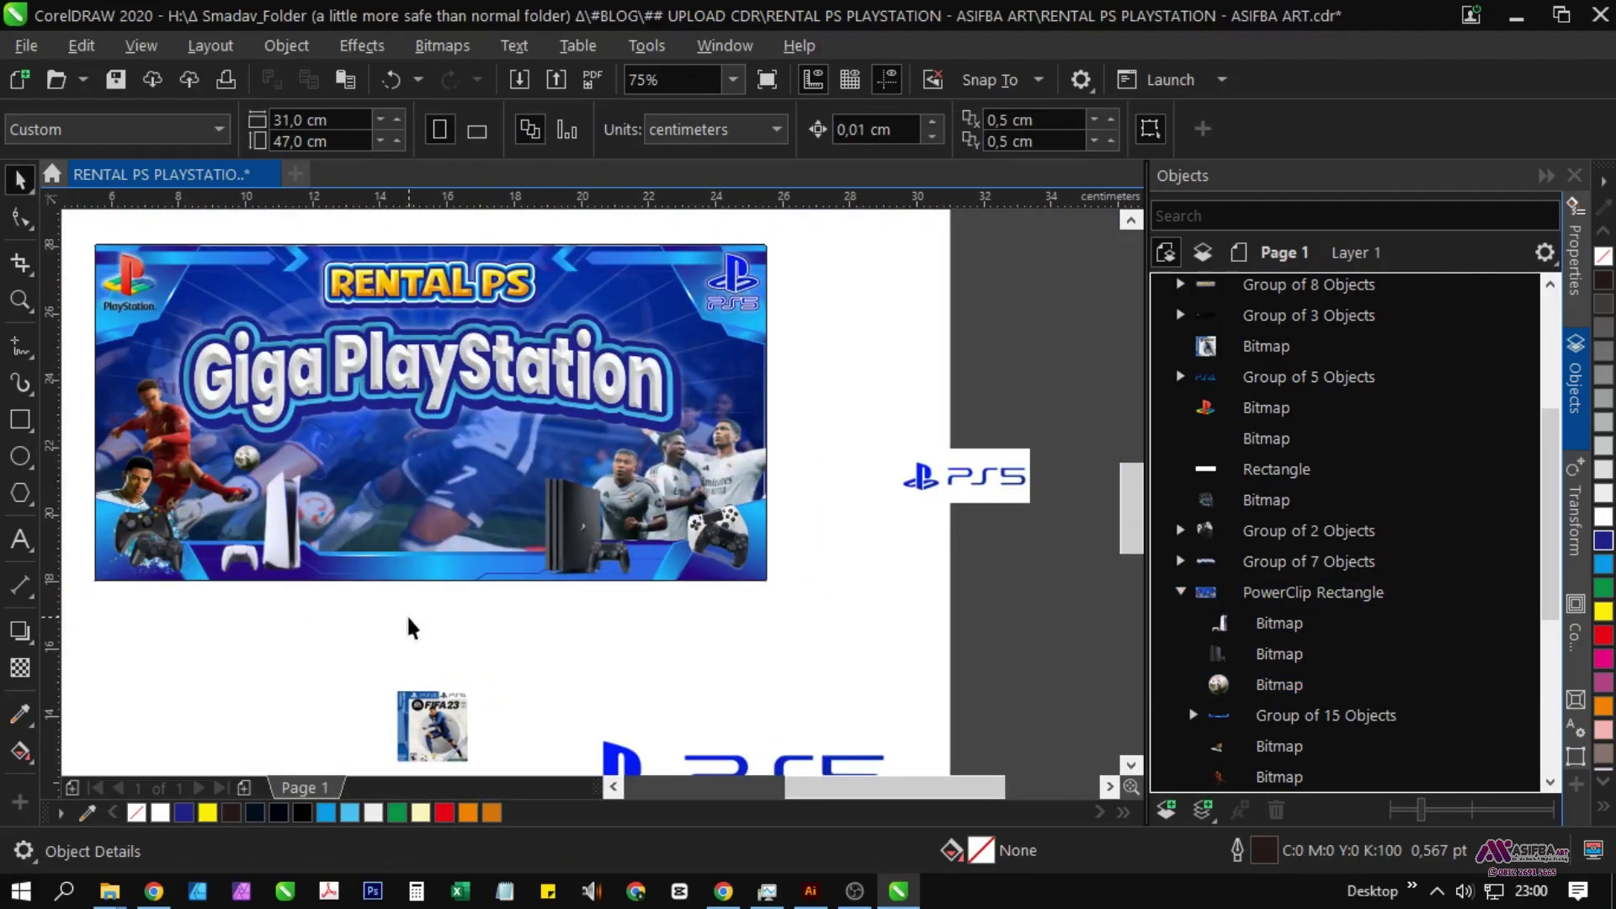
Step: Save the document and move the FIFA 23 cover onto the banner beside the PS5 console
key(ctrl+s)
scroll(592, 671, down, 1)
click(466, 696)
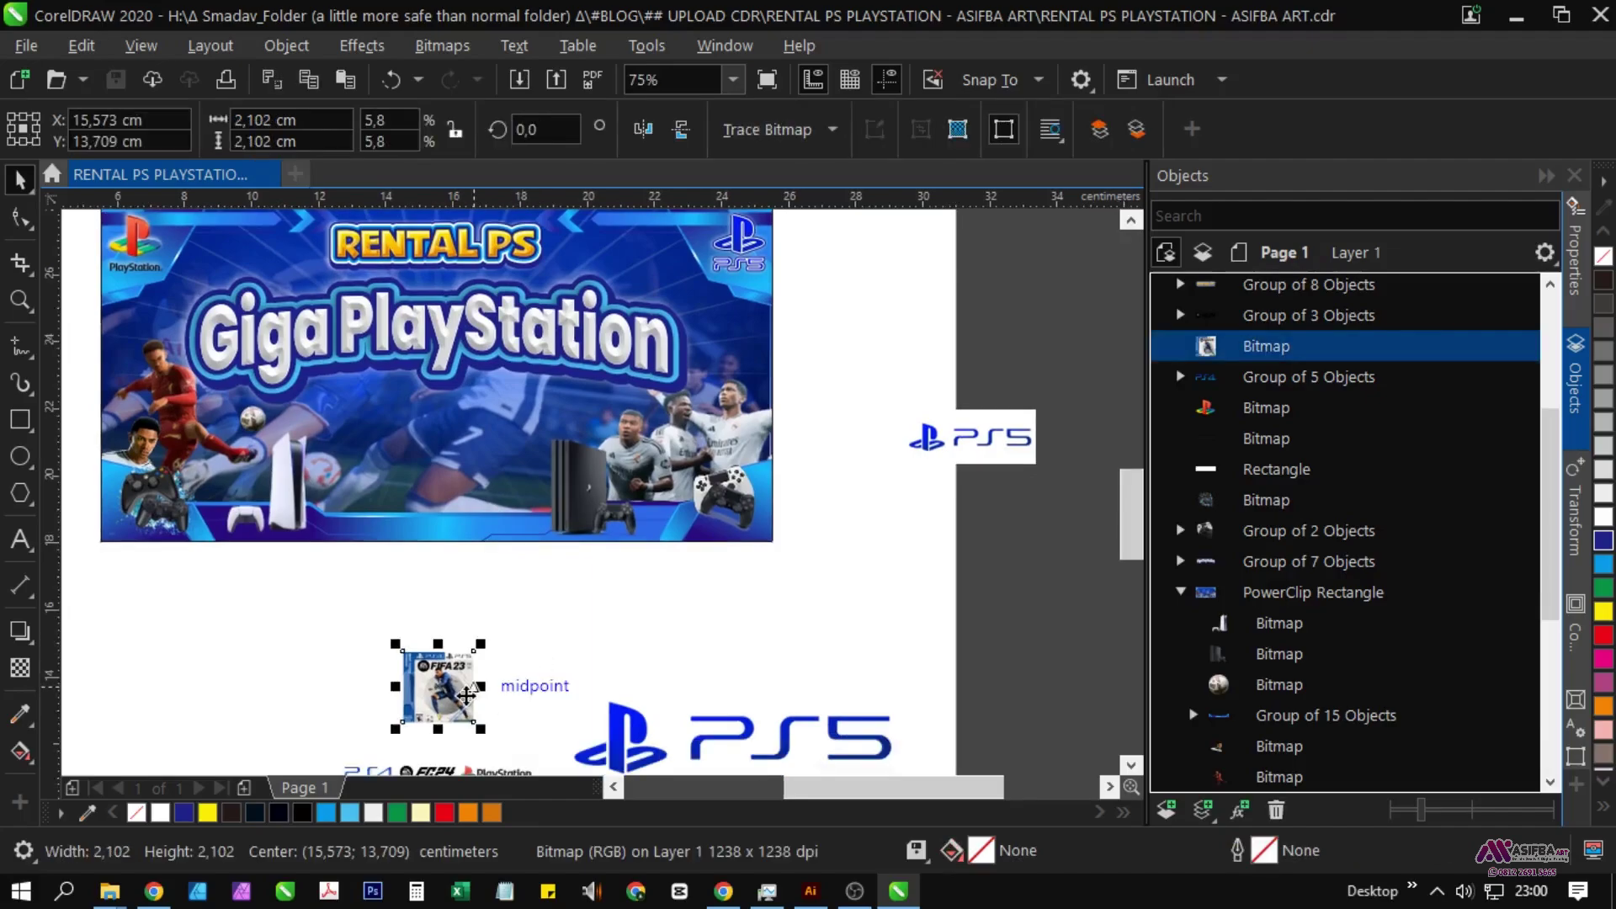
drag(433, 720, 358, 504)
click(461, 654)
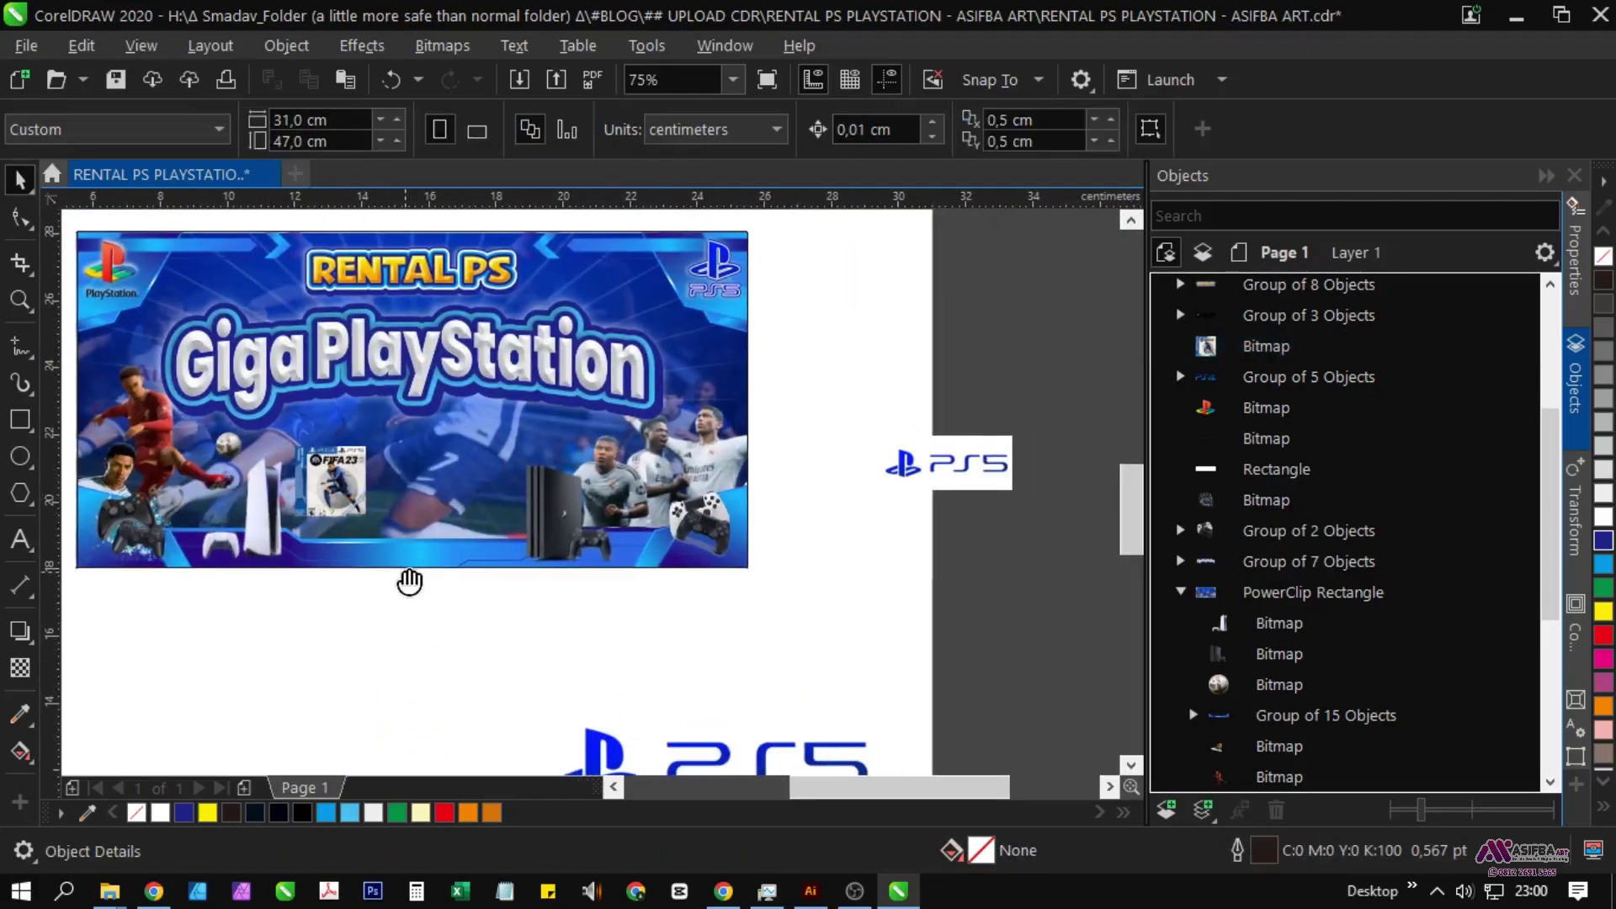
drag(409, 582, 391, 557)
drag(515, 611, 555, 655)
Step: Switch to Chrome and close the LOGO PS 5 search tabs and the seeklogo PlayStation 5 logo tab
key(alt+Tab)
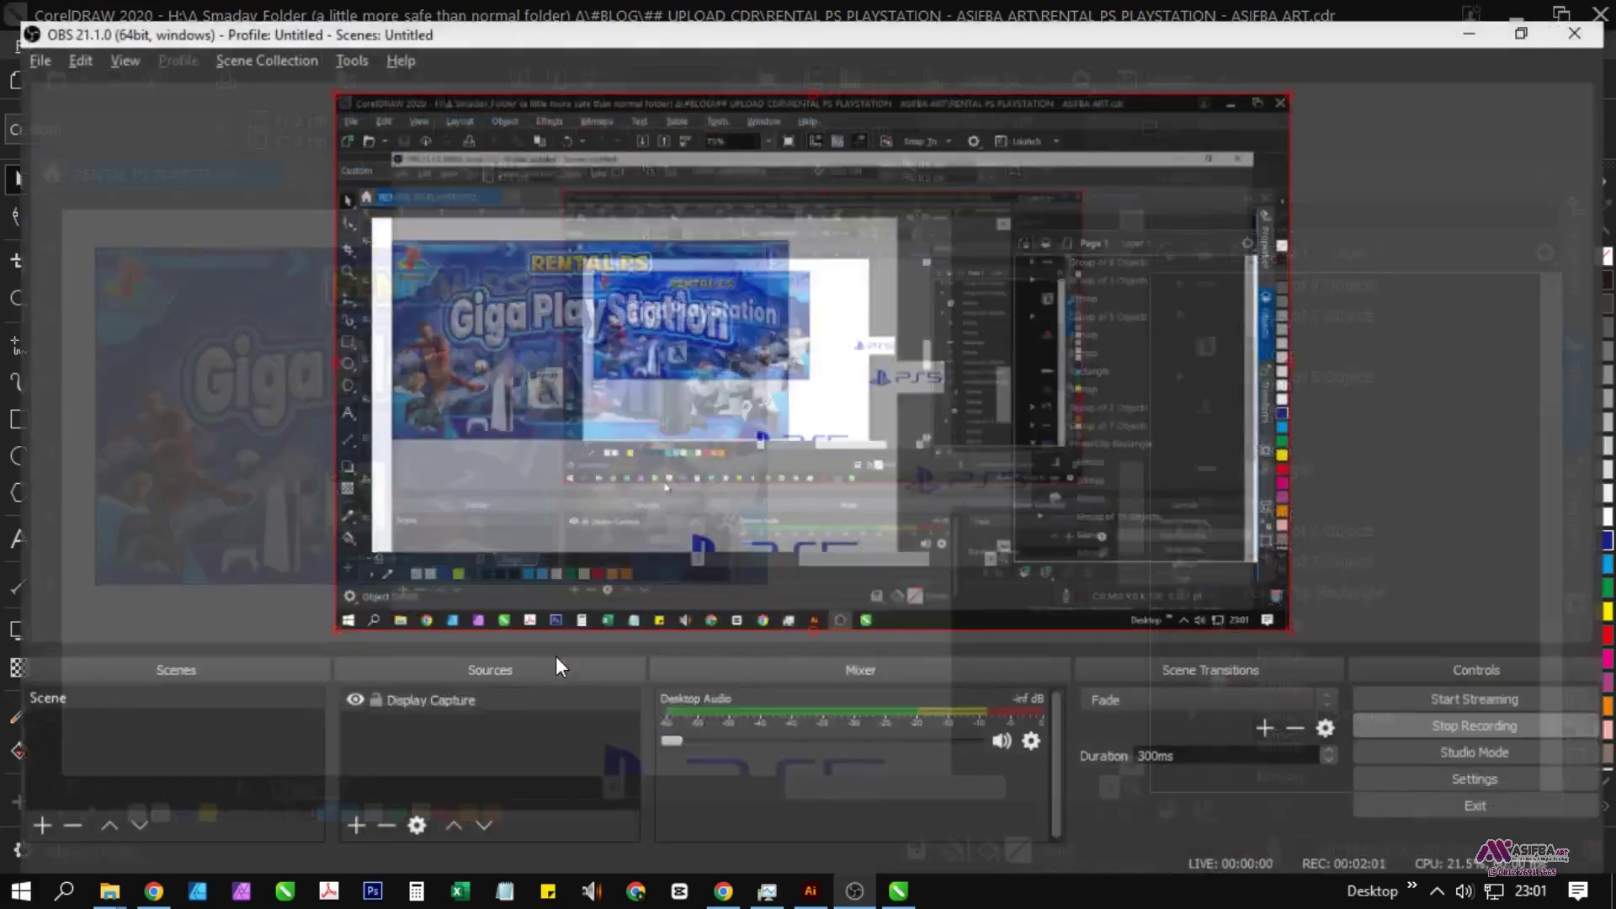
key(alt+Tab)
key(alt+Tab)
key(alt+Tab)
key(alt+Tab)
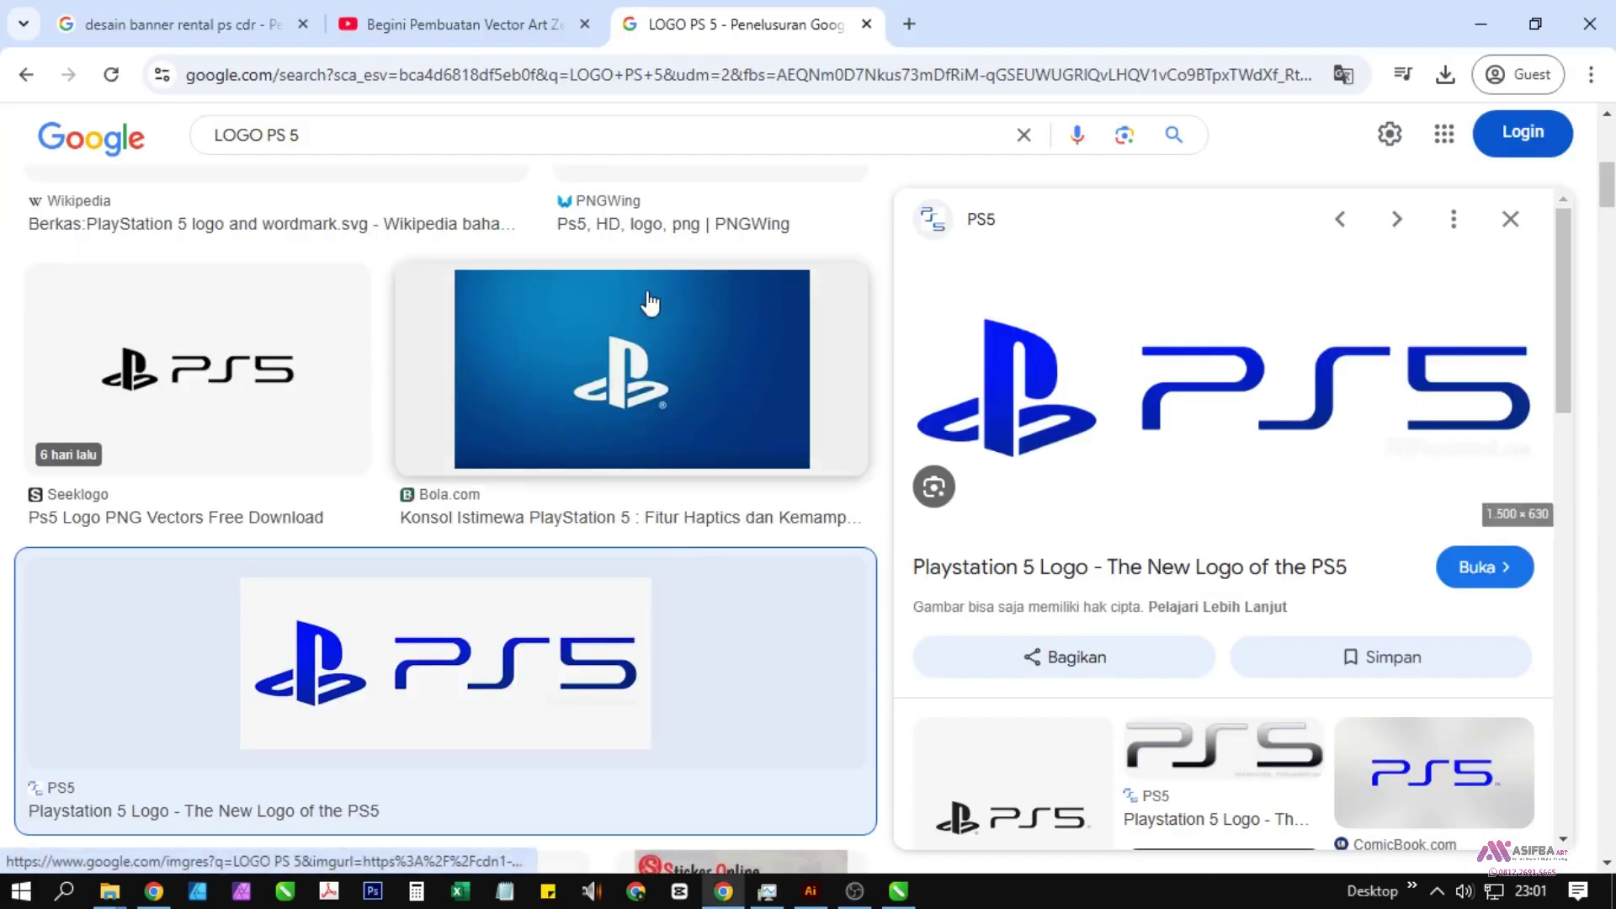
click(866, 24)
click(165, 895)
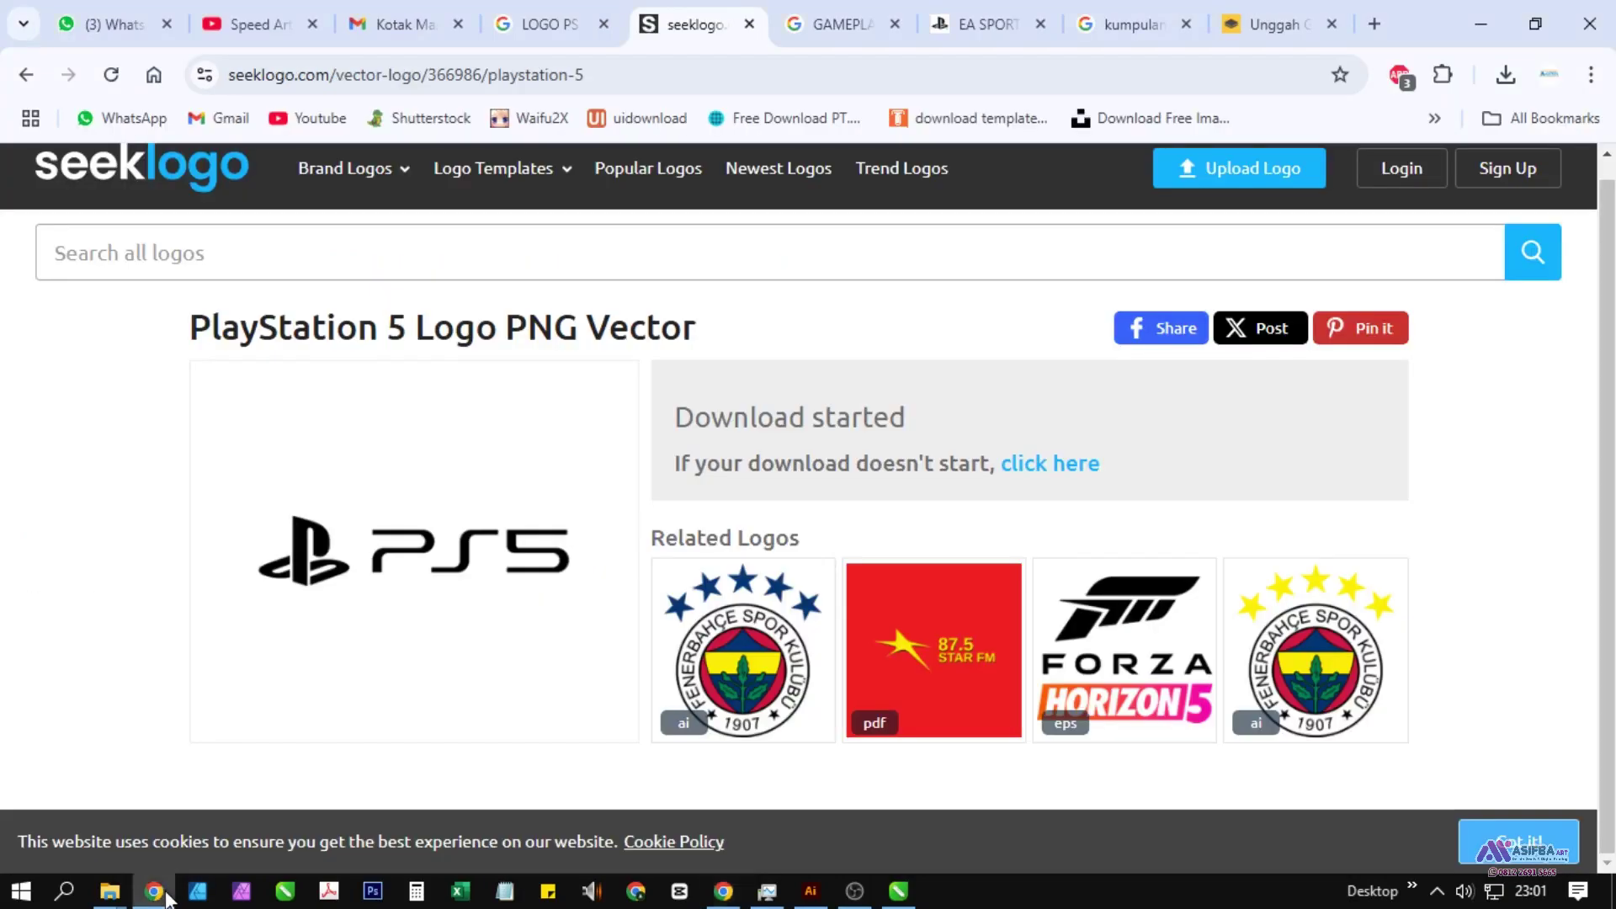
click(749, 23)
click(589, 30)
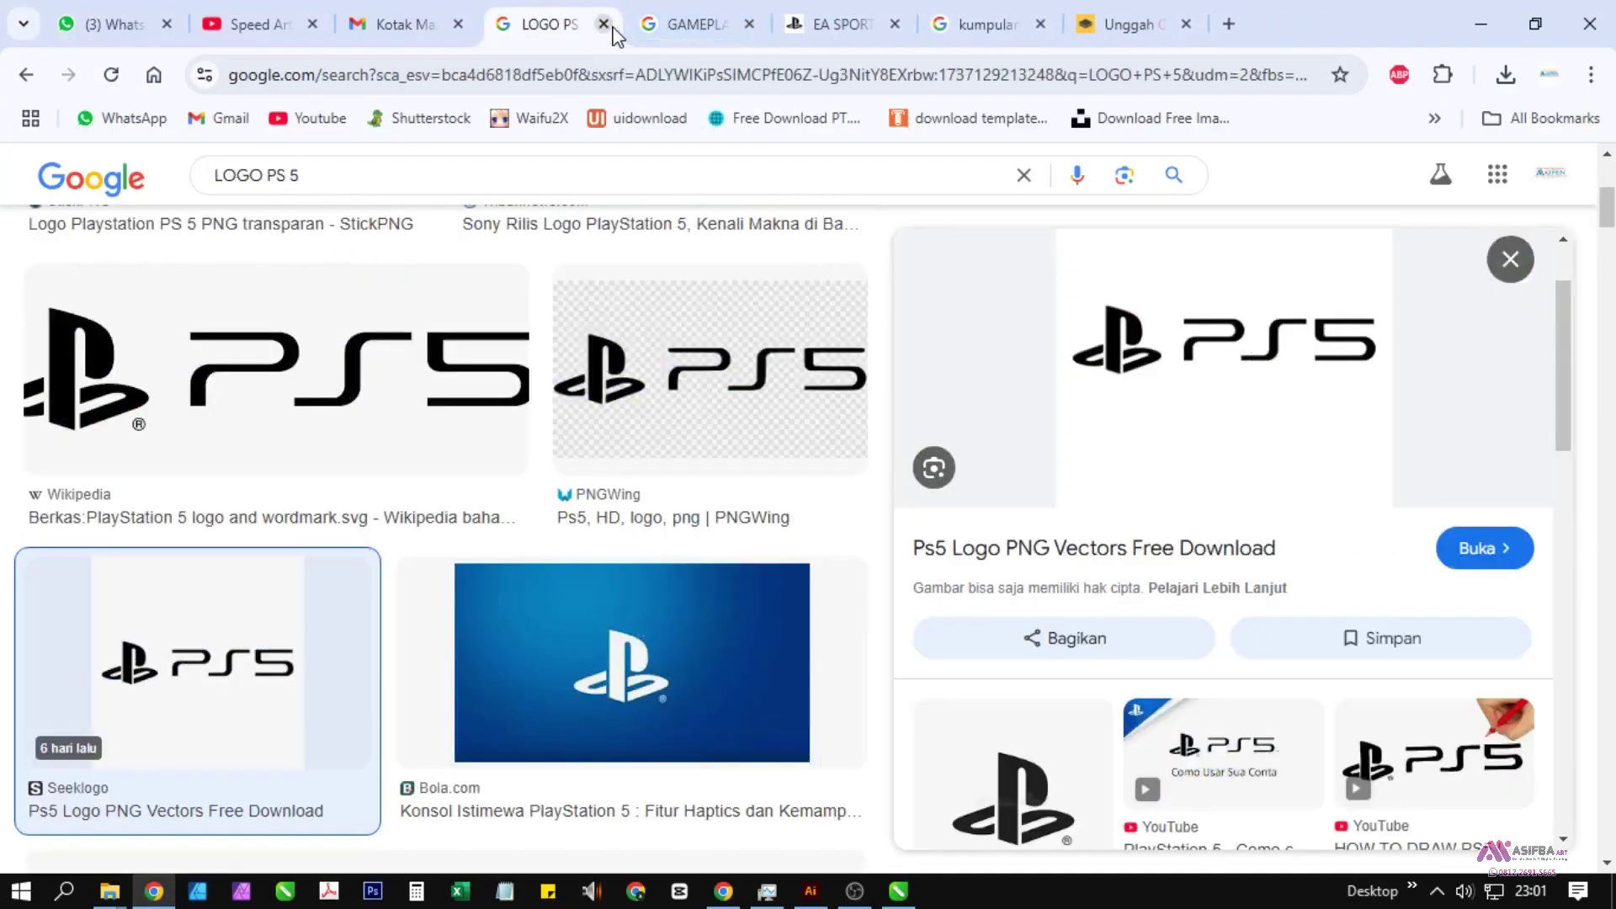
click(604, 23)
Step: From the "kumpulan game ps 5" image results, copy the dailyspin.id picture showing eight PS5 game covers
click(842, 23)
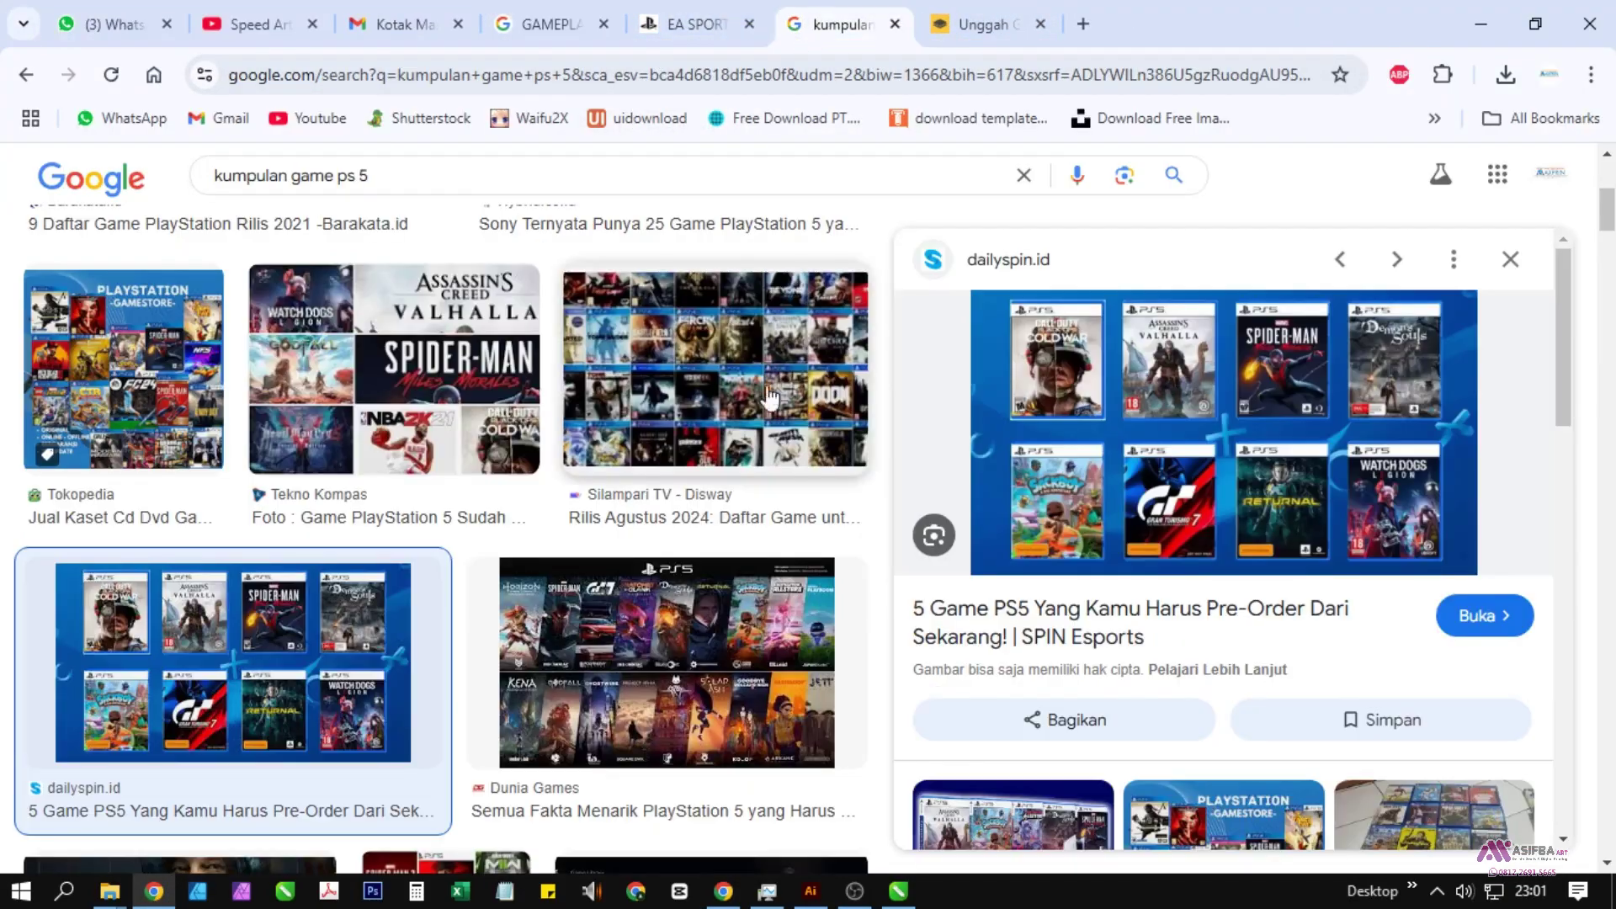
right_click(1179, 466)
click(1238, 318)
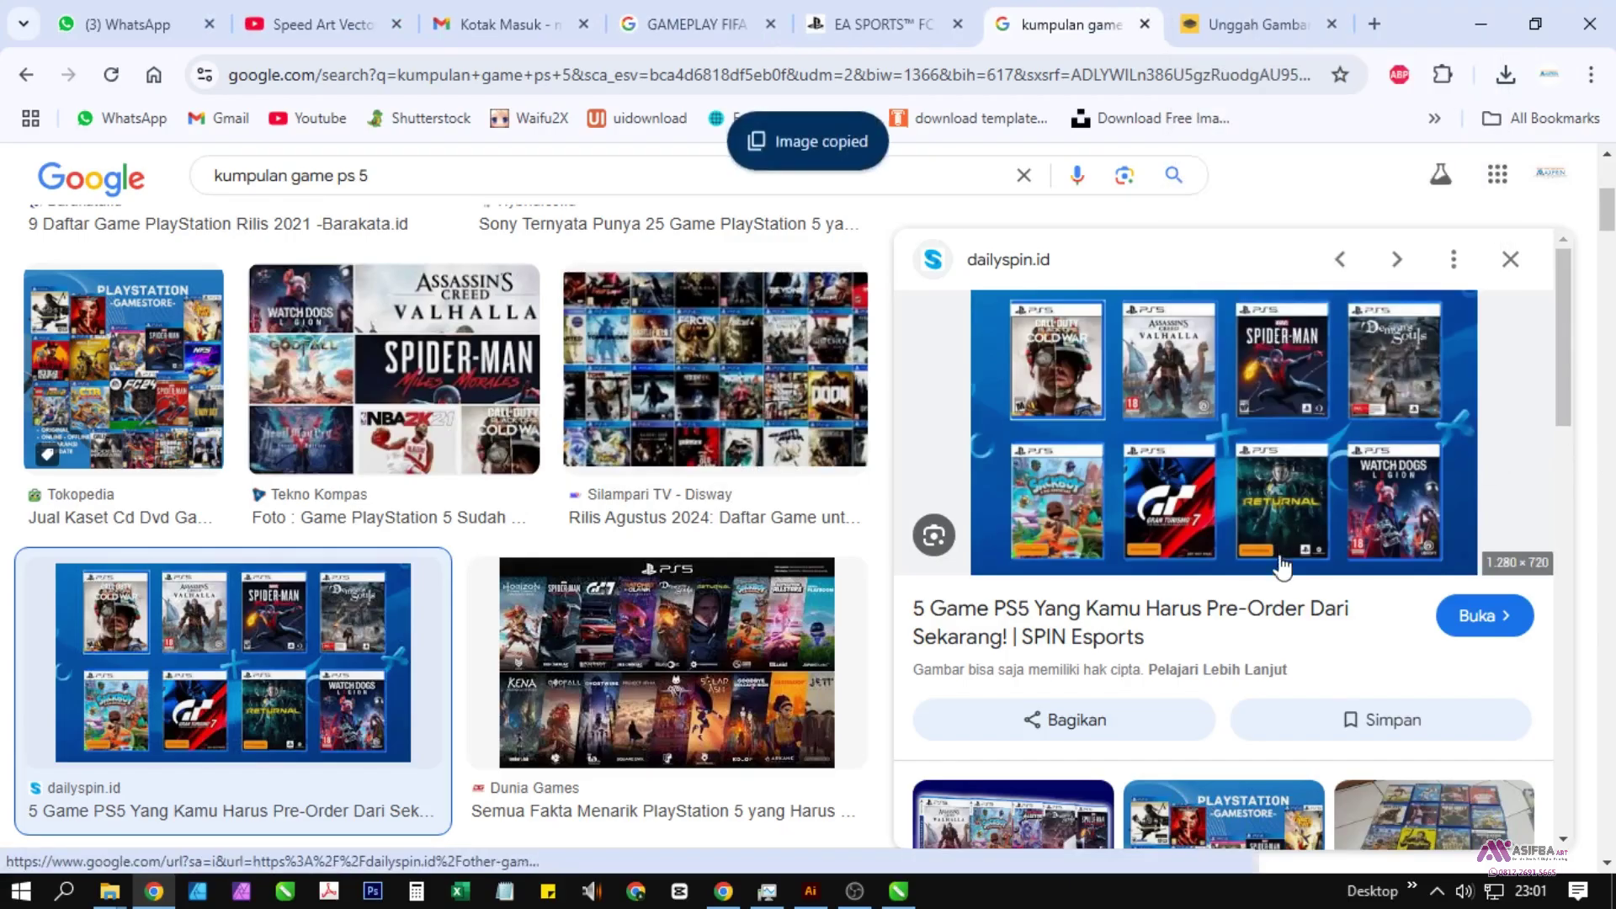
scroll(1282, 570, down, 5)
scroll(1281, 569, up, 5)
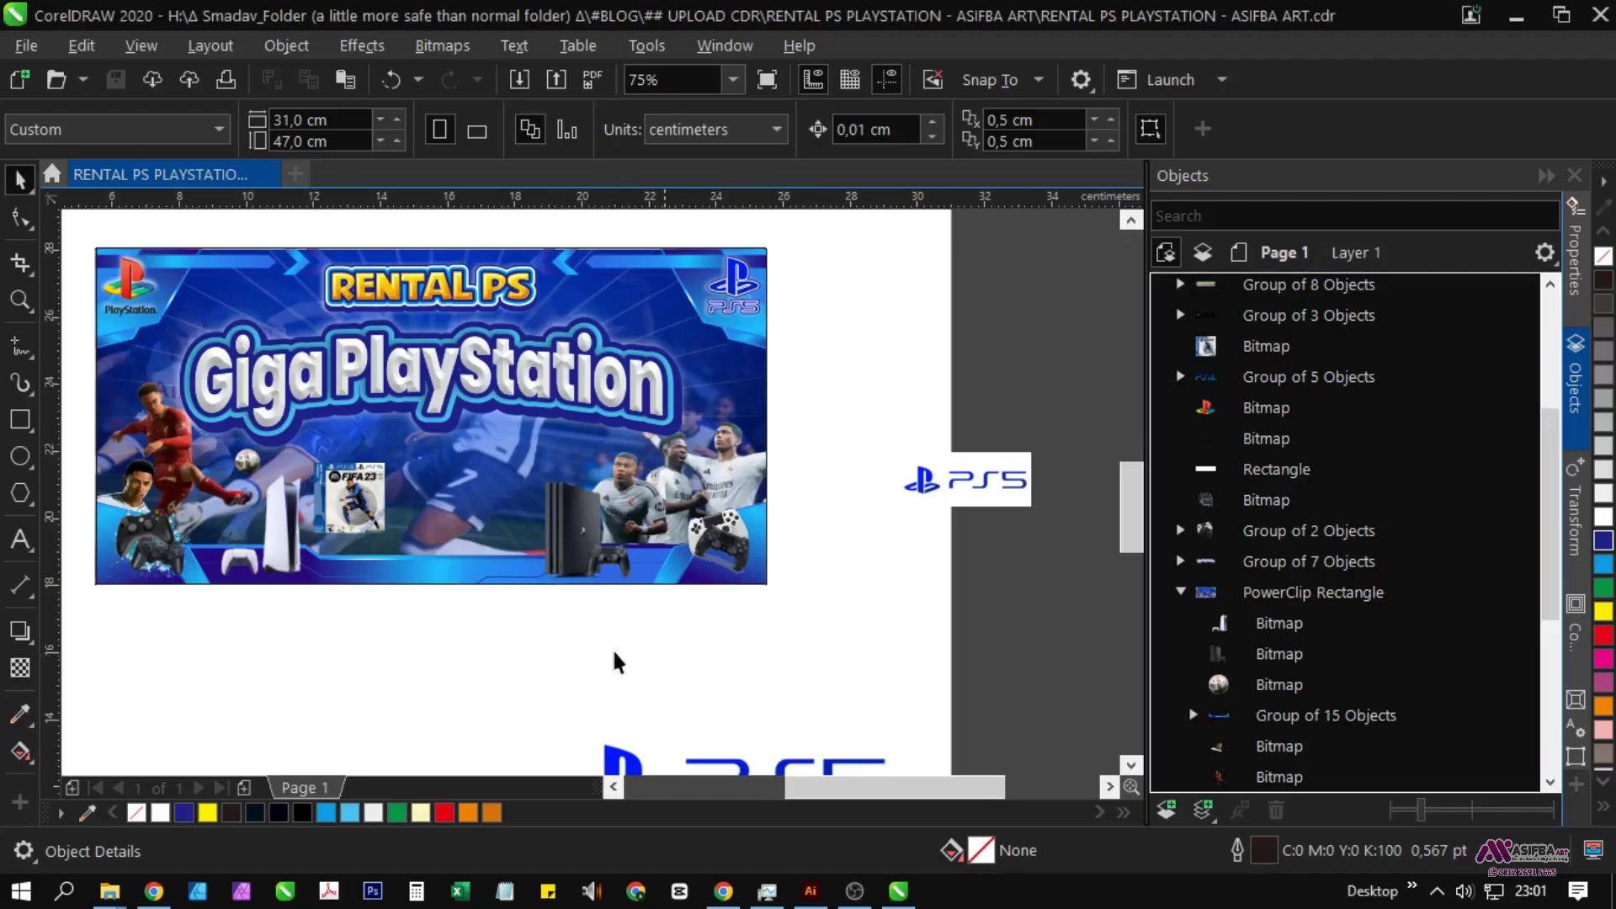
Step: Paste the sheet of PS5 game covers into the CorelDRAW document and move it off the page to the upper left
scroll(614, 660, down, 2)
right_click(503, 596)
click(503, 505)
scroll(566, 481, down, 2)
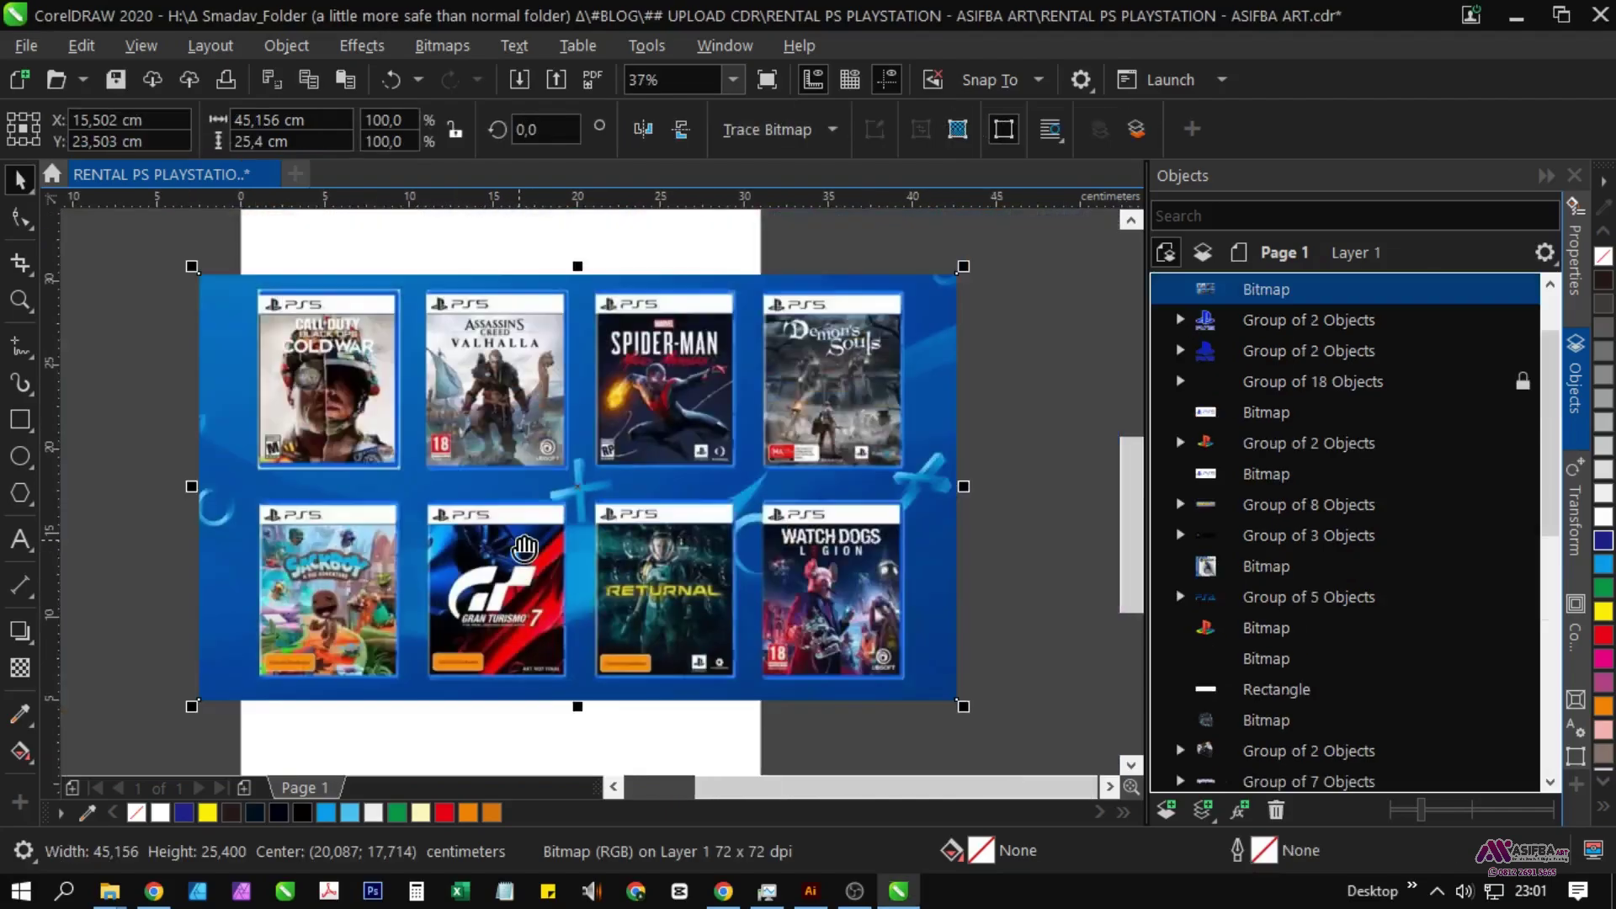
drag(725, 614, 166, 430)
Step: Draw a rectangle around the Call of Duty Cold War cover and fit it to about 8.04 × 9.97 cm
scroll(127, 337, up, 2)
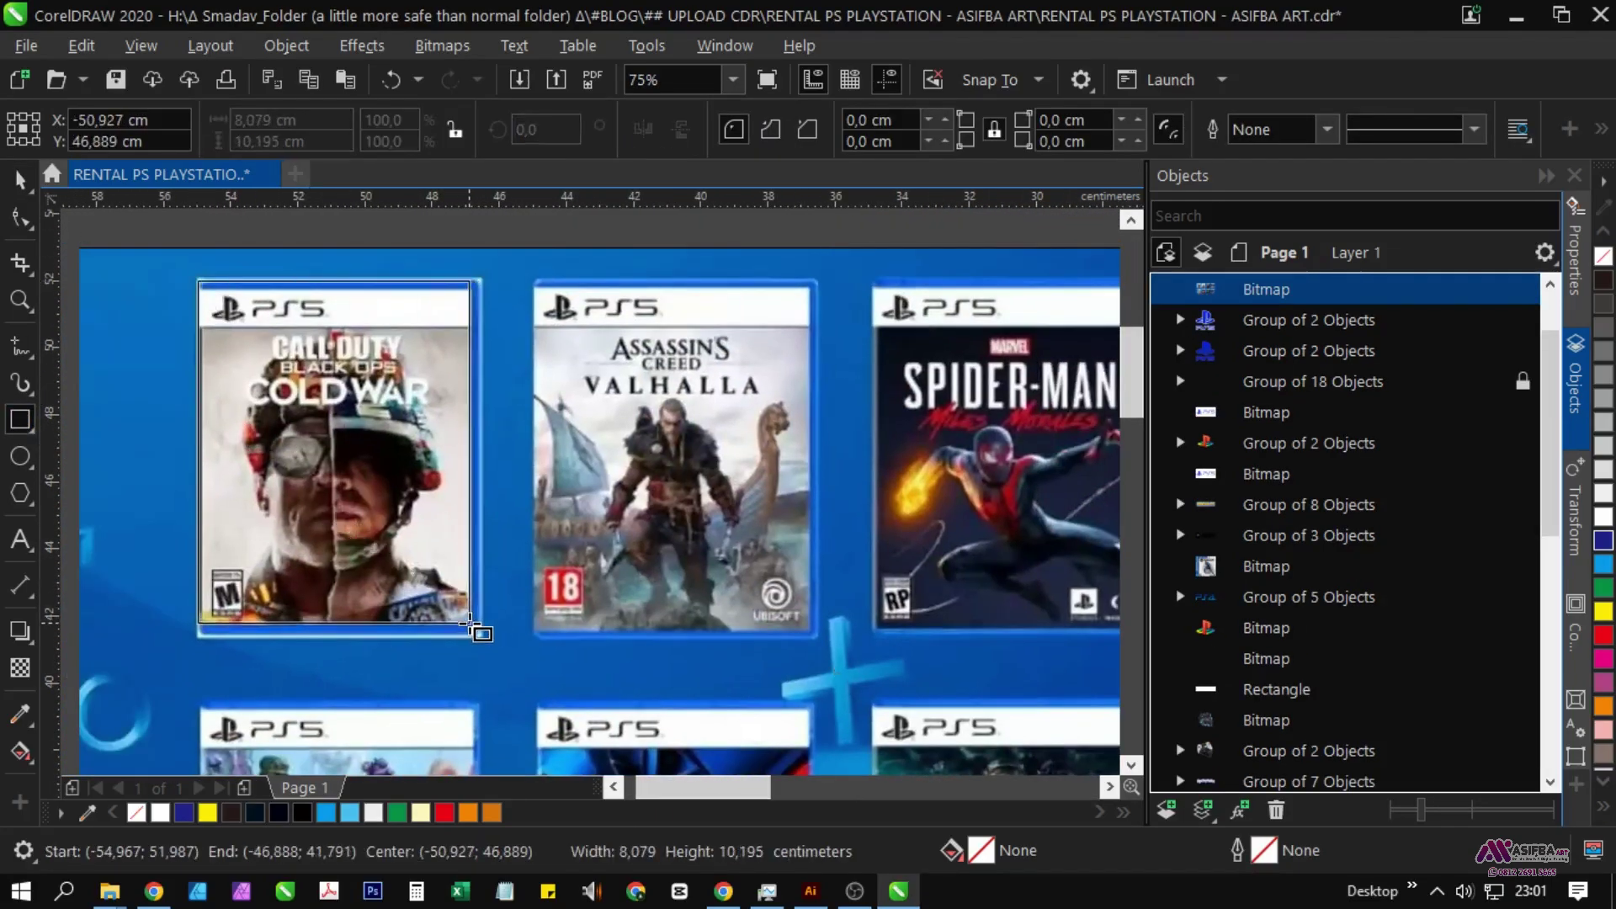
key(space)
scroll(320, 263, up, 2)
drag(379, 335, 379, 364)
scroll(377, 366, down, 2)
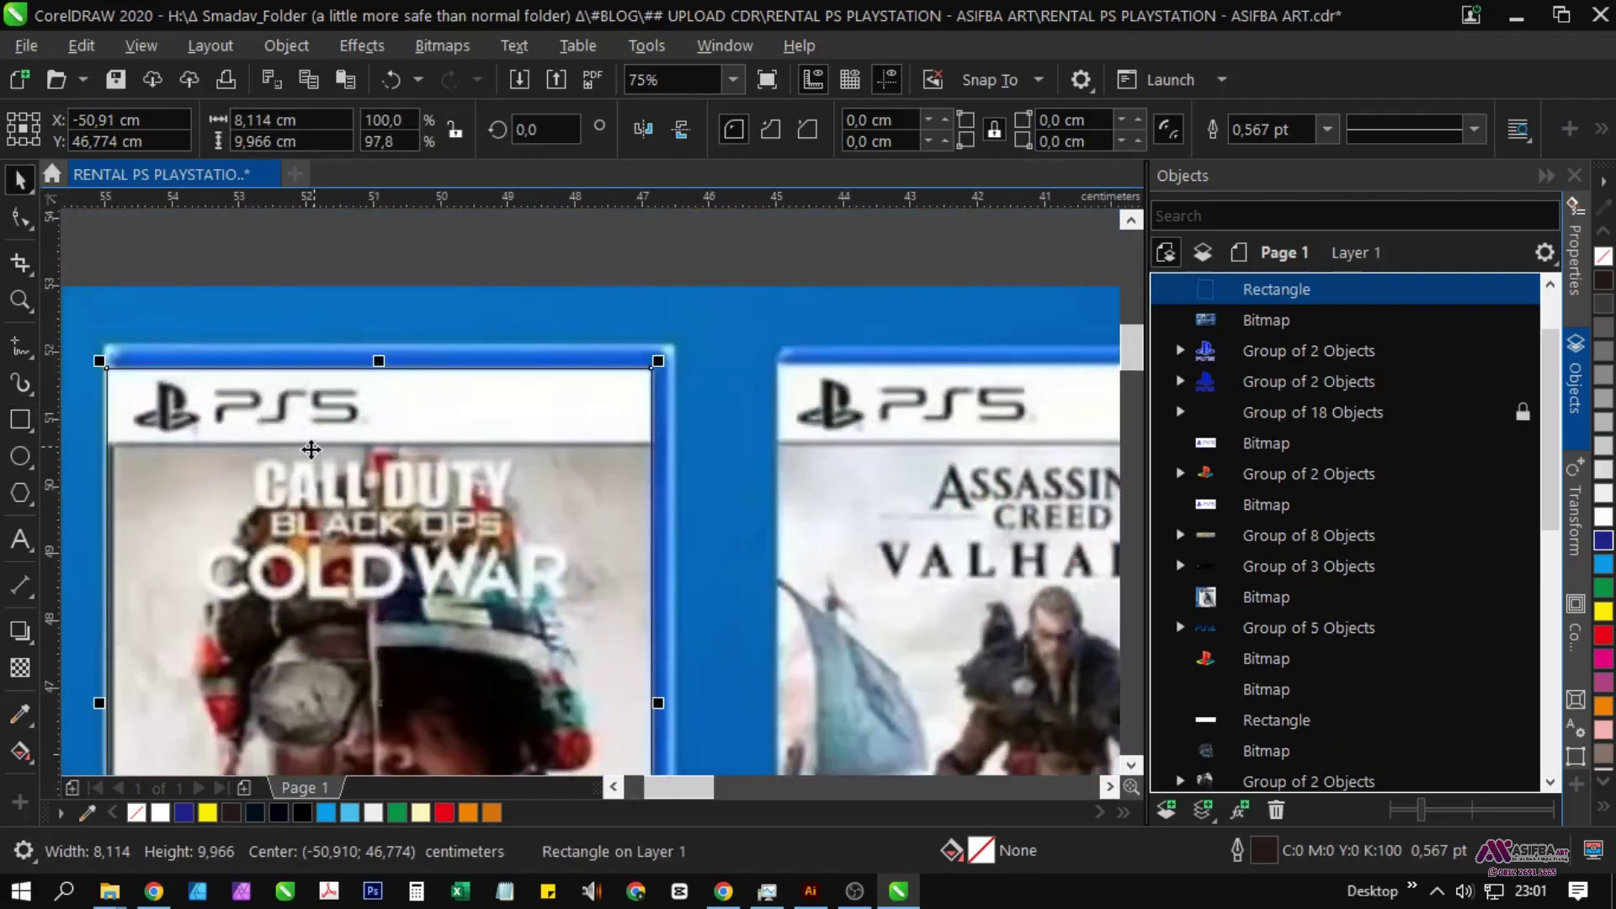
scroll(205, 539, up, 1)
scroll(203, 649, up, 2)
scroll(257, 564, down, 4)
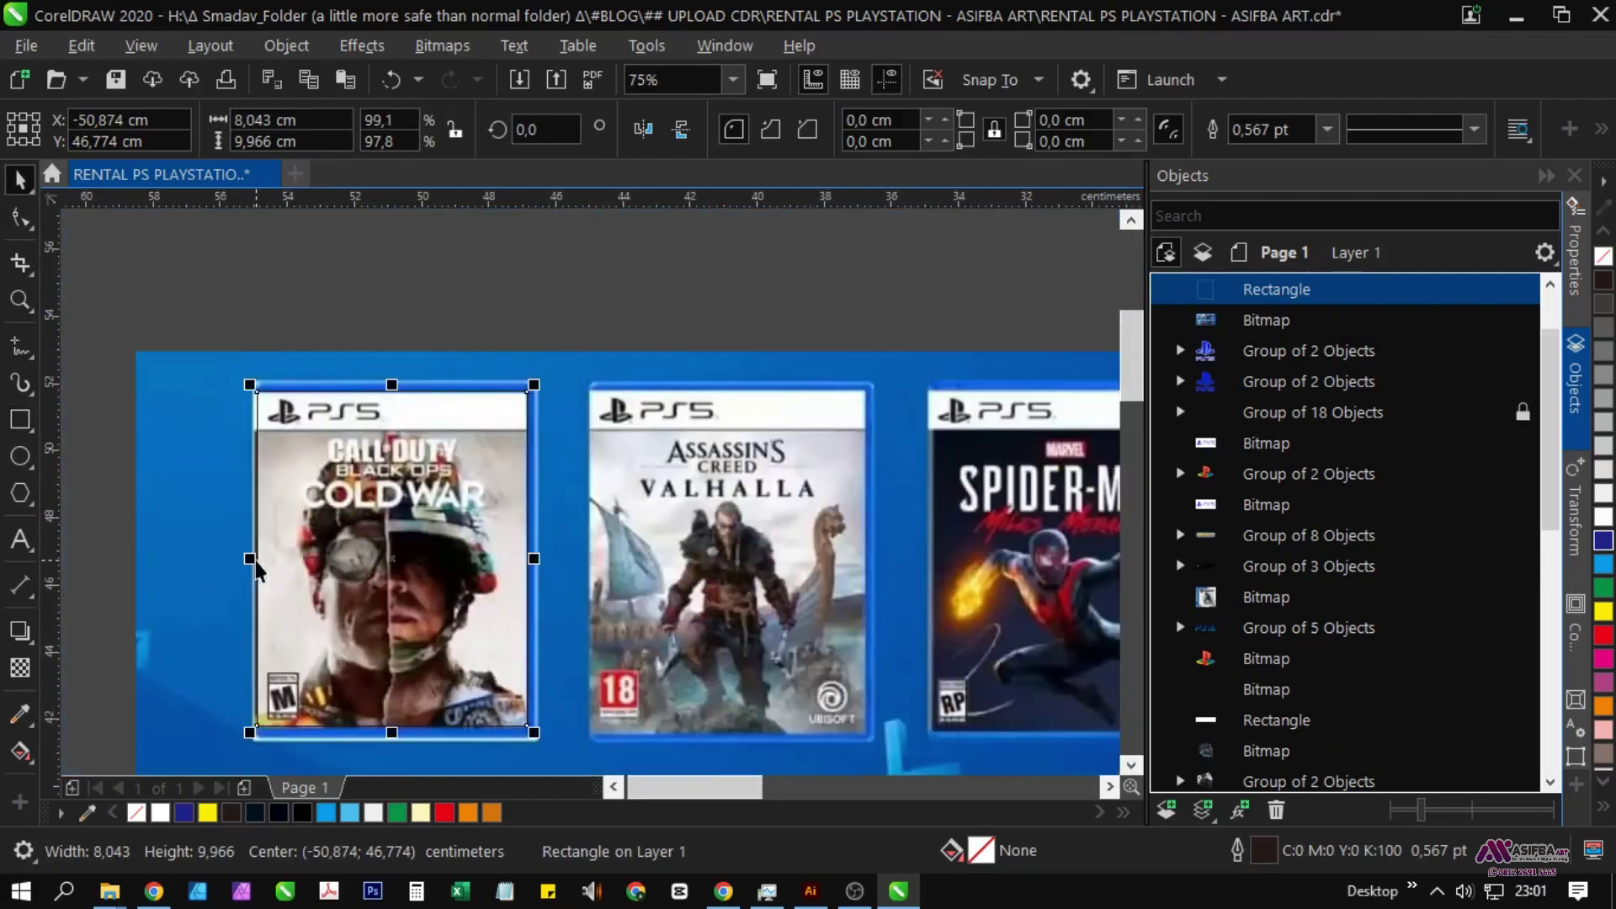
Step: Intersect the rectangle with the cover sheet and move the Cold War cutout above the sheet
shift+click(661, 424)
click(853, 129)
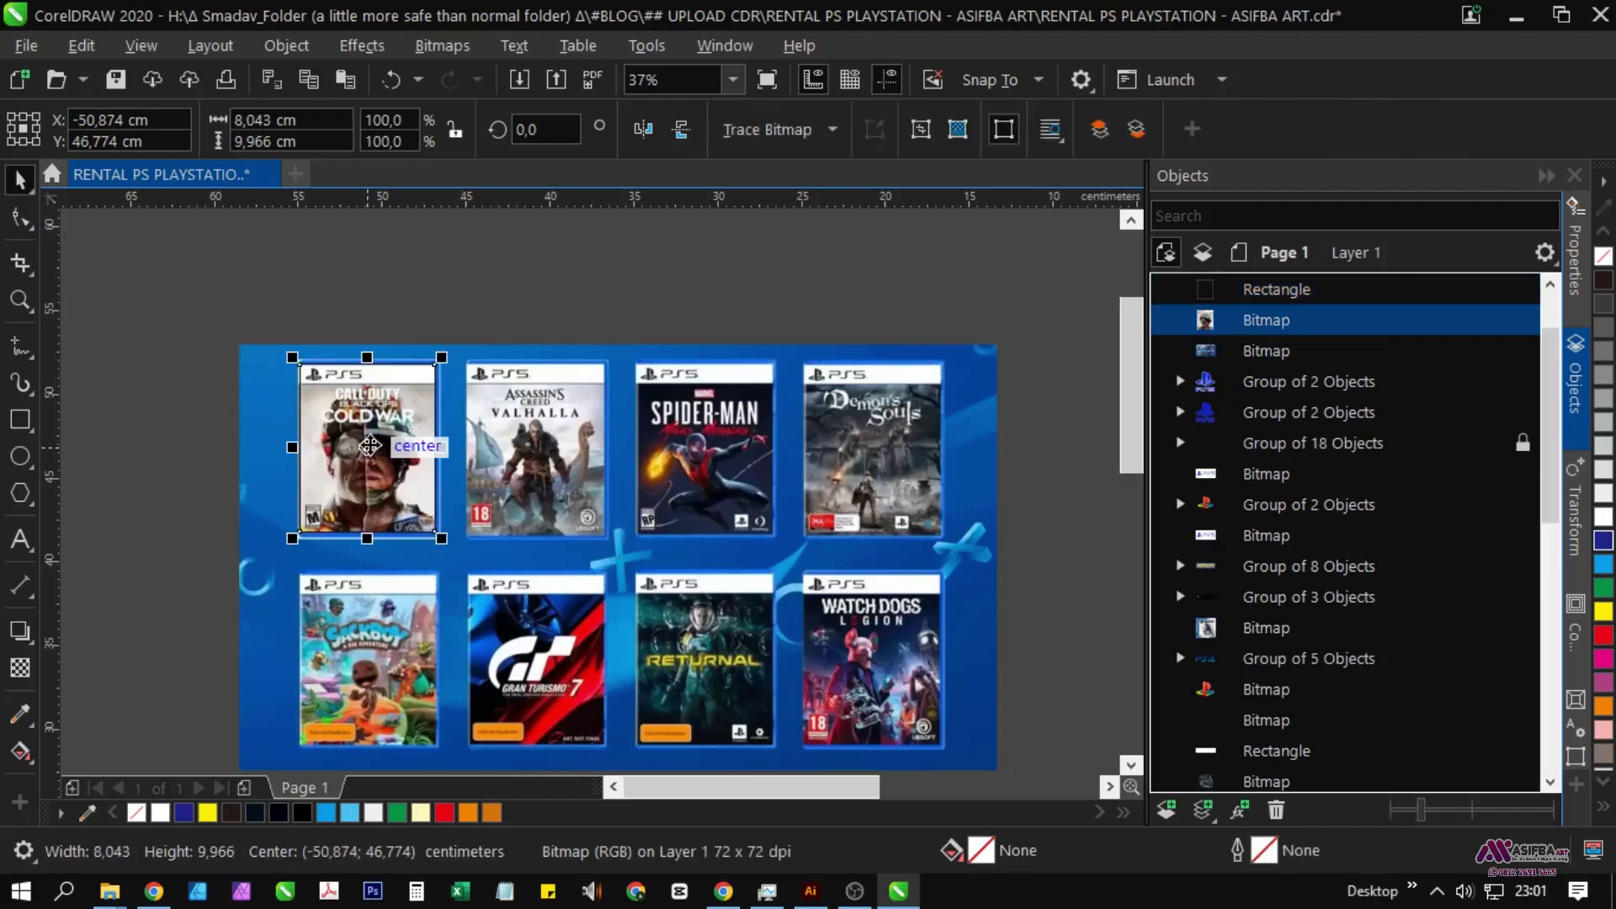
drag(428, 494, 404, 381)
Step: Move the cropping rectangle onto the Assassin's Creed Valhalla cover and resize it to about 8.18 × 10.13 cm
click(380, 637)
drag(380, 638, 246, 415)
scroll(246, 415, up, 2)
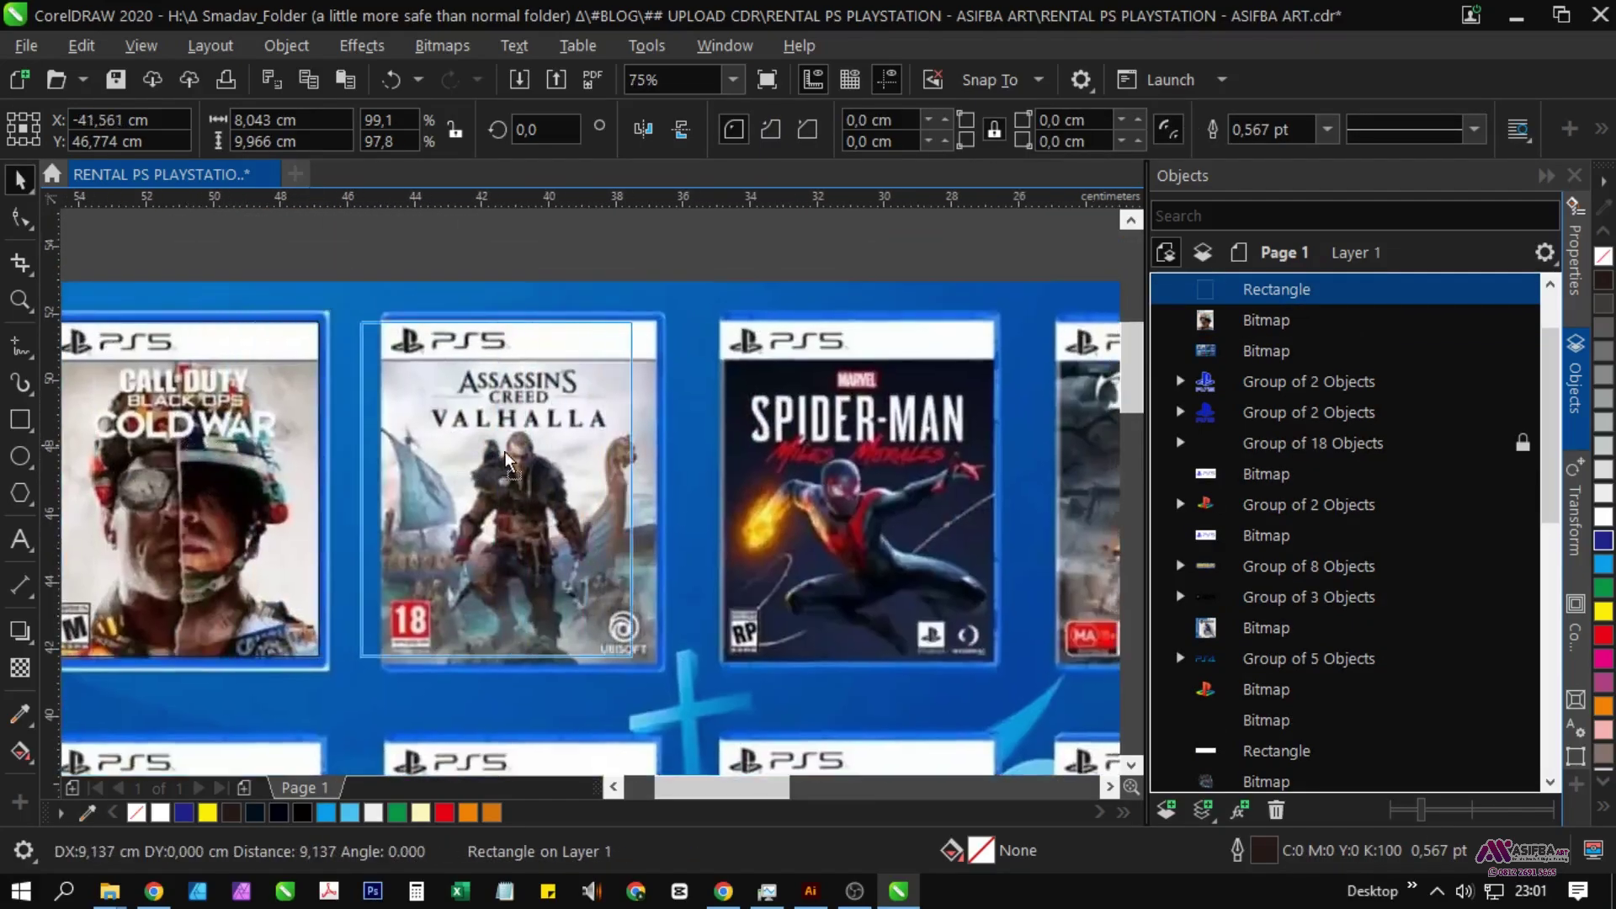
scroll(665, 667, up, 4)
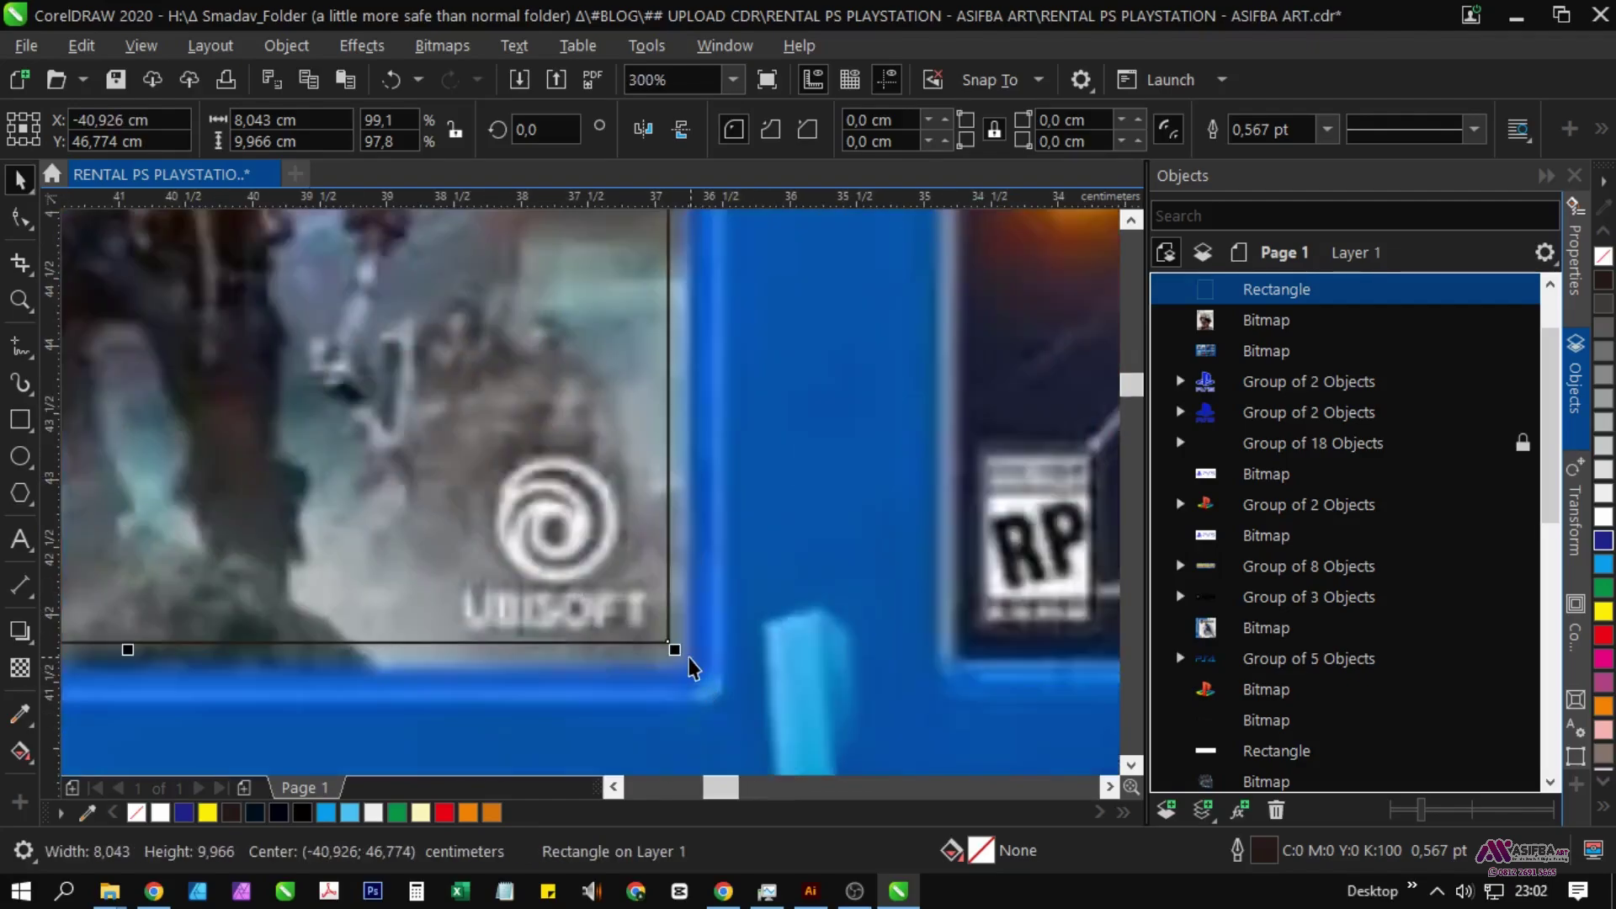
drag(700, 670, 704, 673)
scroll(610, 671, down, 2)
scroll(637, 512, up, 2)
scroll(593, 559, down, 3)
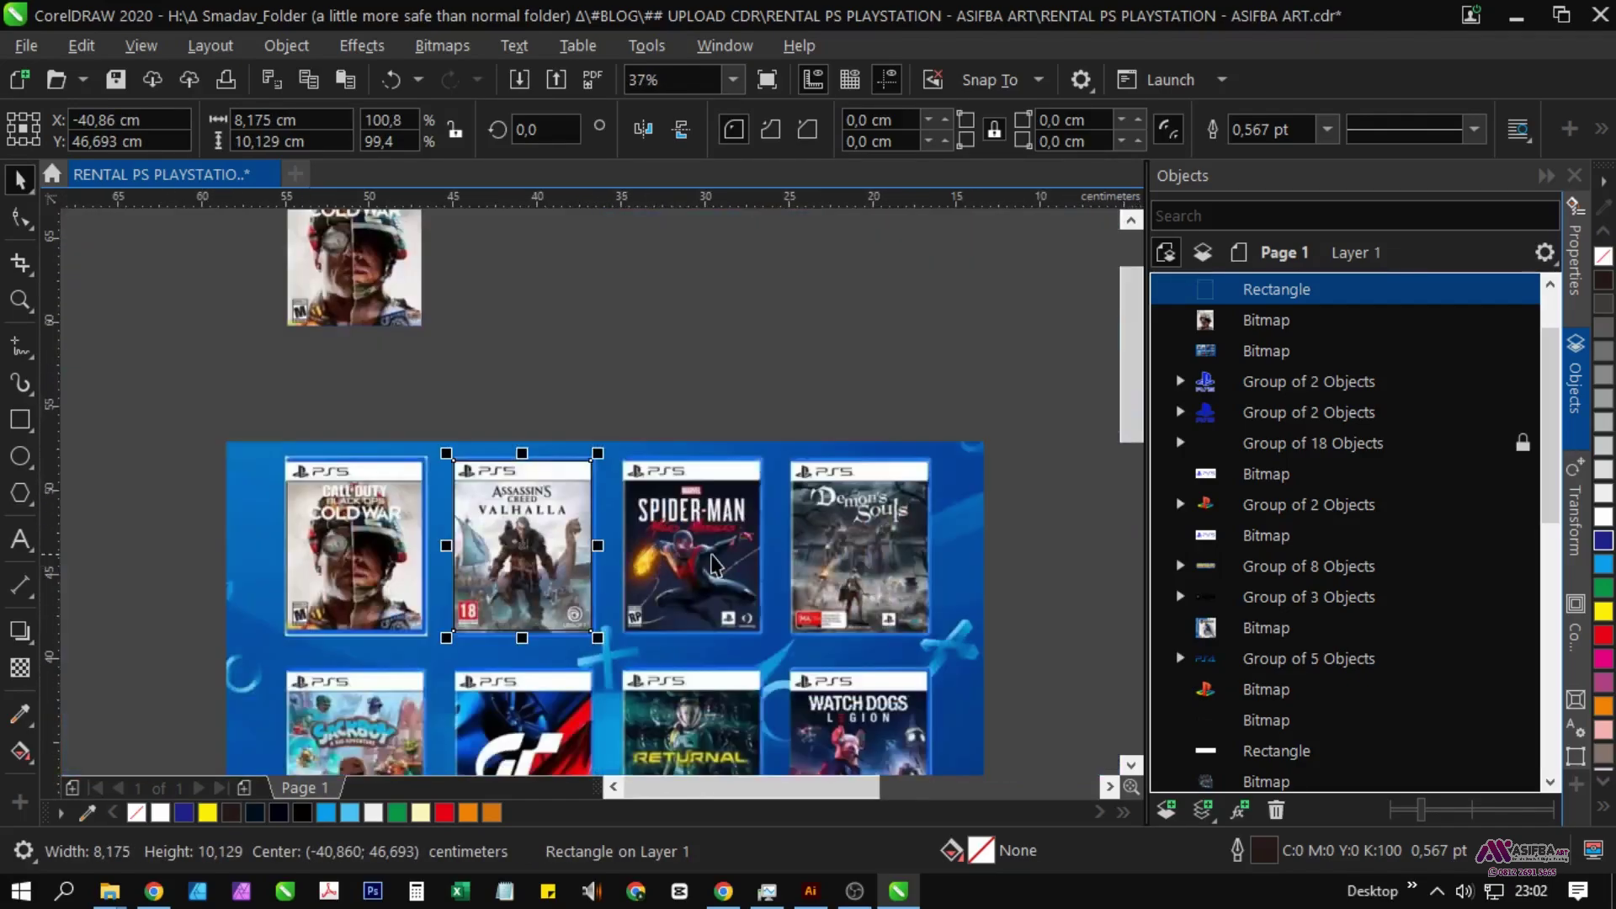
Step: Intersect the rectangle with the sheet, place the Valhalla cutout beside the Cold War cutout and align their centres horizontally
drag(593, 560, 491, 638)
shift+click(503, 625)
drag(422, 560, 416, 267)
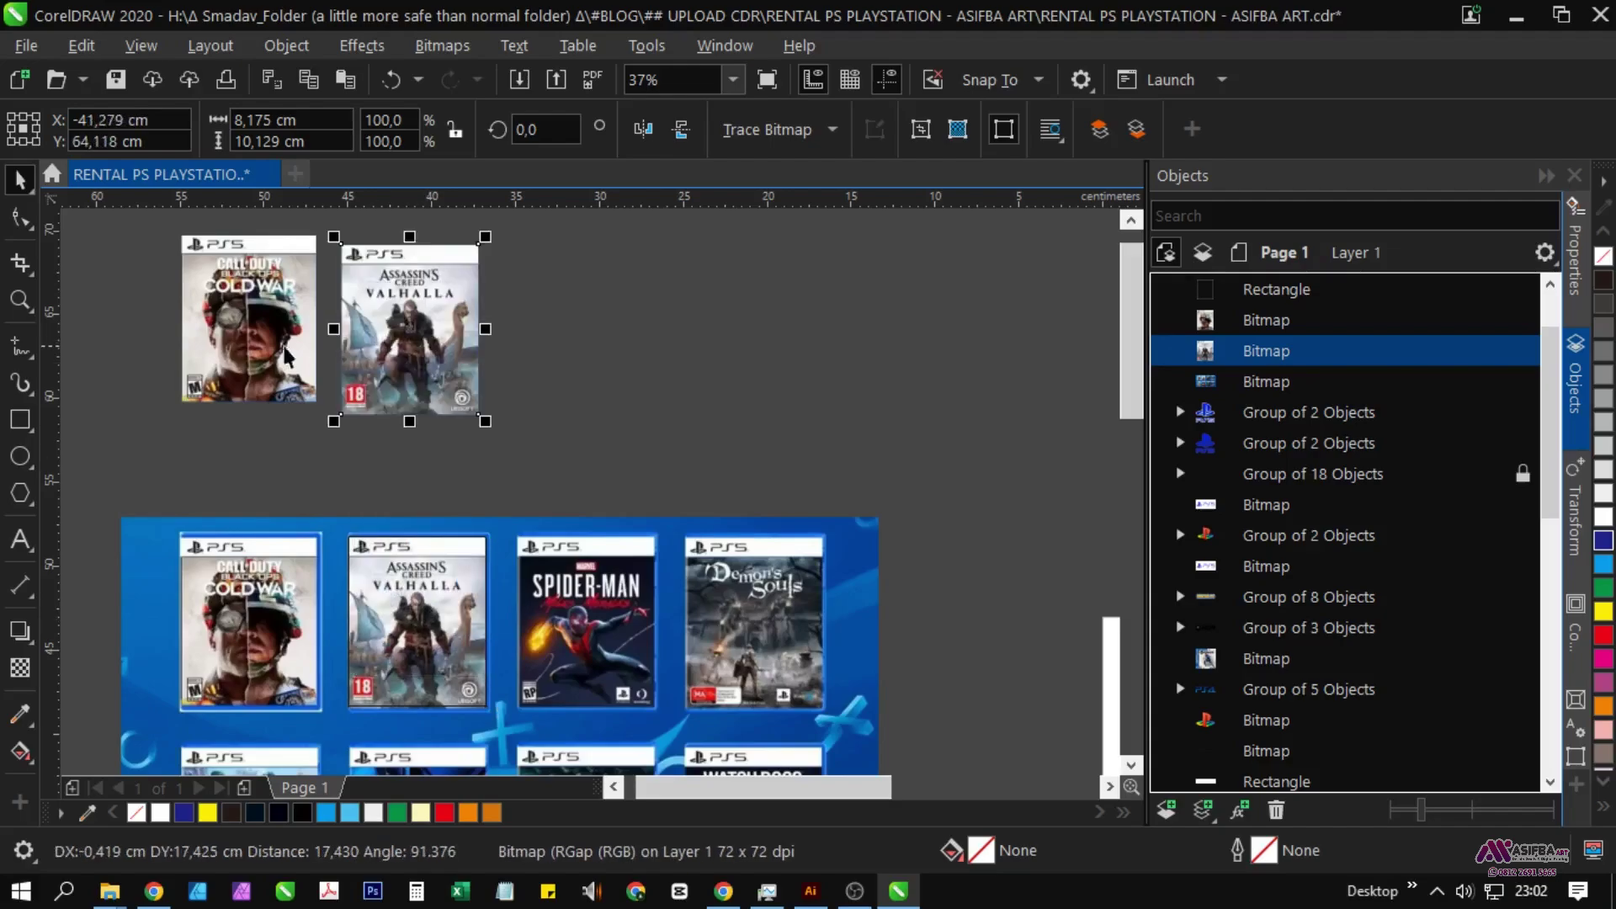
shift+click(268, 337)
key(e)
click(602, 481)
drag(603, 481, 490, 312)
Step: Move the cropping rectangle horizontally onto the Spider-Man Miles Morales cover and check its fit
click(303, 459)
scroll(238, 517, up, 2)
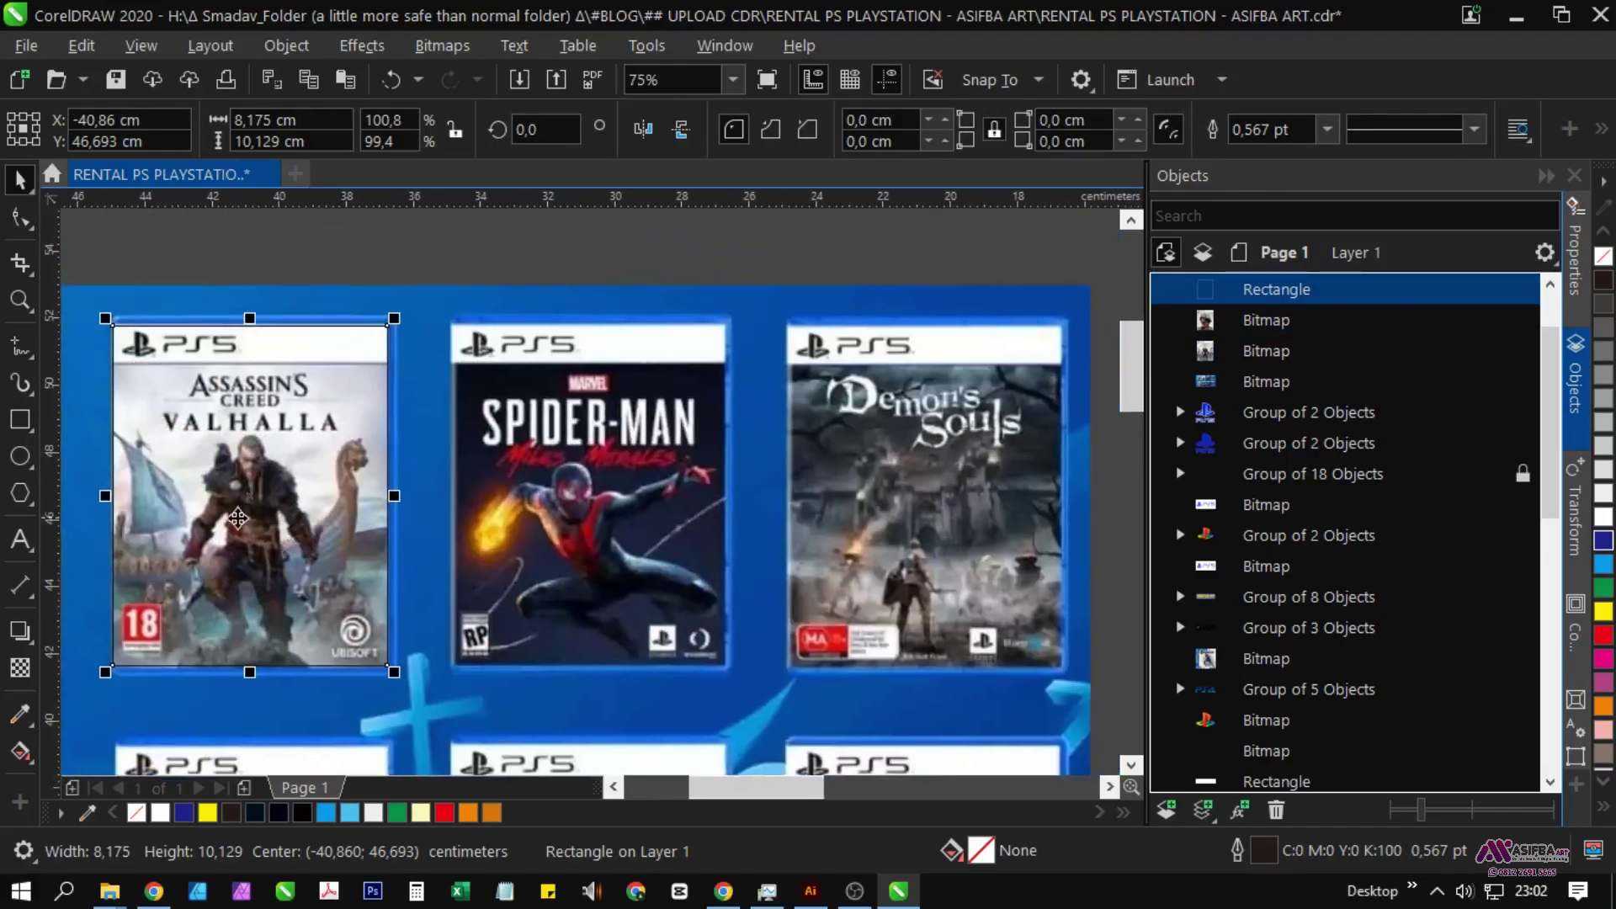
shift+click(576, 529)
scroll(576, 529, up, 2)
scroll(538, 505, down, 4)
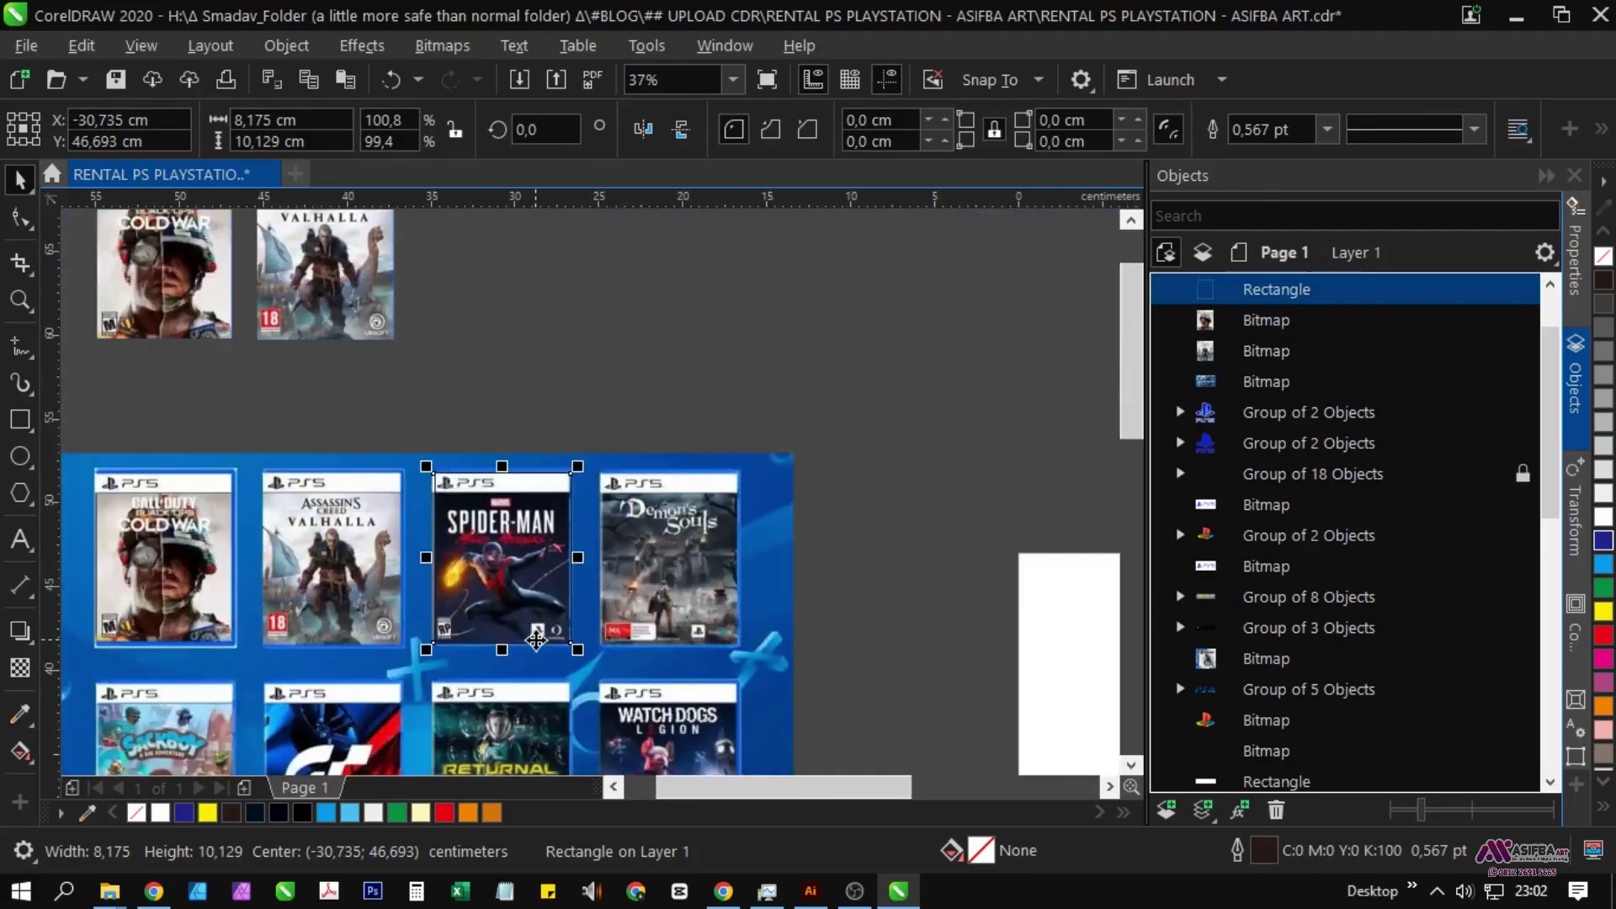
Step: Intersect the rectangle with the sheet and place the Spider-Man cutout beside the Valhalla cutout, aligned in the same row
drag(730, 305, 724, 403)
drag(491, 660, 481, 370)
shift+click(341, 366)
key(e)
key(Escape)
scroll(505, 368, up, 1)
scroll(482, 371, down, 1)
shift+click(346, 409)
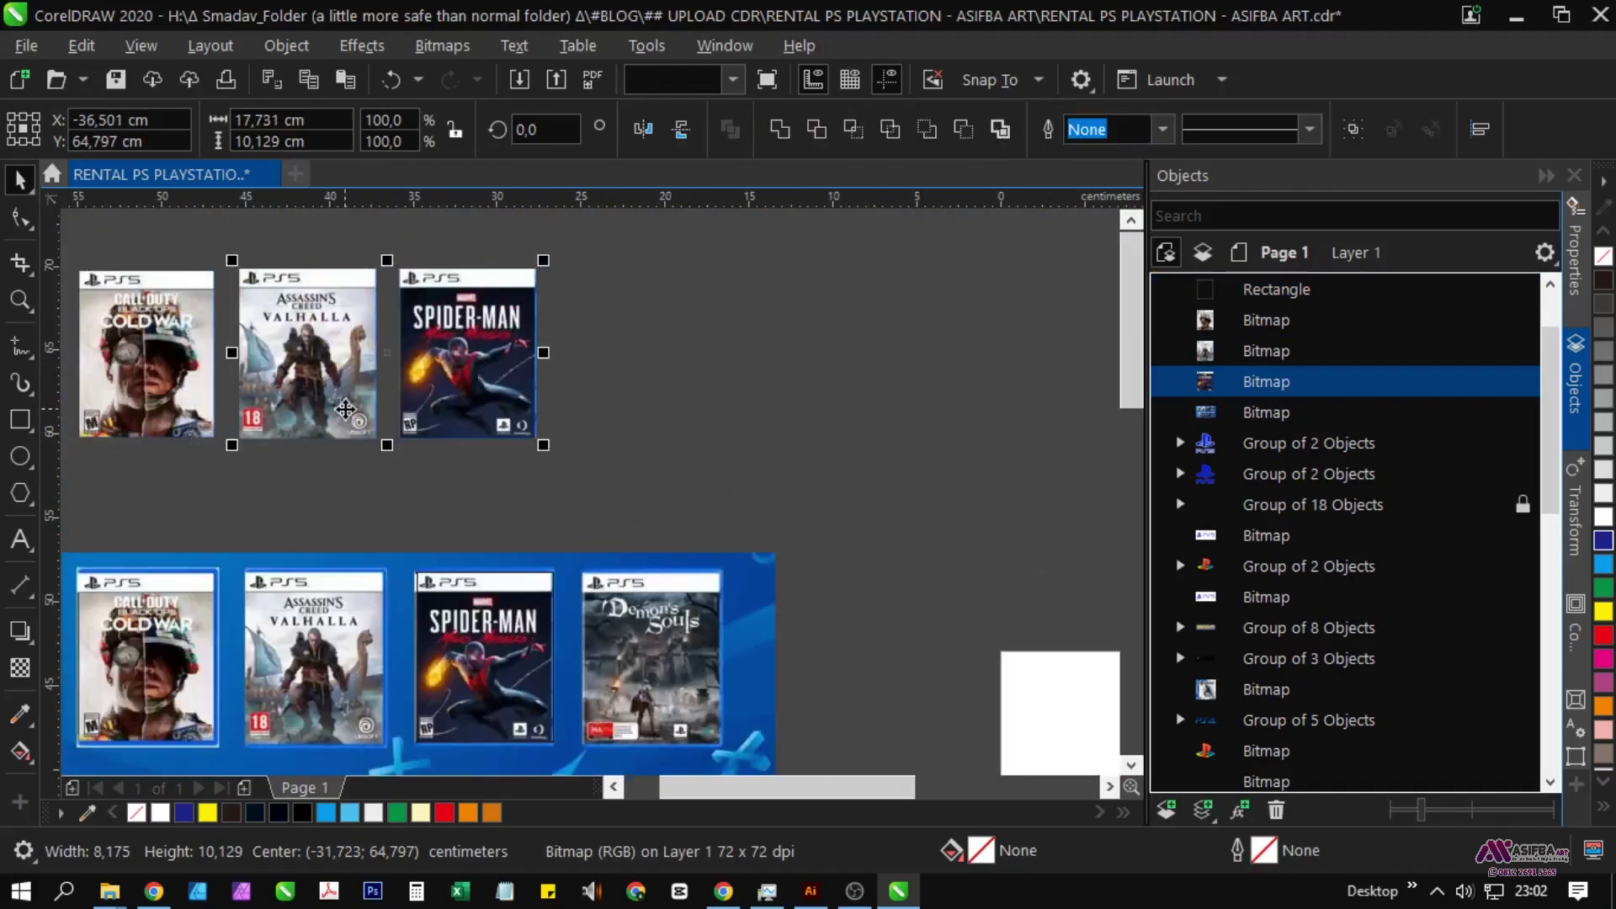
Step: Move the cropping rectangle onto the Demon's Souls cover, at about X -20.79 cm
drag(632, 422, 505, 234)
click(427, 417)
scroll(432, 417, up, 1)
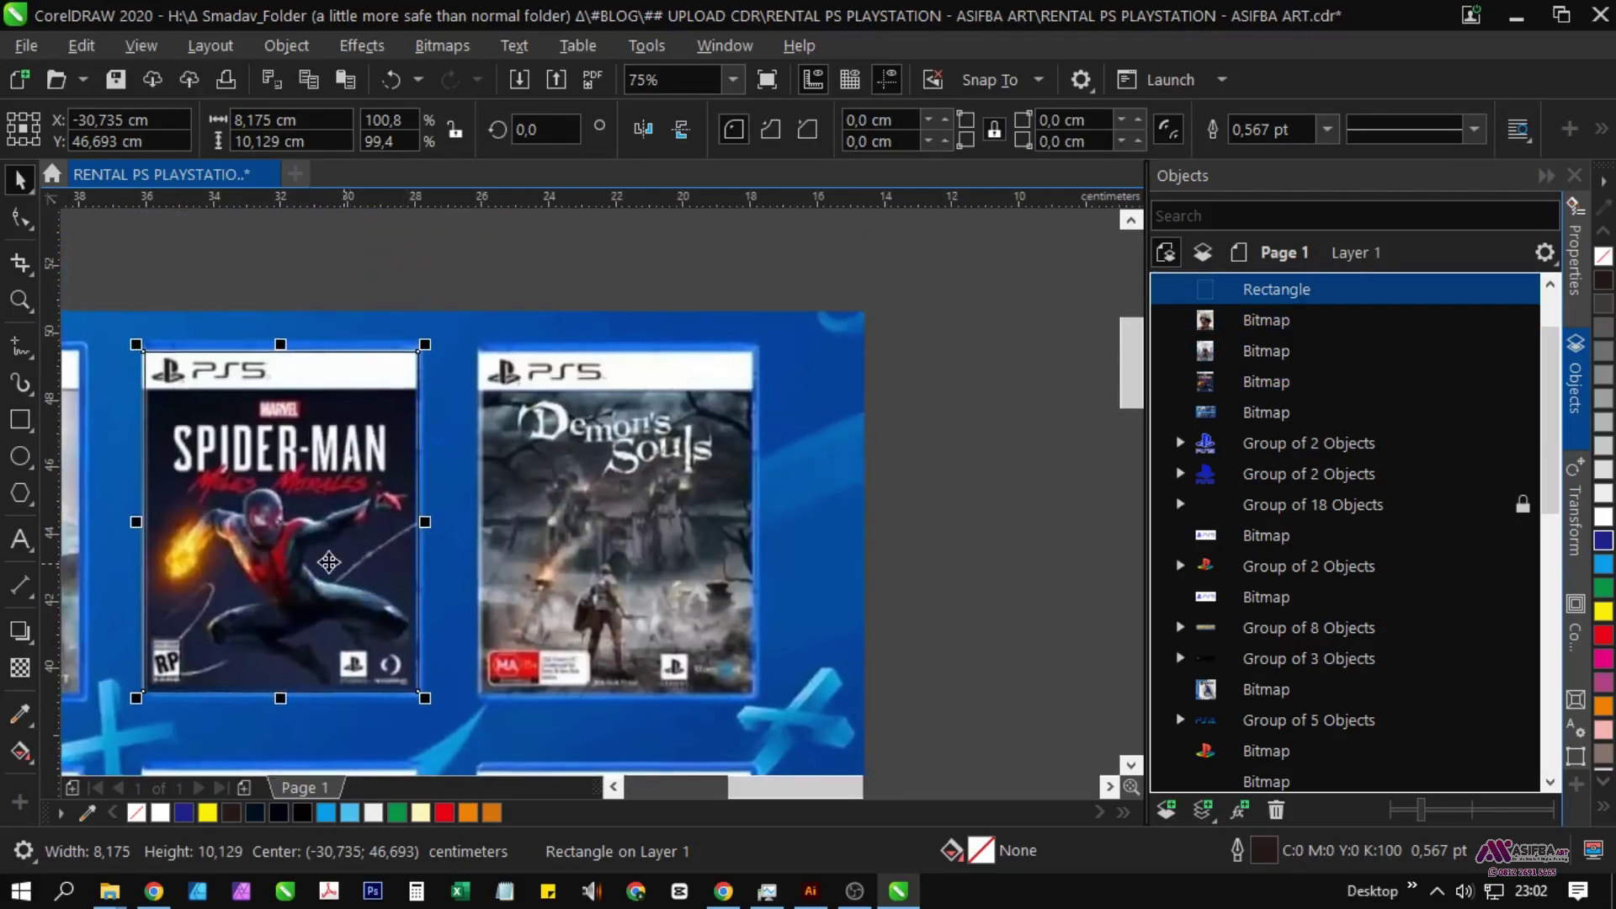
scroll(671, 738, up, 1)
scroll(508, 663, down, 1)
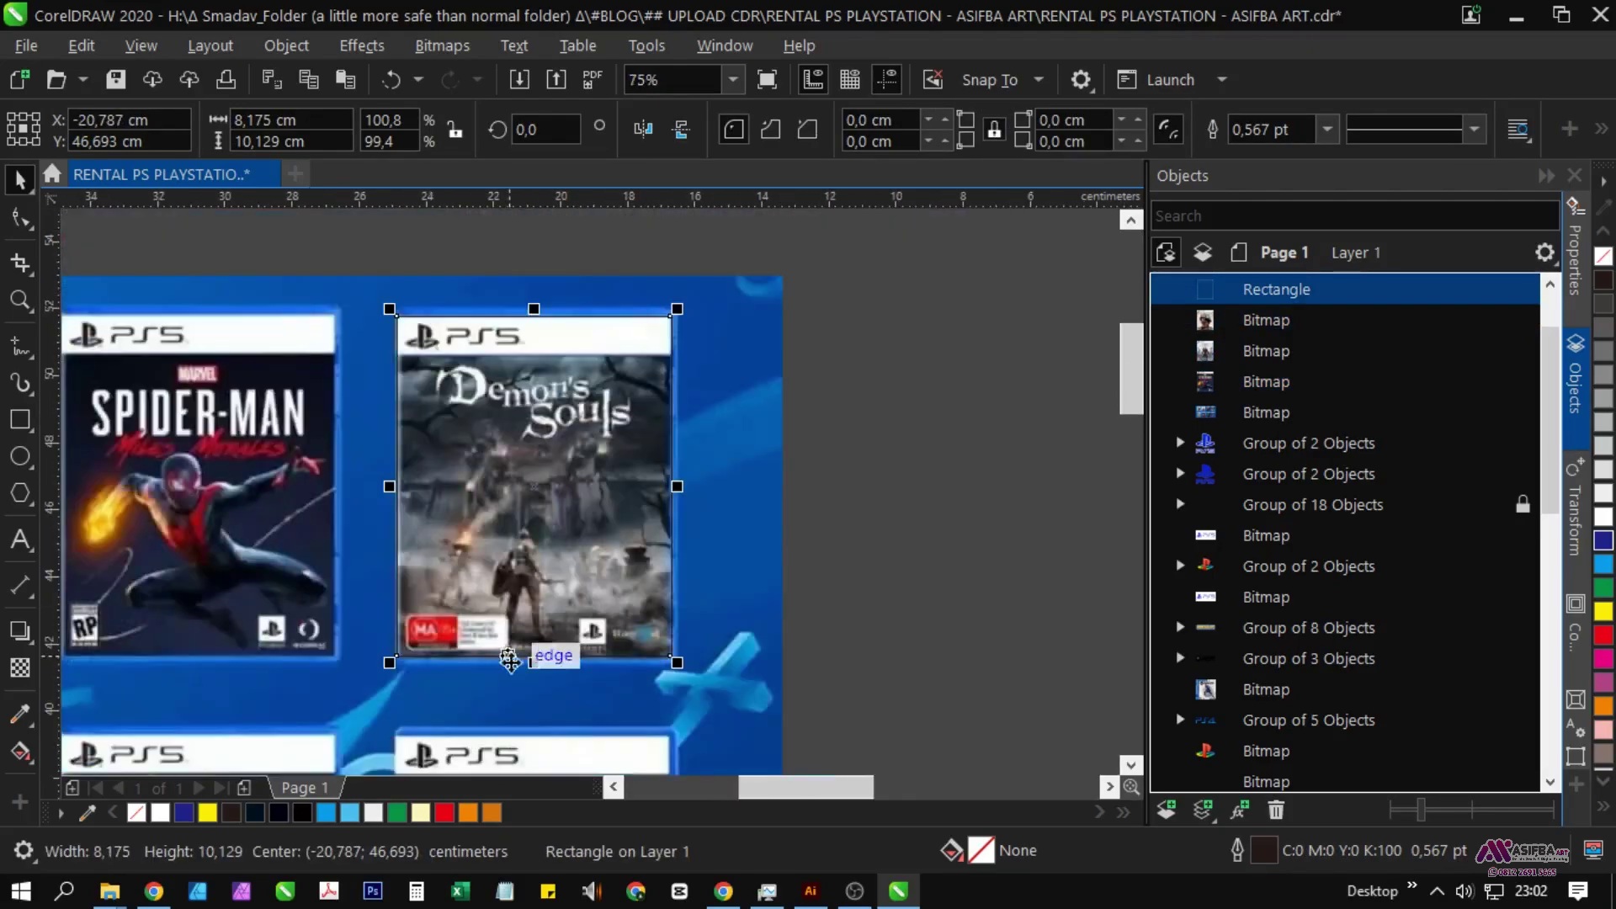
Step: Intersect the rectangle with the sheet and place the Demon's Souls cutout at the end of the row, aligned with the Spider-Man cutout
shift+click(513, 696)
click(851, 130)
scroll(761, 490, down, 1)
drag(641, 488, 641, 290)
drag(641, 290, 610, 440)
shift+click(485, 481)
click(739, 567)
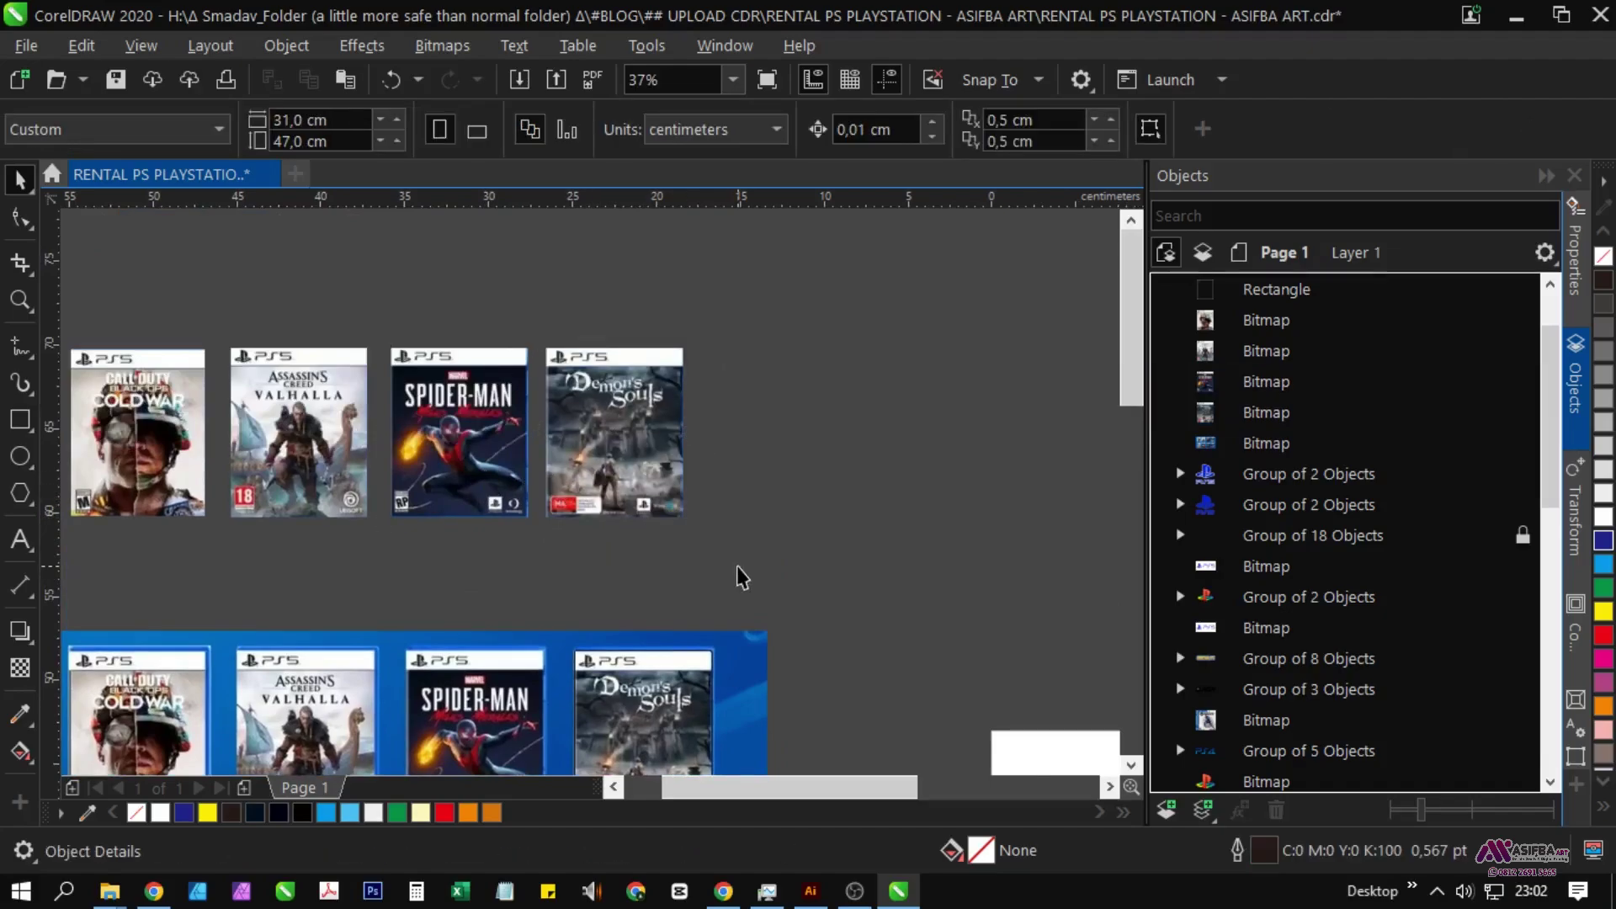
Step: Select the four cropped covers, move them onto the page below the banner and scale them to about 9.29 cm wide overall
scroll(738, 568, down, 1)
drag(738, 568, 396, 426)
scroll(139, 231, down, 1)
drag(327, 346, 575, 553)
scroll(575, 553, up, 2)
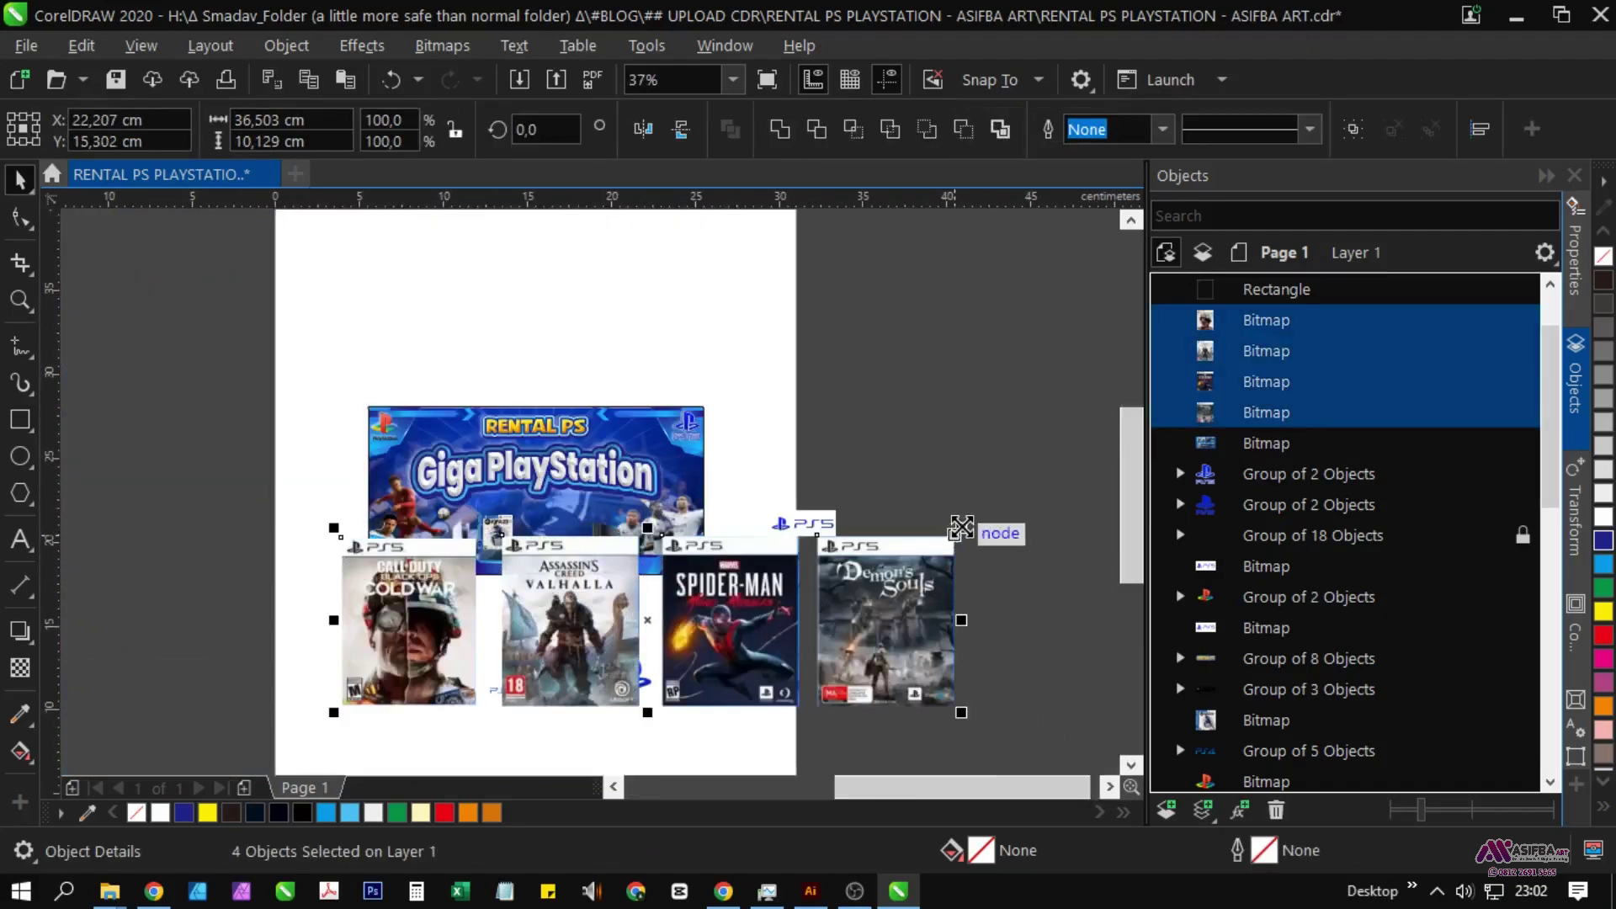
drag(961, 528, 509, 572)
scroll(647, 629, up, 1)
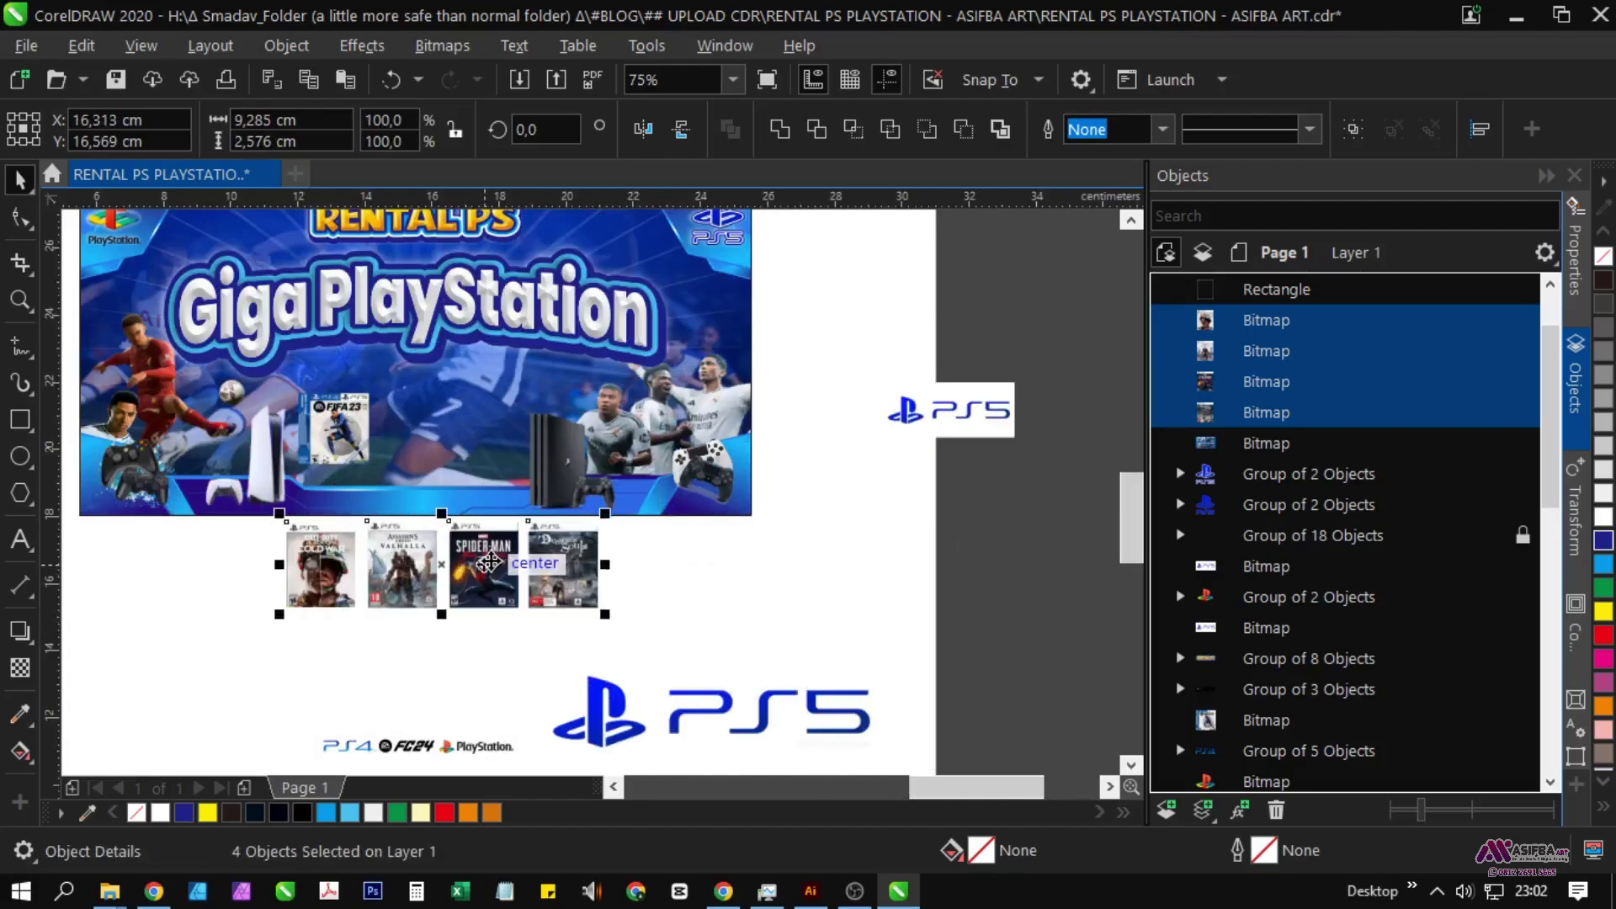
Step: Group the four game covers and shrink the group to about 6.92 × 1.92 cm
key(ctrl+g)
scroll(547, 573, up, 2)
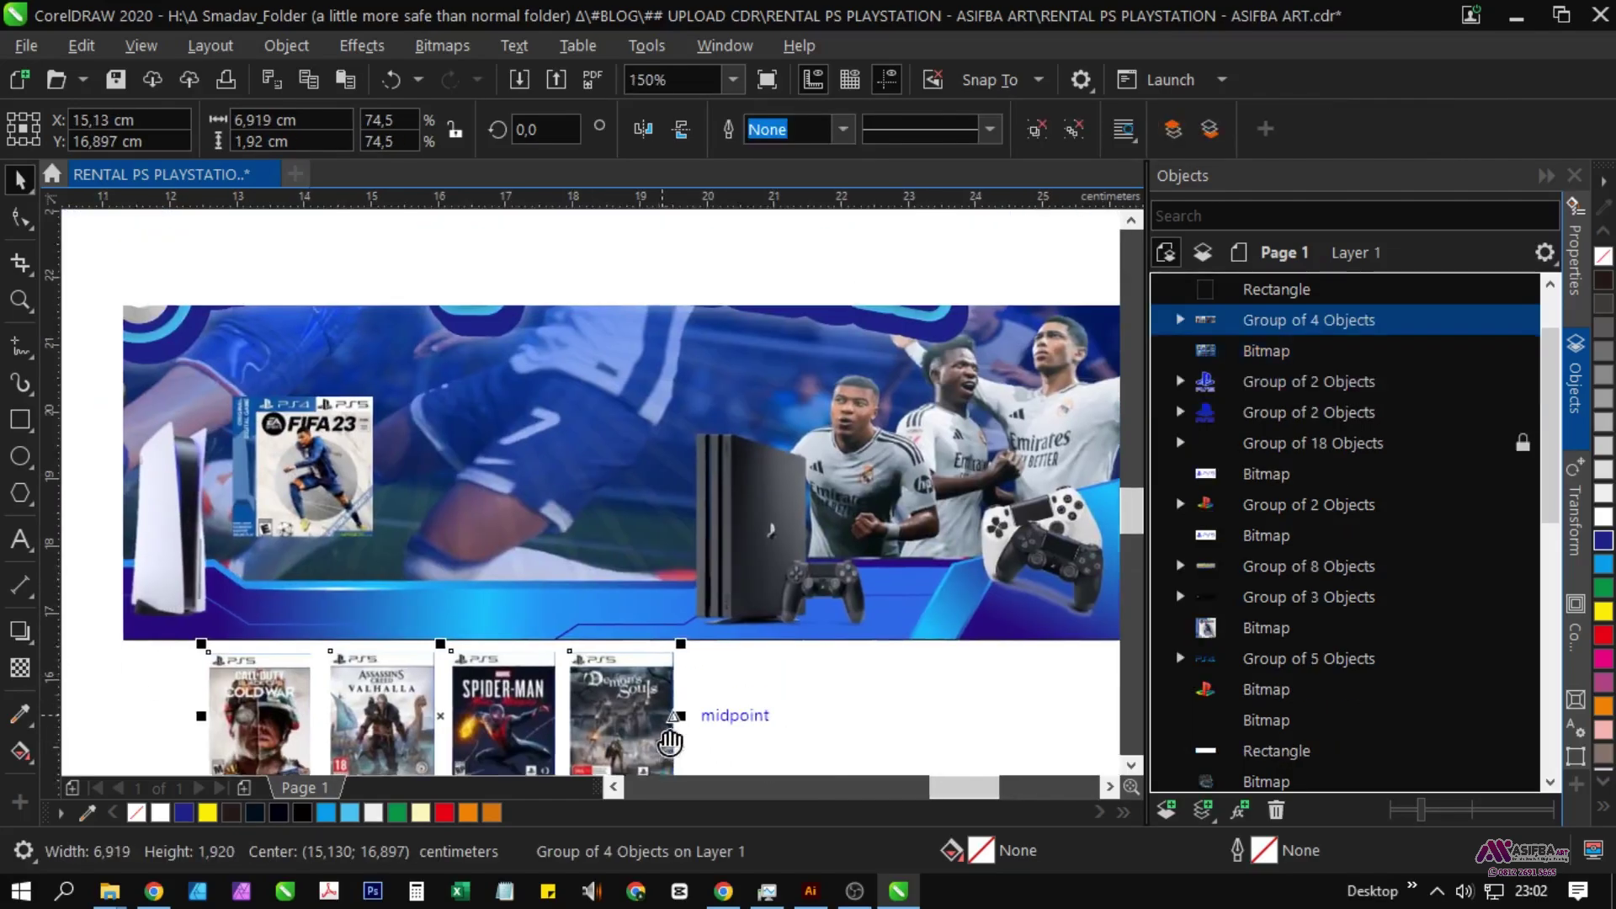
drag(671, 741, 673, 762)
Step: Move the FIFA 23 cover below the banner and place the four-cover group between the consoles at about X 15.24, Y 20.76 cm
click(353, 573)
drag(320, 505, 306, 444)
drag(345, 606, 349, 508)
drag(354, 689, 362, 536)
click(545, 725)
click(357, 514)
scroll(379, 472, down, 1)
drag(379, 455, 472, 563)
click(506, 529)
scroll(514, 623, up, 1)
scroll(459, 635, down, 1)
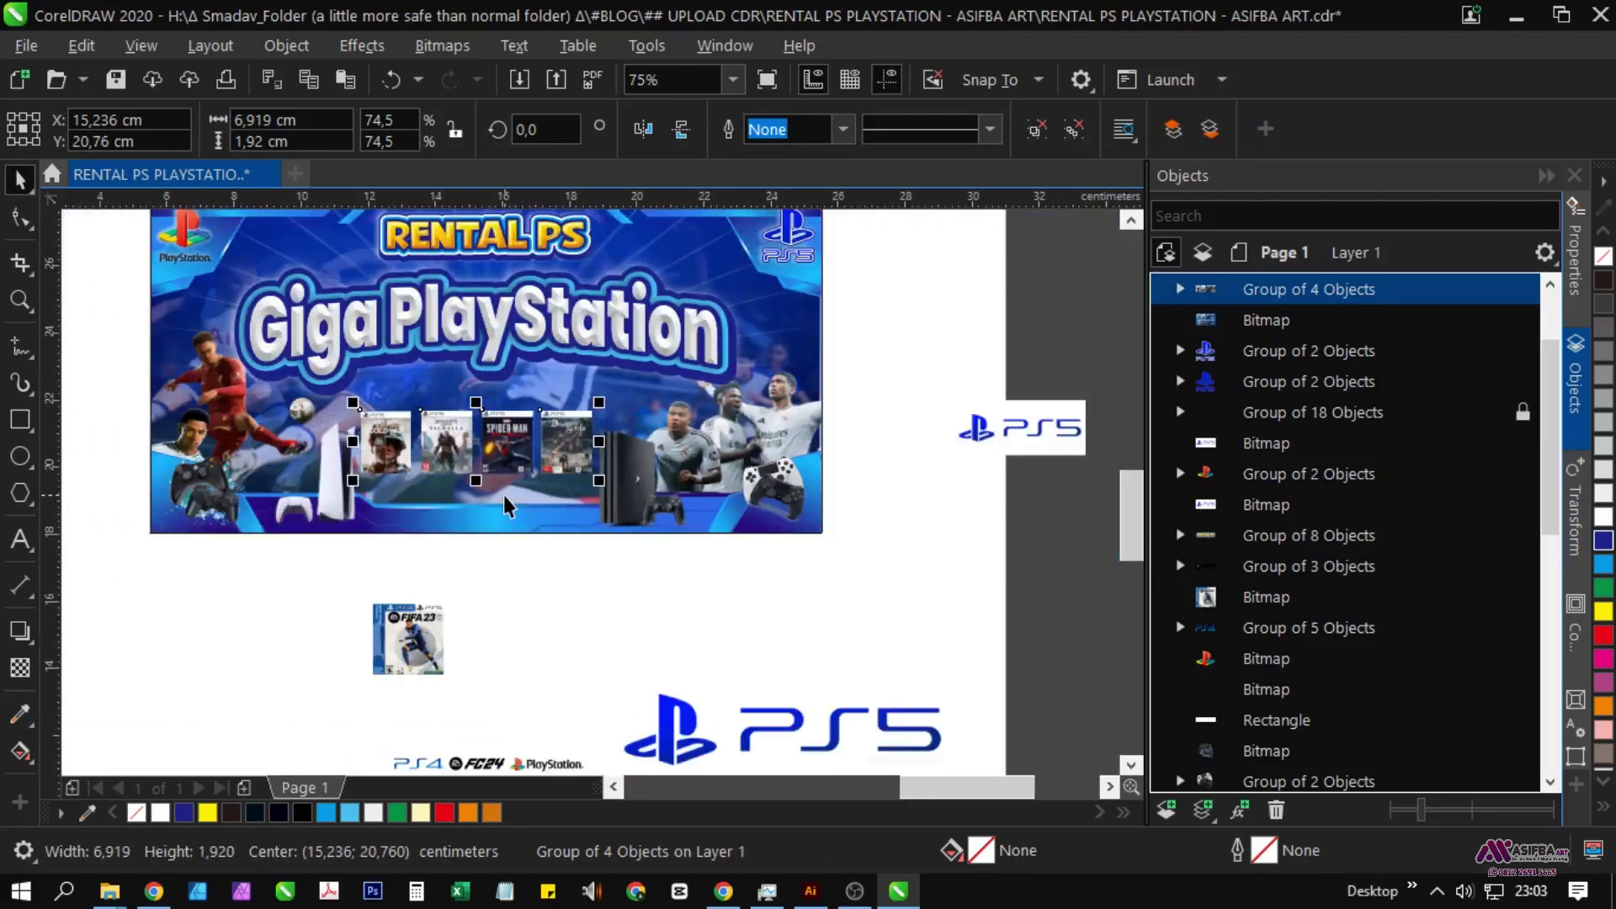
Step: Ungroup the game covers and move the Spider-Man and Demon's Souls covers below the banner
key(ctrl+u)
scroll(543, 599, up, 2)
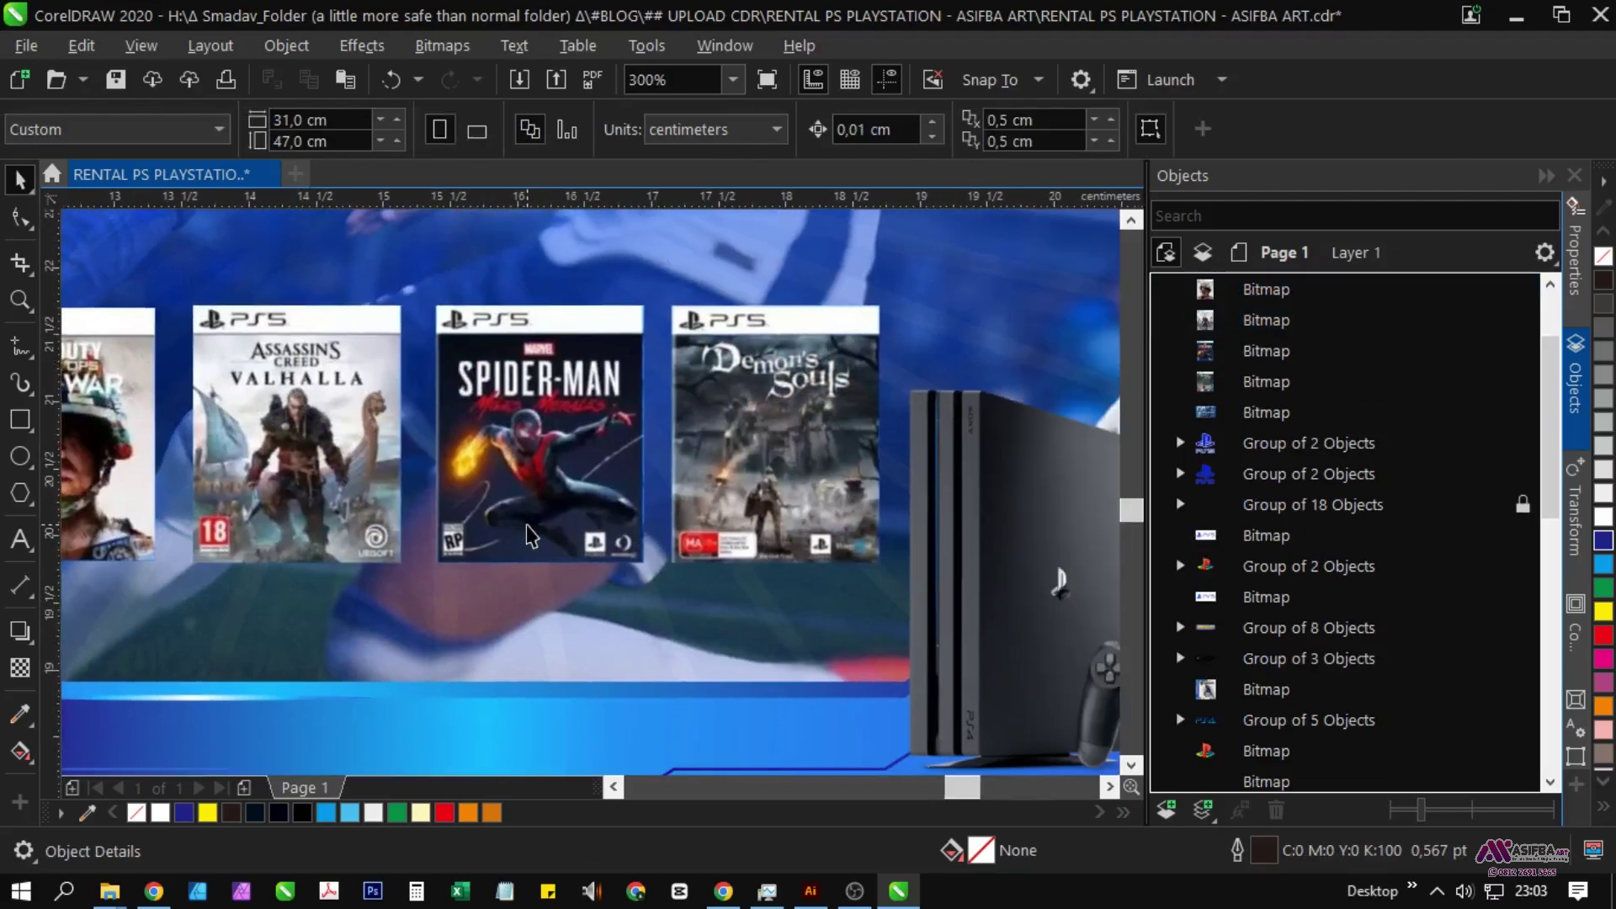
click(740, 487)
shift+click(616, 477)
scroll(608, 479, down, 1)
drag(548, 407, 698, 665)
Step: Shift the Cold War and Valhalla covers toward the PS4 console and move the FIFA 23 cover to about X 12.95, Y 16.55 cm
click(437, 480)
shift+click(324, 488)
drag(299, 503, 487, 450)
drag(381, 741, 371, 682)
scroll(385, 379, up, 1)
scroll(391, 428, down, 1)
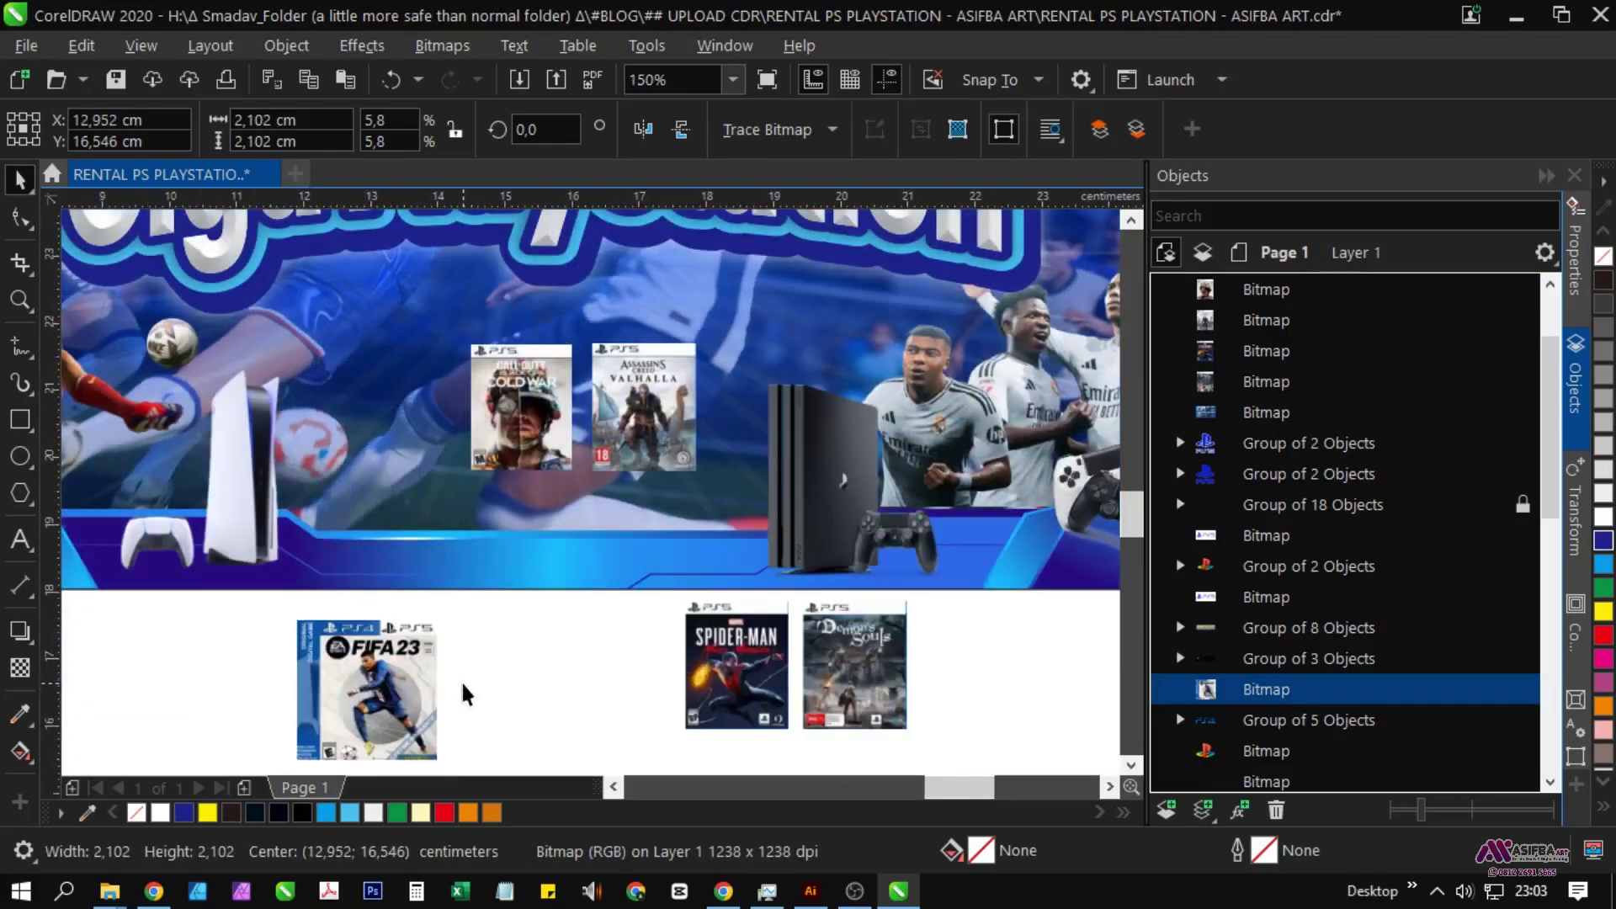
key(Escape)
Step: In Chrome, search images for "Game ps 5 FIFA" and copy the PS5 EA Sports FC 24 cover for use in CorelDRAW
click(166, 895)
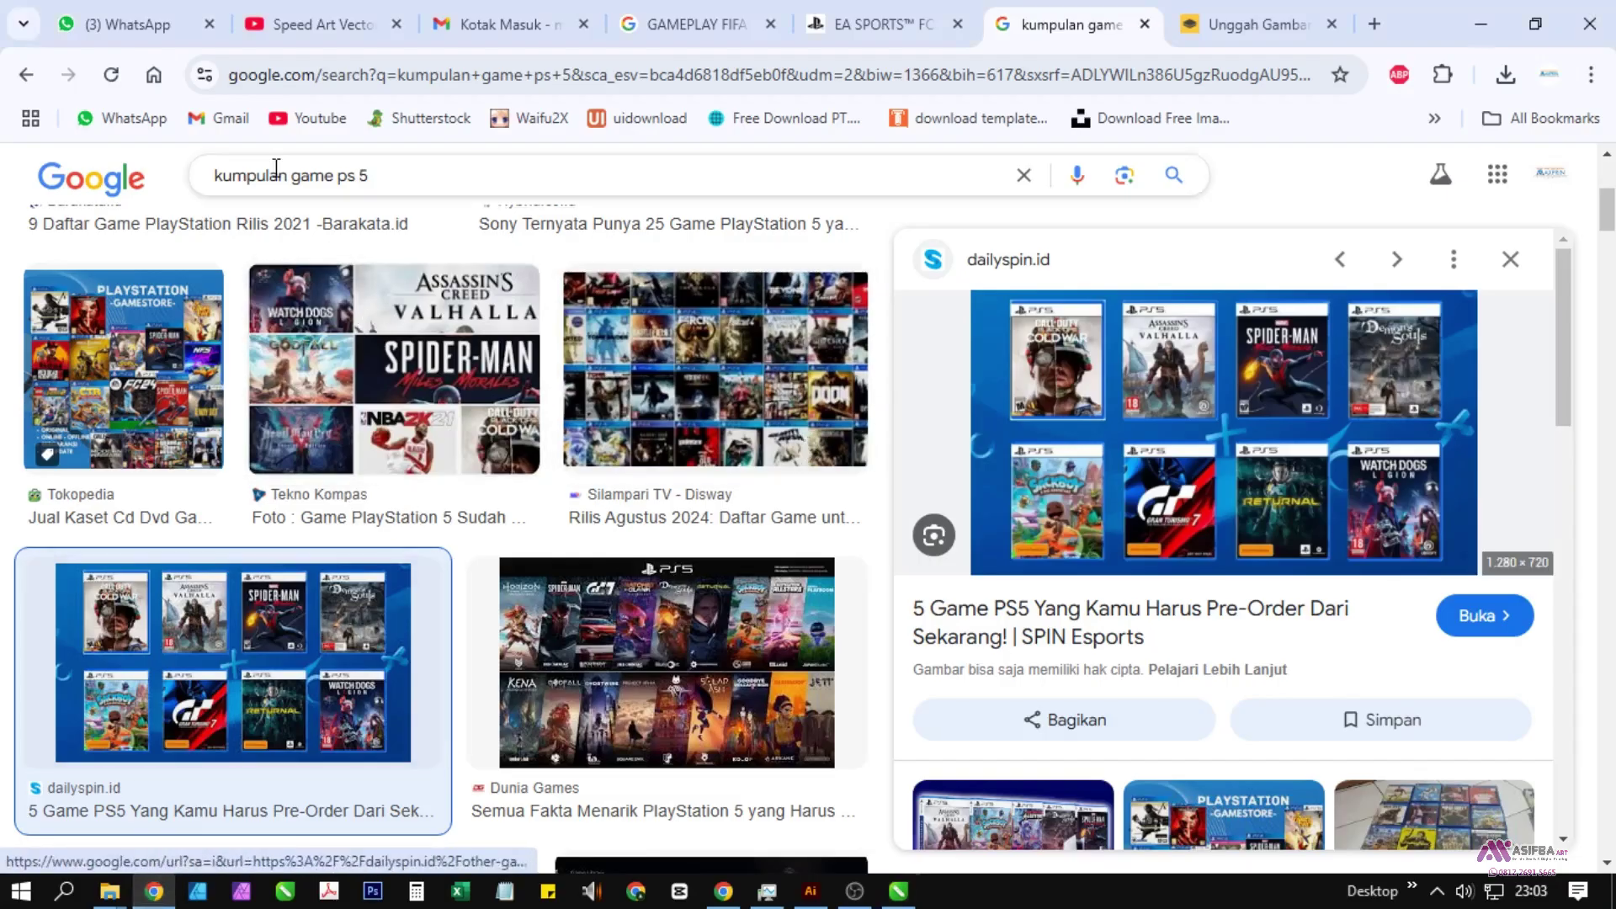
text(G)
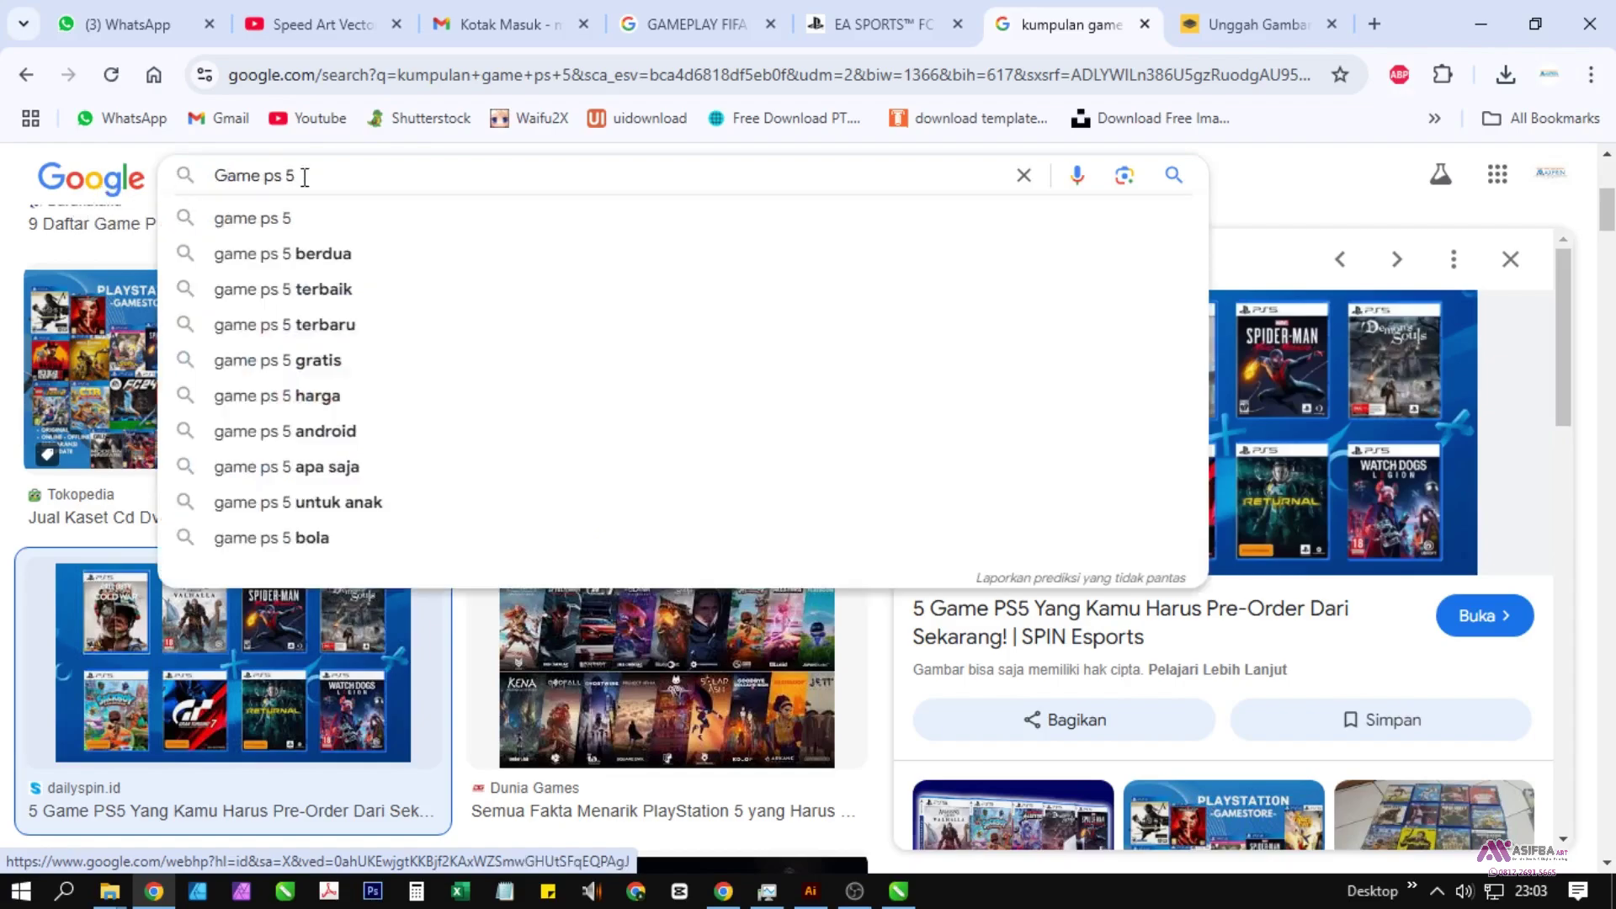
text( FIFA)
key(Return)
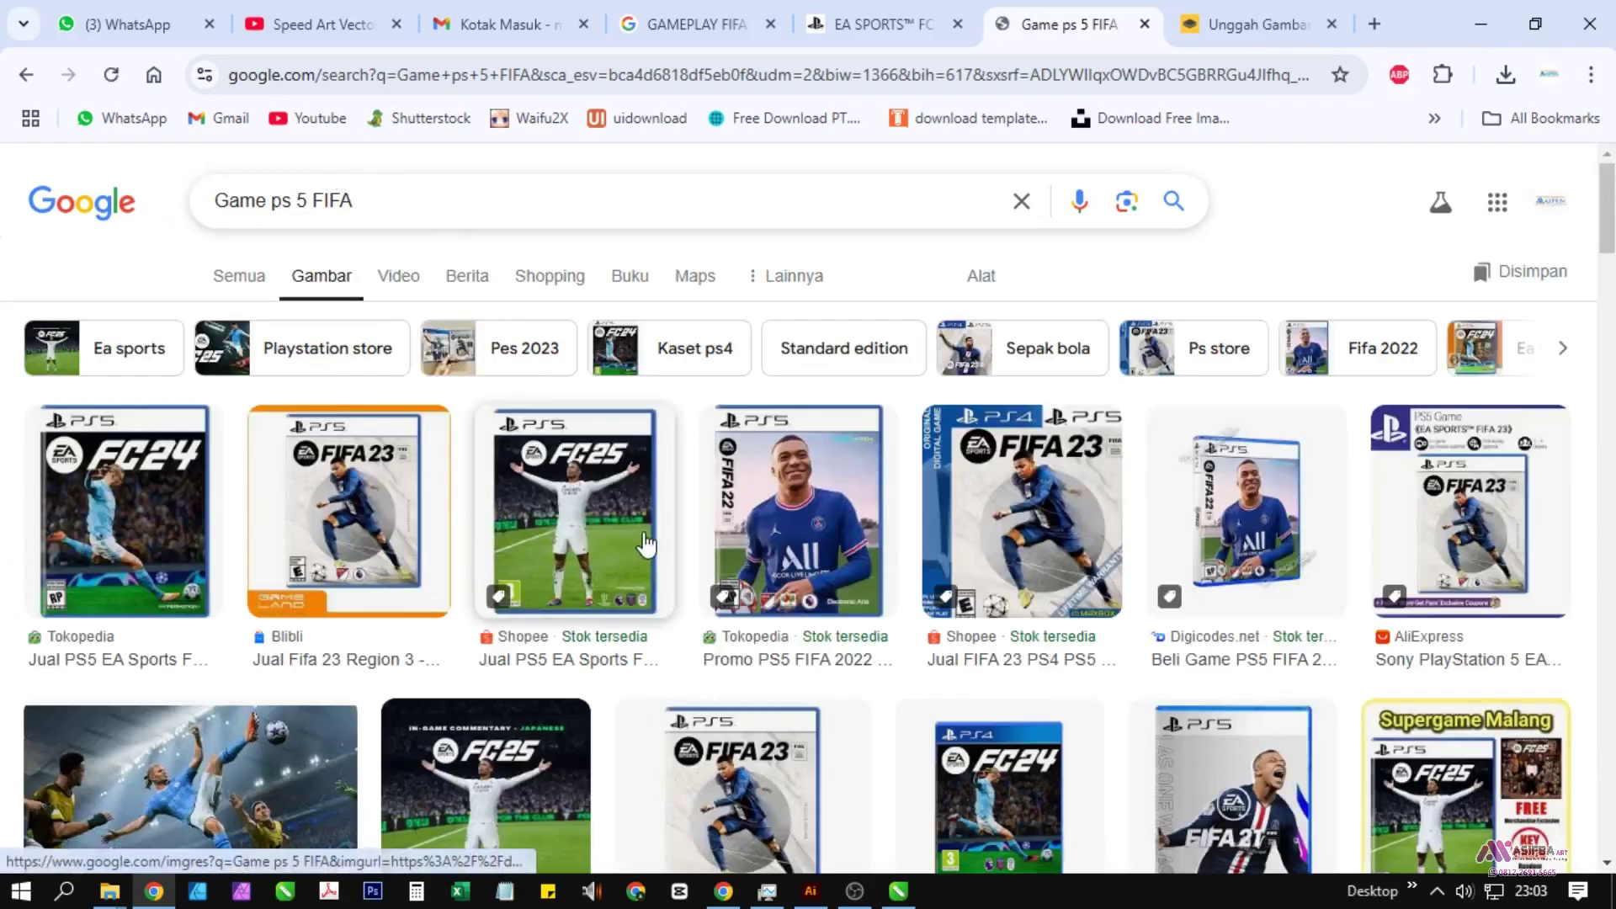
click(137, 572)
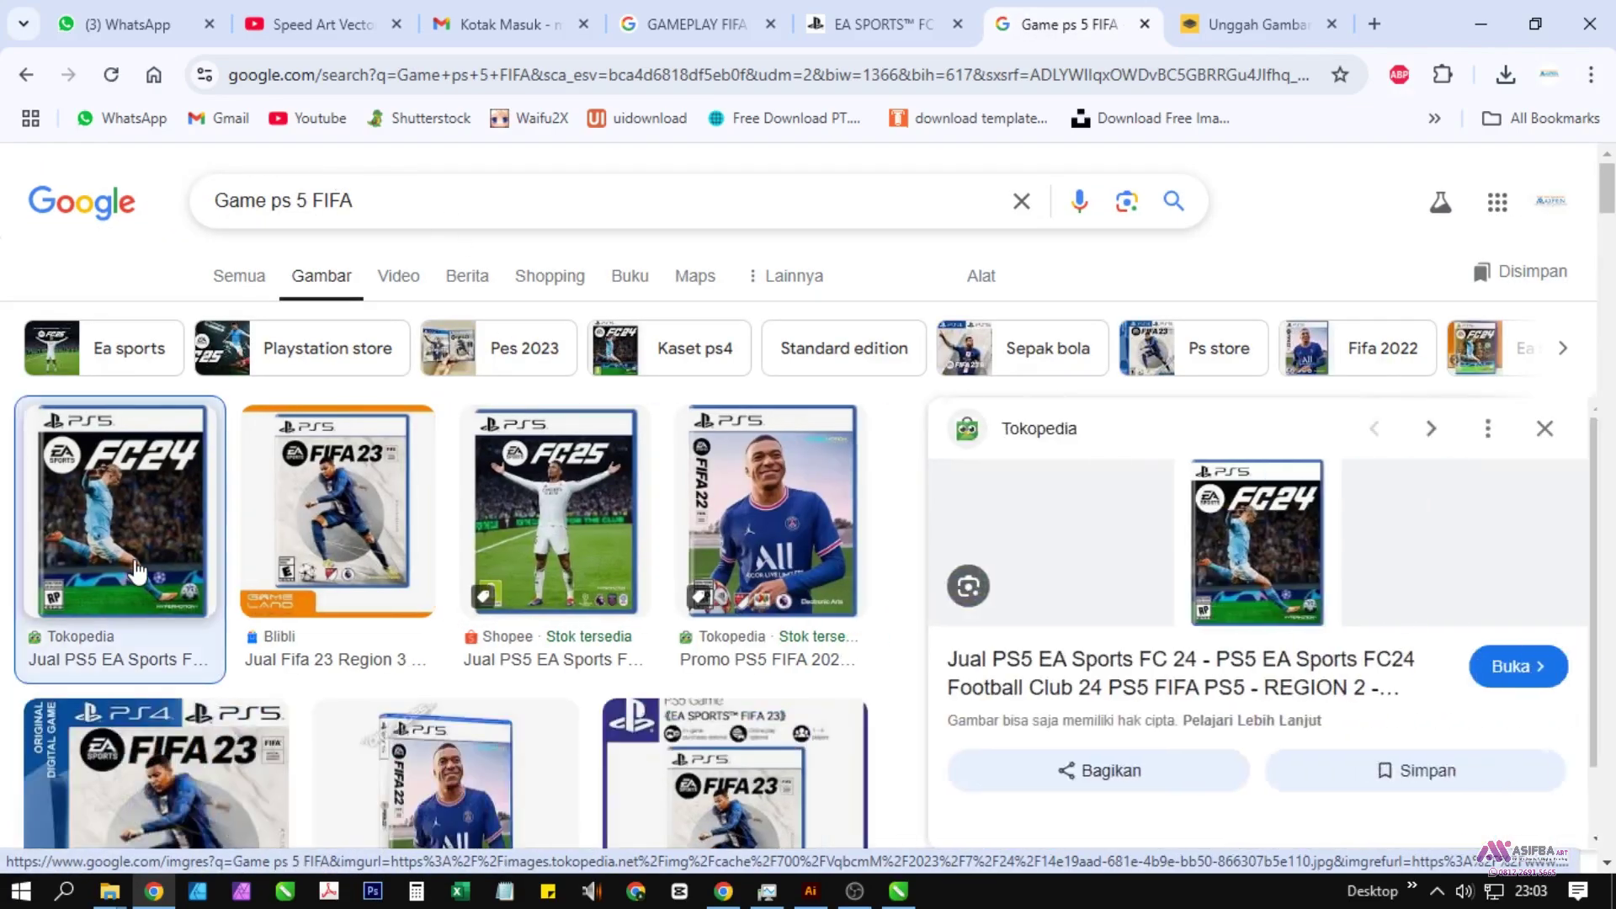
right_click(1187, 589)
click(1304, 397)
key(alt+Tab)
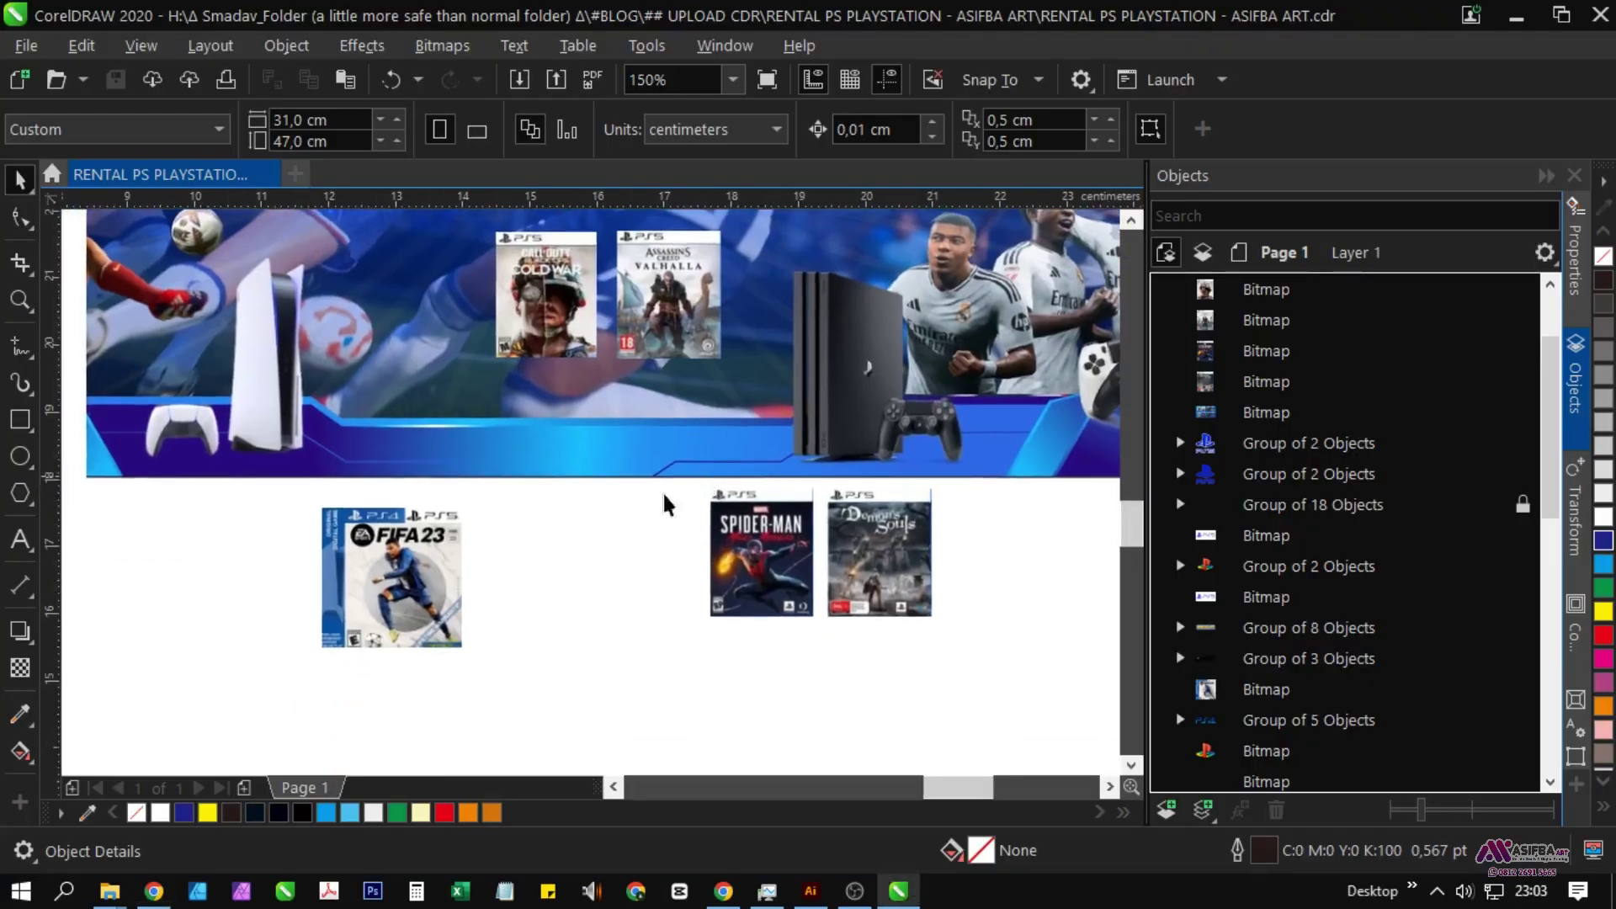
Step: Paste the copied FC 24 cover in CorelDRAW and scale it to about 3.67 cm wide below the Cold War and Valhalla covers
right_click(546, 566)
click(647, 792)
scroll(502, 540, down, 2)
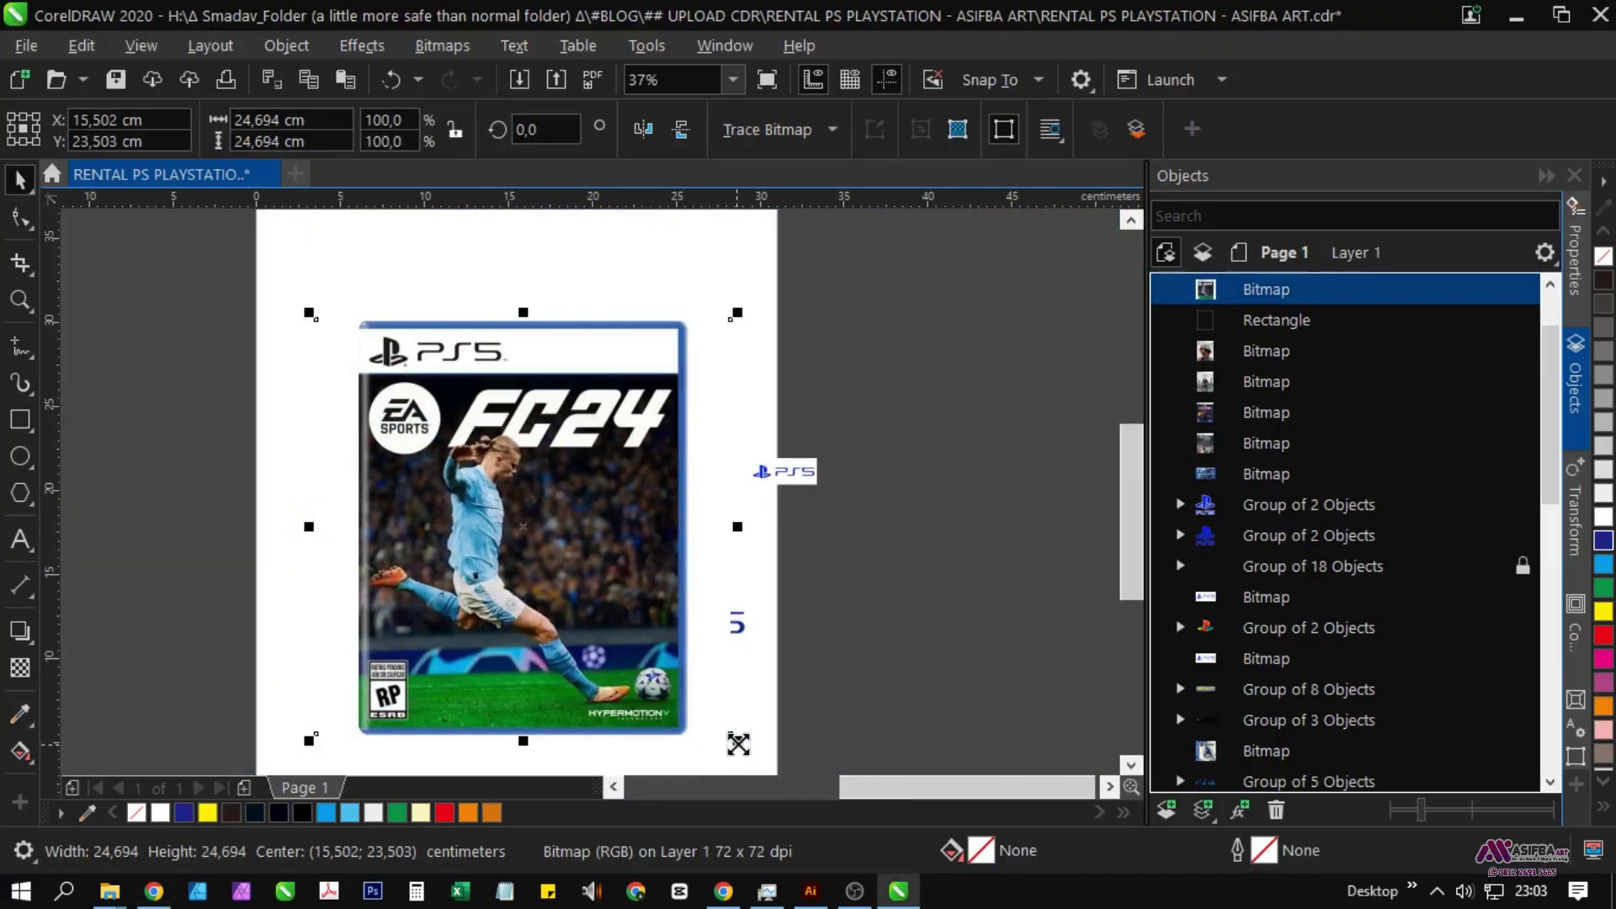
drag(738, 745, 558, 559)
scroll(530, 528, up, 2)
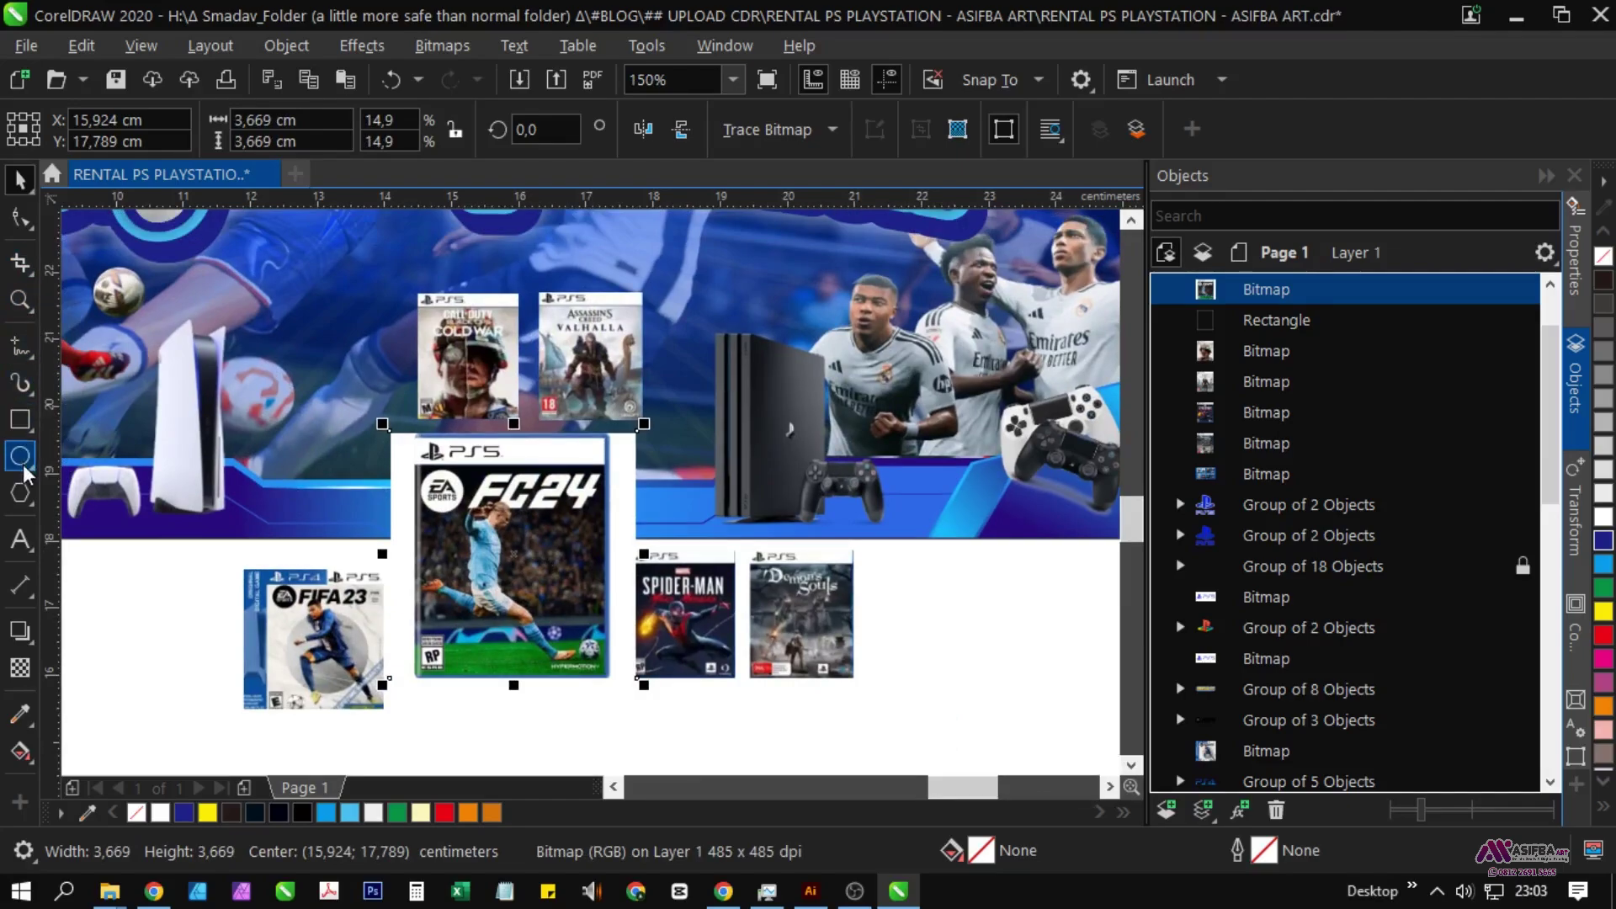
Step: Draw a rectangle around the FC 24 cover artwork and PowerClip the cover image inside it
key(F6)
scroll(374, 475, up, 1)
drag(303, 271, 692, 717)
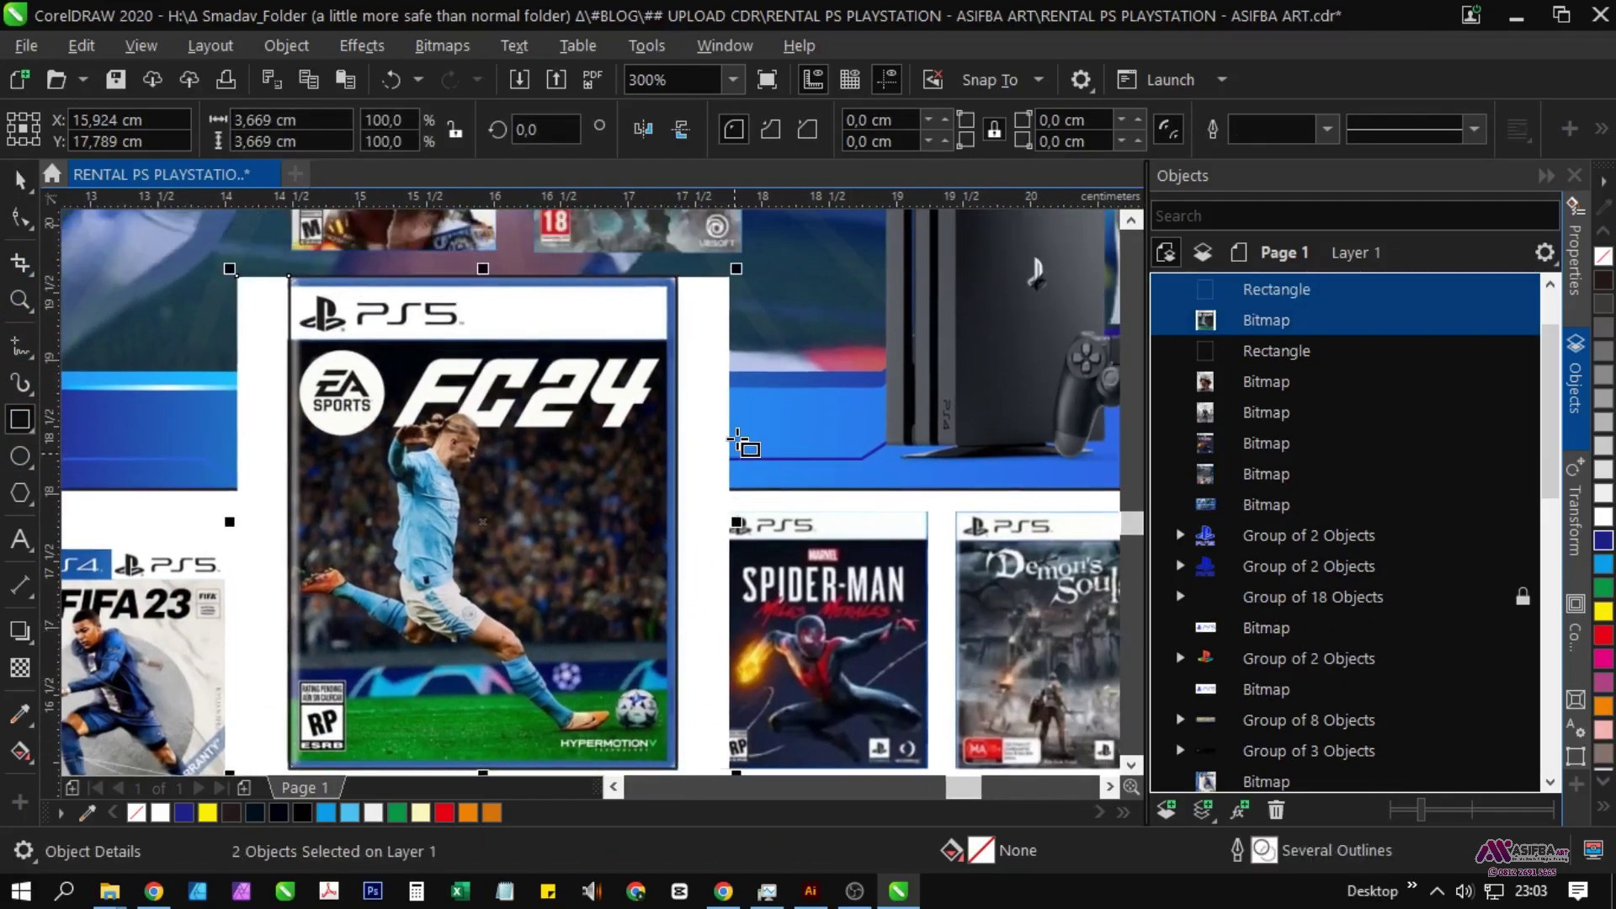
scroll(737, 438, down, 1)
click(676, 691)
key(space)
click(721, 603)
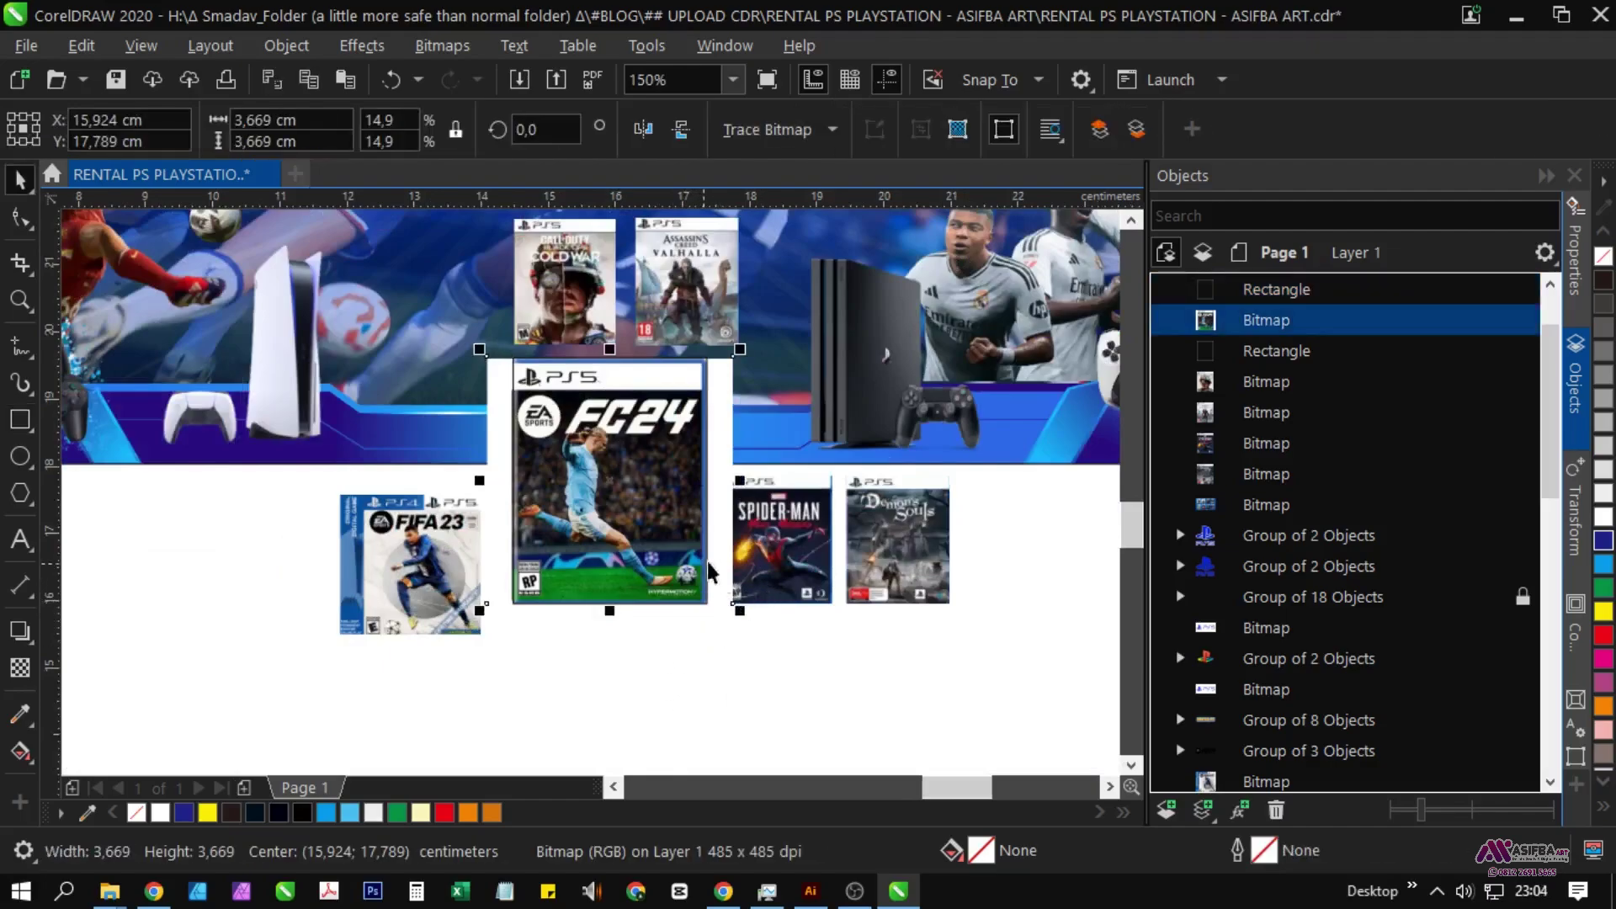
right_click(716, 552)
click(769, 488)
click(631, 538)
Step: Remove the outline of the clipped FC 24 cover and shrink it to about 1.45 × 1.84 cm on the banner
scroll(610, 704, down, 1)
scroll(603, 611, up, 1)
drag(642, 642, 403, 601)
right_click(1604, 256)
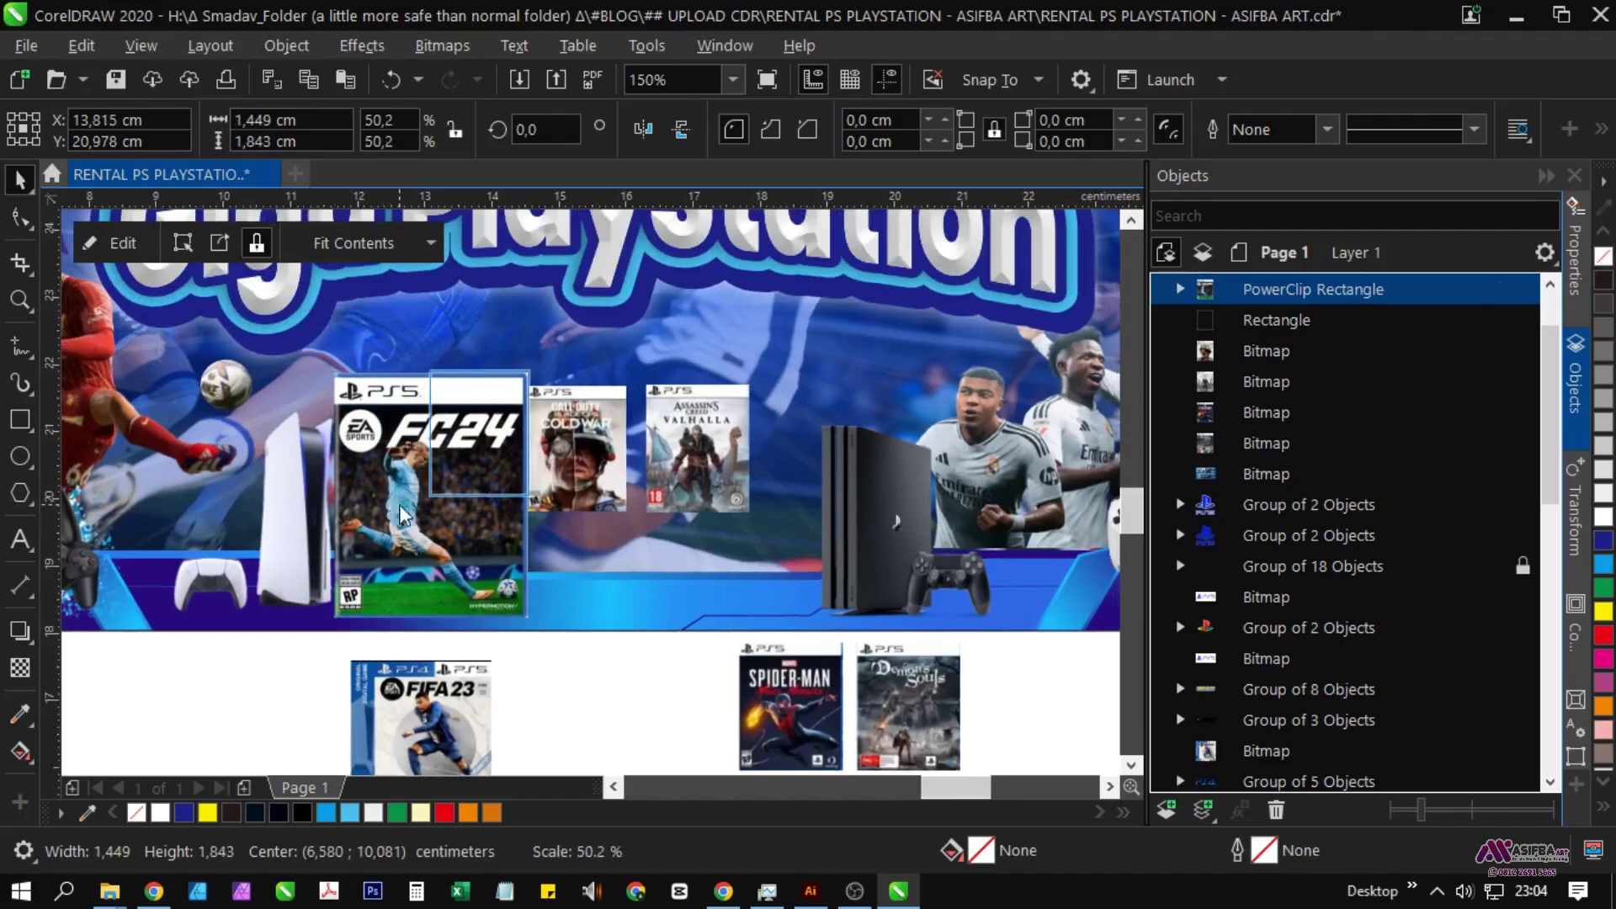
scroll(523, 419, up, 1)
Step: Align the FC 24 cover with the Cold War cover's vertical centre and enlarge it to about 1.52 × 1.94 cm
drag(458, 447, 430, 484)
shift+click(625, 491)
key(e)
scroll(576, 533, down, 1)
drag(554, 595, 592, 532)
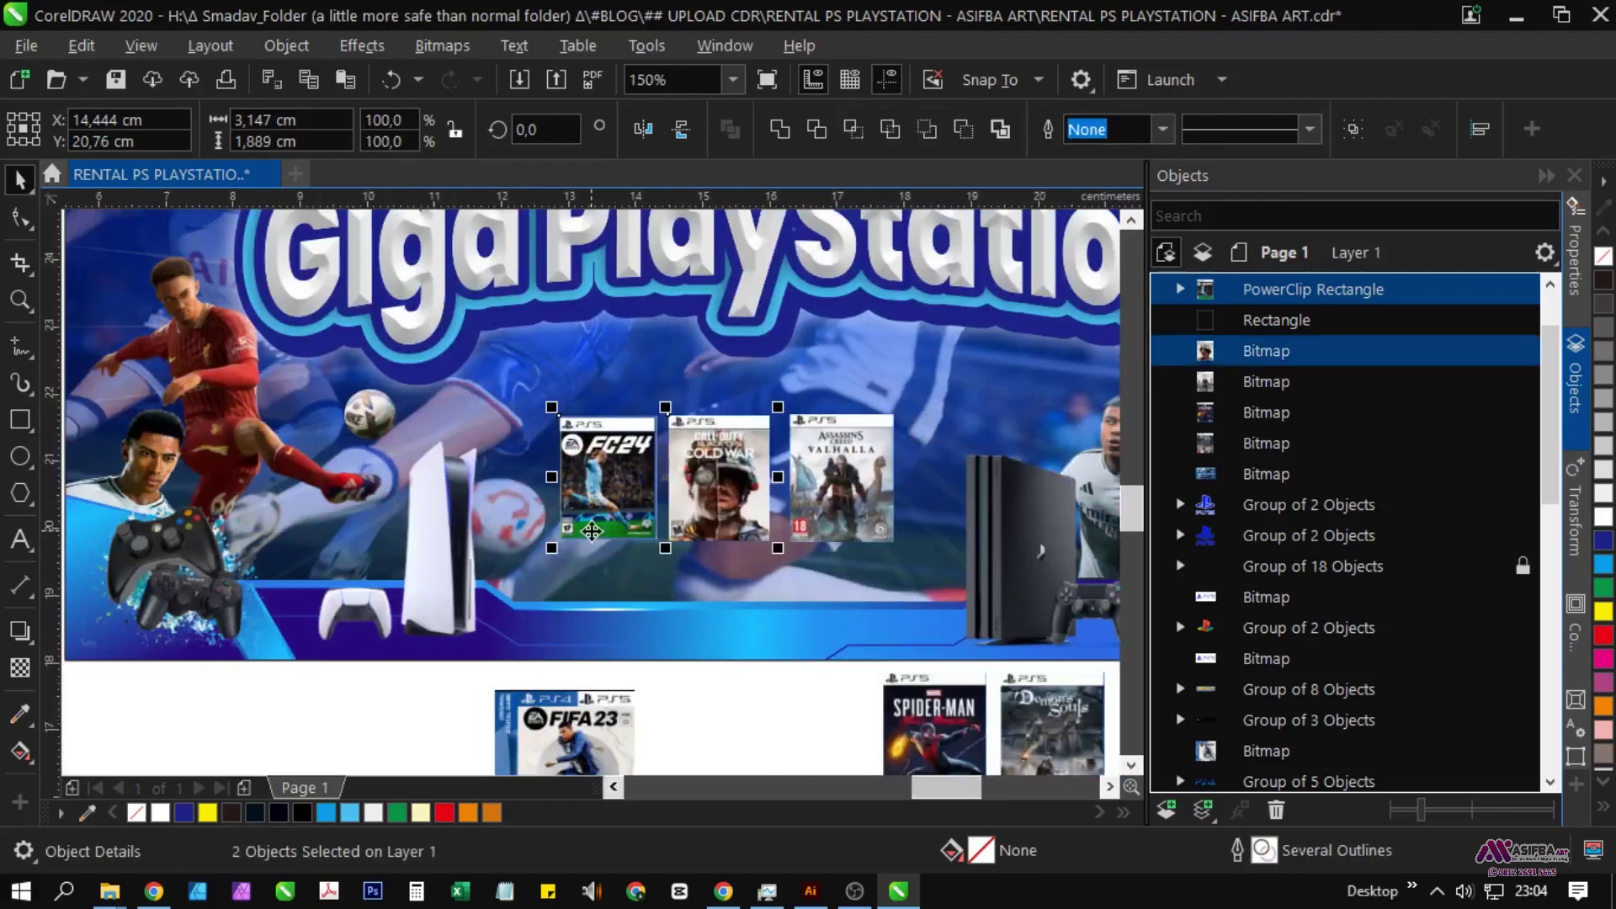
click(591, 531)
scroll(592, 531, up, 1)
drag(473, 641, 473, 643)
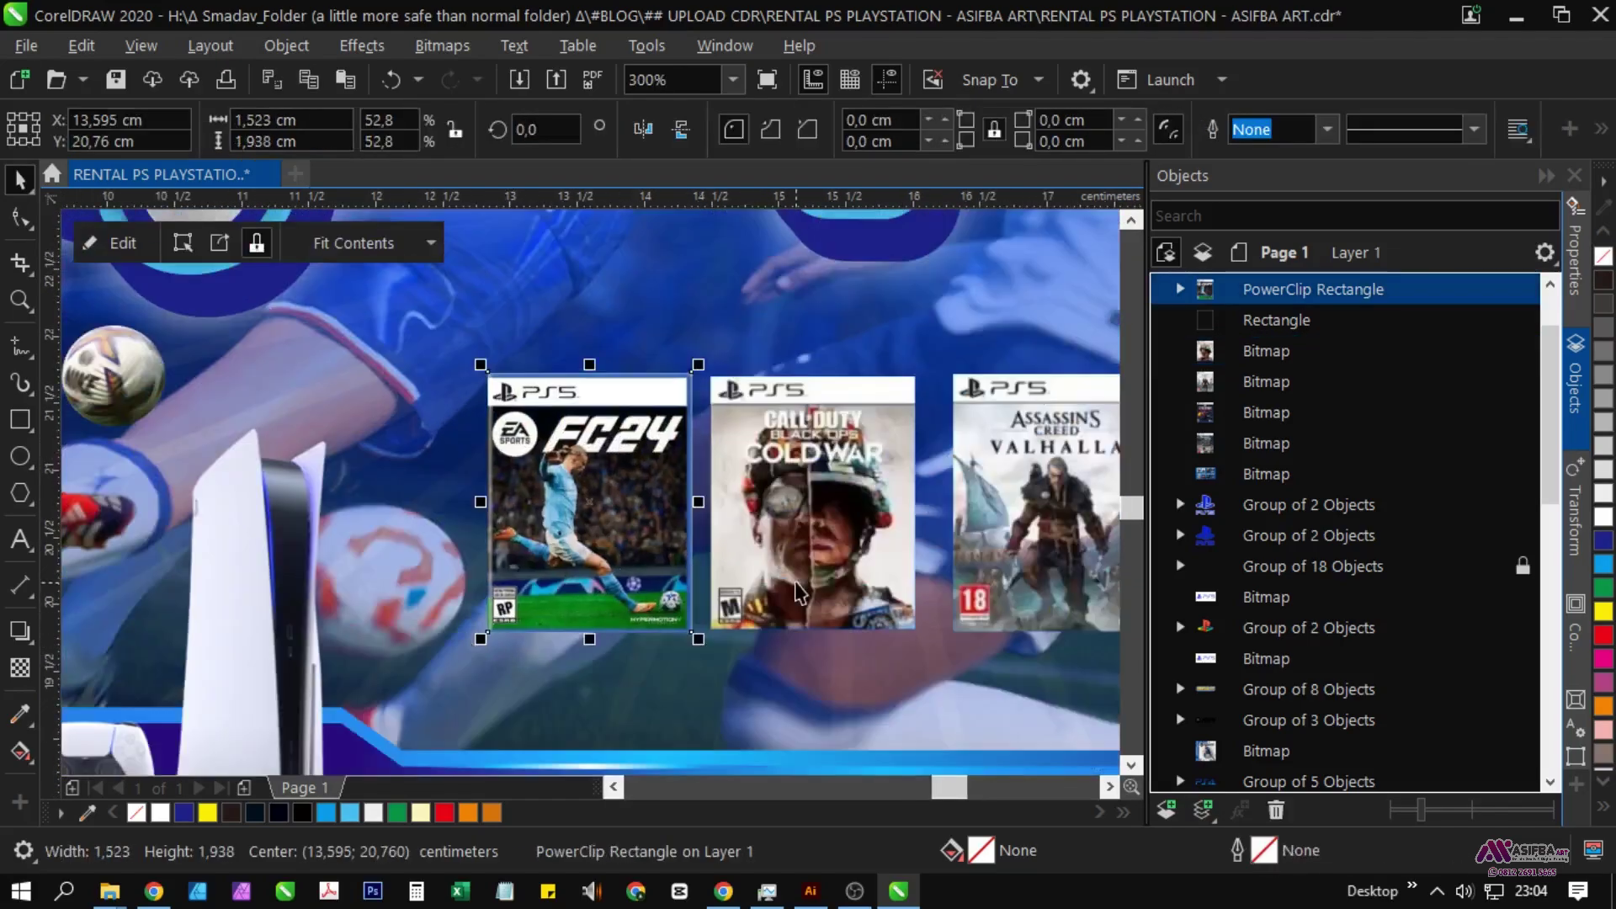
Step: Shift the Valhalla cover horizontally toward the Cold War cover, to about X 16.98 cm
shift+click(827, 622)
scroll(808, 505, down, 2)
scroll(898, 505, up, 1)
click(831, 481)
scroll(831, 481, up, 1)
drag(831, 482, 818, 482)
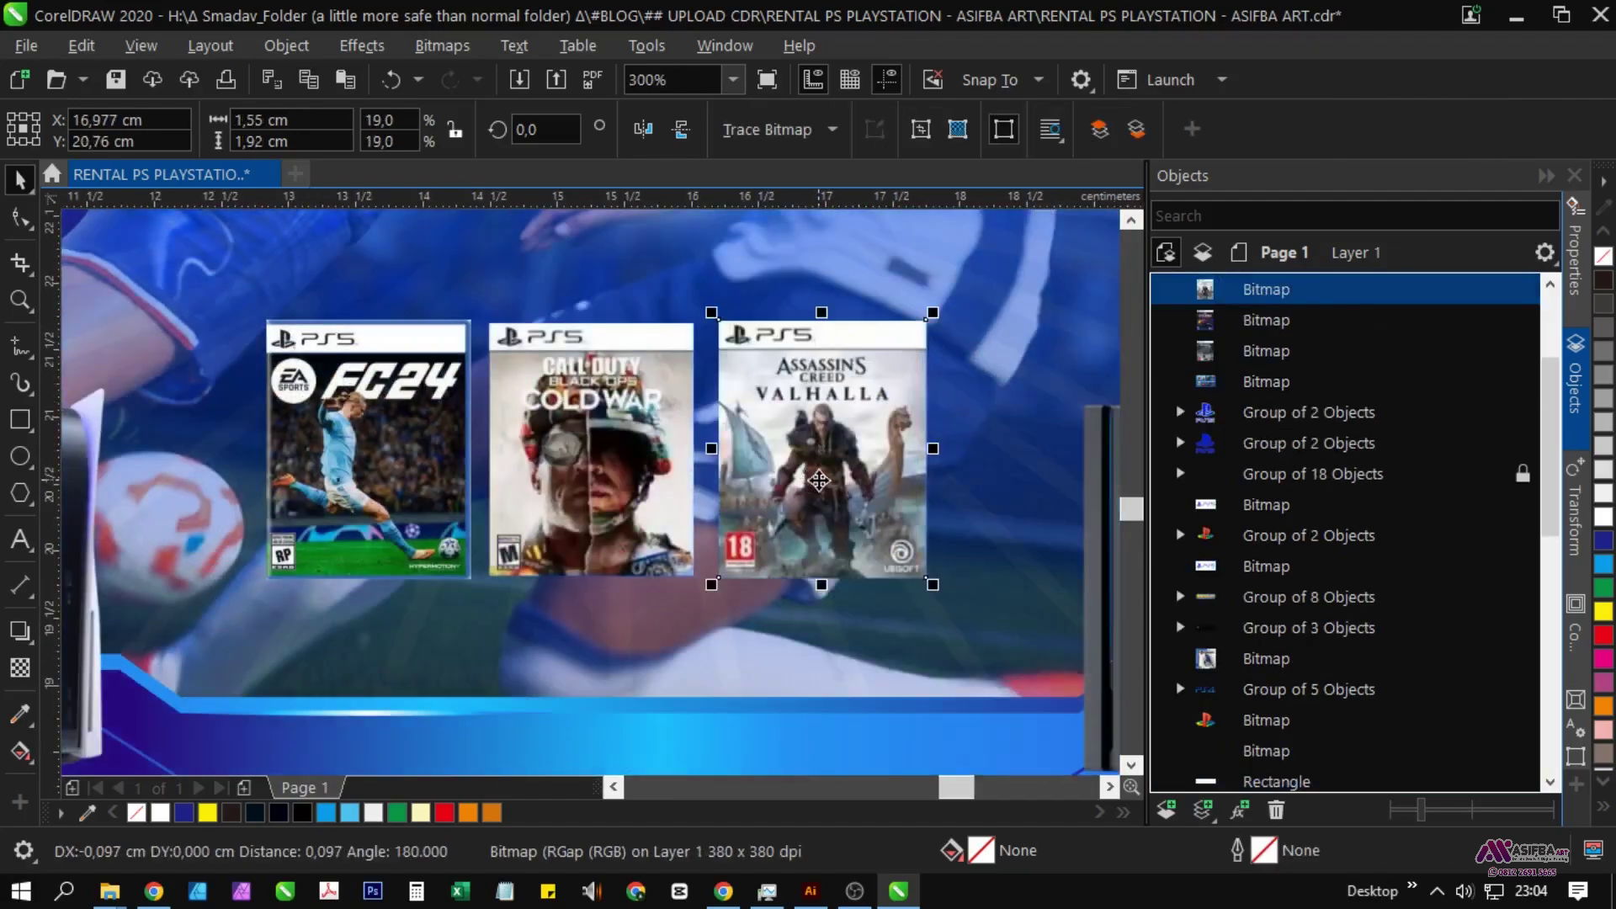
scroll(543, 527, down, 1)
click(571, 761)
Step: Select the FC 24, Cold War and Valhalla covers together and enlarge them to about 6.32 × 2.49 cm overall
click(659, 524)
shift+click(578, 526)
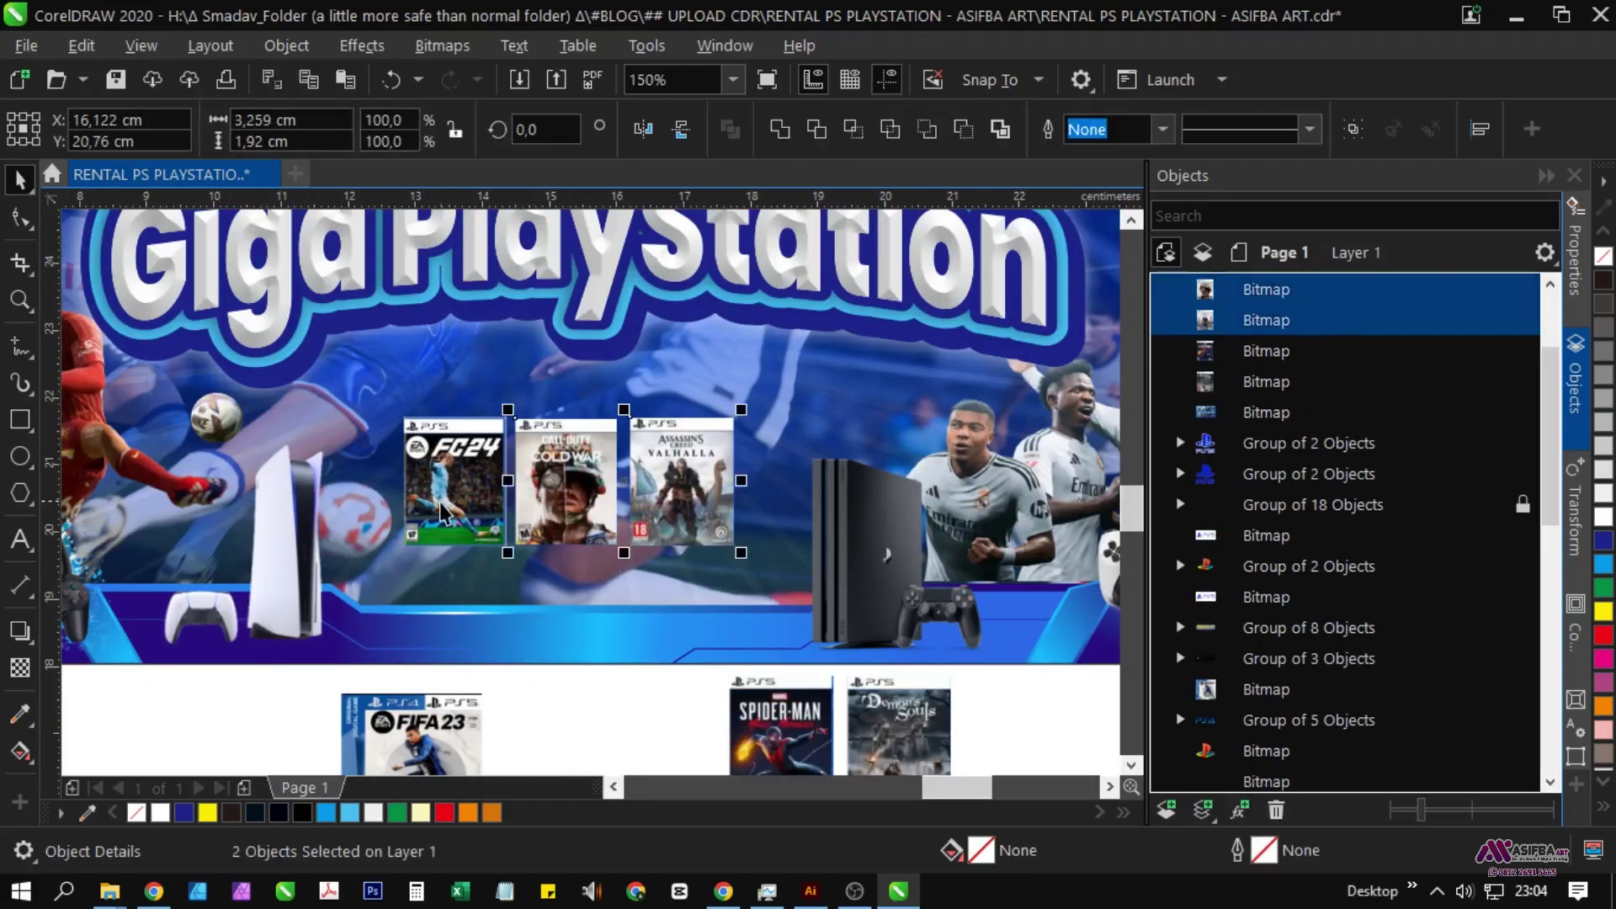
shift+click(500, 537)
drag(397, 411, 354, 389)
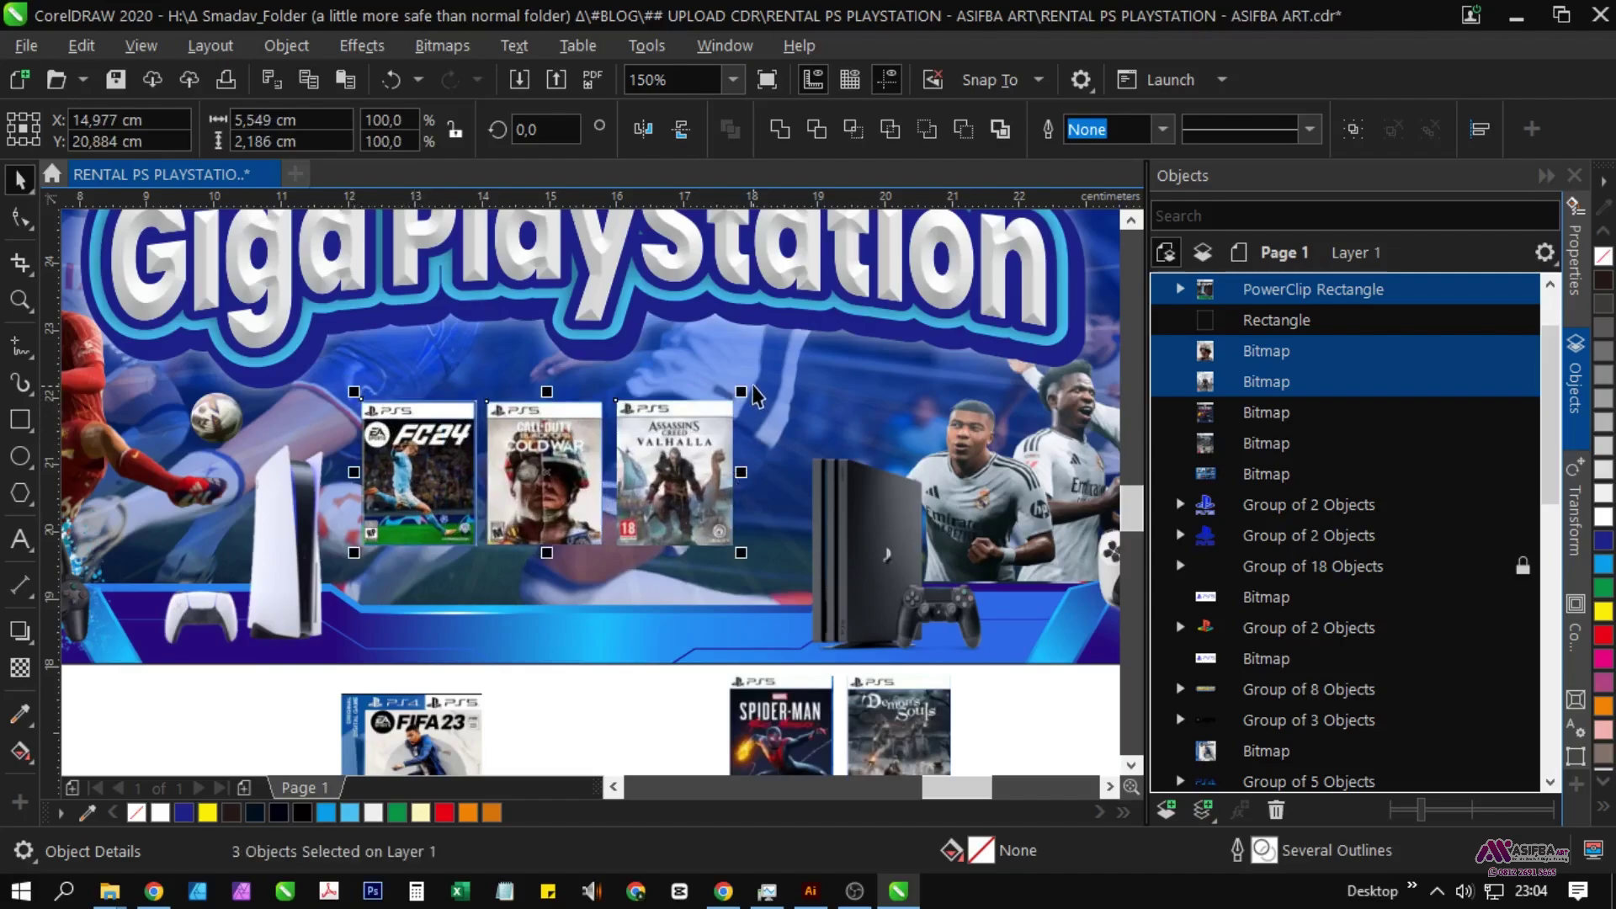
drag(742, 391, 800, 357)
Step: Move the unused Spider-Man, Demon's Souls and FIFA 23 covers off the page to about X 38.07, Y 13.89 cm
scroll(756, 400, down, 1)
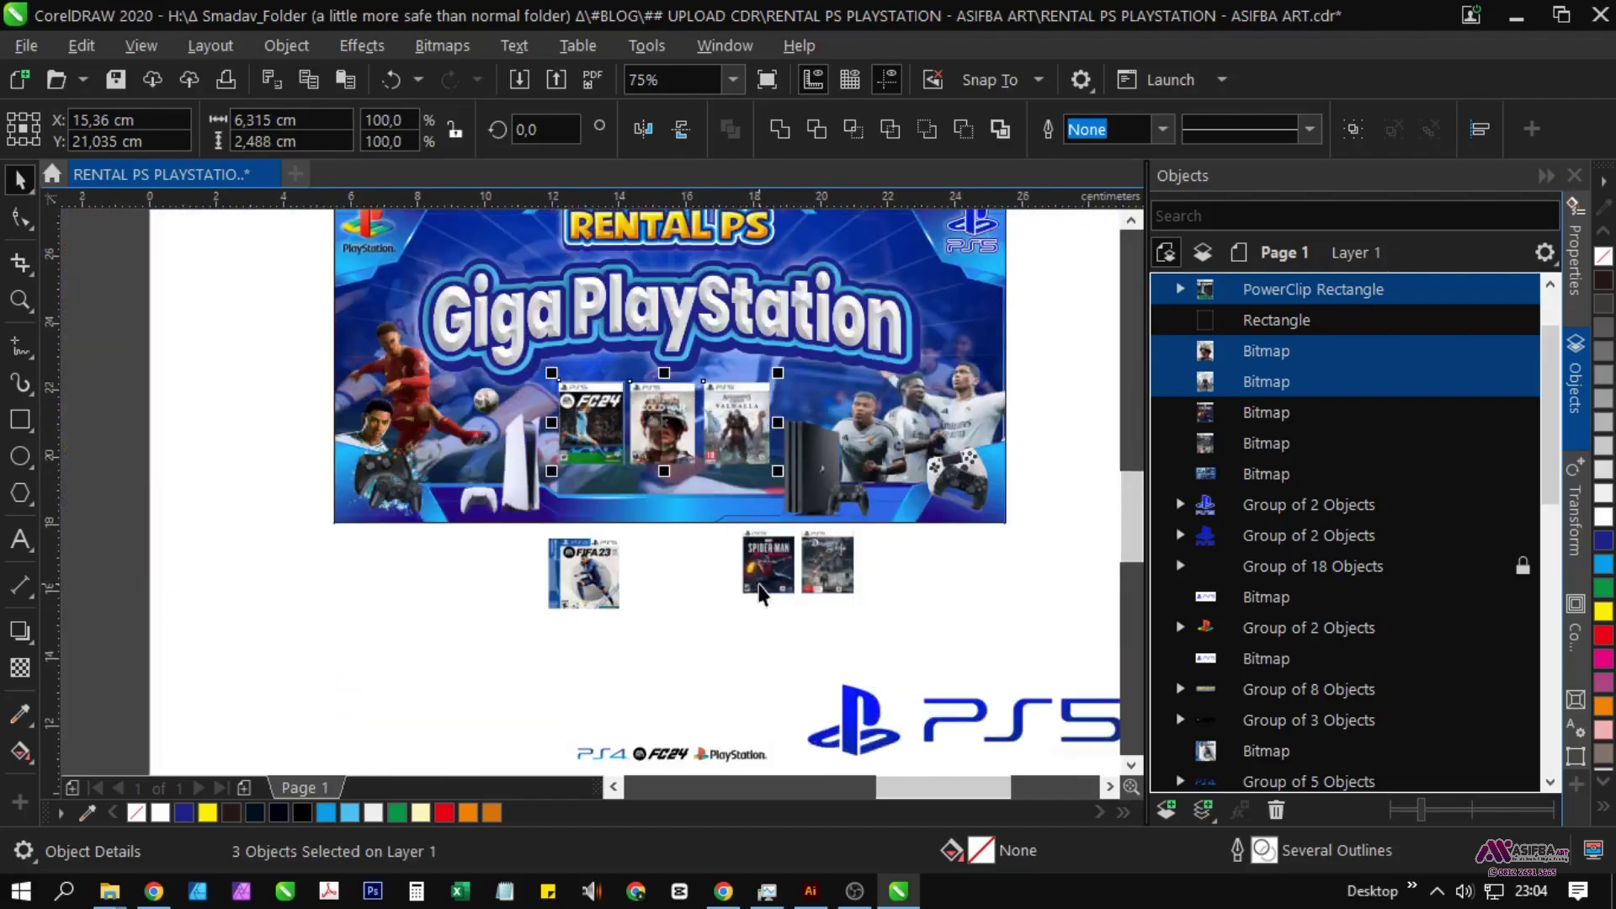
click(761, 587)
click(702, 613)
click(803, 587)
shift+click(740, 587)
shift+click(539, 590)
scroll(532, 589, down, 1)
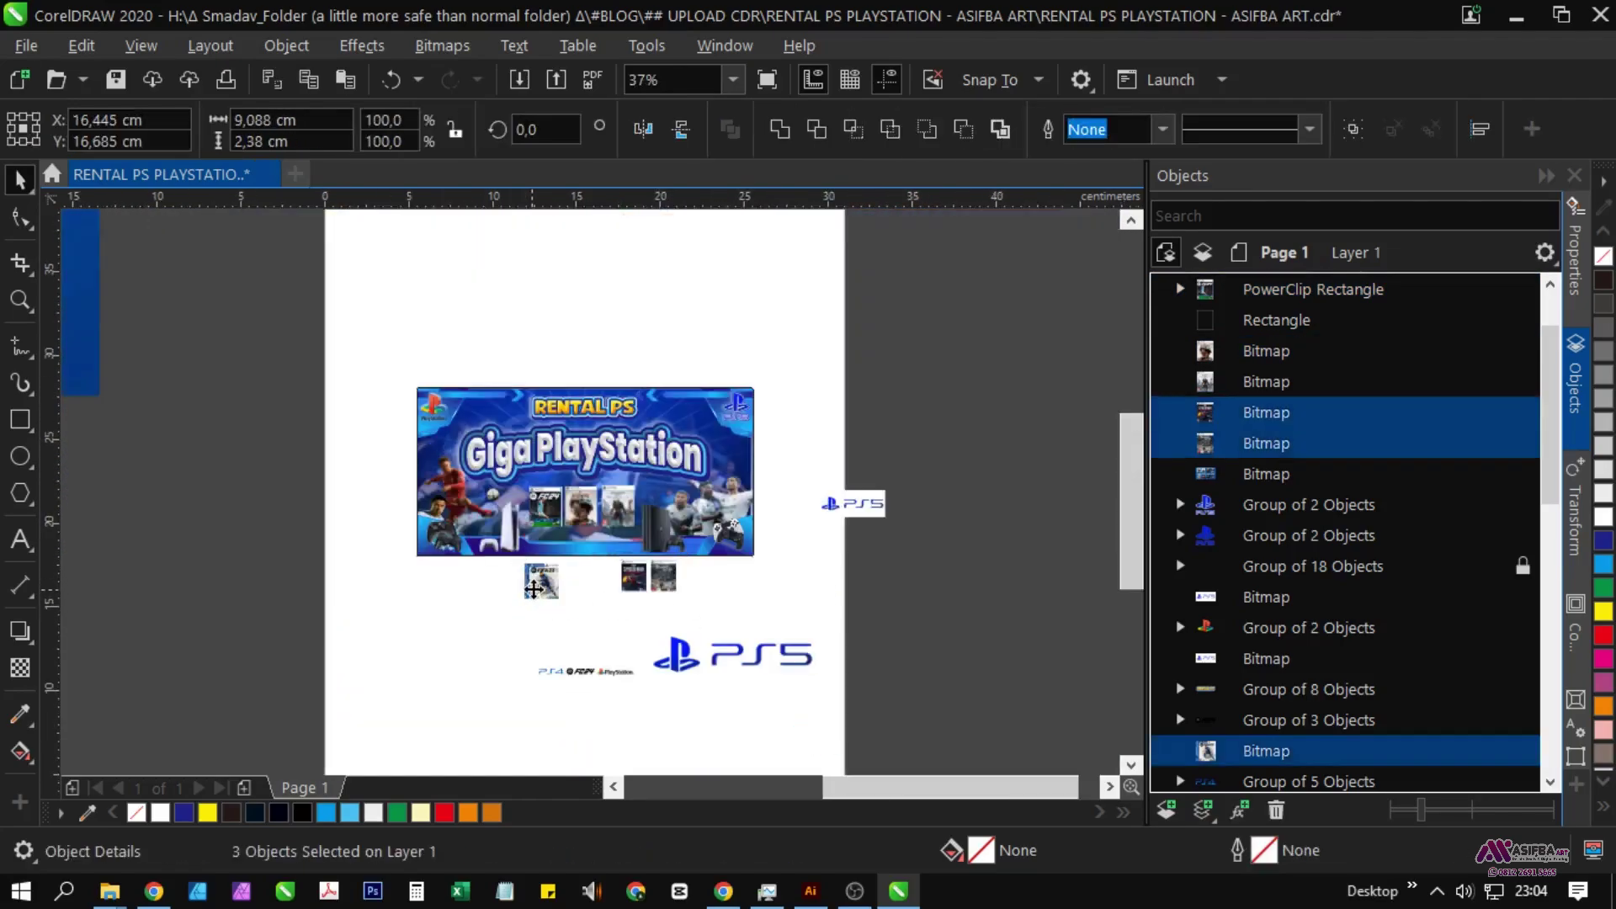
scroll(595, 698, up, 2)
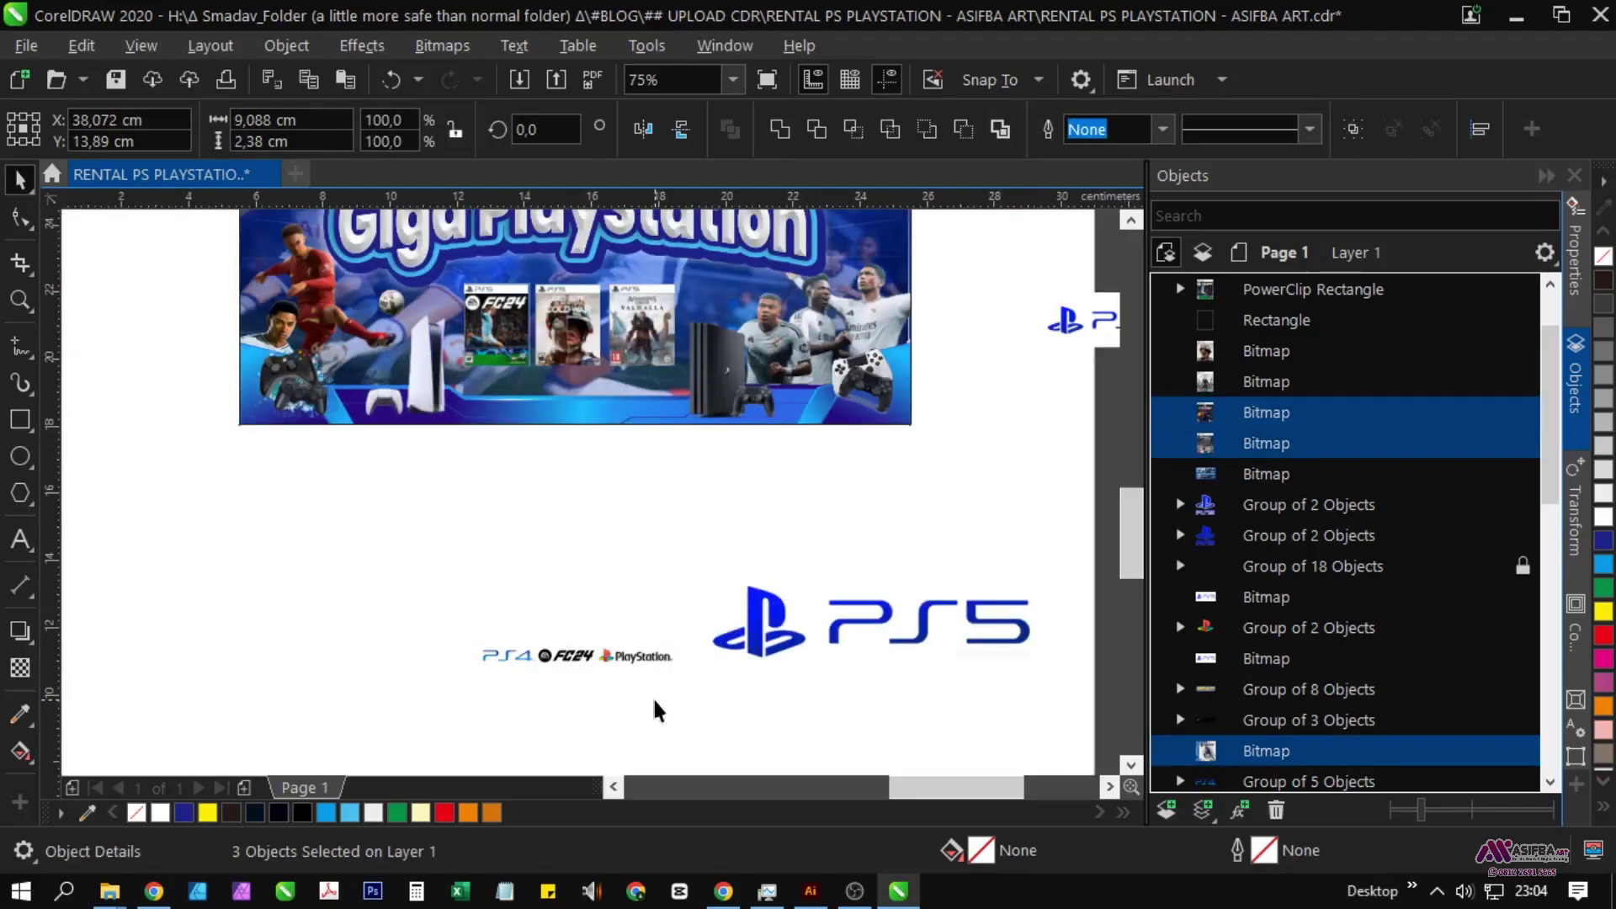
Step: Draw a white, outline-free bar about 6.32 × 0.92 cm beneath the three covers, with 0.459 cm rounded corners
scroll(654, 516, up, 2)
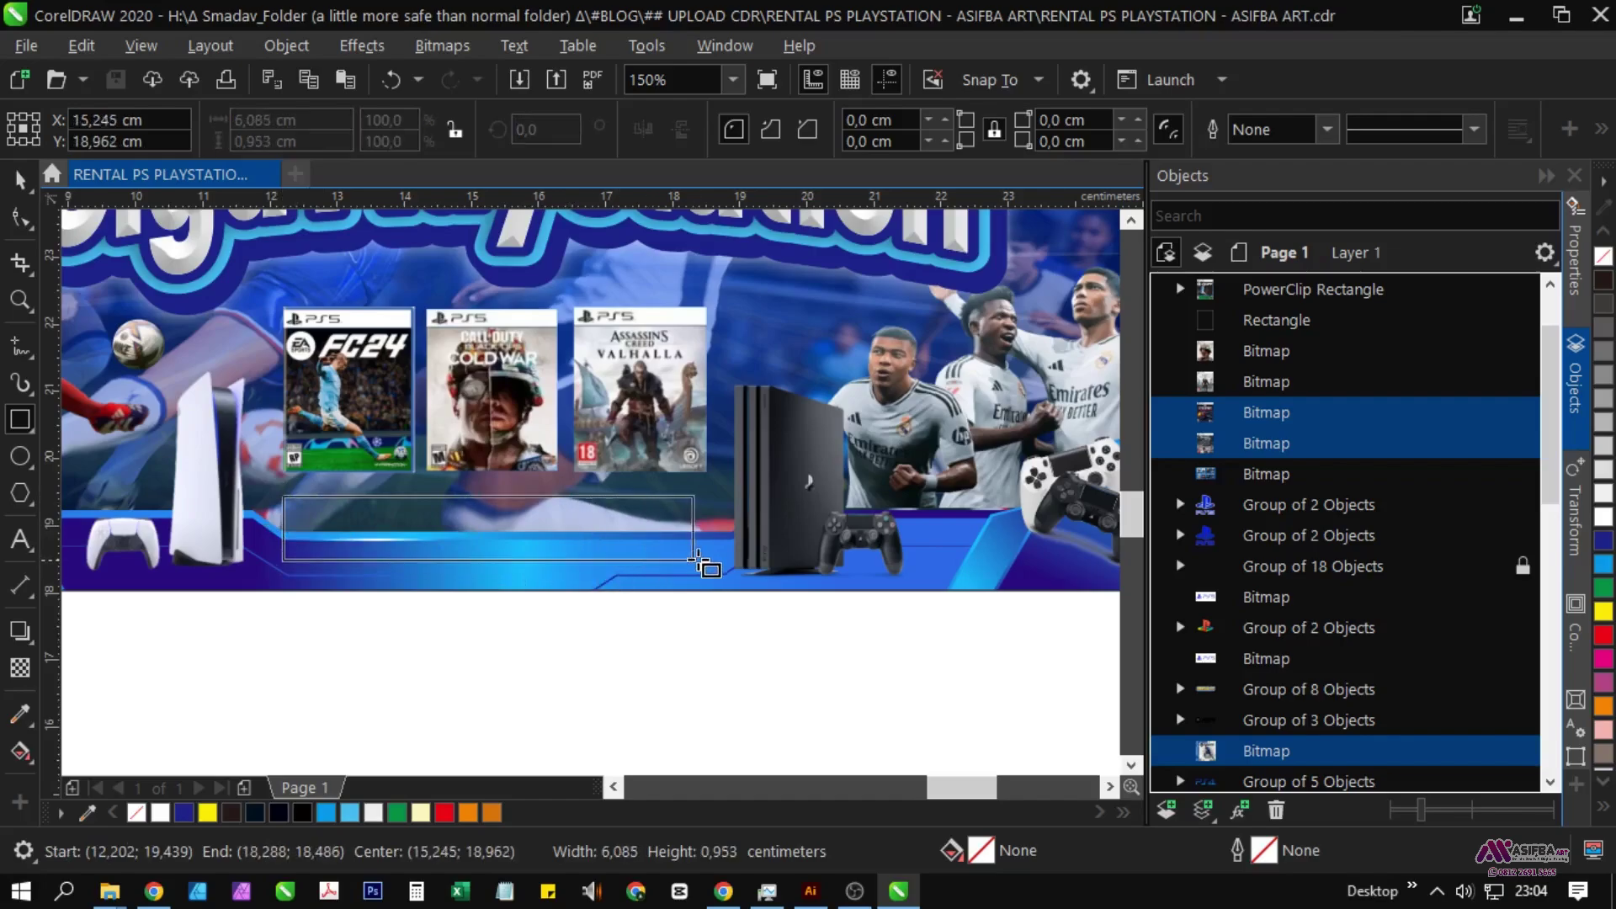
drag(699, 562, 714, 564)
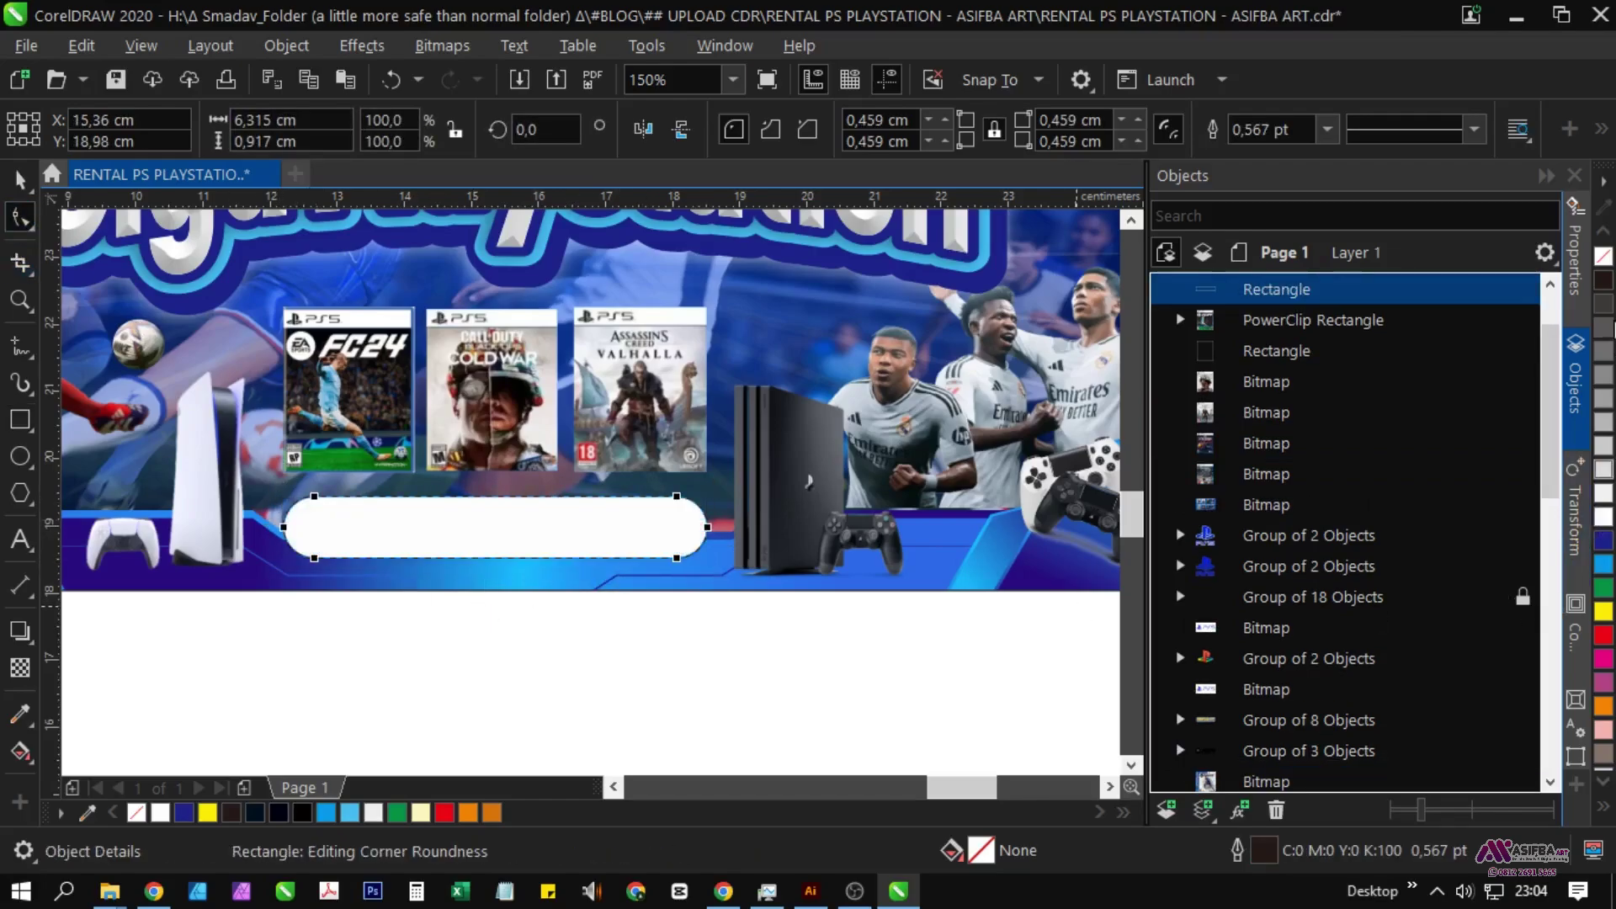
drag(612, 667, 555, 553)
scroll(556, 554, down, 1)
drag(573, 639, 523, 520)
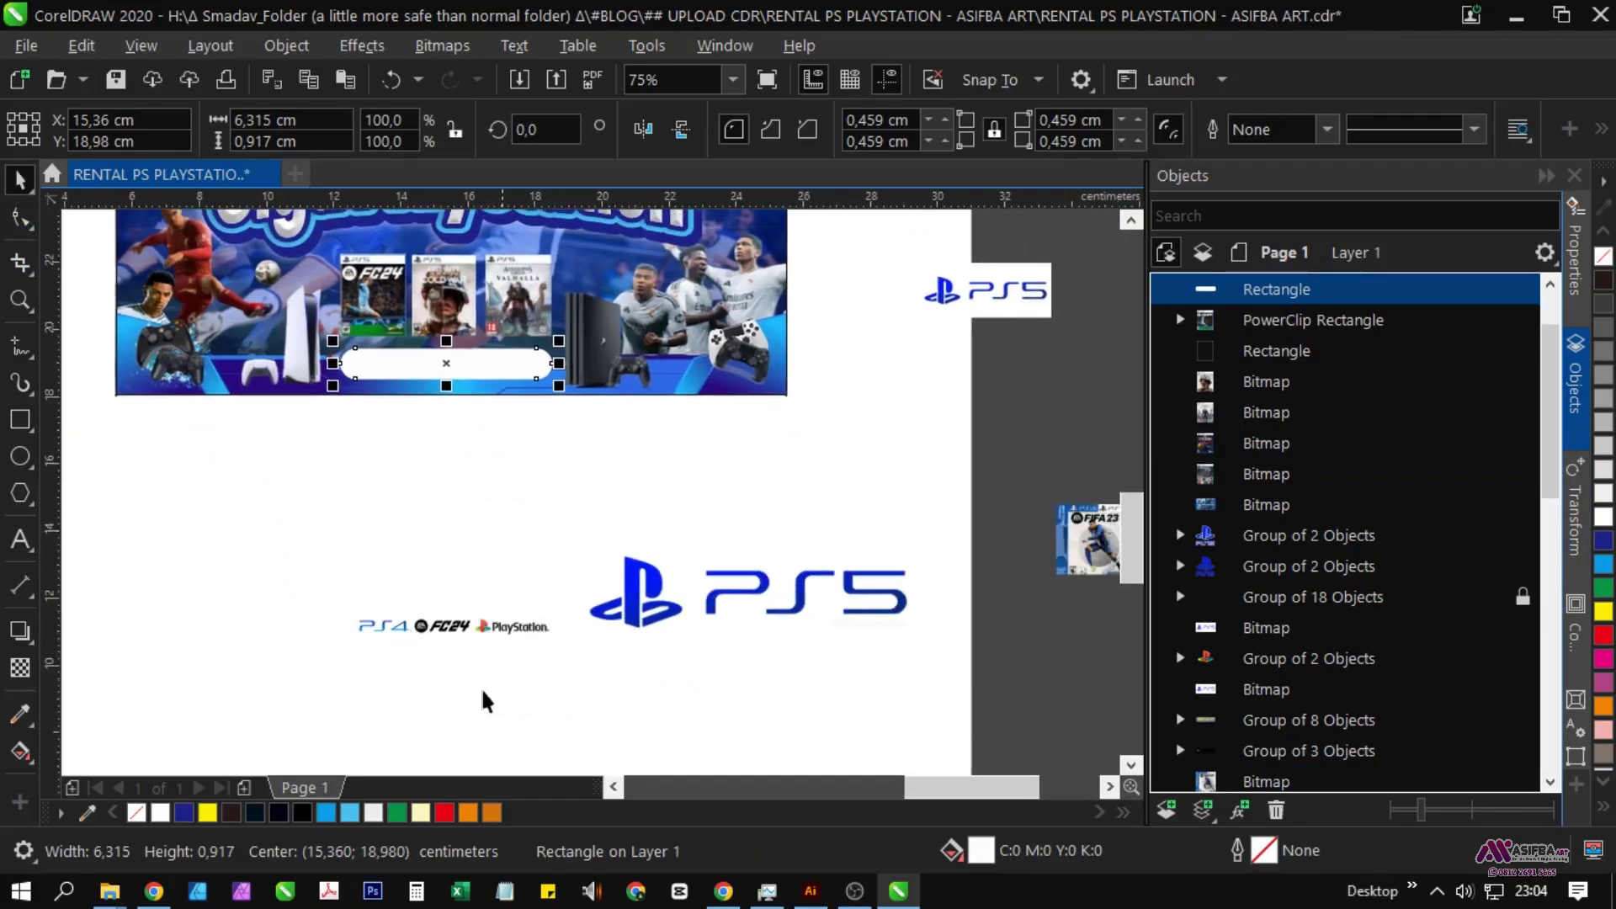
Step: Bring the black EA Sports FC 24 logo to the front and place it on the white bar
scroll(455, 650, up, 1)
scroll(487, 737, down, 1)
click(474, 676)
drag(439, 472, 439, 469)
scroll(437, 419, up, 1)
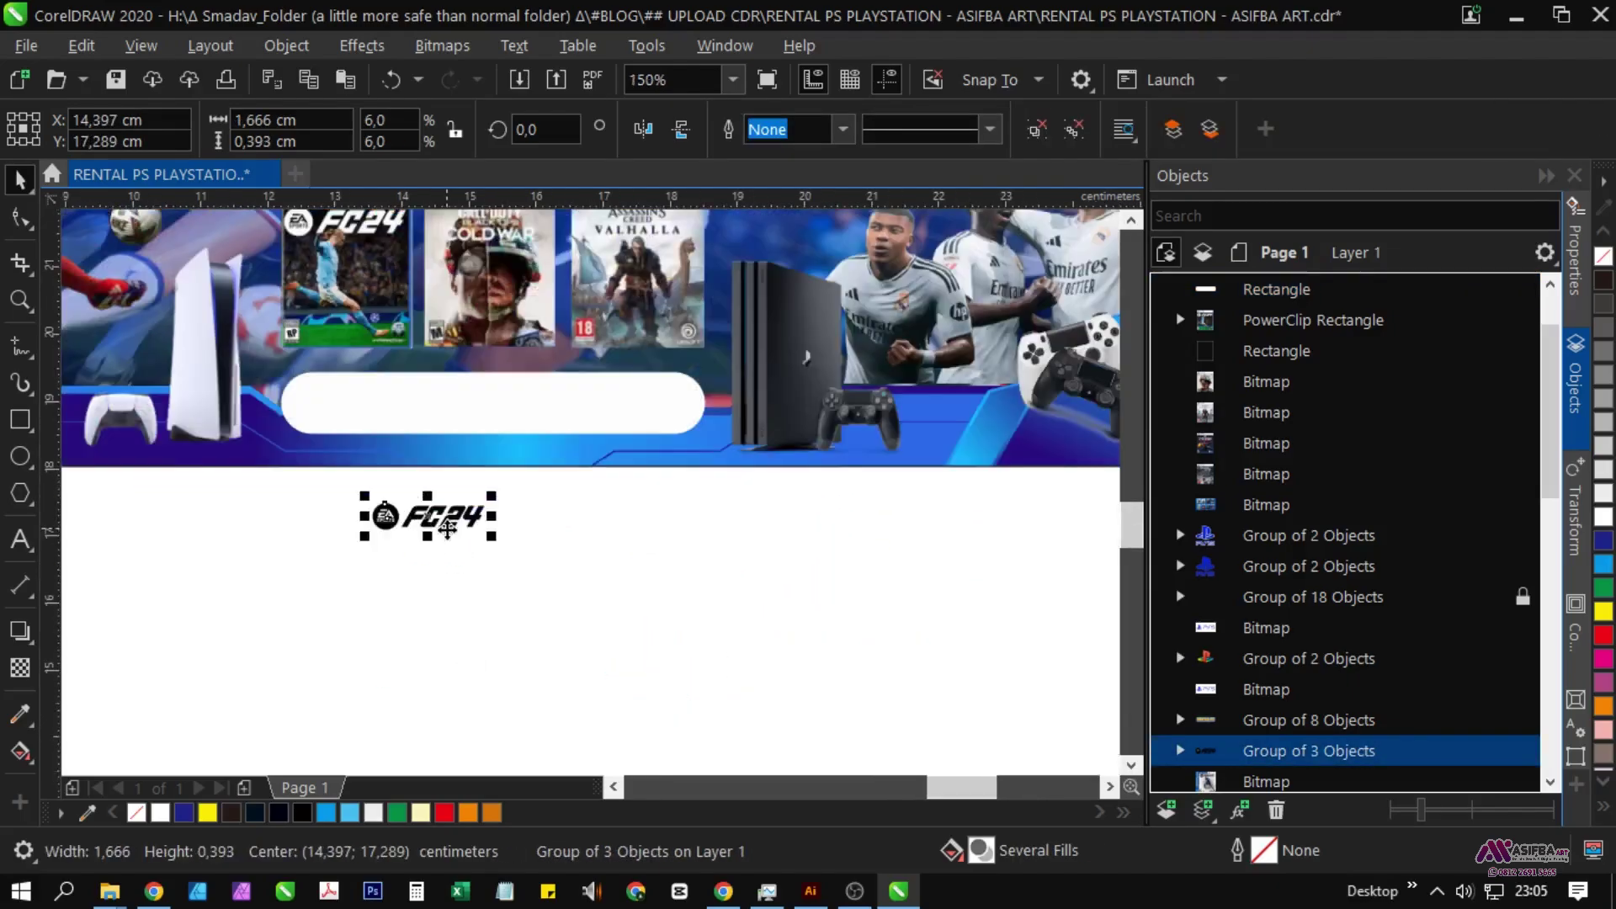
key(shift+Page_Up)
drag(447, 534, 457, 685)
drag(446, 678, 418, 557)
scroll(419, 558, up, 2)
scroll(384, 613, down, 1)
click(421, 746)
Step: In Chrome, search images for "LOGO GAME GOD OF WAR PS 5" and copy the God of War Ragnarök logo
key(alt+Tab)
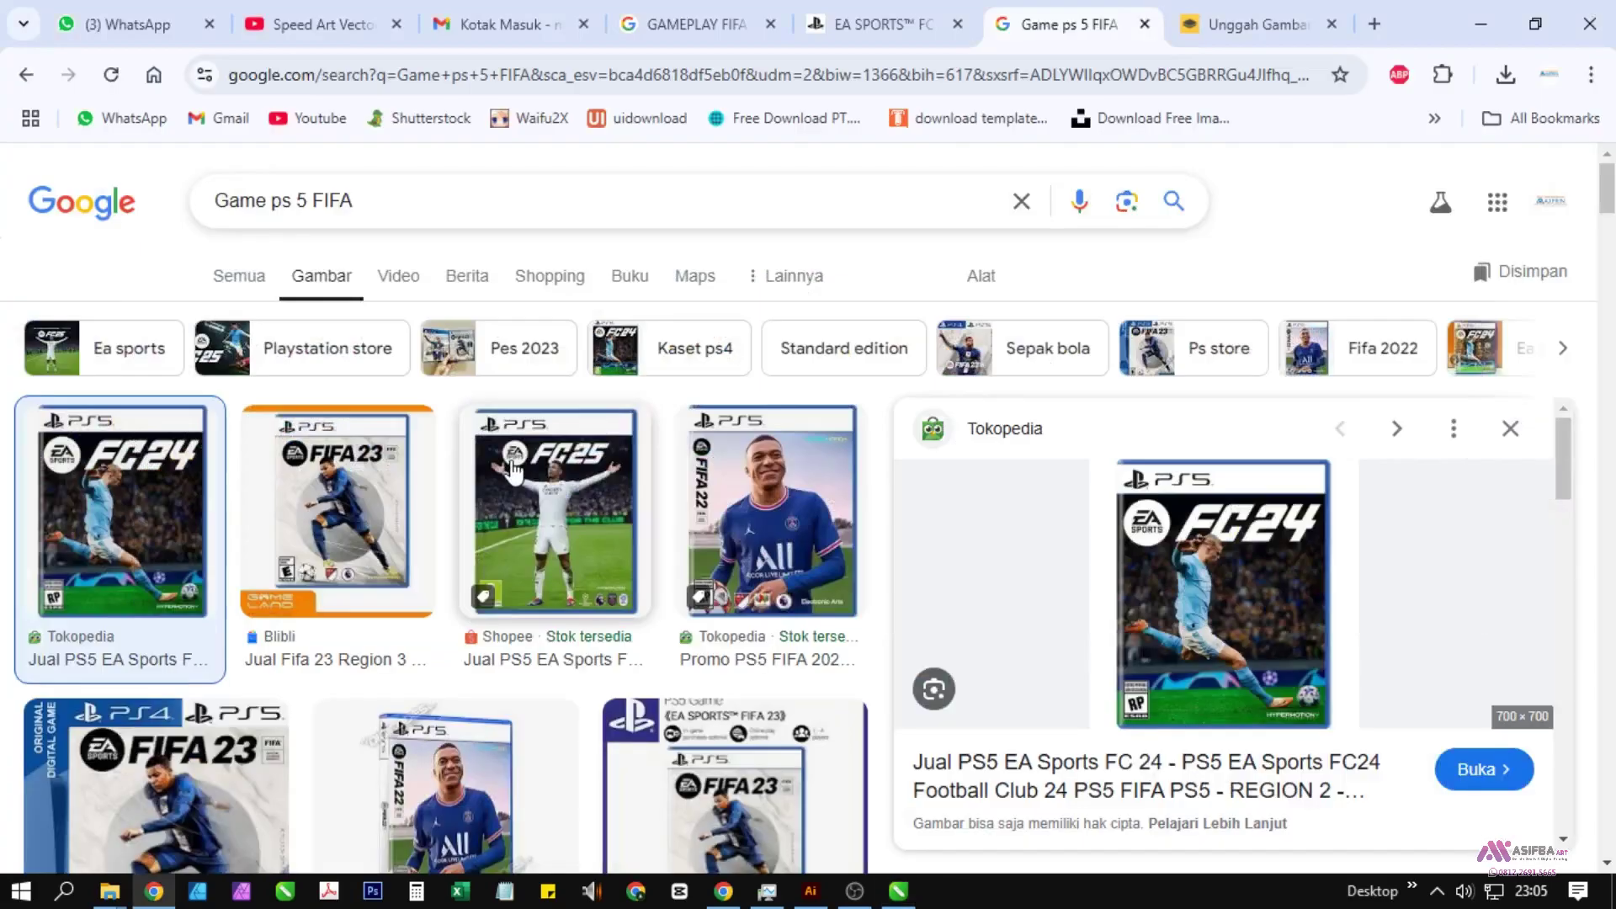
click(696, 11)
text(LOG)
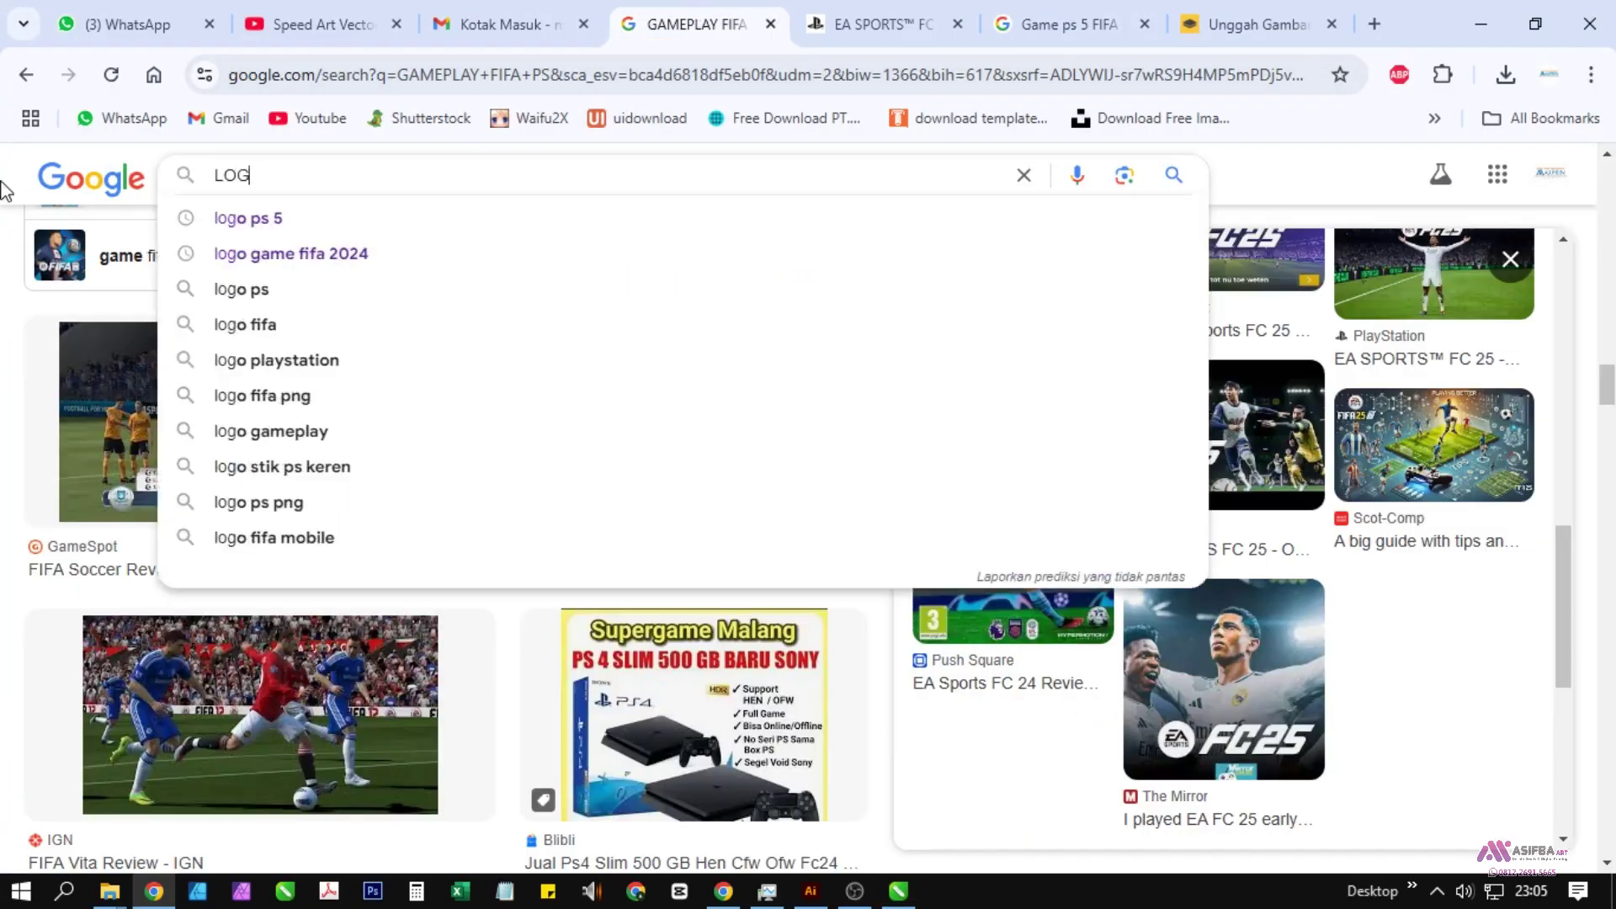
text(O GAME GOD OF WAR PS 5)
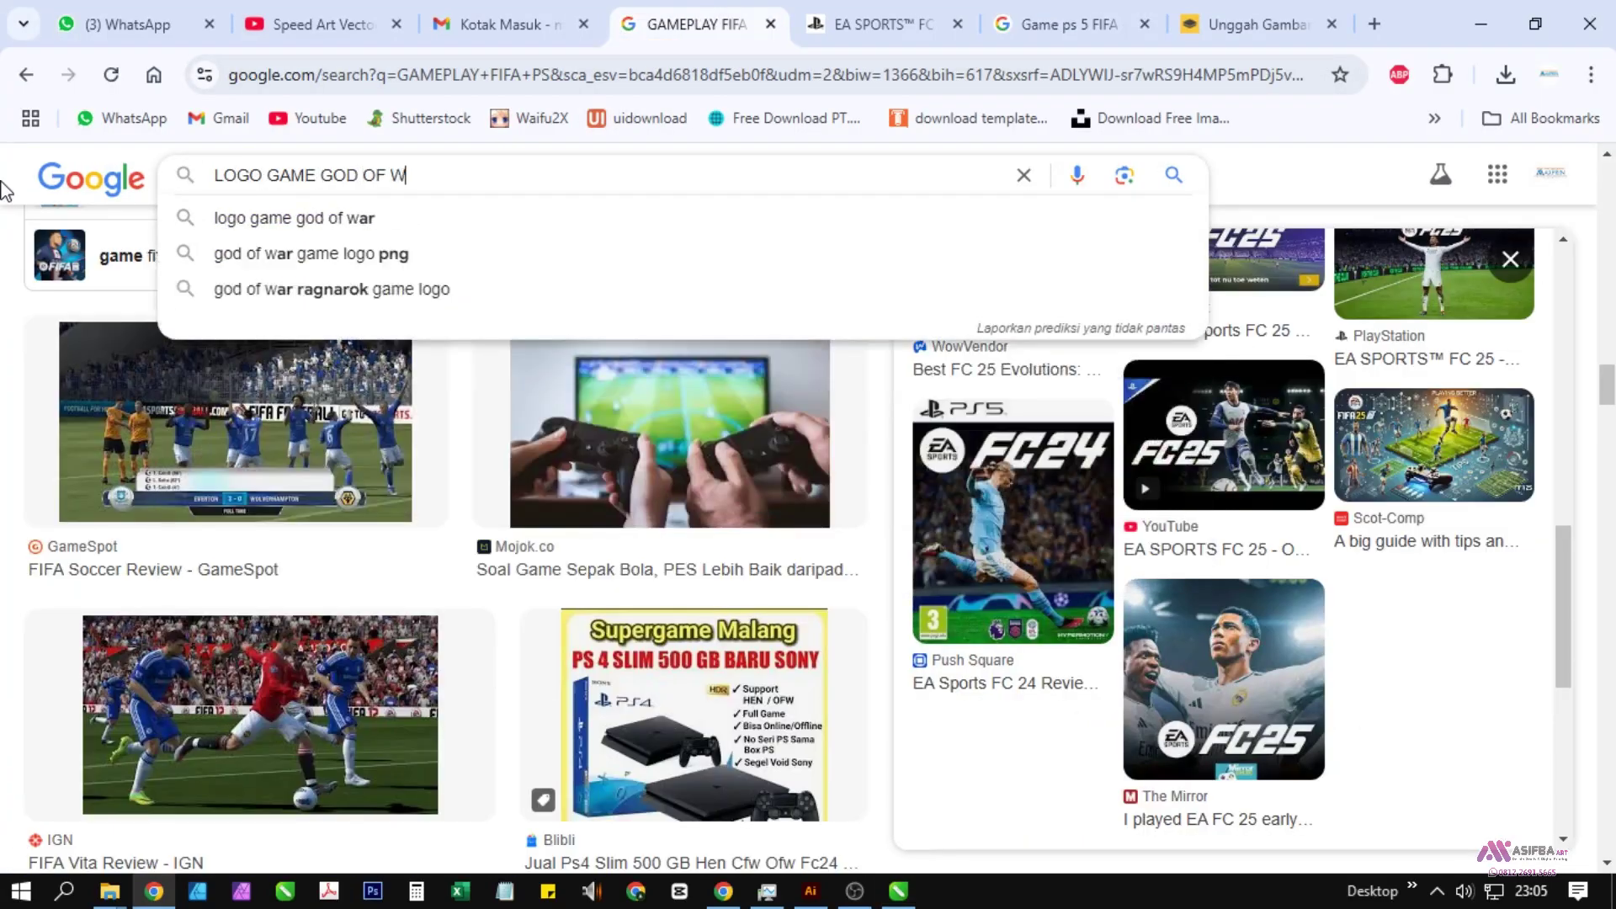
key(Return)
click(1172, 517)
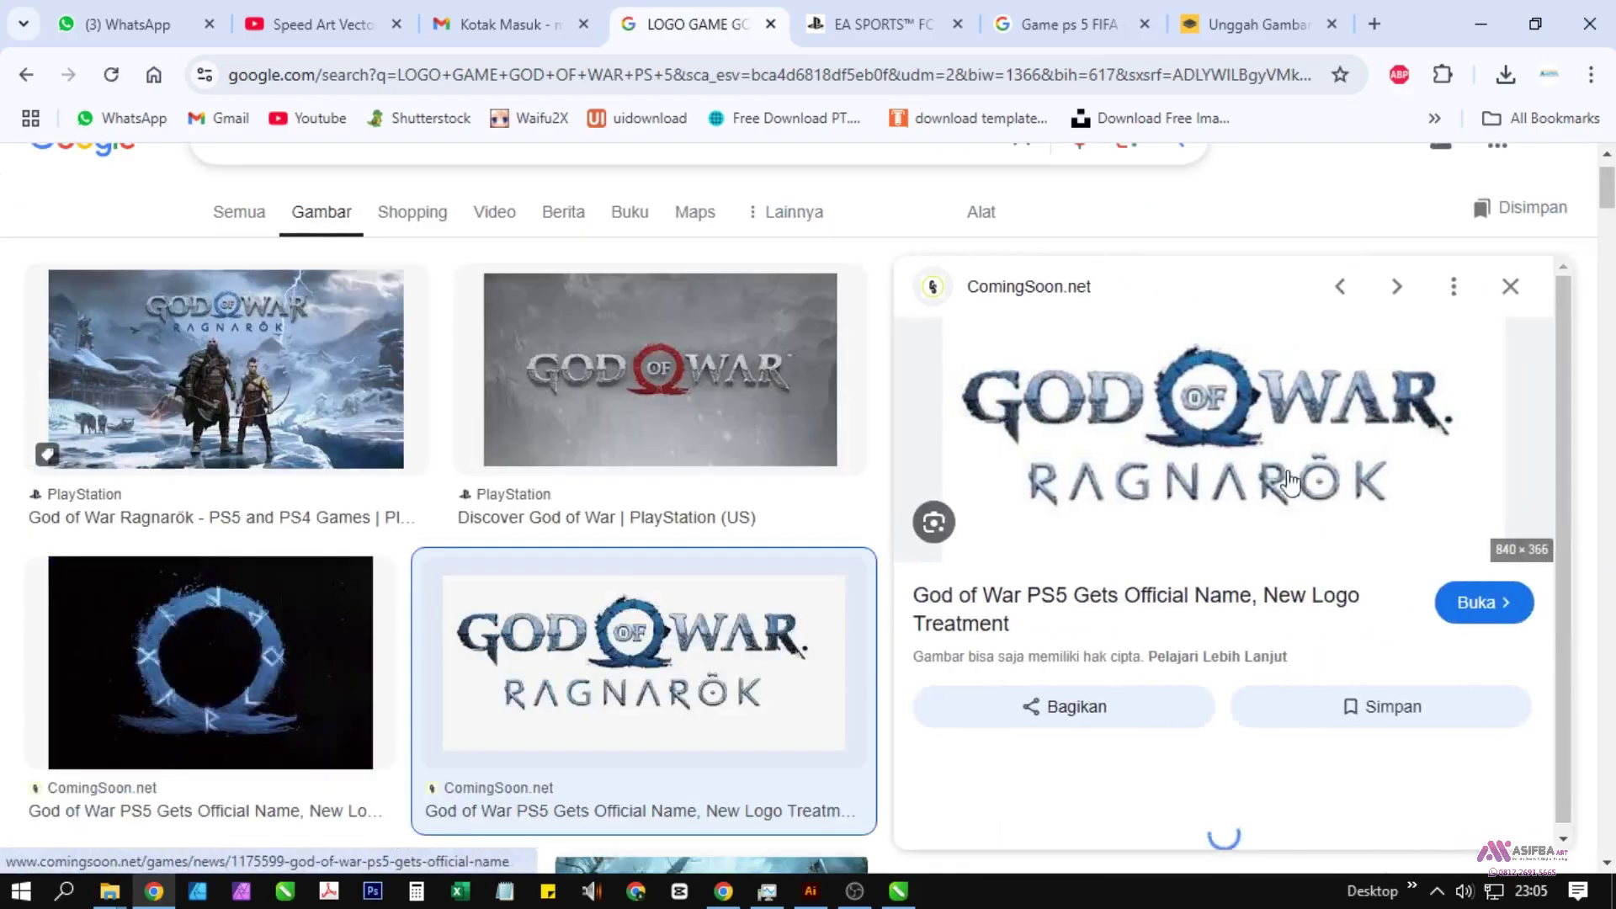
right_click(1182, 503)
click(1196, 357)
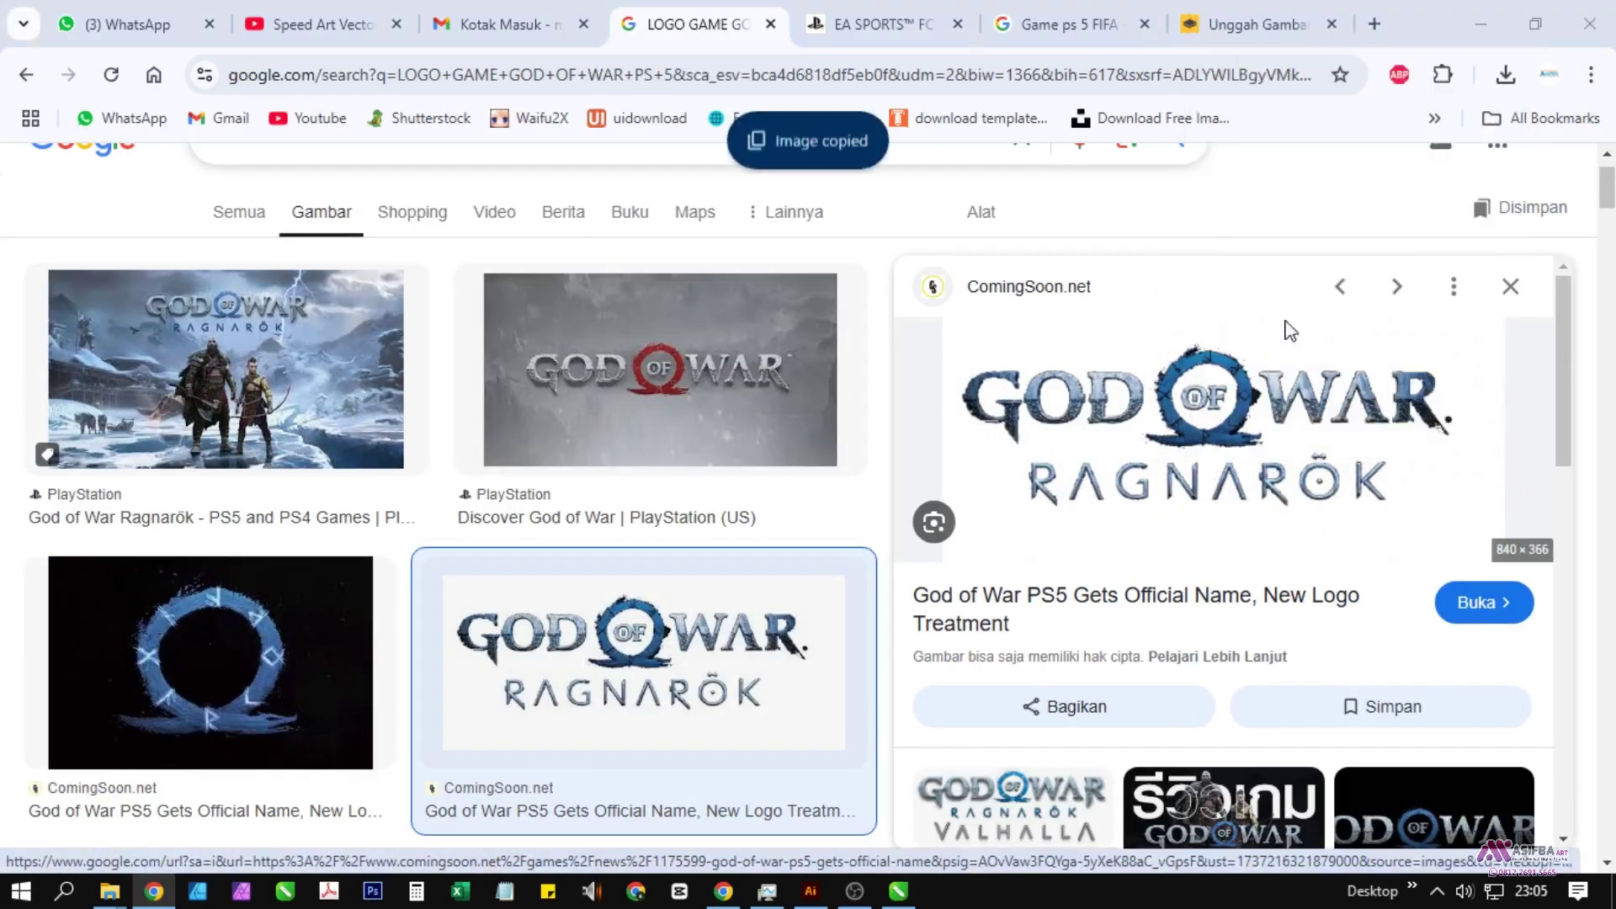
Step: Paste the God of War Ragnarök logo in CorelDRAW, scale it to about 1.98 cm wide and centre it on the white bar
key(alt+Tab)
right_click(502, 589)
click(578, 520)
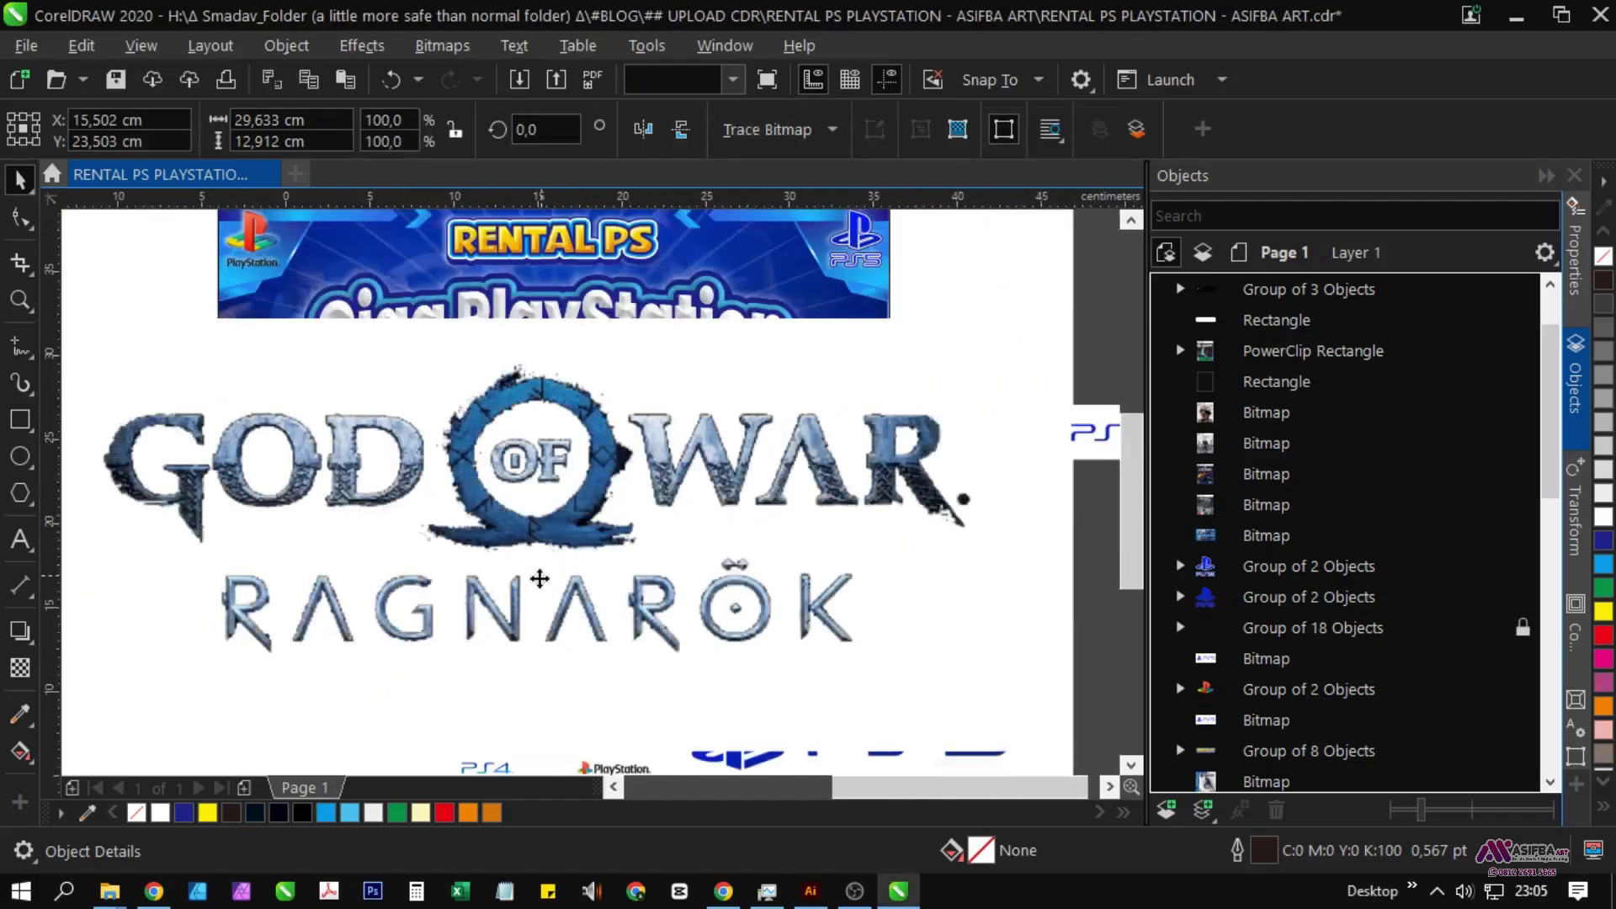
scroll(534, 577, down, 4)
drag(809, 664, 591, 580)
scroll(590, 579, up, 4)
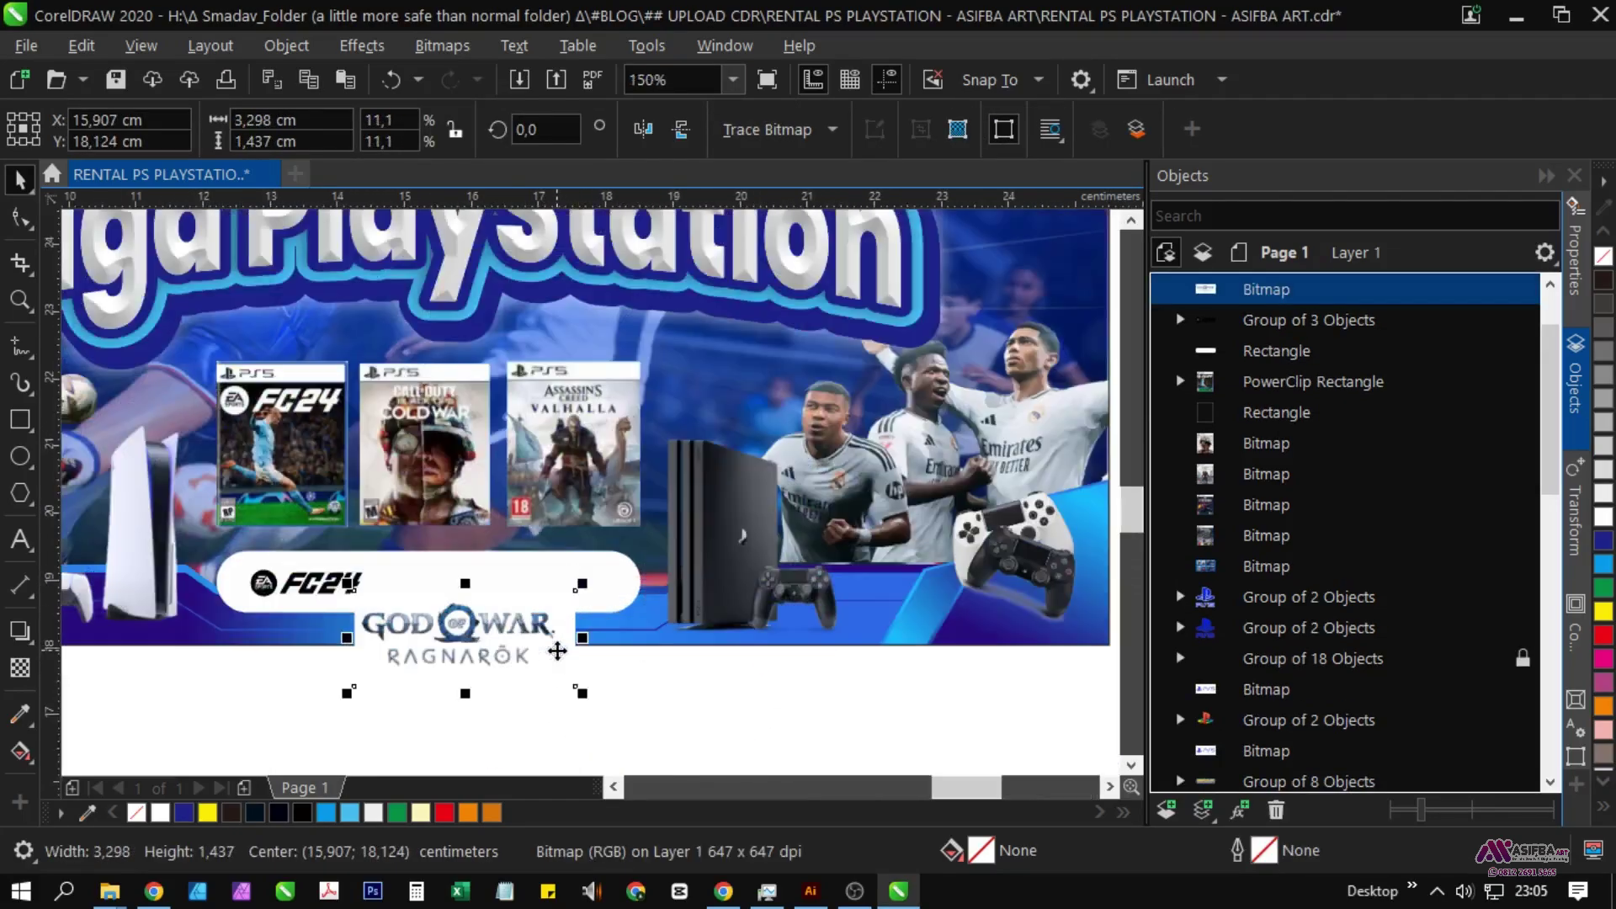
scroll(437, 563, up, 2)
drag(573, 667, 576, 621)
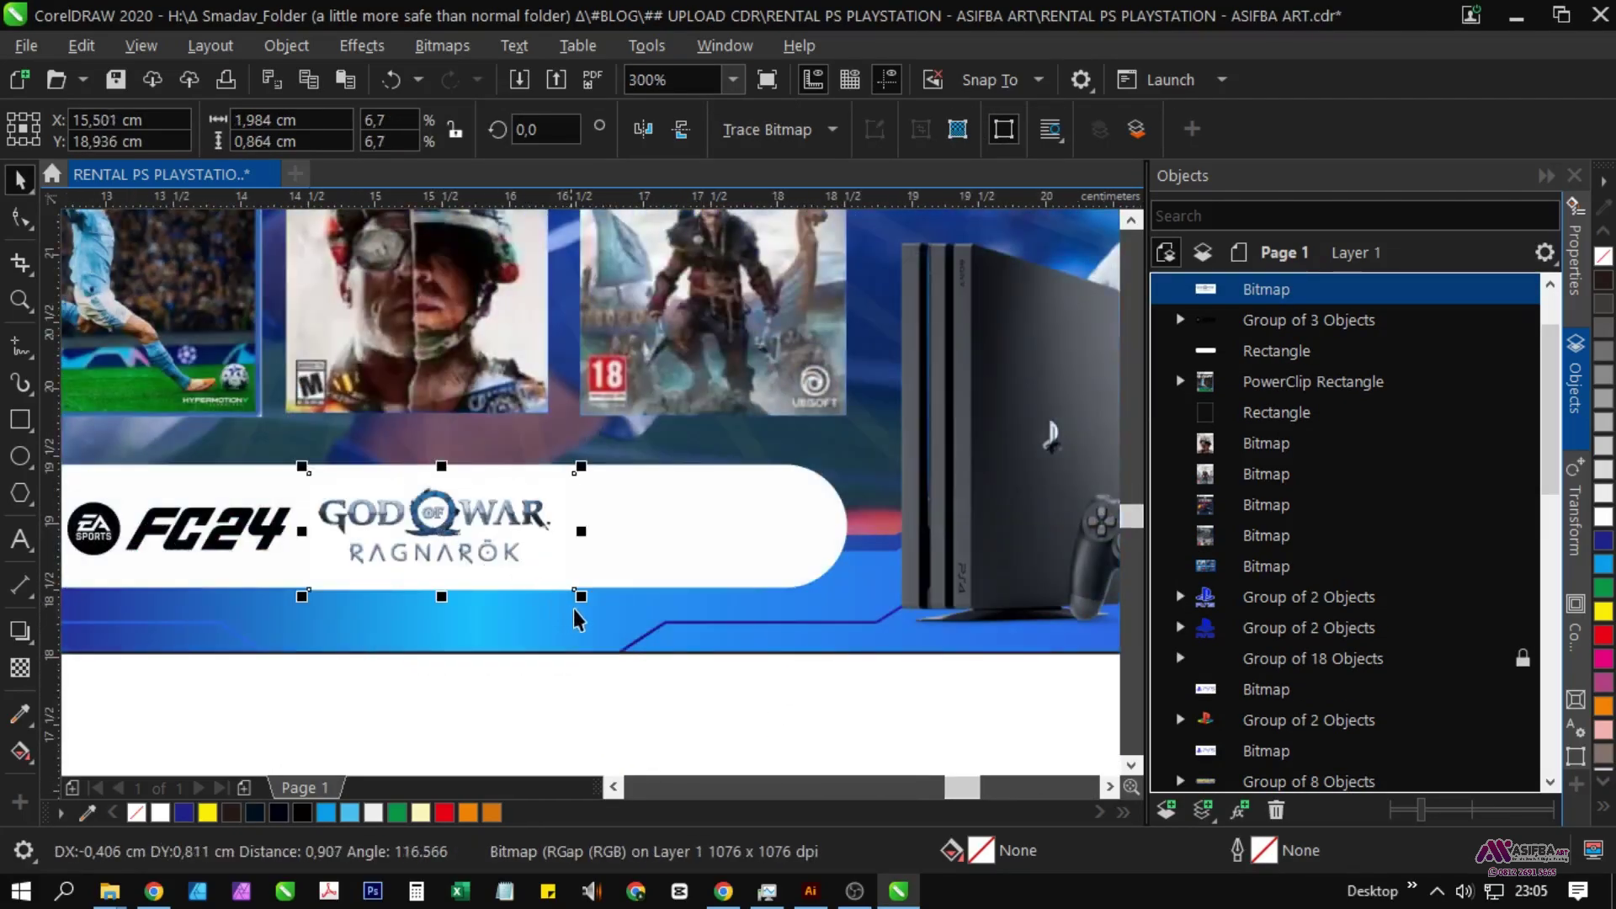
scroll(603, 552, down, 1)
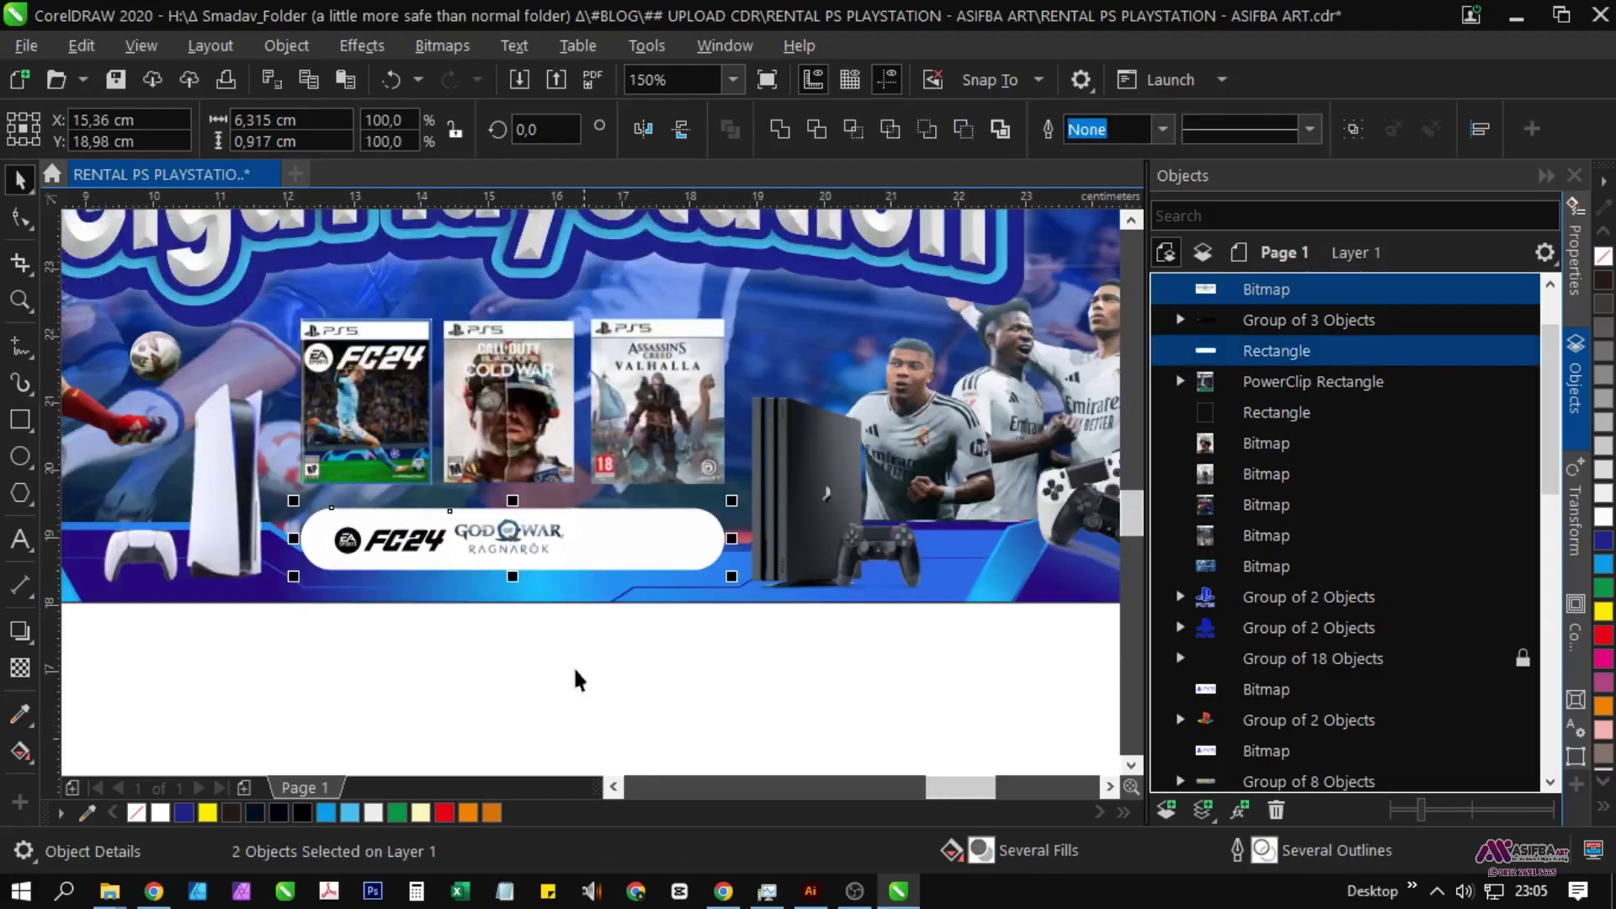
click(577, 679)
Step: Move the FC 24 logo away from the God of War logo, to about X 13.36, Y 18.96 cm
click(359, 542)
scroll(358, 542, up, 2)
drag(358, 542, 308, 541)
scroll(305, 540, down, 1)
scroll(482, 503, up, 2)
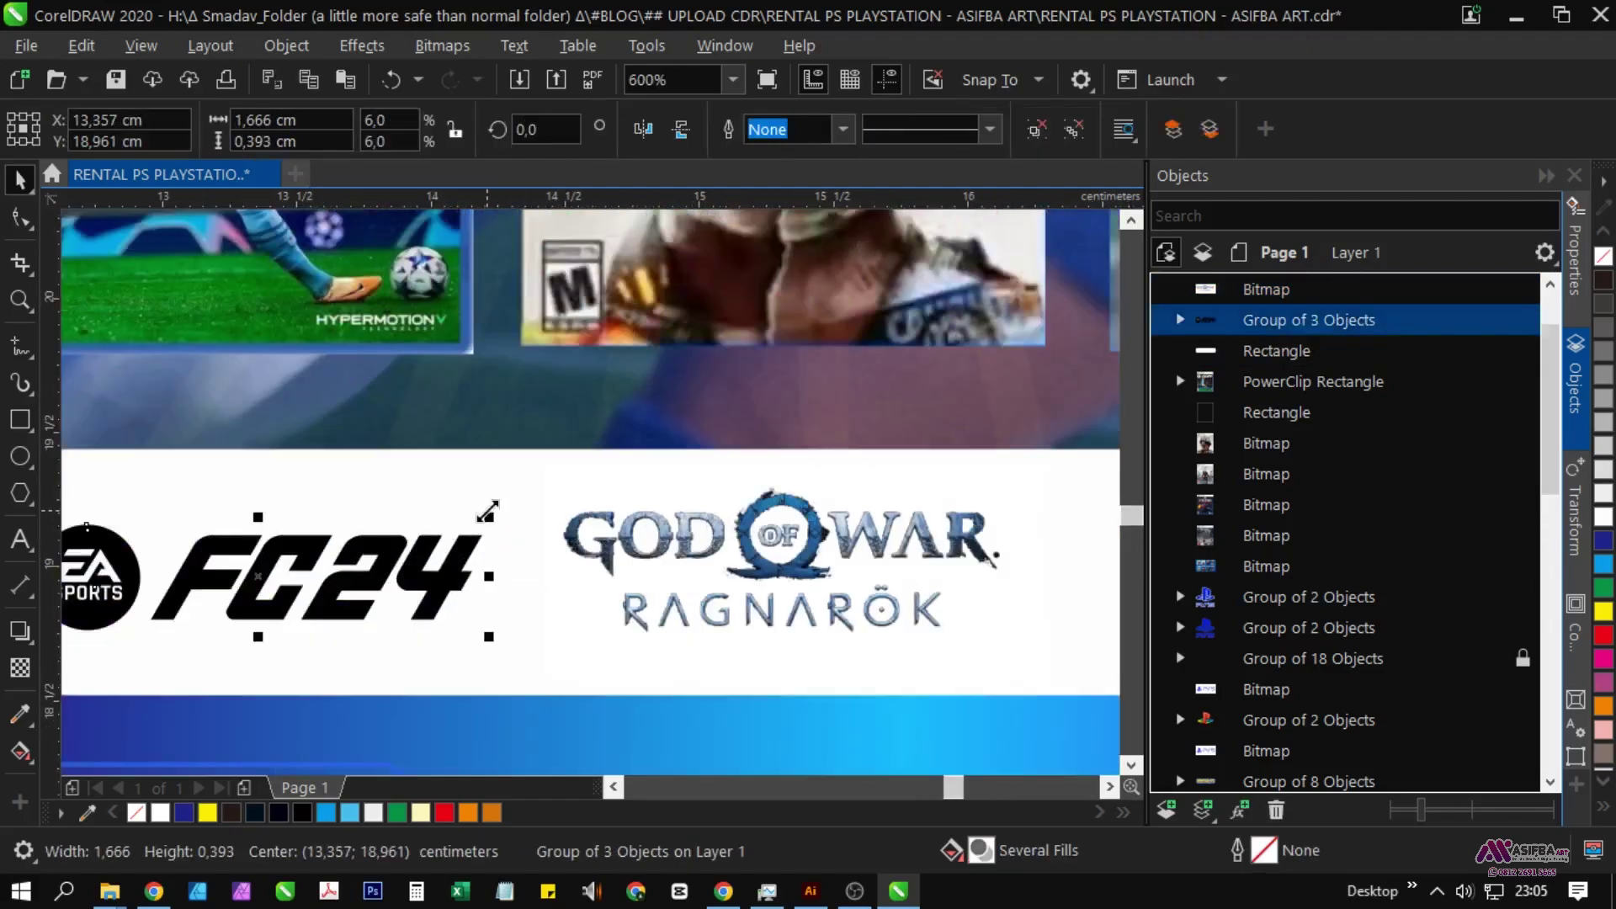
Step: Enlarge the God of War Ragnarök logo about its centre to about 2.22 × 0.97 cm
scroll(497, 511, down, 2)
scroll(741, 514, up, 2)
click(740, 514)
drag(811, 440, 840, 427)
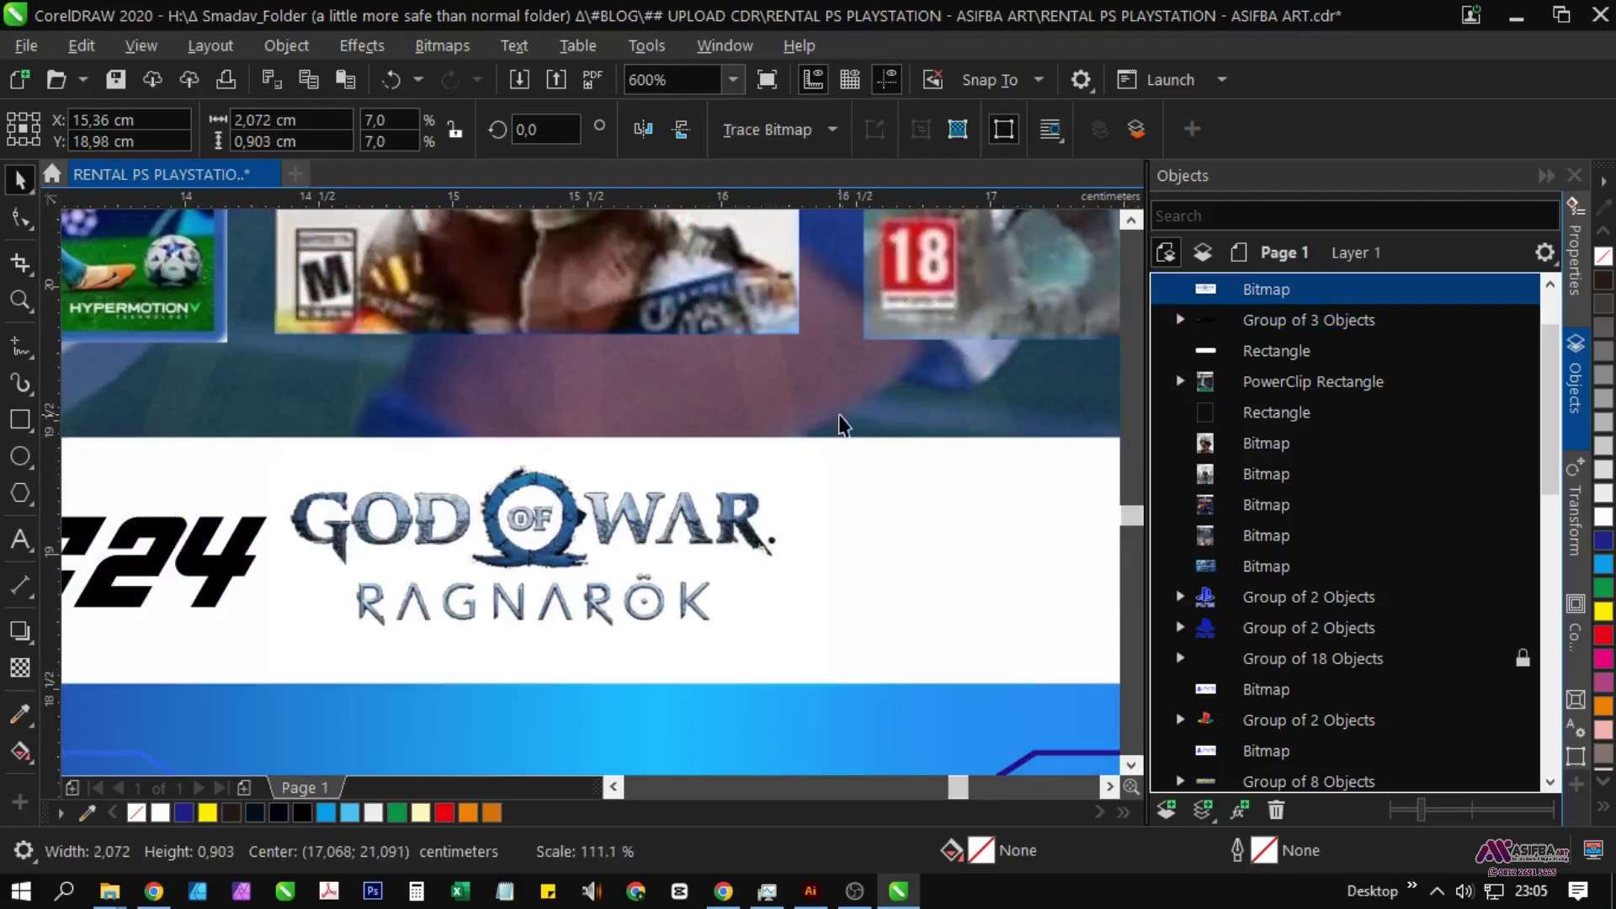
scroll(751, 508, down, 2)
drag(704, 529, 490, 546)
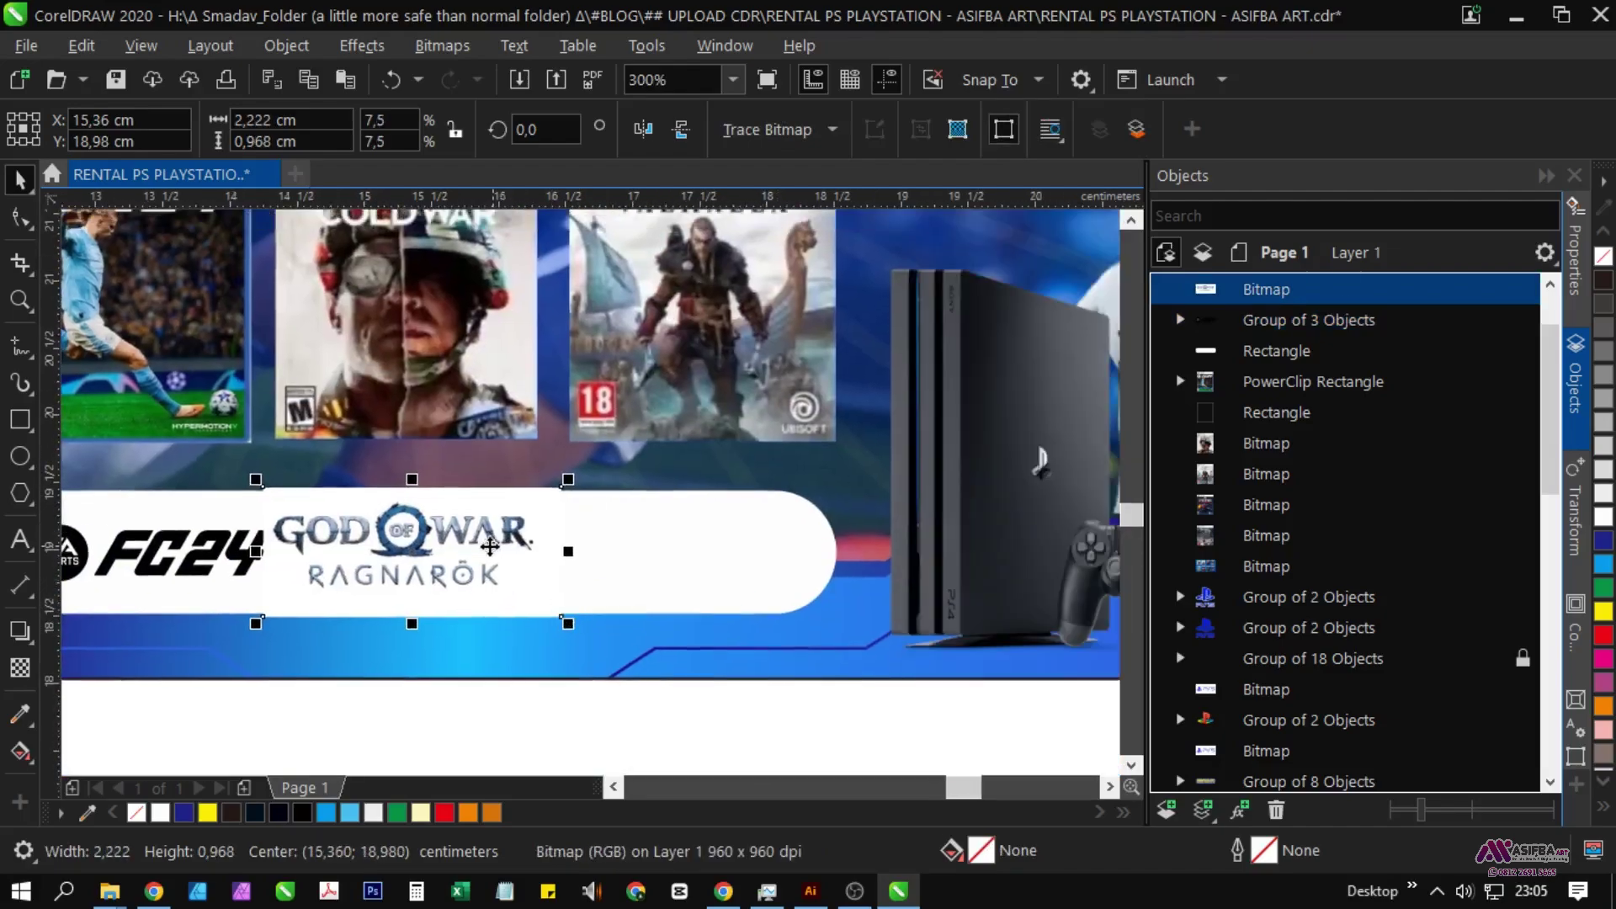
Step: PowerClip the God of War Ragnarök logo inside the white rounded bar
right_click(473, 556)
click(614, 483)
click(635, 603)
click(521, 742)
drag(521, 741, 797, 697)
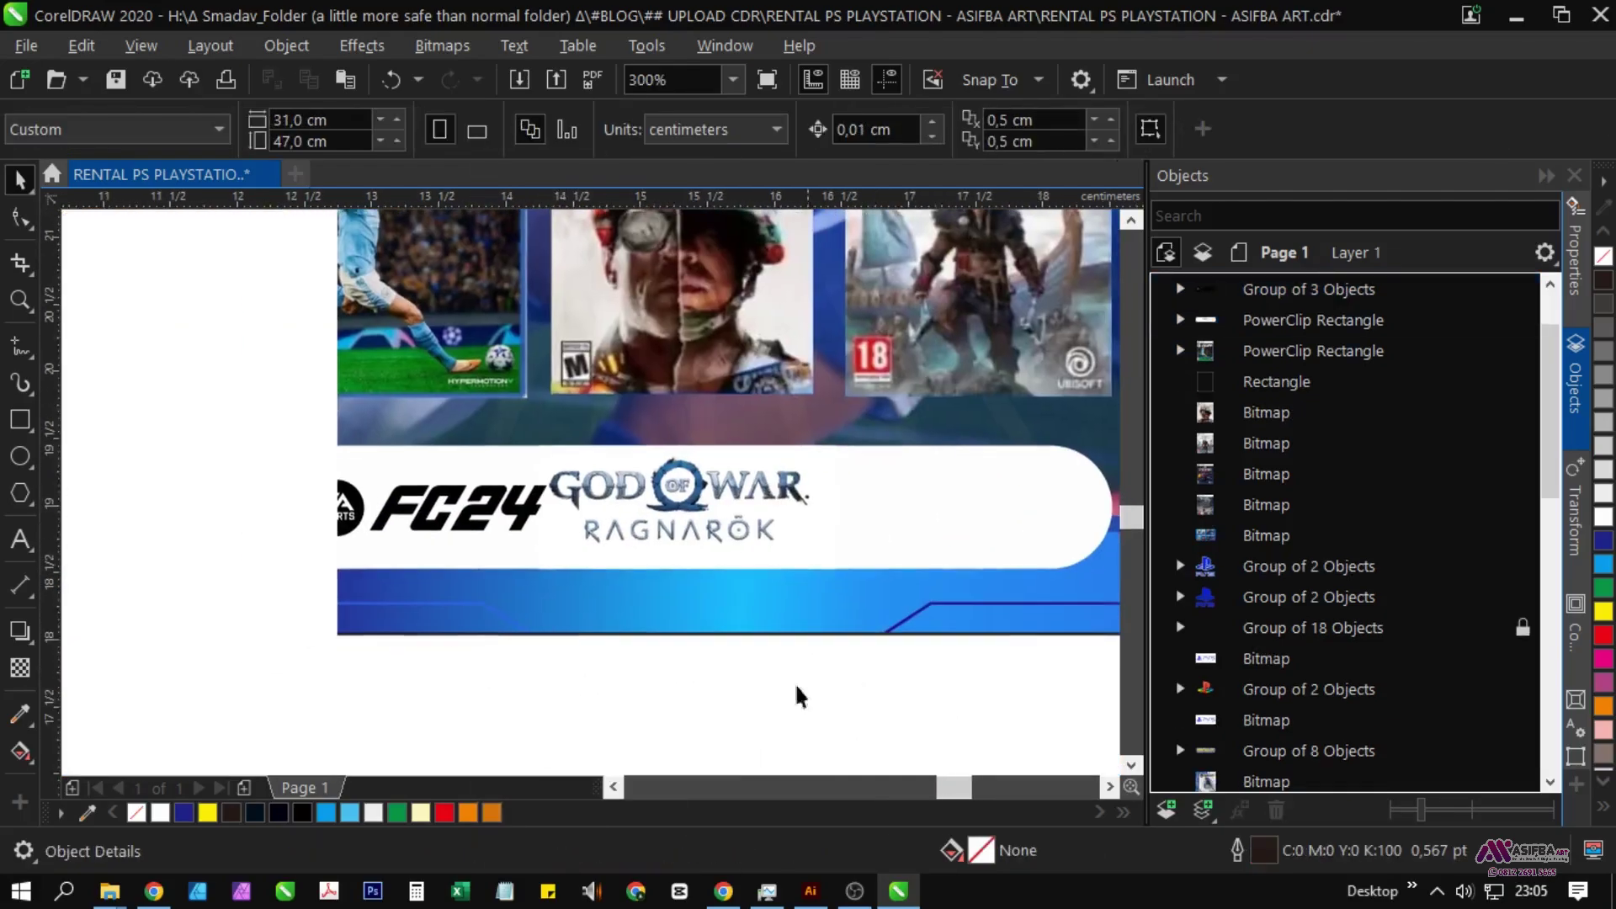
Step: Shrink the FC 24 logo to about 1.6 cm wide and align it with the white bar's vertical centre
click(394, 512)
scroll(394, 512, up, 1)
scroll(394, 509, up, 1)
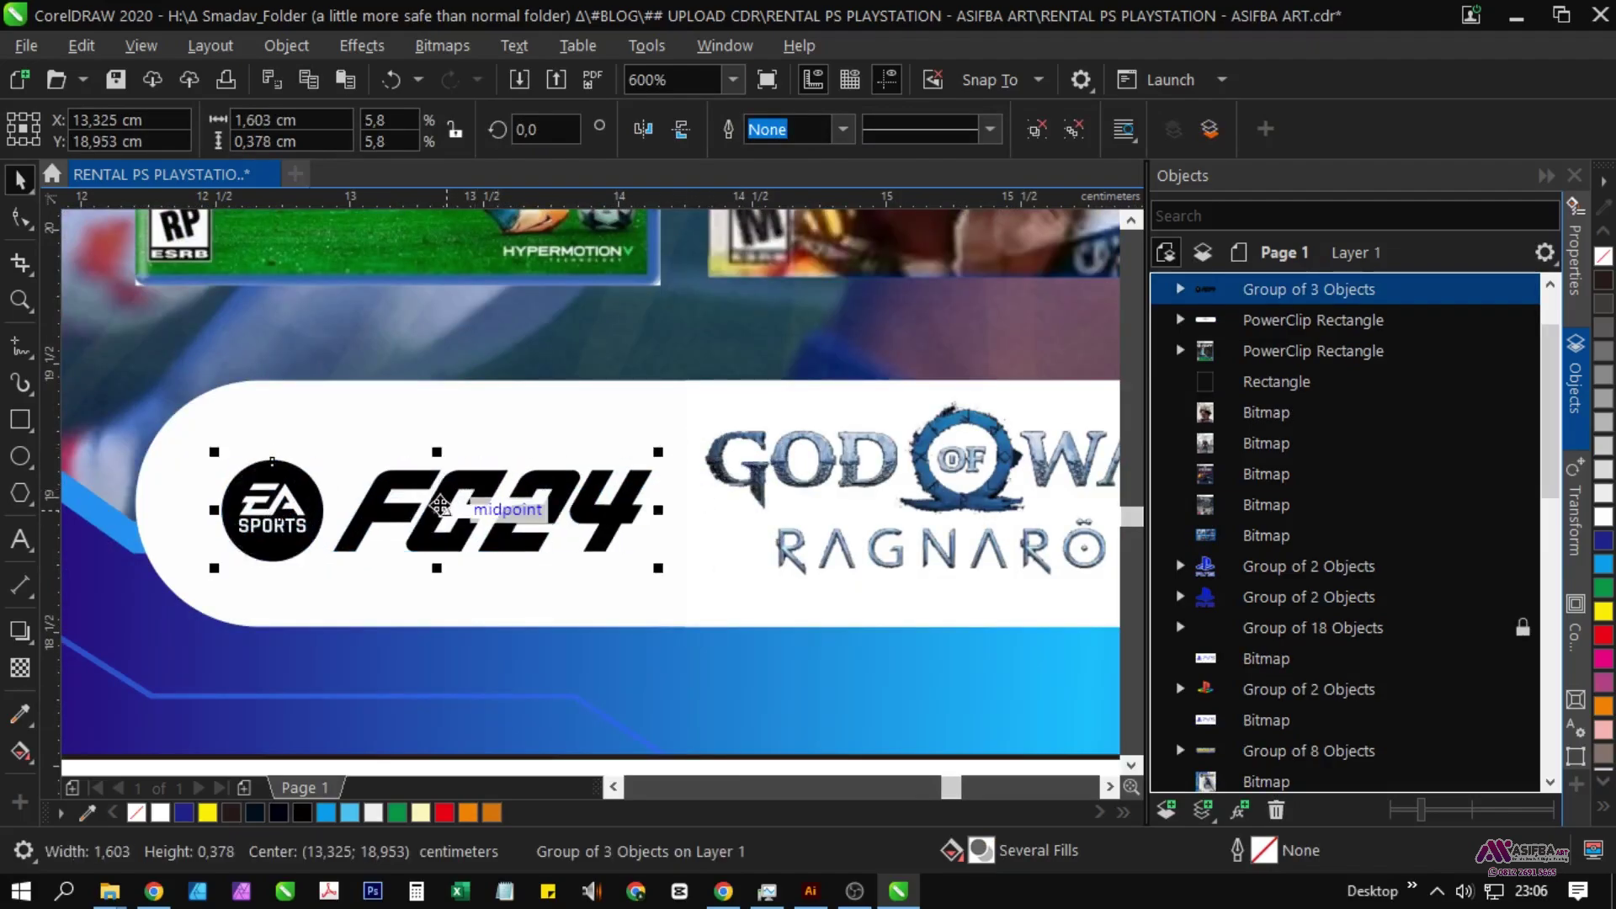
drag(440, 506, 432, 505)
shift+click(397, 502)
key(e)
scroll(397, 505, down, 2)
click(469, 643)
scroll(464, 606, down, 1)
scroll(512, 555, up, 2)
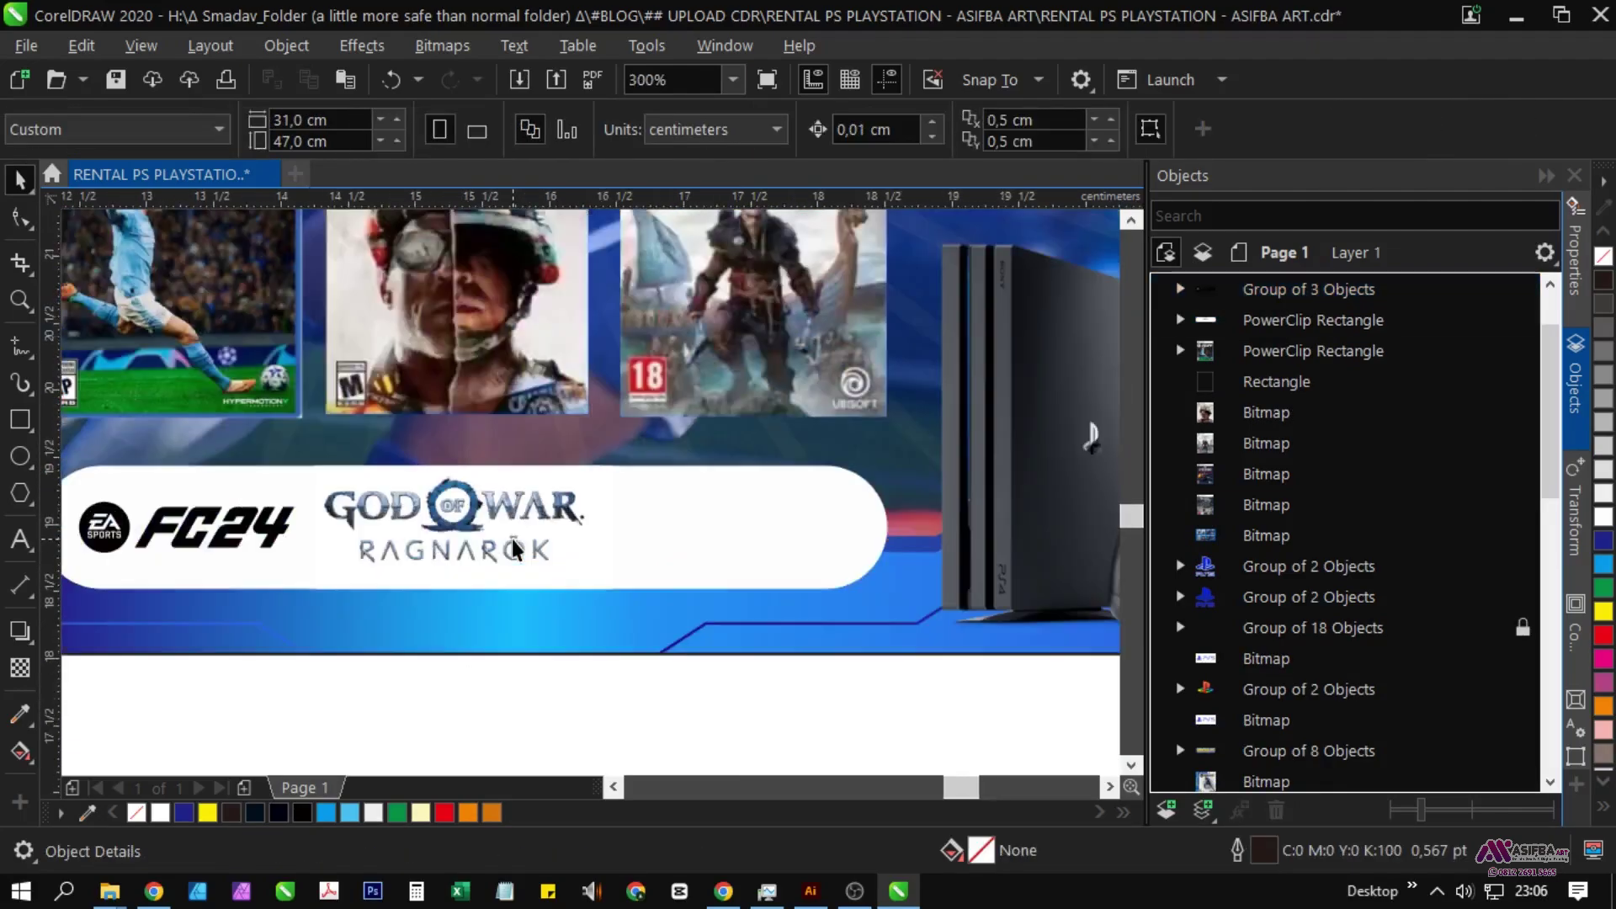
Step: Select the God of War logo inside the white bar's PowerClip and lower it slightly to about Y 18.93 cm
click(516, 549)
scroll(505, 513, up, 1)
ctrl+click(504, 512)
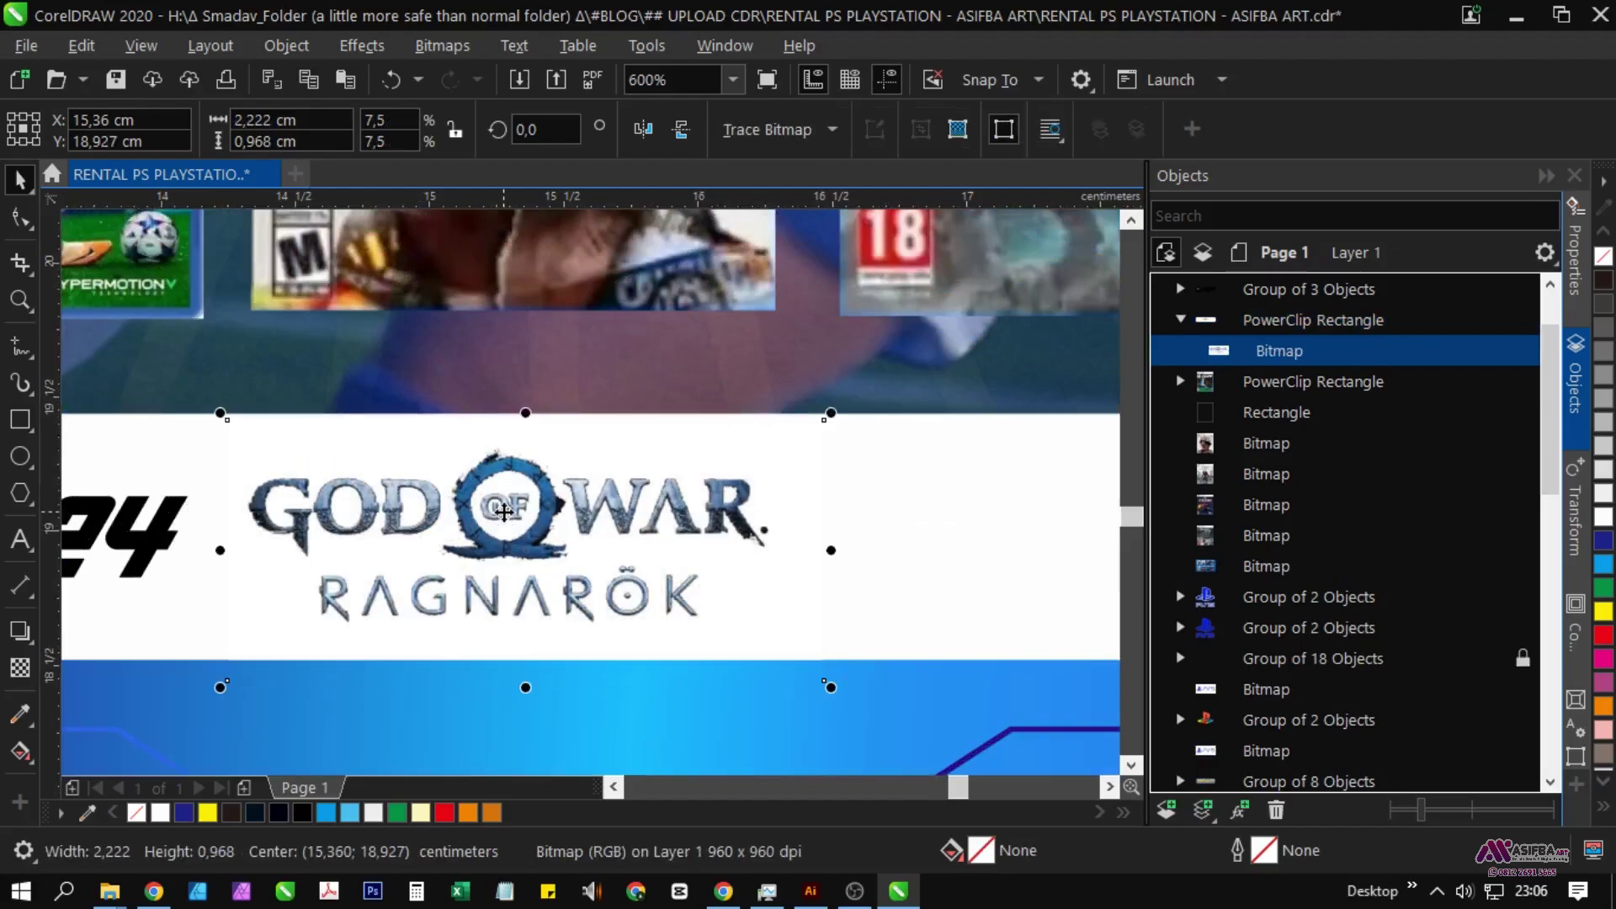
scroll(504, 512, down, 2)
click(516, 658)
Step: In Chrome, search images for "LOGO GAME ASSASINS PS 5" and browse the results for an Assassin's Creed logo
key(alt+Tab)
scroll(370, 233, up, 1)
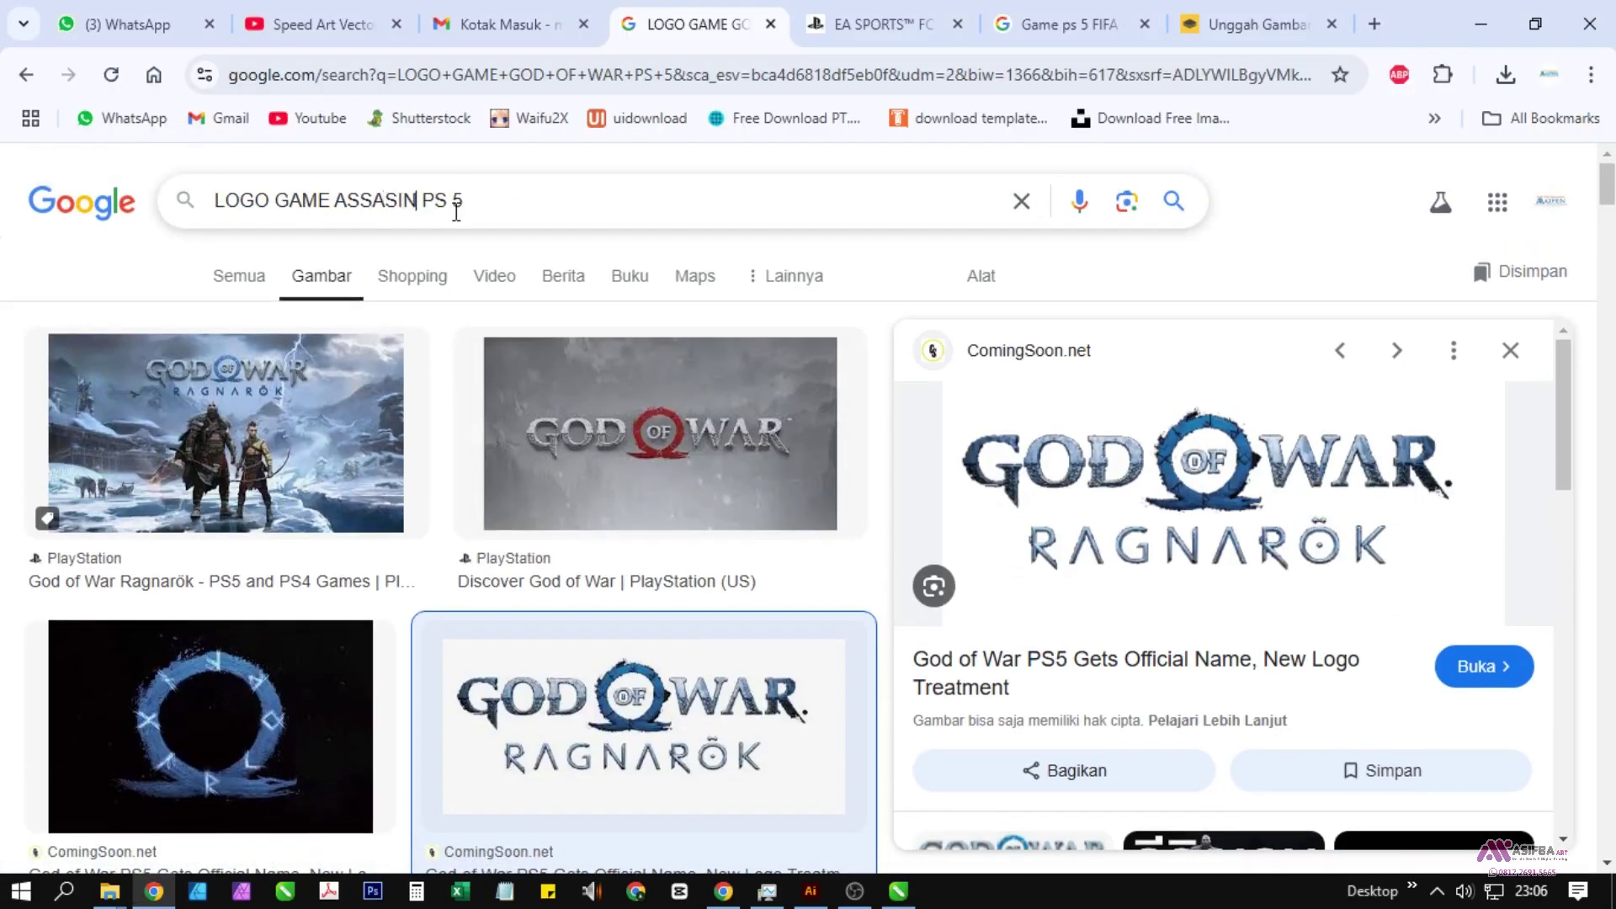
text(S)
key(Return)
scroll(433, 522, down, 5)
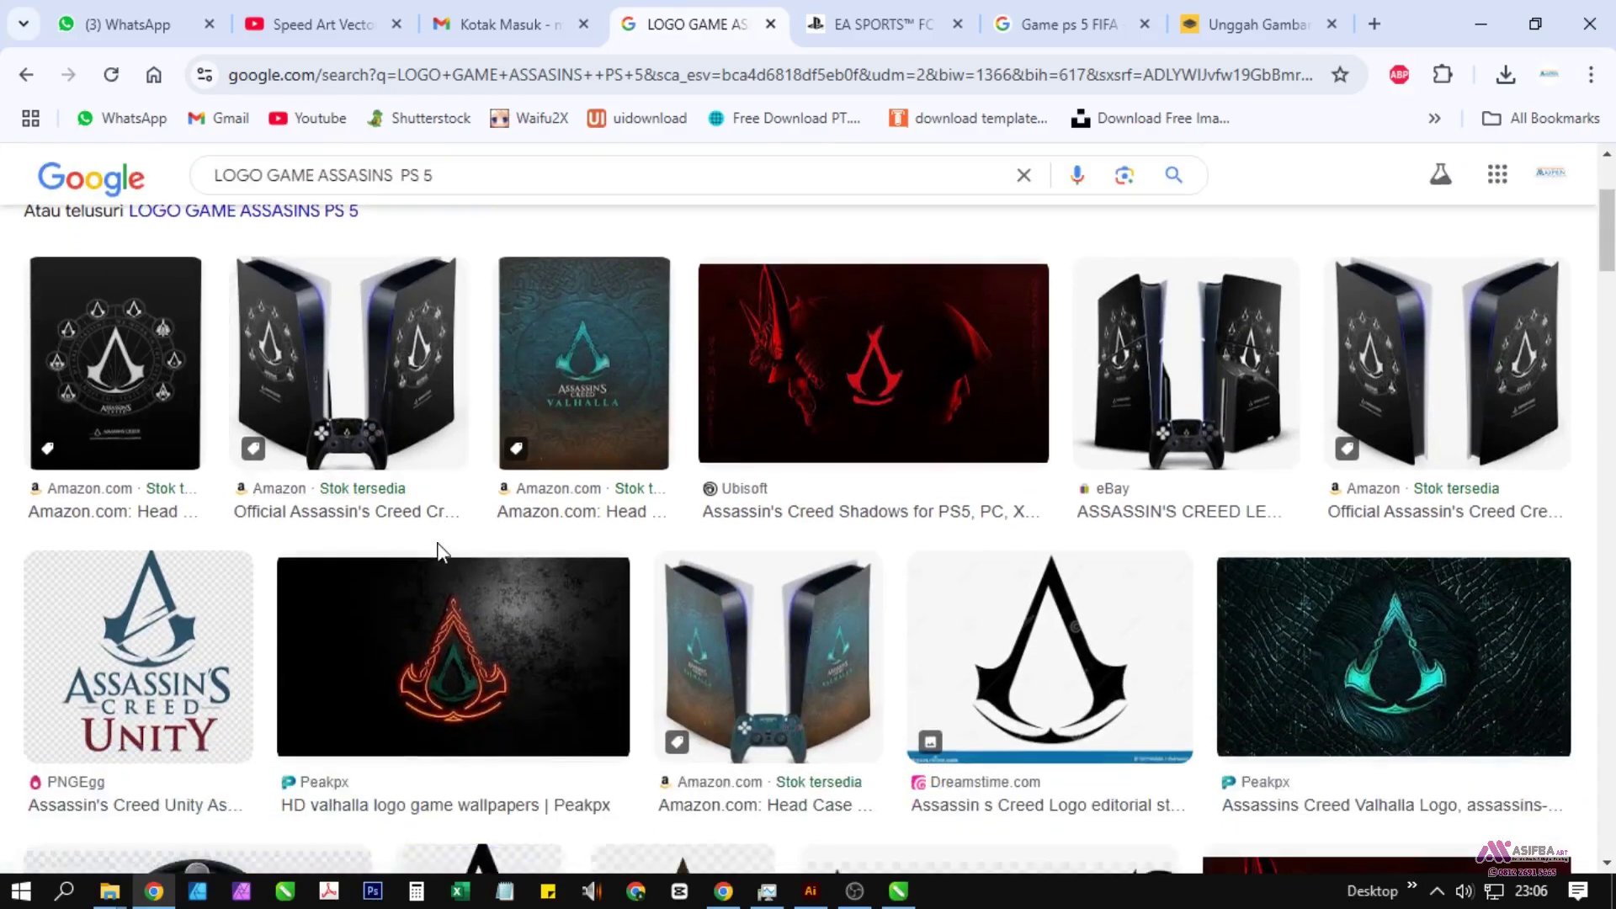
Step: Browse the Assassin's Creed image results, search again for "LOGO GAME ASSASSINS AHALA PS5" and look through those results for a usable logo
key(alt+Tab)
key(alt+Tab)
scroll(800, 595, down, 2)
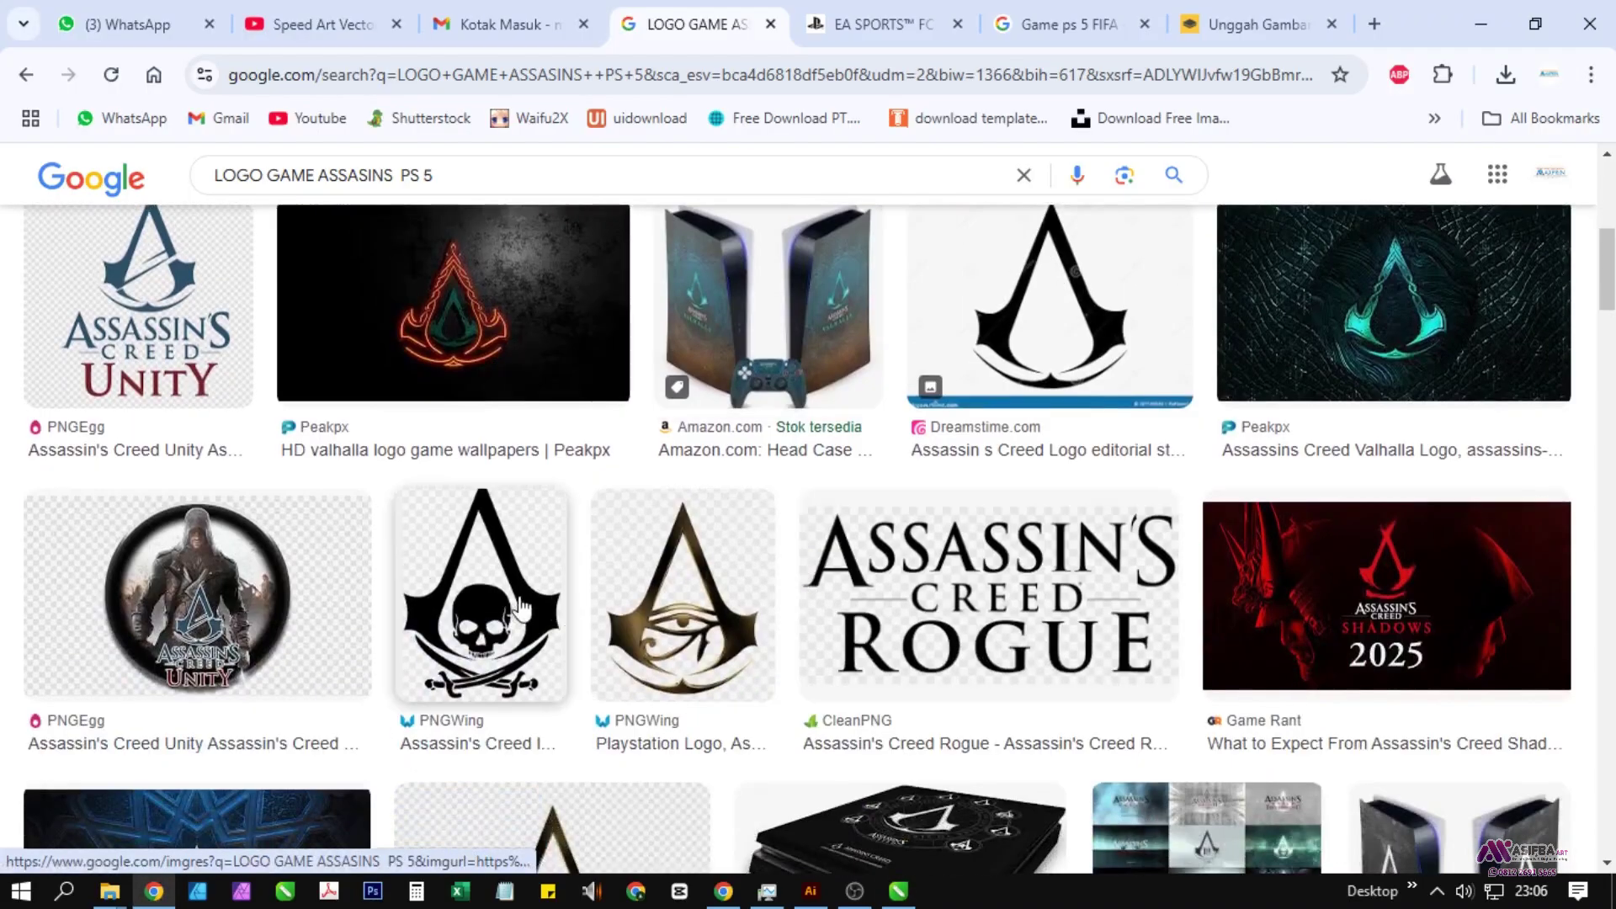
scroll(505, 539, up, 5)
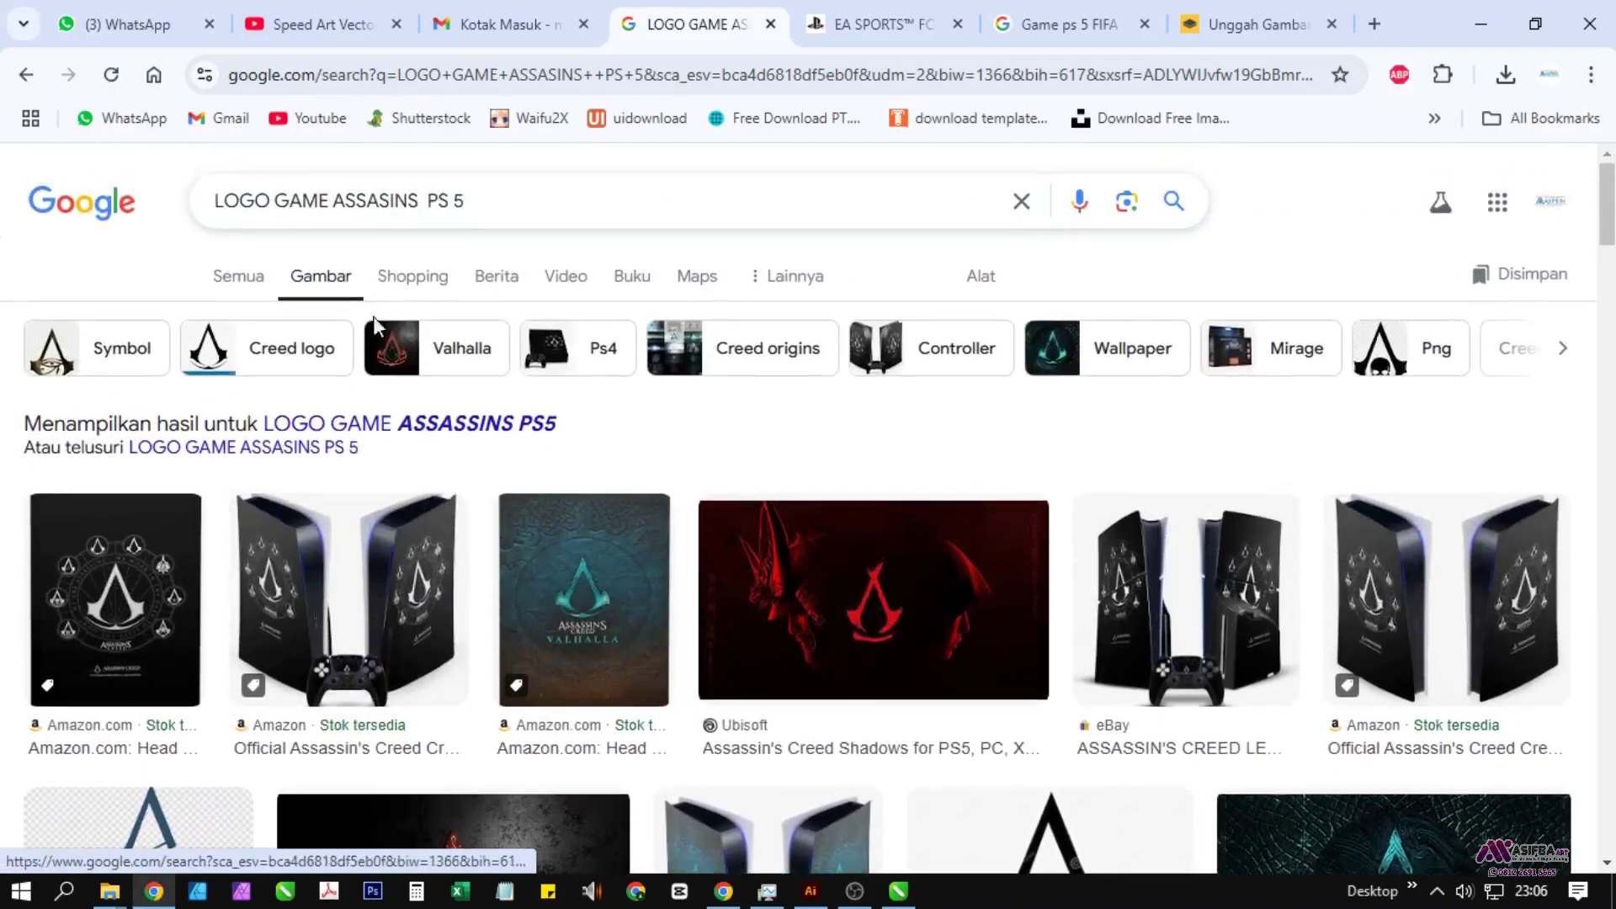
click(446, 427)
text(LA)
key(Return)
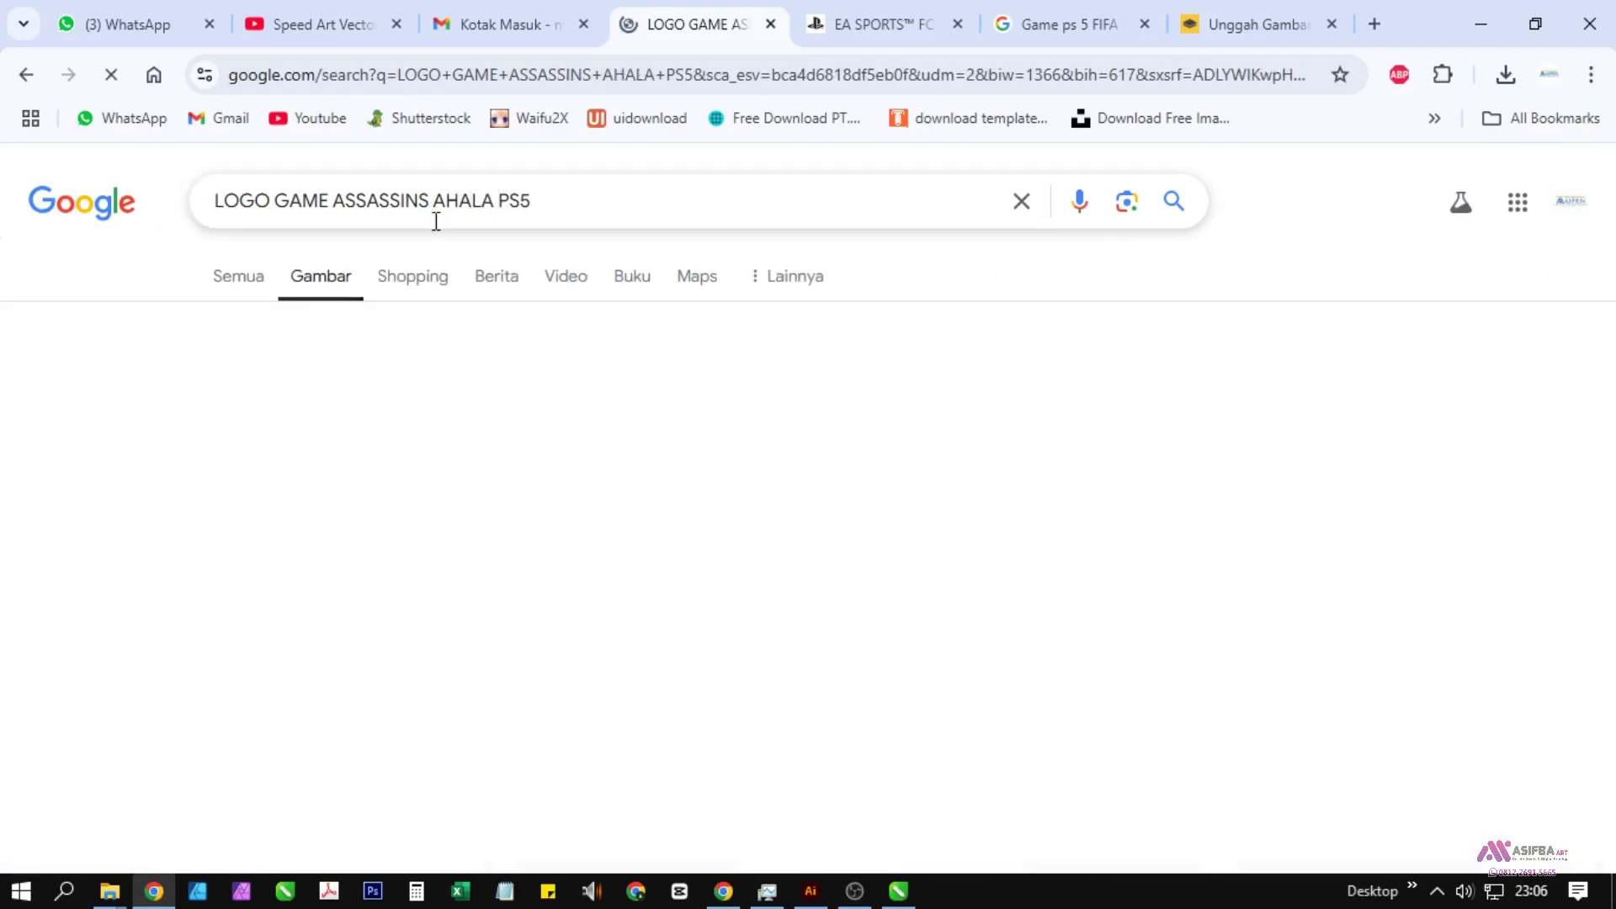
scroll(695, 600, down, 6)
scroll(695, 600, down, 4)
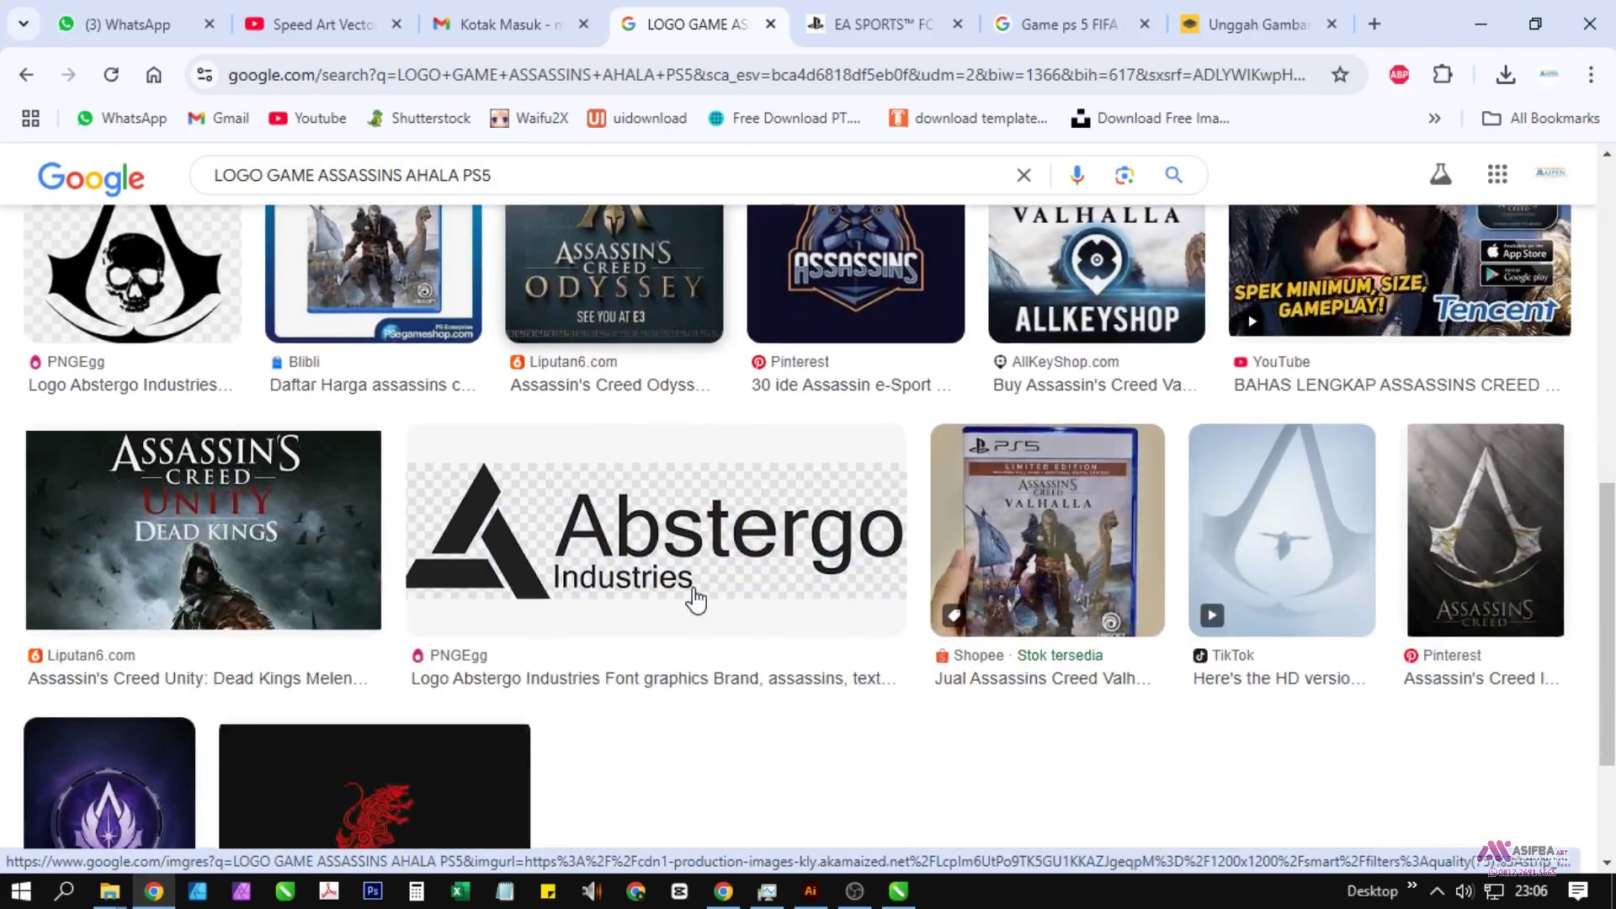
scroll(695, 600, up, 10)
scroll(239, 330, up, 1)
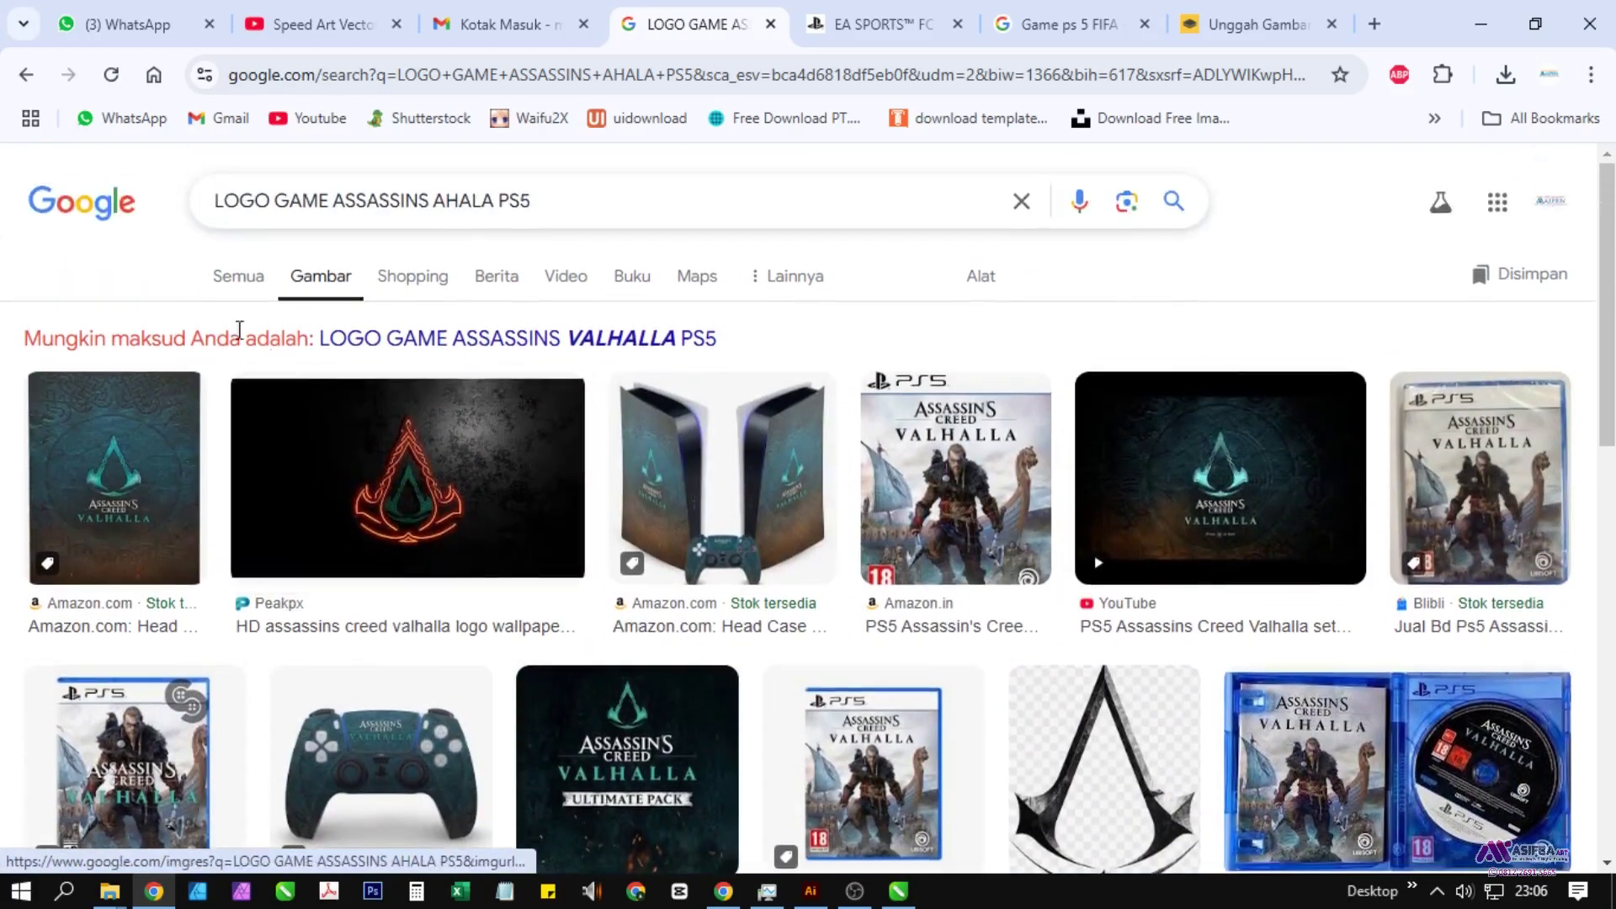
Step: Return to the earlier "LOGO GAME ASSASINS PS 5" results and save the Assassin's Creed Wiki logo in the #LOGO folder
click(27, 75)
scroll(654, 547, down, 8)
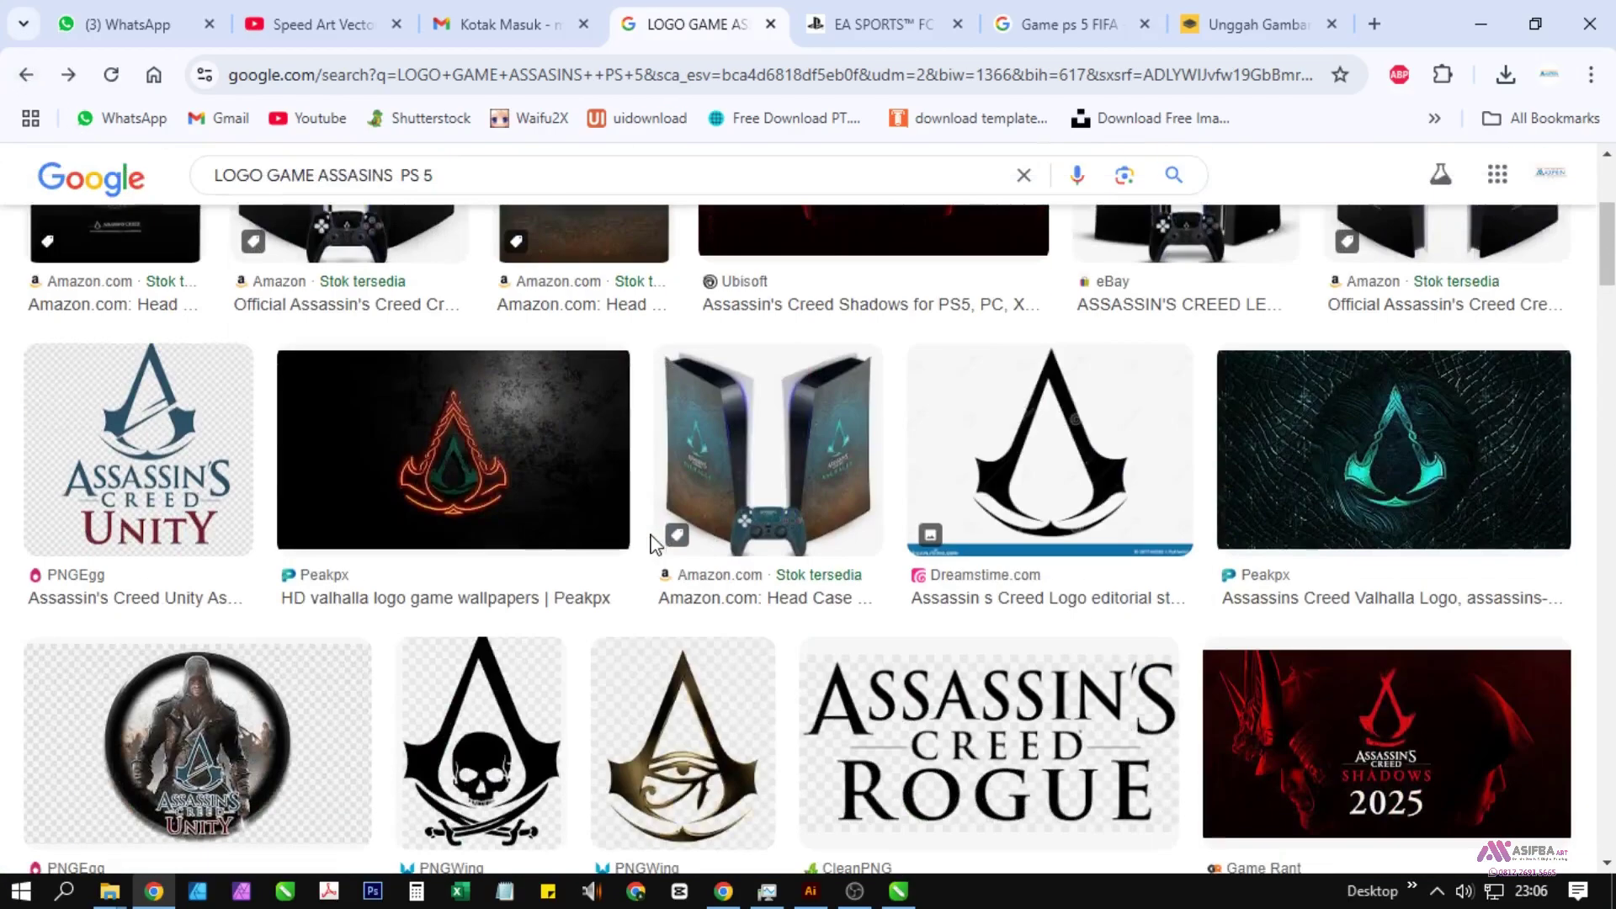
scroll(654, 547, down, 5)
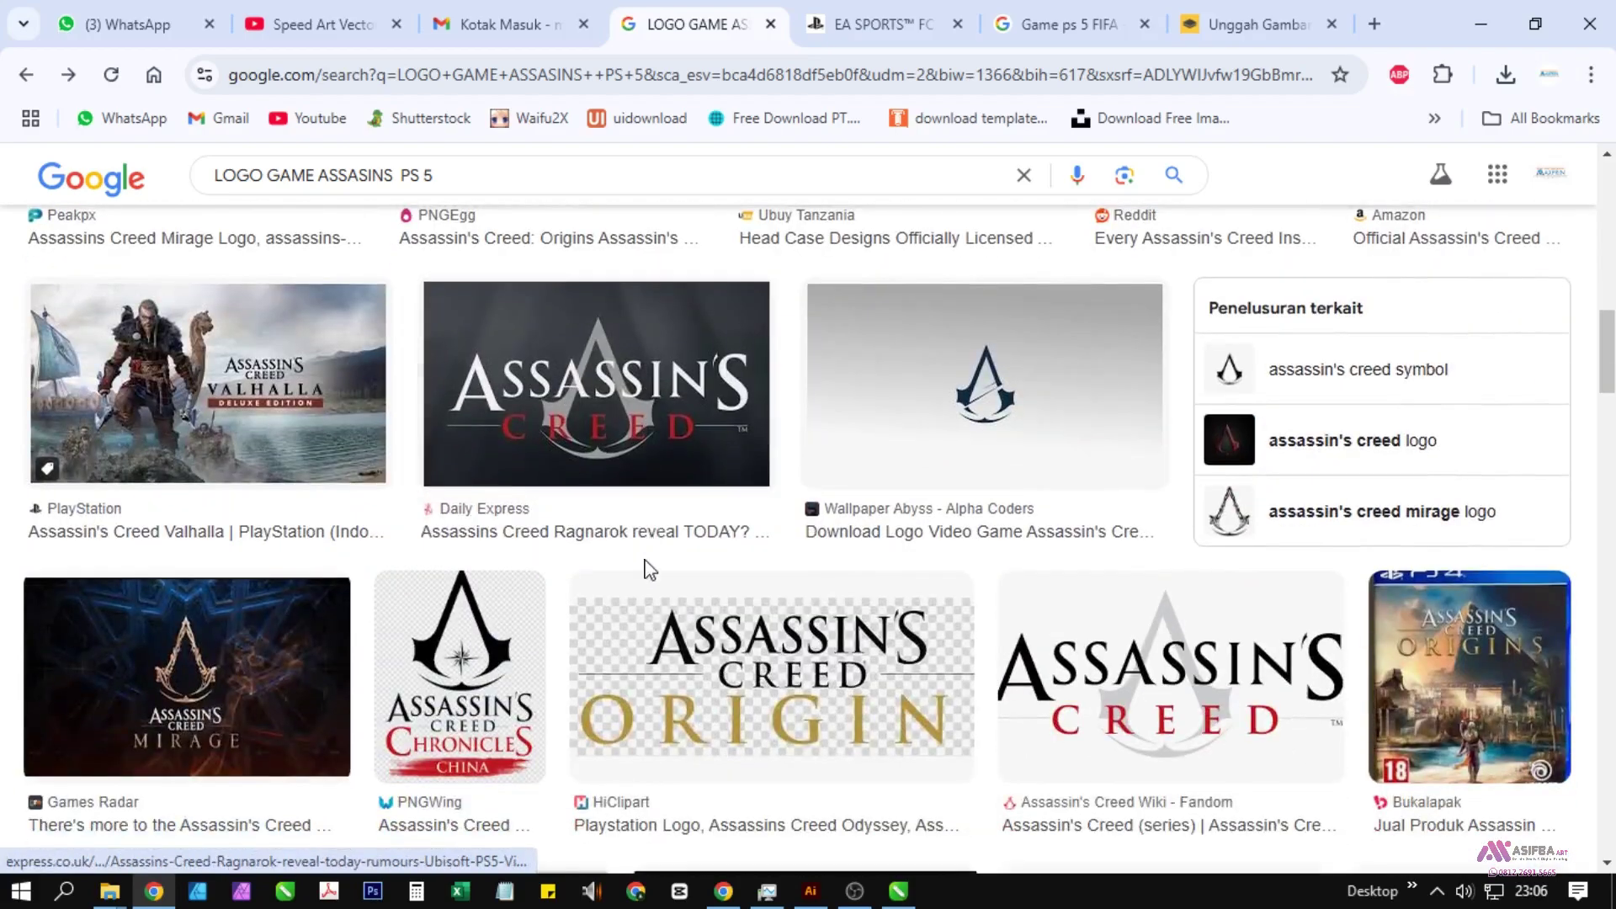
click(1226, 765)
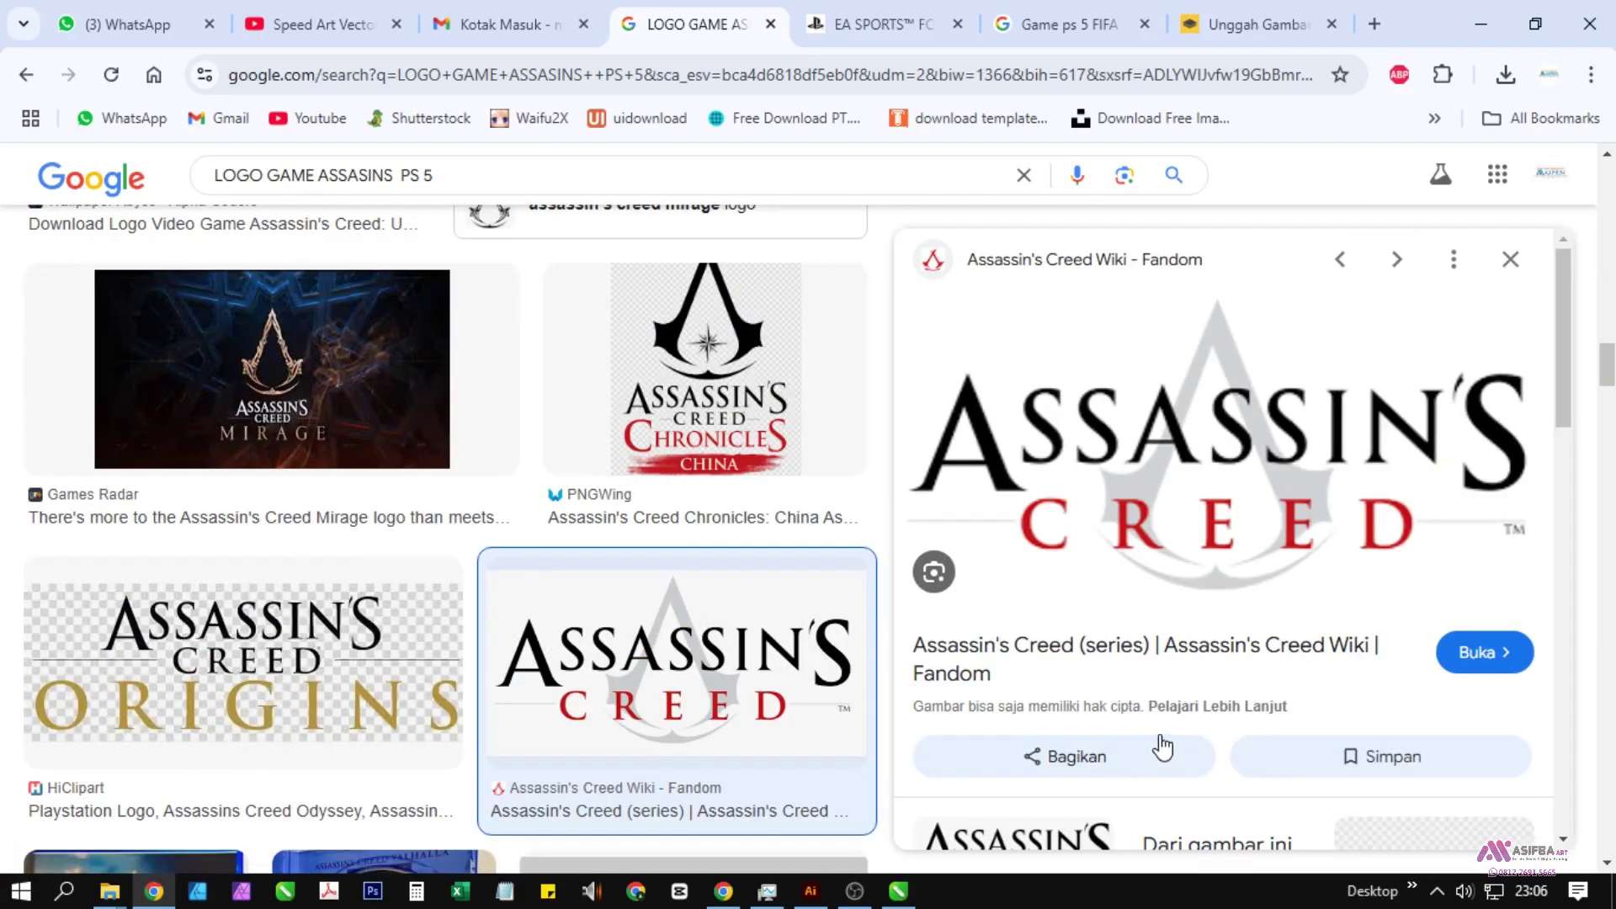
right_click(1254, 535)
click(1359, 355)
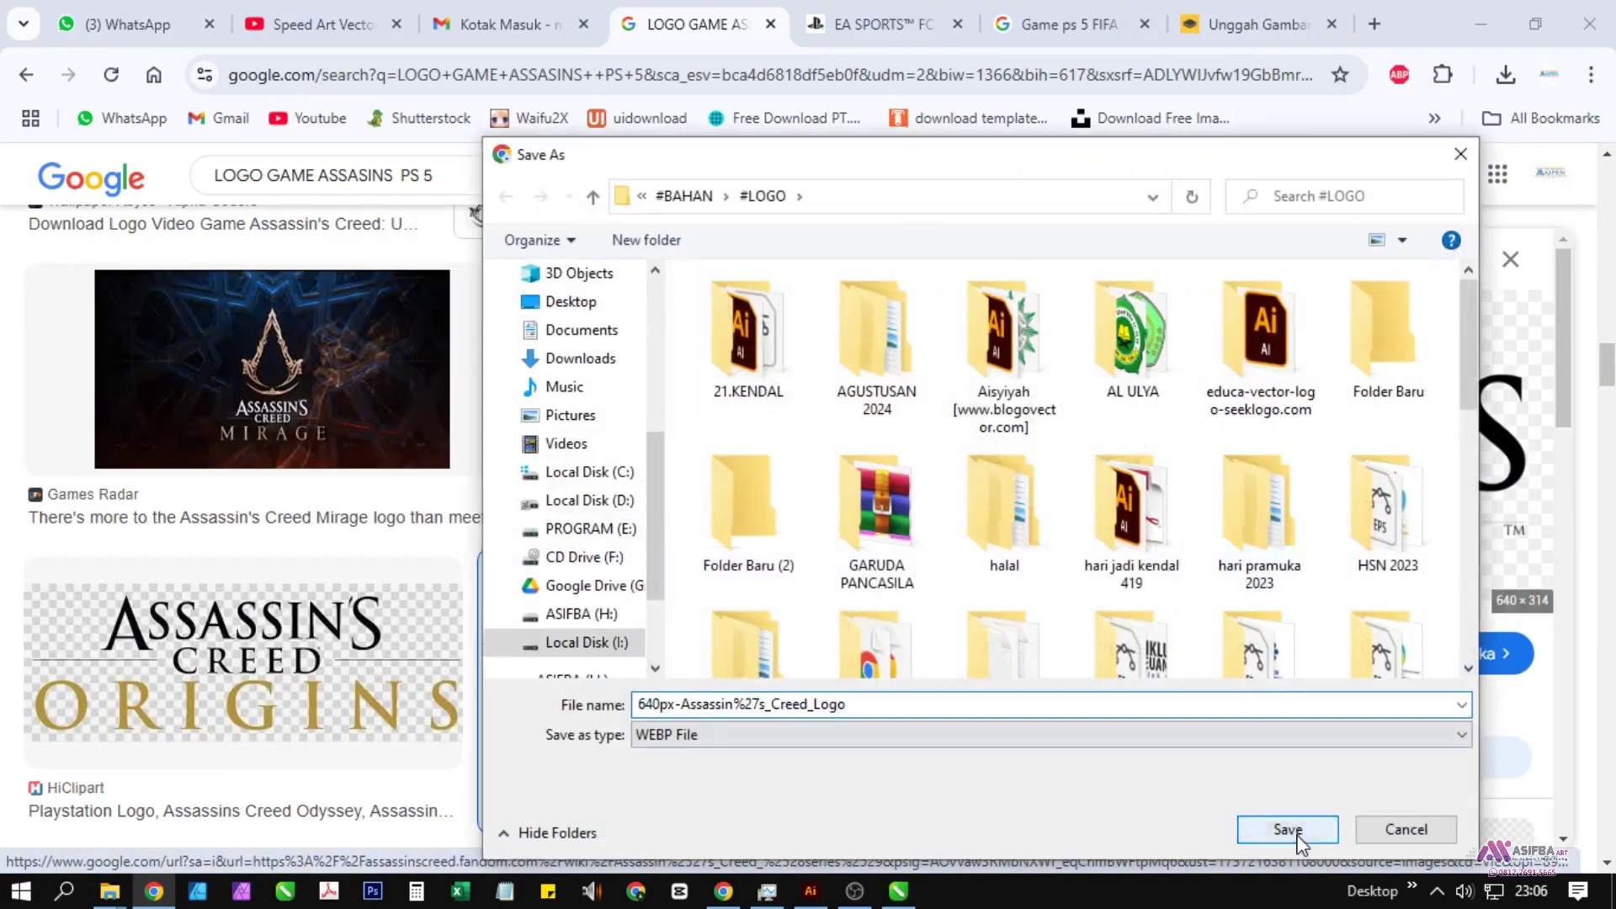
click(1290, 830)
scroll(1321, 678, down, 3)
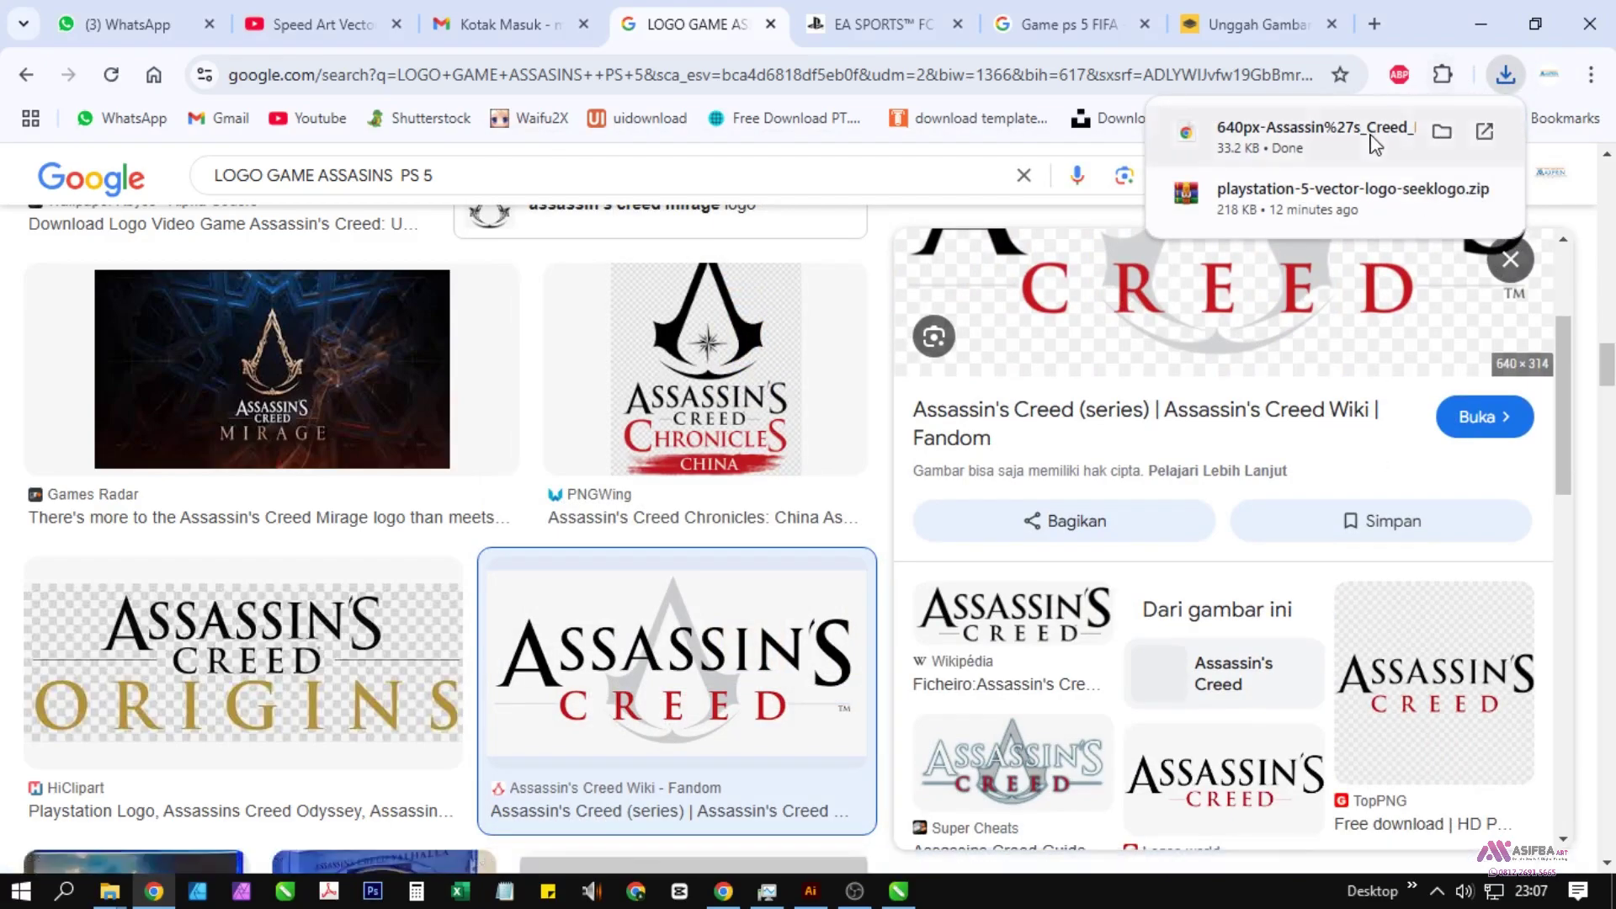
drag(1325, 134, 1068, 448)
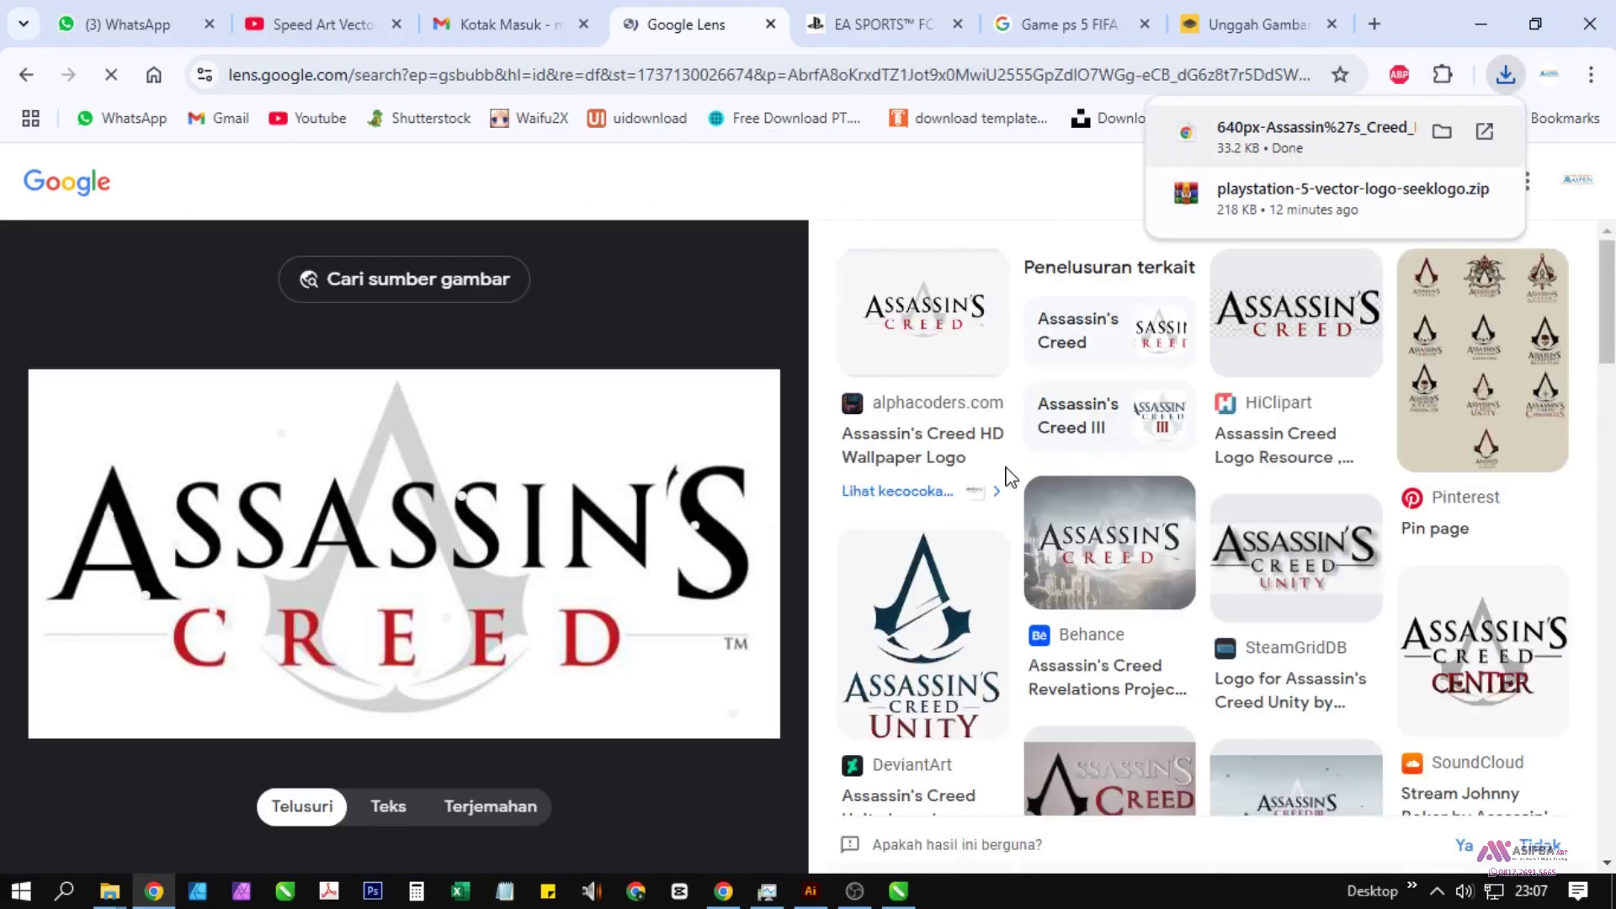
click(26, 74)
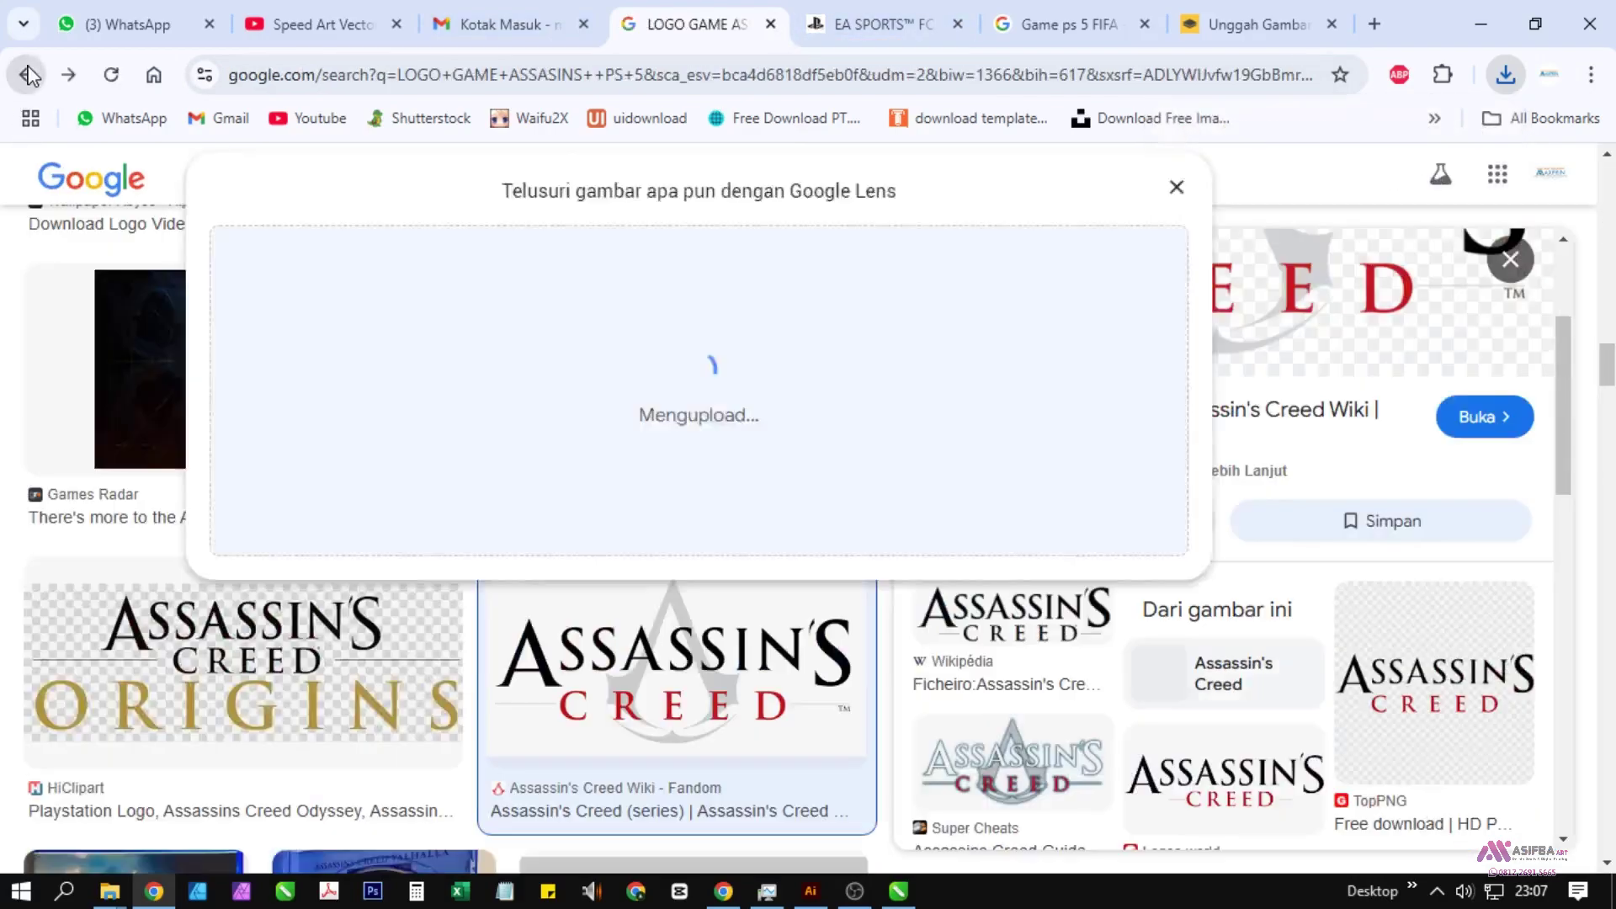
Step: Save the Wikipédia Assassin's Creed text logo from the related images and bring it into the CorelDRAW banner at about 1.8 cm wide
click(1024, 624)
right_click(1393, 358)
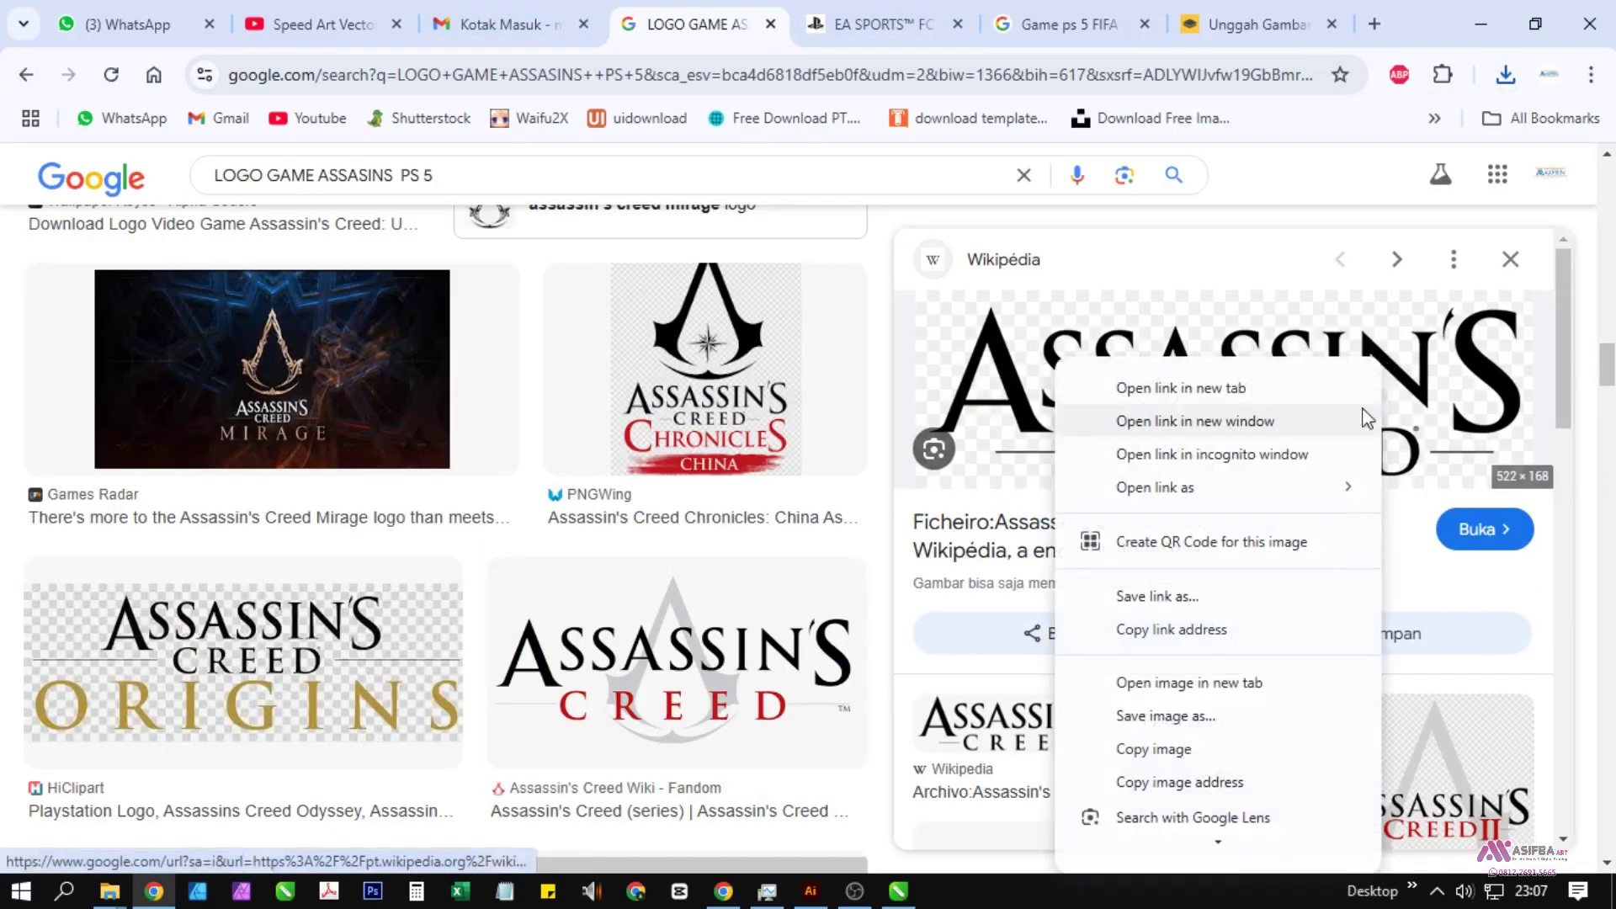
click(1225, 722)
click(1255, 828)
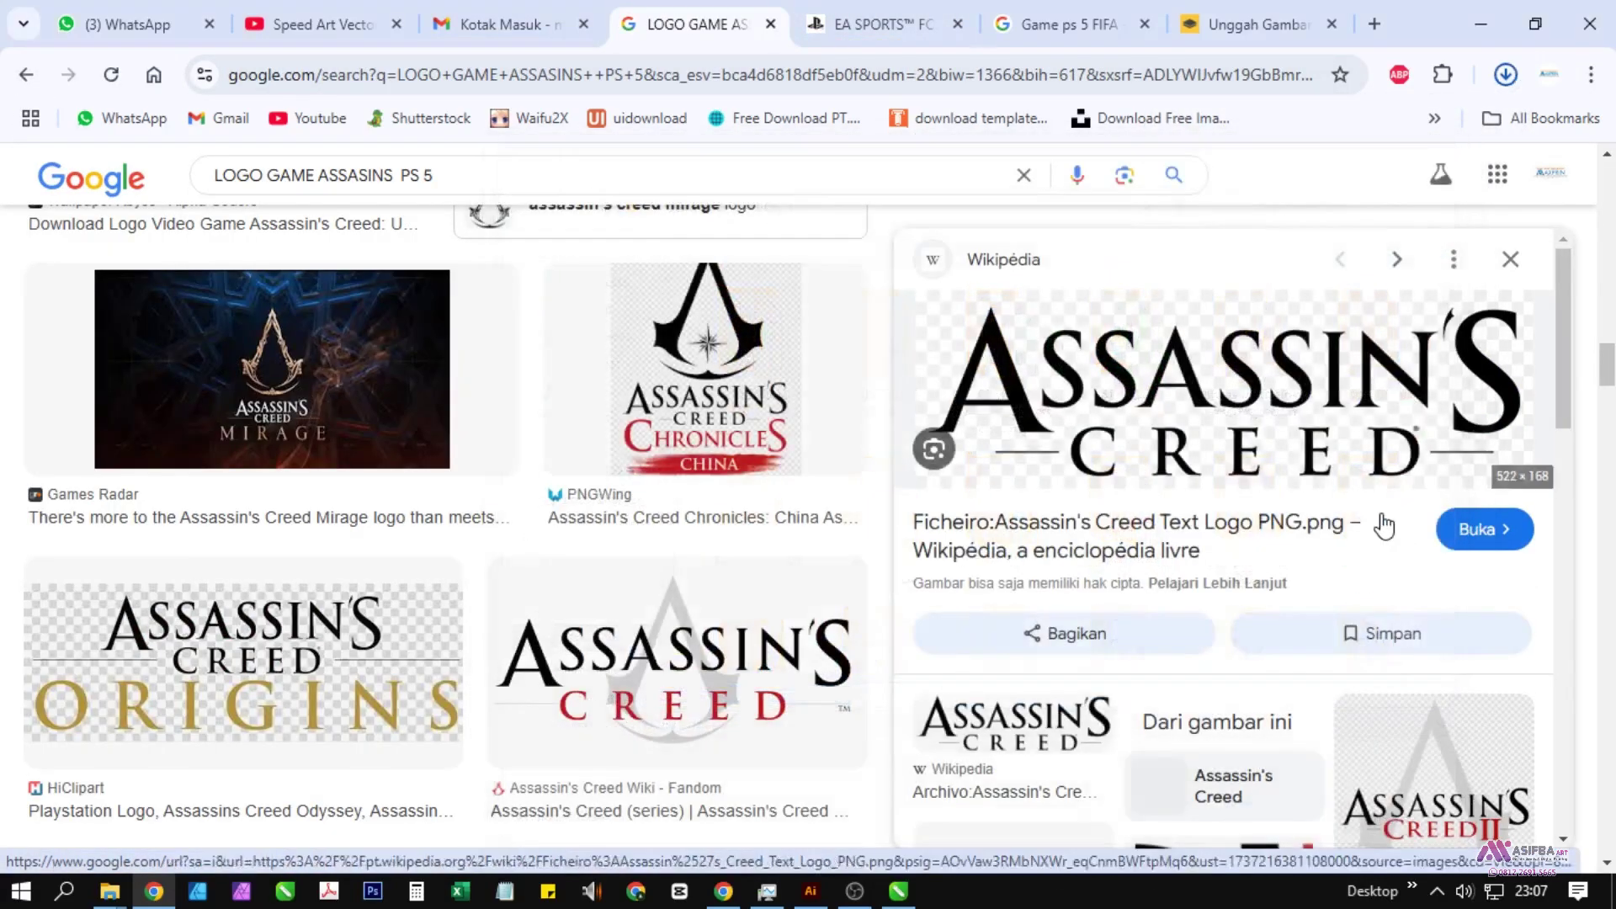
drag(1331, 135, 761, 610)
scroll(671, 578, up, 1)
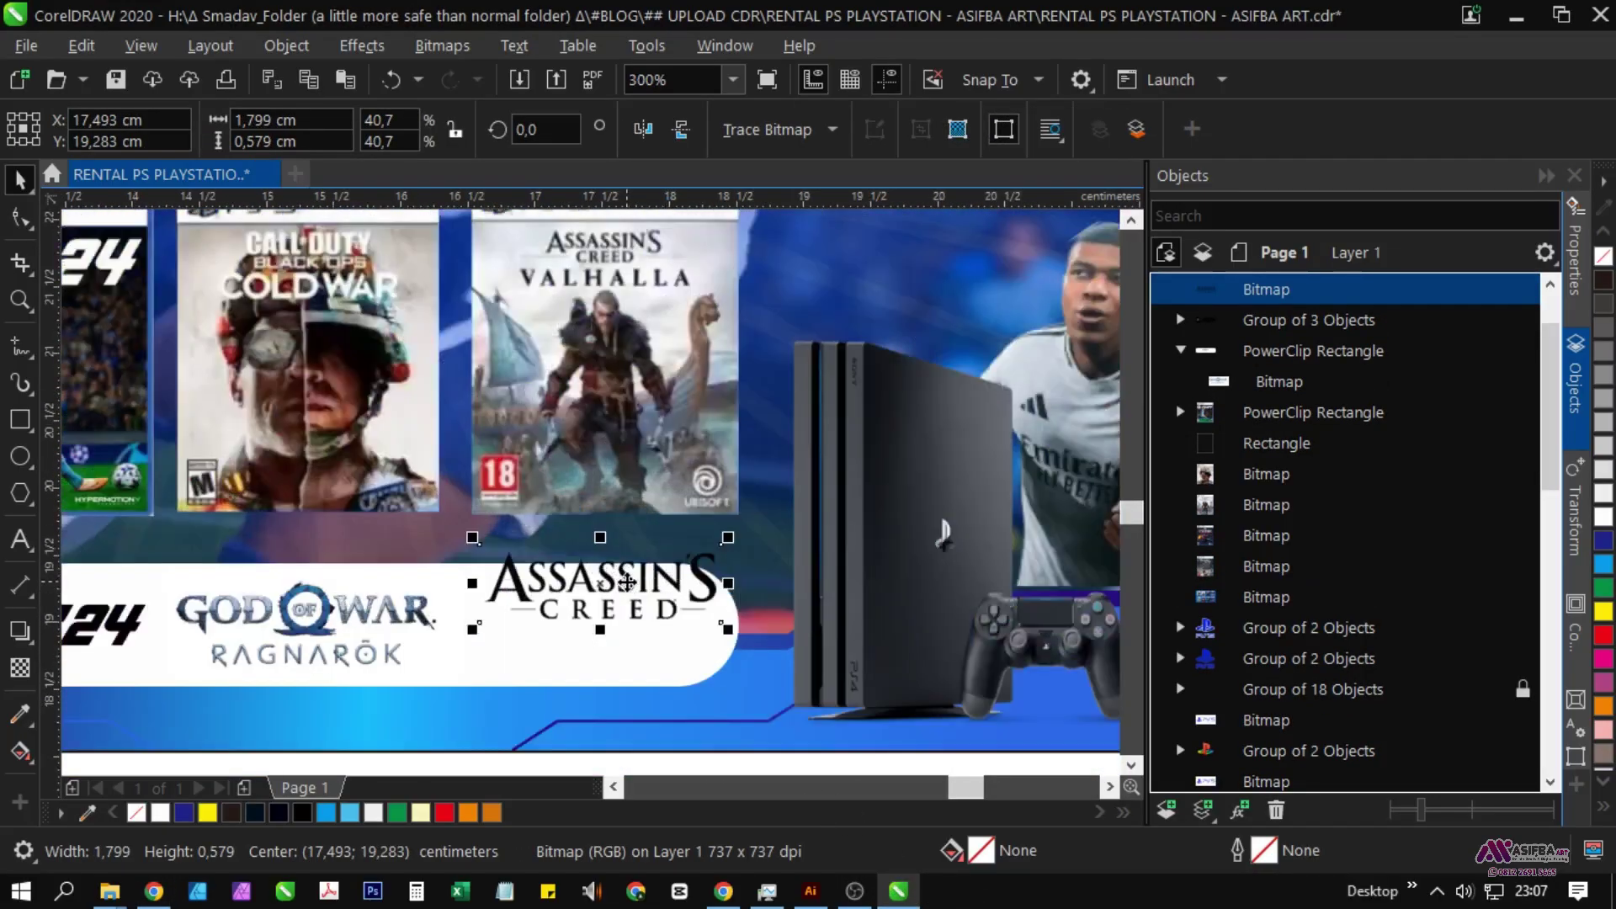
Step: Place the Assassin's Creed logo at the right end of the white bar, at about X 17.39 cm, Y 18.97 cm
drag(629, 578, 614, 620)
drag(619, 631, 804, 606)
scroll(820, 604, down, 1)
click(822, 716)
click(667, 607)
click(866, 756)
click(809, 609)
scroll(809, 610, up, 1)
scroll(802, 609, down, 1)
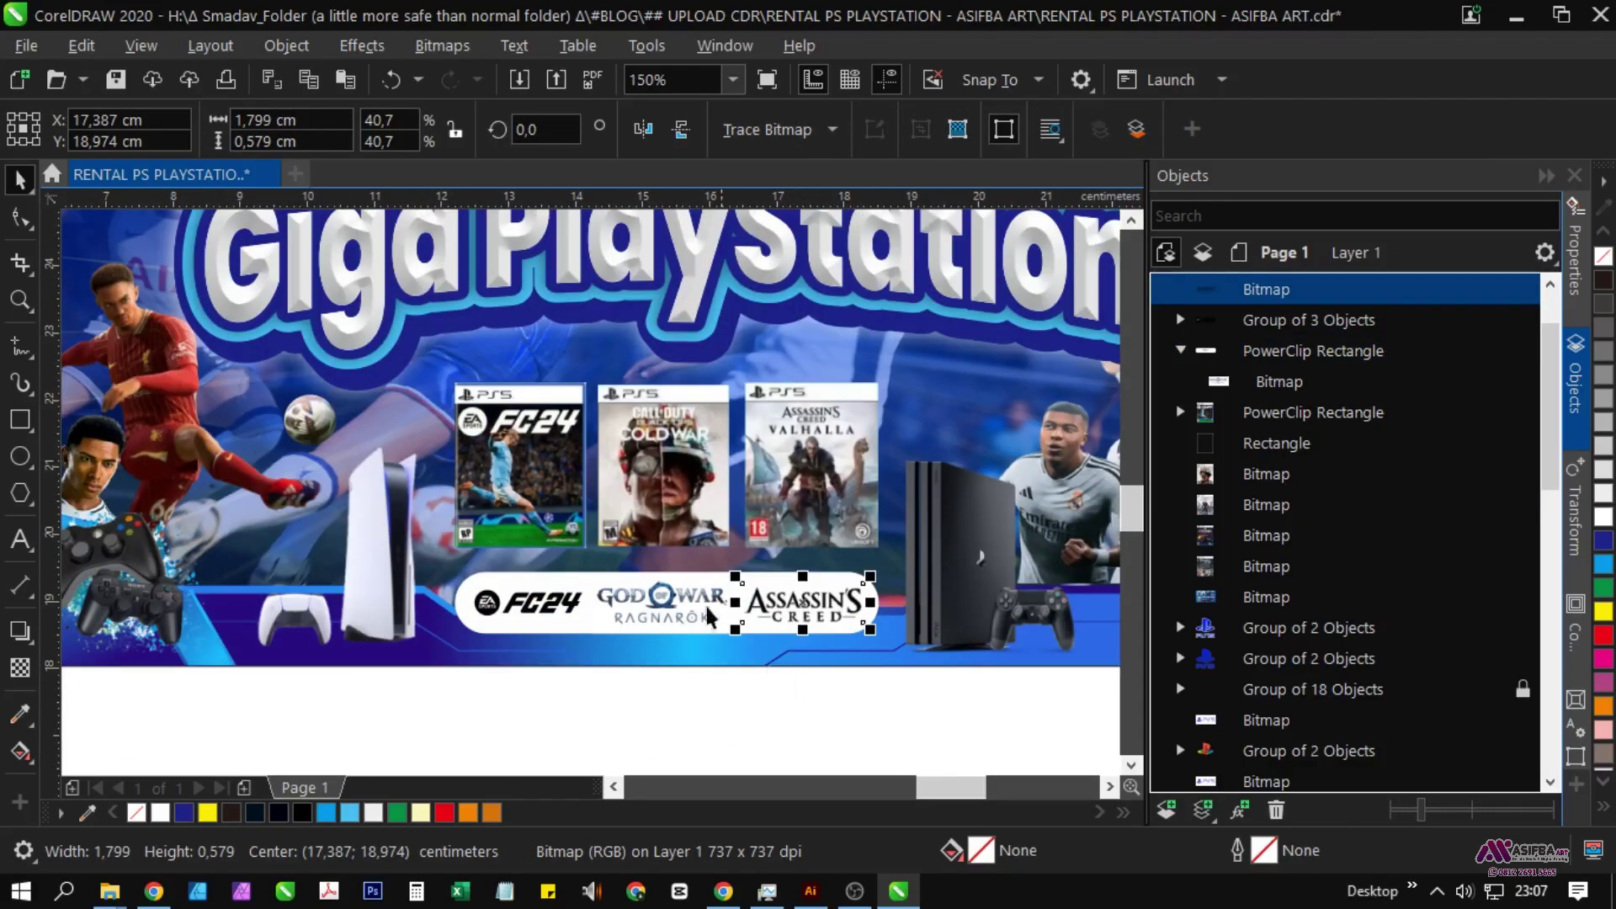
Step: Swap the Call of Duty and FC 24 covers so FC 24 sits in the middle, and space the three covers evenly
click(661, 513)
drag(655, 512, 387, 512)
drag(520, 514, 608, 531)
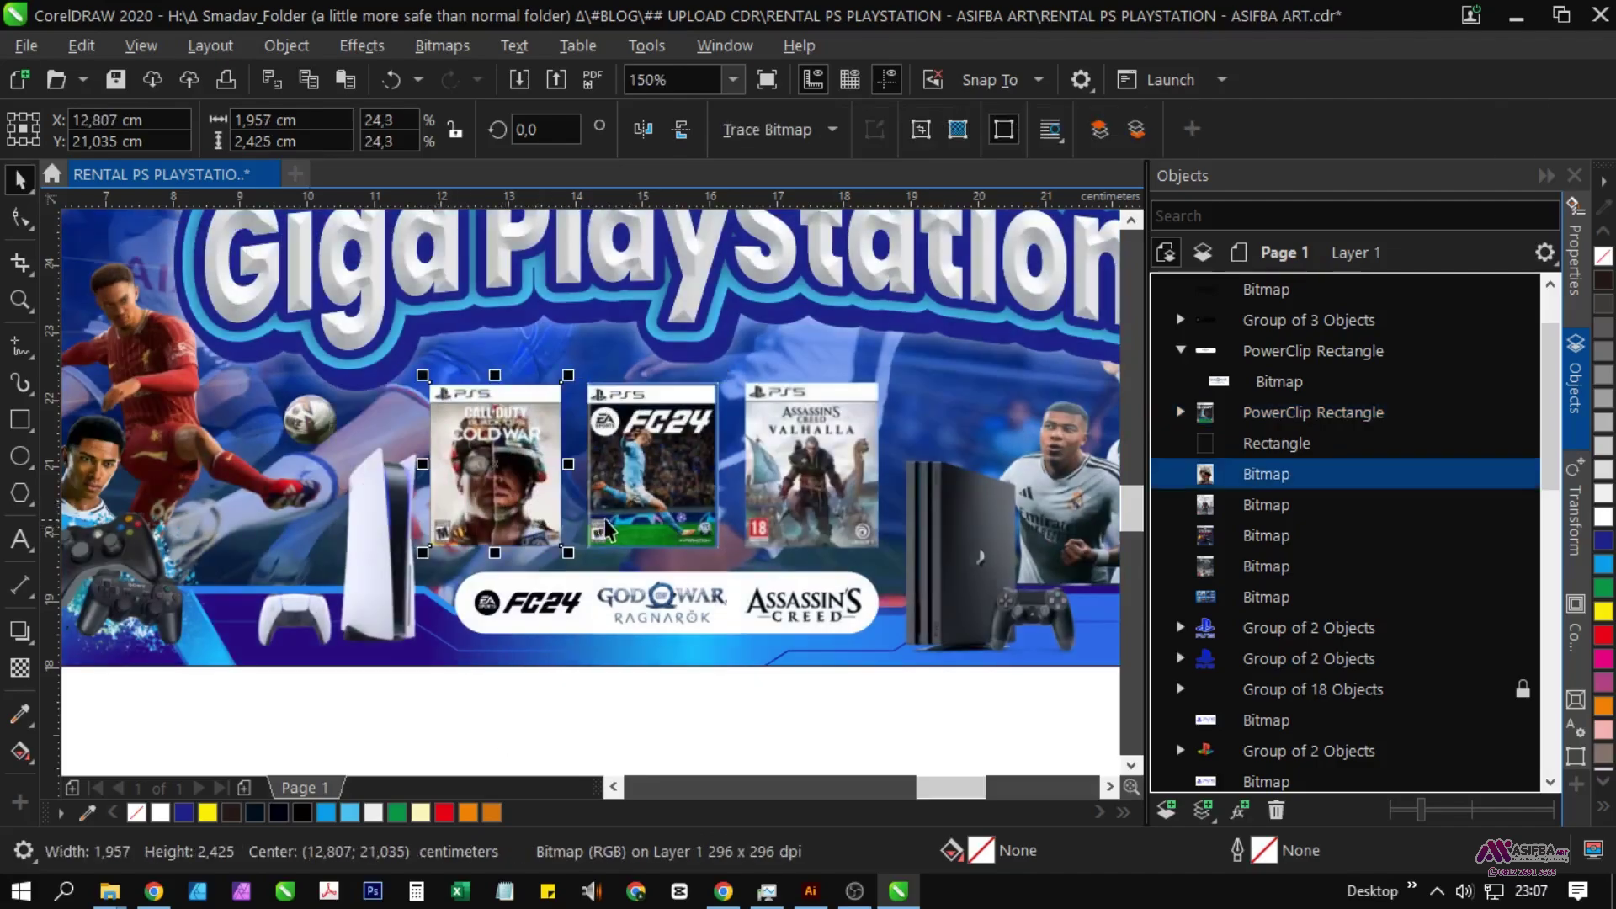
shift+click(783, 494)
drag(764, 531, 729, 503)
key(Escape)
Step: Swap the God of War and FC 24 logos in the white bar so God of War is at the left and FC 24 in the middle
click(665, 591)
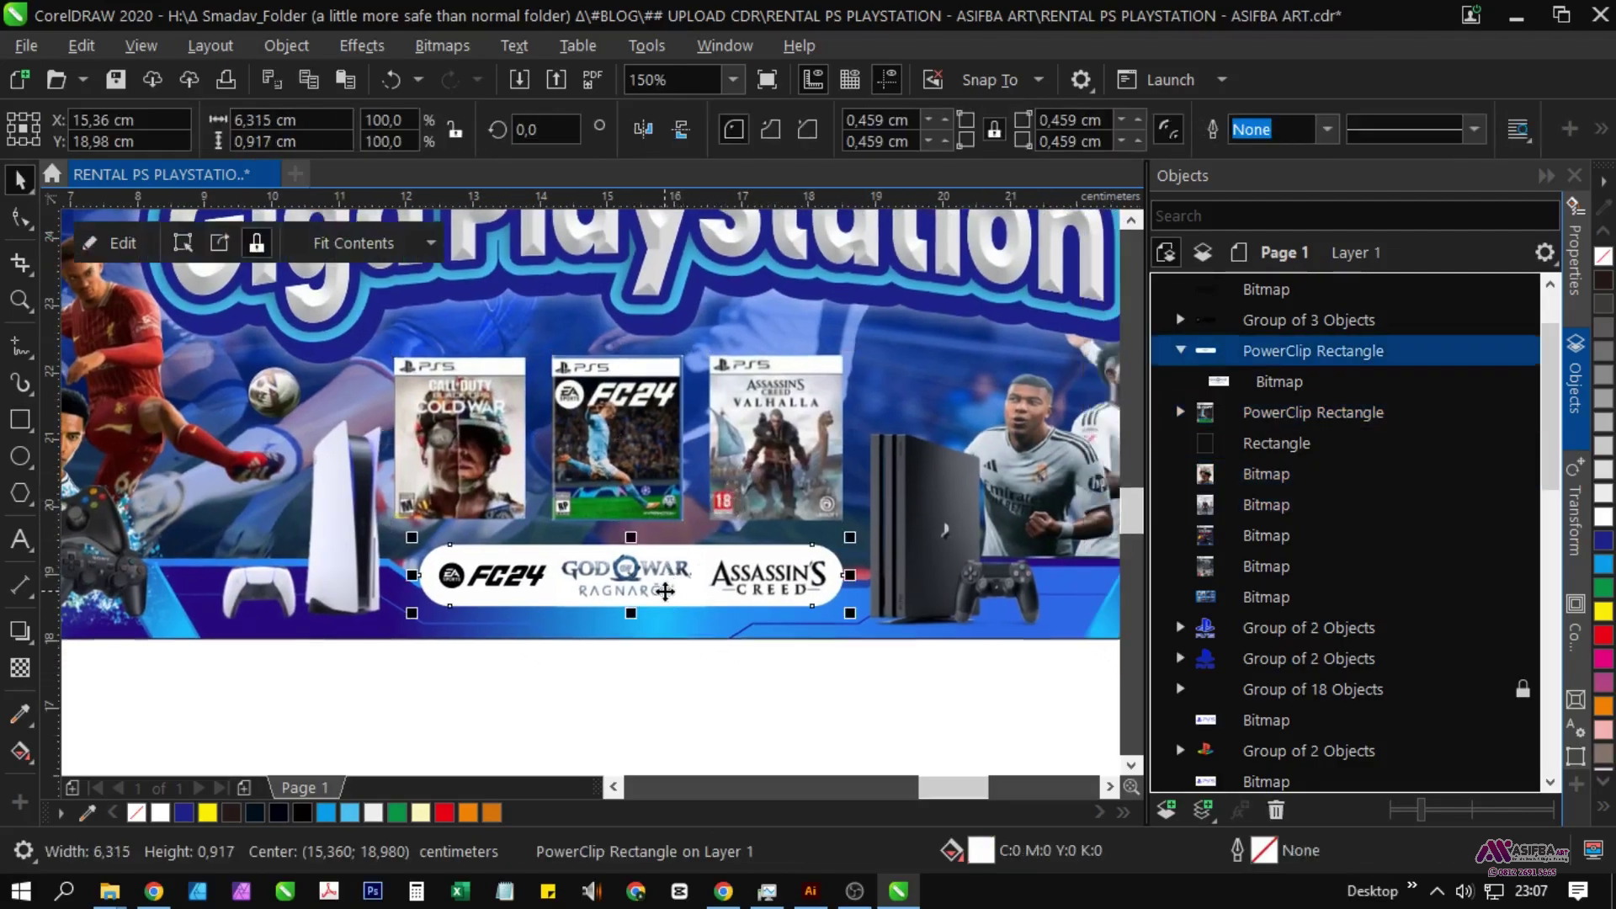
click(183, 244)
scroll(559, 541, up, 1)
mouse_move(681, 612)
mouse_down()
mouse_move(401, 612)
mouse_move(700, 628)
mouse_up()
key(Escape)
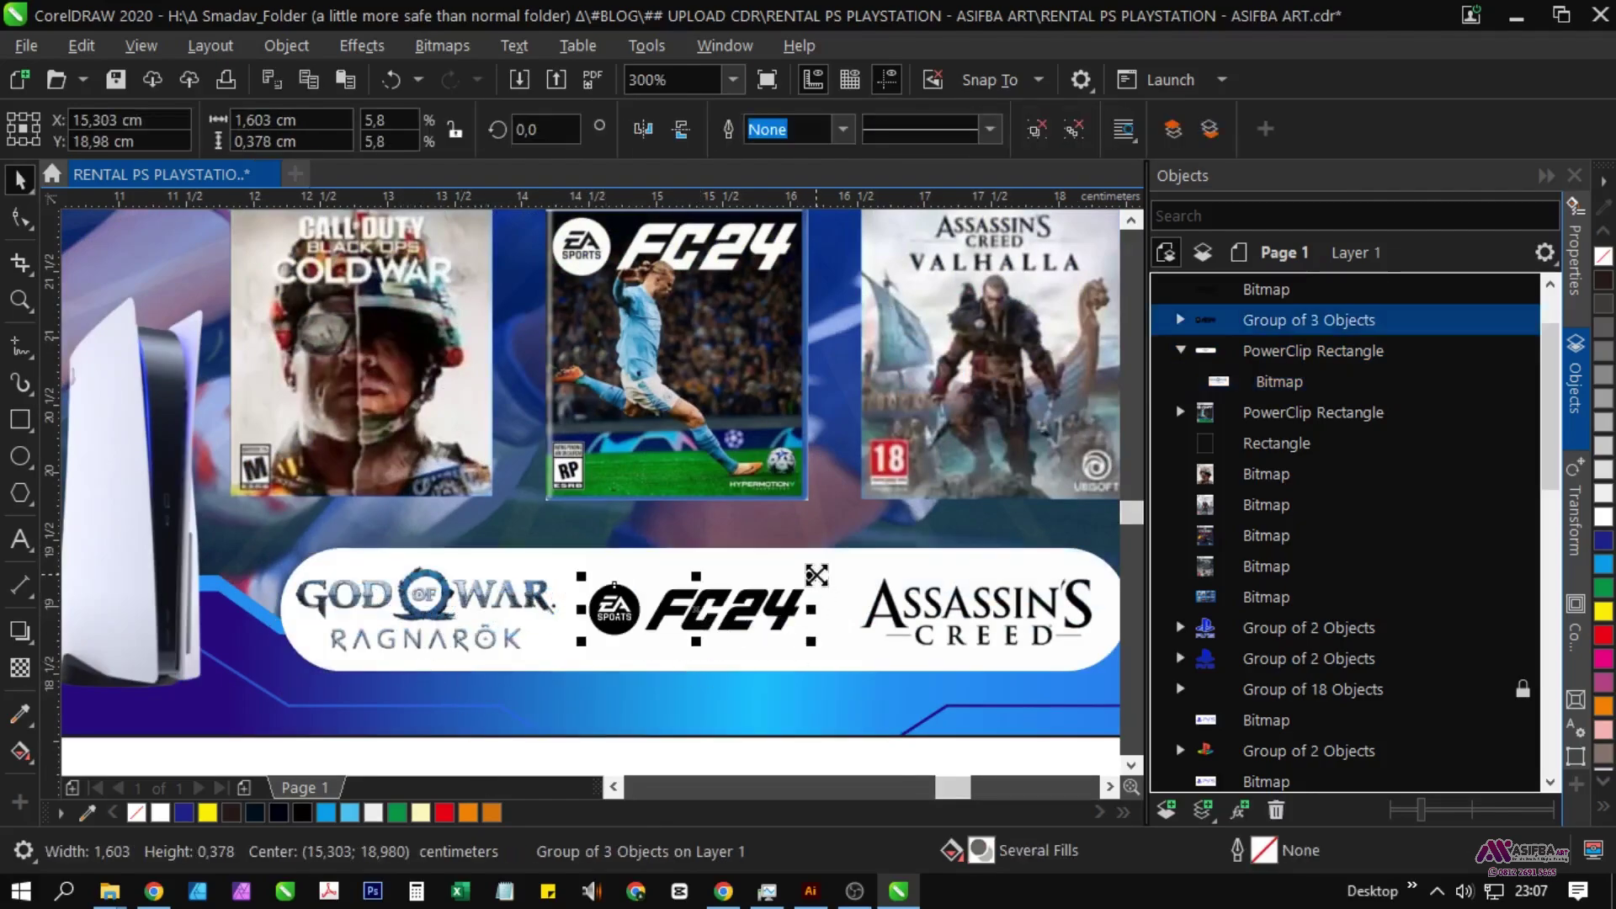
shift+click(788, 560)
scroll(804, 626, down, 1)
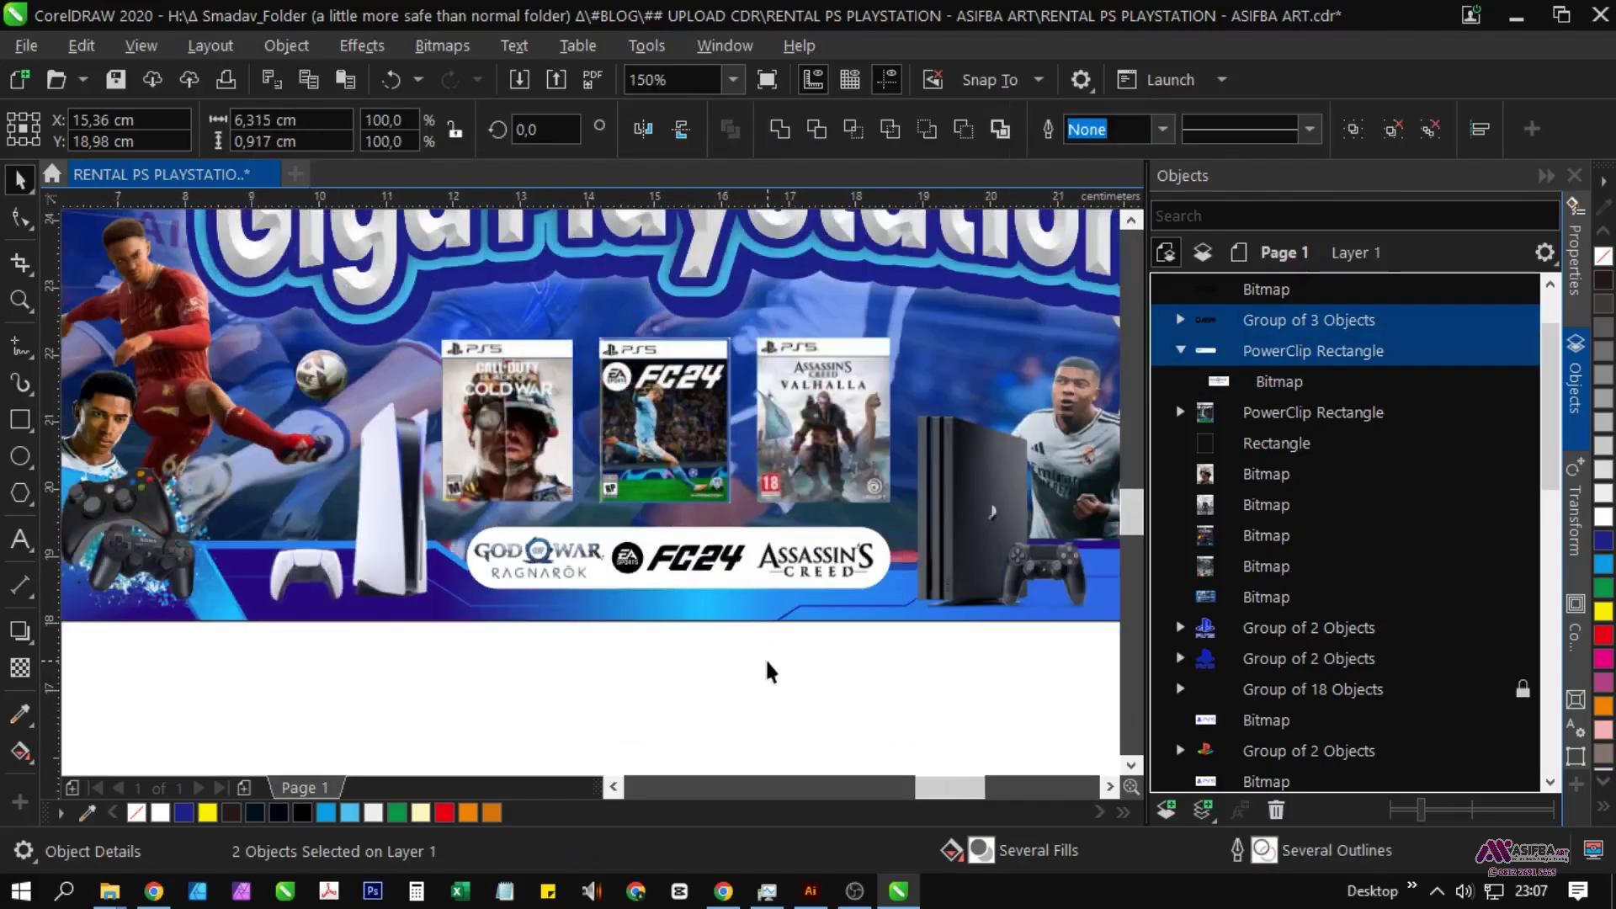
Step: Select the God of War logo inside the white bar's PowerClip and nudge it slightly to the right
click(723, 675)
click(667, 604)
click(183, 246)
scroll(444, 578, up, 1)
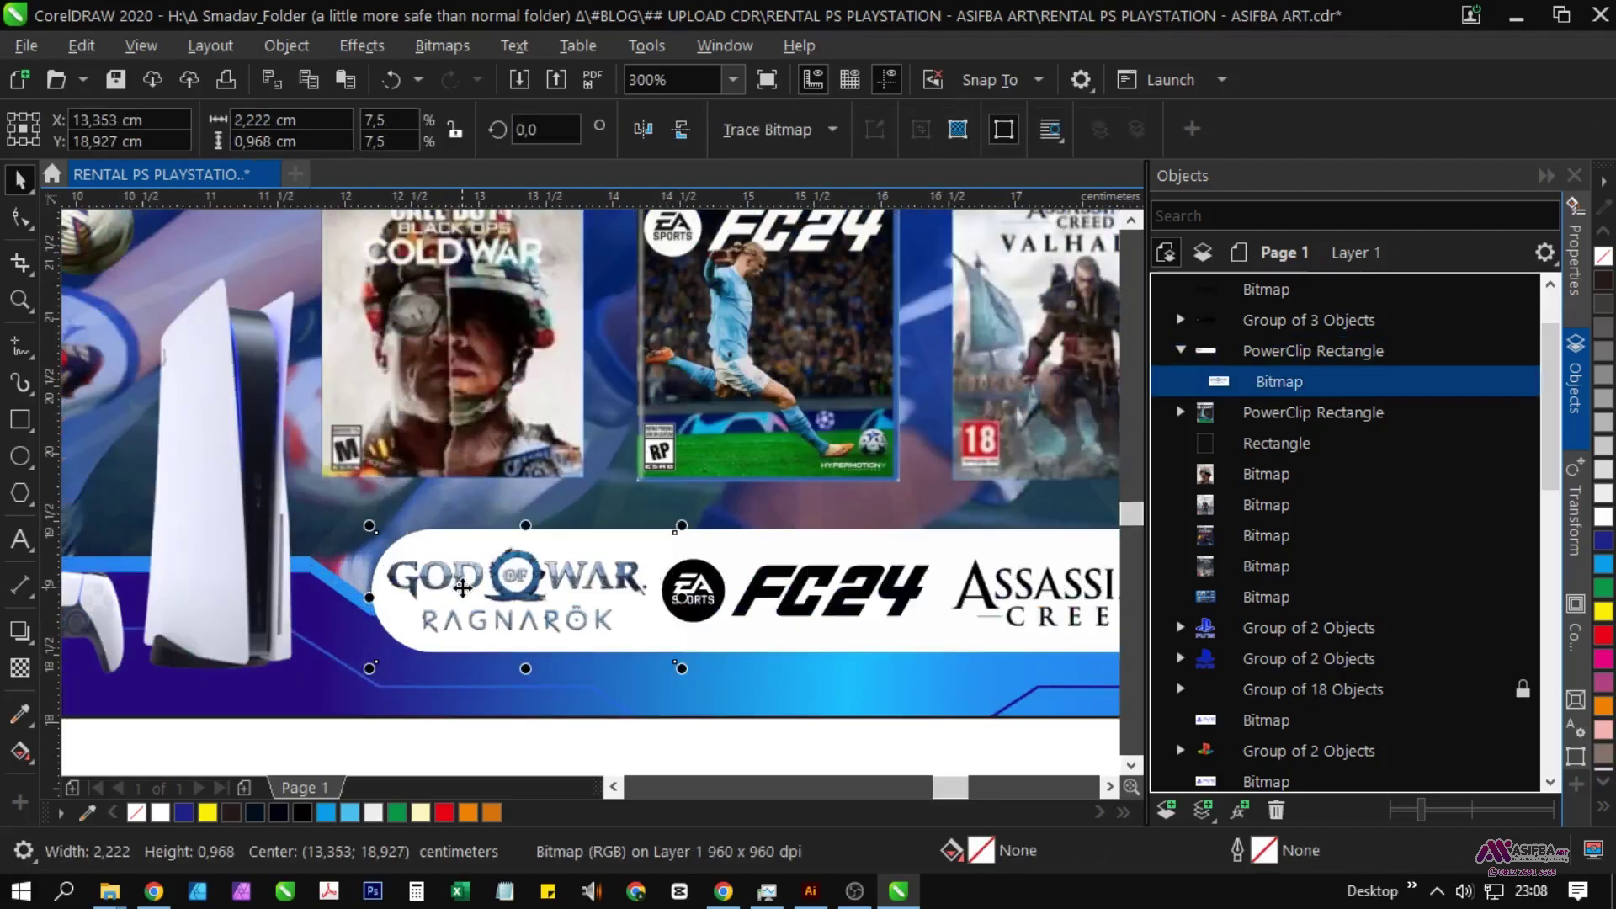
drag(455, 587, 466, 590)
scroll(465, 591, down, 1)
click(633, 624)
Step: Widen the white bar to about 6.9 cm and narrow the stretched God of War logo inside its PowerClip
click(669, 610)
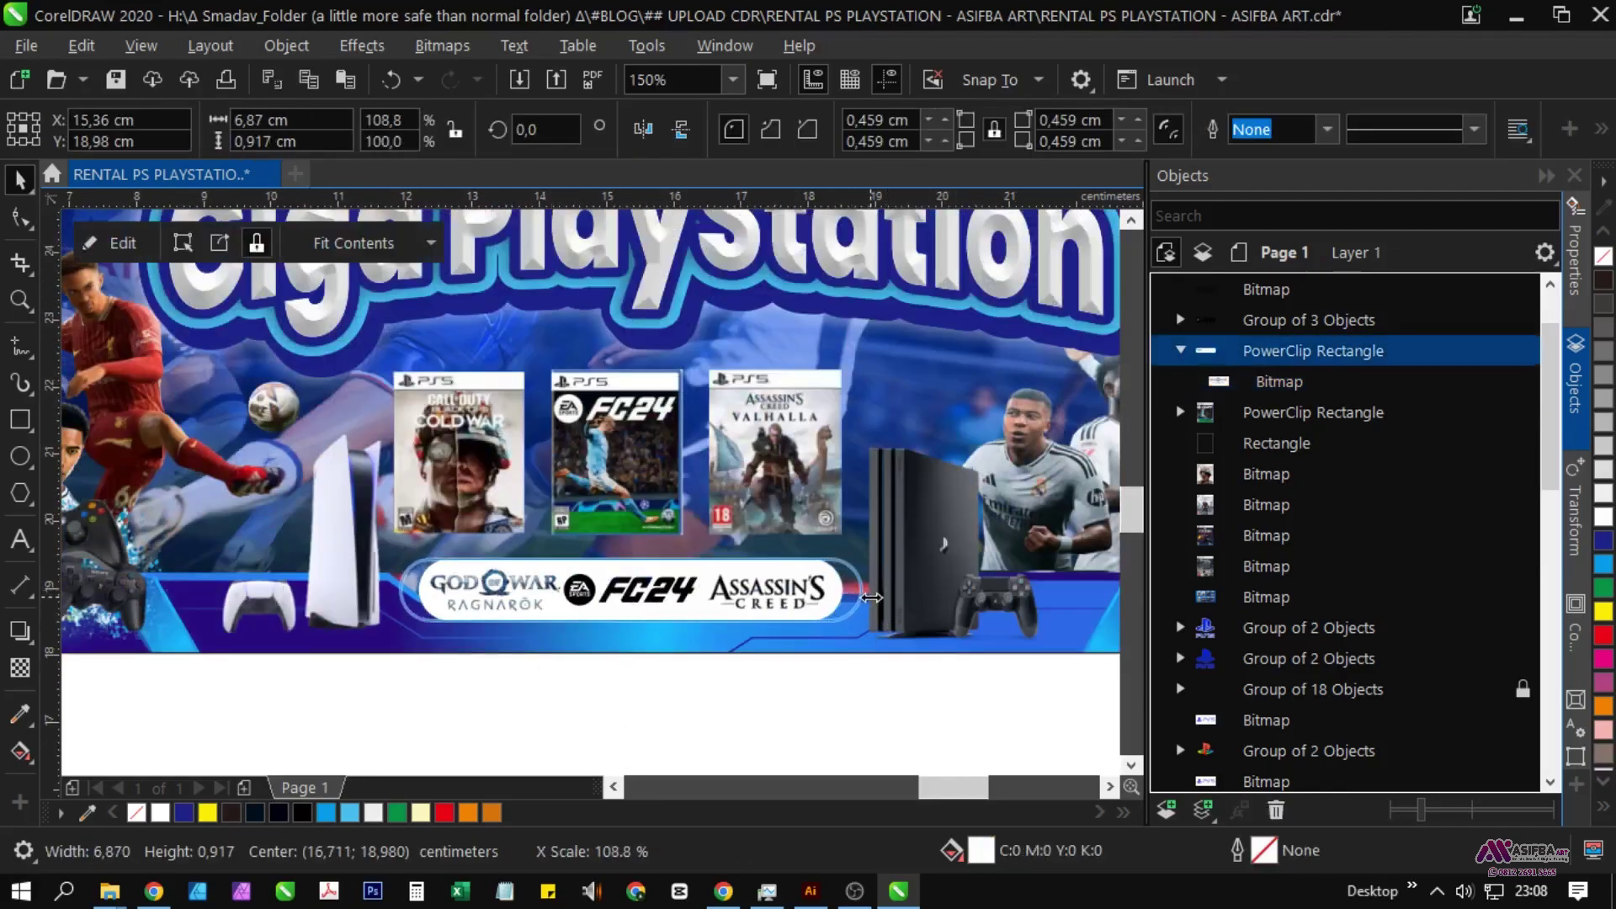
click(837, 711)
click(582, 597)
click(182, 244)
scroll(481, 532, up, 1)
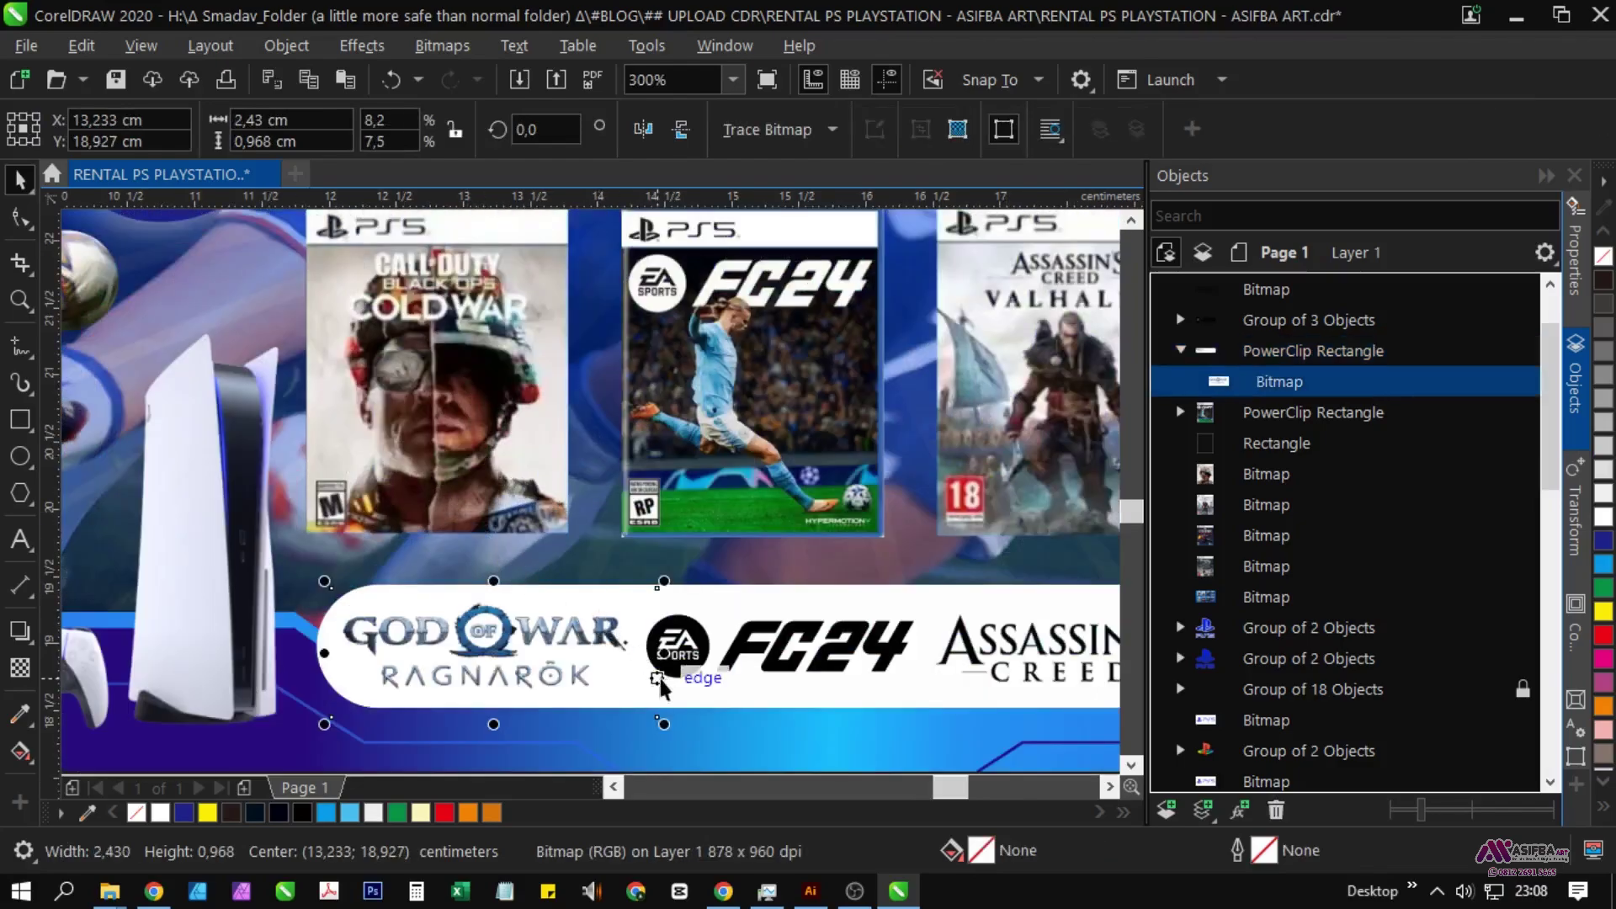
drag(668, 649, 657, 647)
scroll(573, 618, down, 1)
Step: Centre the white bar and the FC 24 logo horizontally under the FC 24 cover
click(636, 665)
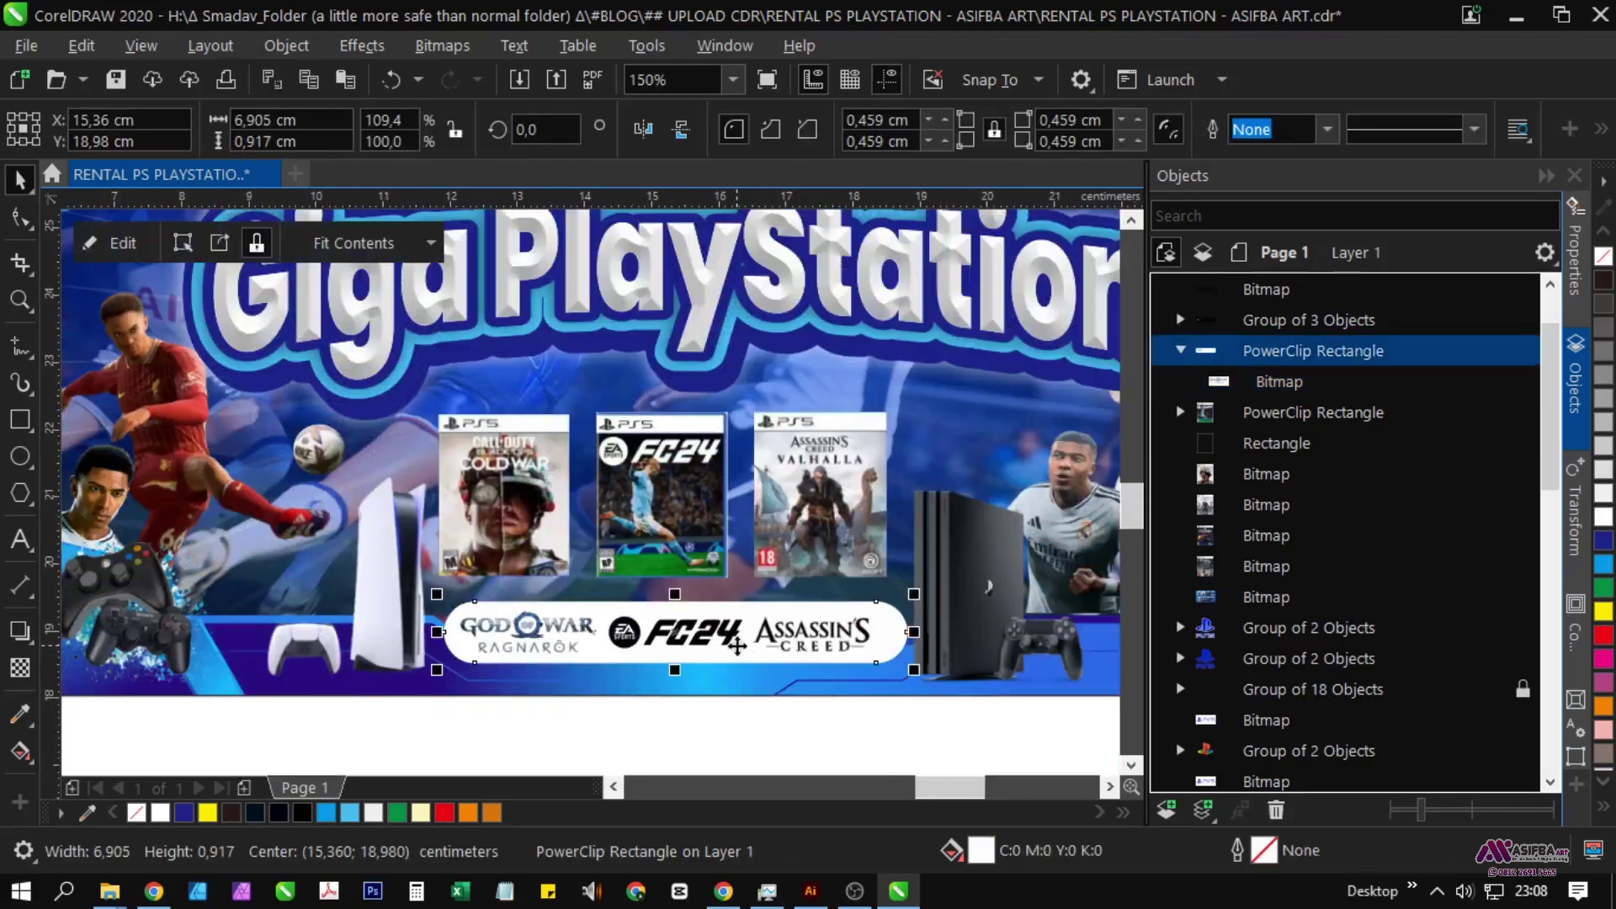
shift+click(666, 547)
click(817, 733)
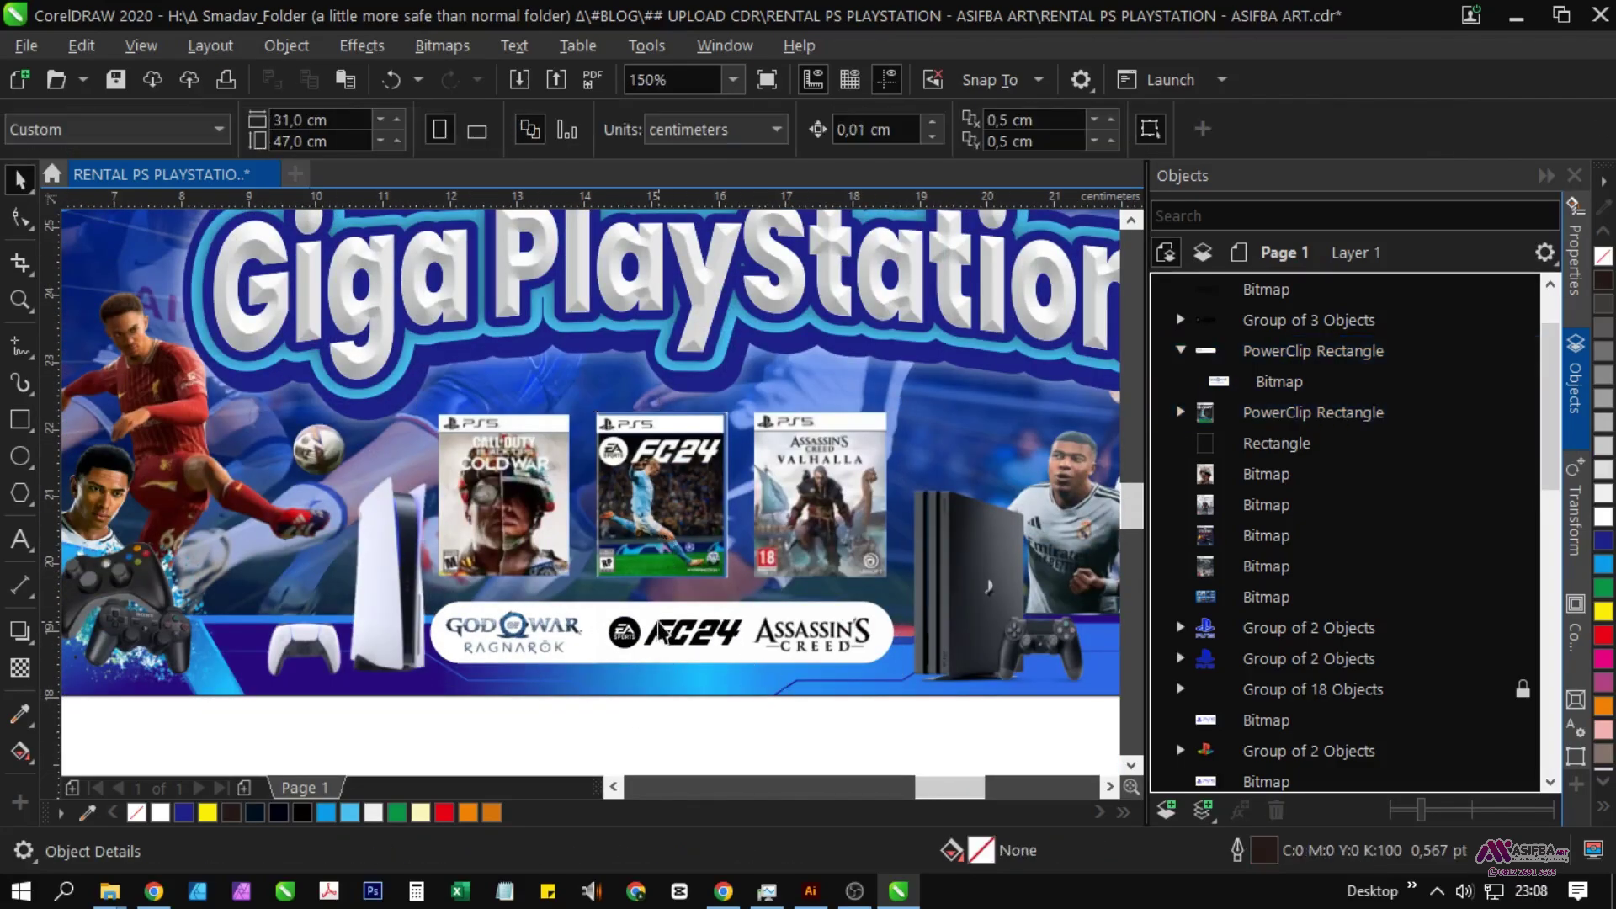
click(674, 631)
shift+click(660, 535)
click(762, 730)
Step: Nudge the Assassin's Creed logo left, enlarge it slightly, and group the white bar with its logos
click(852, 623)
scroll(852, 623, up, 2)
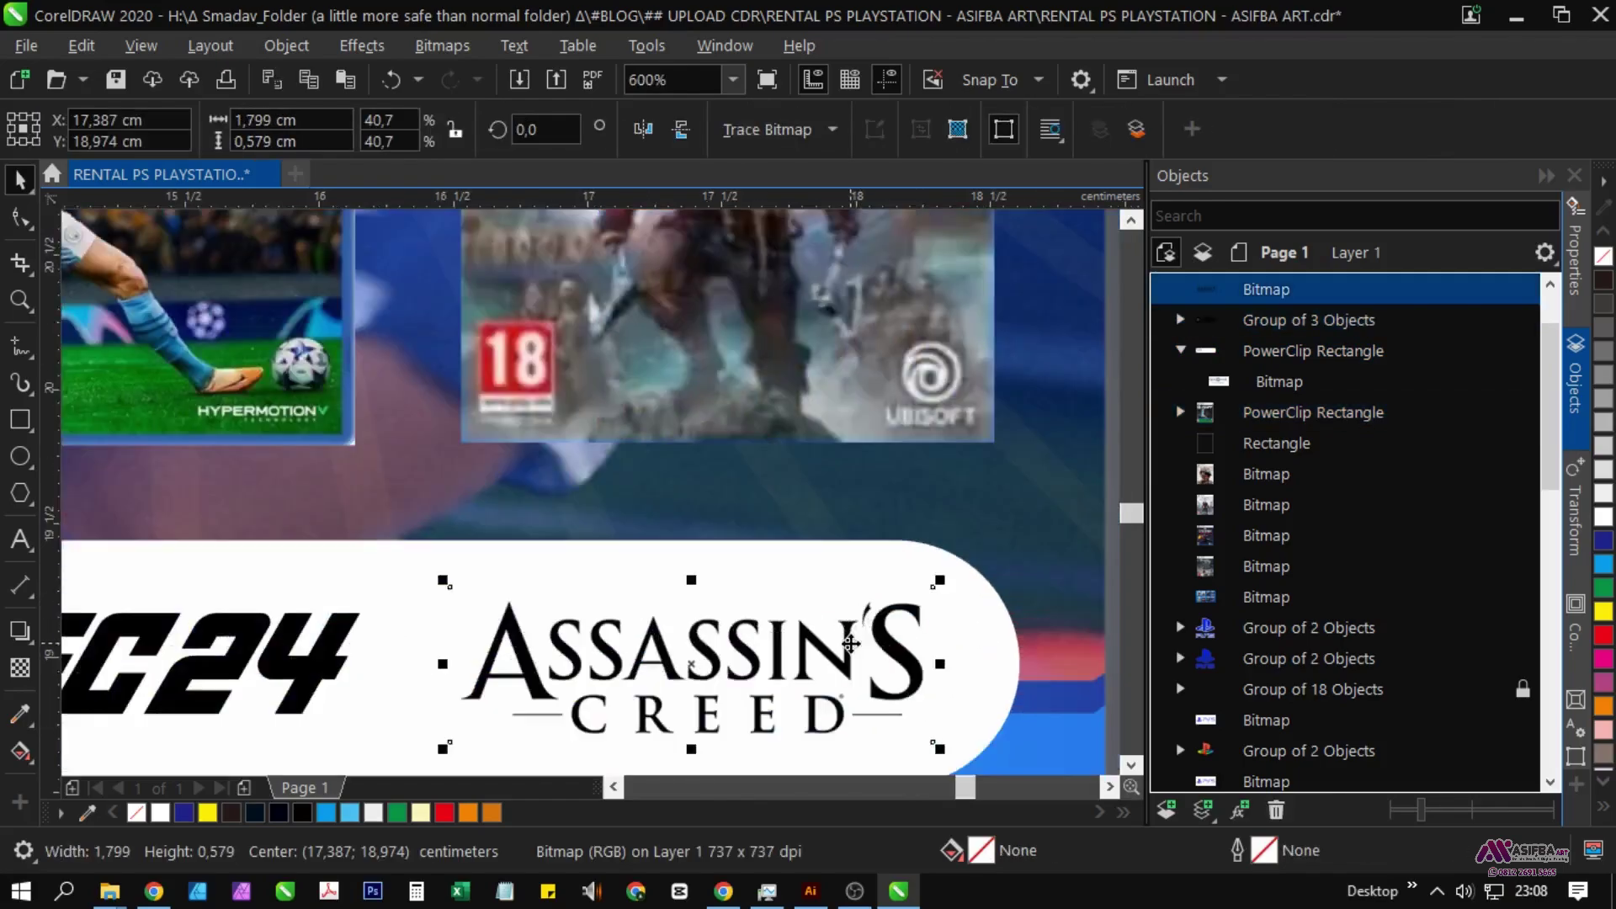
drag(852, 631, 840, 631)
drag(938, 580, 942, 571)
scroll(942, 572, down, 2)
drag(978, 713, 437, 556)
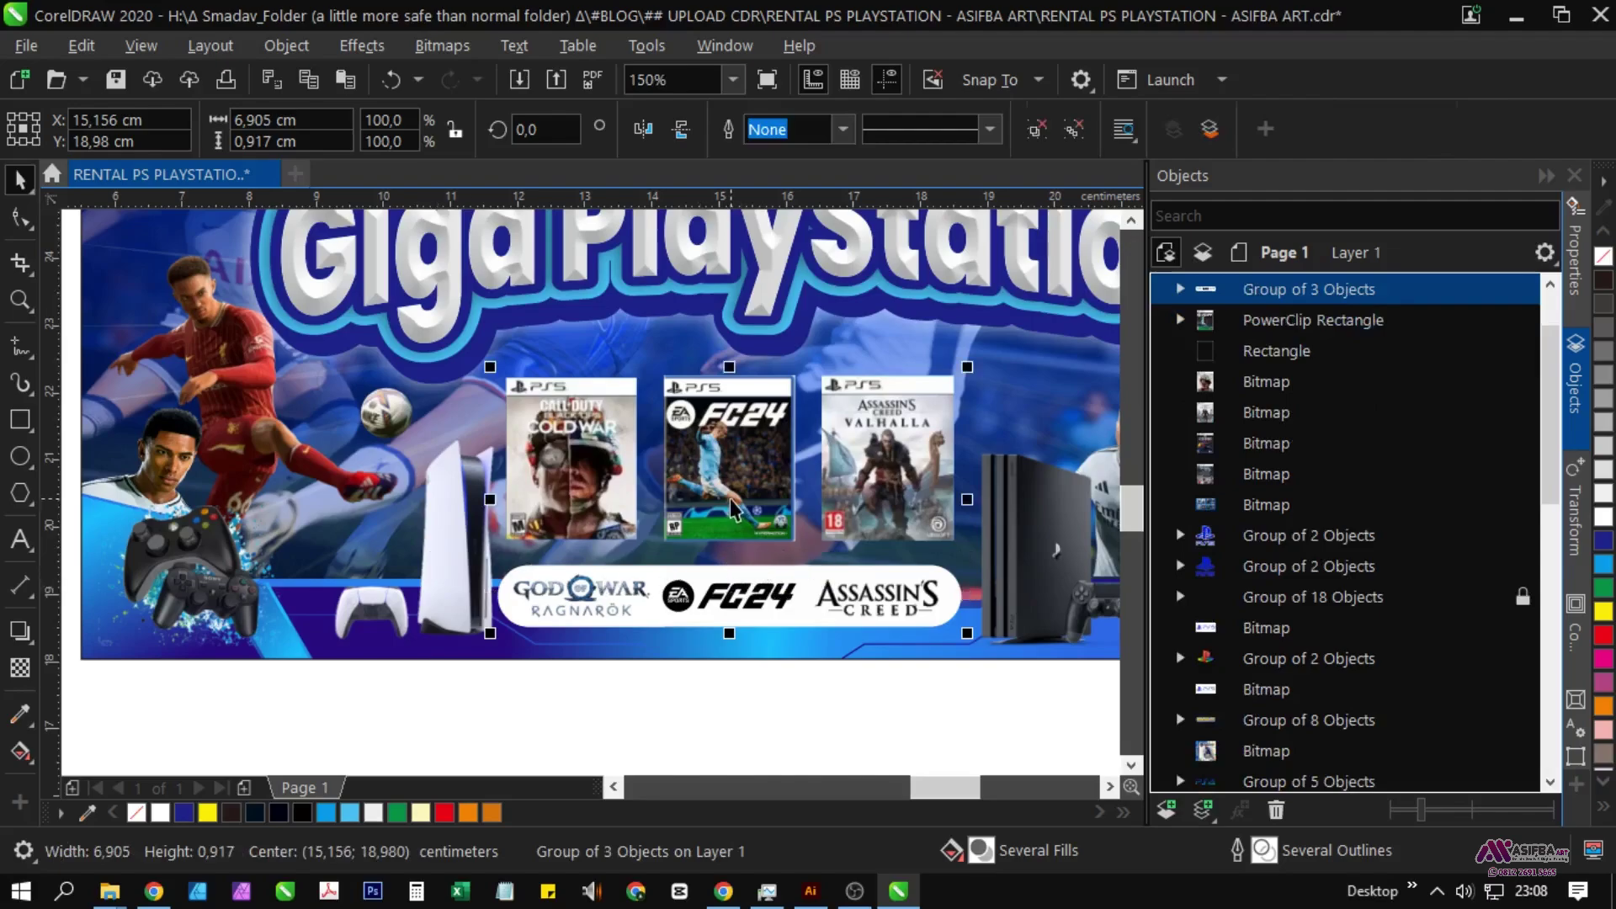
Step: Nudge the Assassin's Creed Valhalla cover slightly left toward the FC 24 cover
click(768, 726)
drag(810, 680, 534, 676)
click(578, 478)
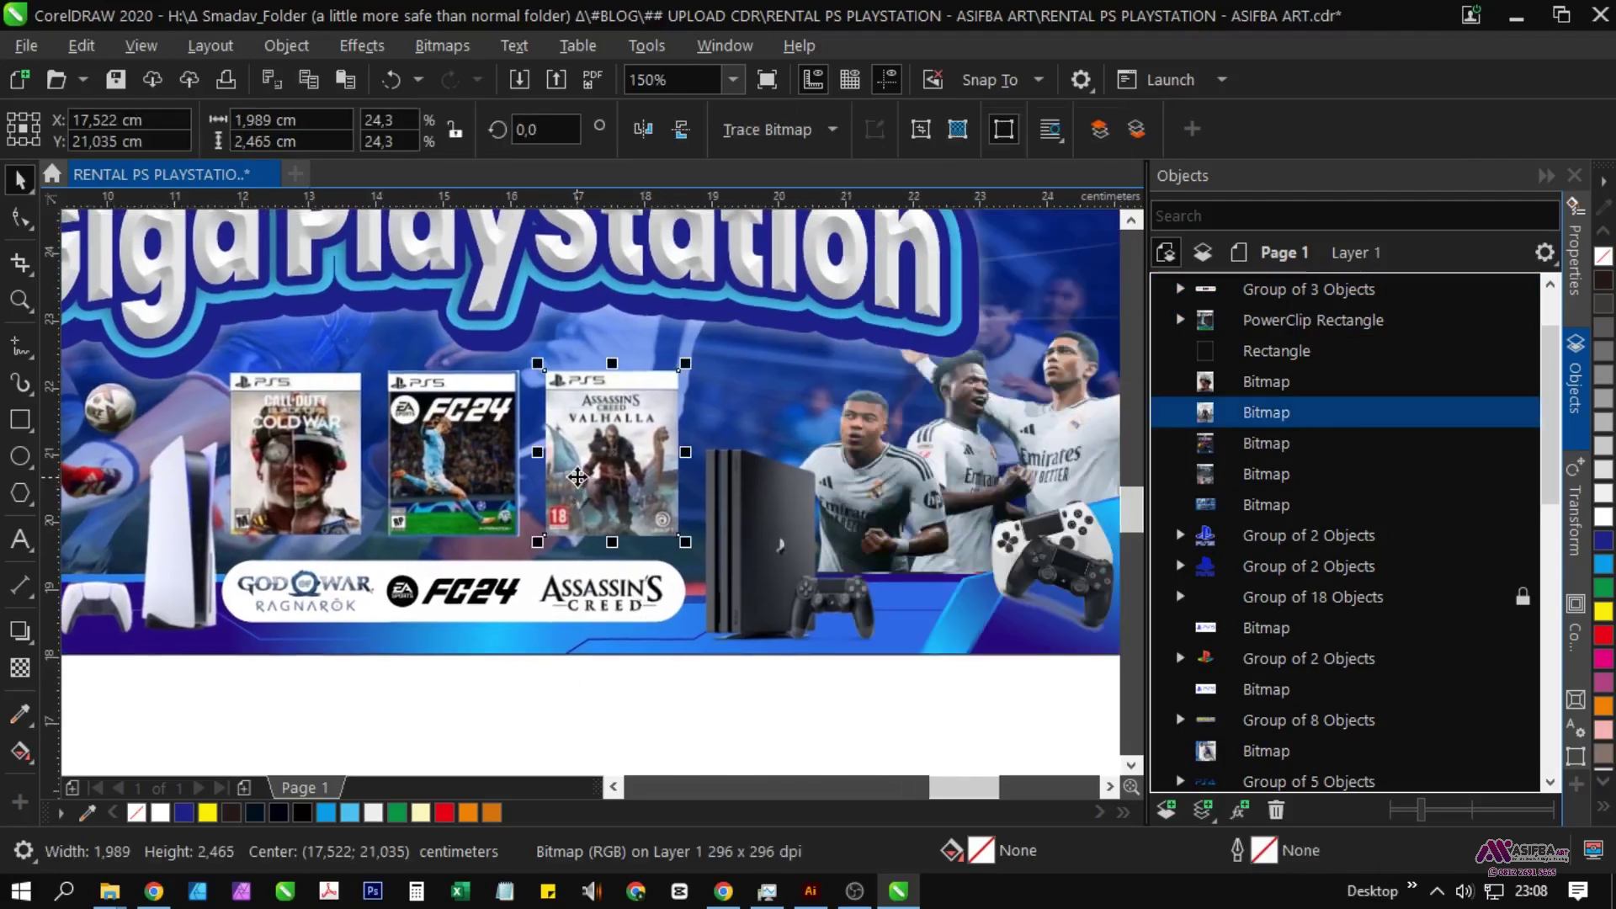
scroll(577, 477, up, 1)
drag(613, 526, 603, 524)
scroll(603, 524, down, 1)
Step: Nudge the three game covers and the logo bar together slightly right between the two consoles, and save the document
drag(719, 729, 202, 362)
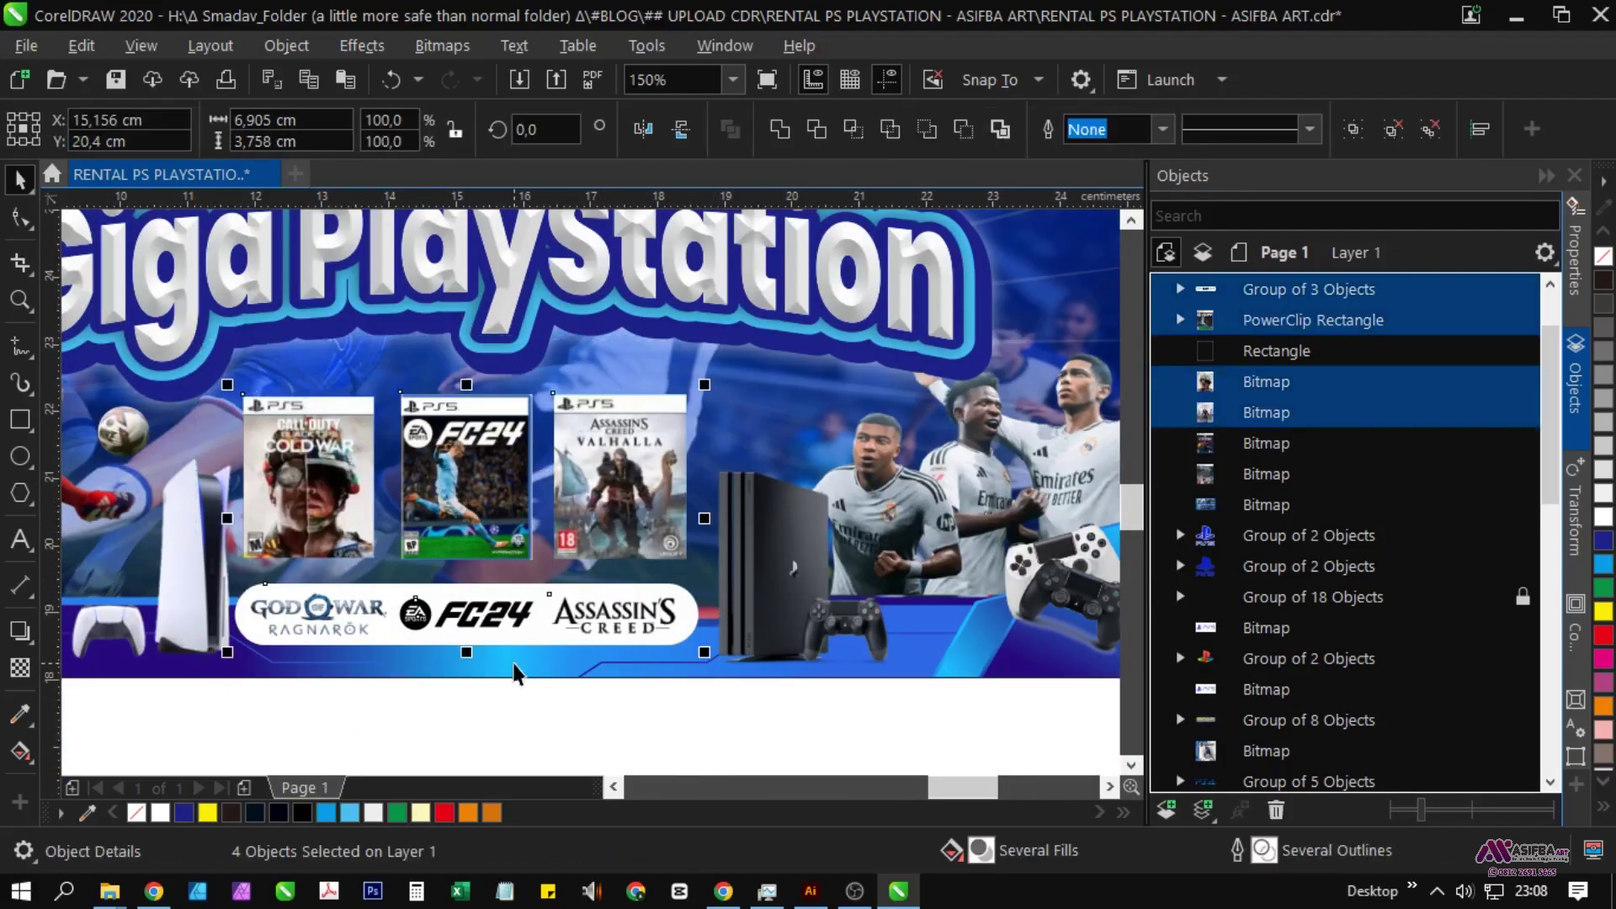
scroll(513, 673, up, 1)
drag(542, 599, 552, 663)
scroll(547, 594, down, 2)
click(552, 627)
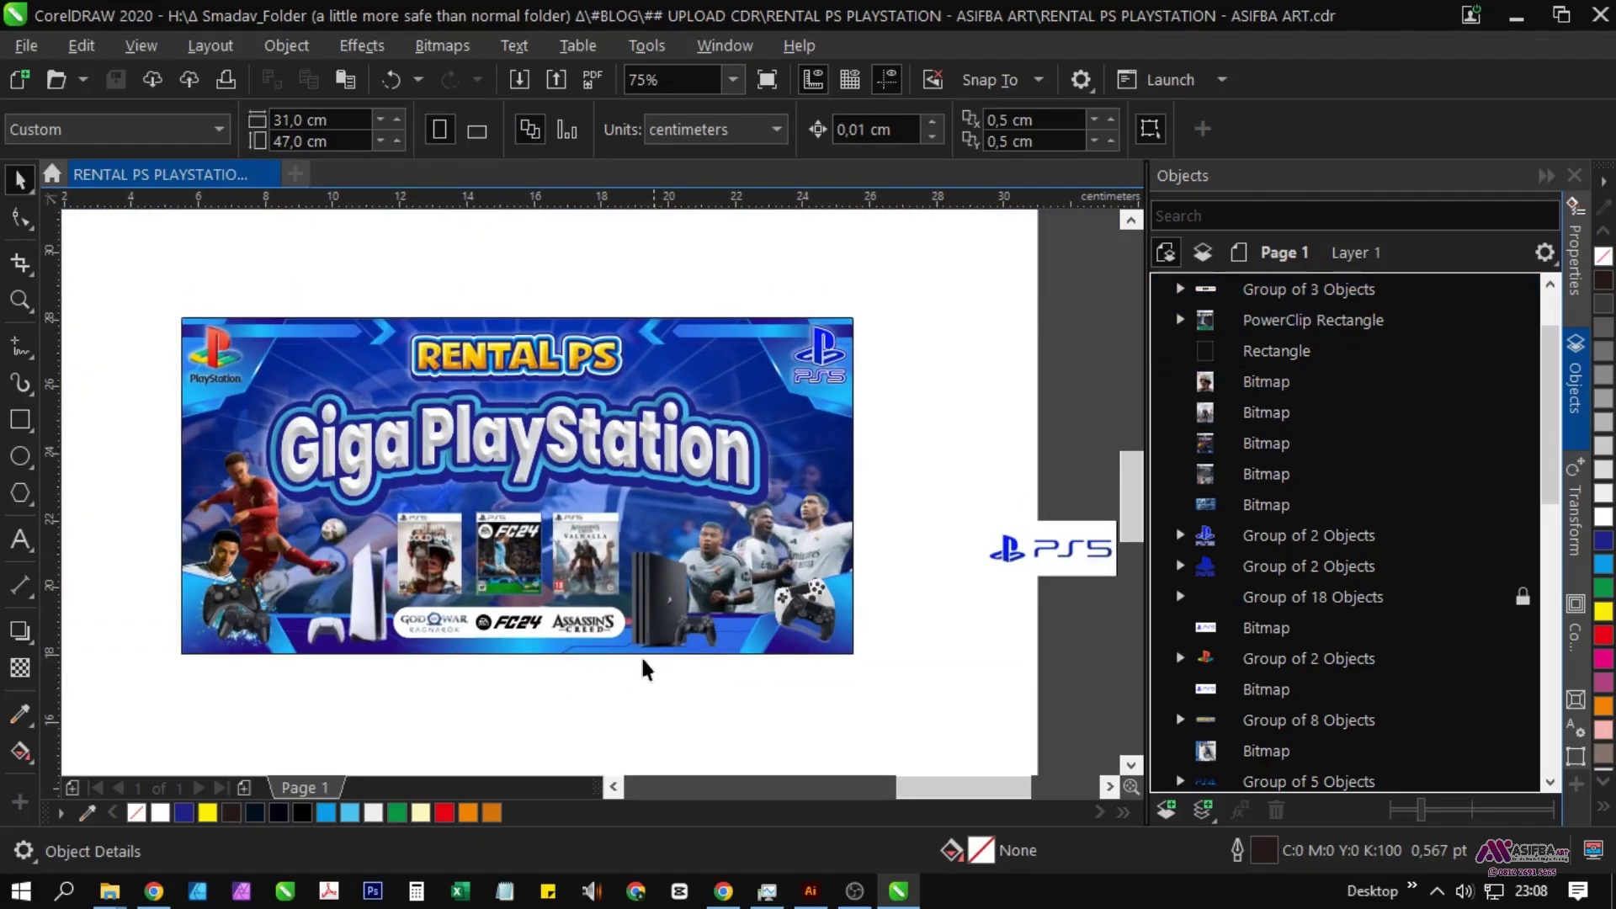
Step: Delete the leftover images, the spare PS5 logo and the empty rectangle lying outside the banner
scroll(412, 455, down, 3)
drag(741, 362, 1027, 599)
click(830, 714)
drag(783, 532, 458, 585)
key(Delete)
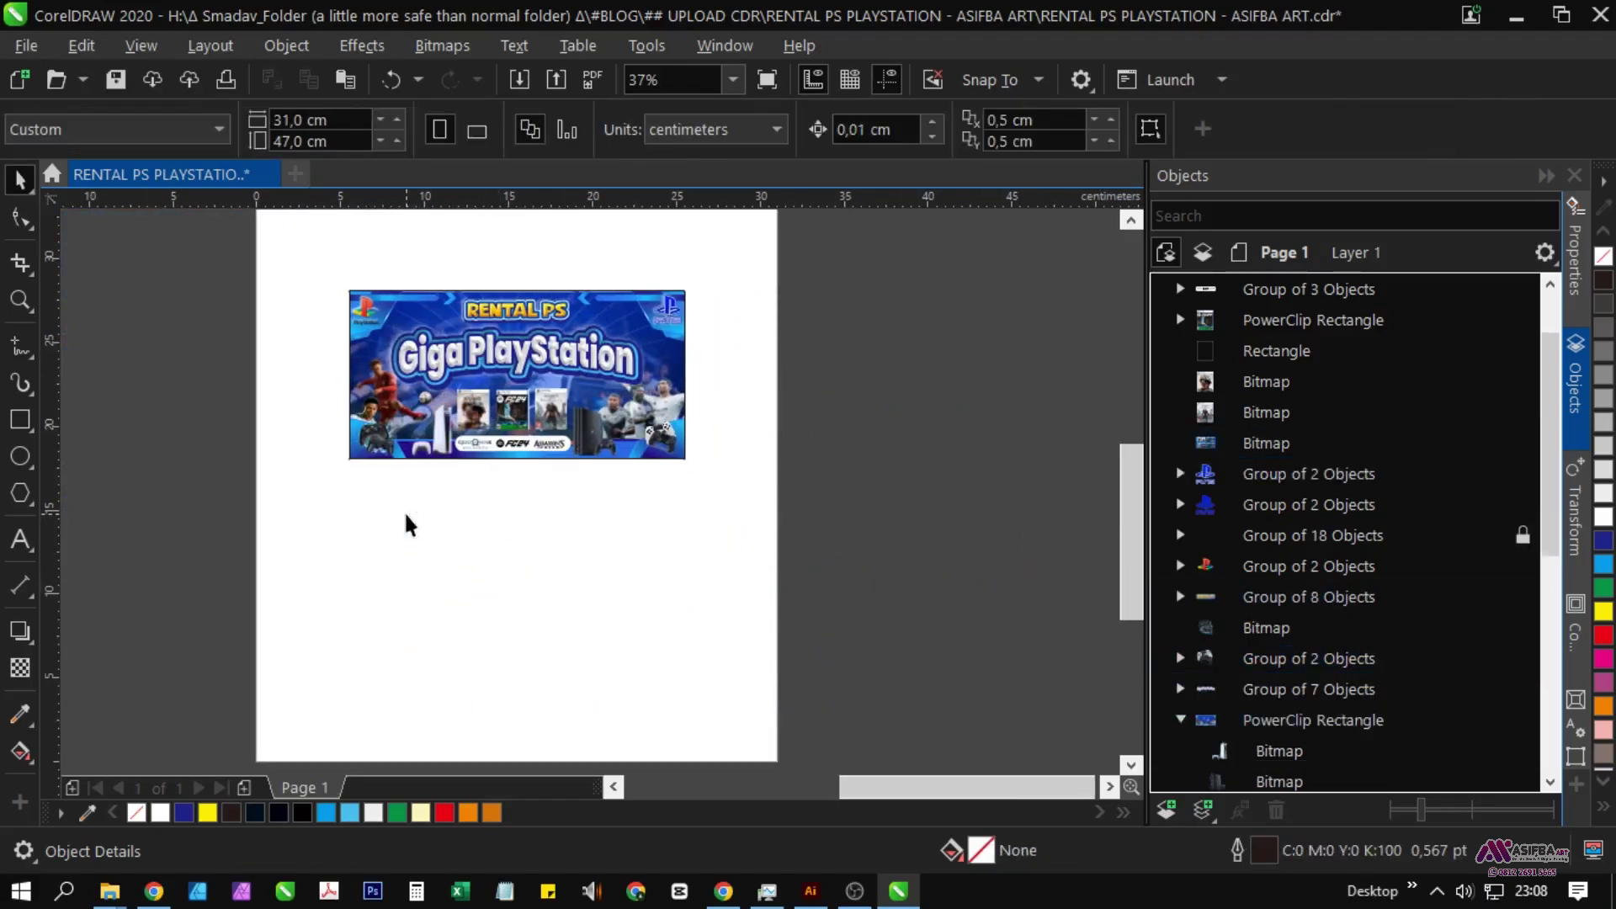
scroll(408, 523, down, 2)
click(380, 517)
key(Delete)
click(368, 371)
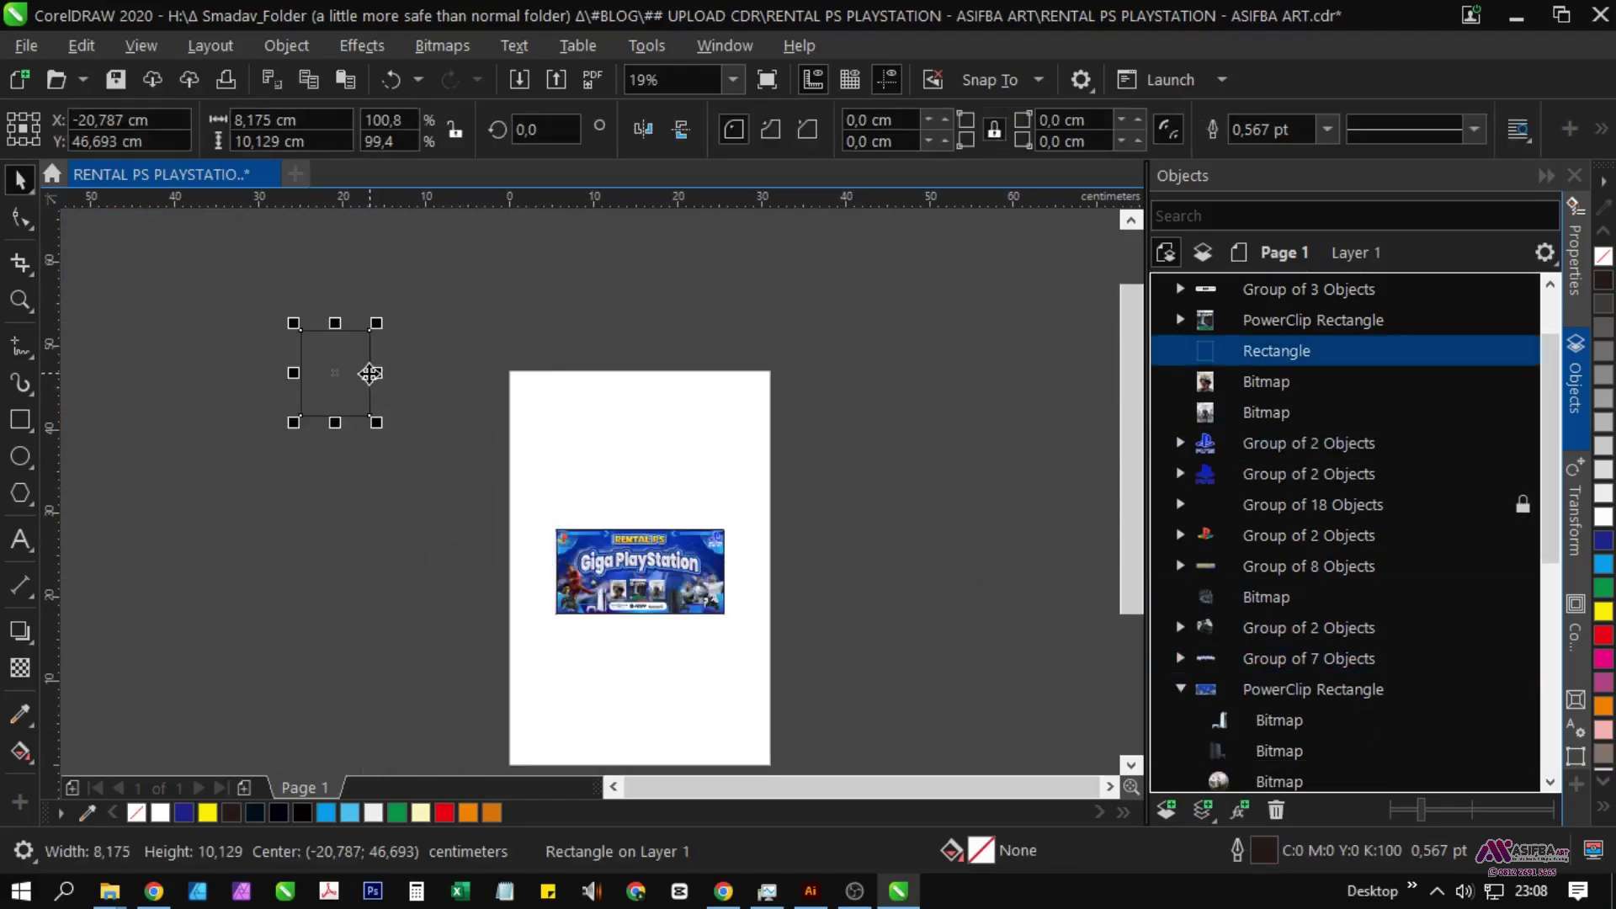
key(Delete)
scroll(730, 620, up, 2)
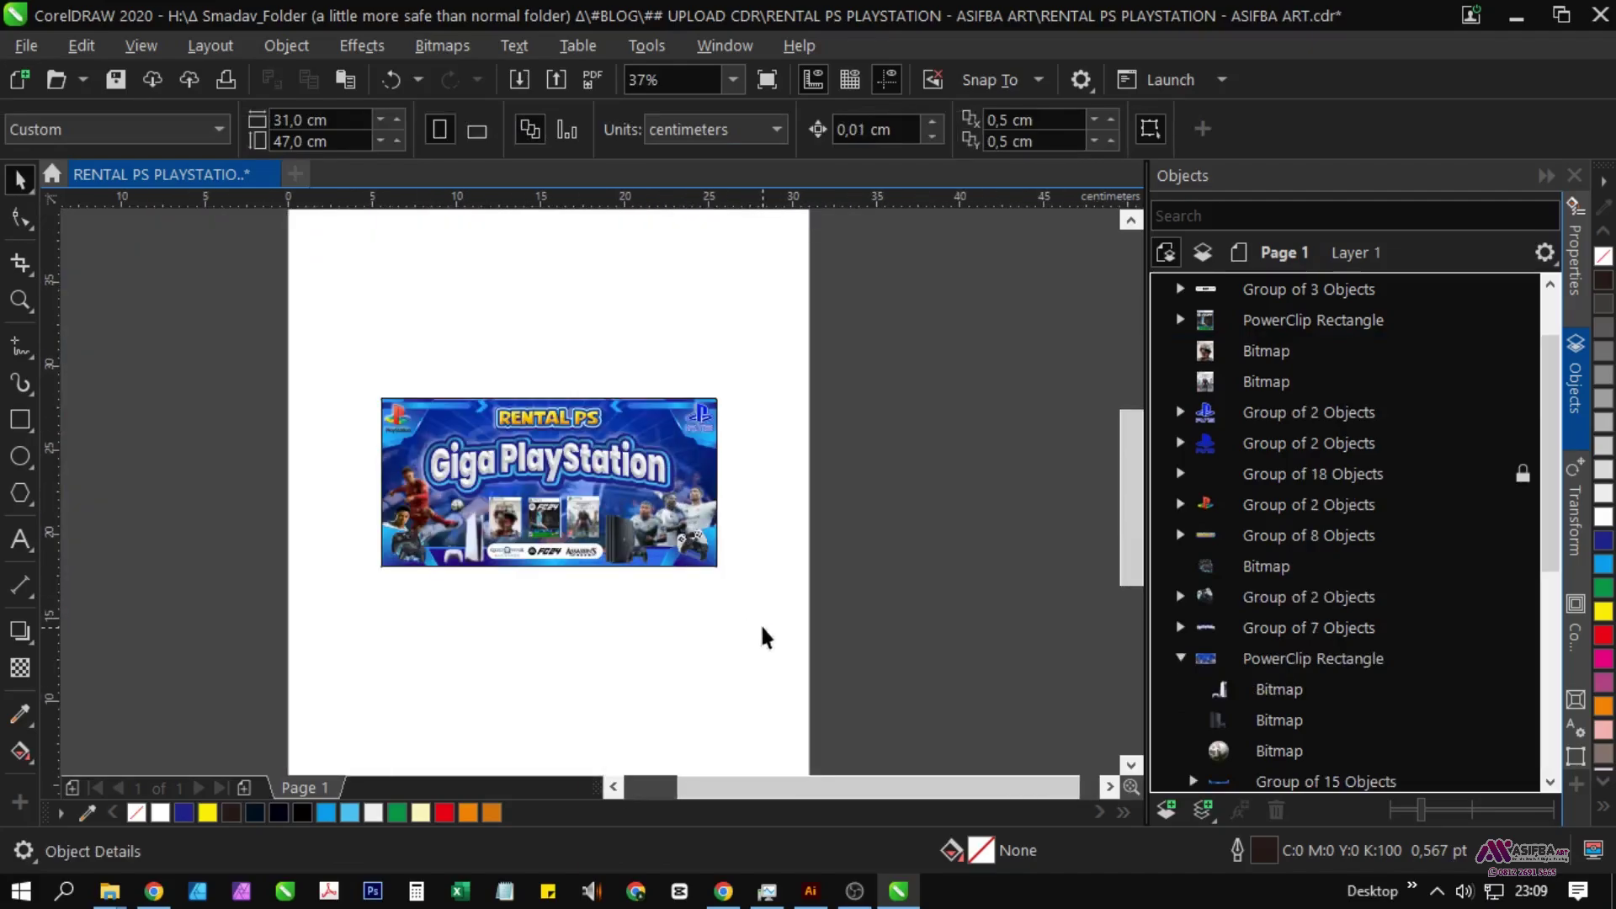
key(ctrl+a)
click(733, 79)
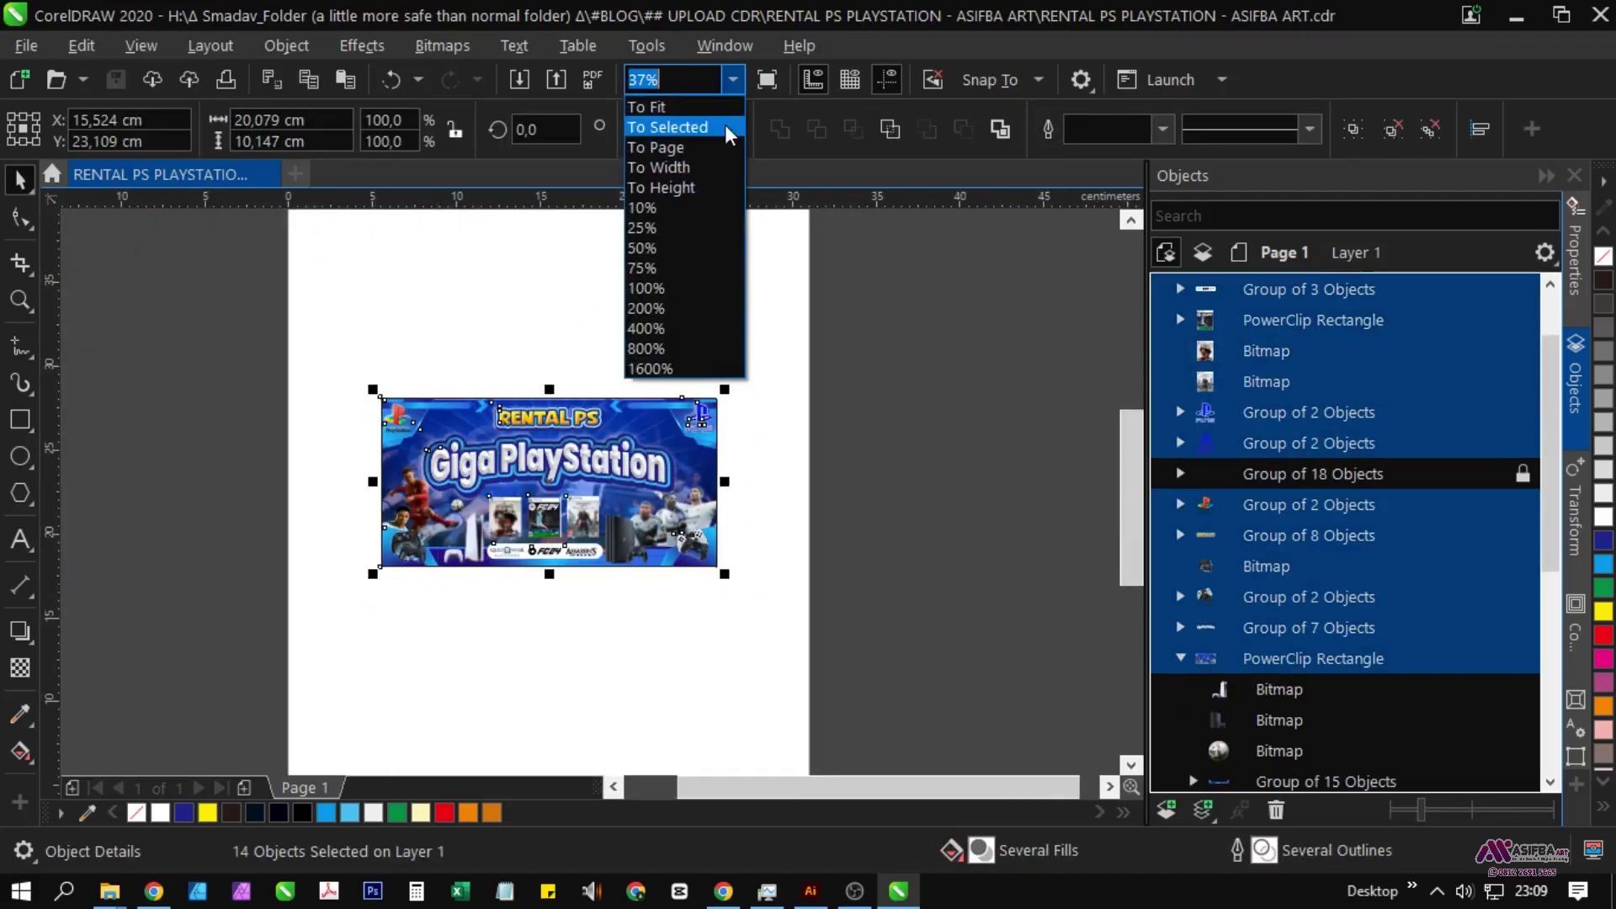
click(725, 126)
key(ctrl+e)
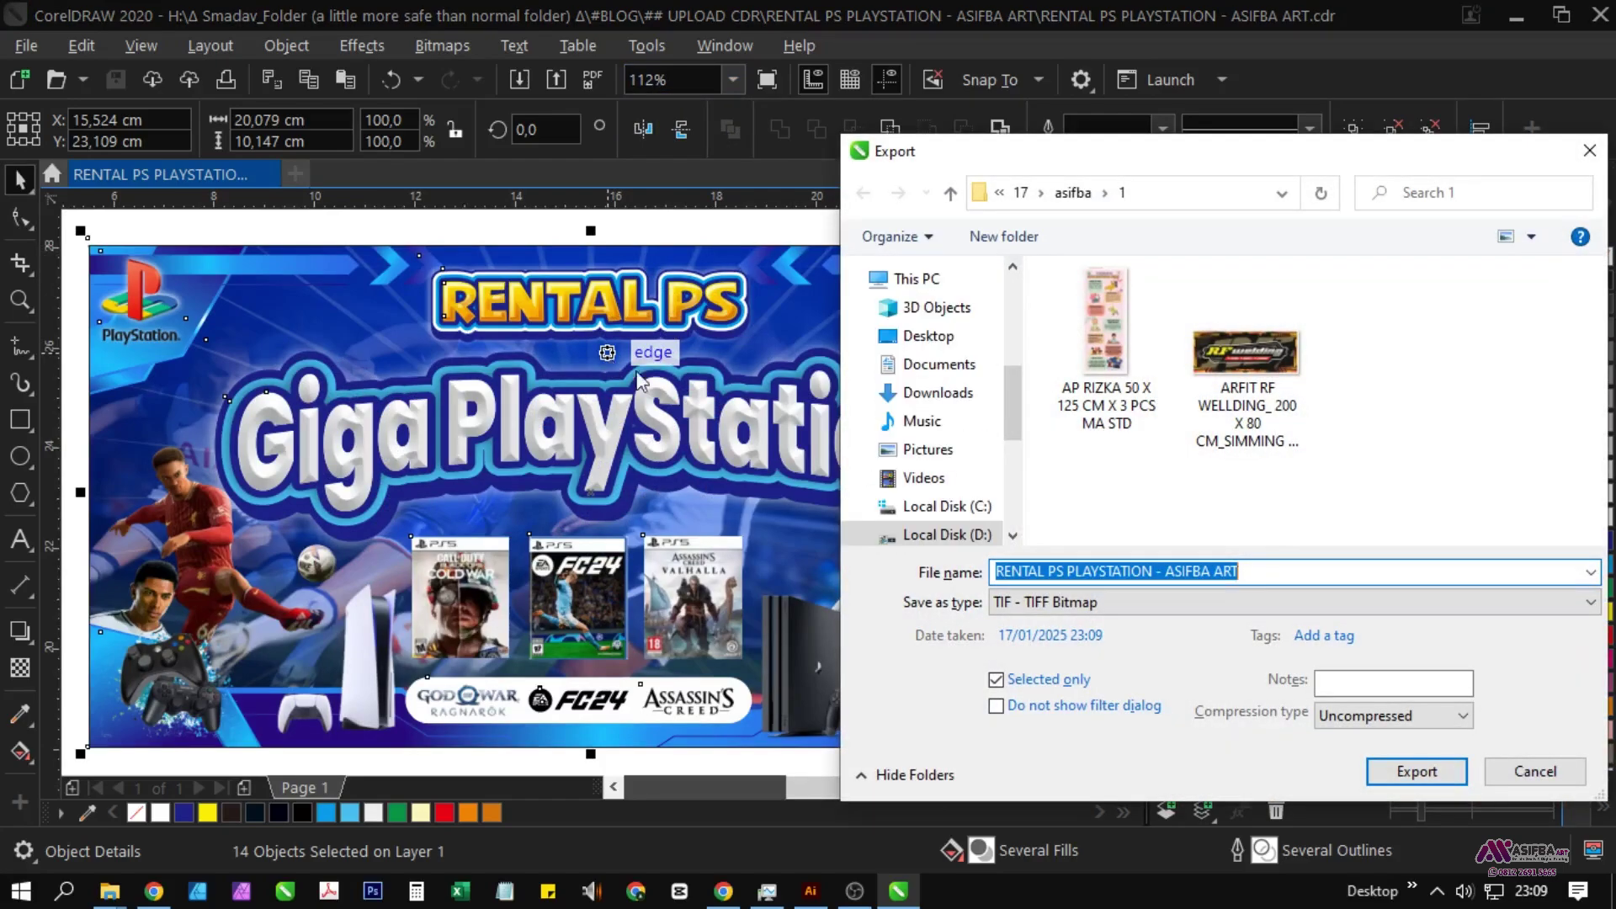
scroll(917, 421, down, 2)
click(939, 497)
double_click(1107, 310)
double_click(1107, 310)
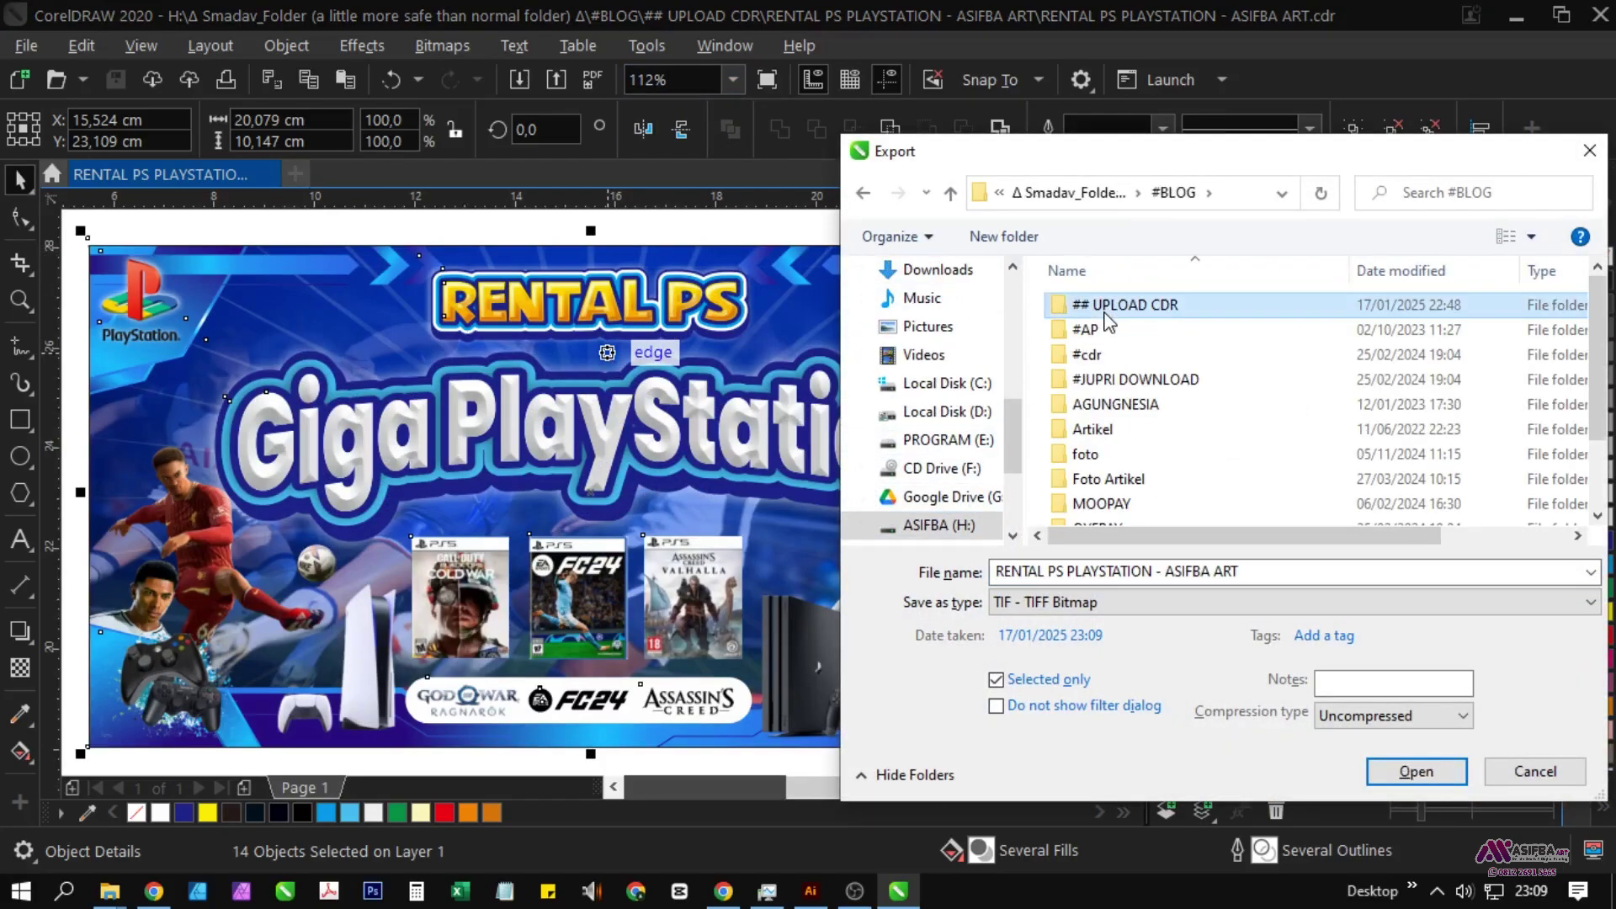
double_click(1108, 310)
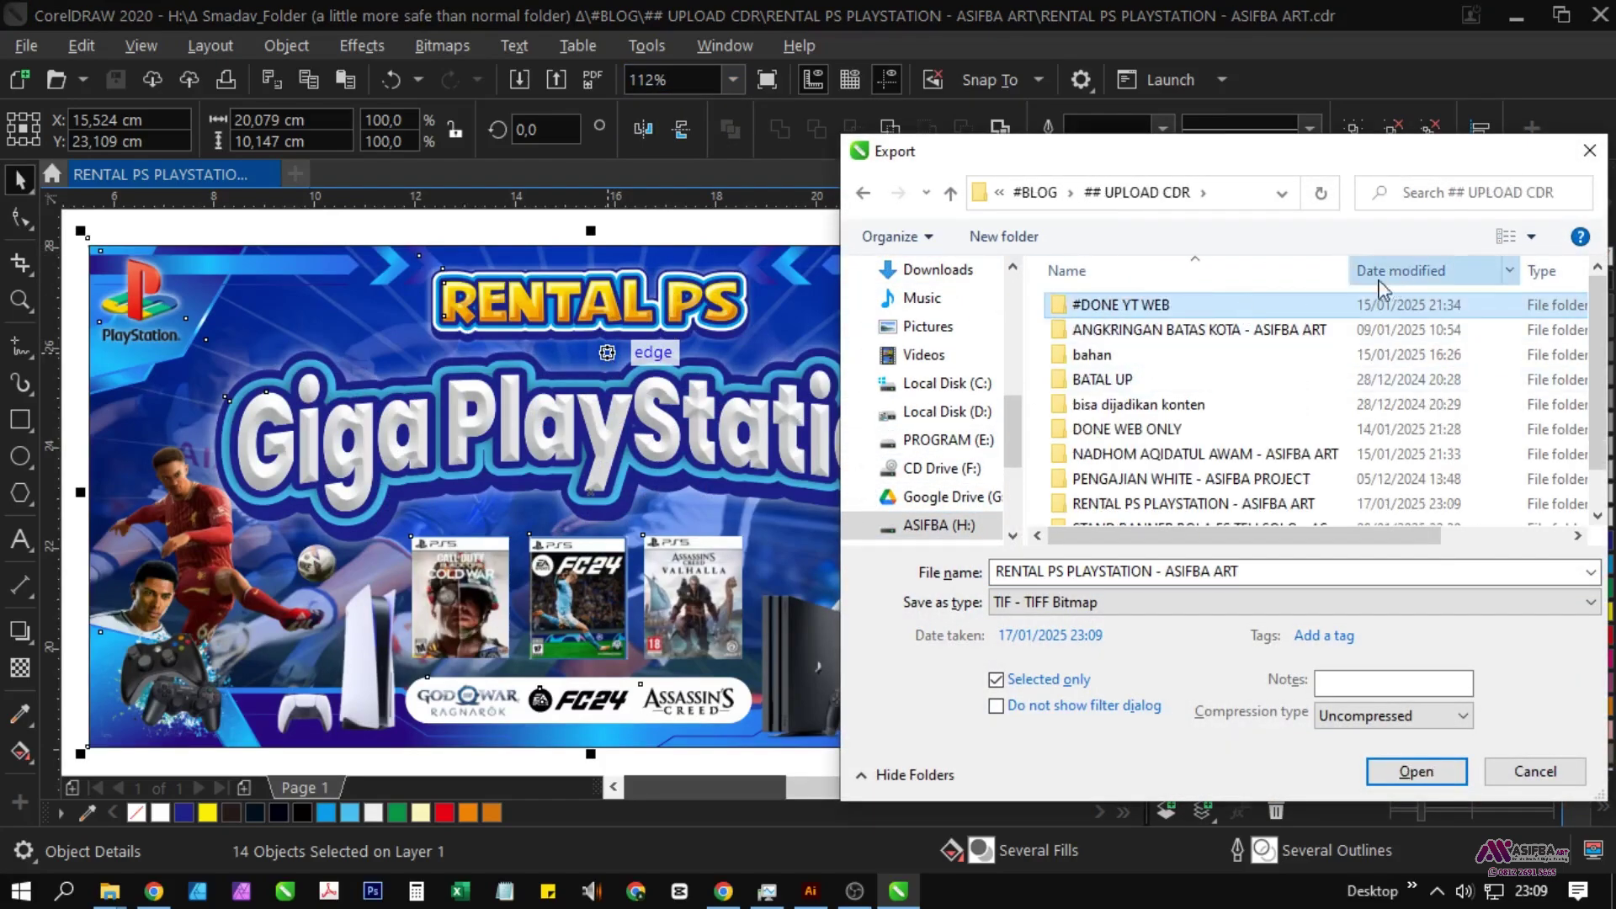
double_click(1300, 310)
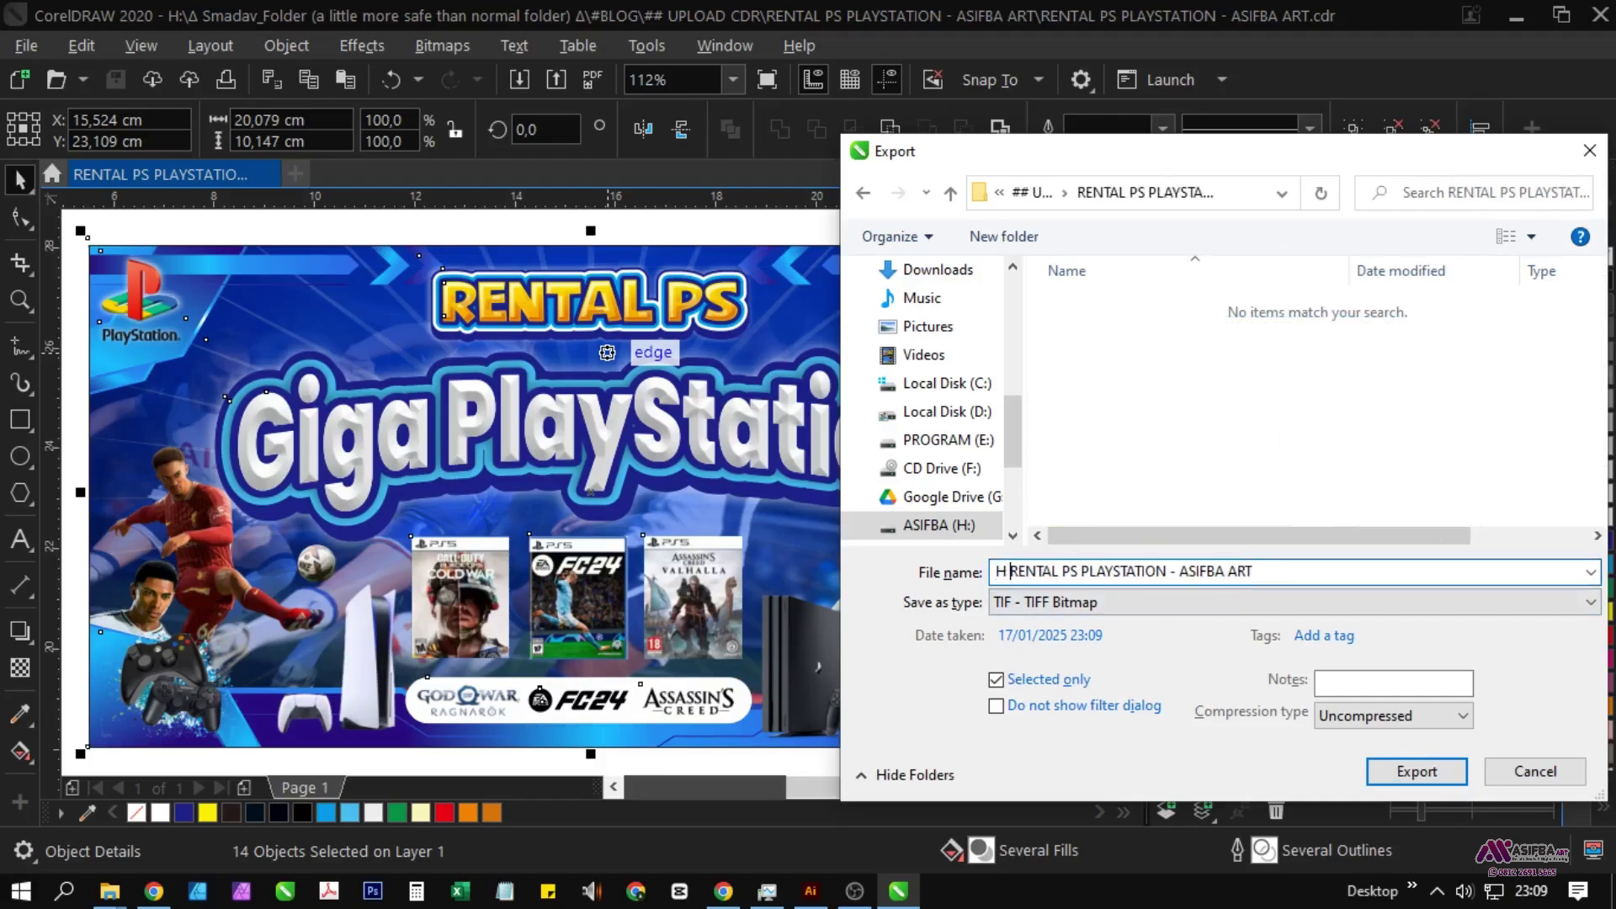
click(1158, 602)
click(1086, 82)
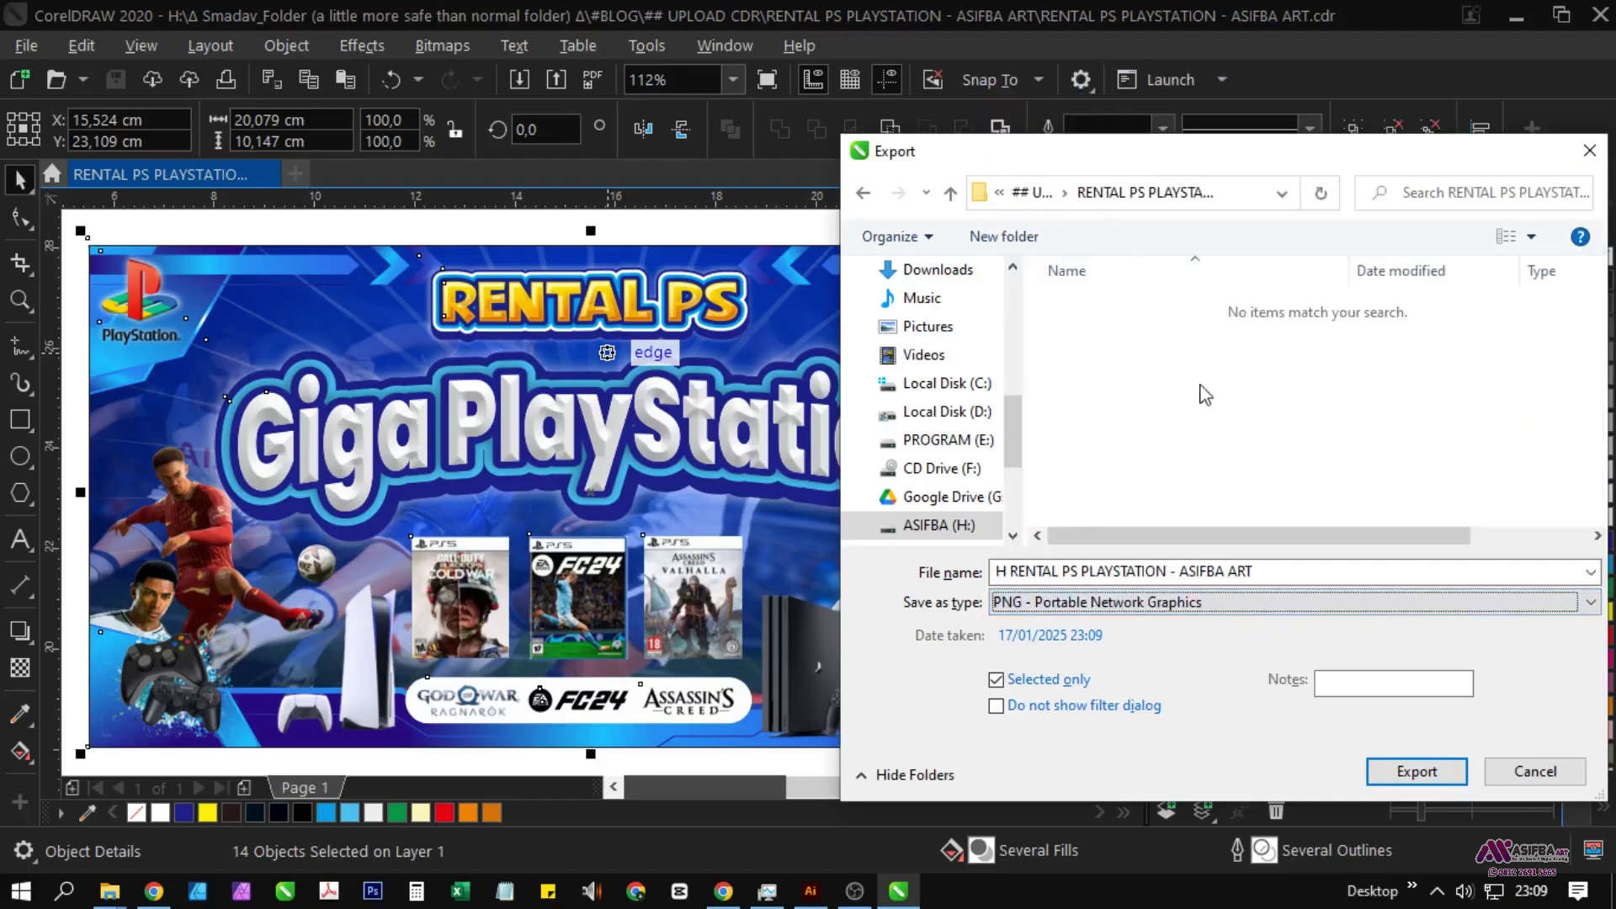
click(1400, 771)
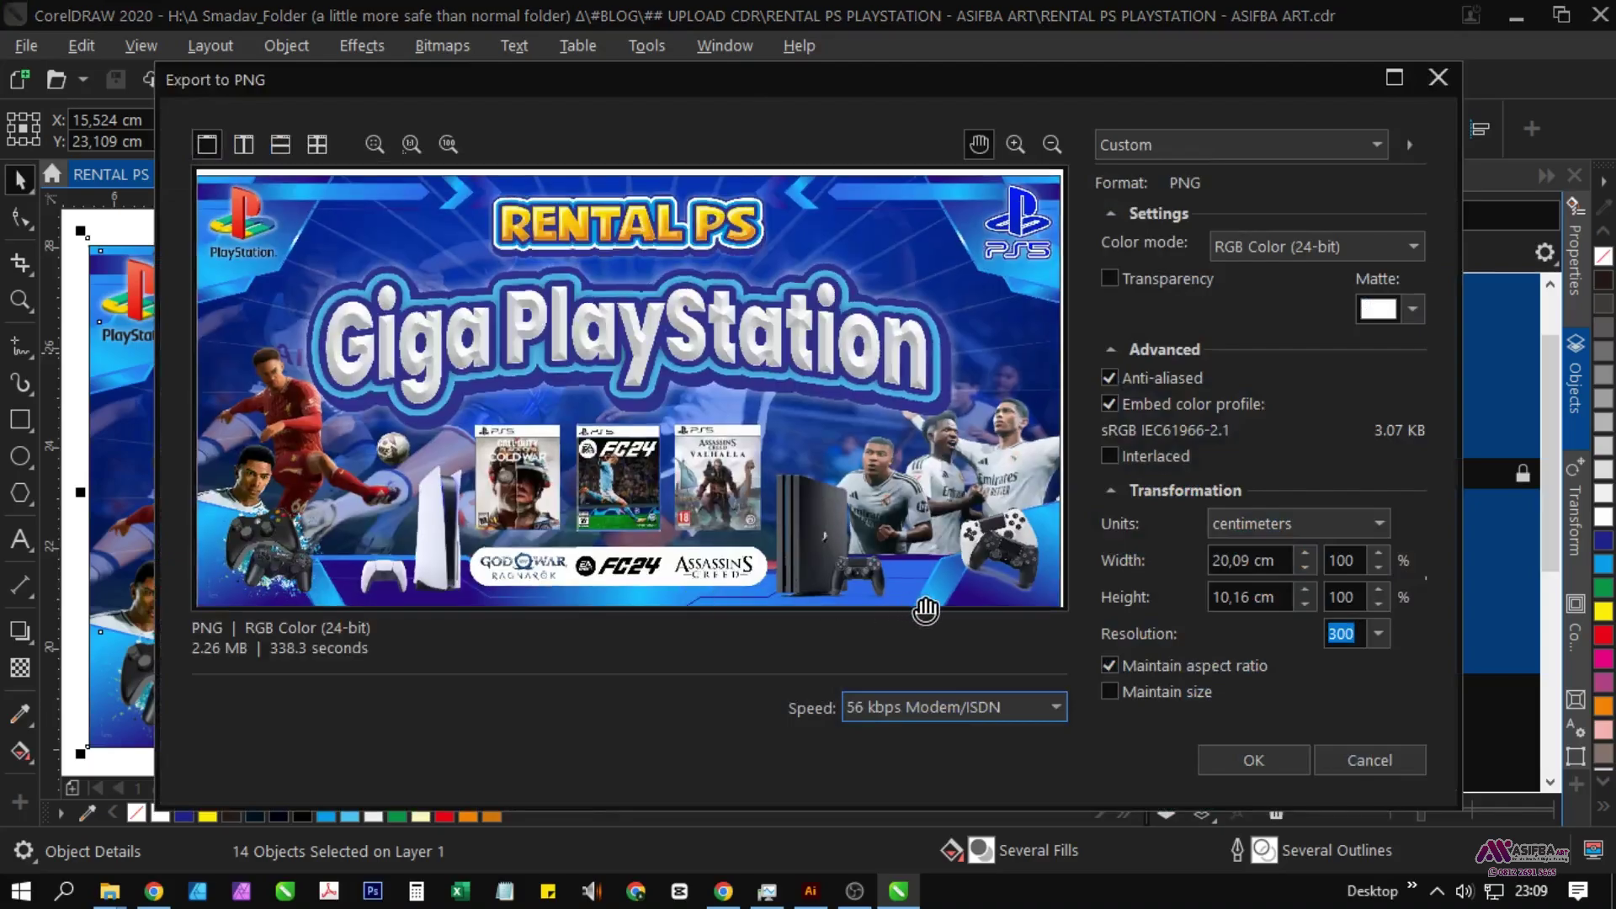
click(1382, 755)
Step: PowerClip the PS5 logo and its drop shadow in the banner's upper-right corner inside the banner background
drag(1057, 595, 747, 548)
click(862, 486)
drag(862, 486, 862, 552)
click(746, 365)
right_click(742, 367)
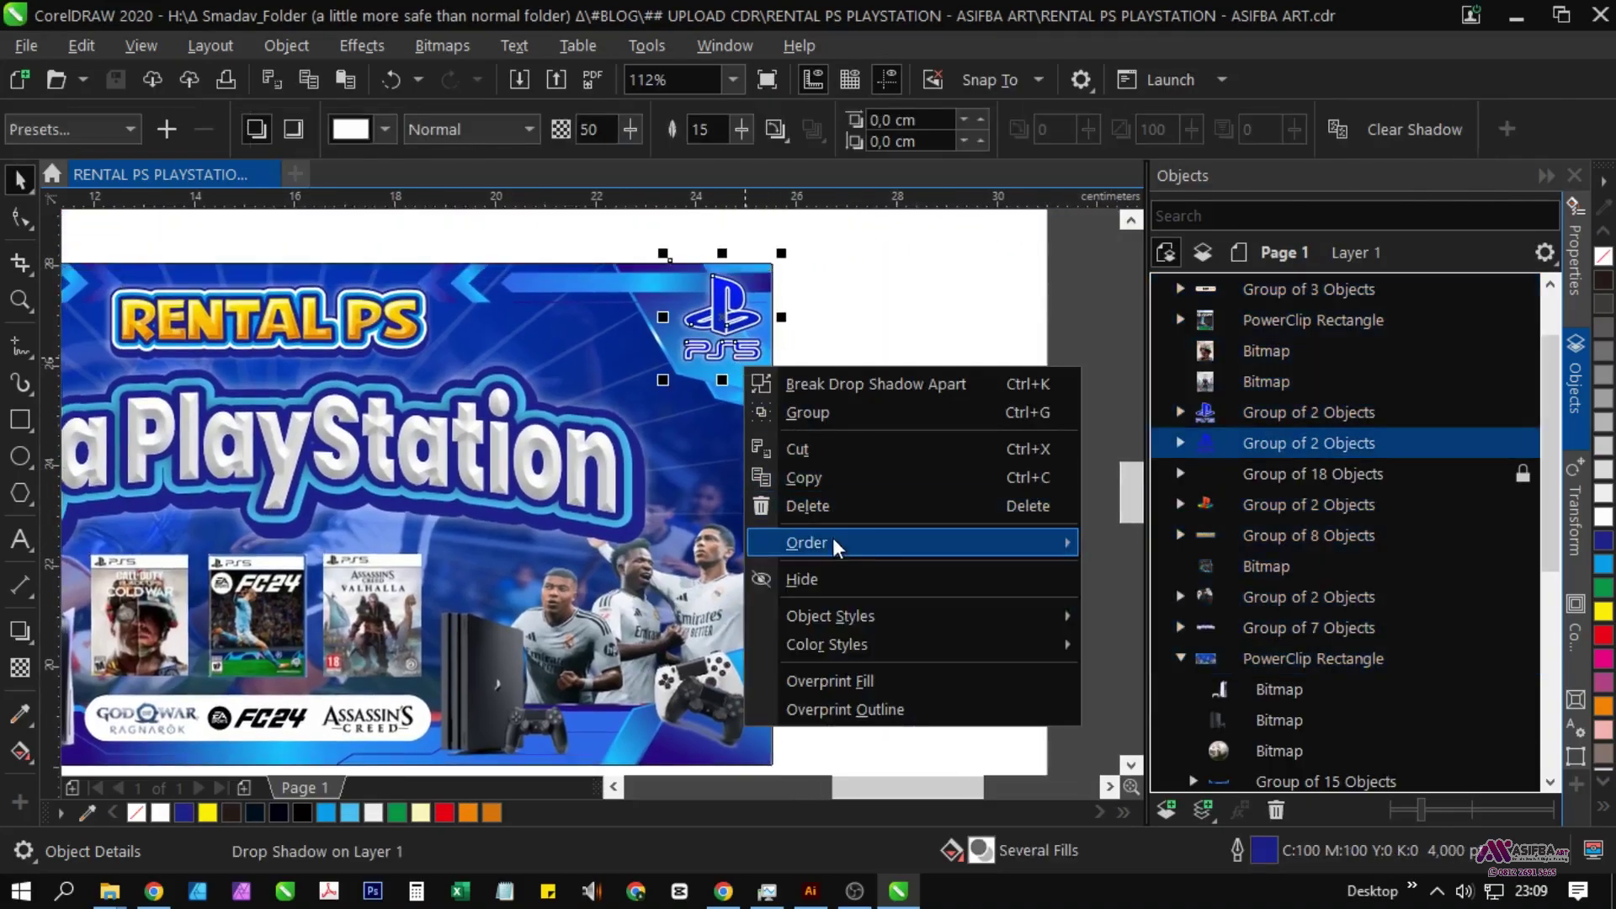
click(929, 222)
drag(913, 496, 632, 236)
right_click(726, 360)
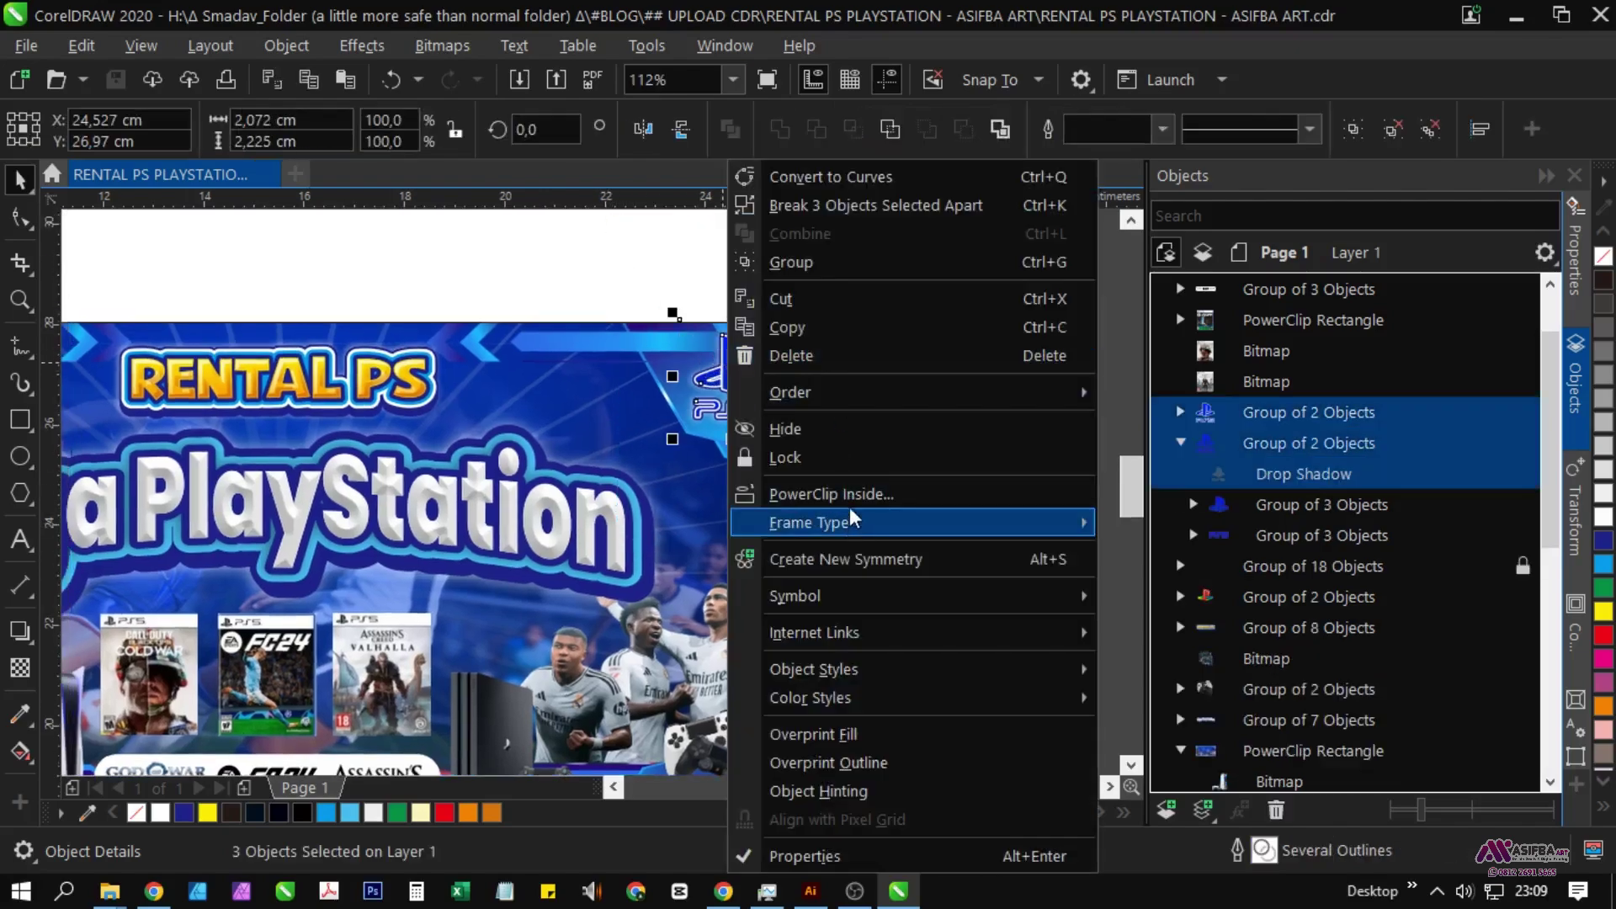
click(851, 495)
click(584, 371)
Step: PowerClip the PlayStation logo and its drop shadow in the banner's upper-left corner inside the banner background
scroll(584, 371, down, 2)
drag(161, 275, 319, 469)
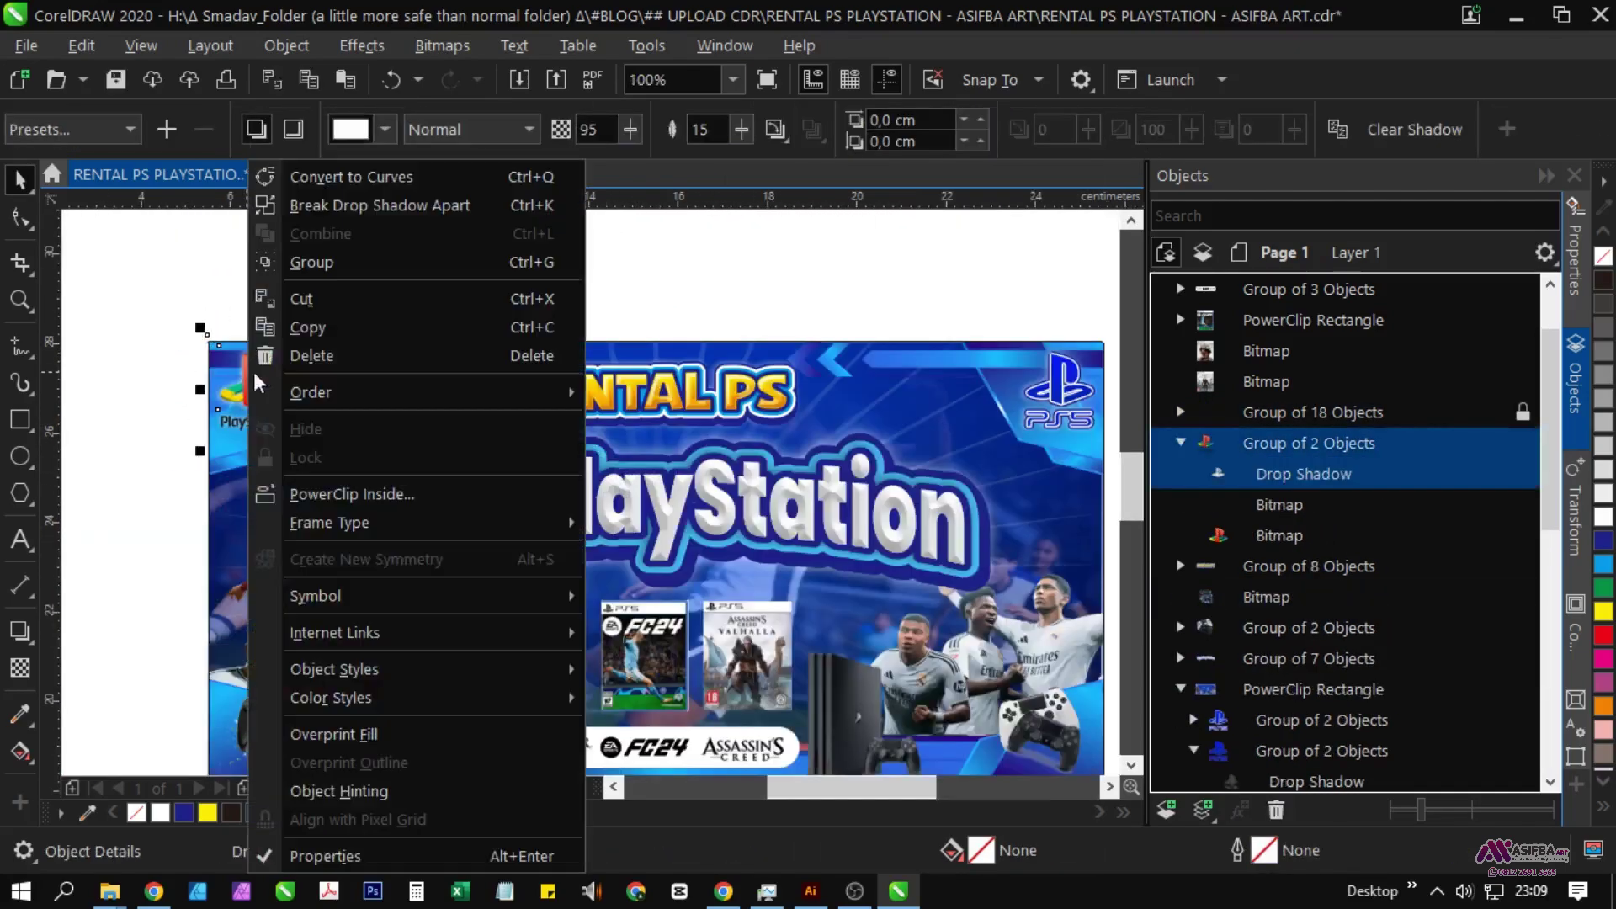